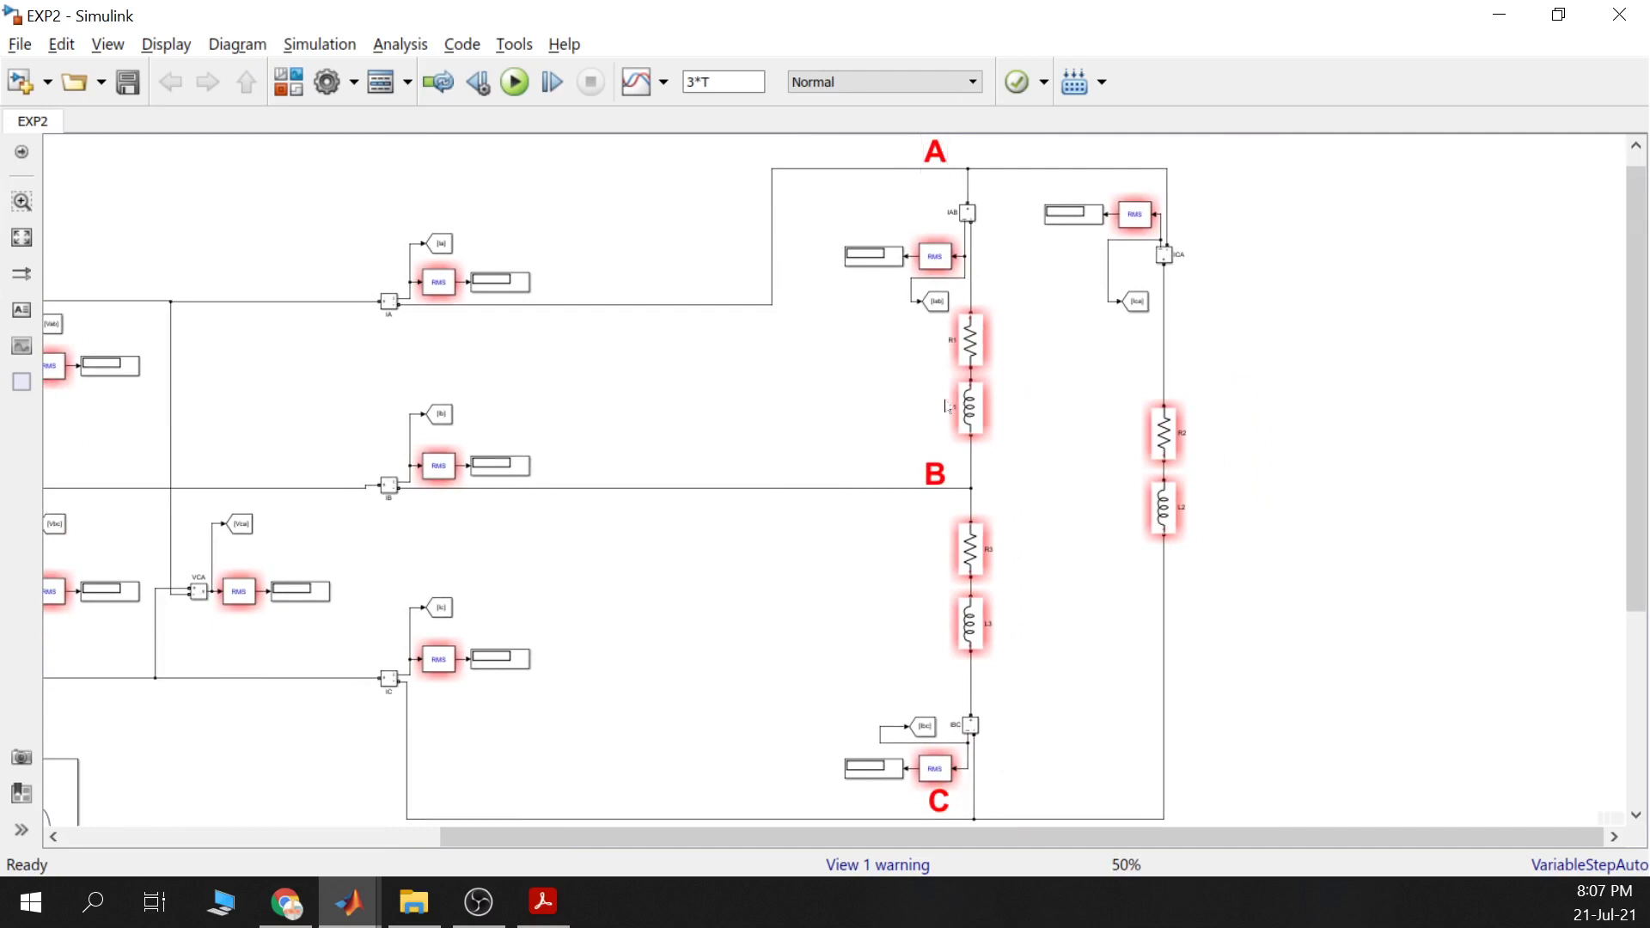
Inspect the line-voltage and line-current measurement blocks on phases A, B and C between the source and the load
scroll(1042, 607, "left", 5)
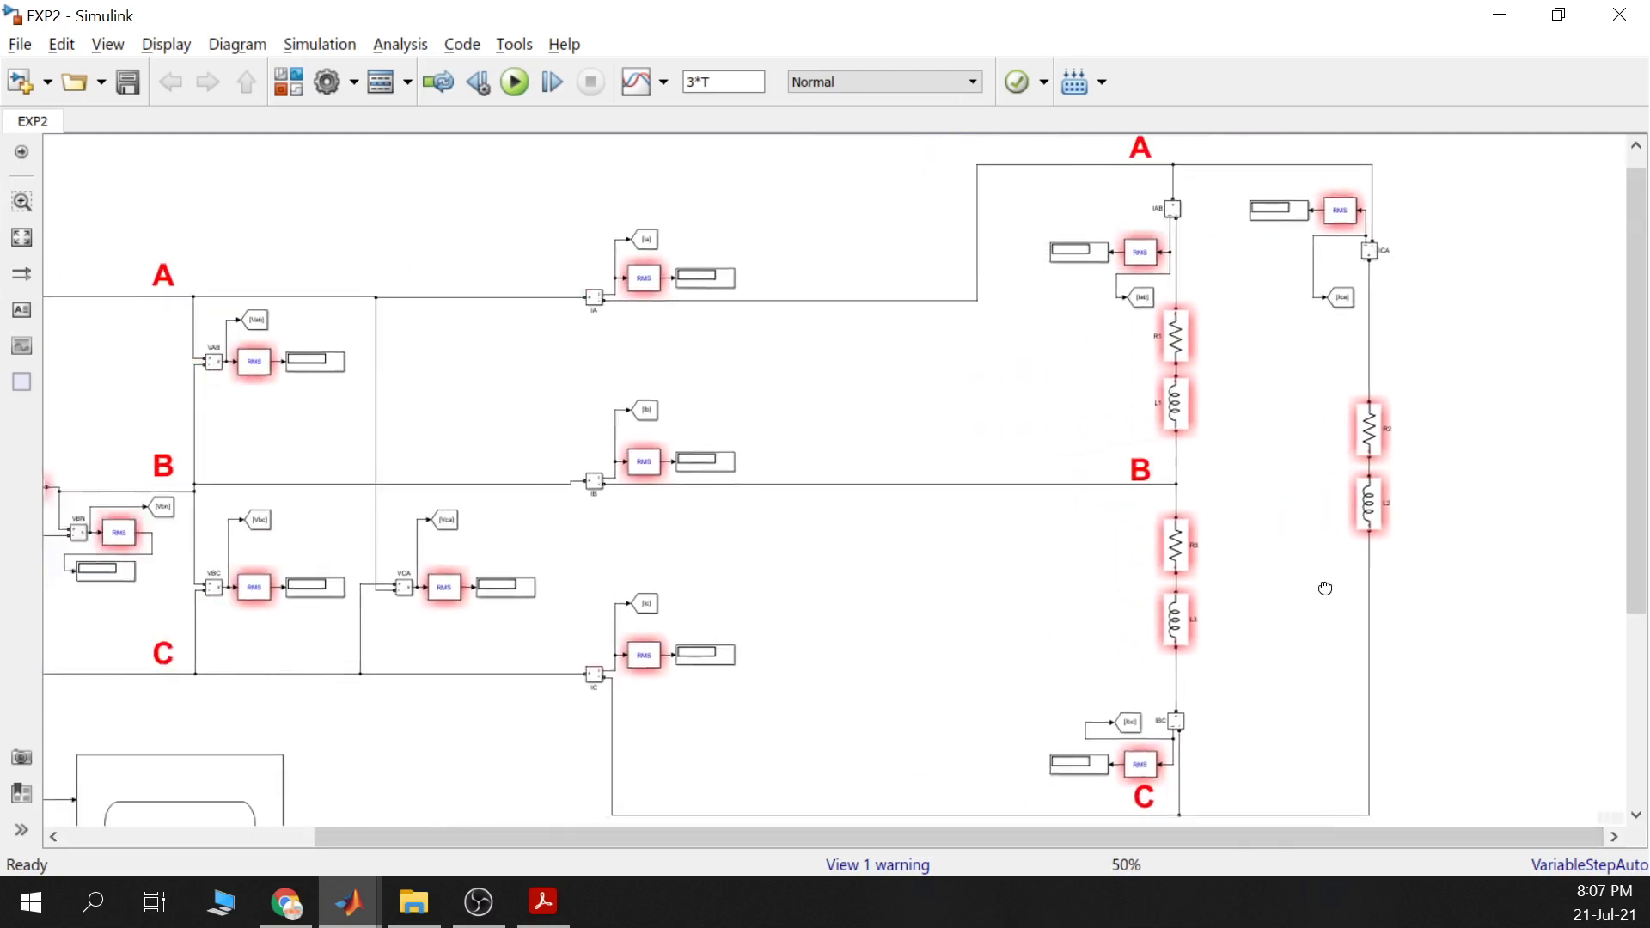
left_click(280, 263)
left_click(281, 361)
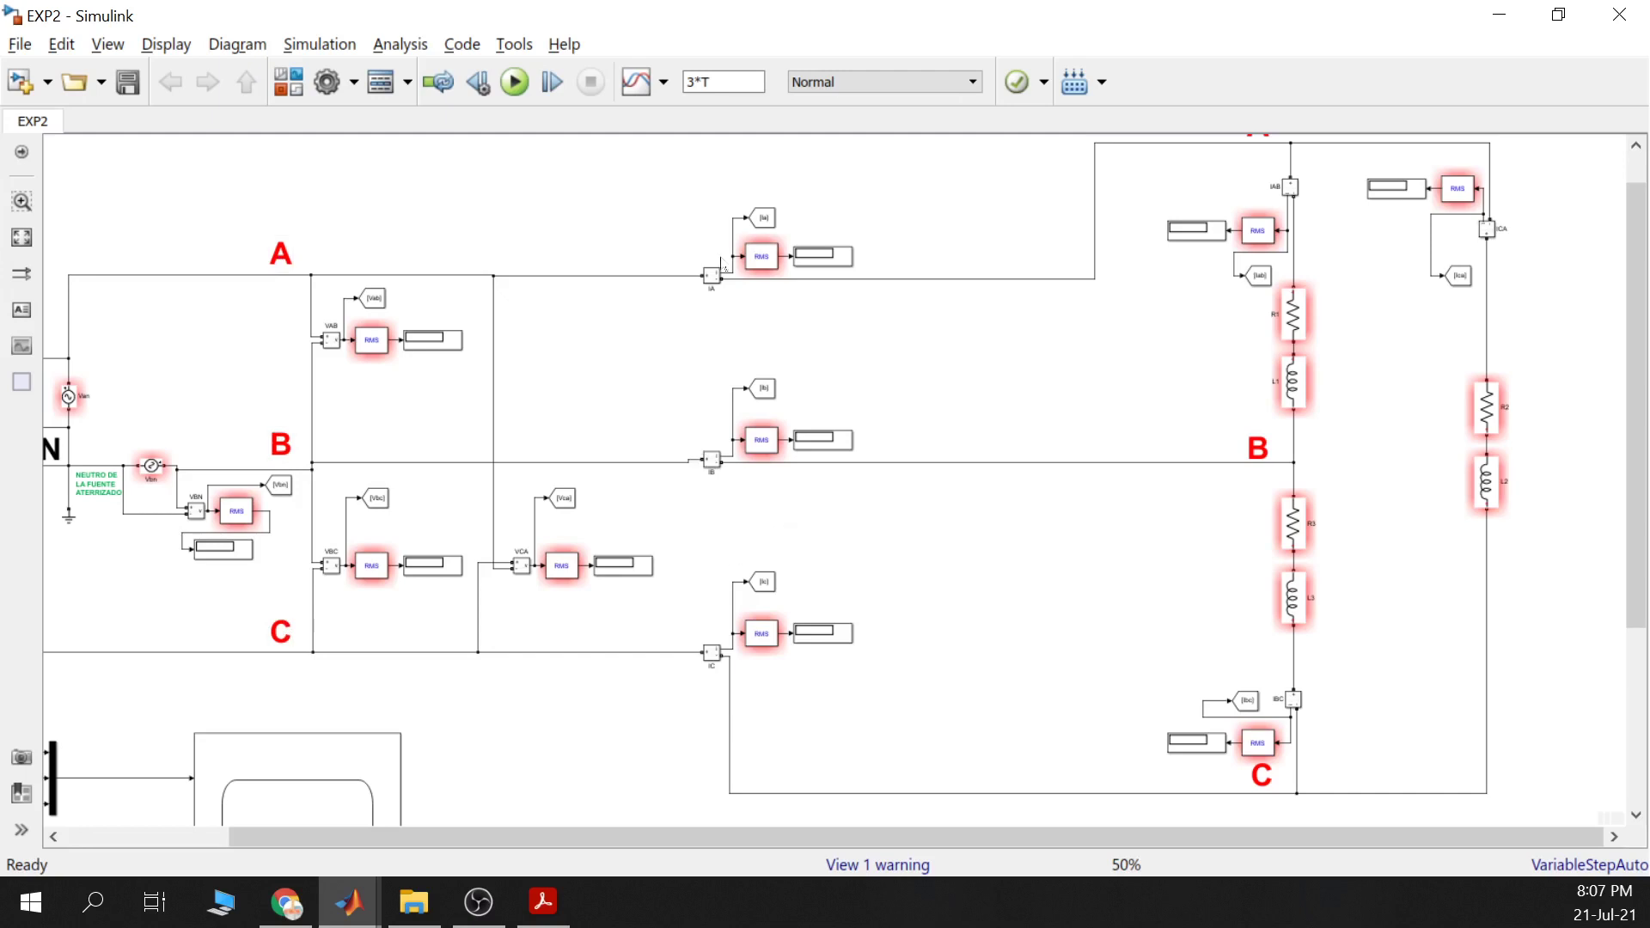
left_click(713, 280)
left_click(745, 294)
left_click(757, 333)
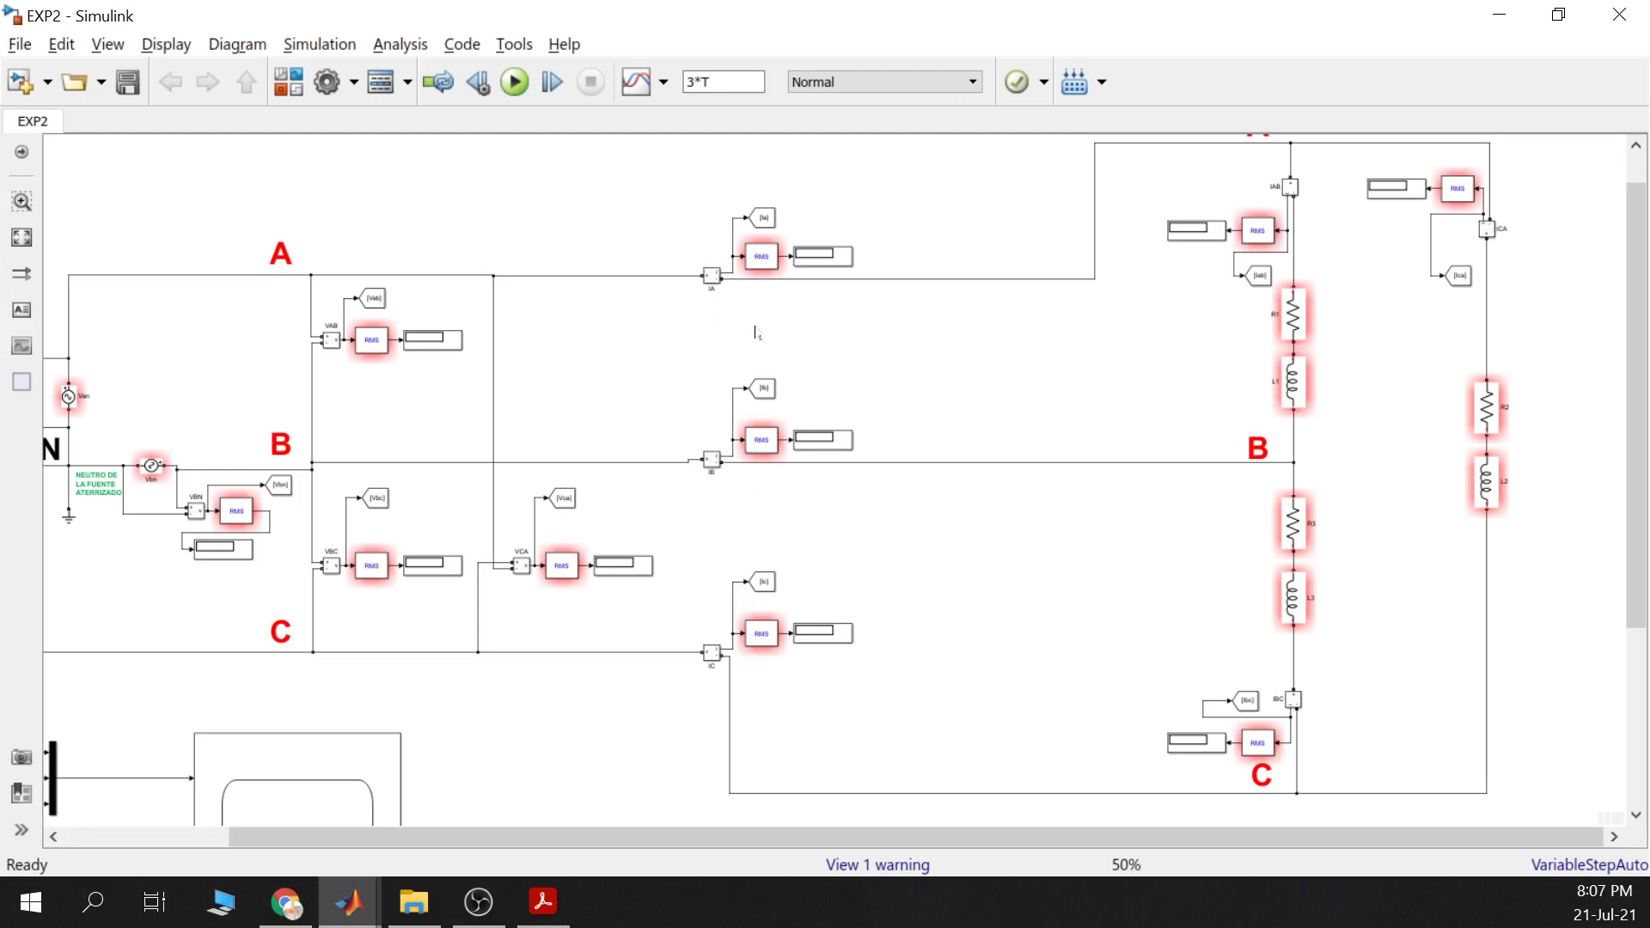
left_click(342, 367)
scroll(773, 370, "down", 2)
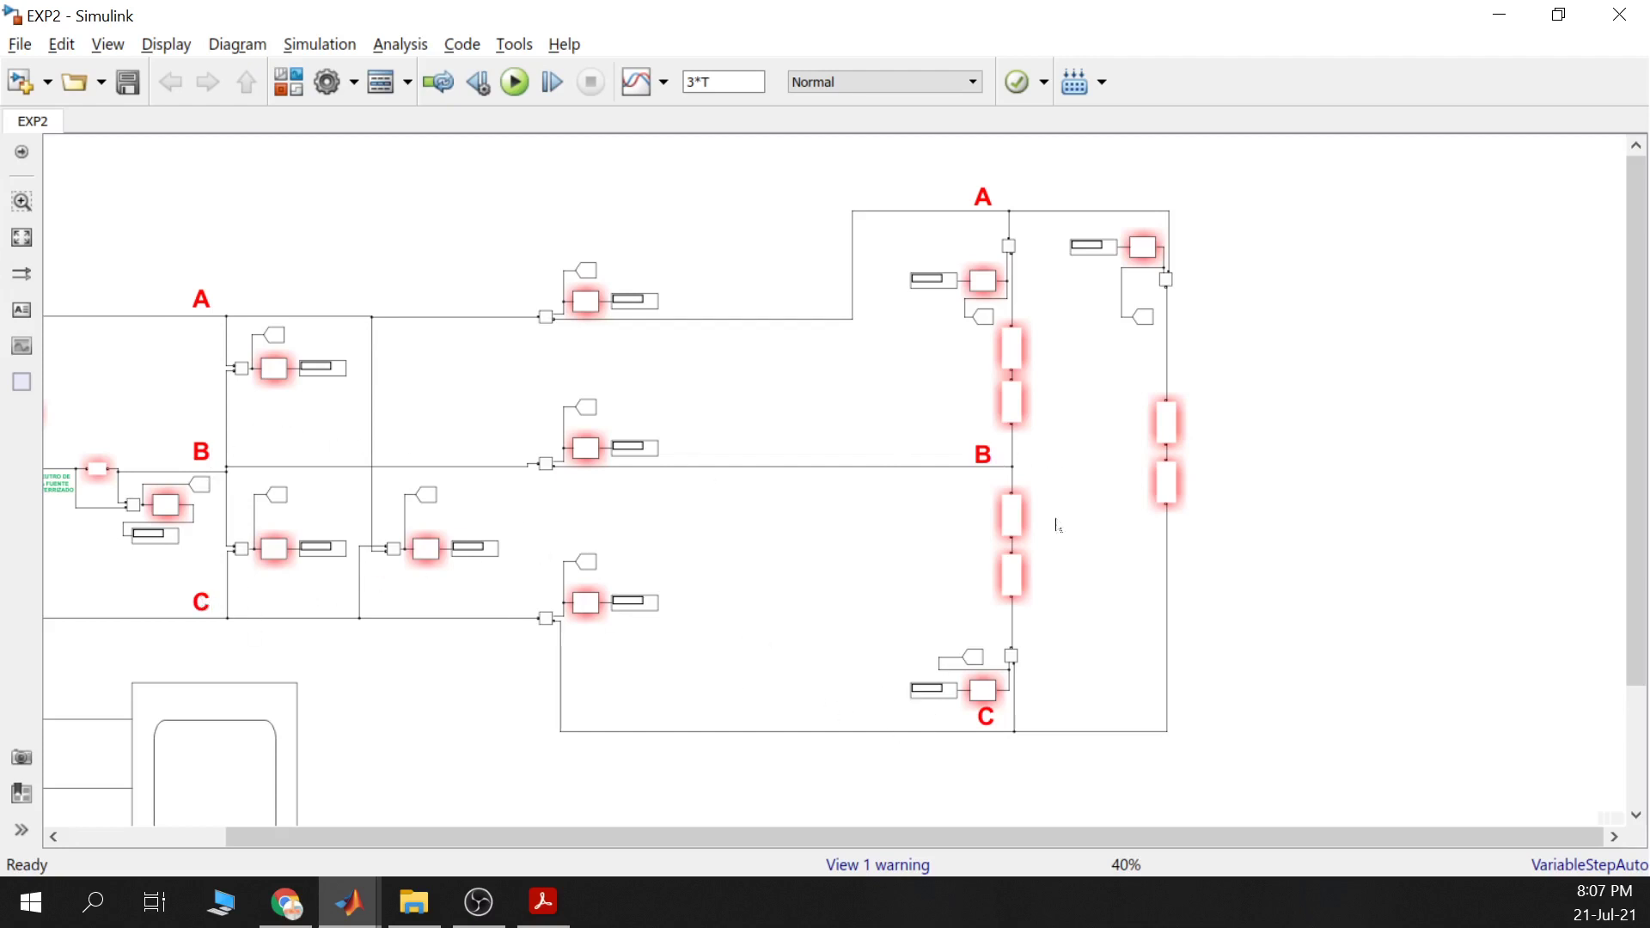
Examine the delta-connected load's three series branches, R1-L1, R2-L2 and R3-L3, and their connections to nodes A, B and C
scroll(1093, 479, "down", 1)
scroll(1113, 469, "up", 2)
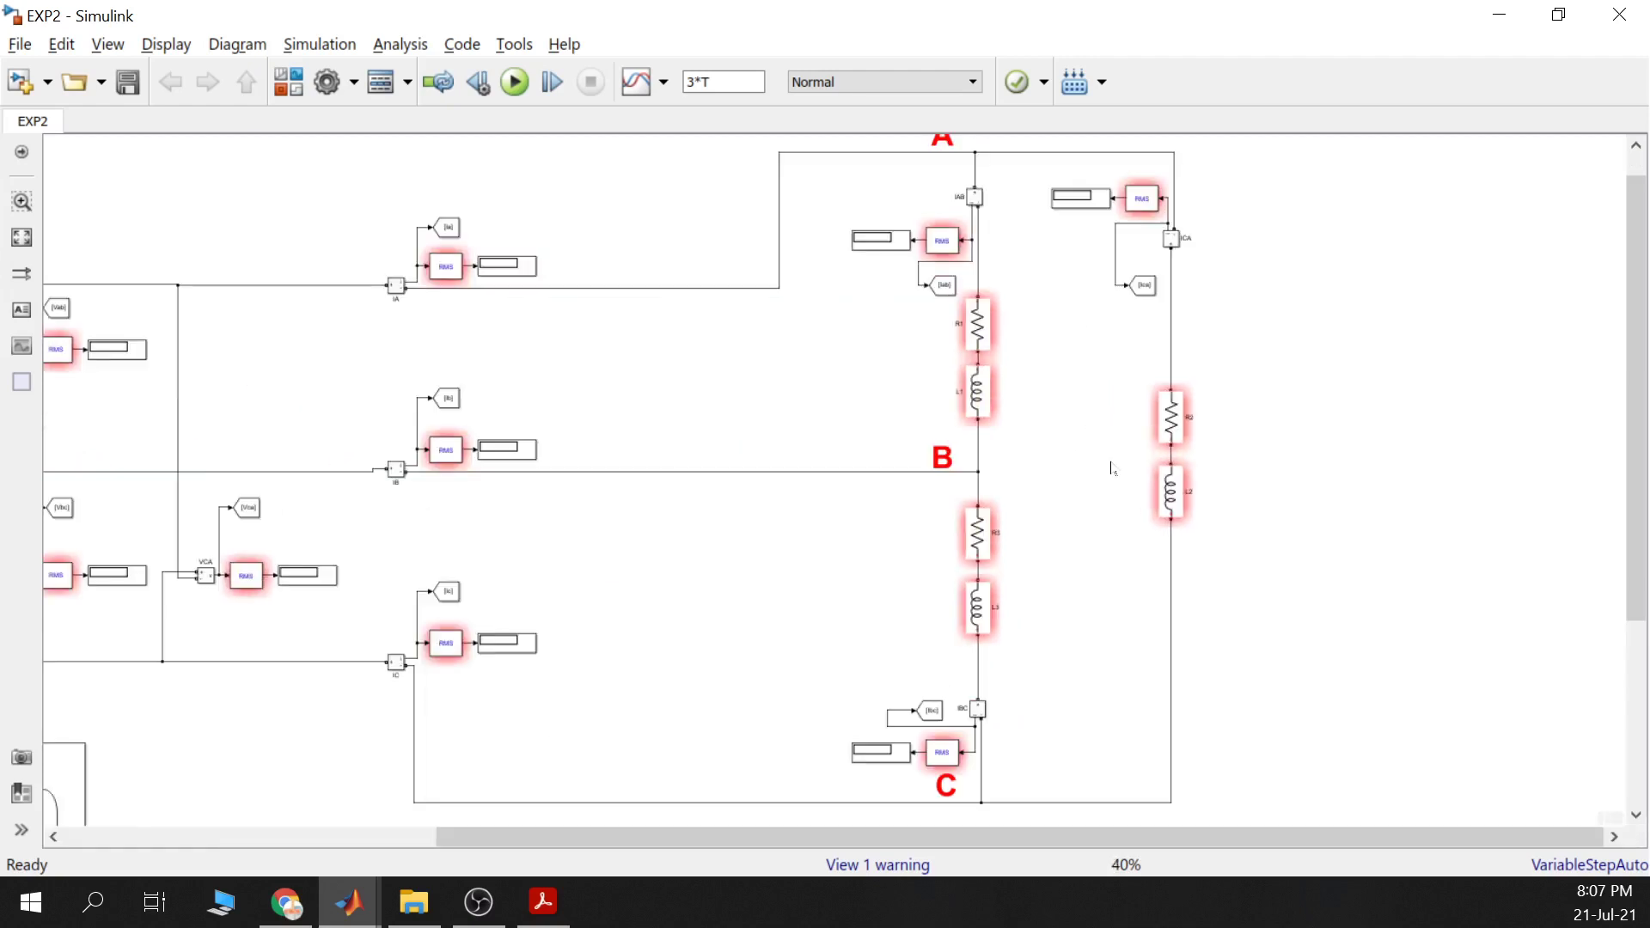
scroll(1100, 473, "right", 3)
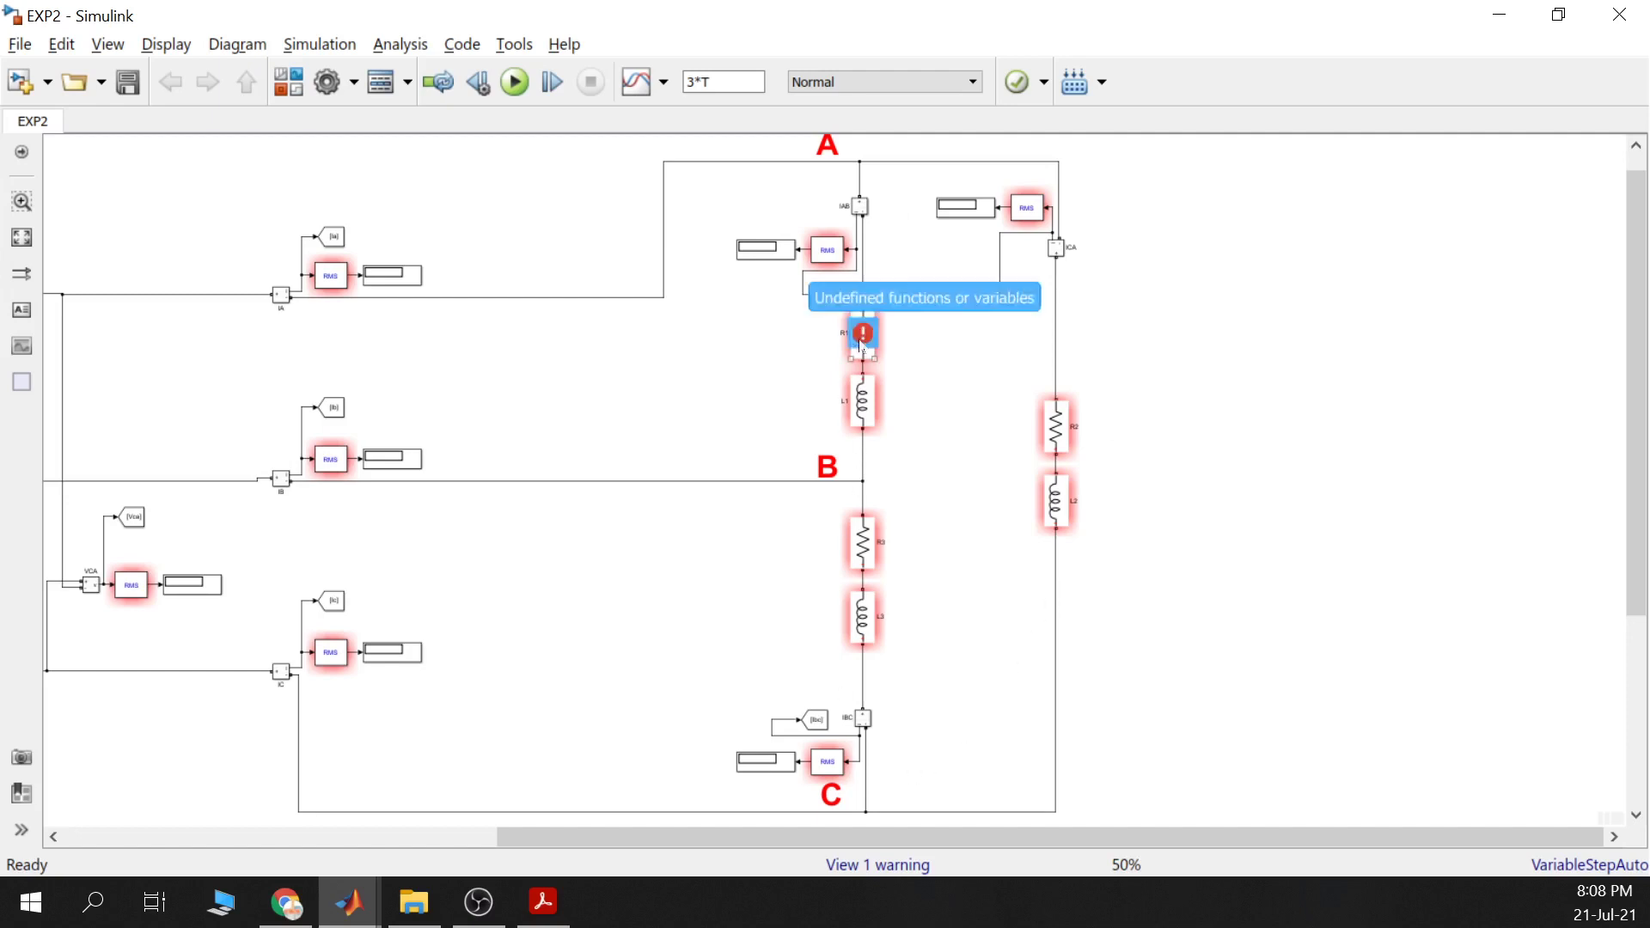
scroll(914, 413, "up", 1)
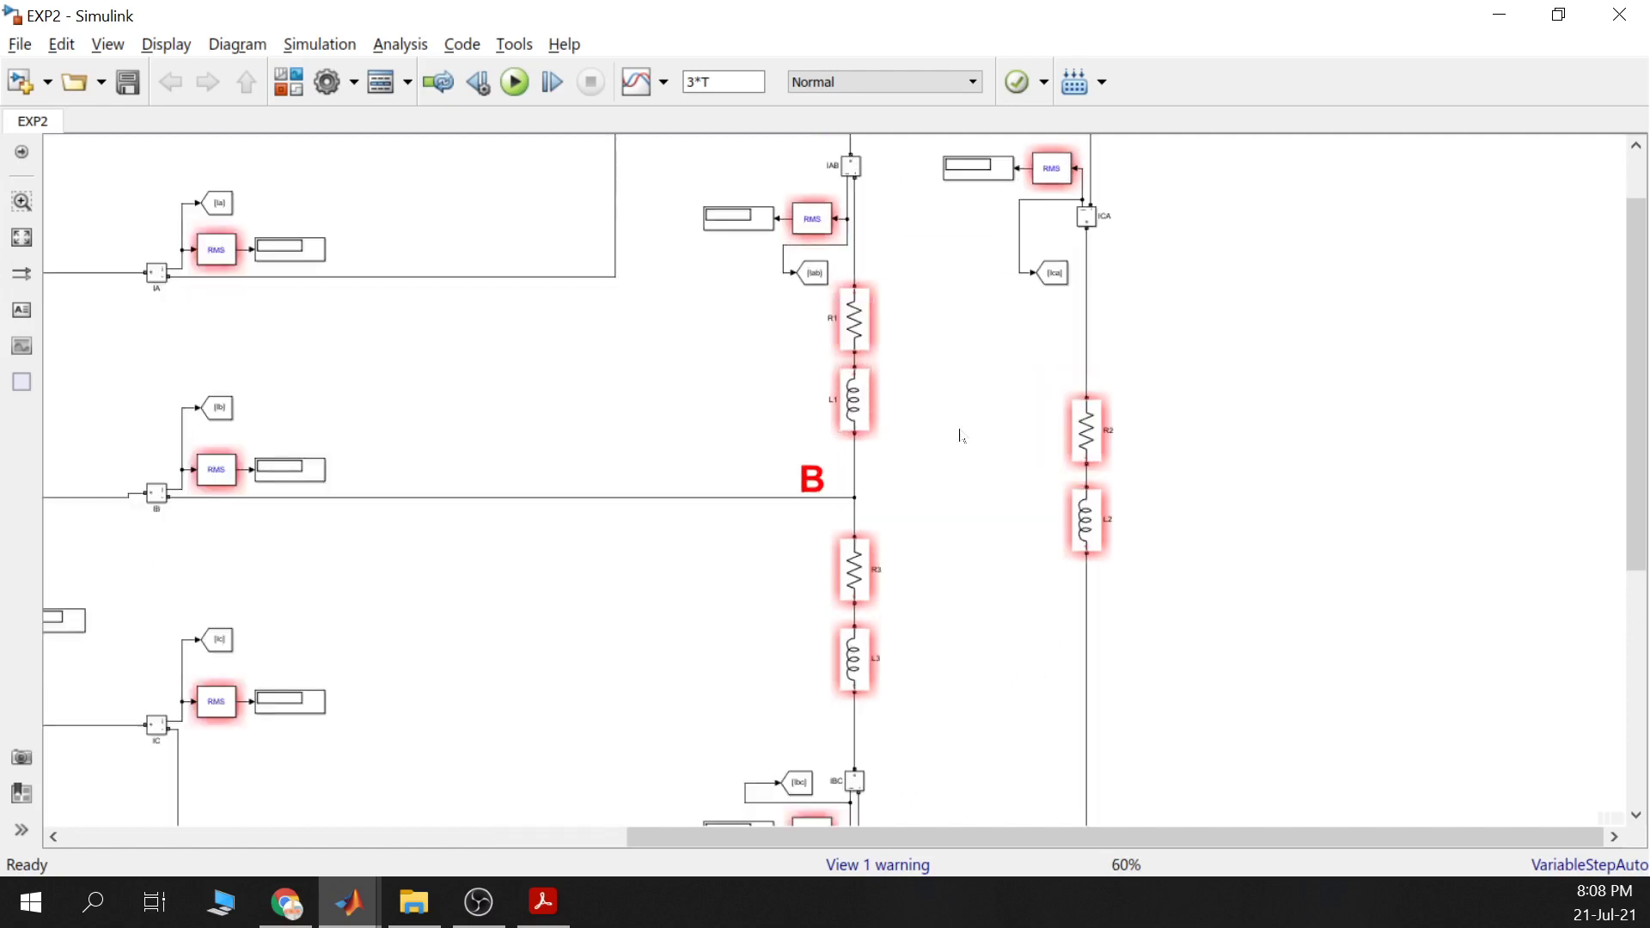
scroll(961, 436, "up", 1)
scroll(961, 435, "down", 2)
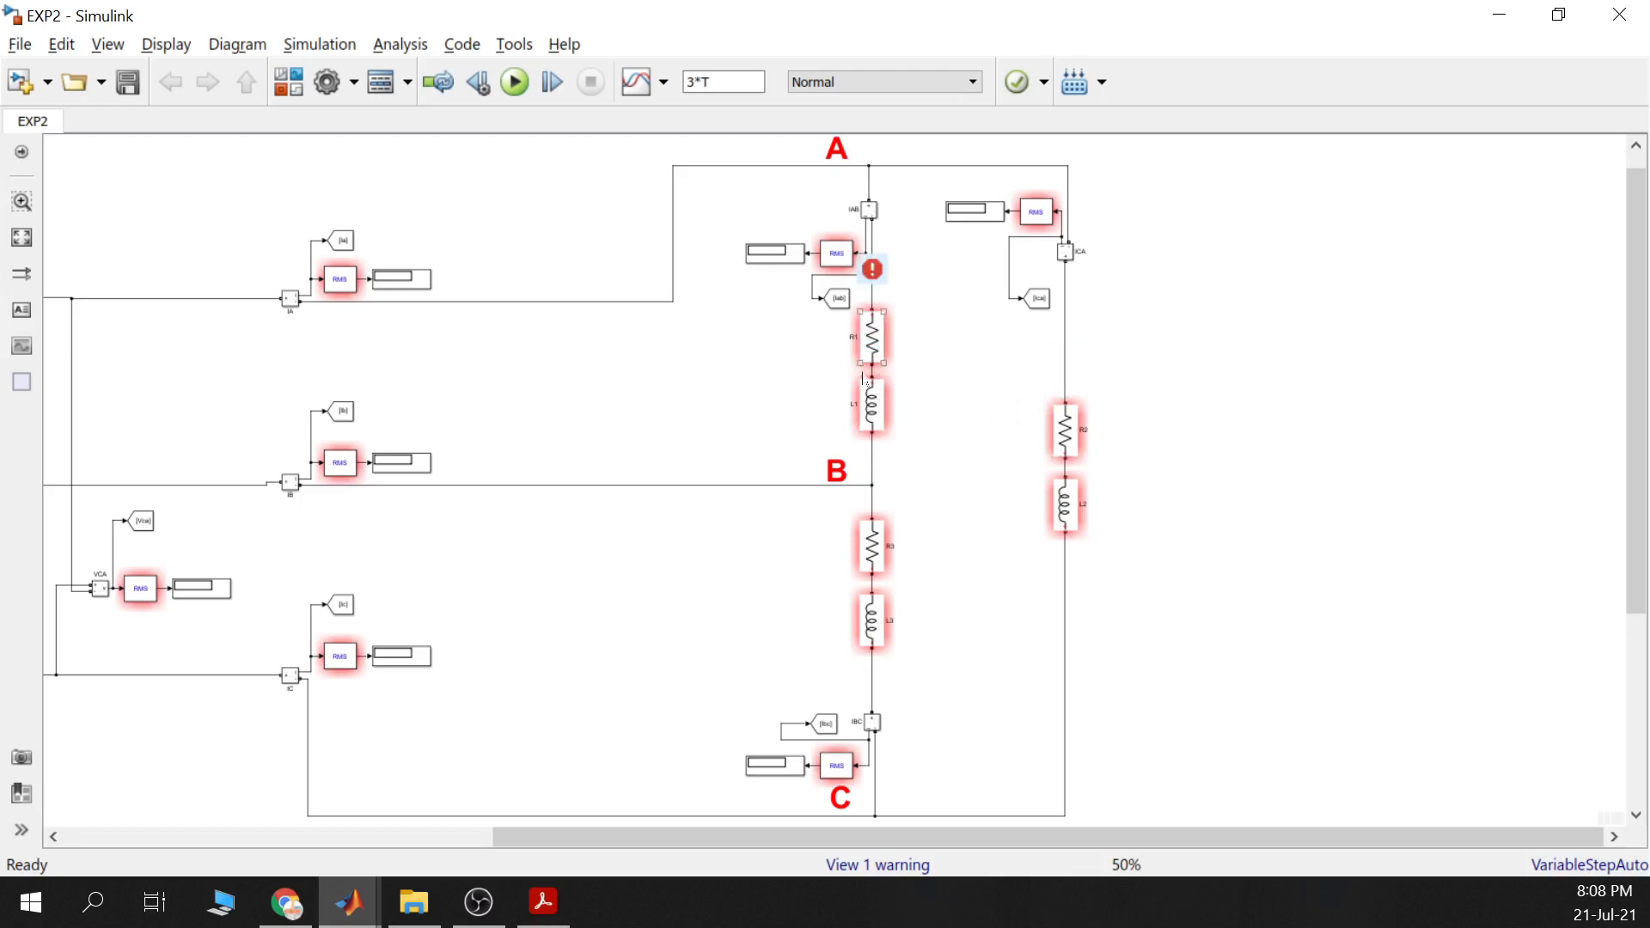
left_click(1047, 497)
left_click(1045, 498)
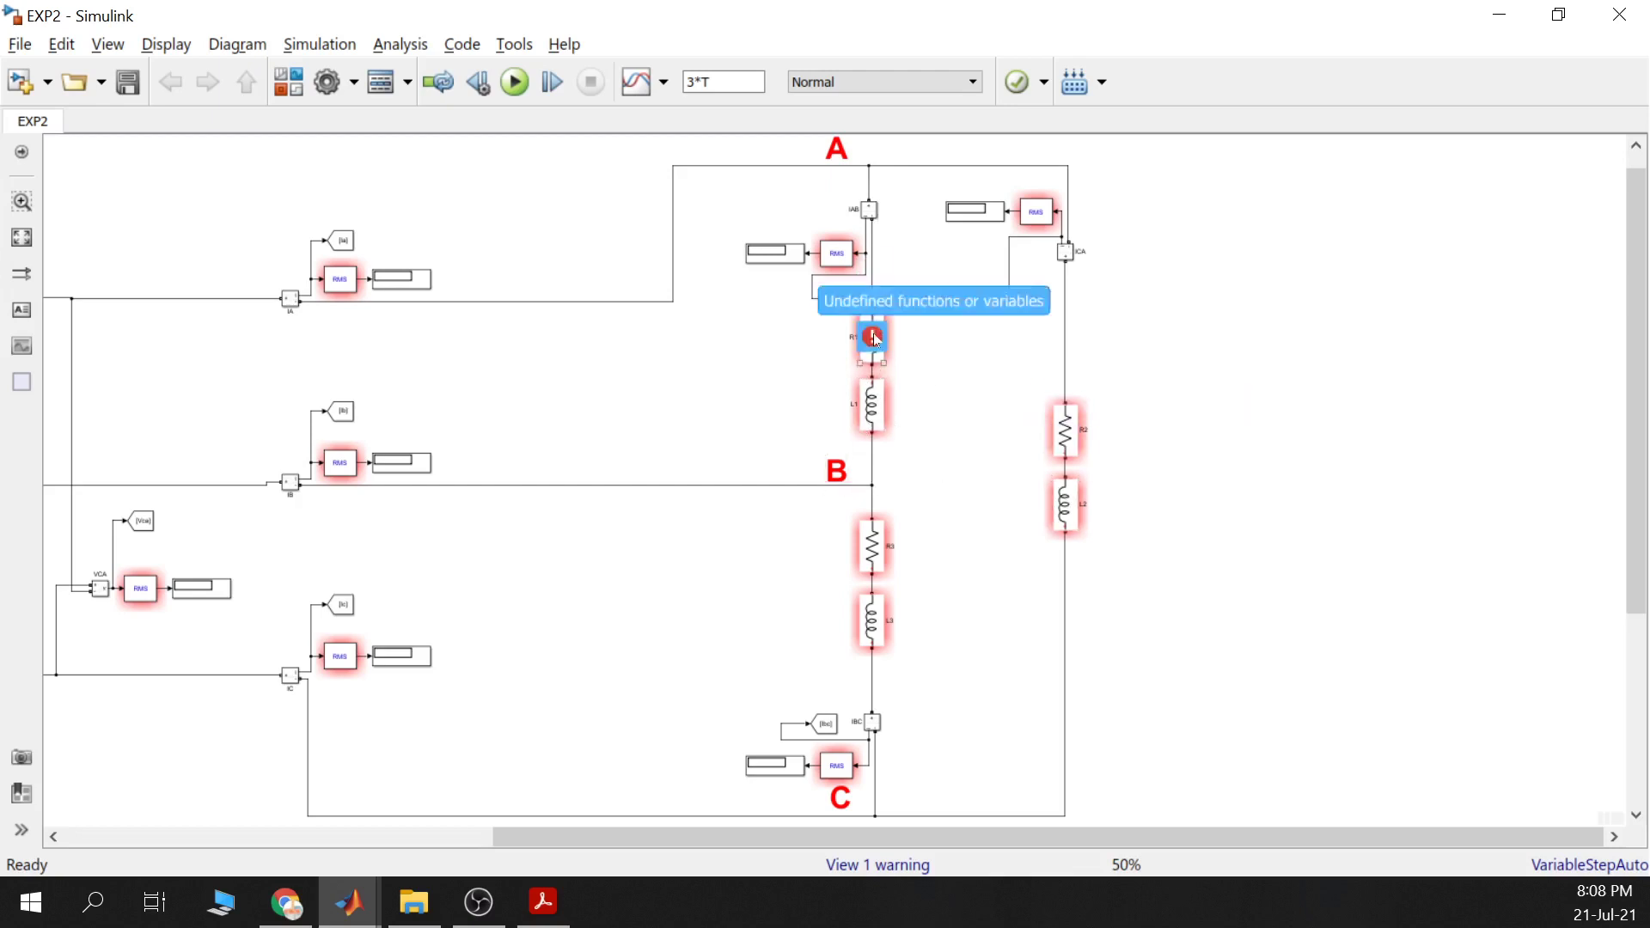
left_click(881, 613)
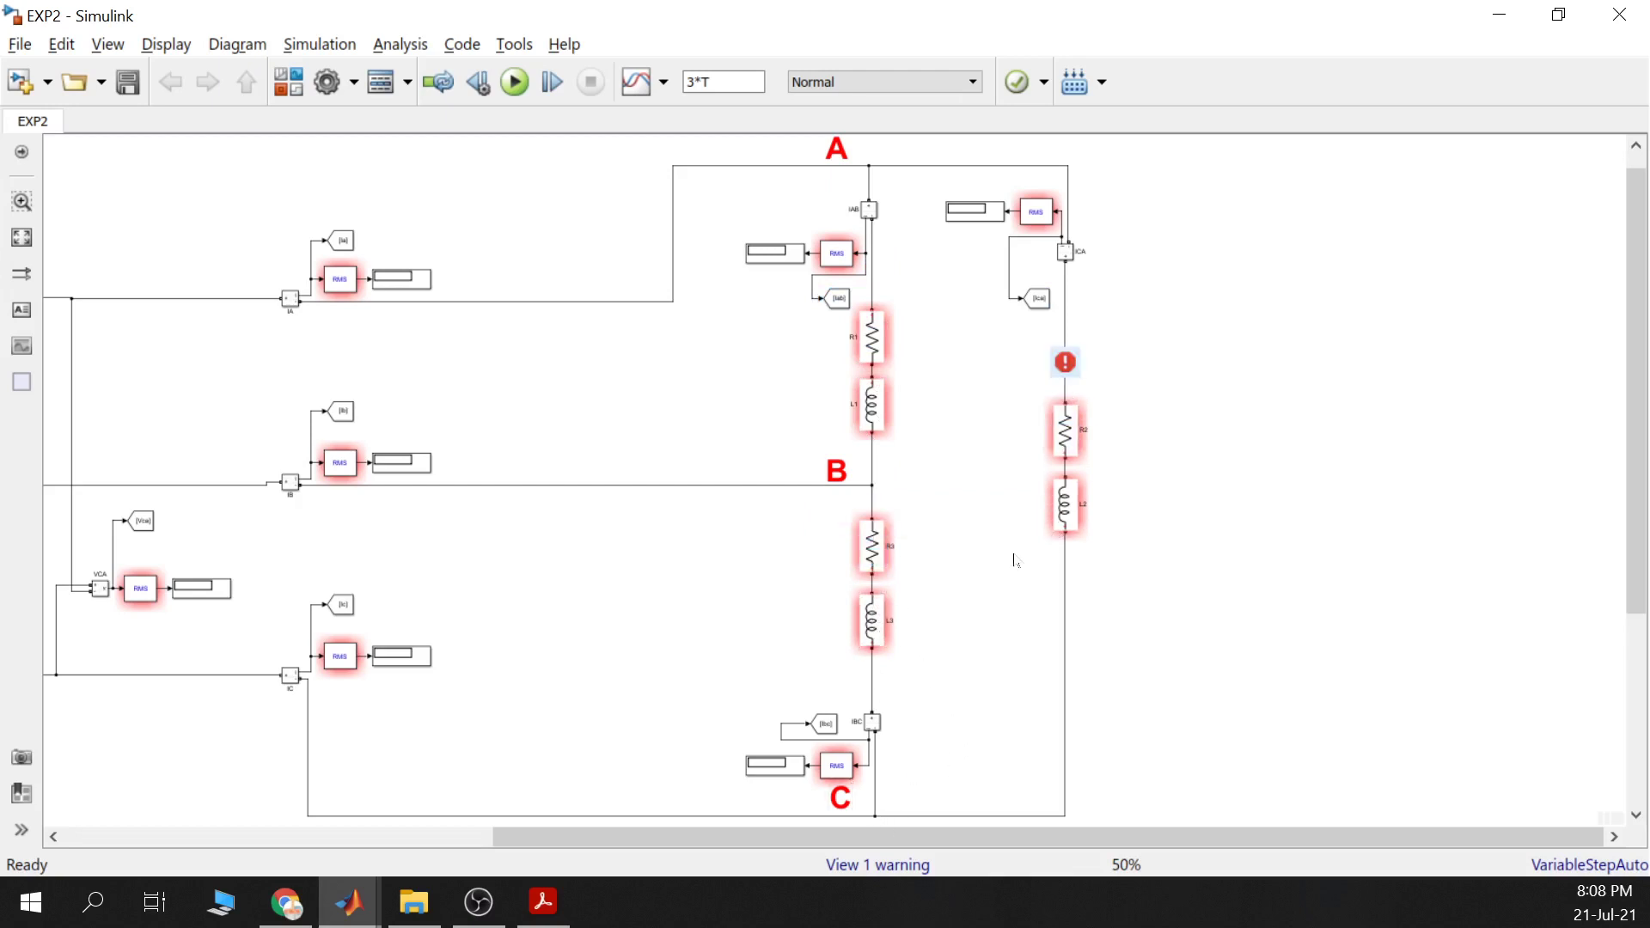
left_click(1066, 519)
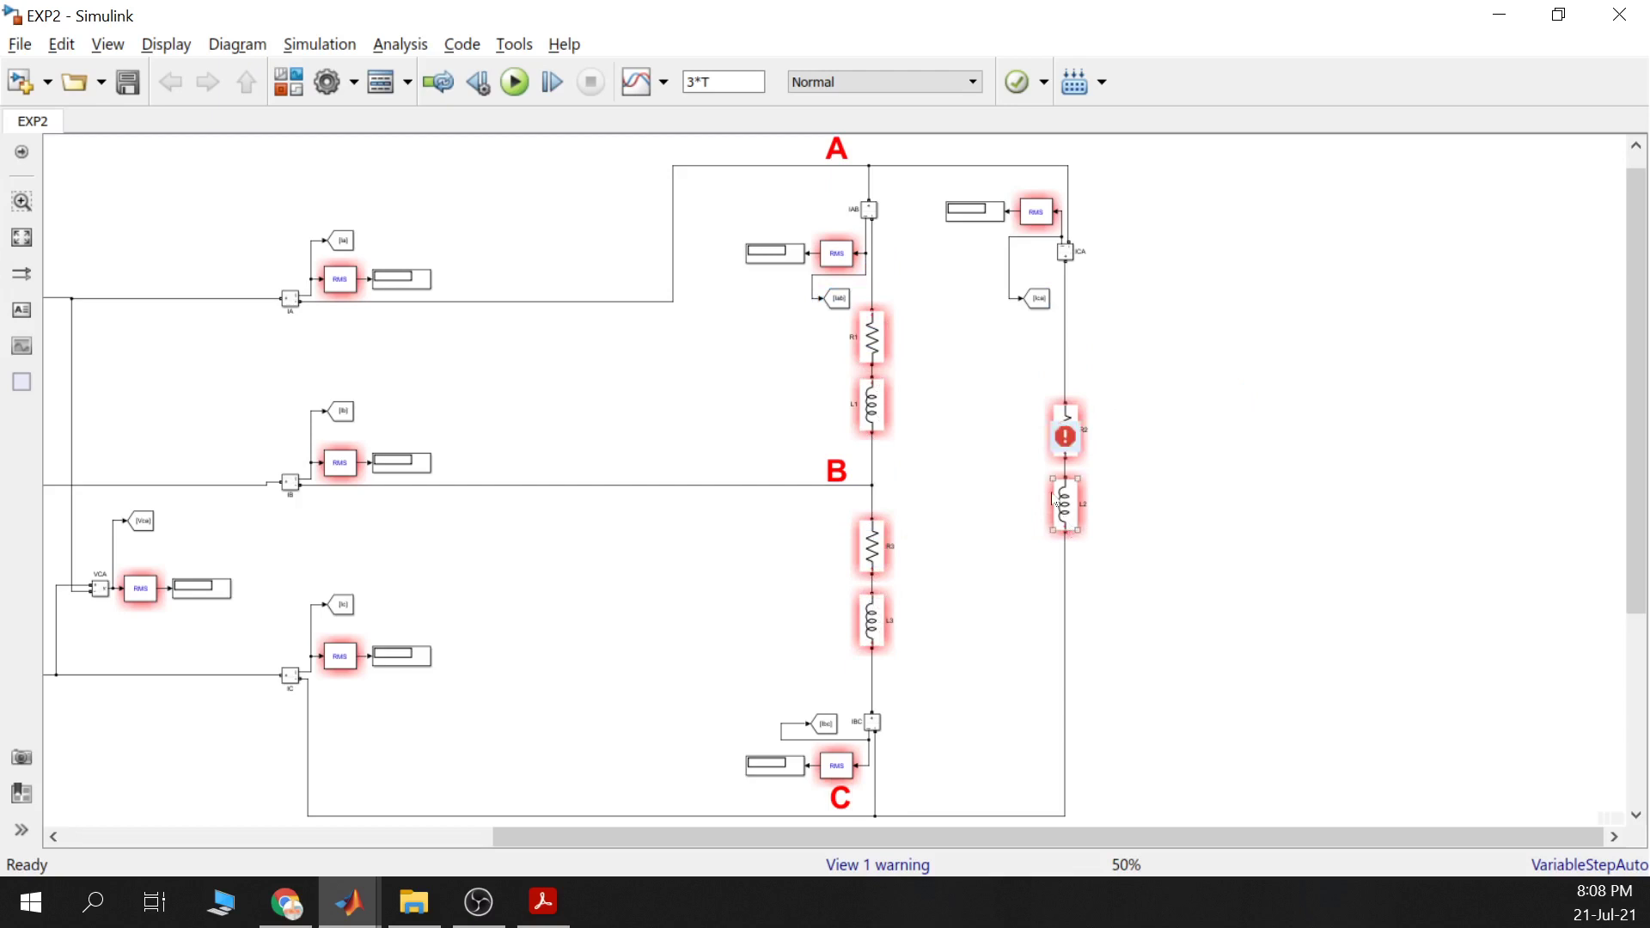
scroll(1031, 515, "up", 3)
scroll(964, 576, "down", 3)
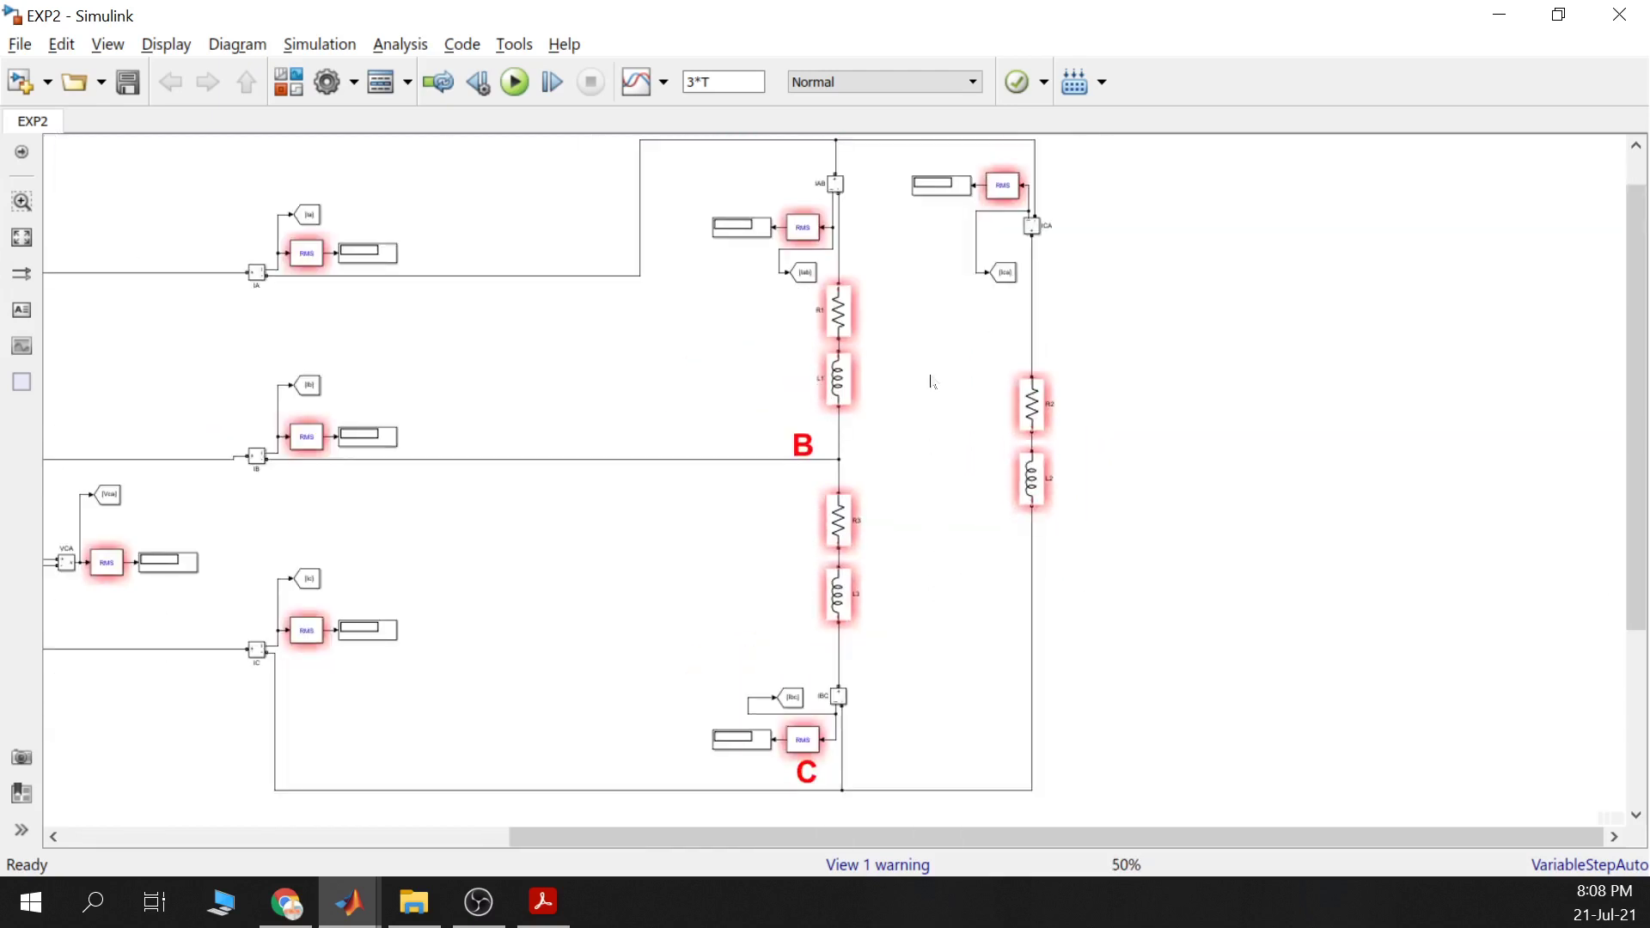
Examine the polarity and wiring of the IAB current sensor above R1, including its RMS block and Iab tag
left_click_drag(903, 335, 895, 378)
scroll(860, 265, "up", 5)
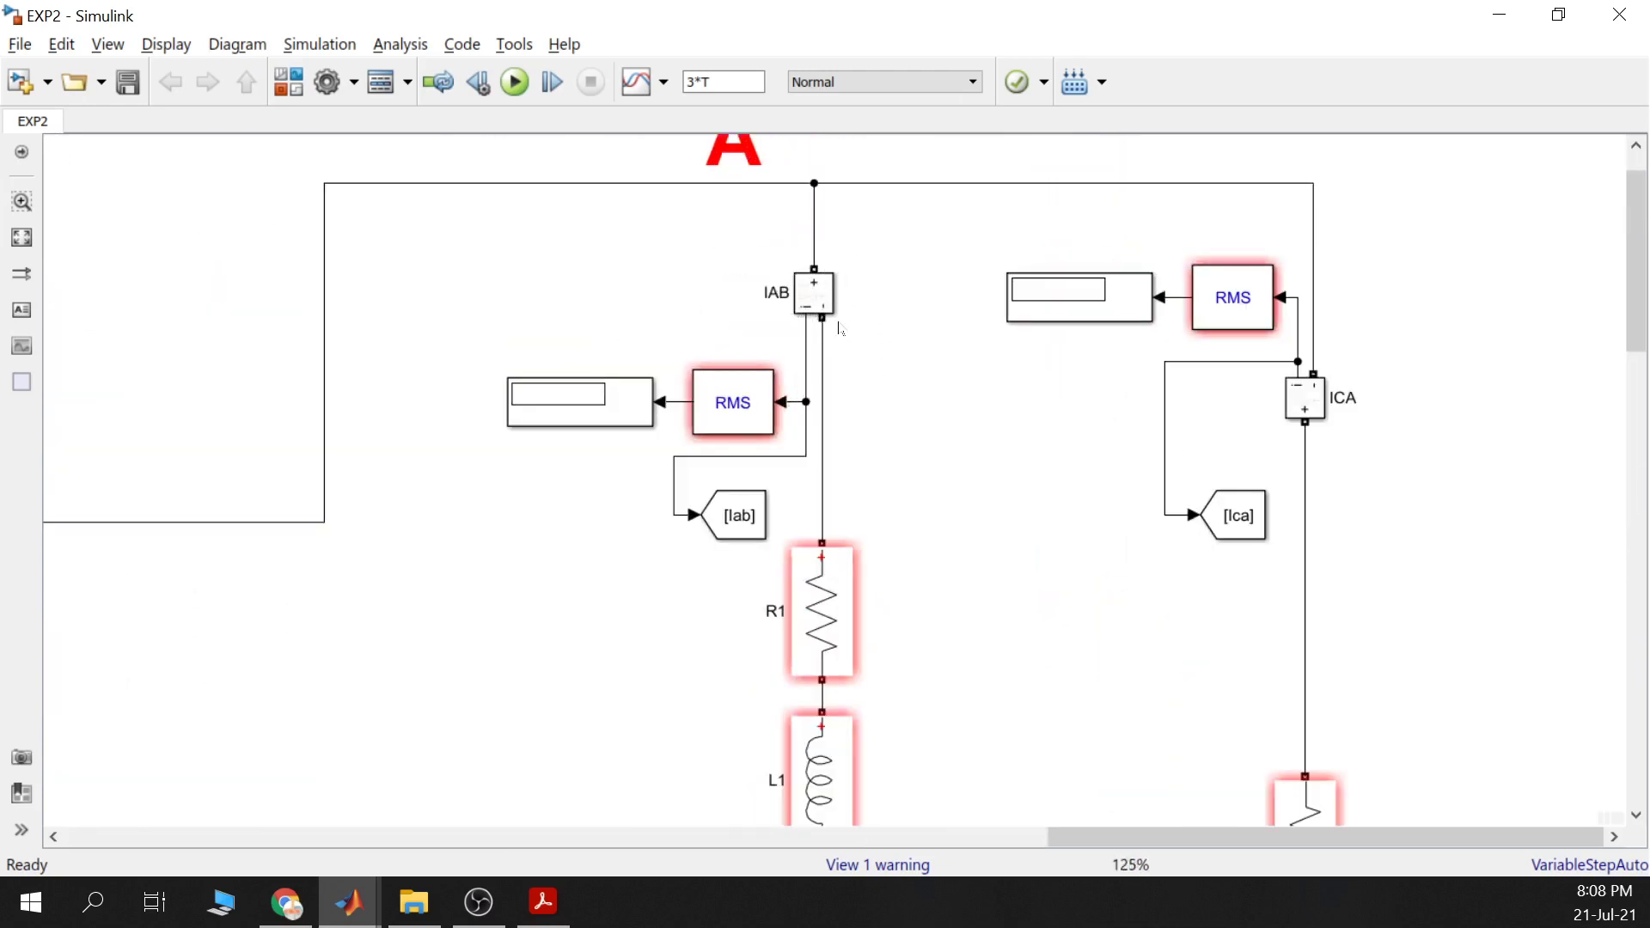
left_click(821, 295)
left_click(910, 318)
scroll(911, 314, "down", 1)
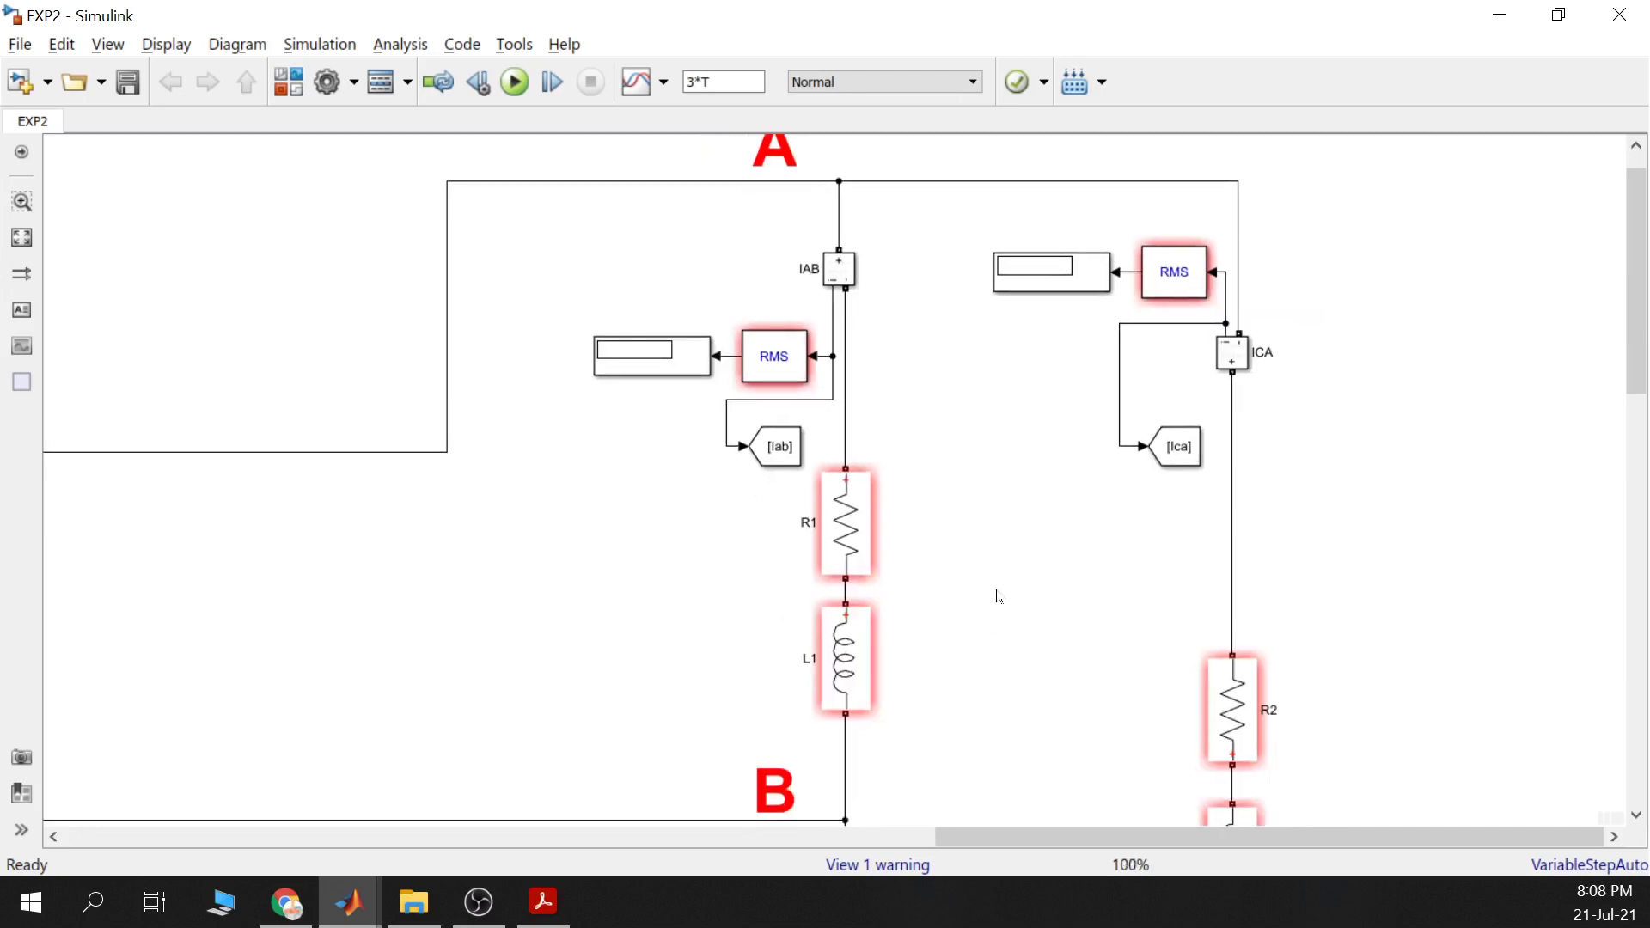
scroll(998, 595, "down", 1)
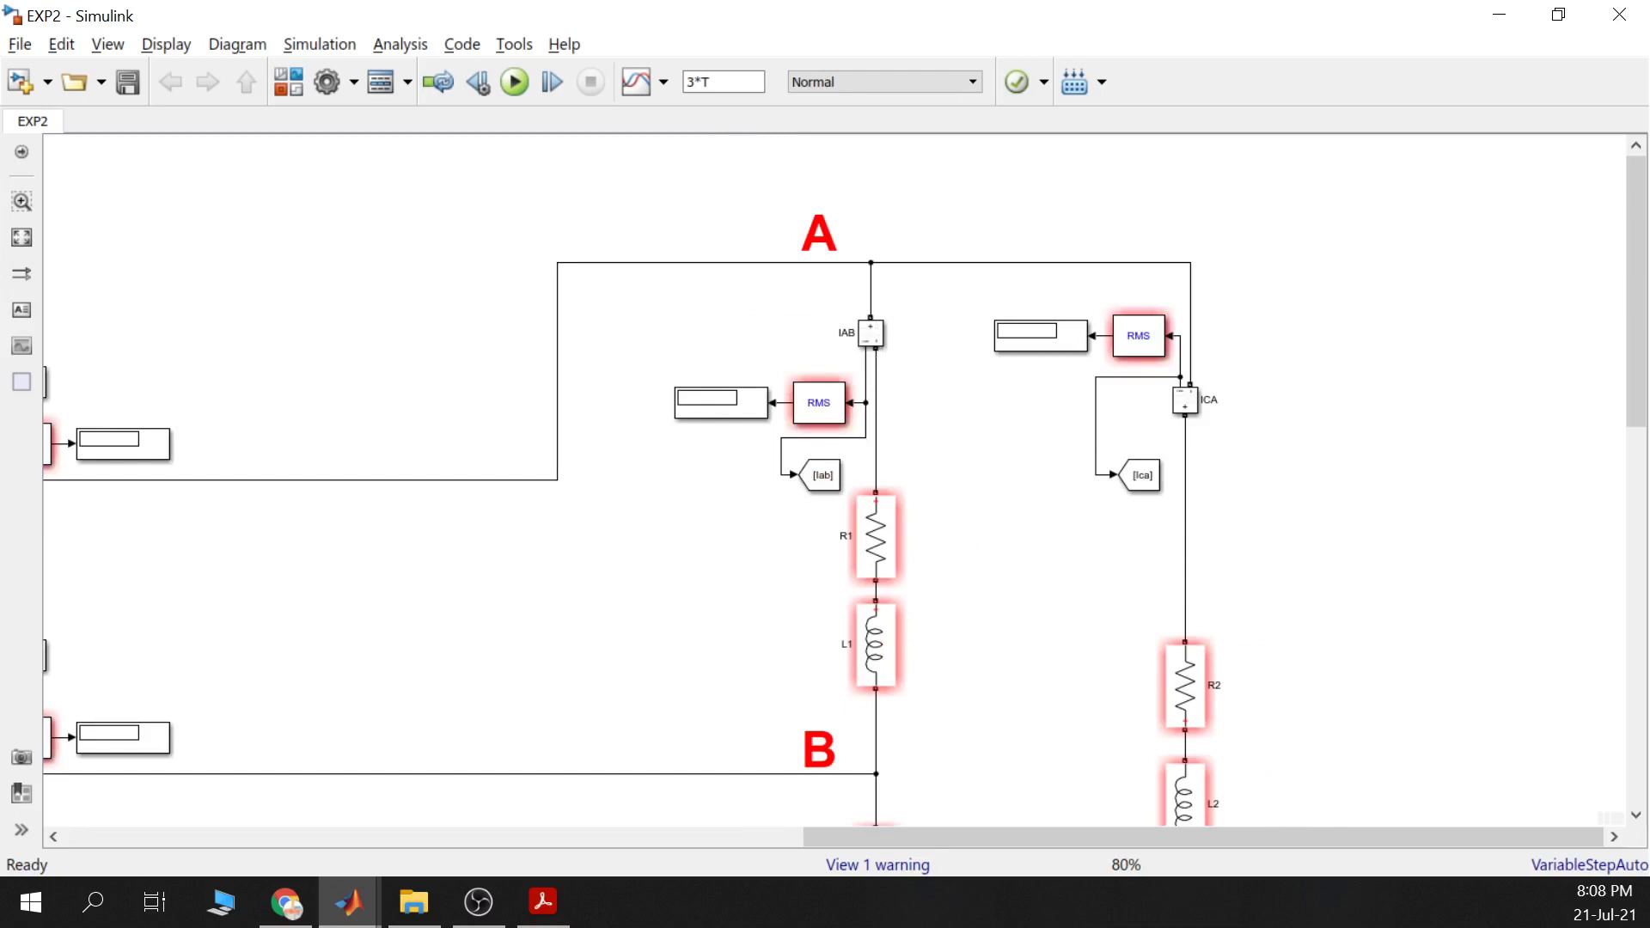
key("alt+Tab")
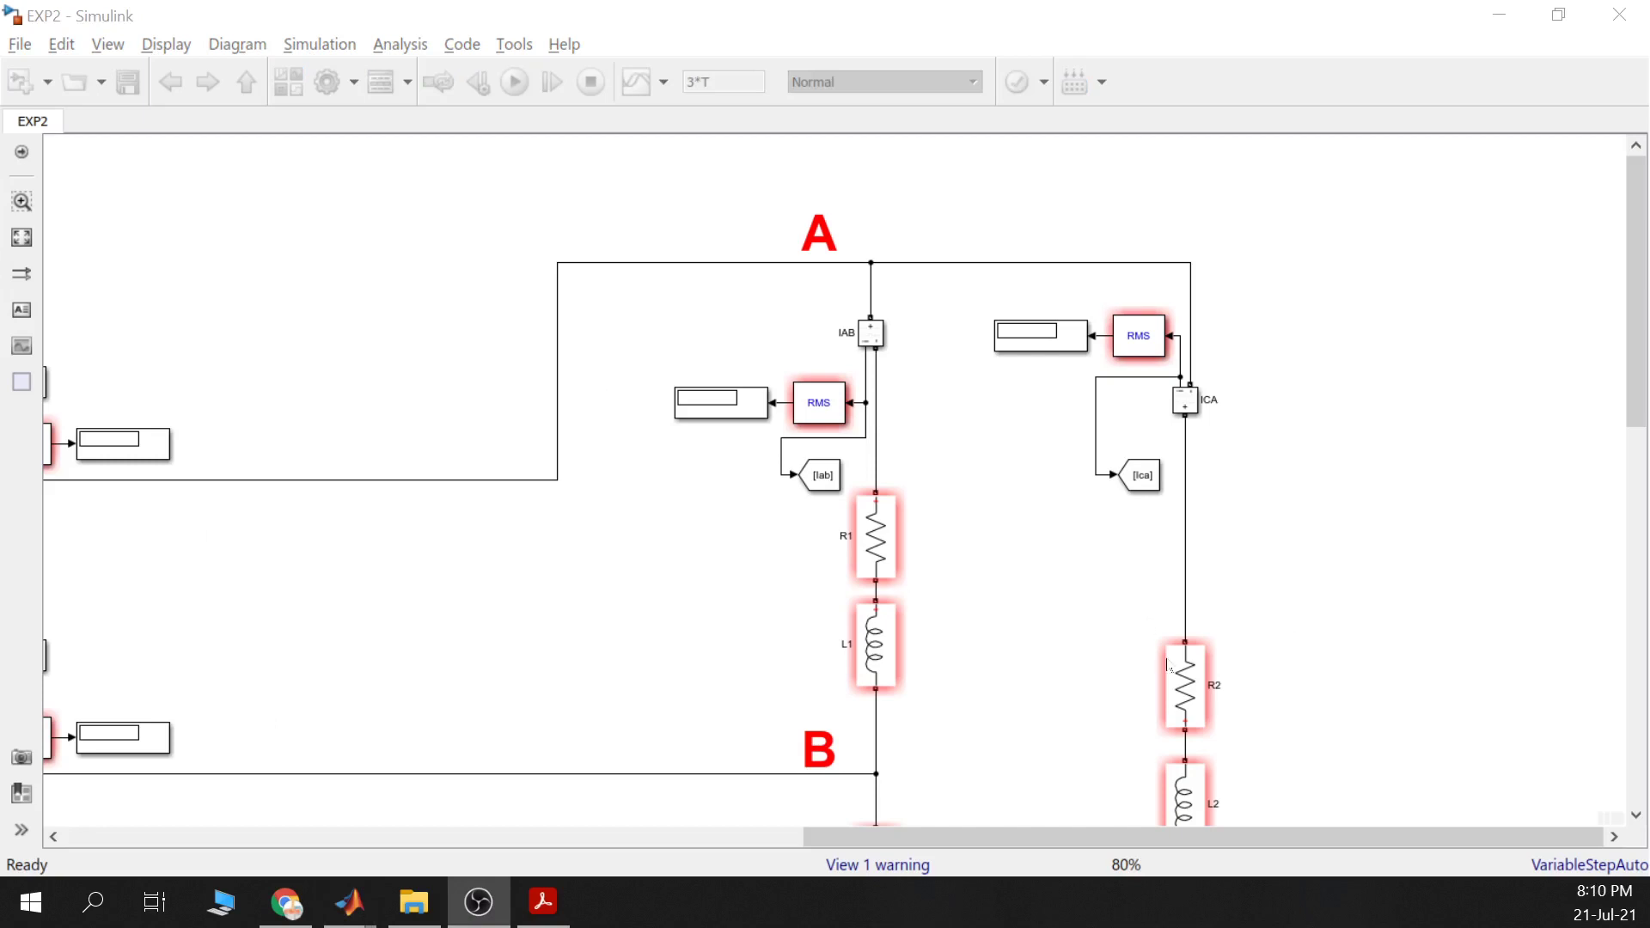
Examine the orientation of the ICA current sensor above R2 and trace its branch between nodes C and A
left_click_drag(1227, 608, 1061, 545)
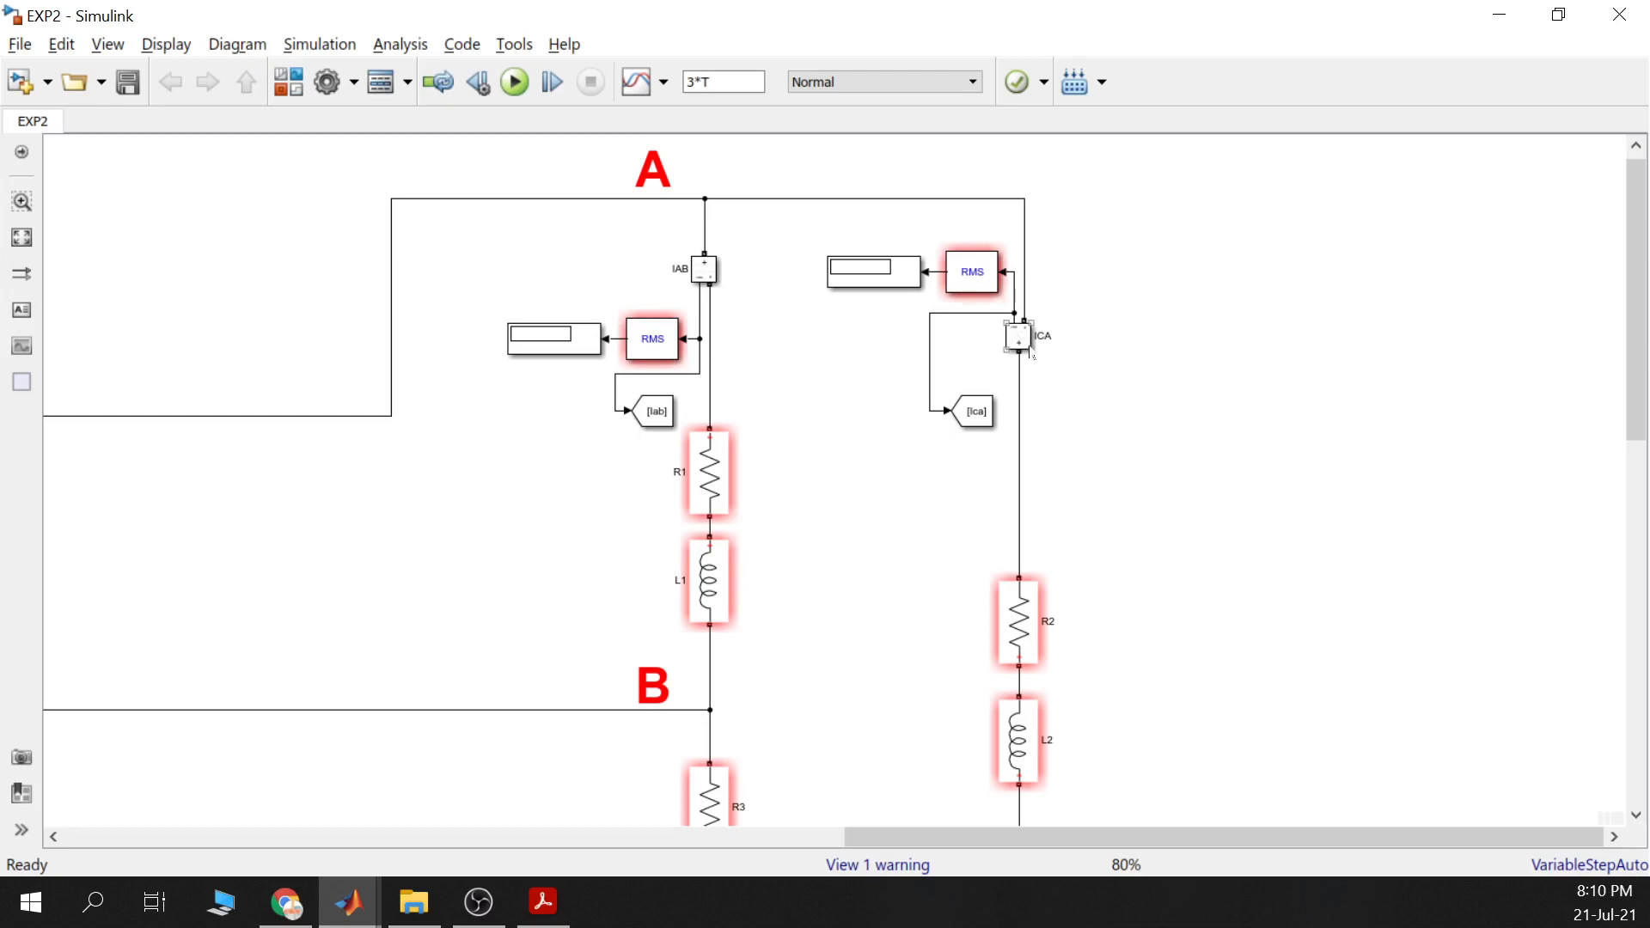
scroll(1019, 343, "up", 2)
scroll(1031, 352, "down", 2)
scroll(1031, 352, "up", 3)
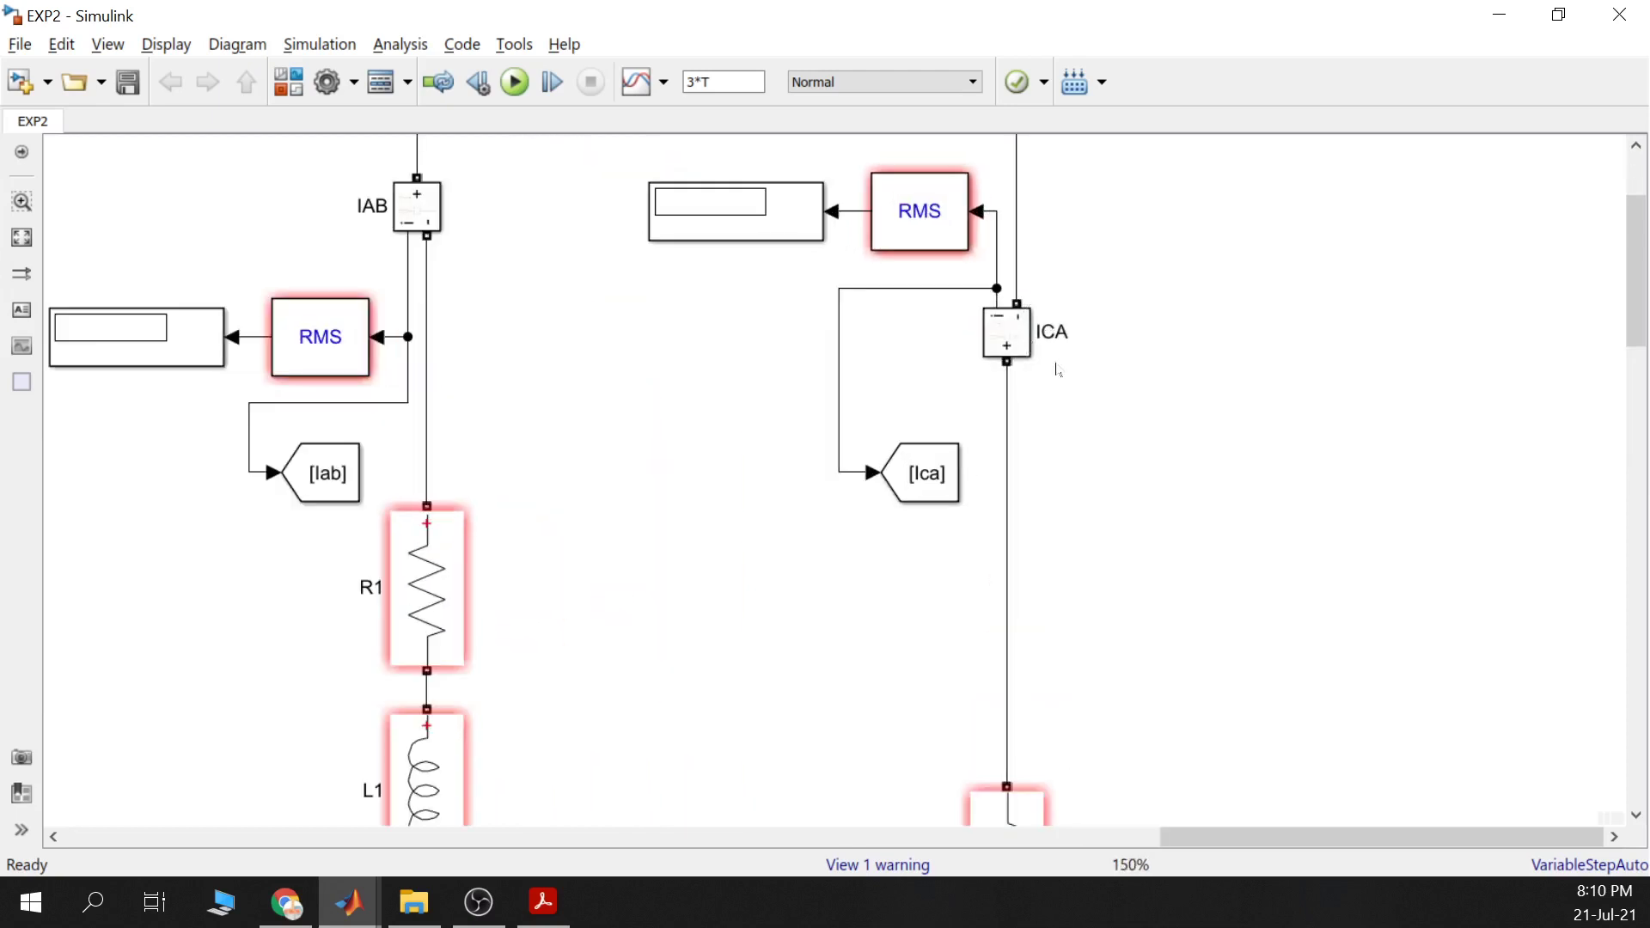
scroll(1086, 472, "down", 5)
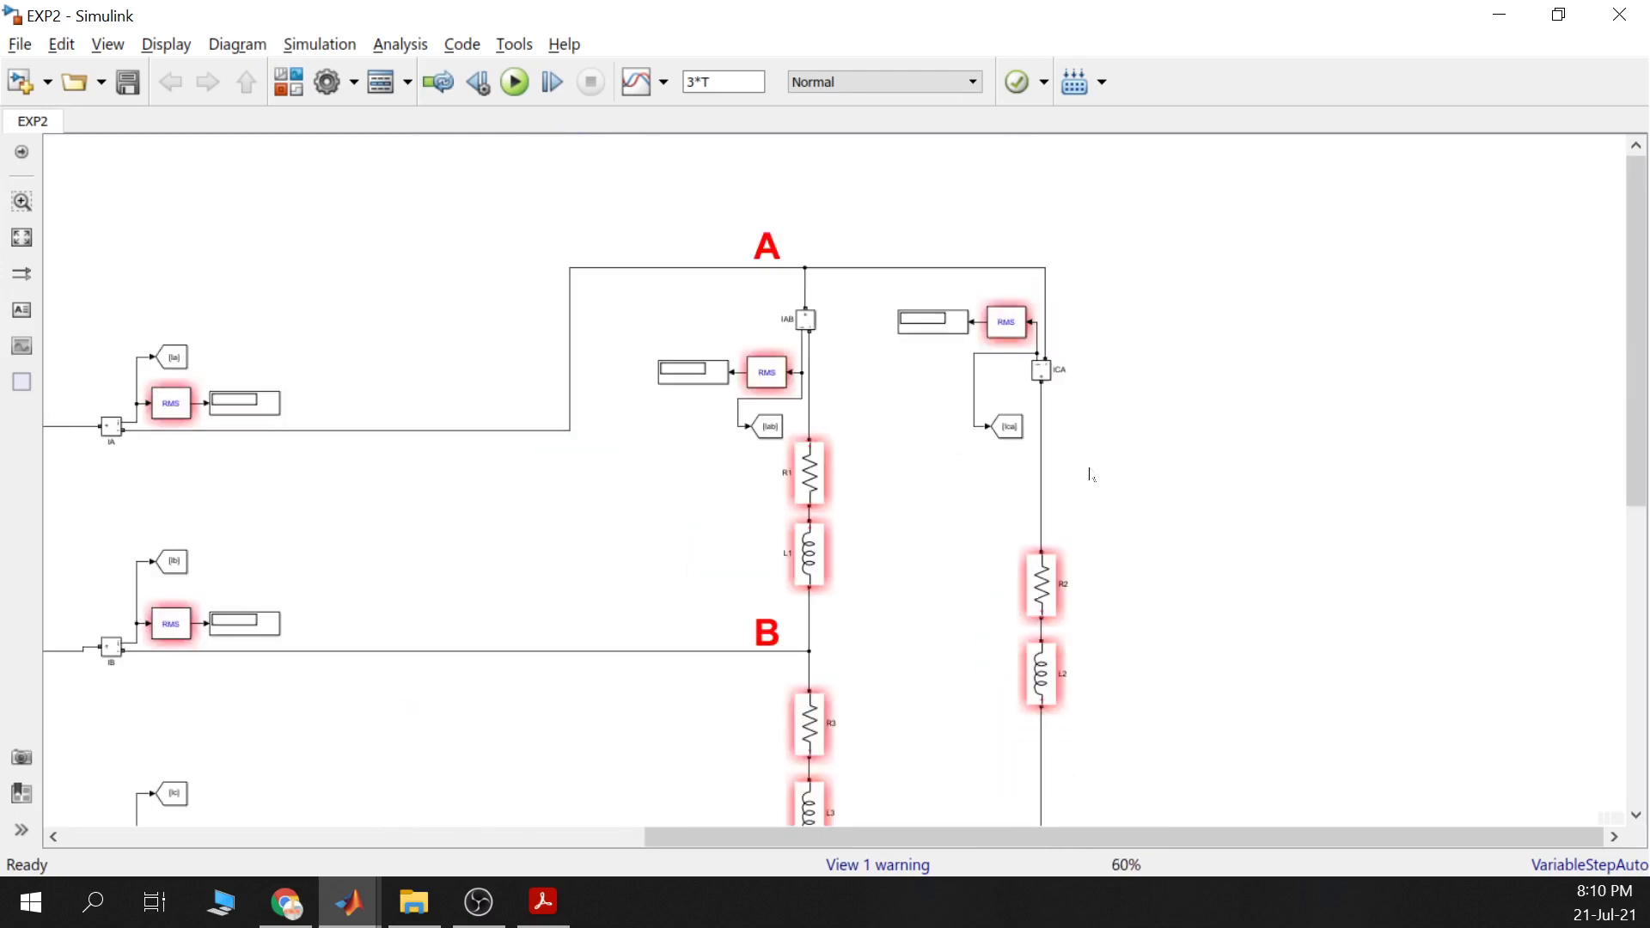
scroll(1065, 417, "up", 1)
scroll(1039, 377, "up", 3)
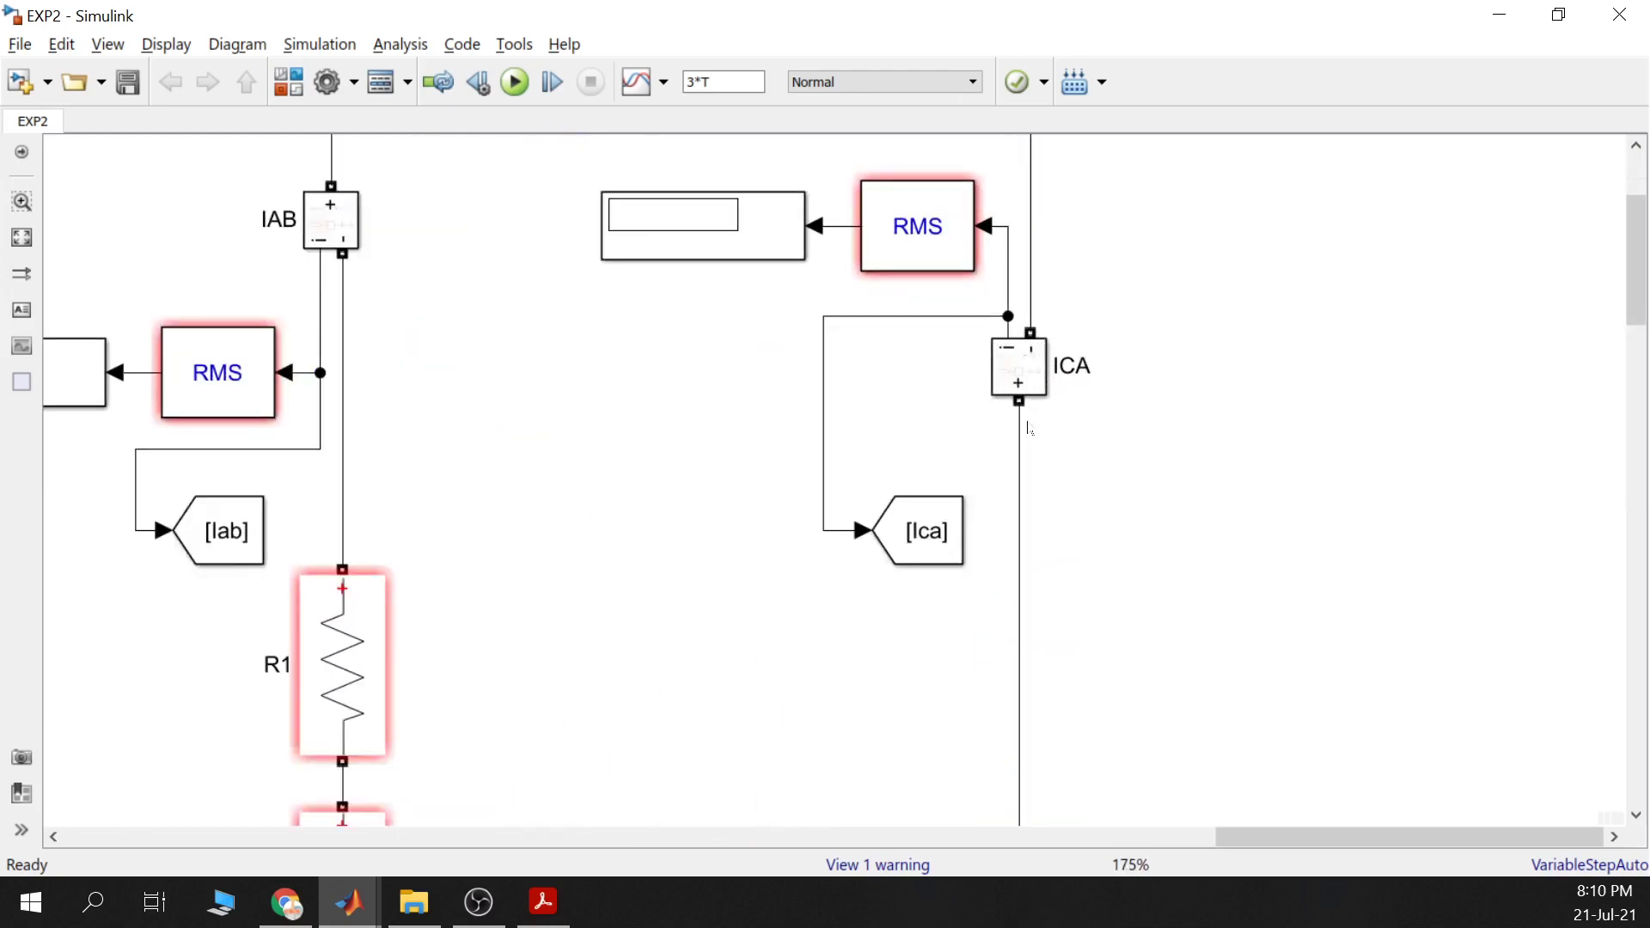
scroll(1015, 401, "down", 3)
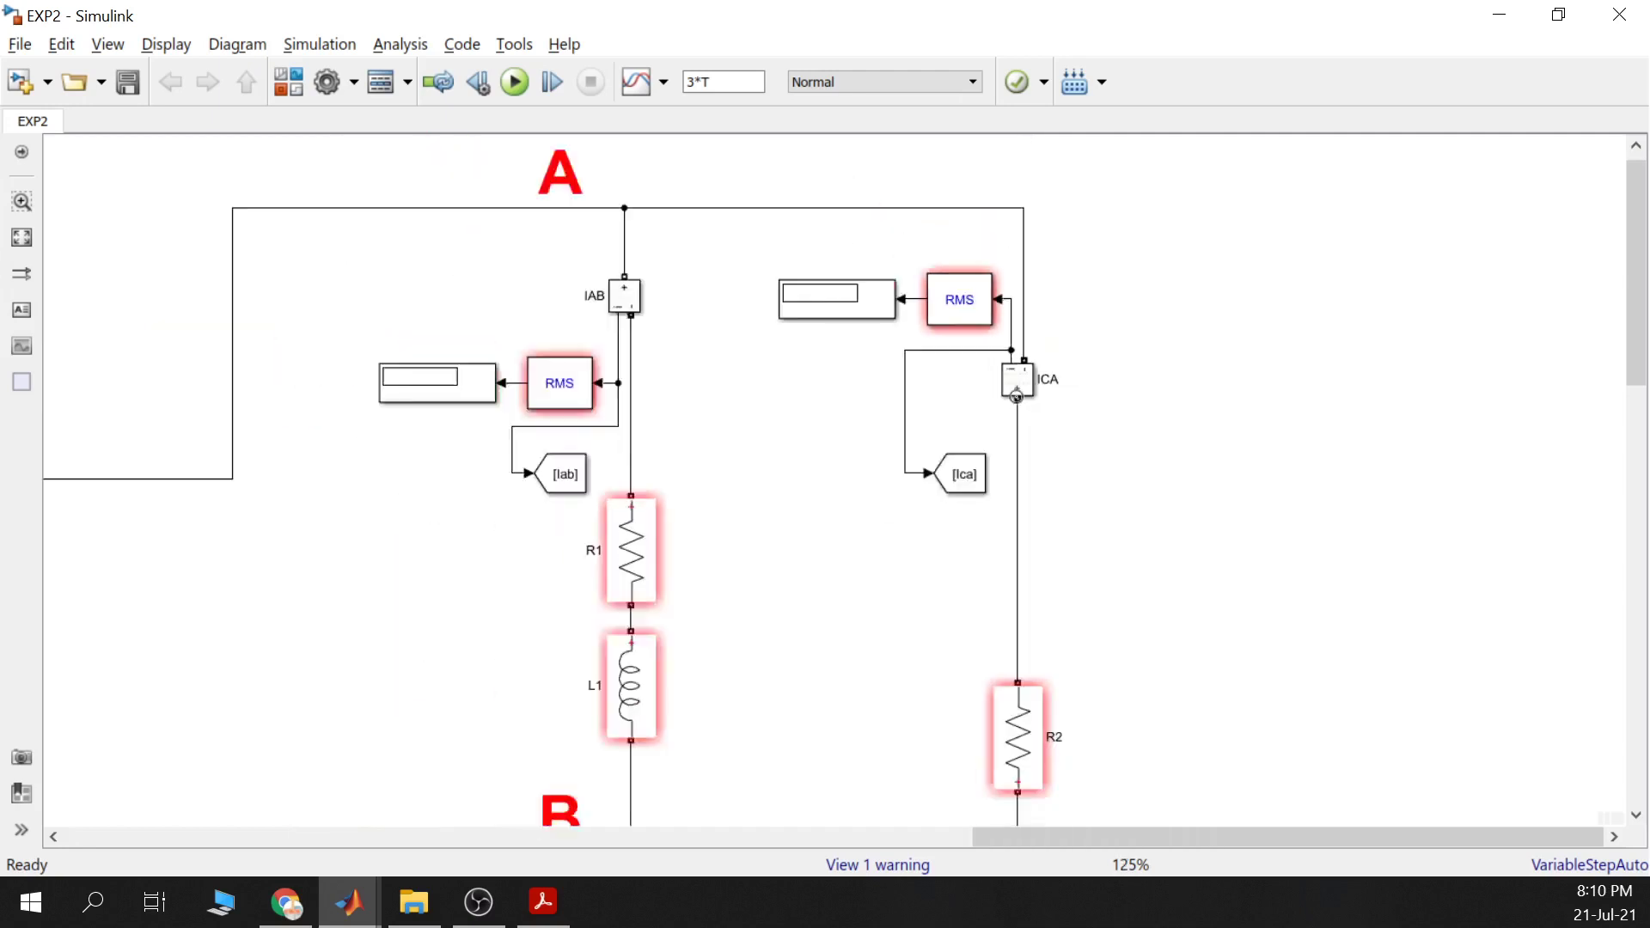
scroll(1036, 437, "down", 4)
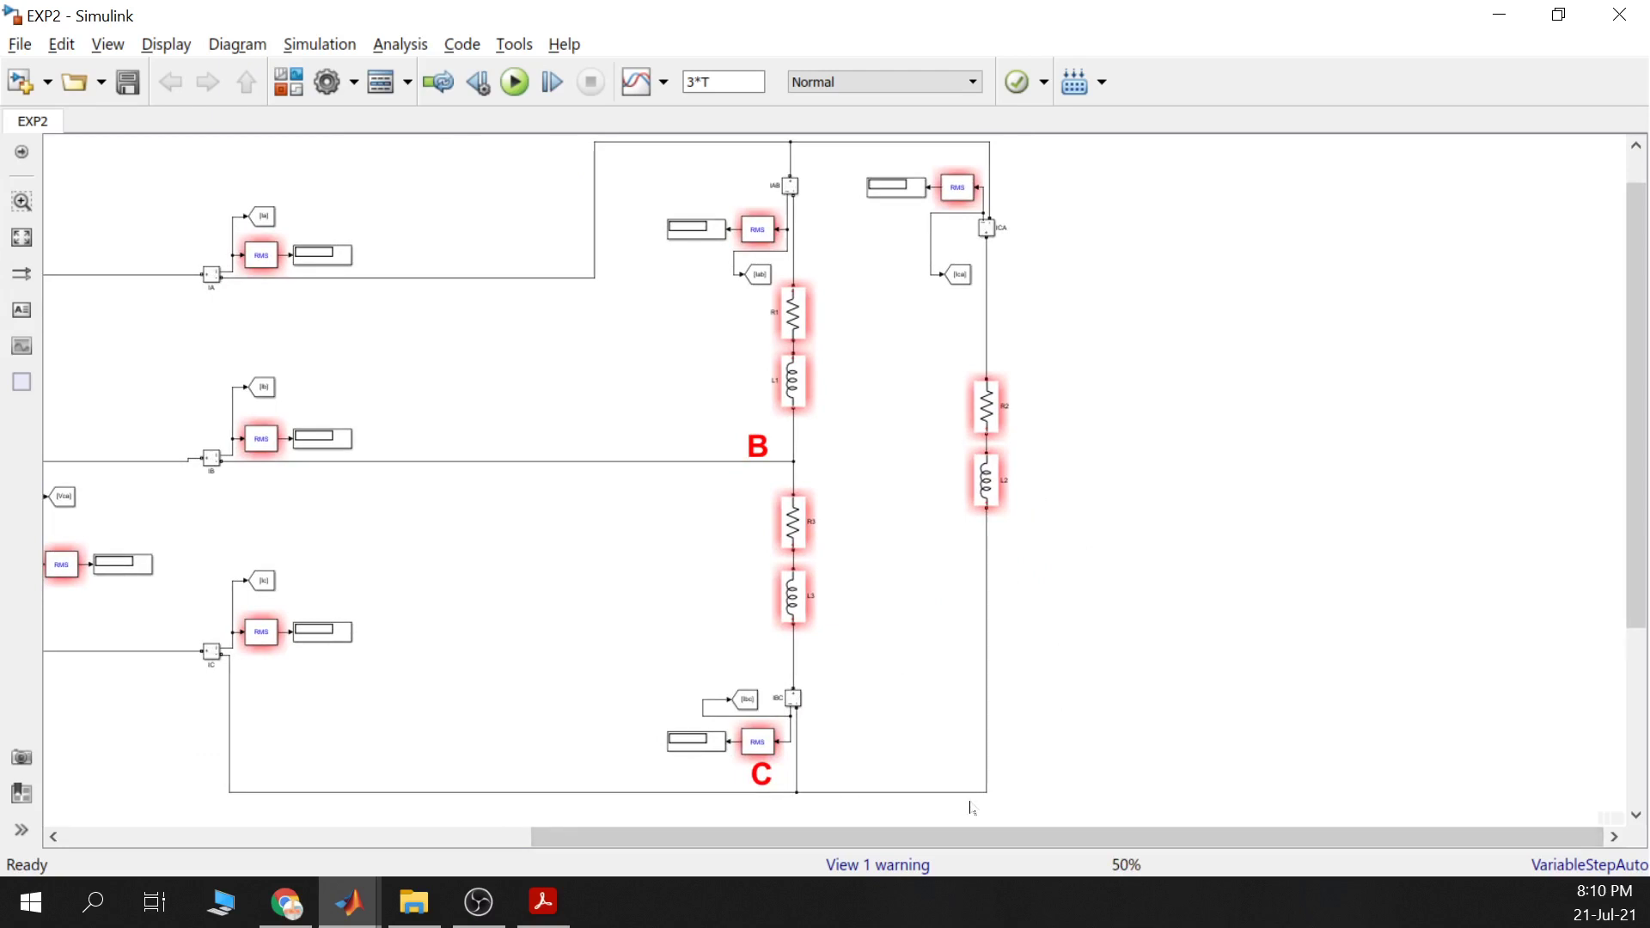
scroll(886, 461, "up", 1)
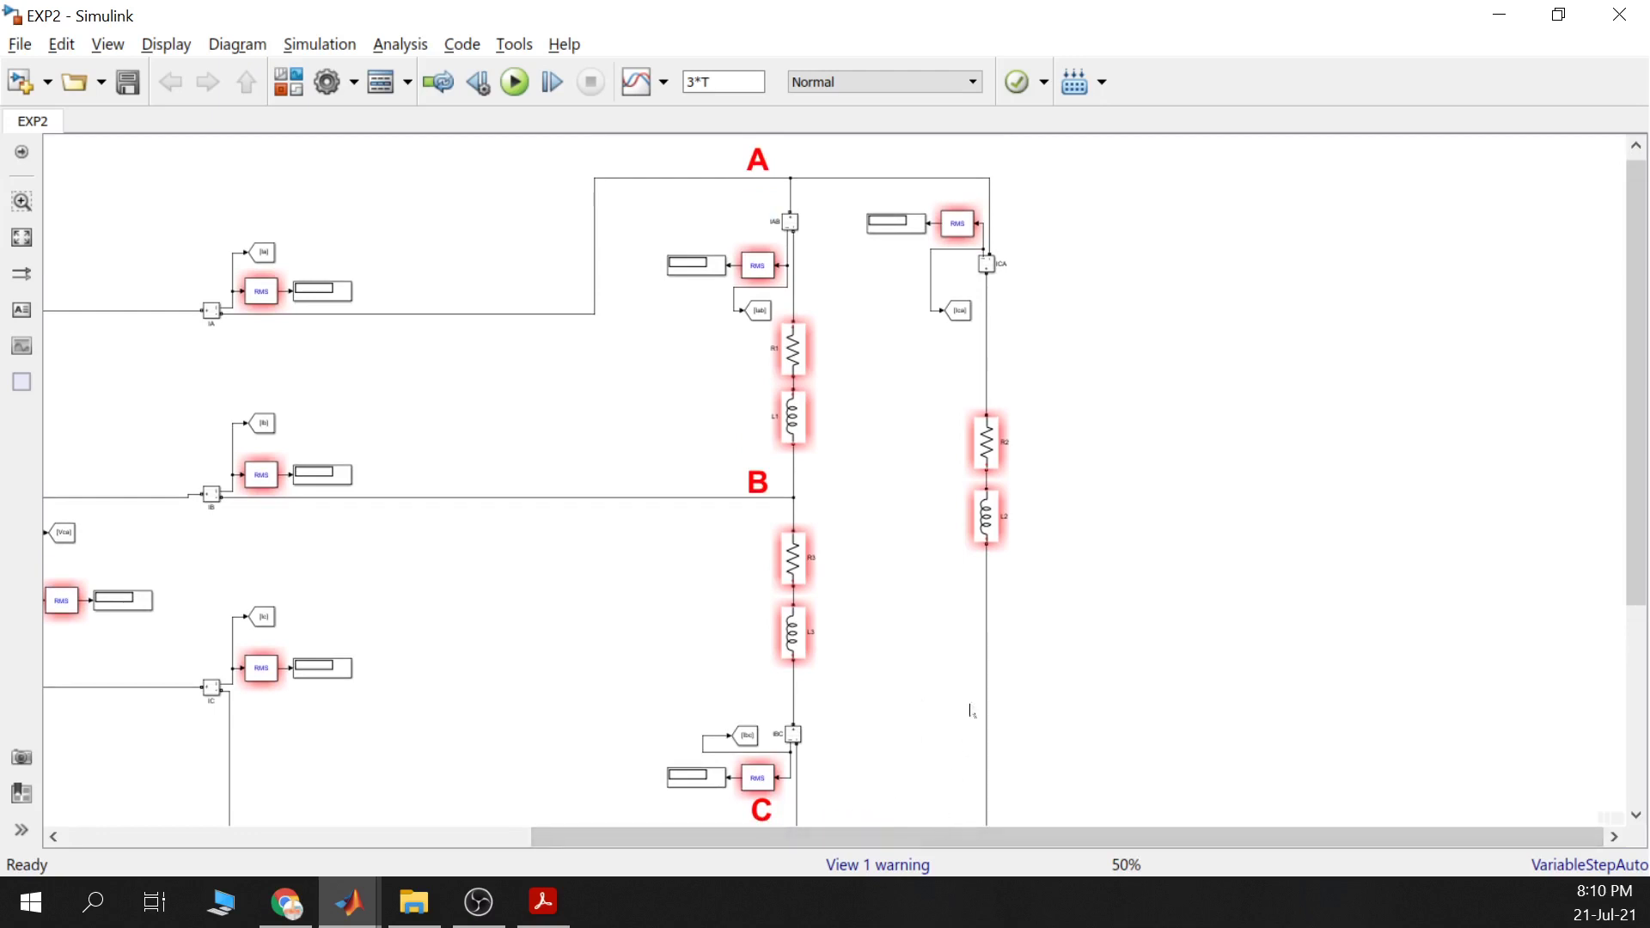
scroll(992, 284, "up", 4)
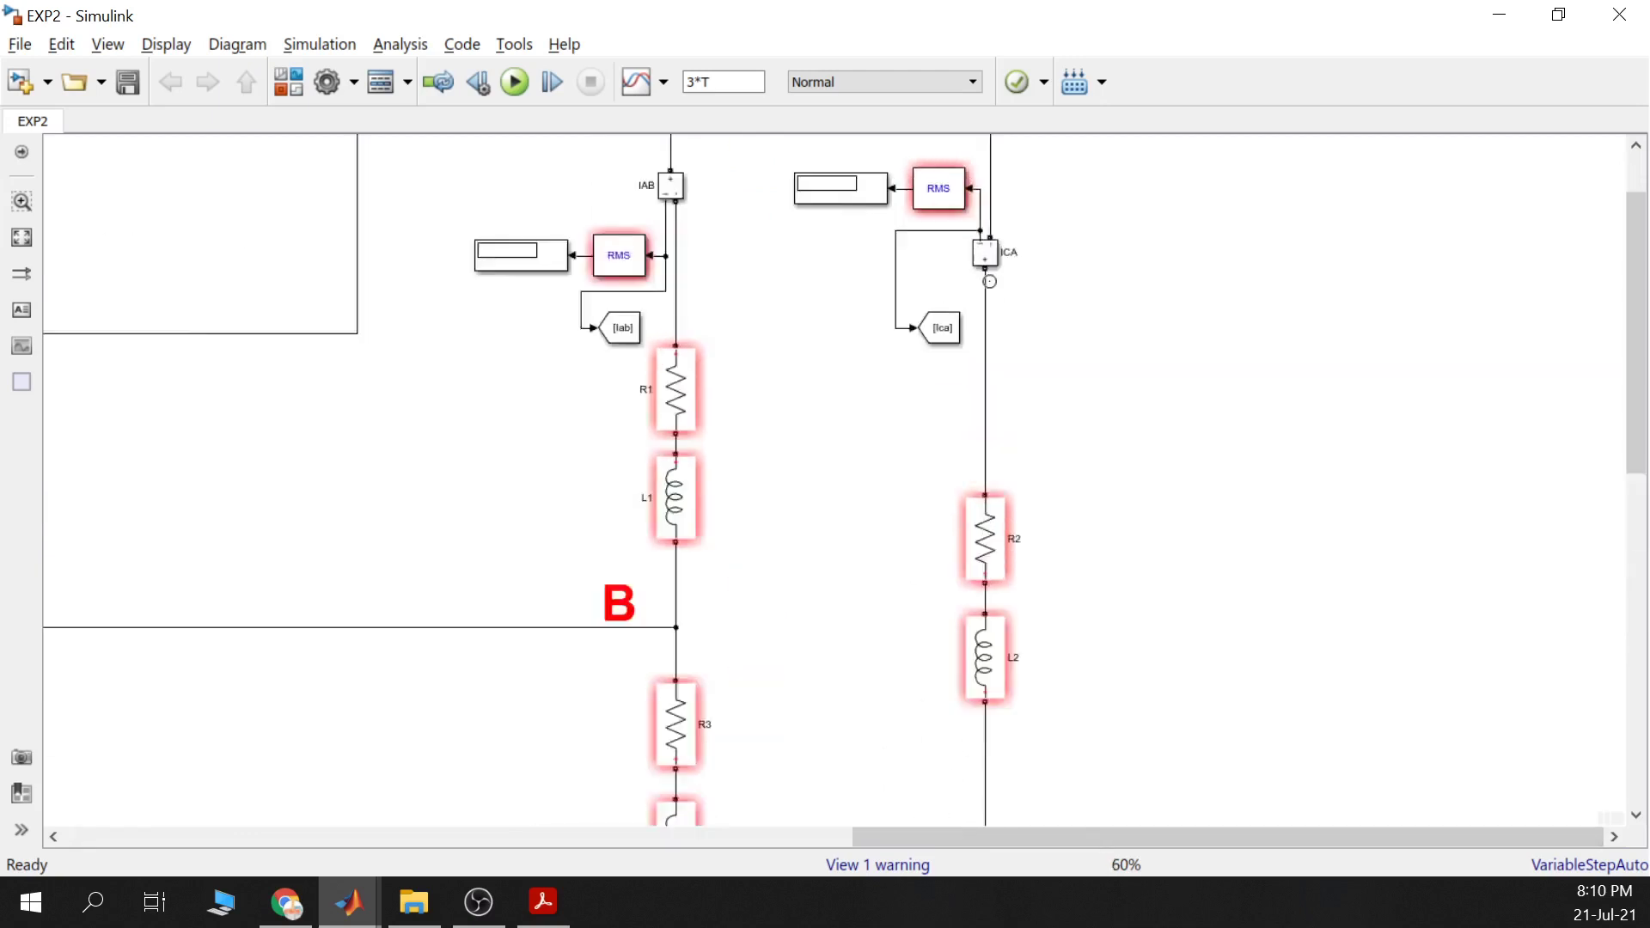
scroll(1053, 330, "up", 3)
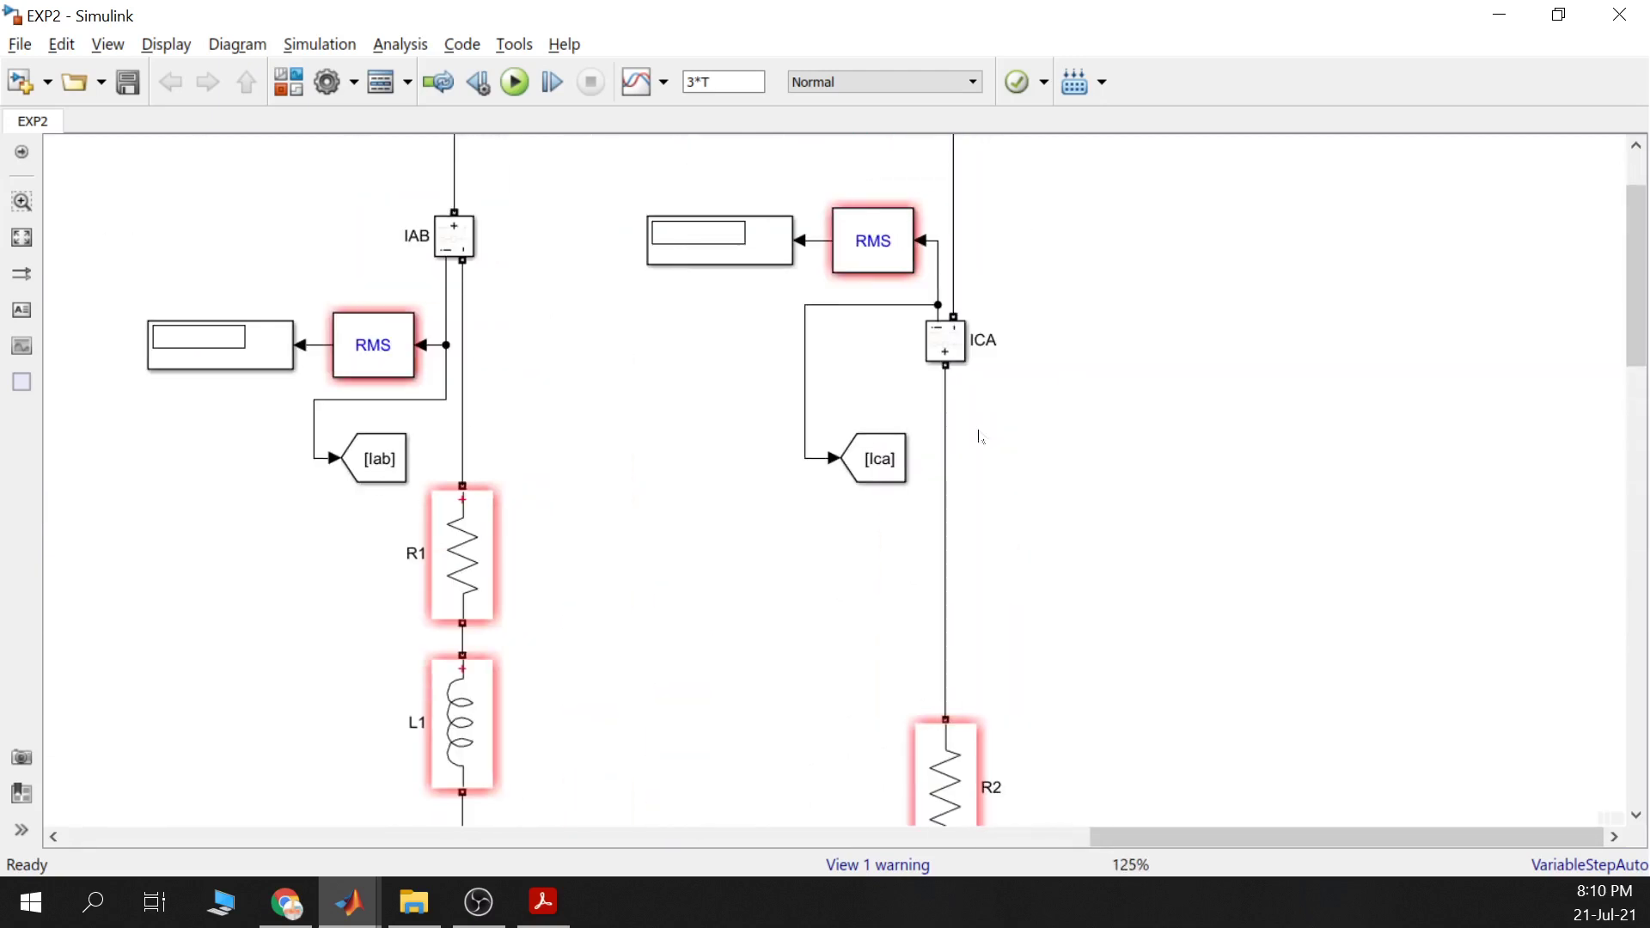
left_click(954, 358)
scroll(1035, 368, "down", 2)
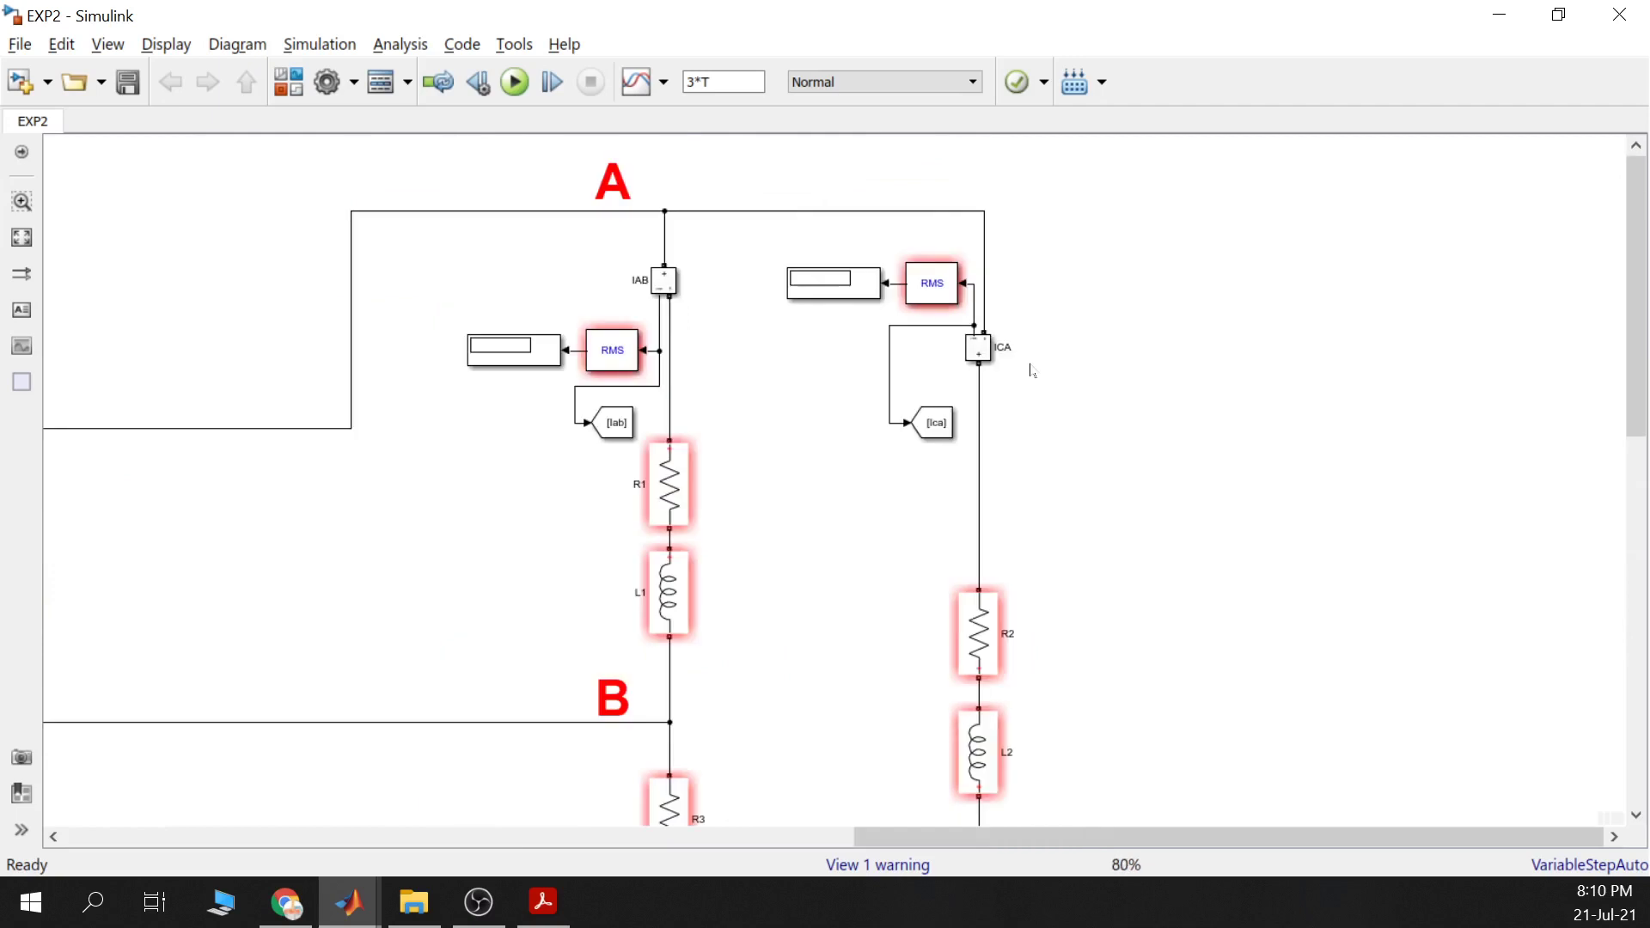
scroll(1032, 369, "up", 2)
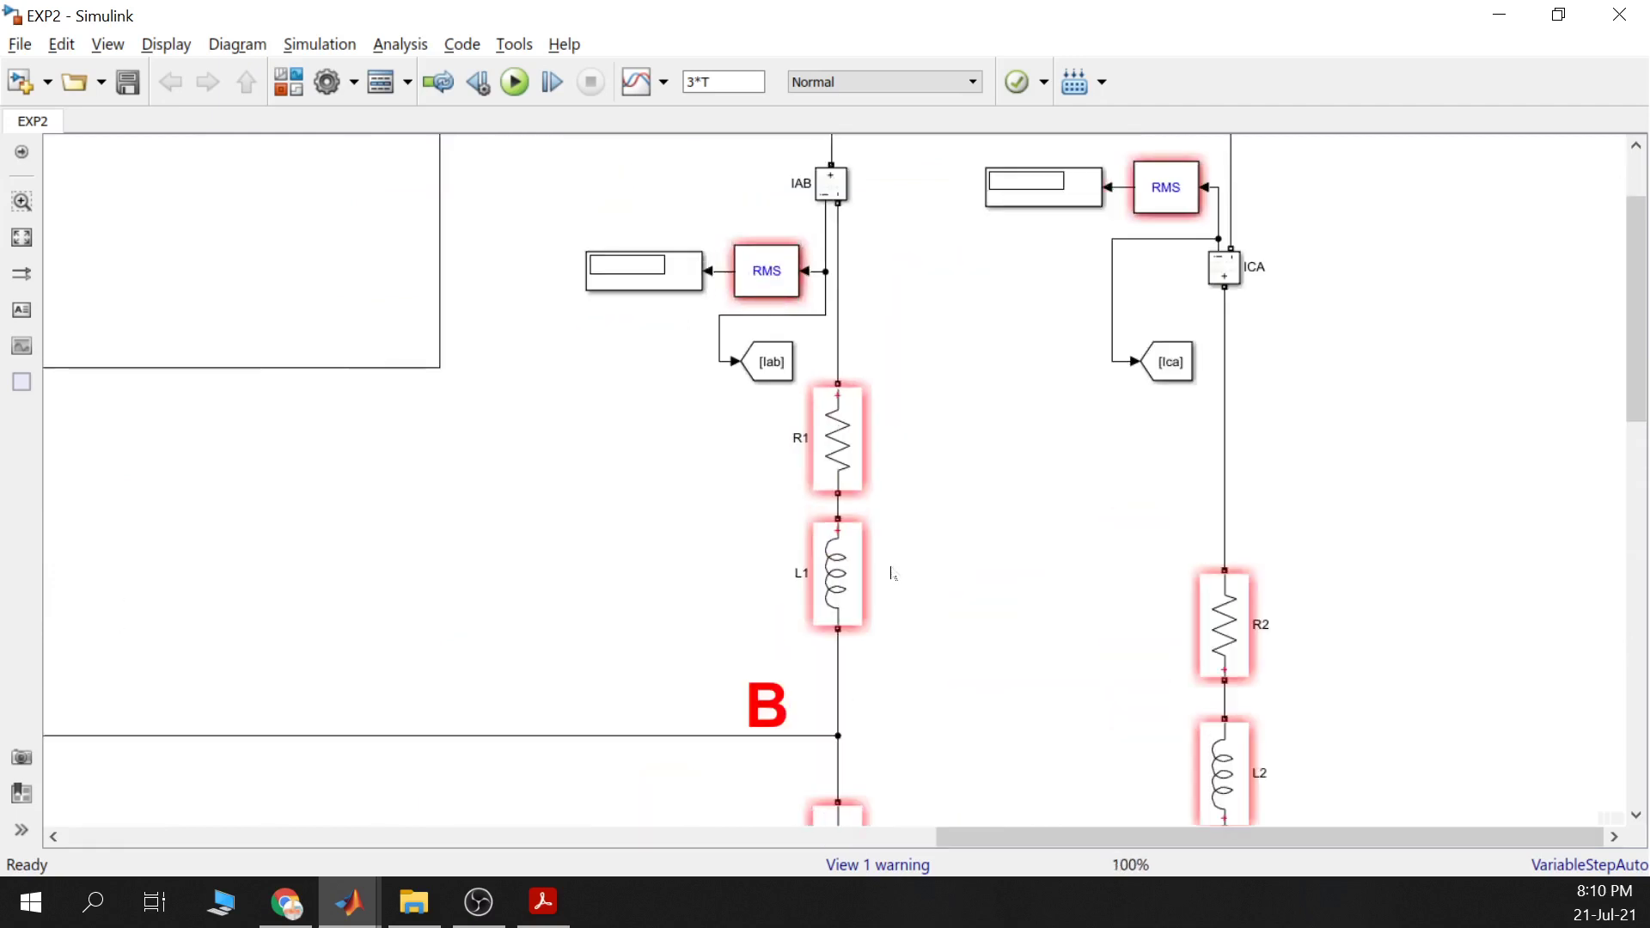
Examine the IBC current sensor below L3, its polarity, RMS block and Ibc tag, and its connection to node C
scroll(977, 535, "down", 2)
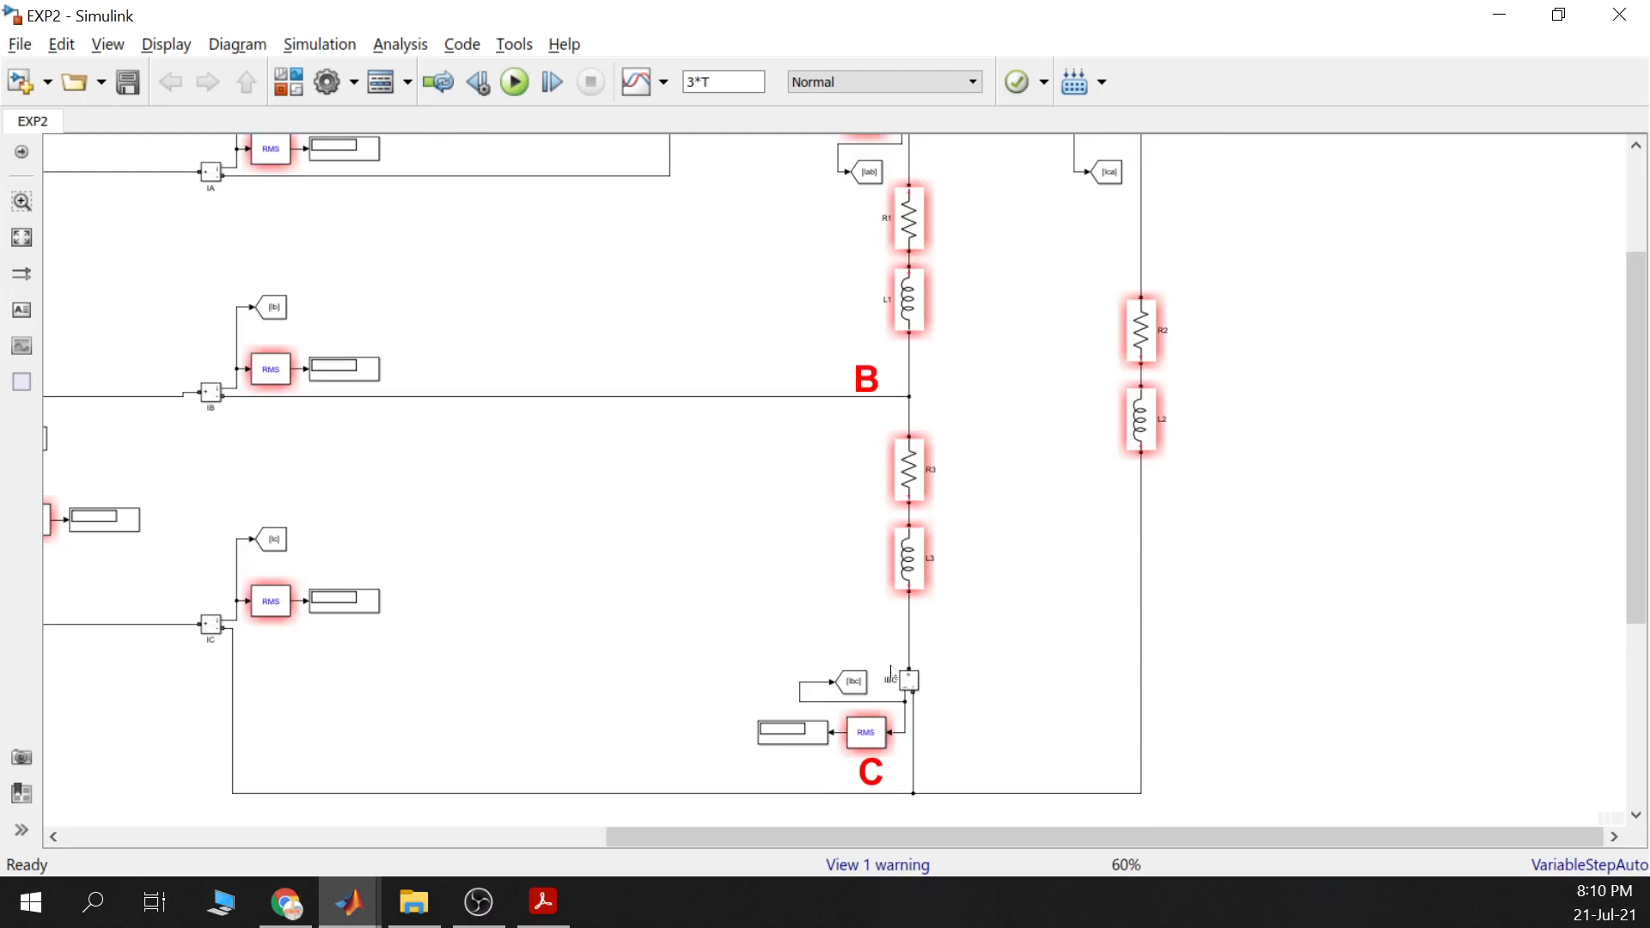
scroll(964, 589, "up", 1)
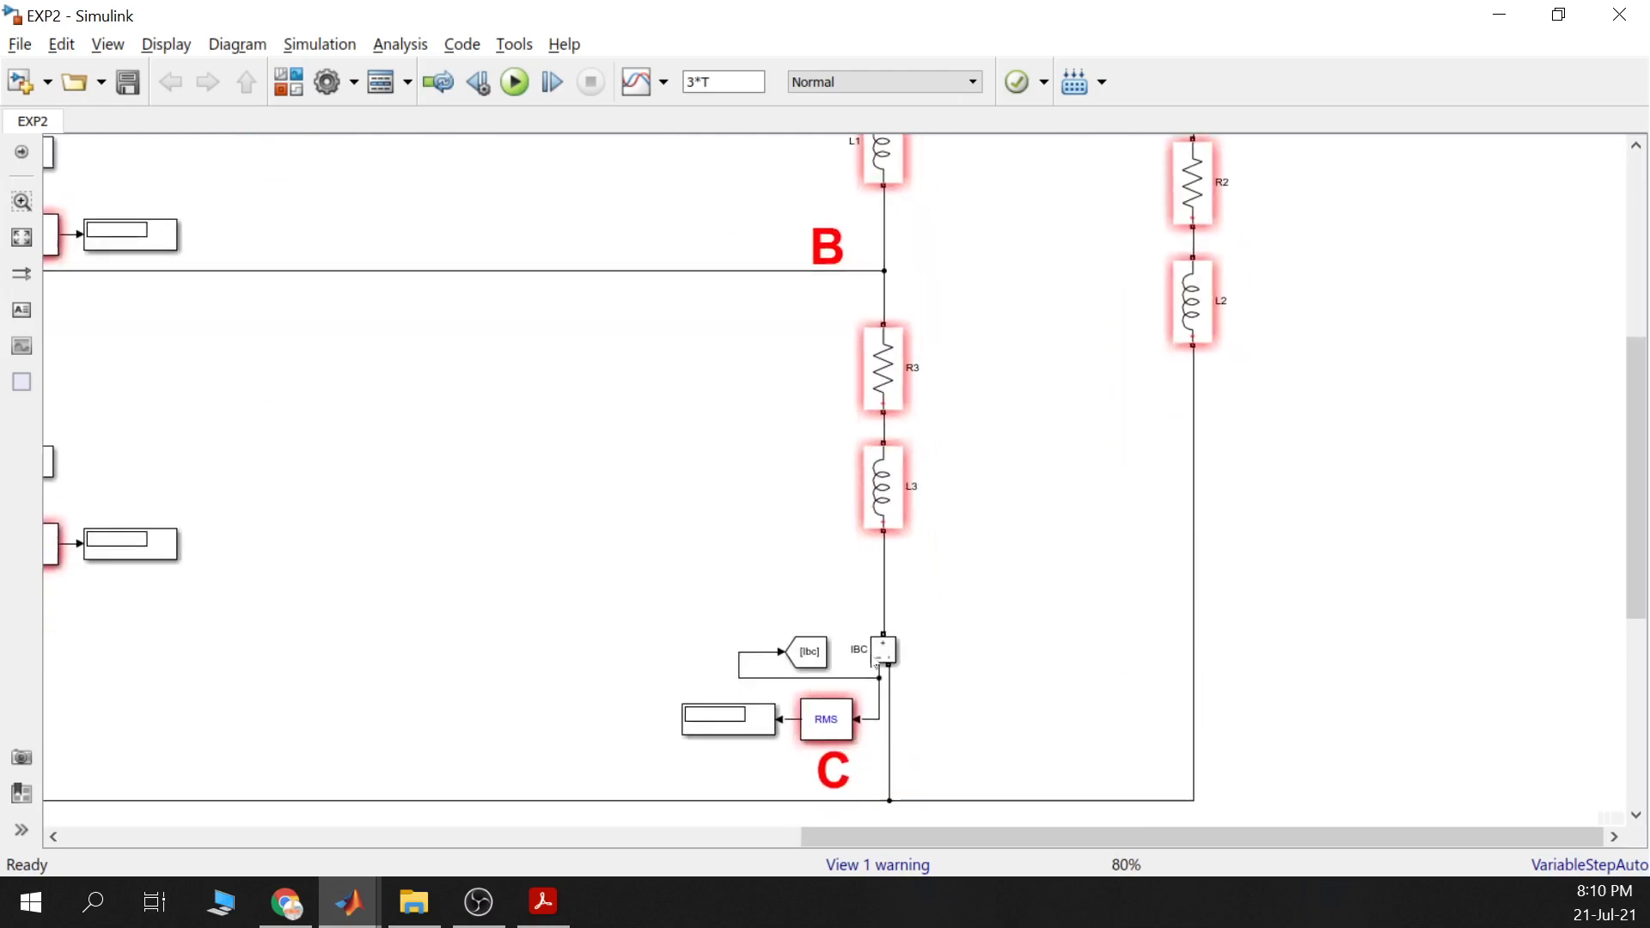
scroll(849, 669, "up", 1)
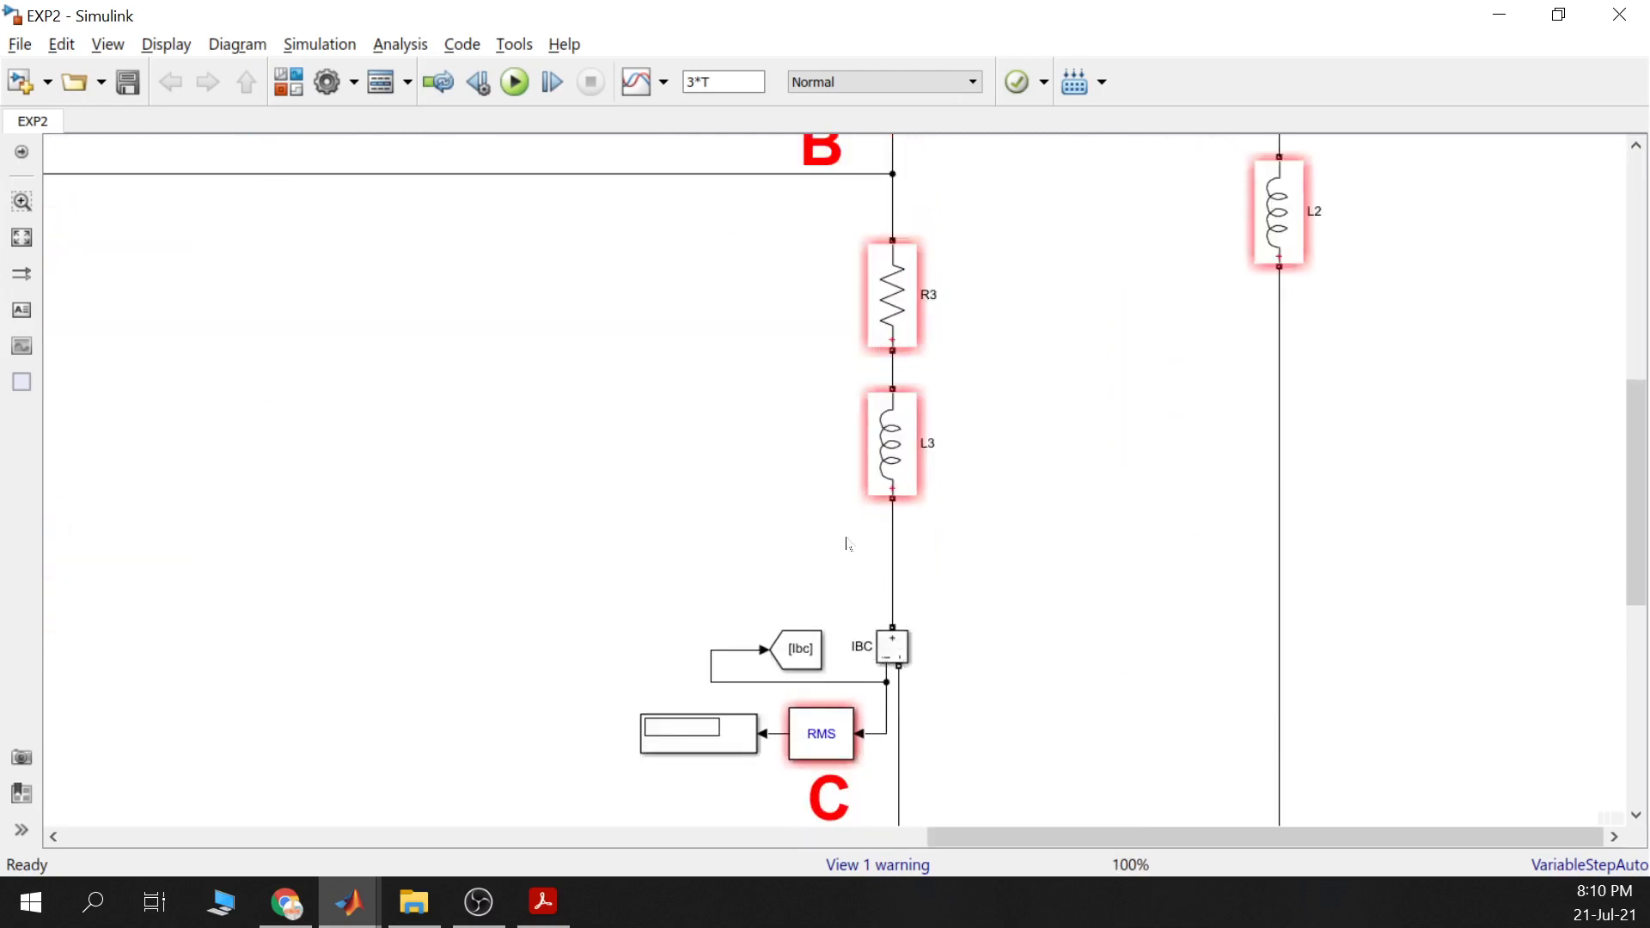
left_click(831, 175)
left_click(896, 657)
scroll(896, 660, "up", 2)
left_click(919, 320)
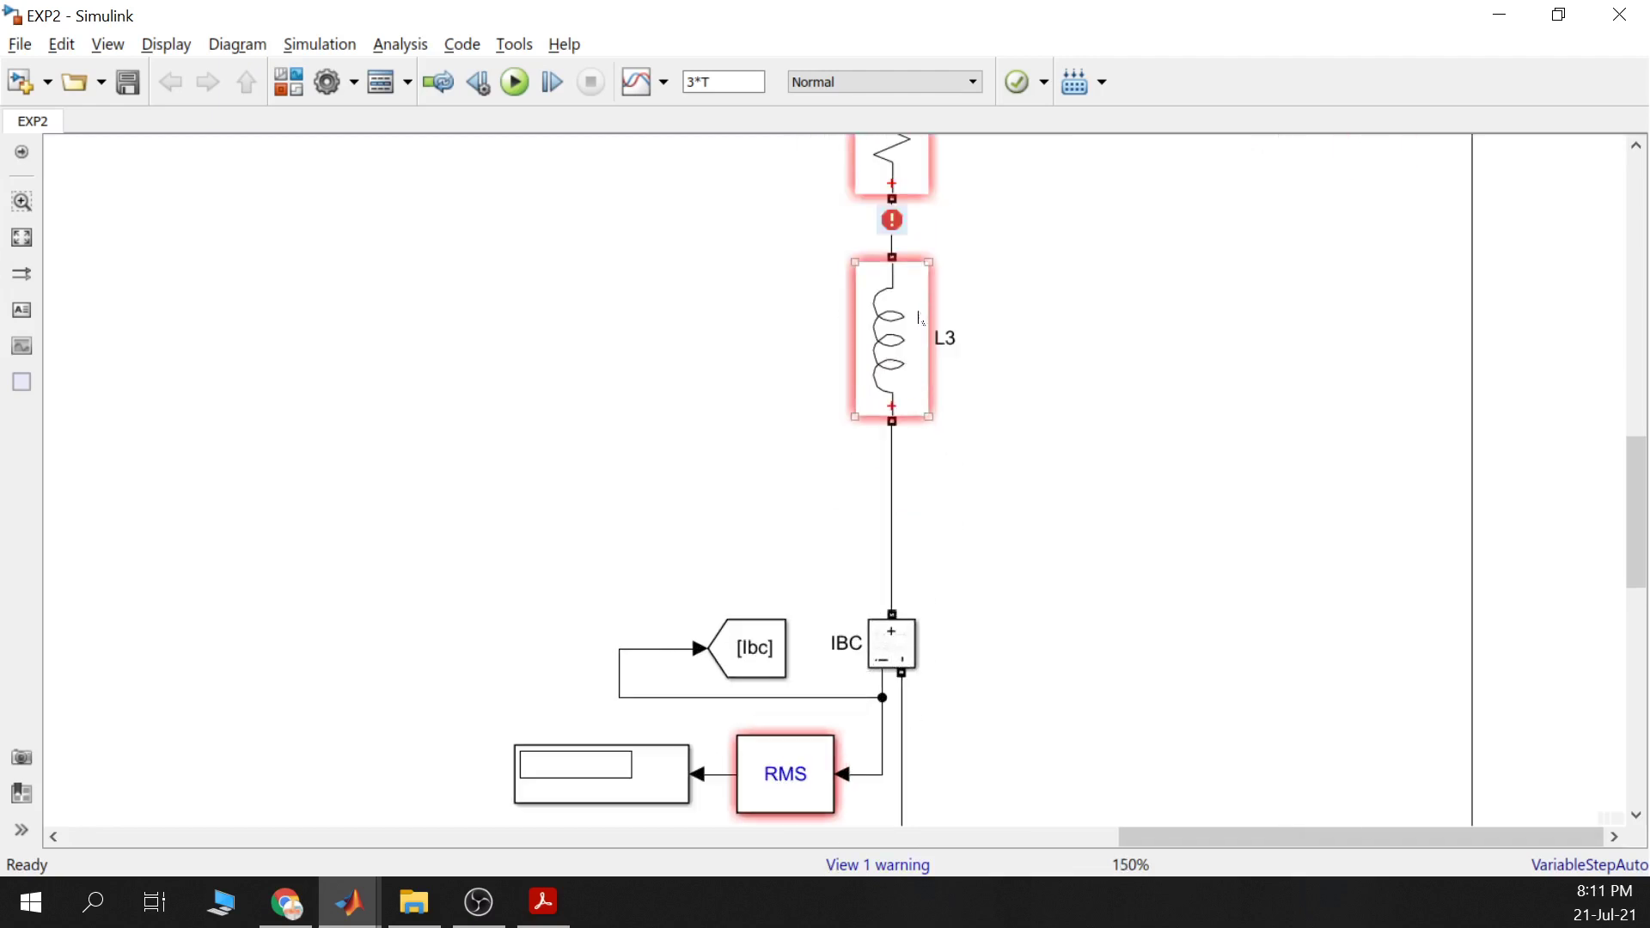
left_click(895, 458)
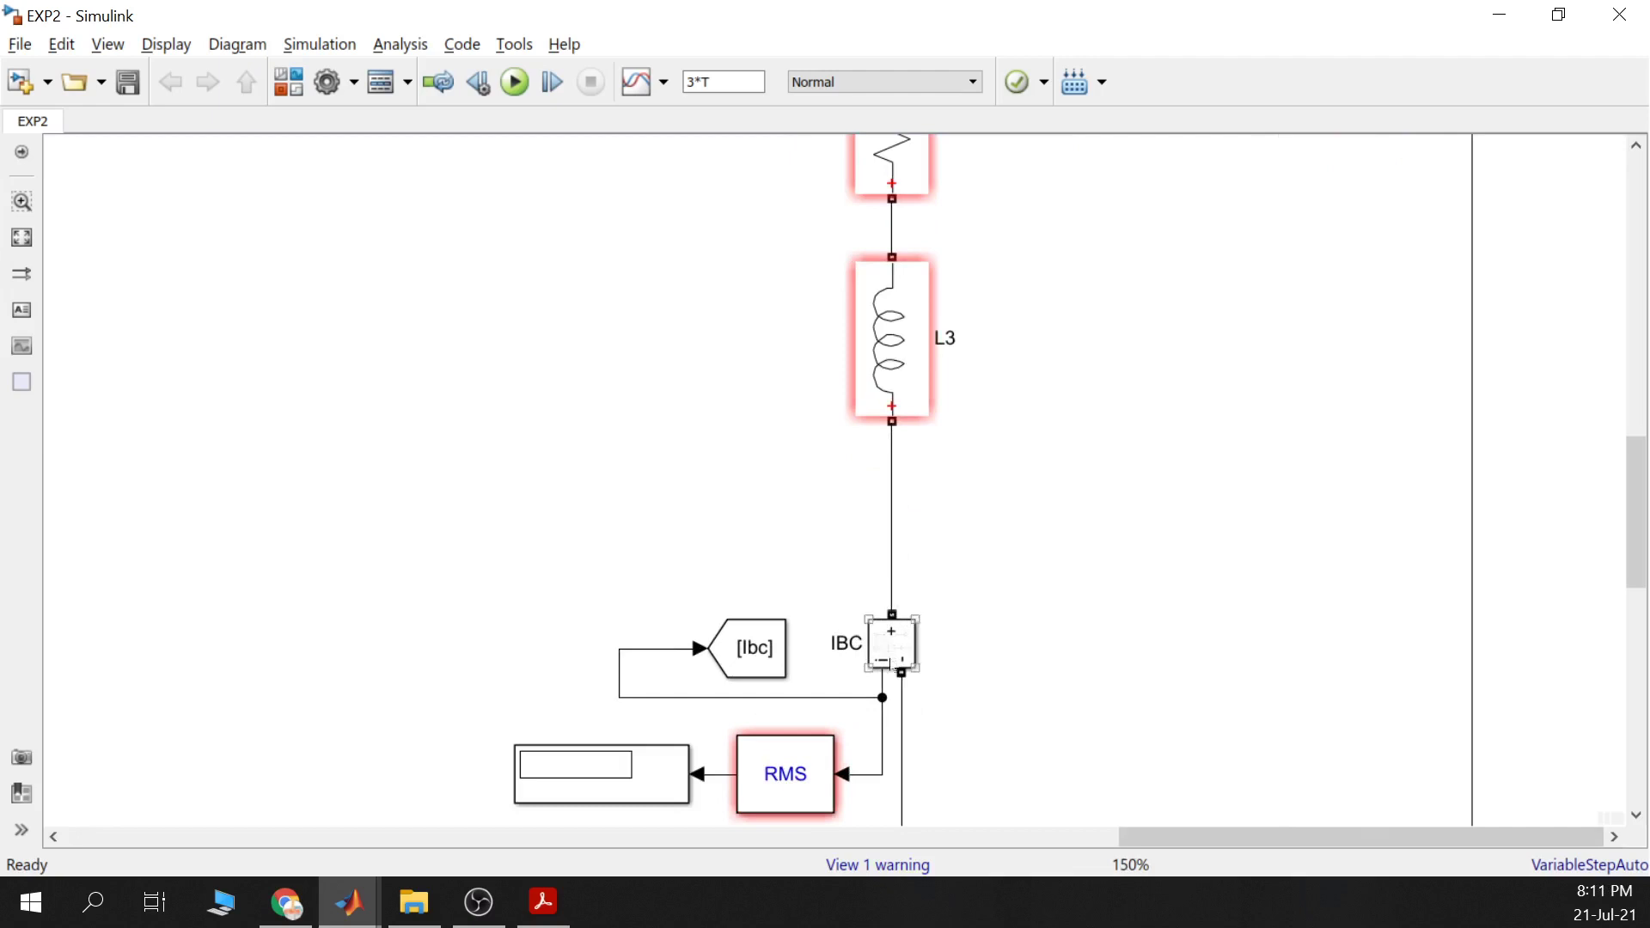
scroll(1006, 719, "down", 4)
left_click(816, 651)
left_click(858, 575)
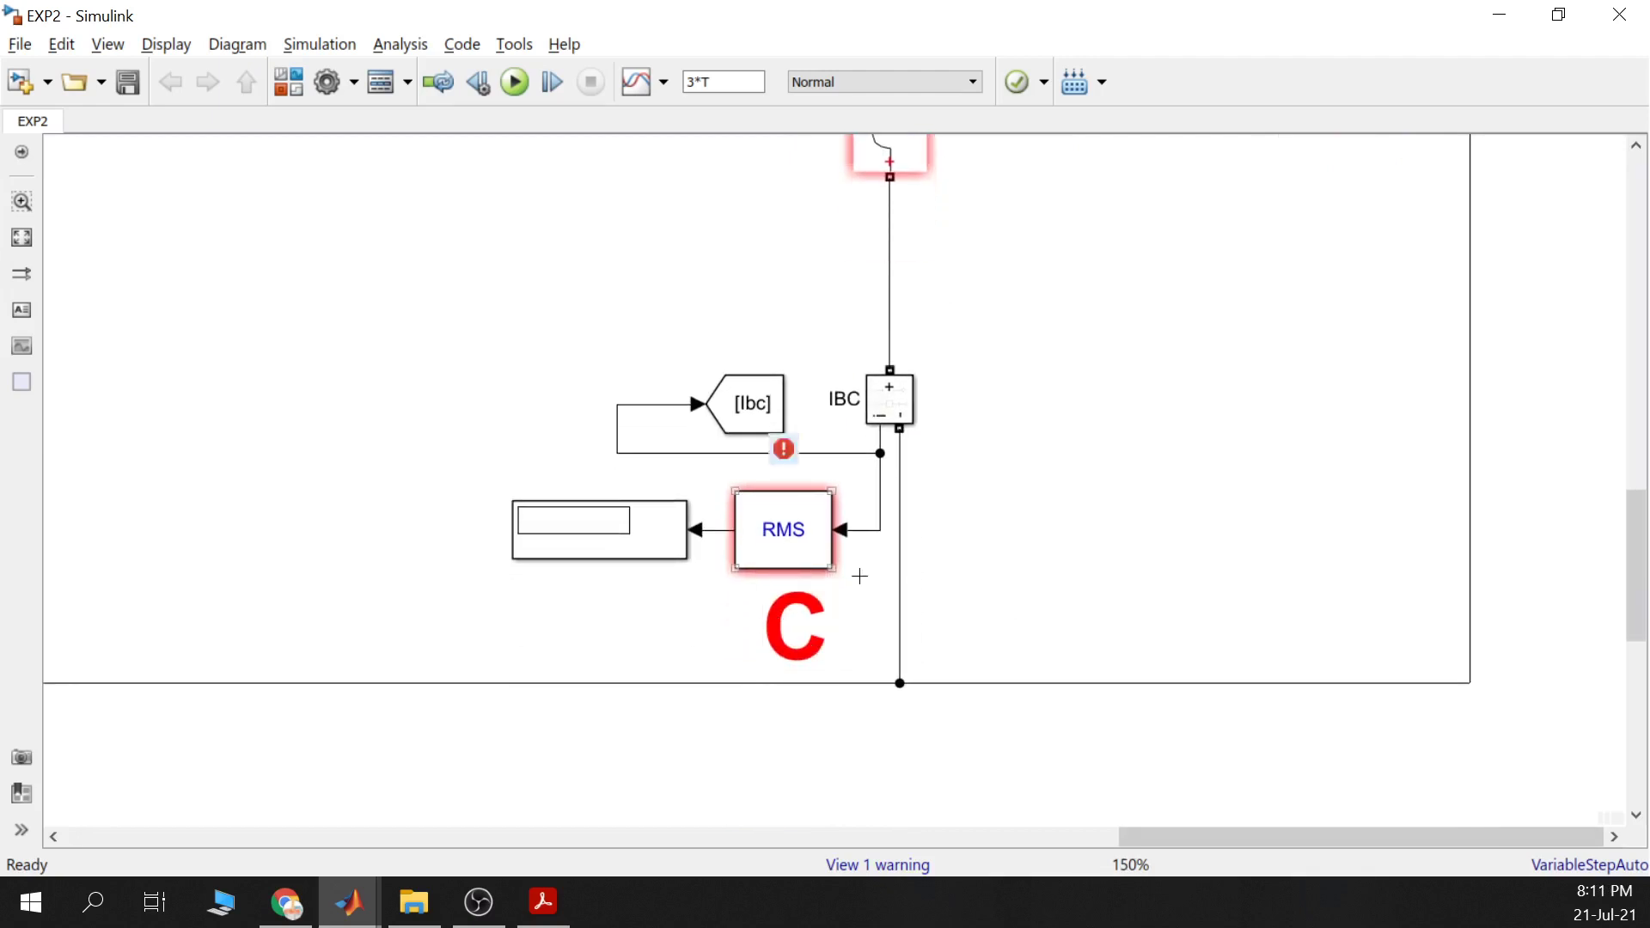
scroll(858, 575, "down", 4)
left_click_drag(1206, 294, 1003, 522)
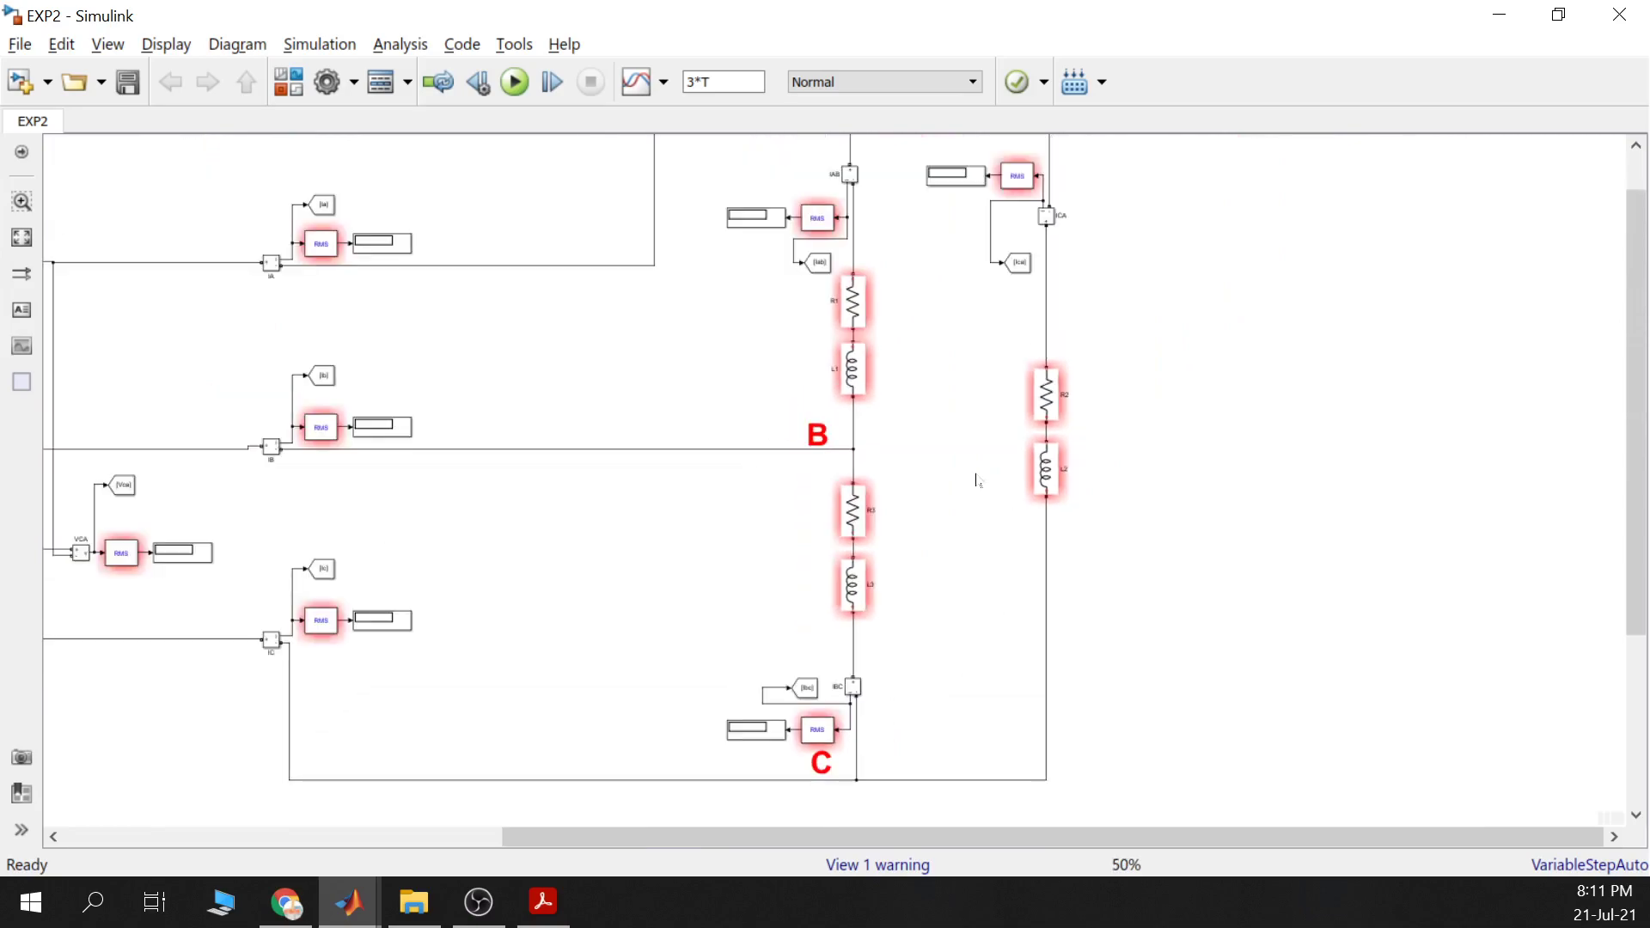
Switch to Laboratorio-7.pdf in Adobe Acrobat Reader and view the Figure 2 circuit schematic for experiment #2
left_click(544, 902)
scroll(1520, 537, "up", 2)
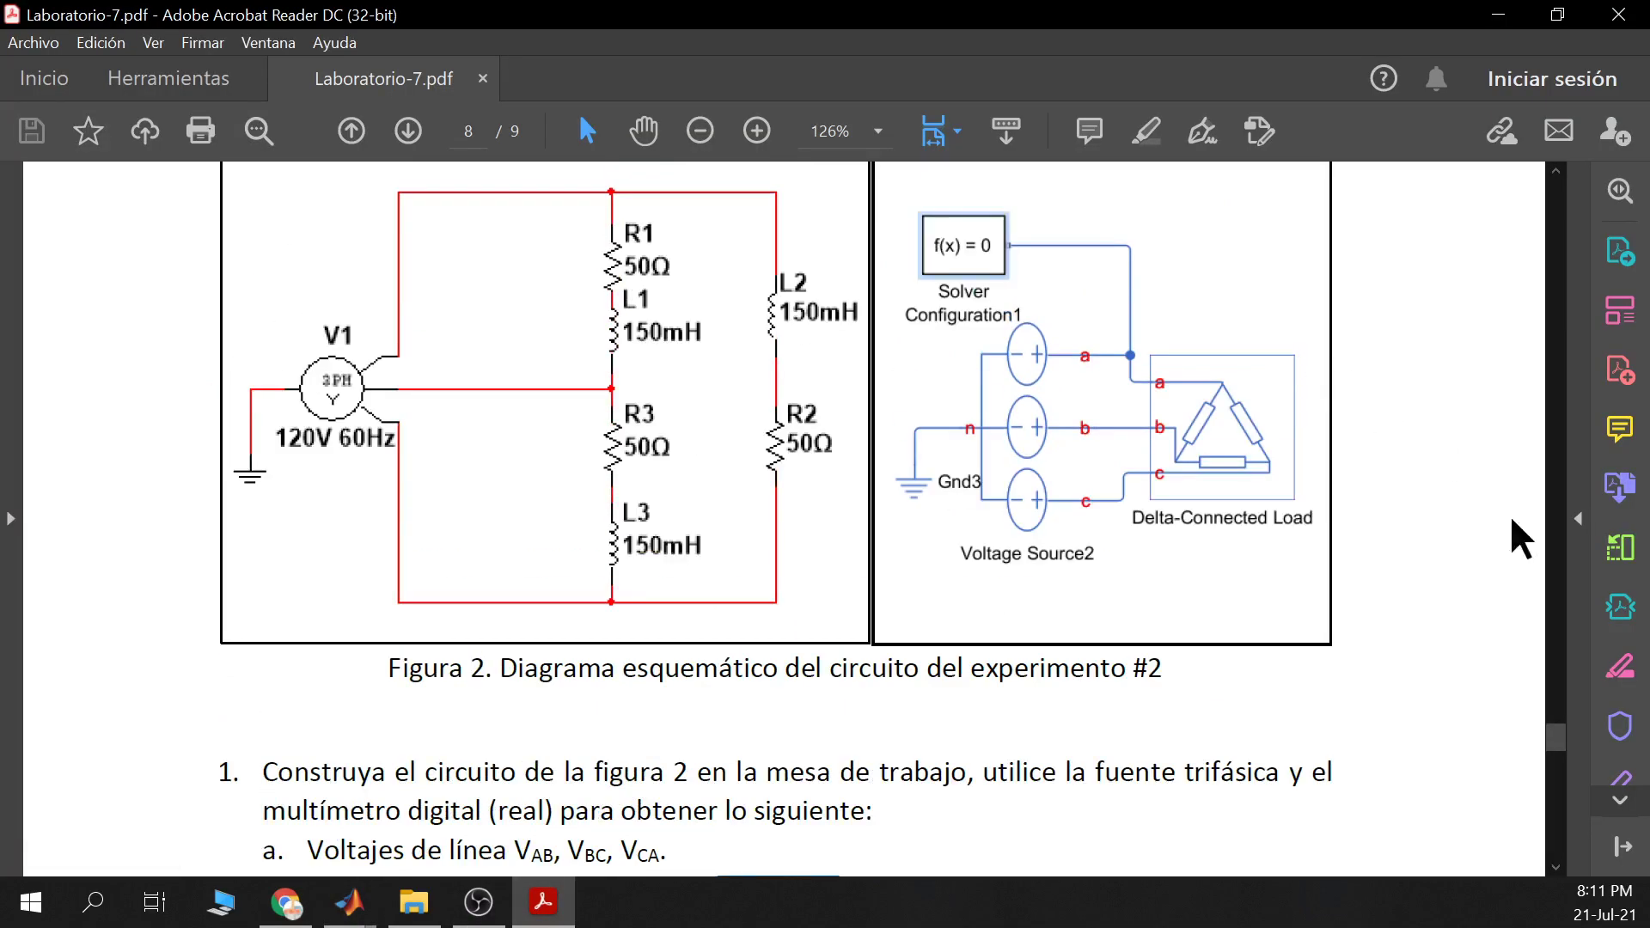
Look through the lab guide's three-phase theory pages for the Figure 7 diagram of line and delta-load phase currents
left_click_drag(1555, 737, 1576, 373)
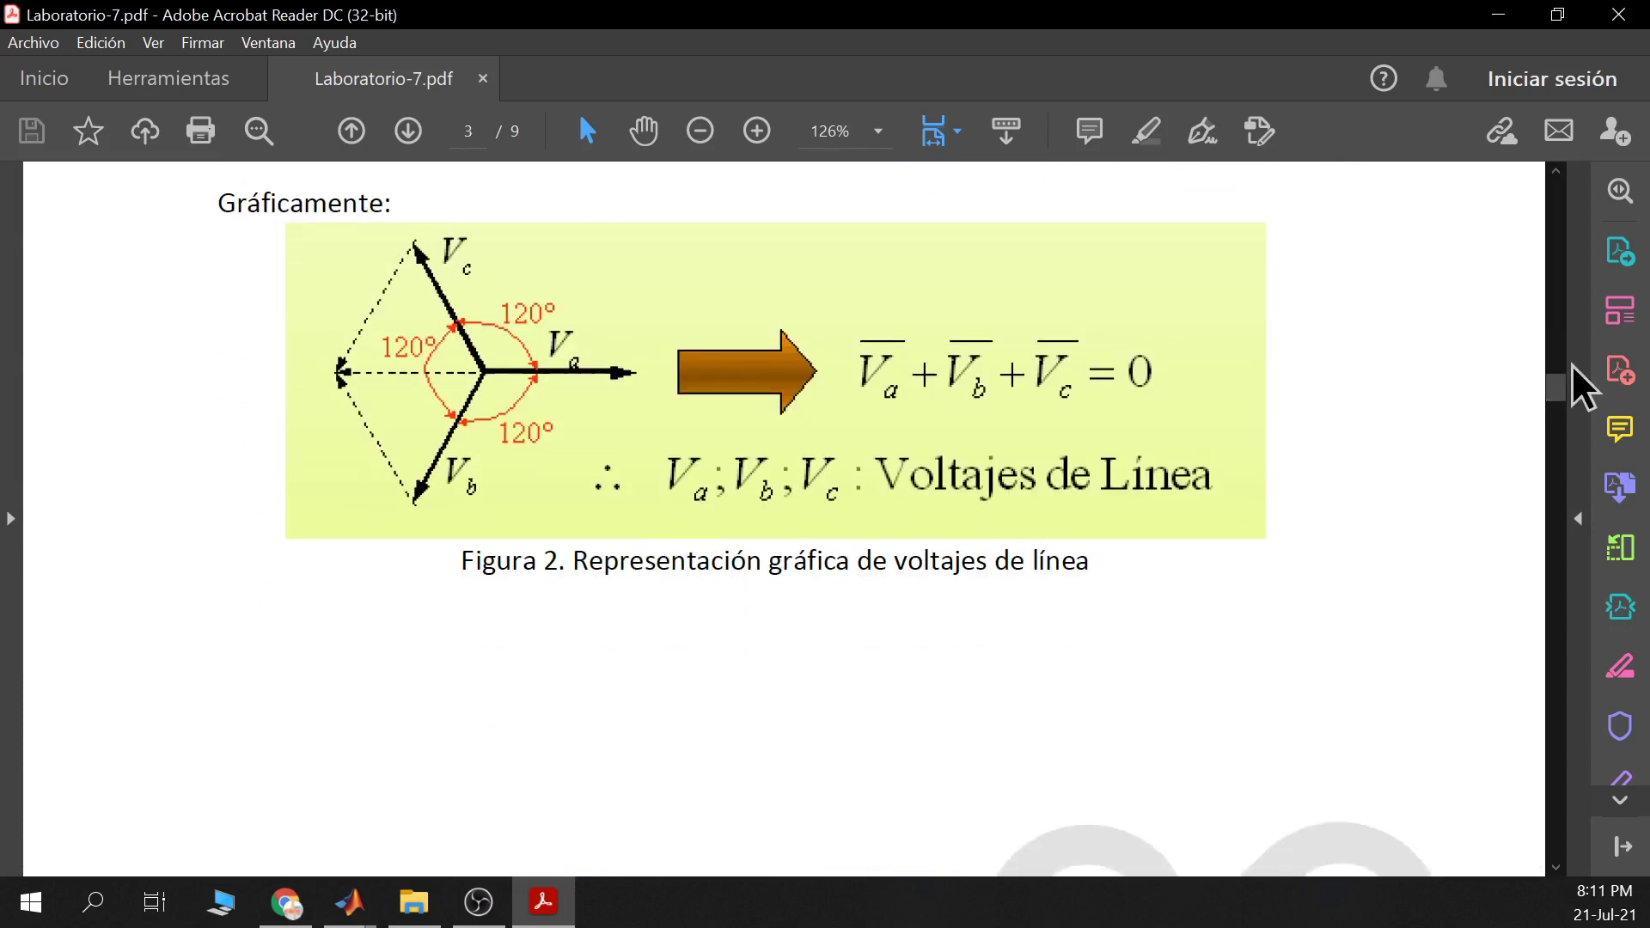
left_click_drag(1560, 392, 1560, 449)
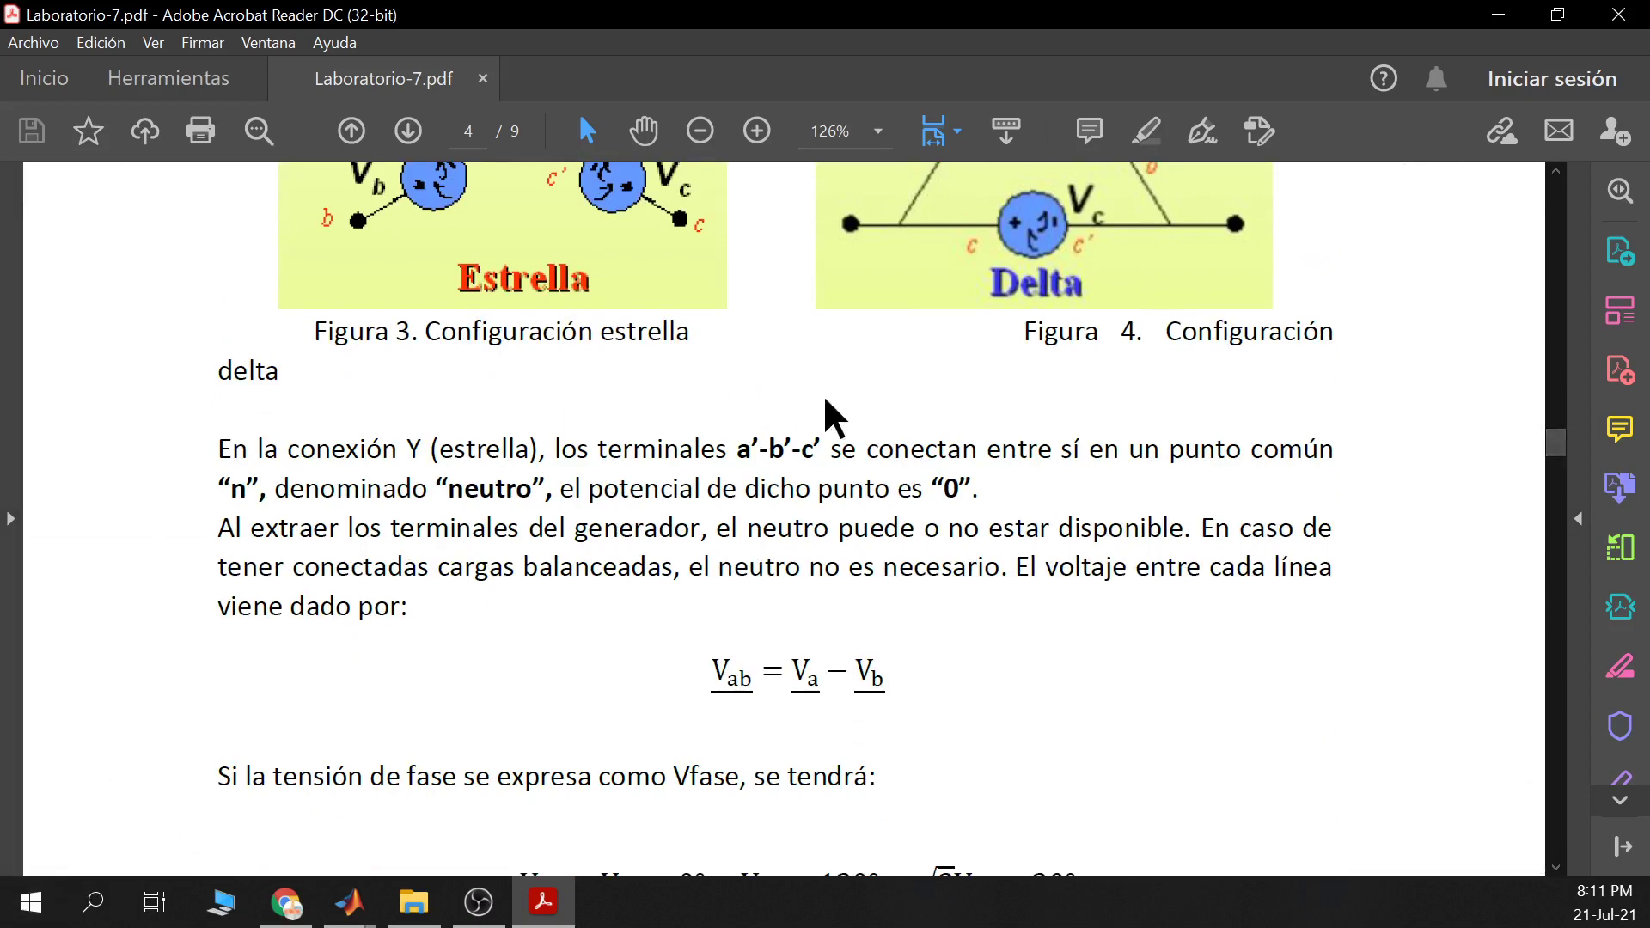
scroll(876, 398, "up", 2)
scroll(951, 413, "down", 5)
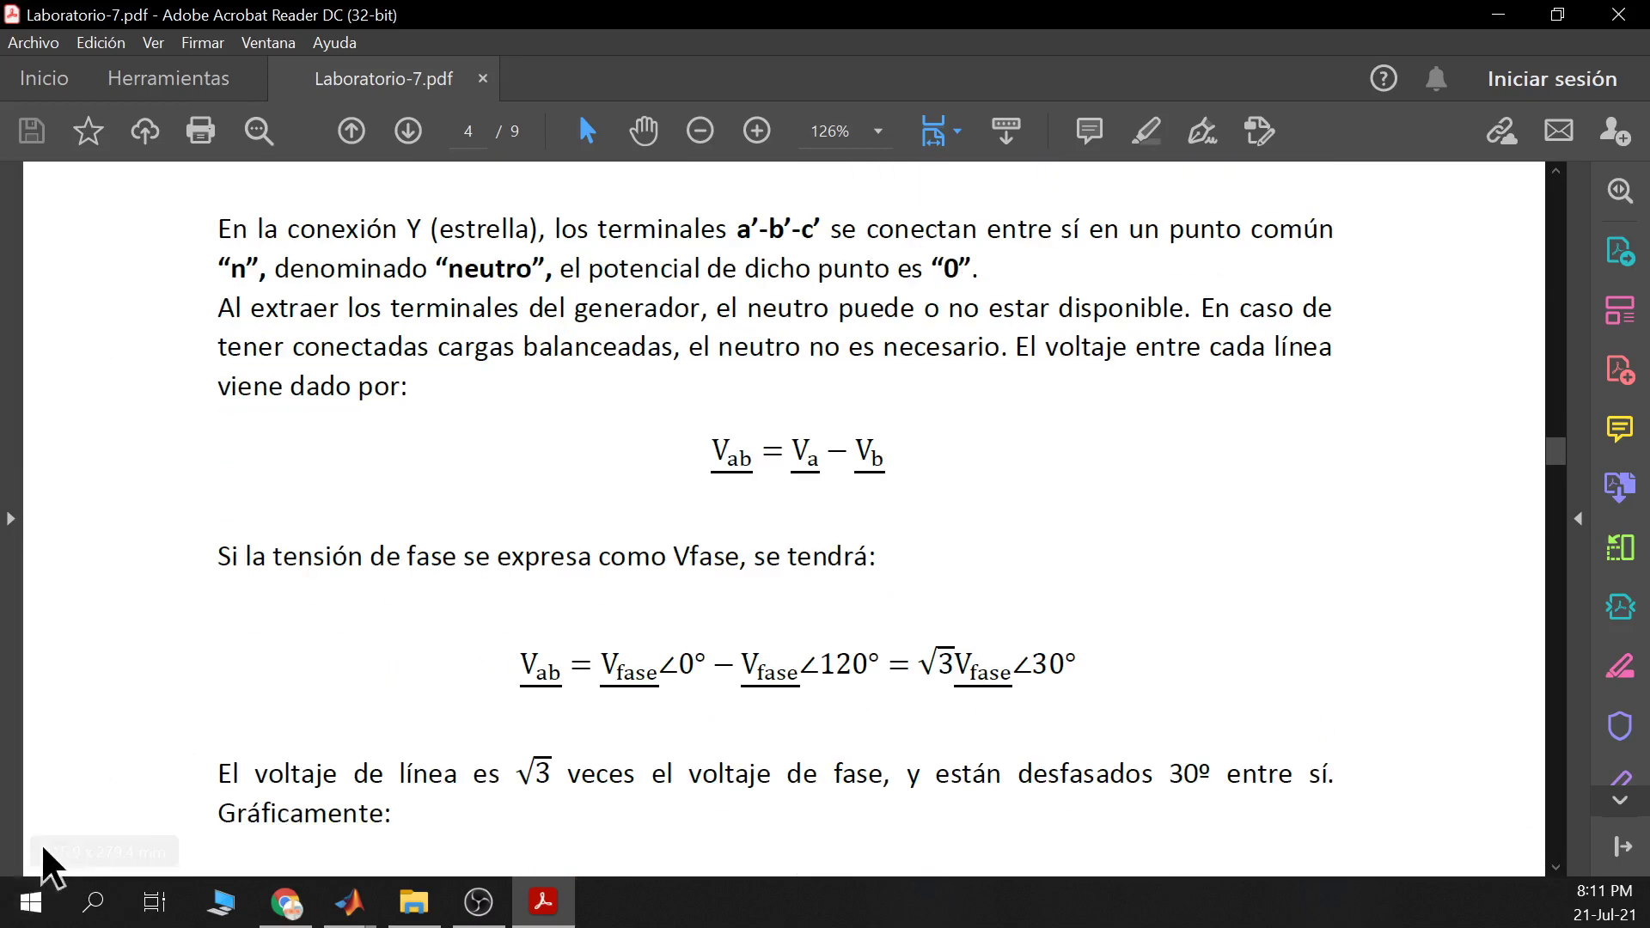
scroll(1149, 648, "down", 5)
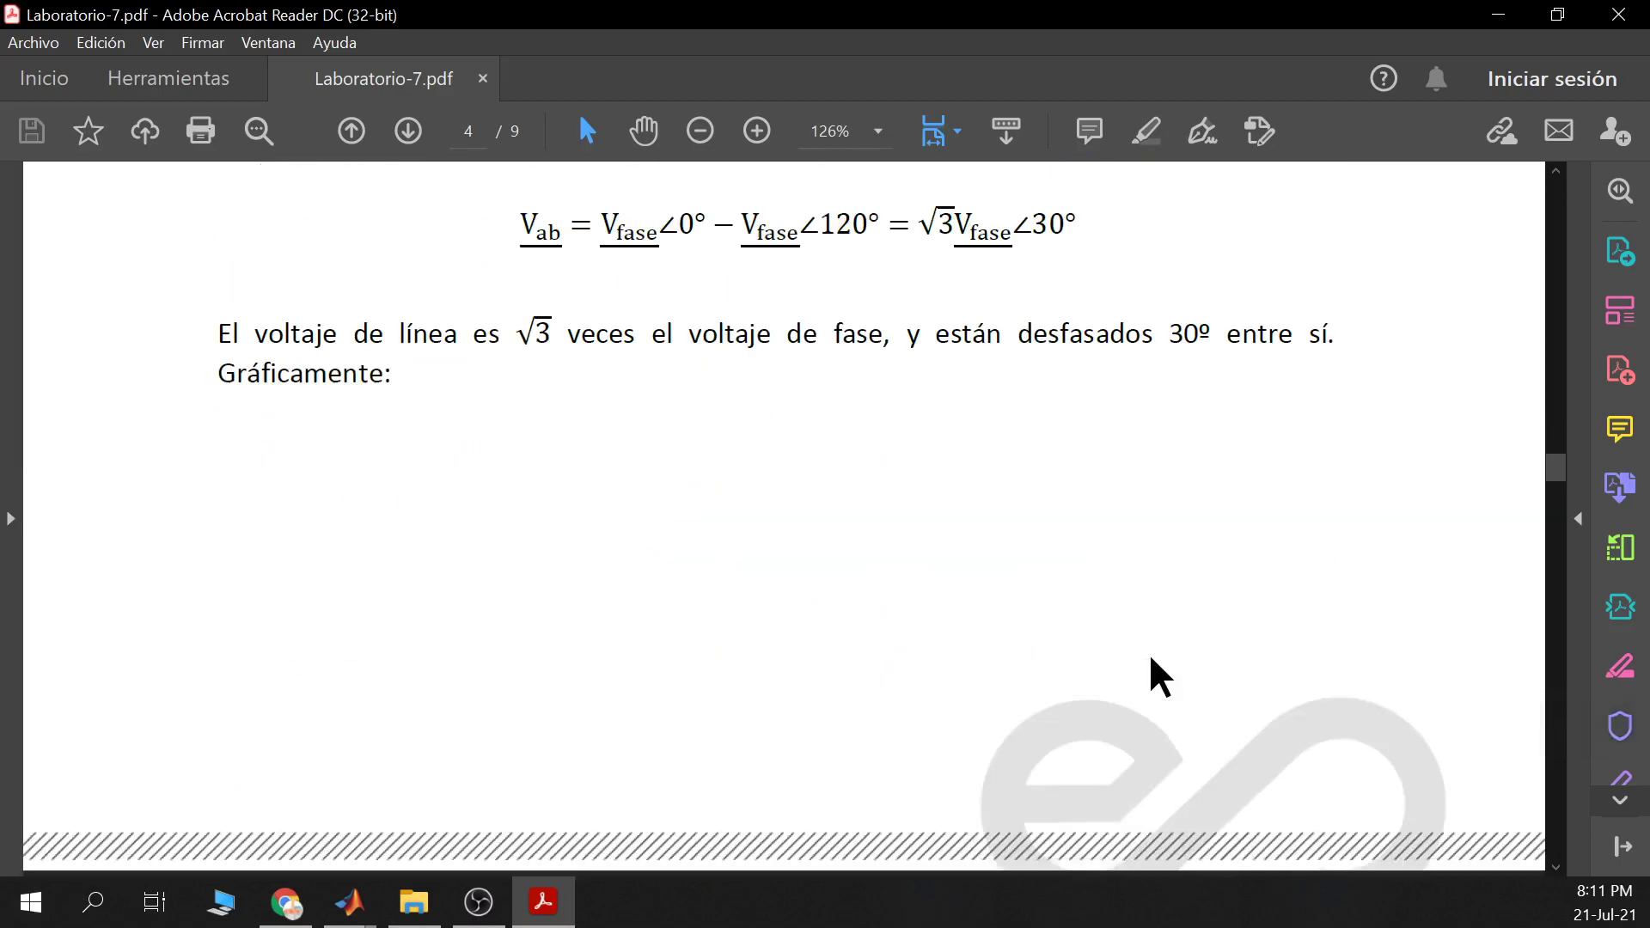
scroll(1153, 660, "down", 18)
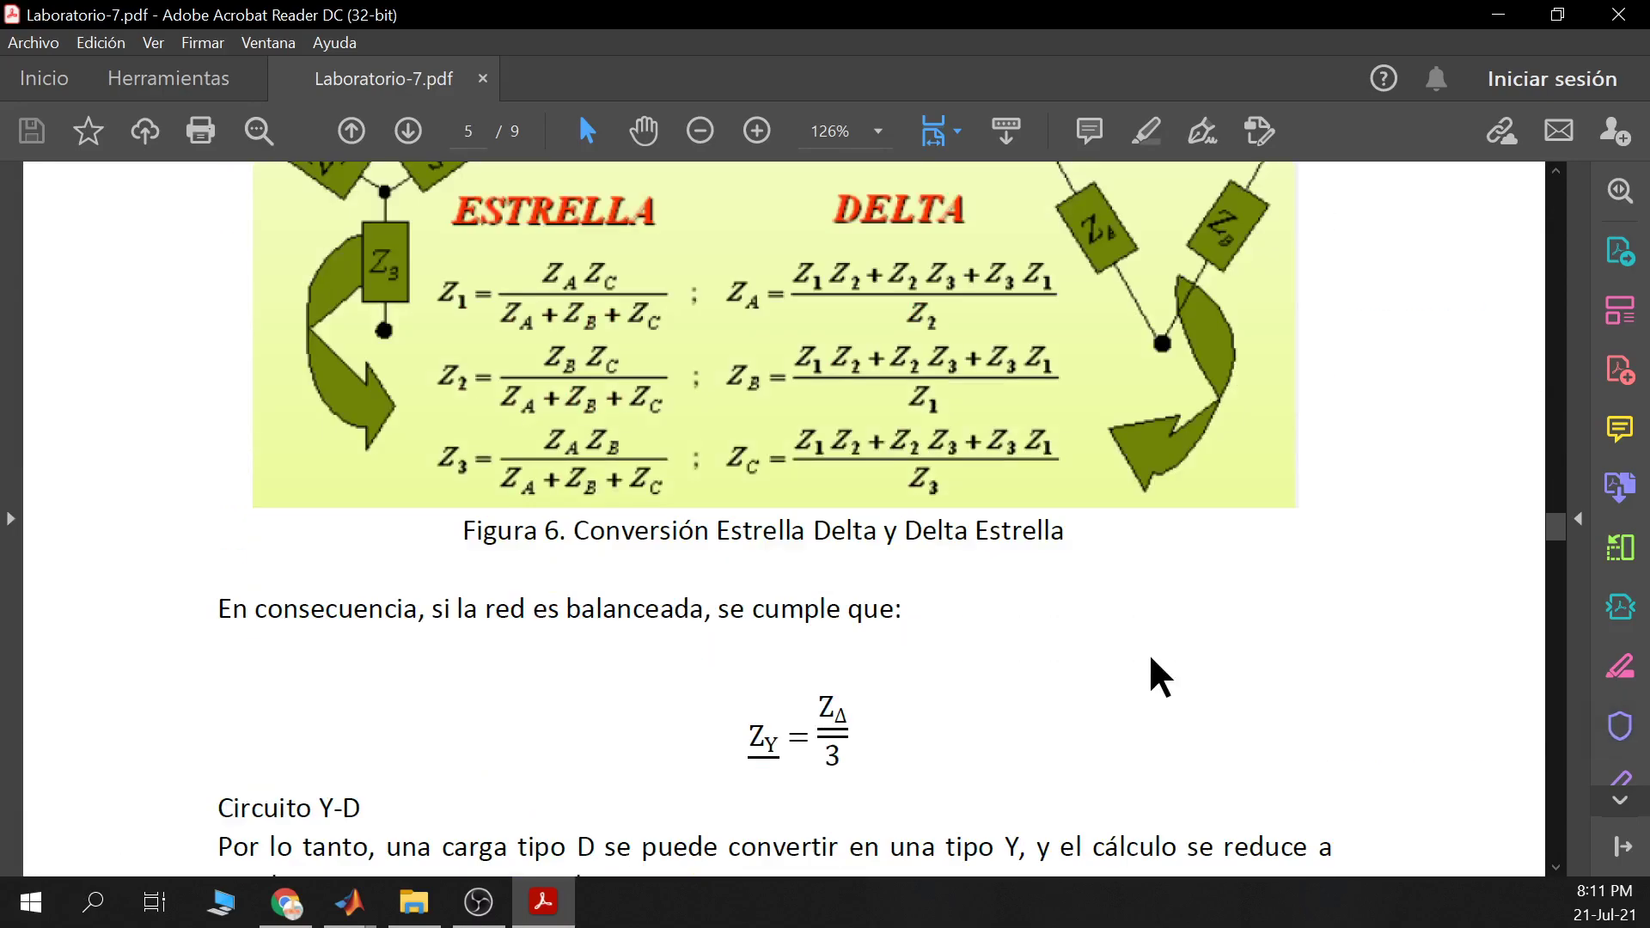
scroll(1157, 674, "down", 13)
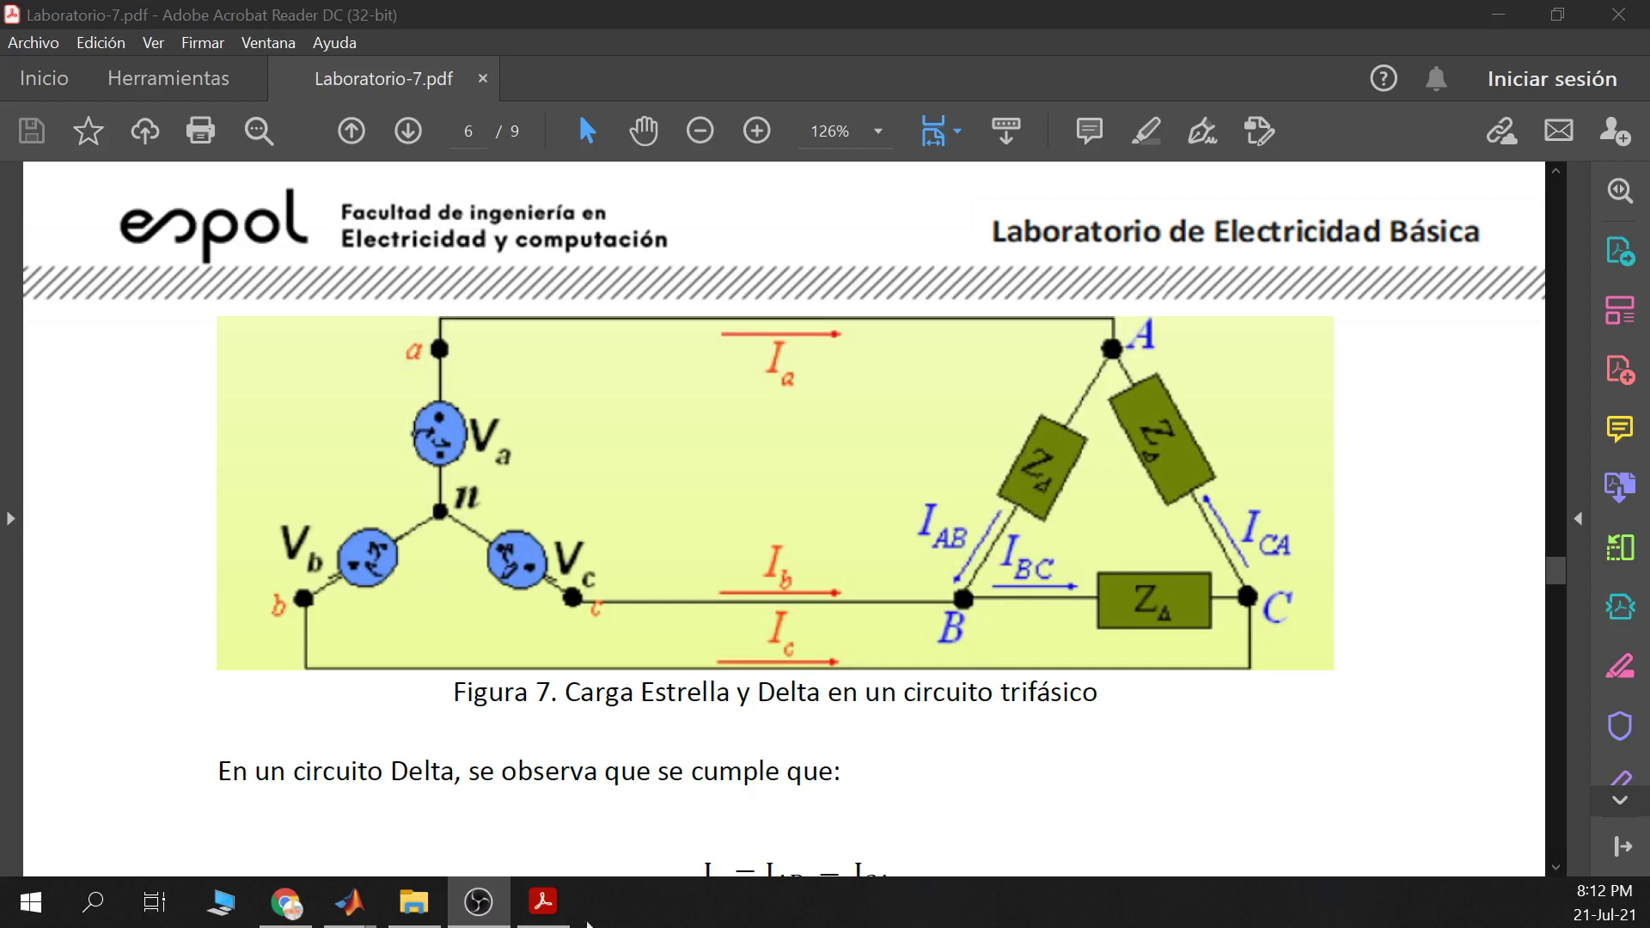
Switch to the EXP2 model in Simulink and compare the IAB and ICA sensor orientations at node A with Figure 7
mouse_move(353, 906)
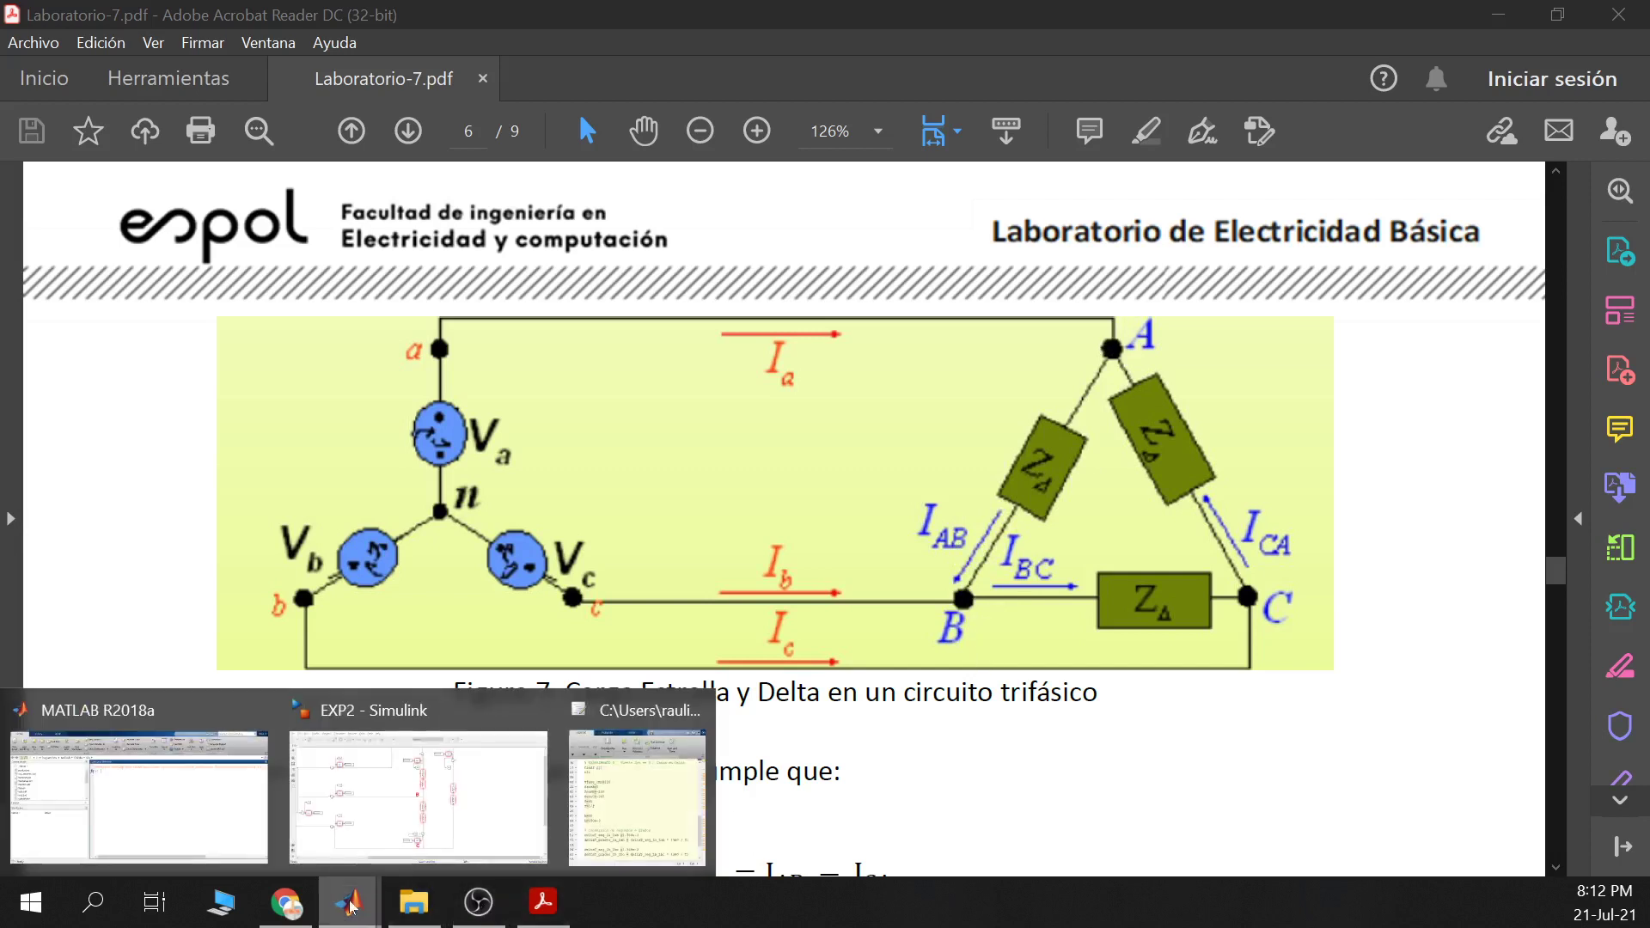
left_click(412, 799)
scroll(910, 286, "up", 4)
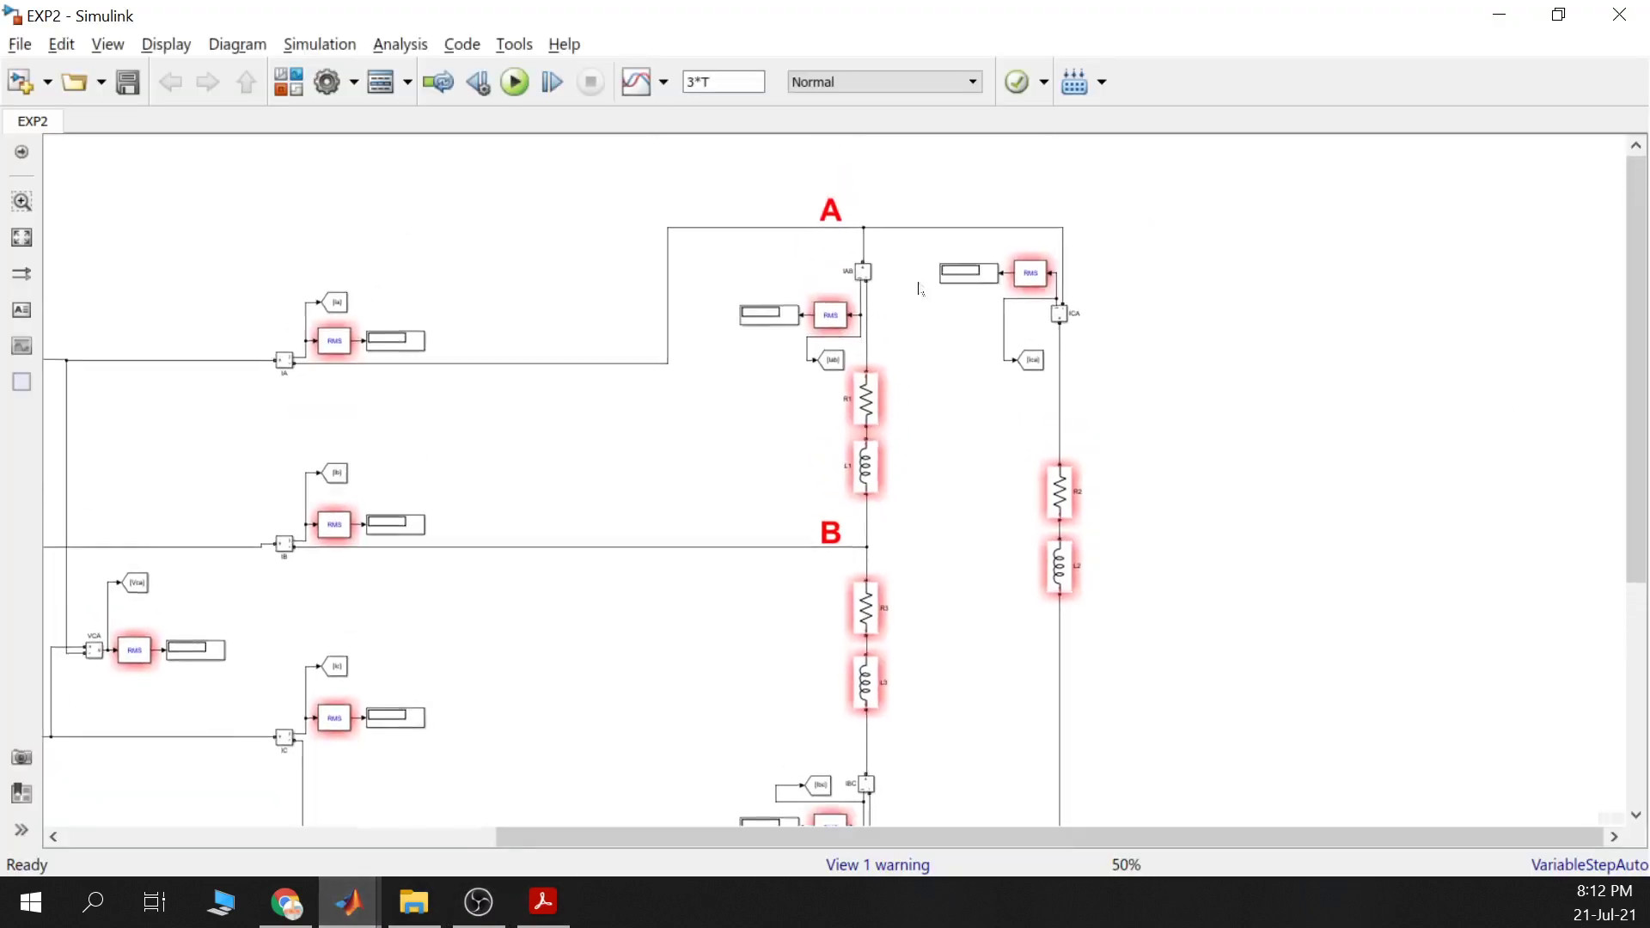
left_click(805, 303)
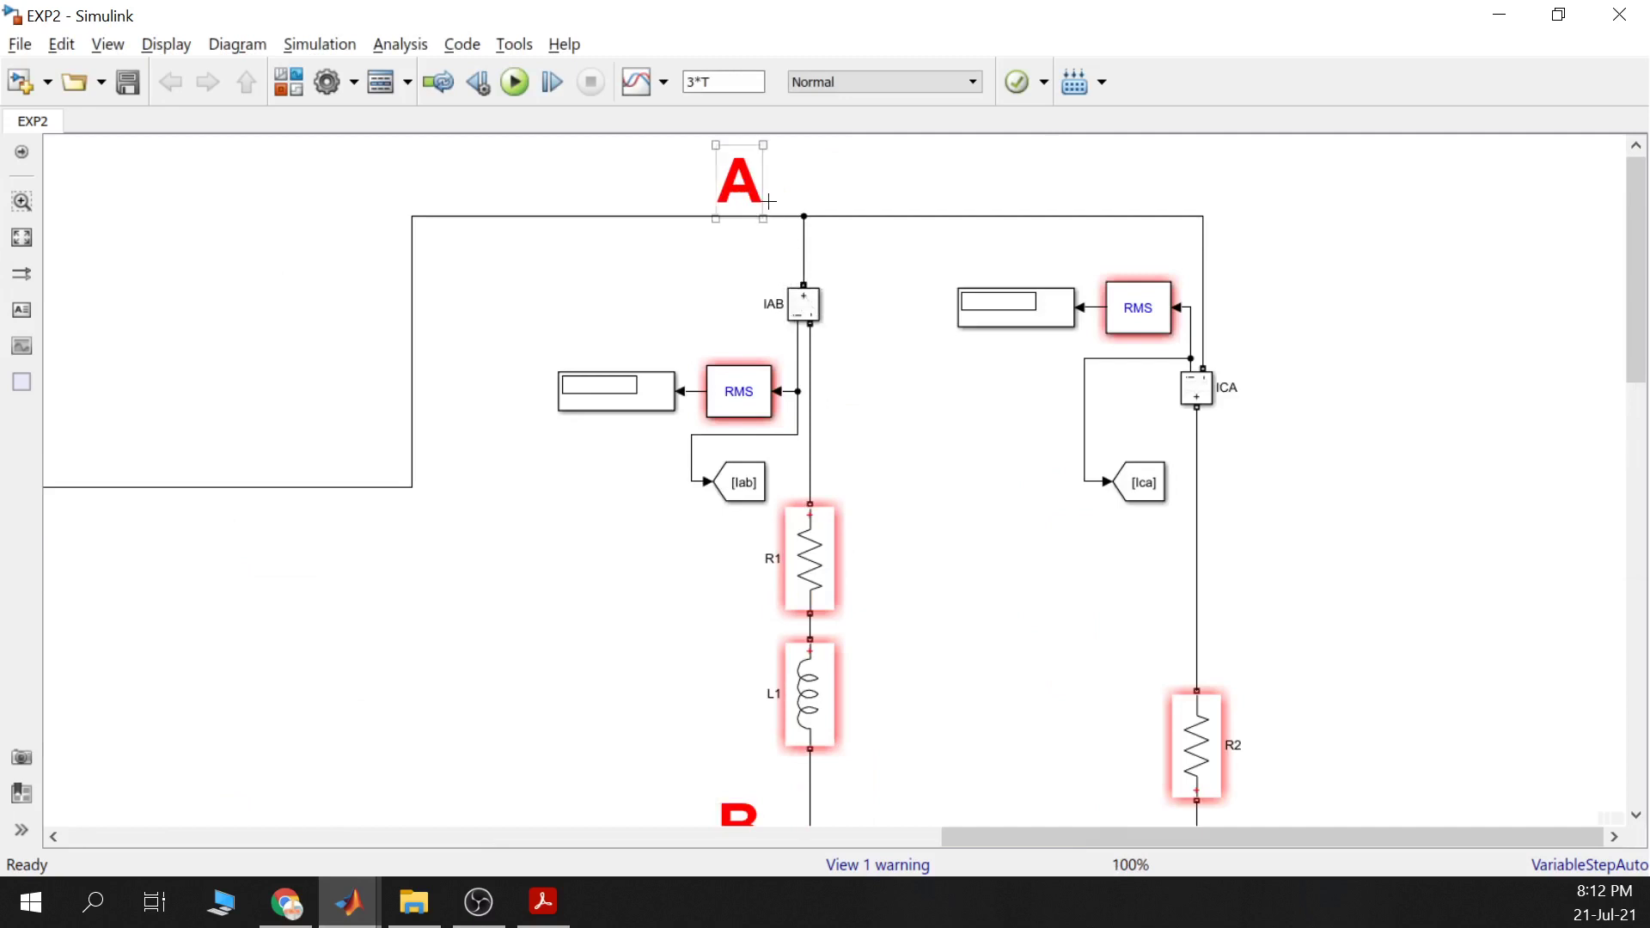
scroll(804, 302, "up", 1)
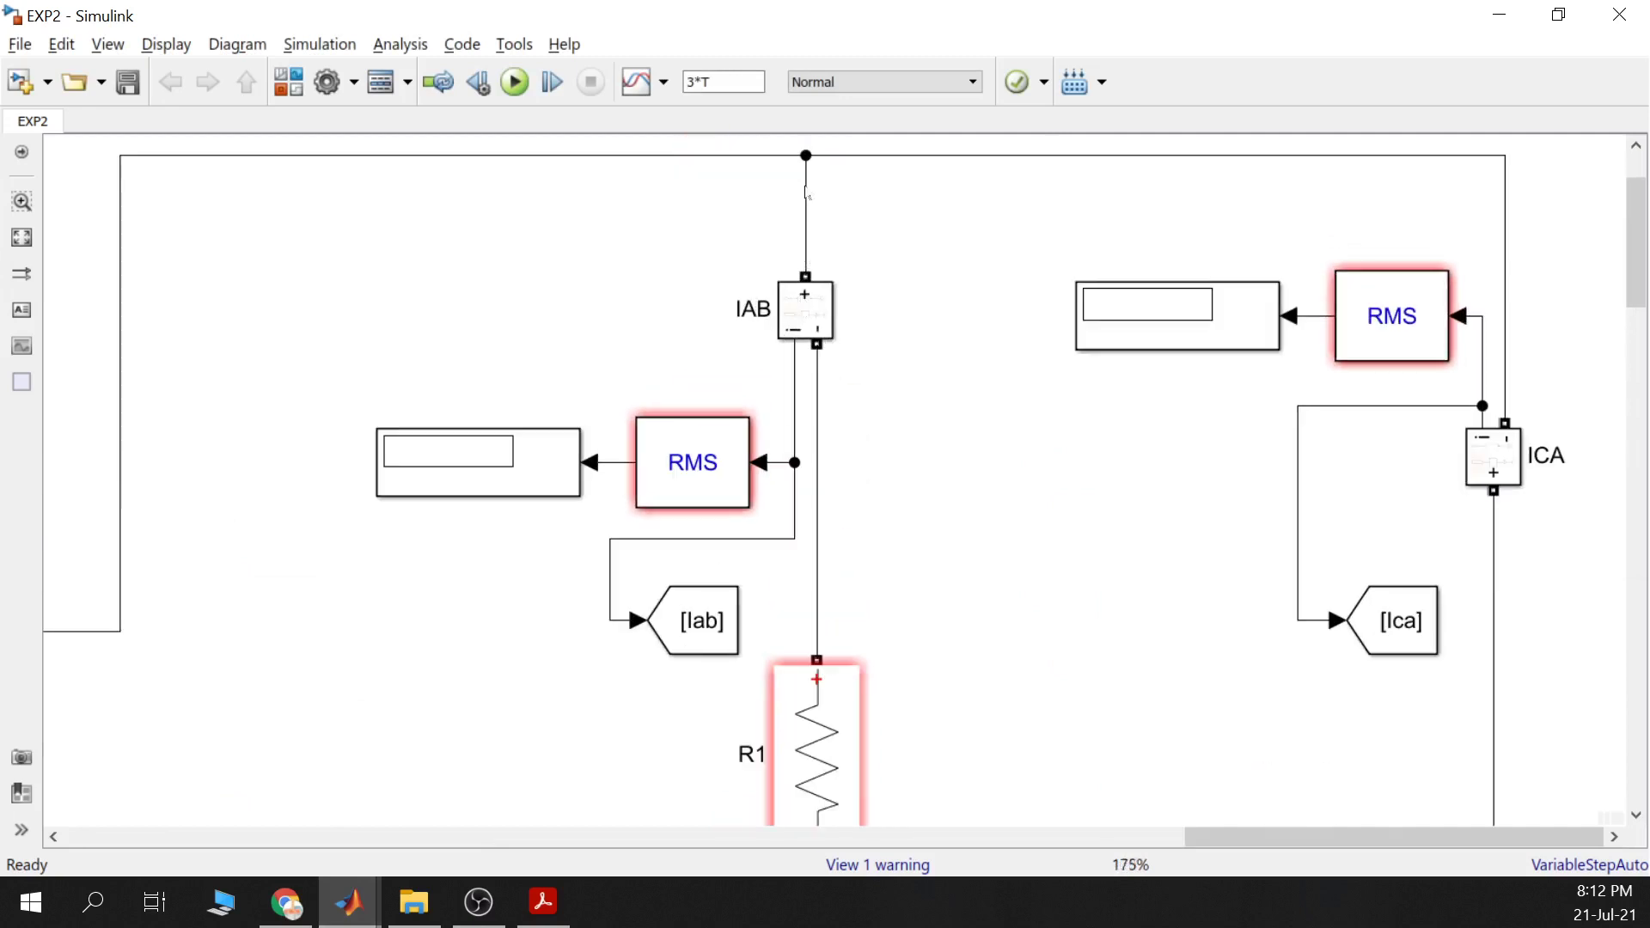
scroll(945, 443, "down", 4)
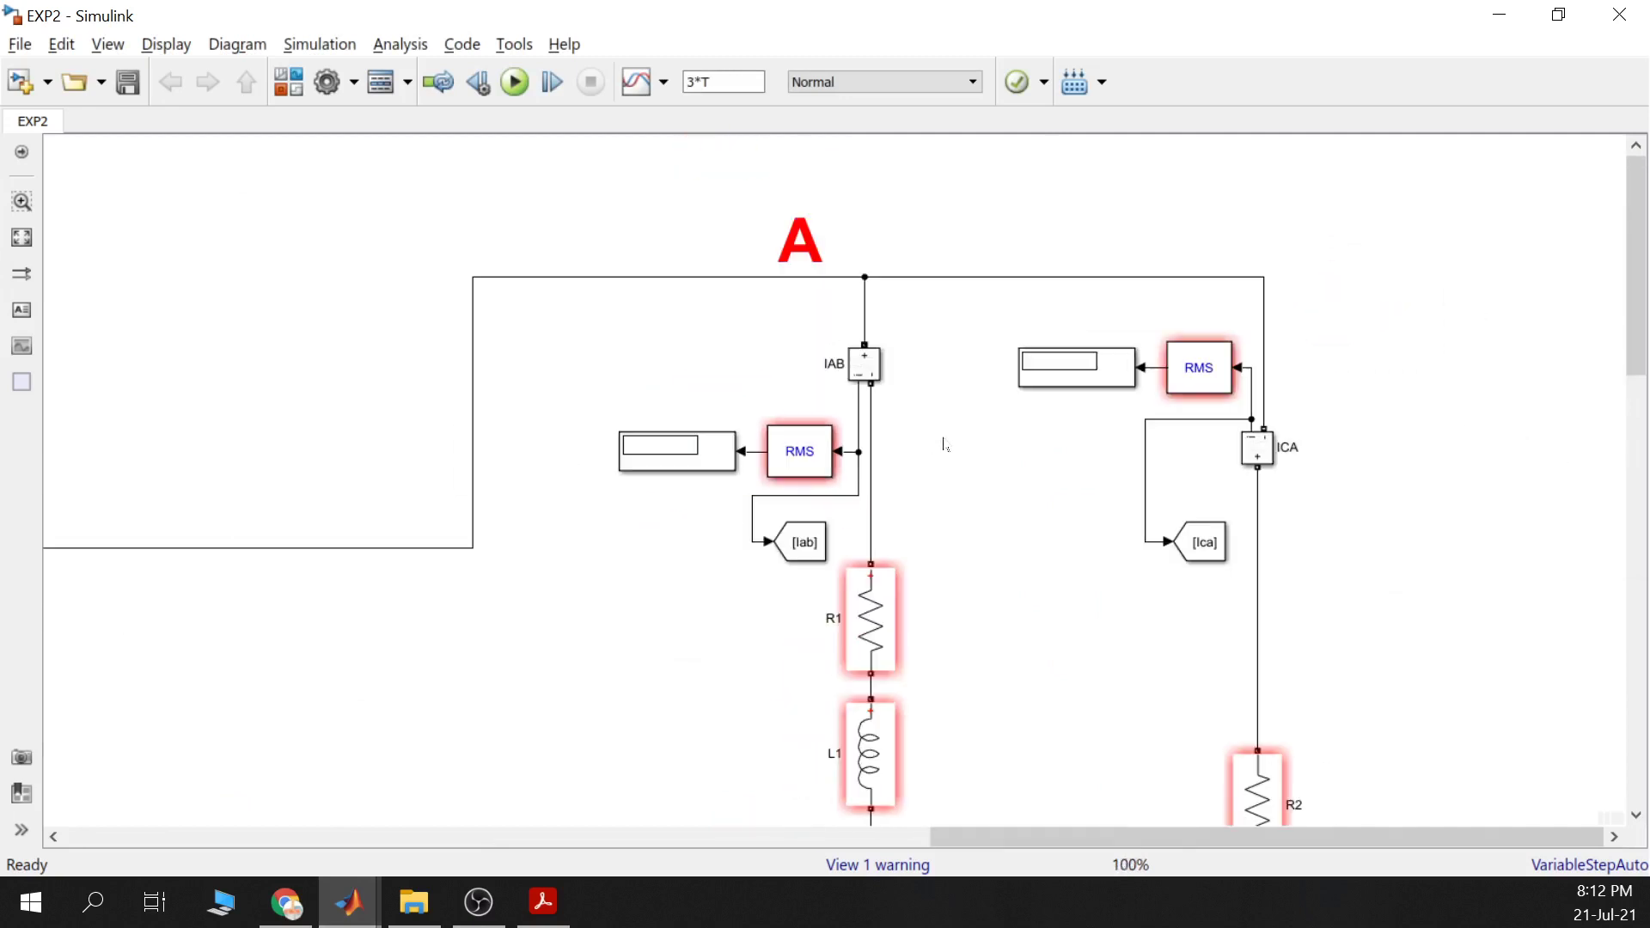
scroll(1117, 355, "up", 3)
scroll(1116, 355, "down", 1)
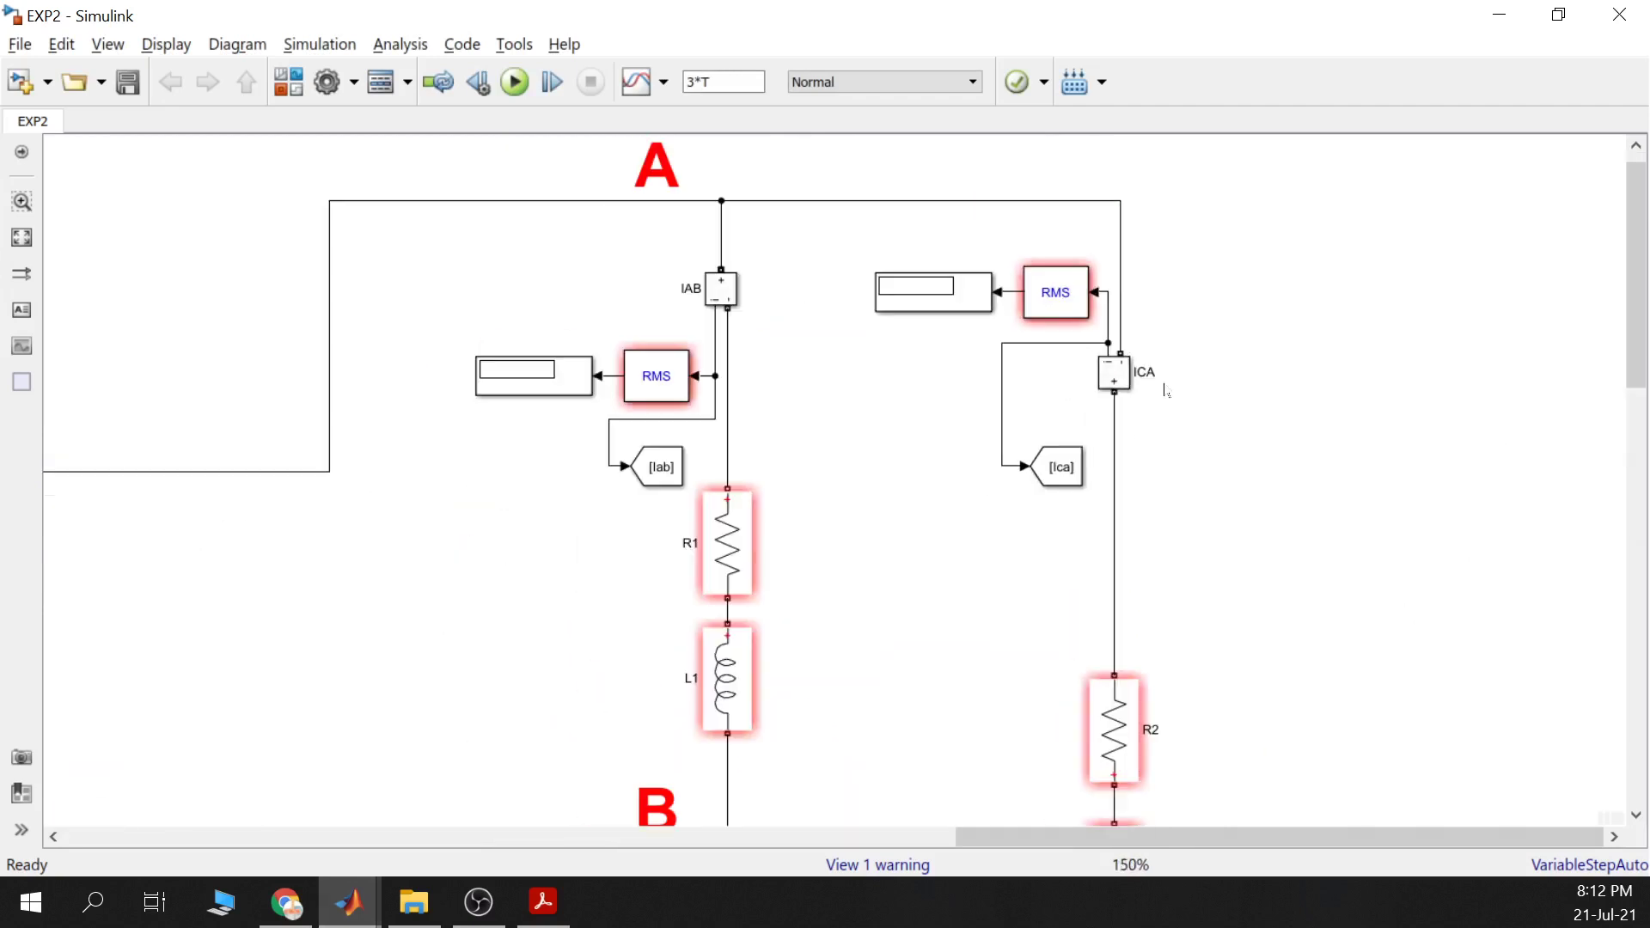
Examine the branch between nodes B and C, from R3 and L3 through the IBC current sensor
scroll(848, 524, "down", 5)
left_click_drag(873, 550, 873, 435)
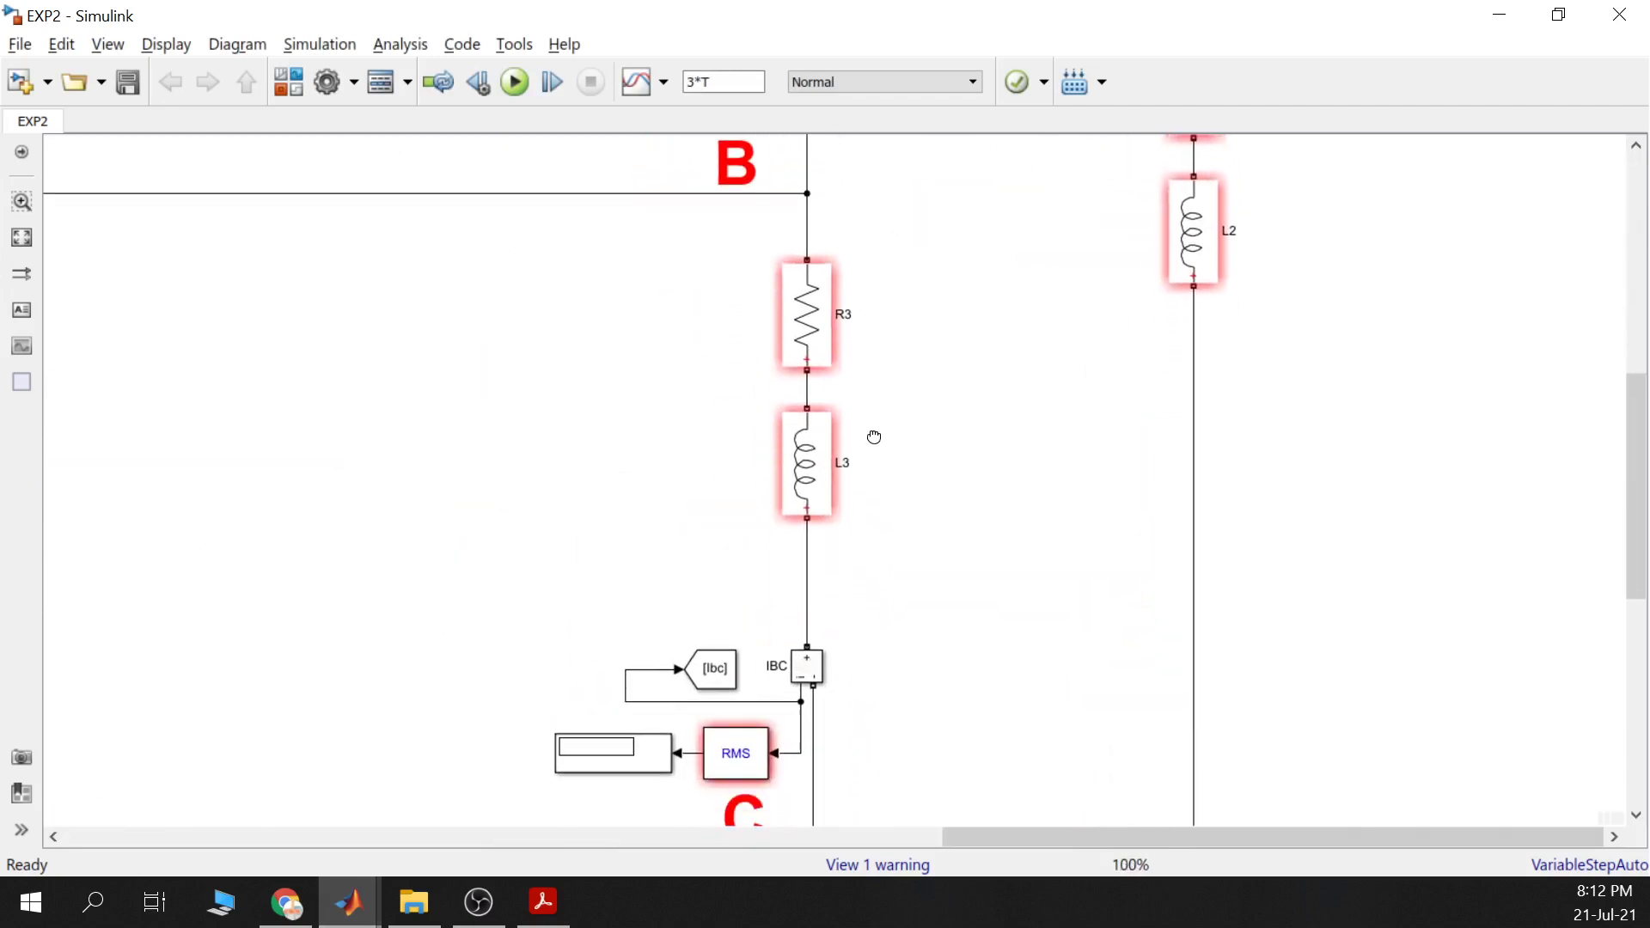
scroll(873, 435, "down", 1)
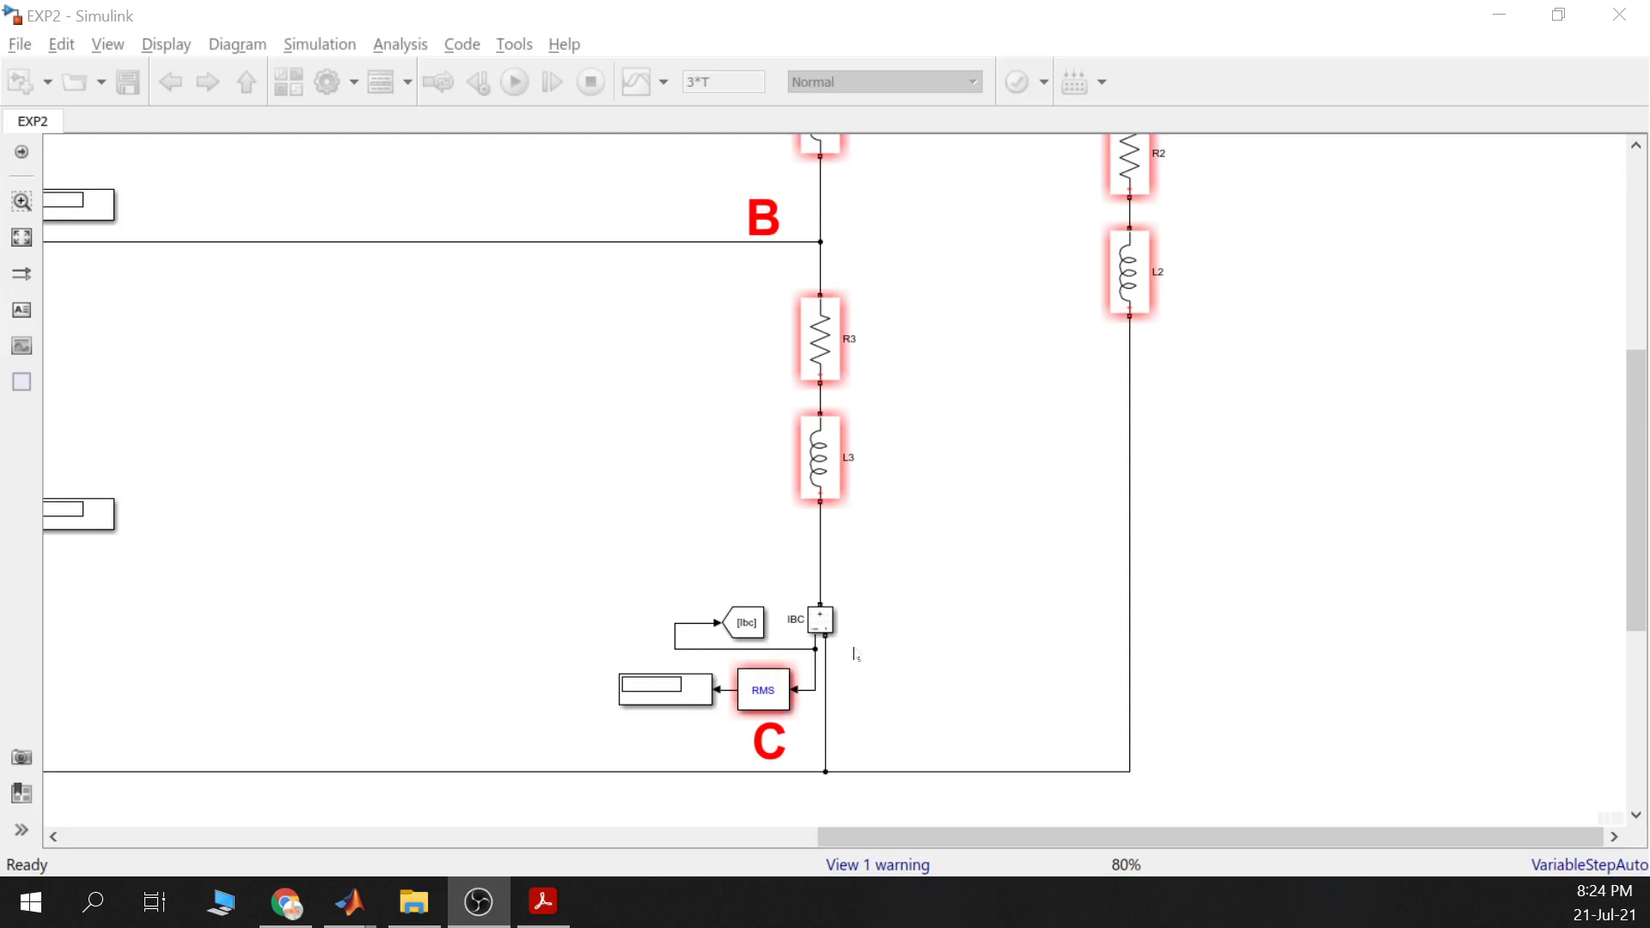
scroll(840, 650, "down", 4)
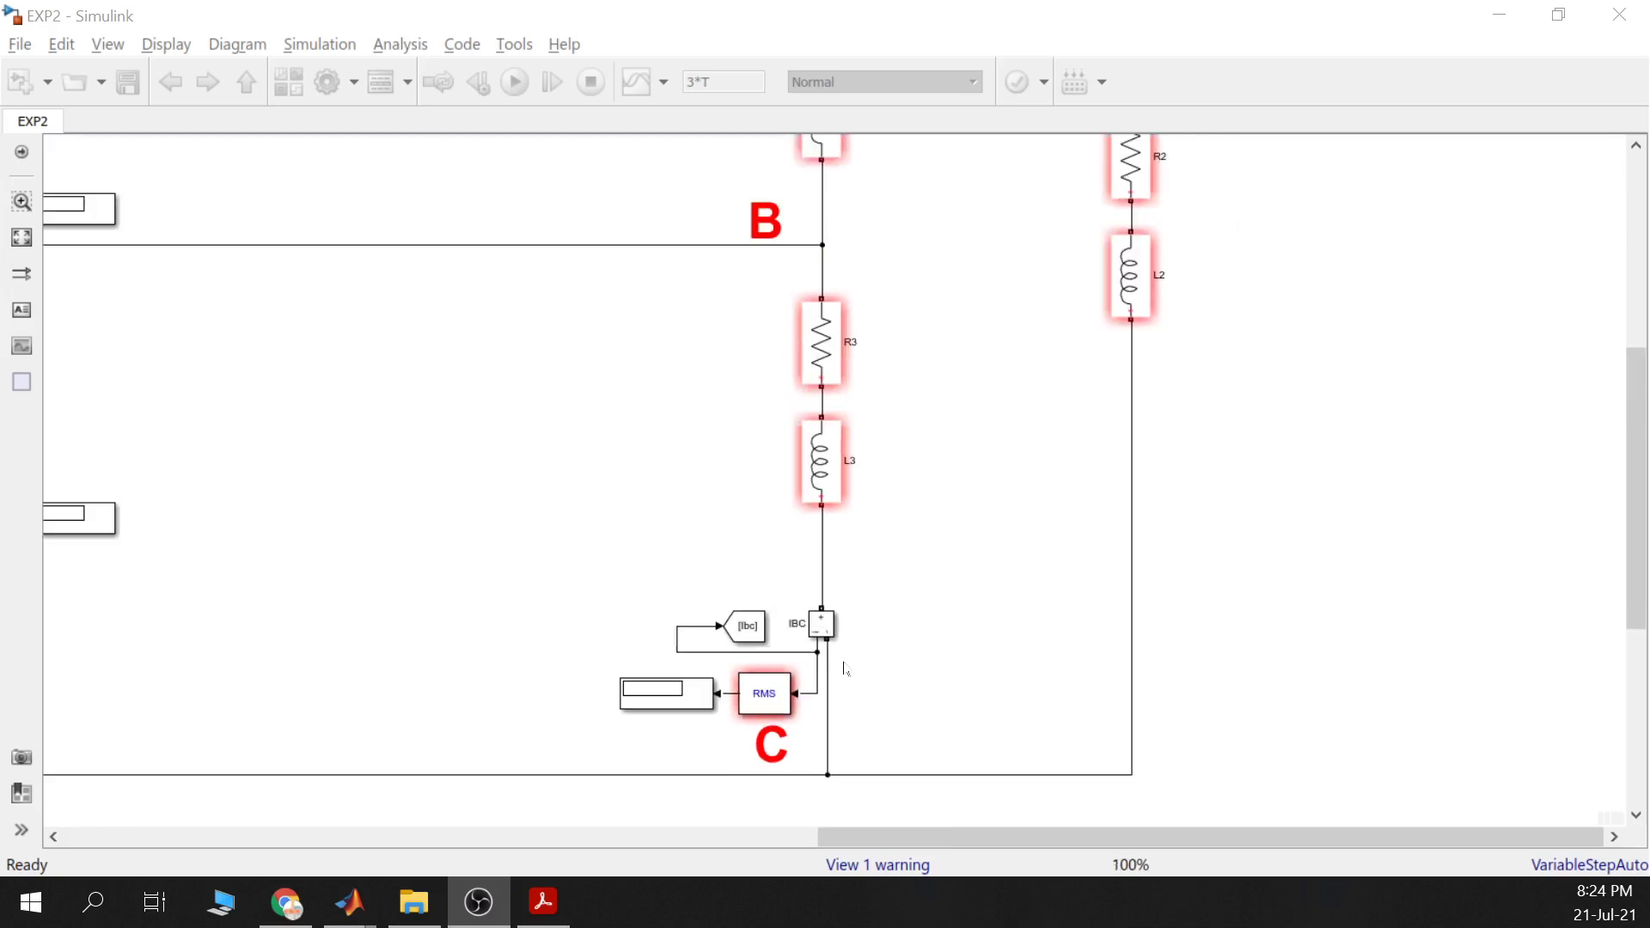
scroll(943, 537, "down", 1)
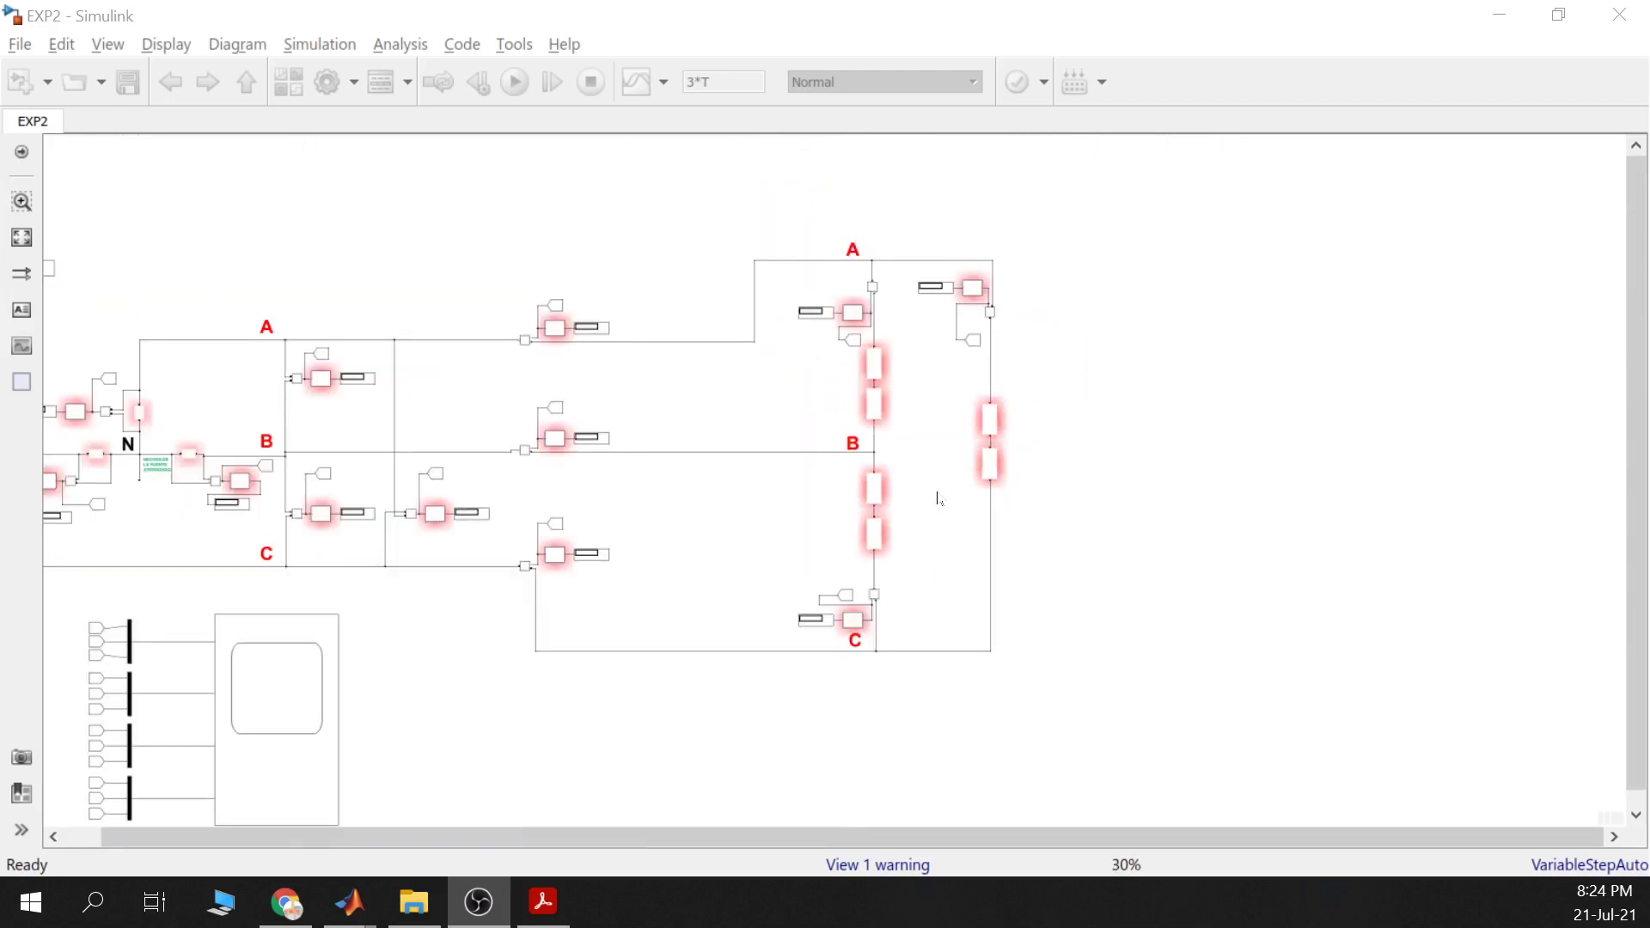
Examine the Iab, Ibc and Ica From tags feeding the scope's last multiplexer
left_click(921, 538)
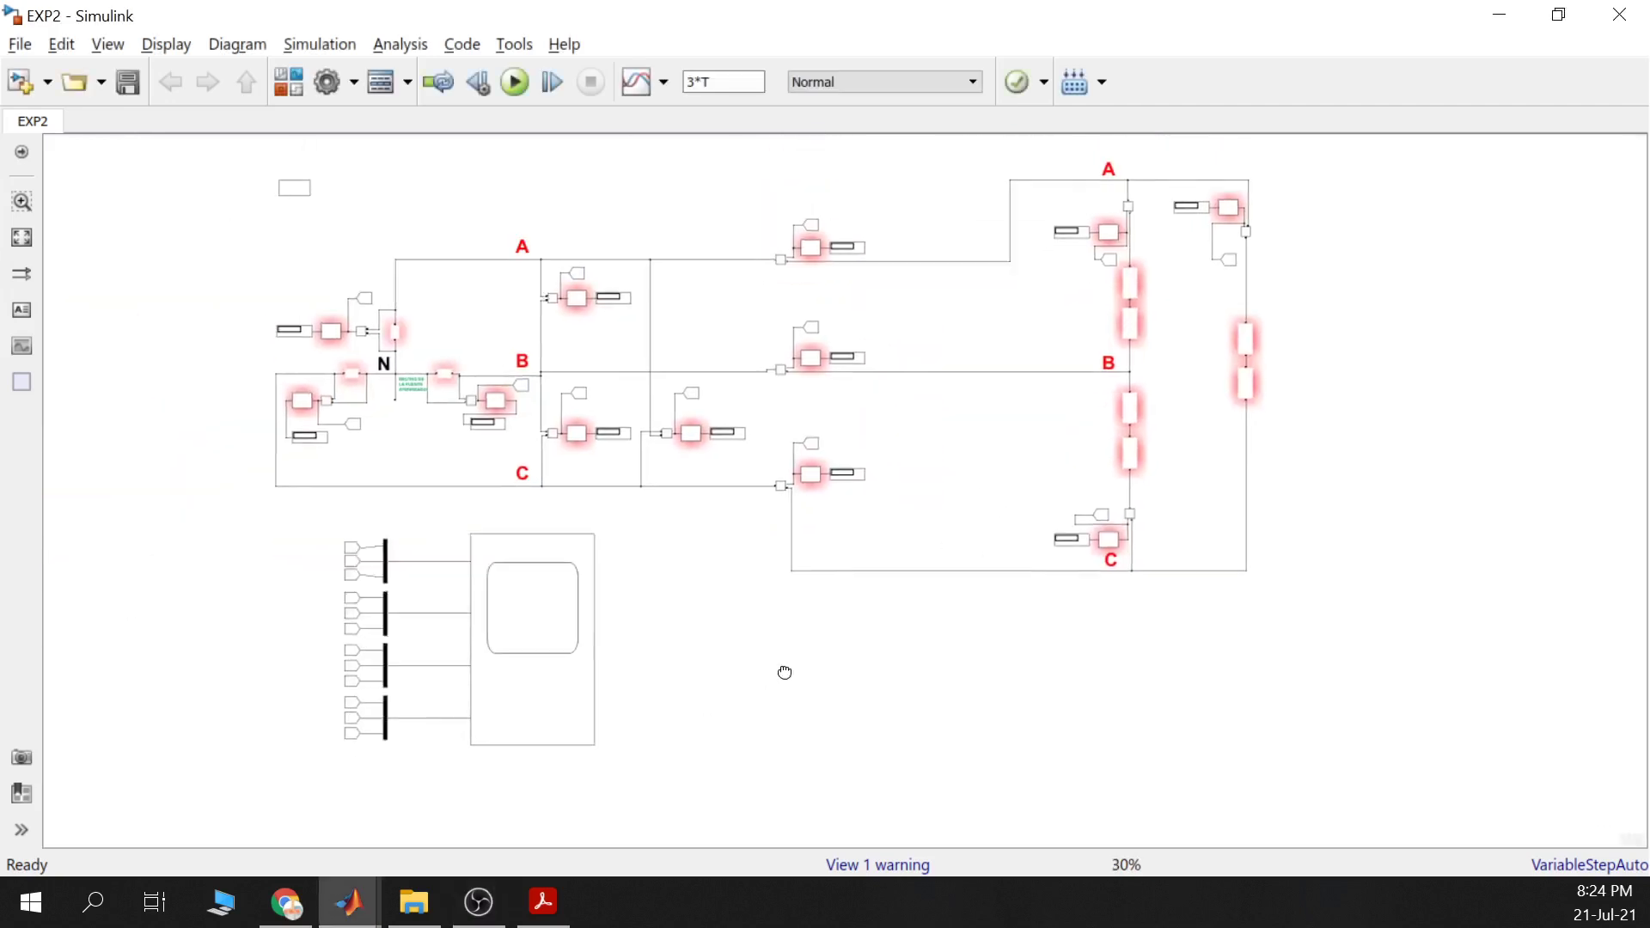
scroll(652, 608, "up", 5)
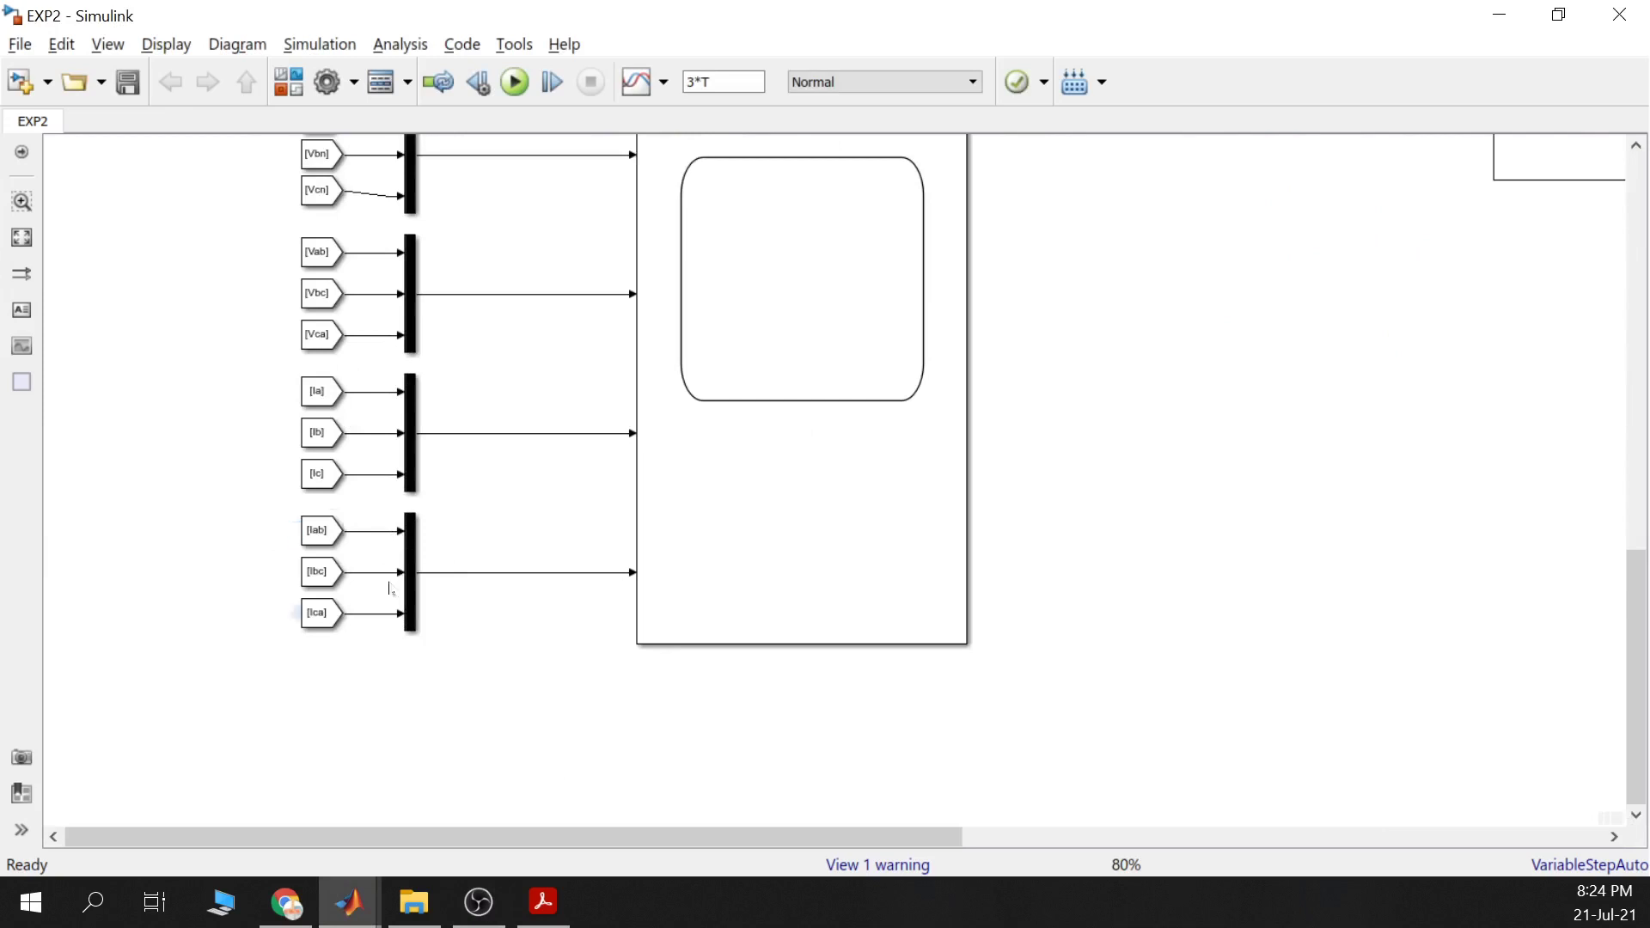
scroll(545, 490, "up", 2)
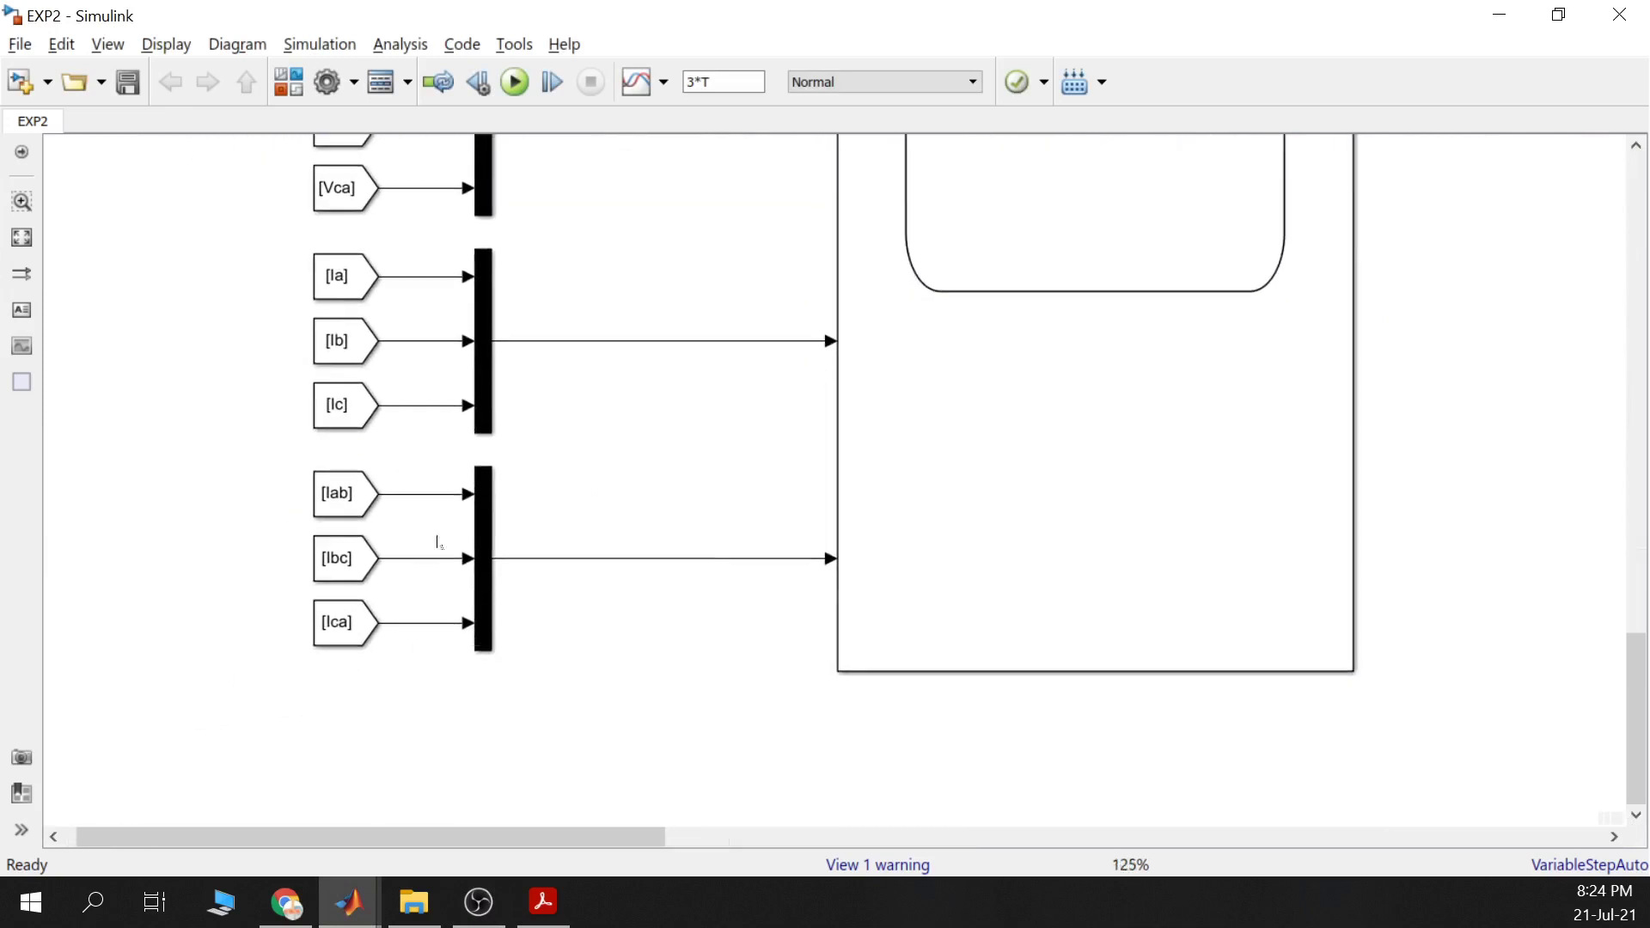
left_click(349, 638)
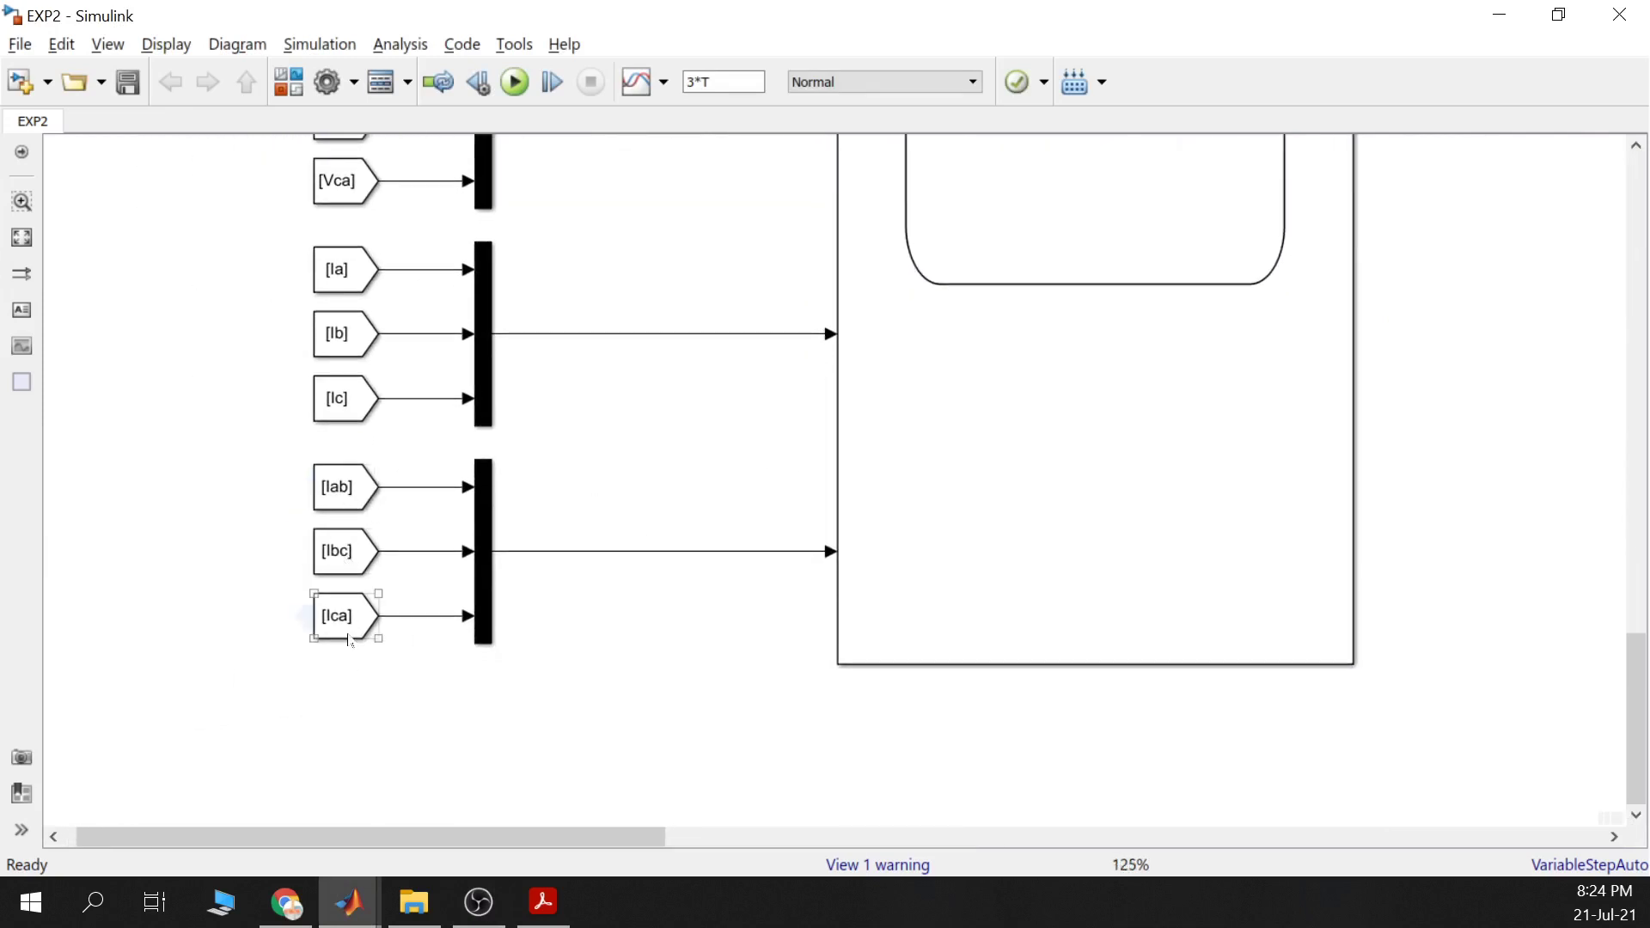
Locate the matching Ibc, Ica and Iab Goto tags beside the current sensors in the delta load branches
scroll(782, 559, "down", 5)
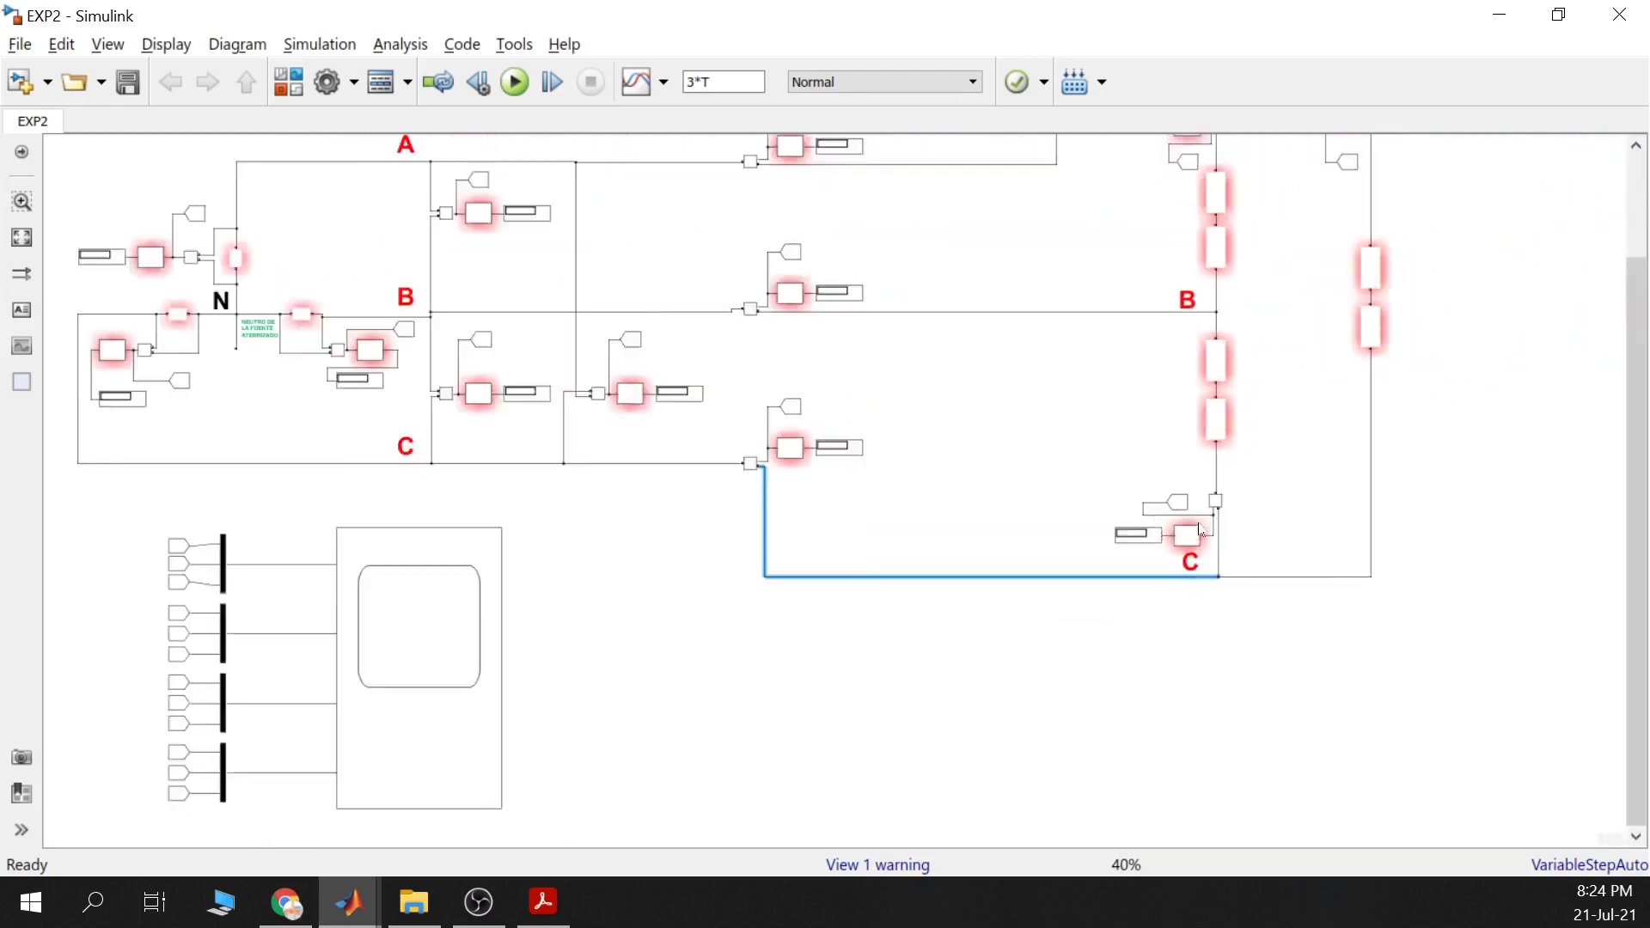
scroll(1201, 530, "up", 5)
left_click(1183, 505)
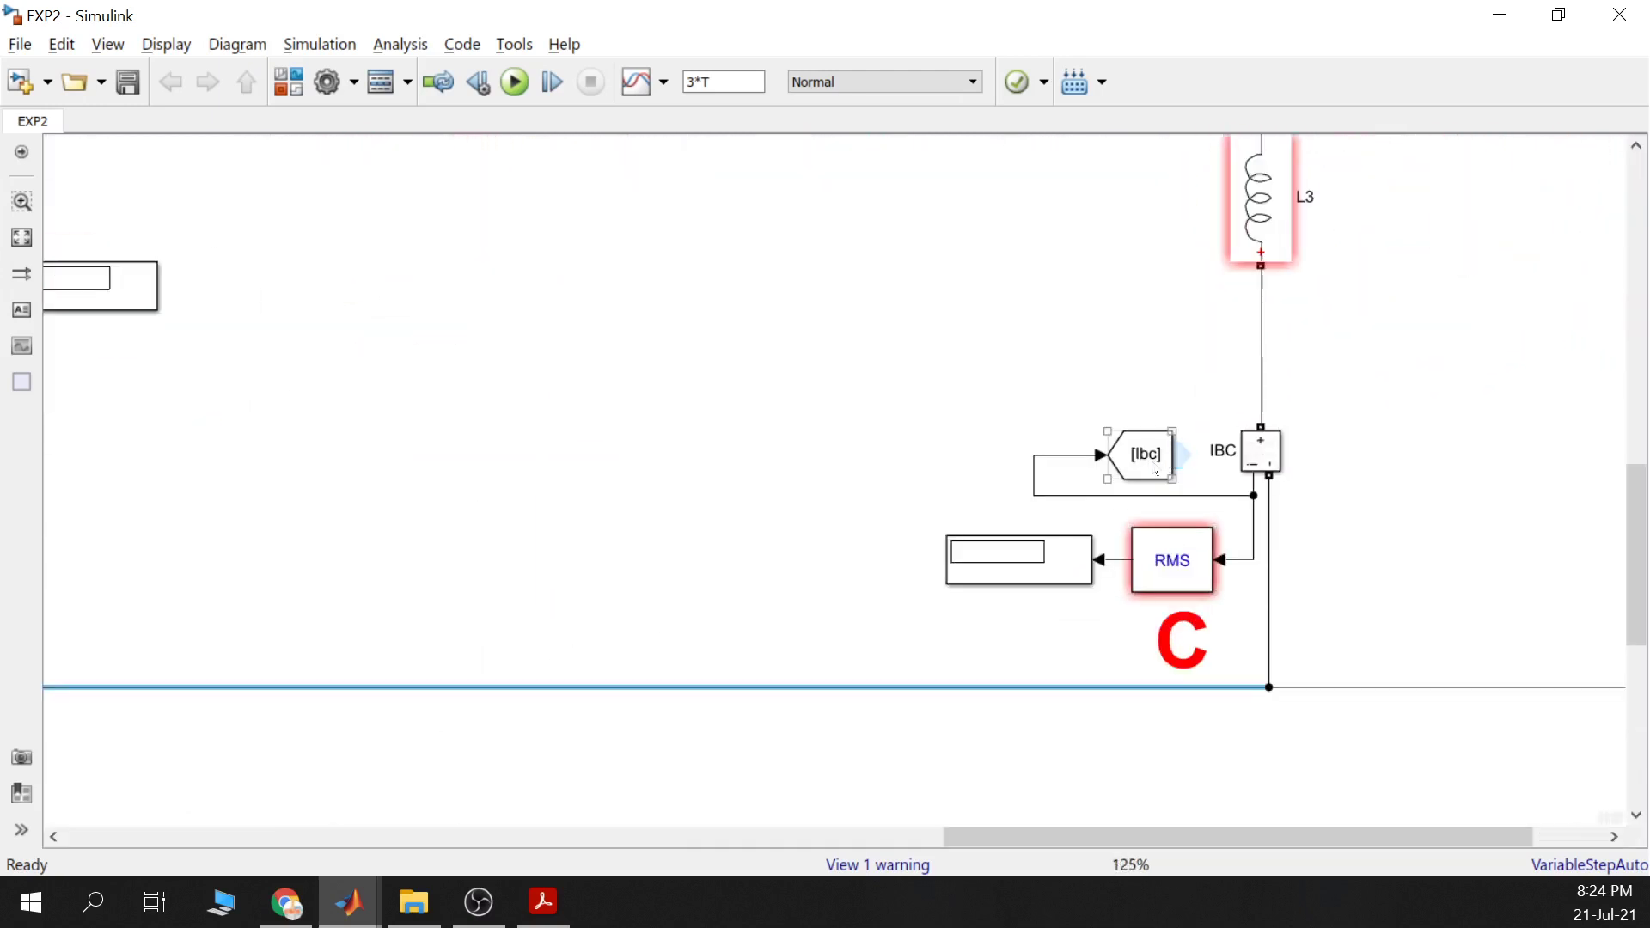
scroll(1154, 470, "down", 3)
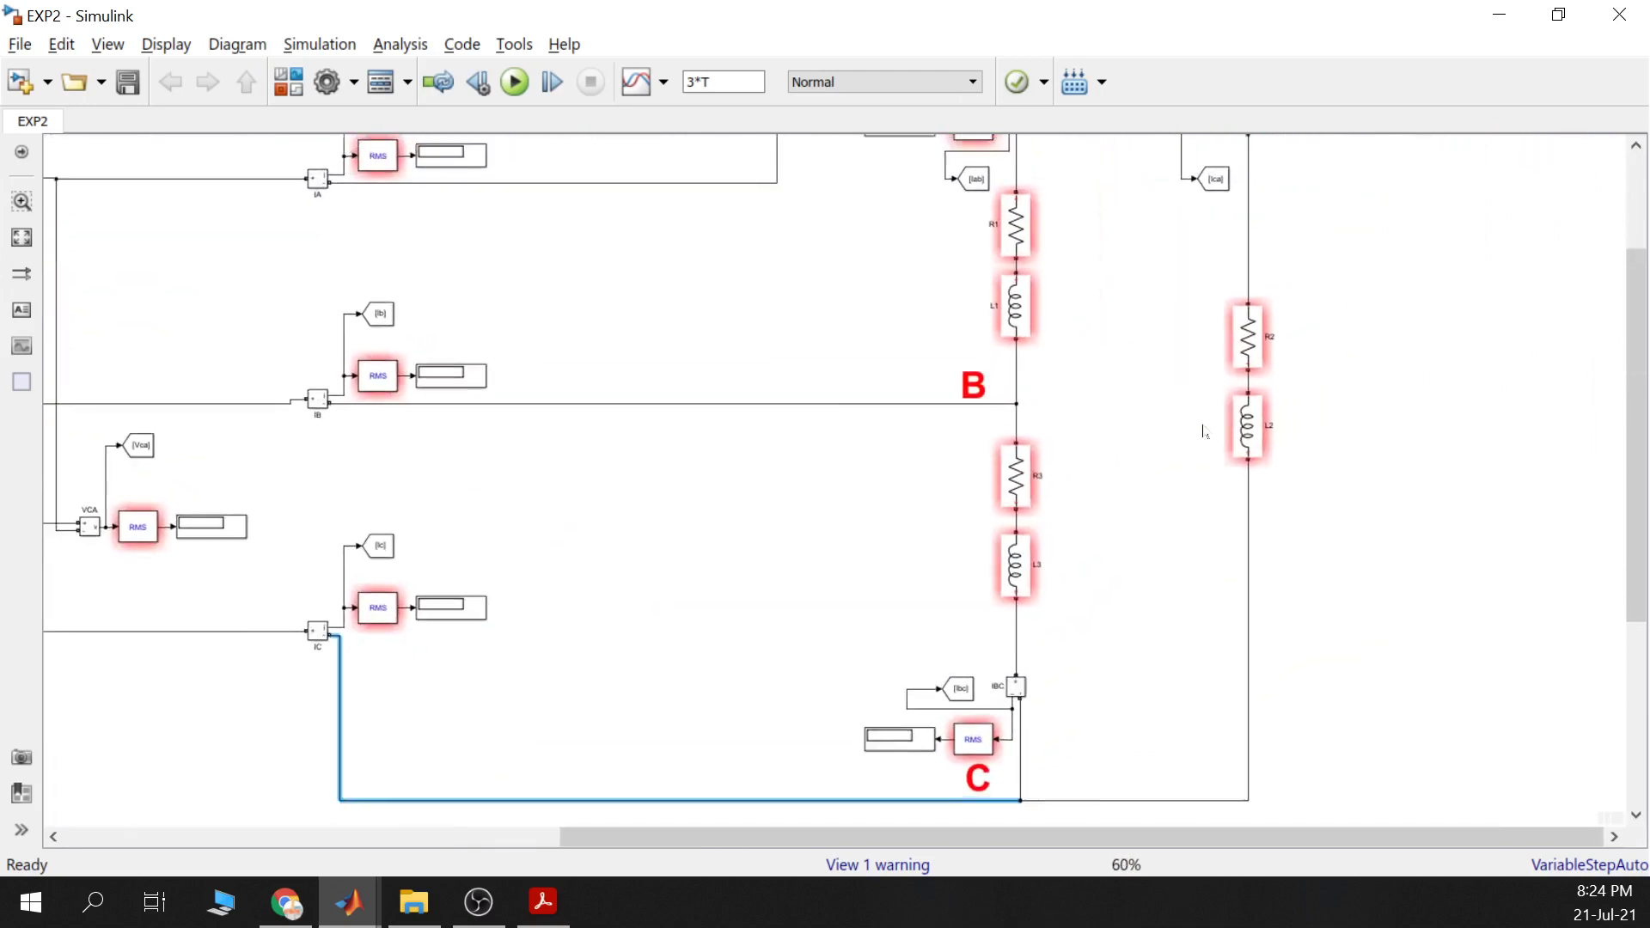
scroll(1206, 433, "up", 4)
left_click(1053, 401)
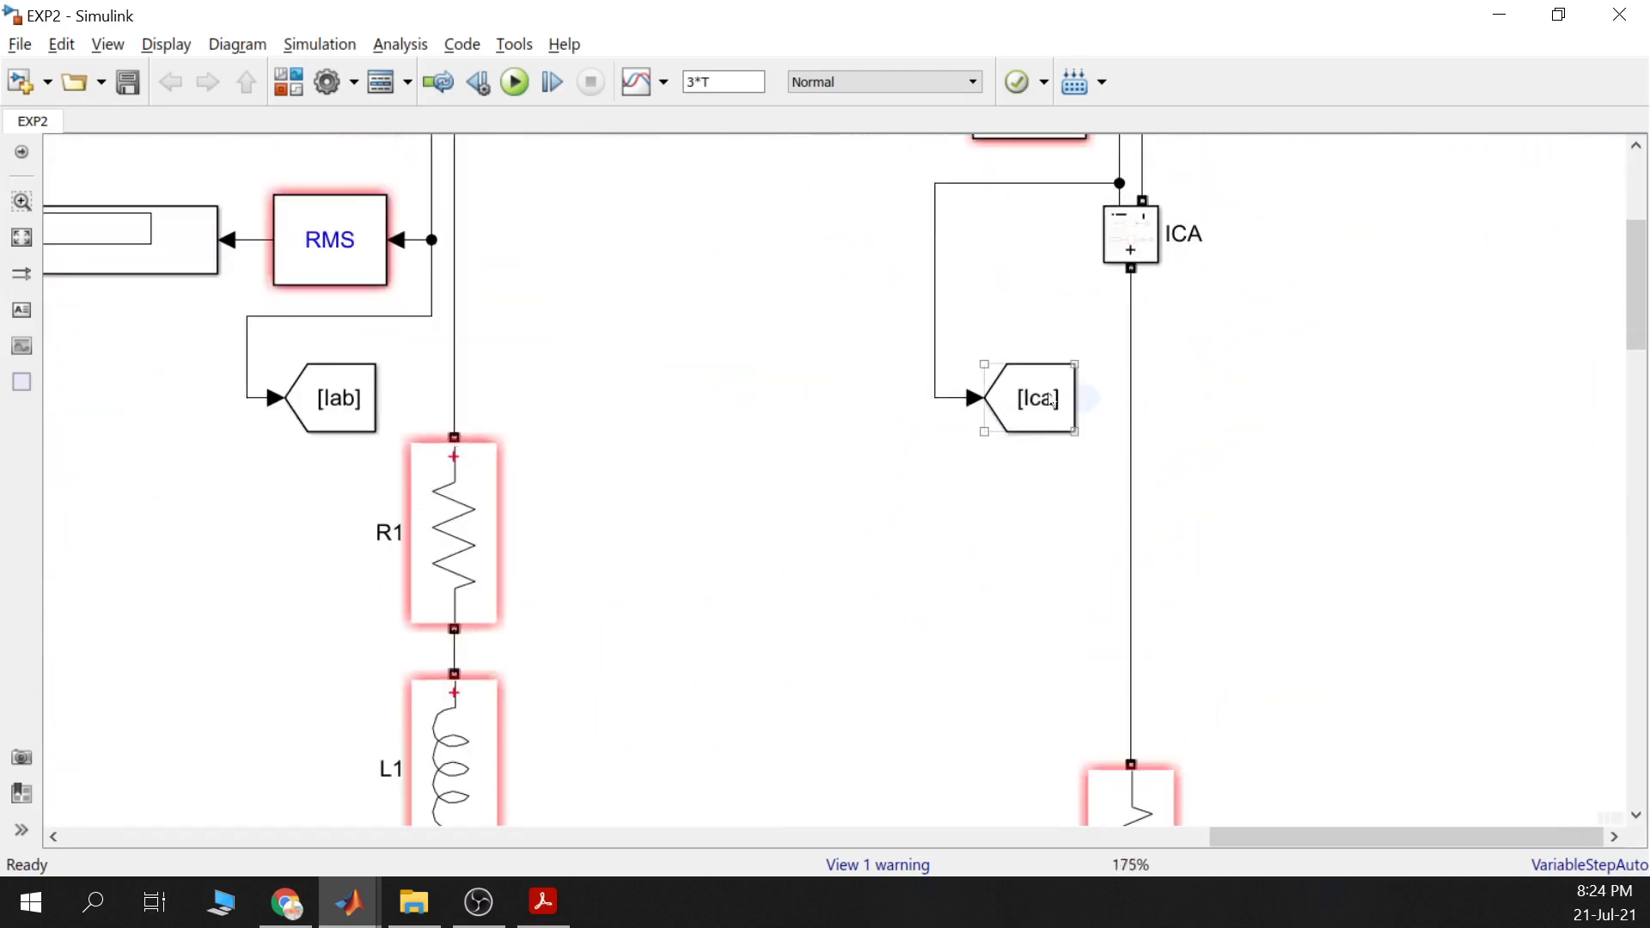
left_click(340, 402)
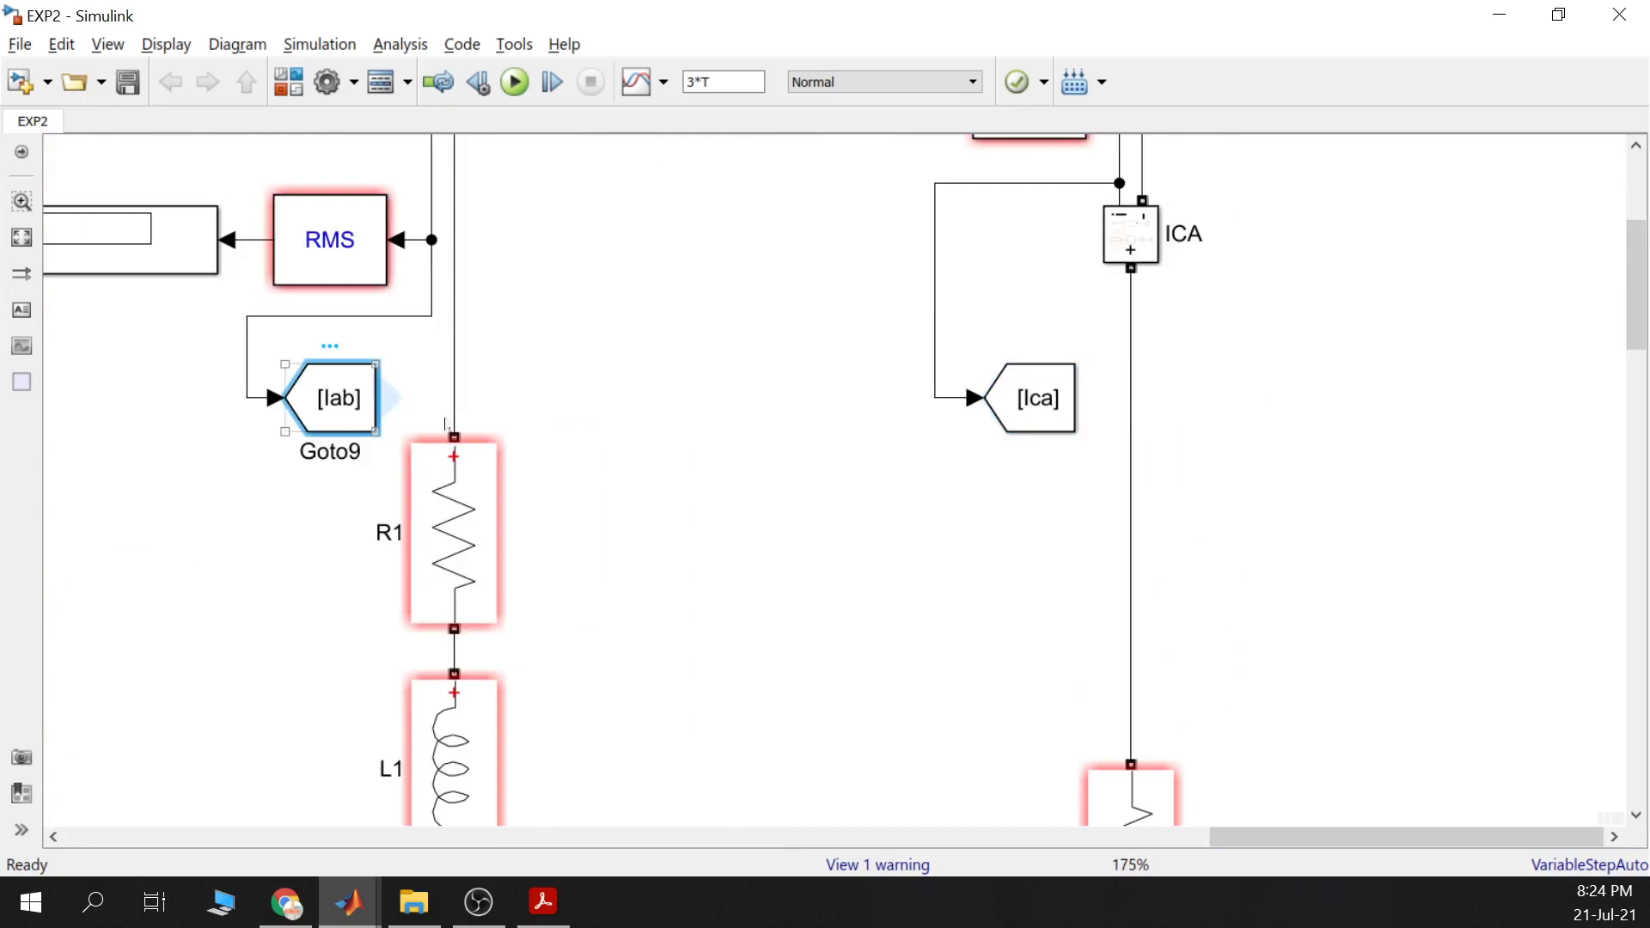
Return to the scope's input section and select the Iab, Ibc and Ica From tags with their multiplexer
scroll(804, 634, "down", 5)
left_click_drag(527, 685, 852, 387)
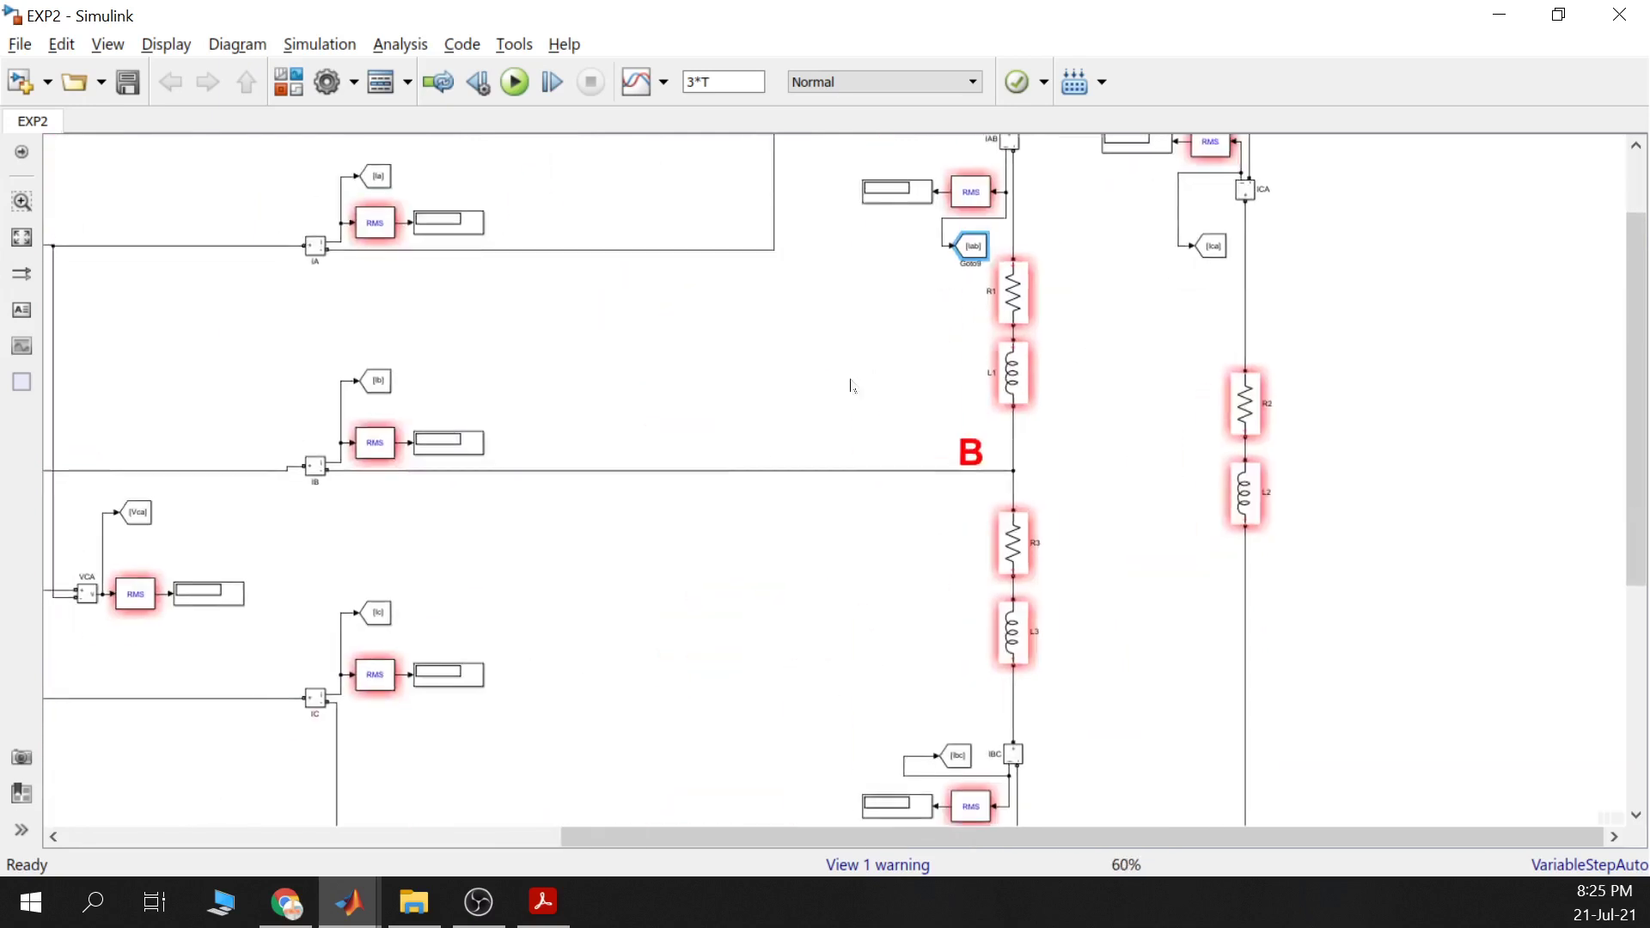
scroll(853, 386, "down", 2)
scroll(853, 387, "right", 2)
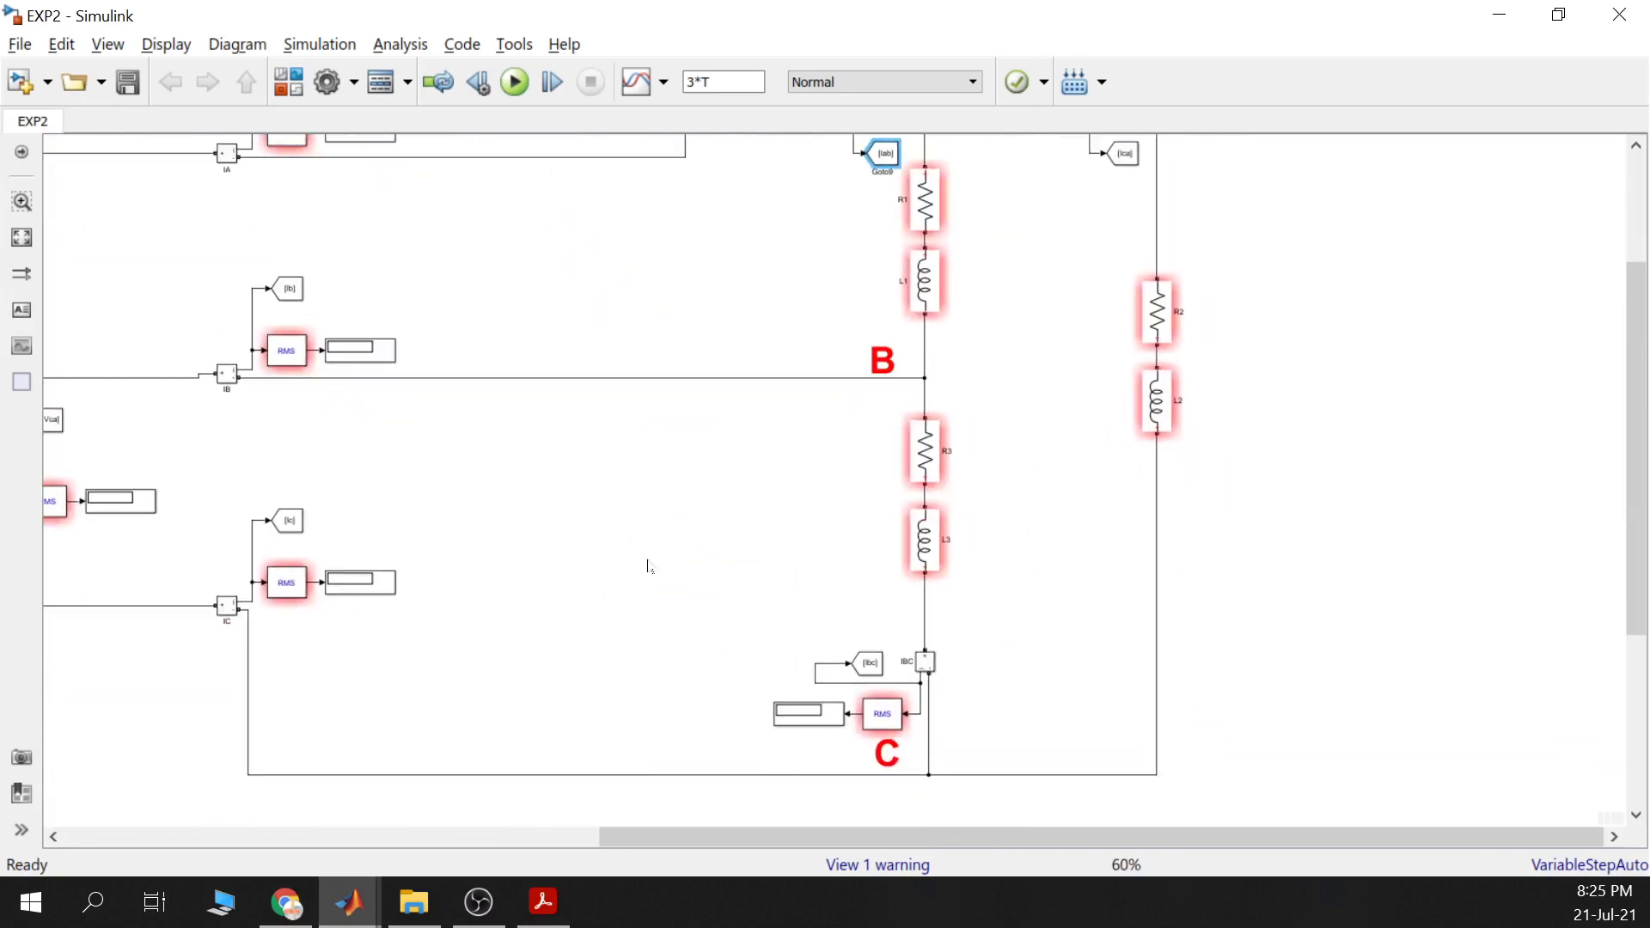
scroll(651, 568, "down", 8)
scroll(563, 554, "left", 9)
scroll(563, 554, "up", 5)
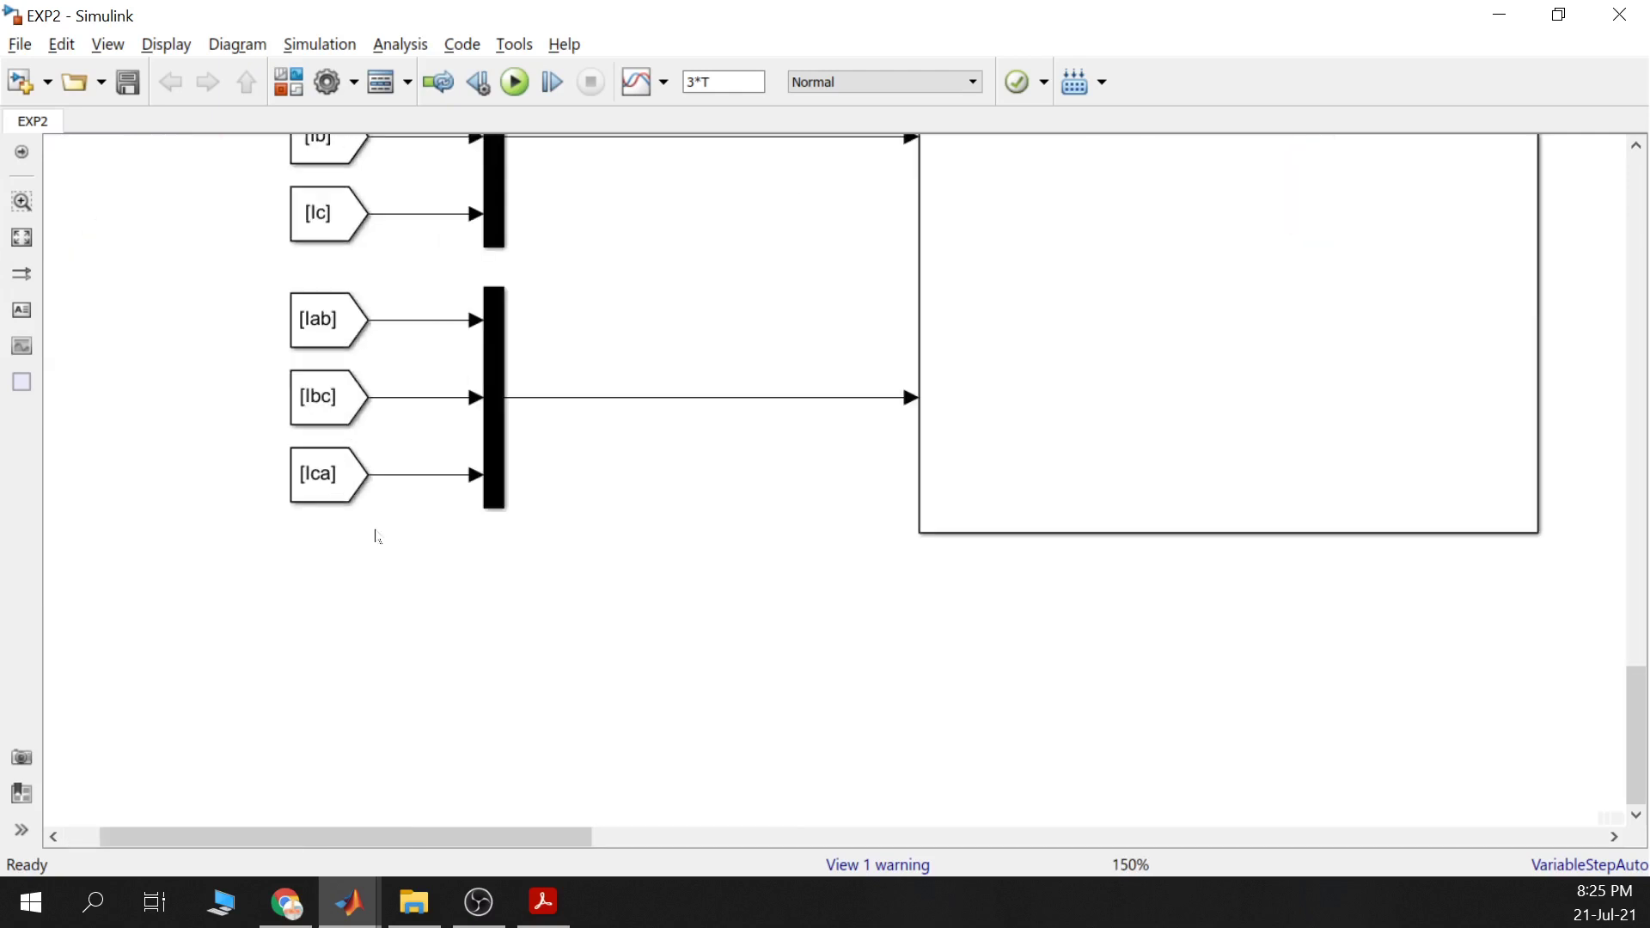
left_click_drag(255, 280, 570, 549)
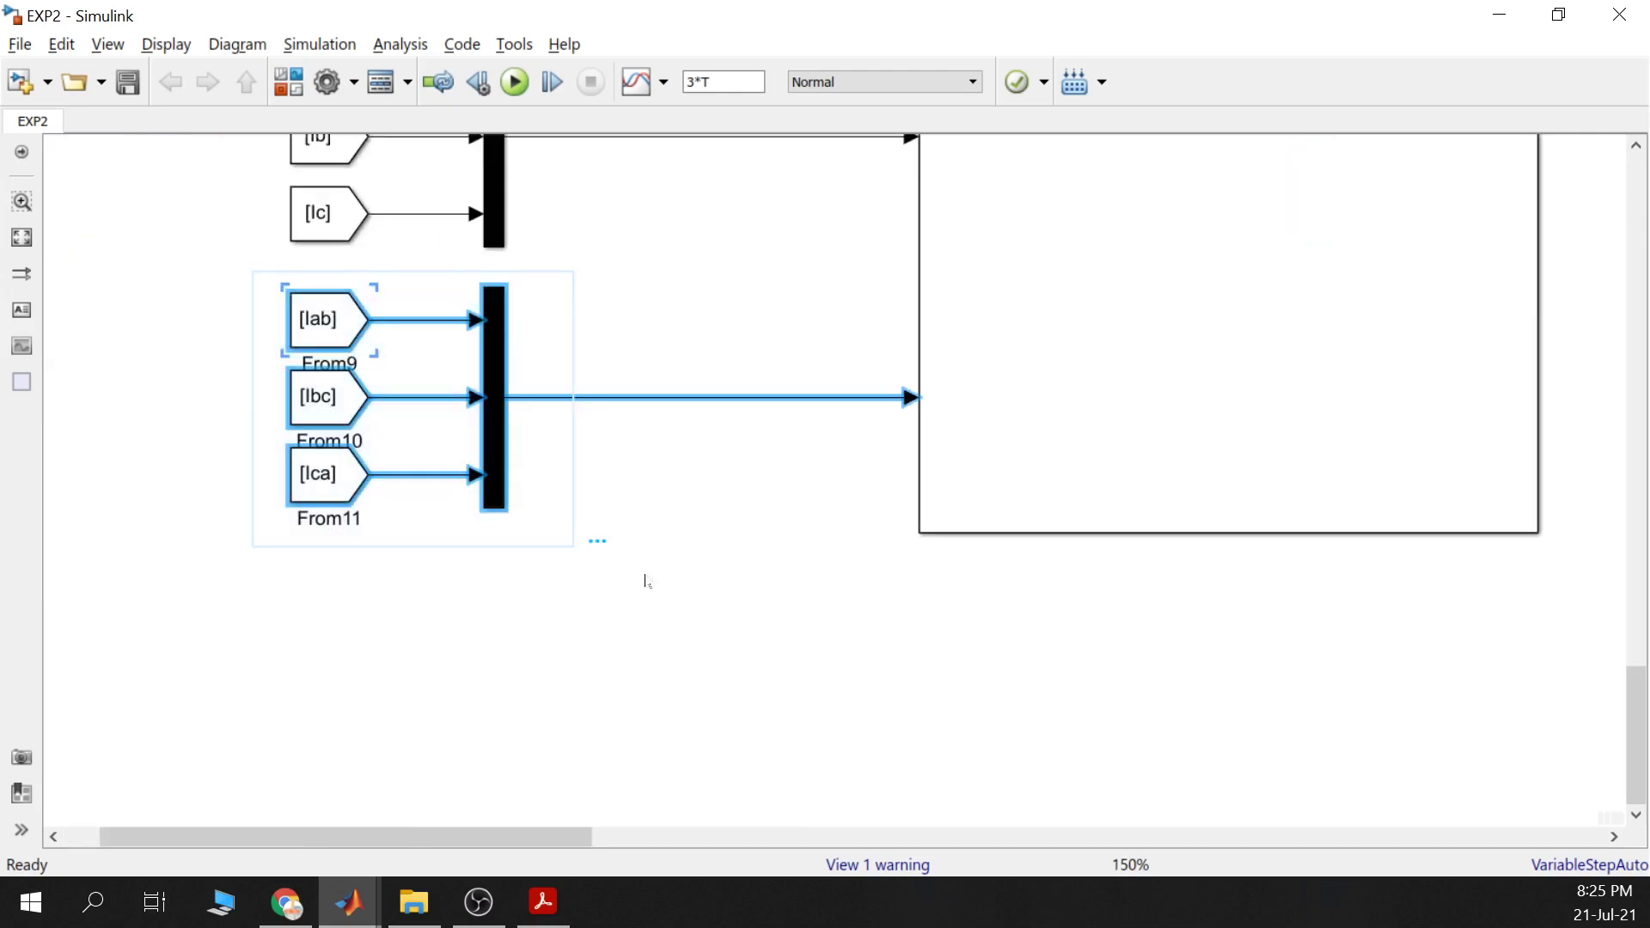
Clear the selection and open the Scope block that receives the four multiplexed signals
left_click(648, 578)
scroll(648, 578, "down", 1)
scroll(648, 581, "down", 3)
scroll(788, 516, "down", 1)
left_click(866, 343)
double_click(811, 339)
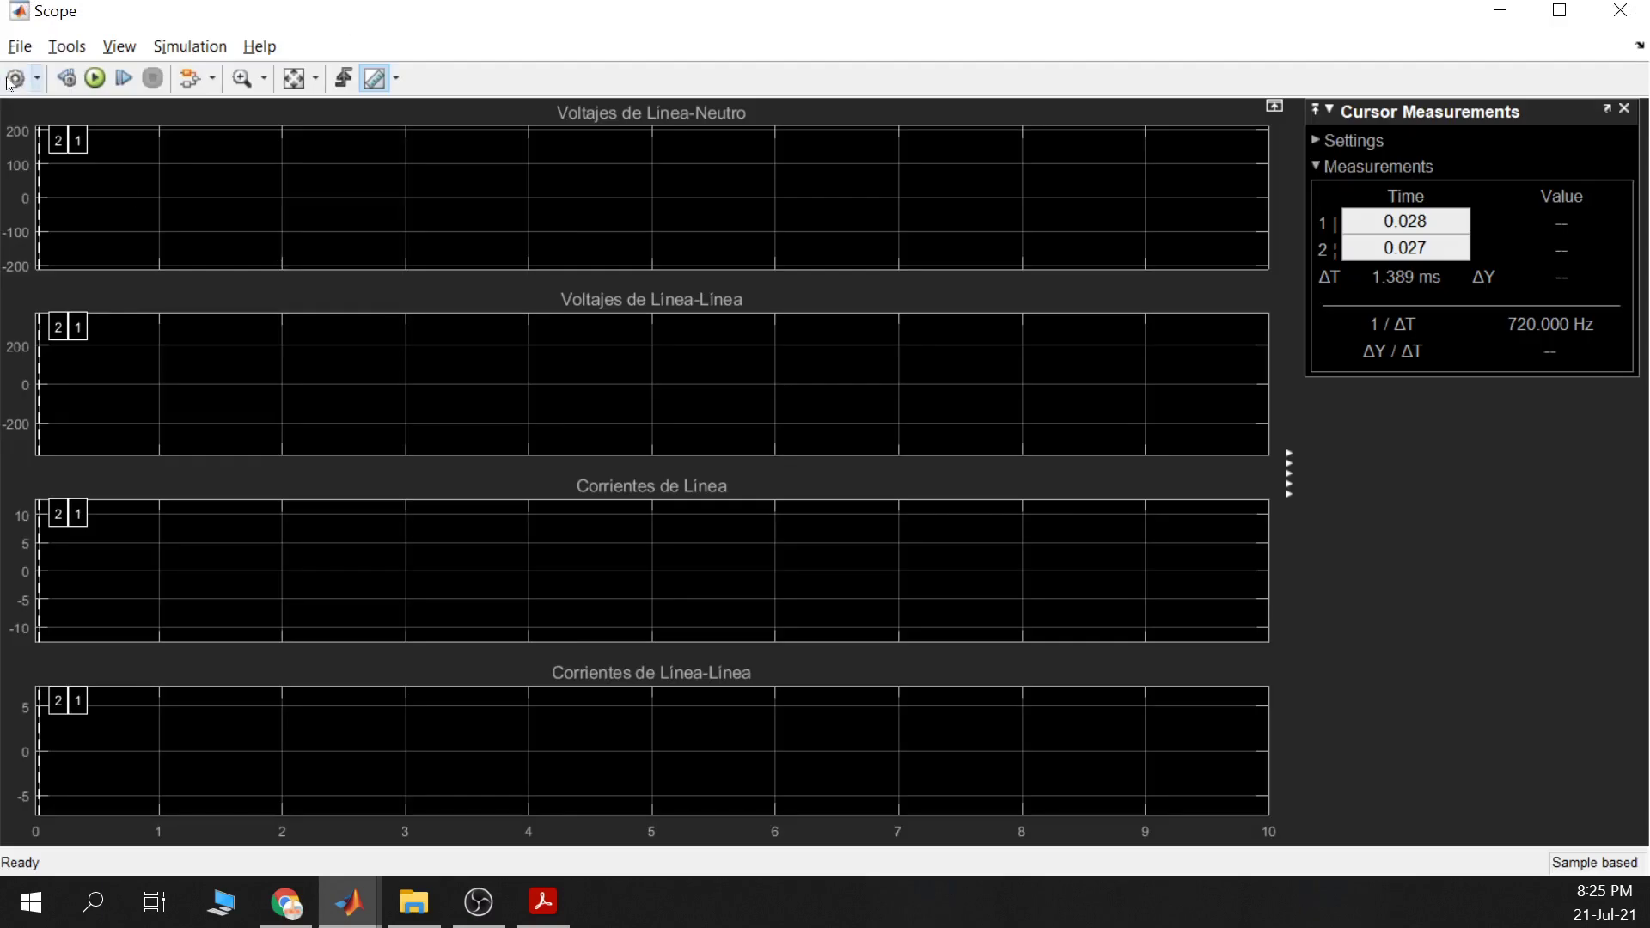
Set the scope's layout to four displays stacked in one column in its configuration properties
left_click(343, 240)
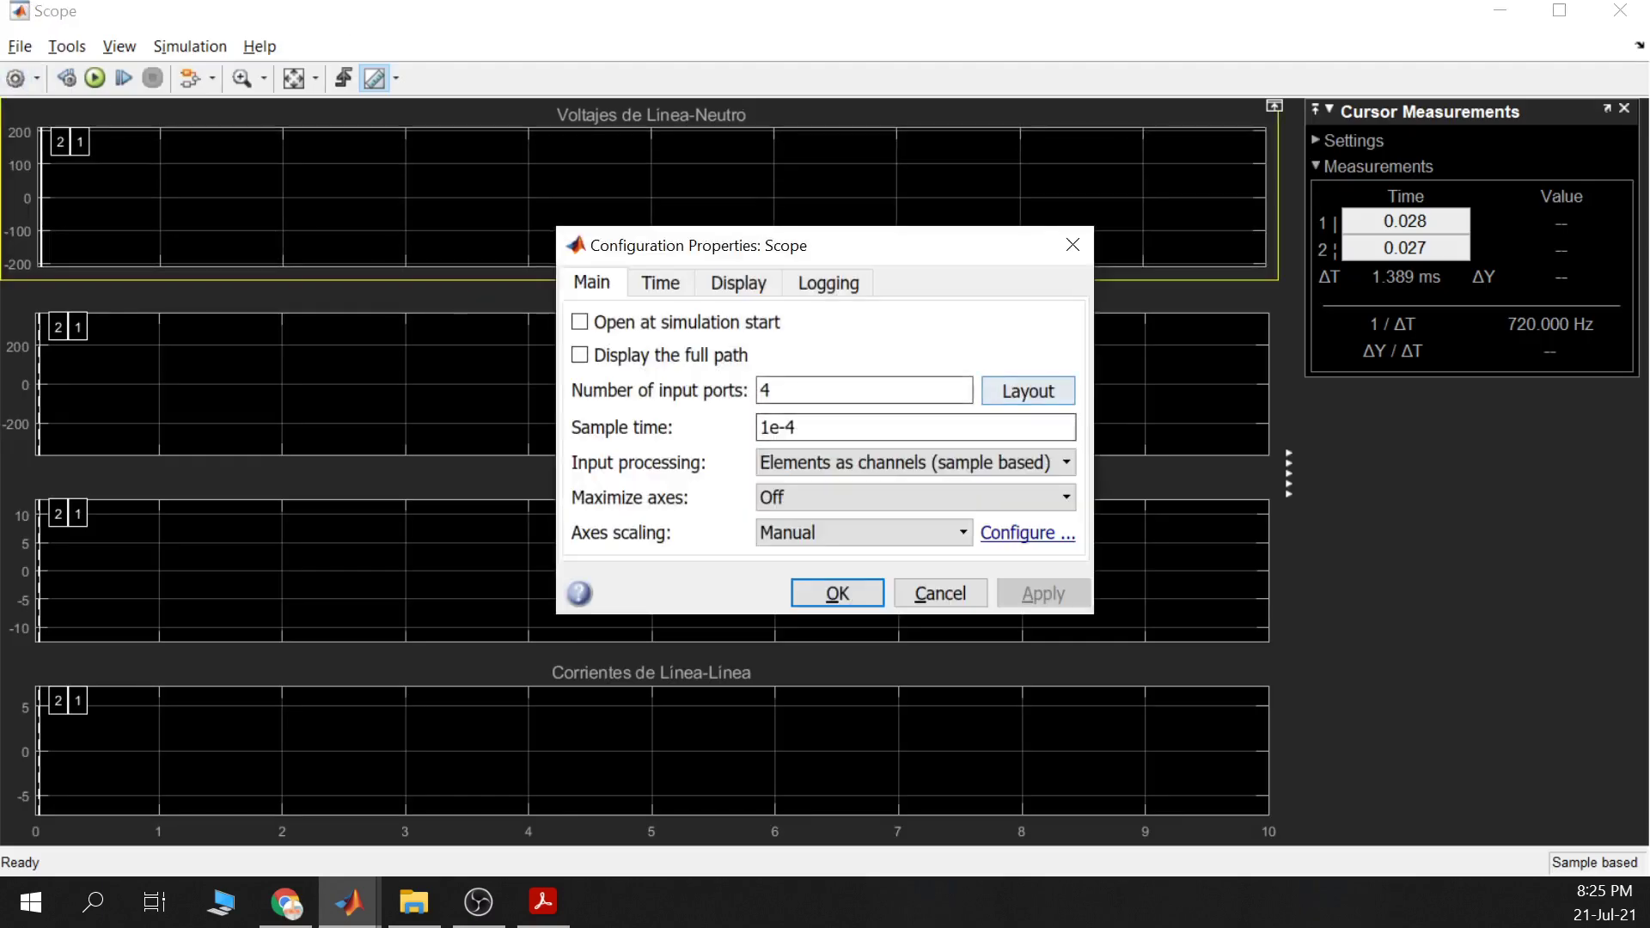
left_click(1057, 402)
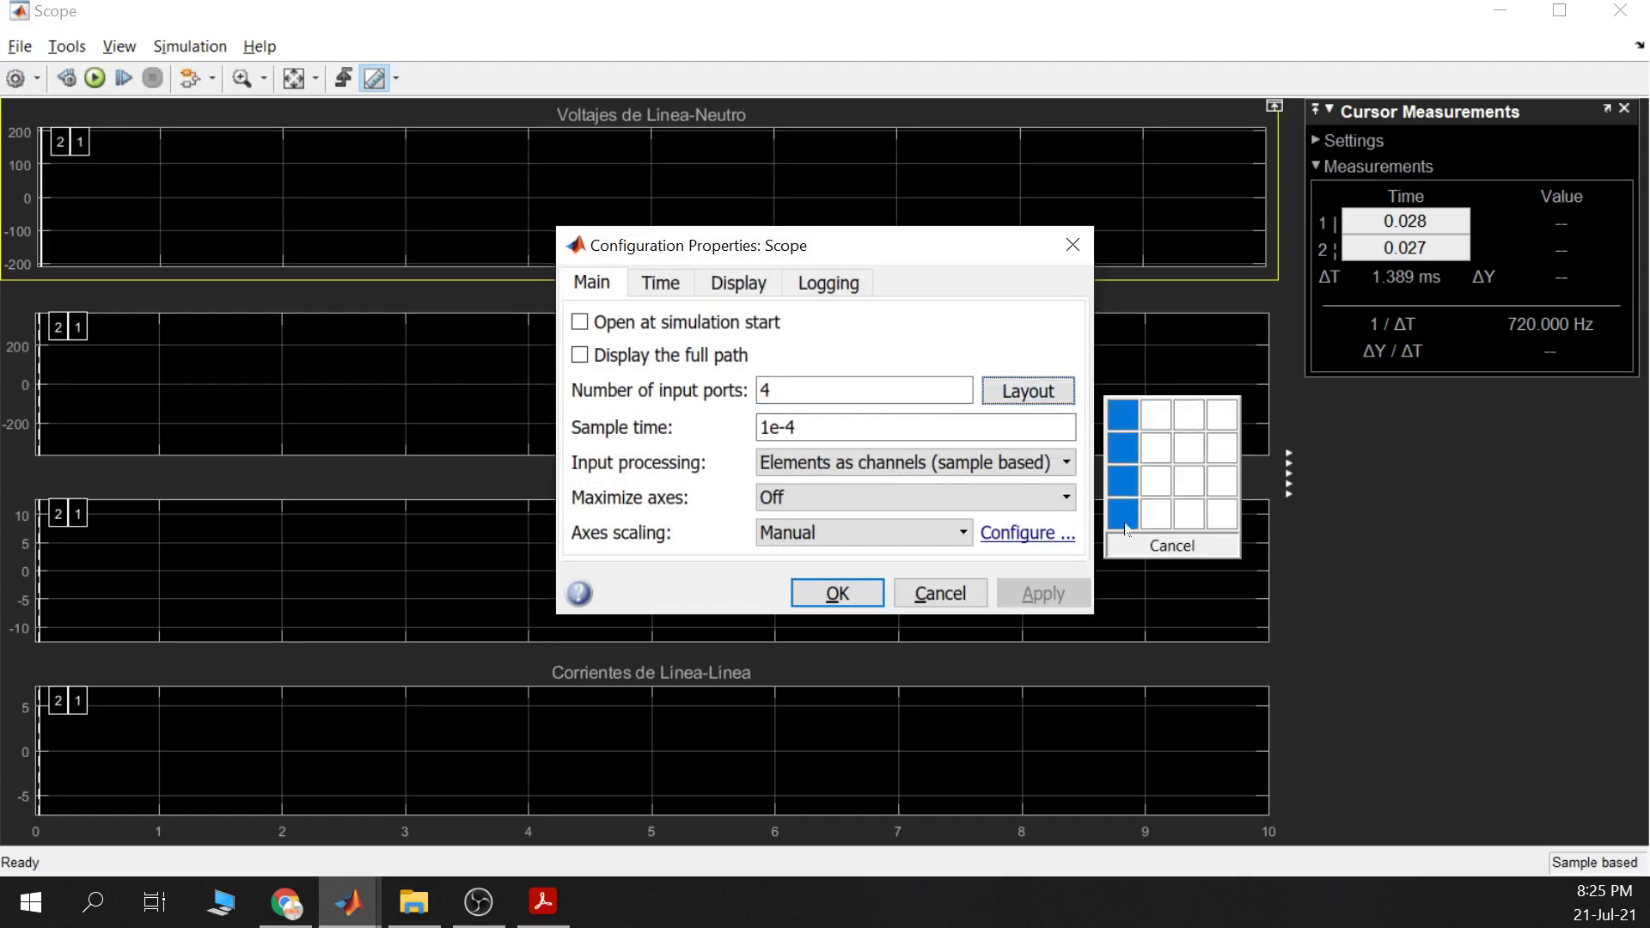
left_click(1124, 521)
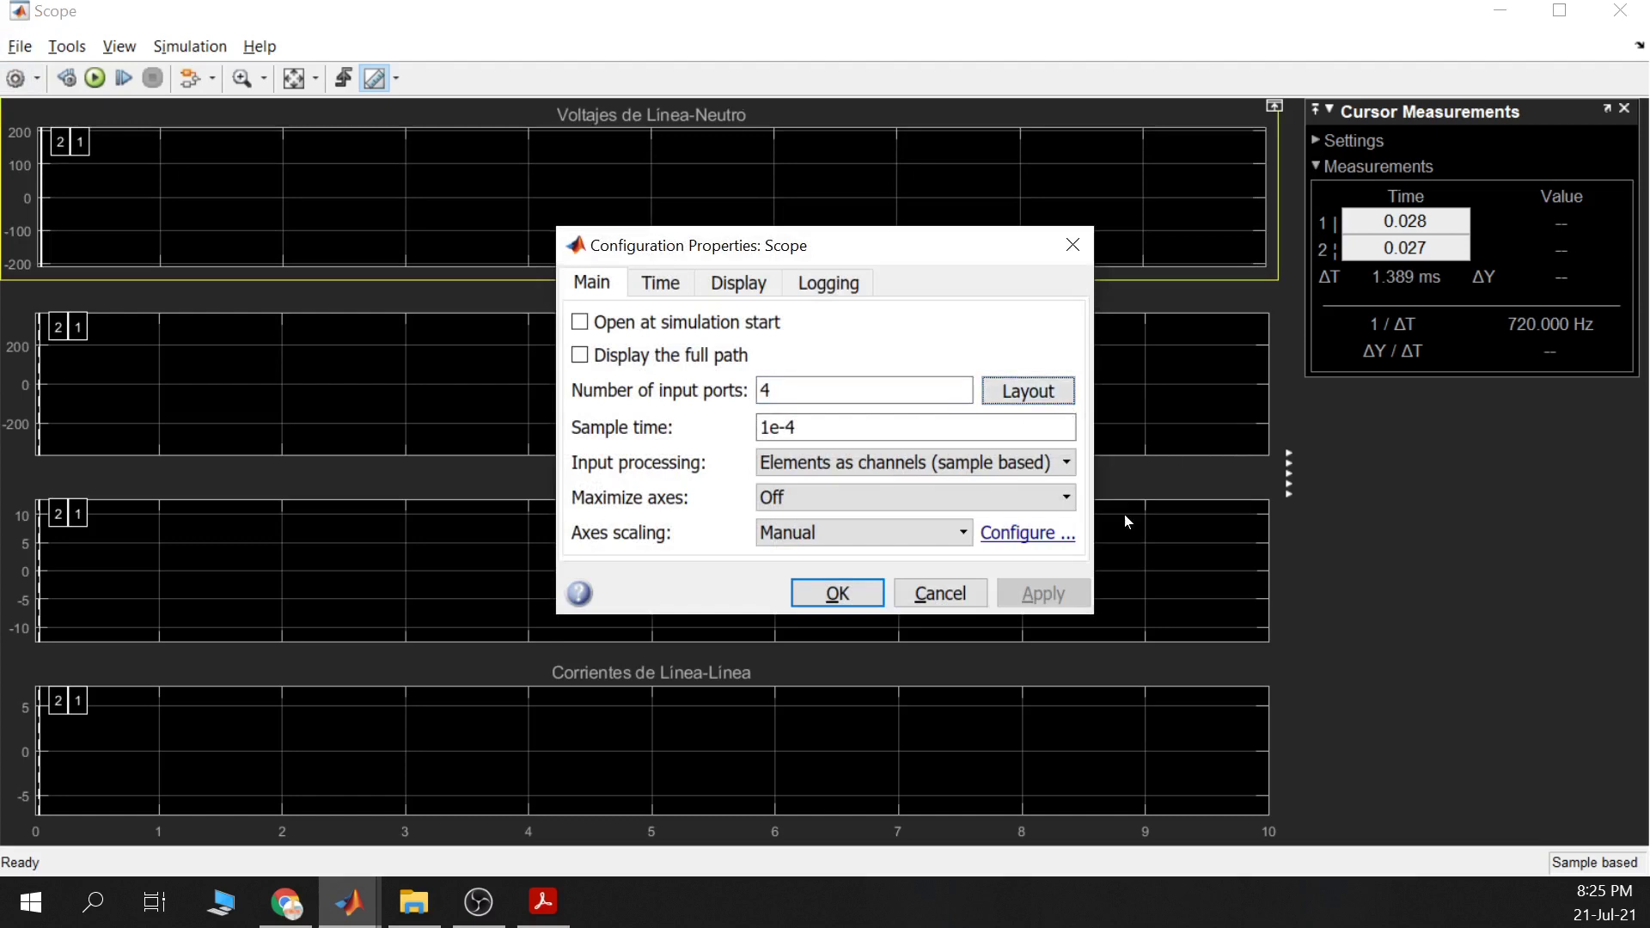
left_click(838, 591)
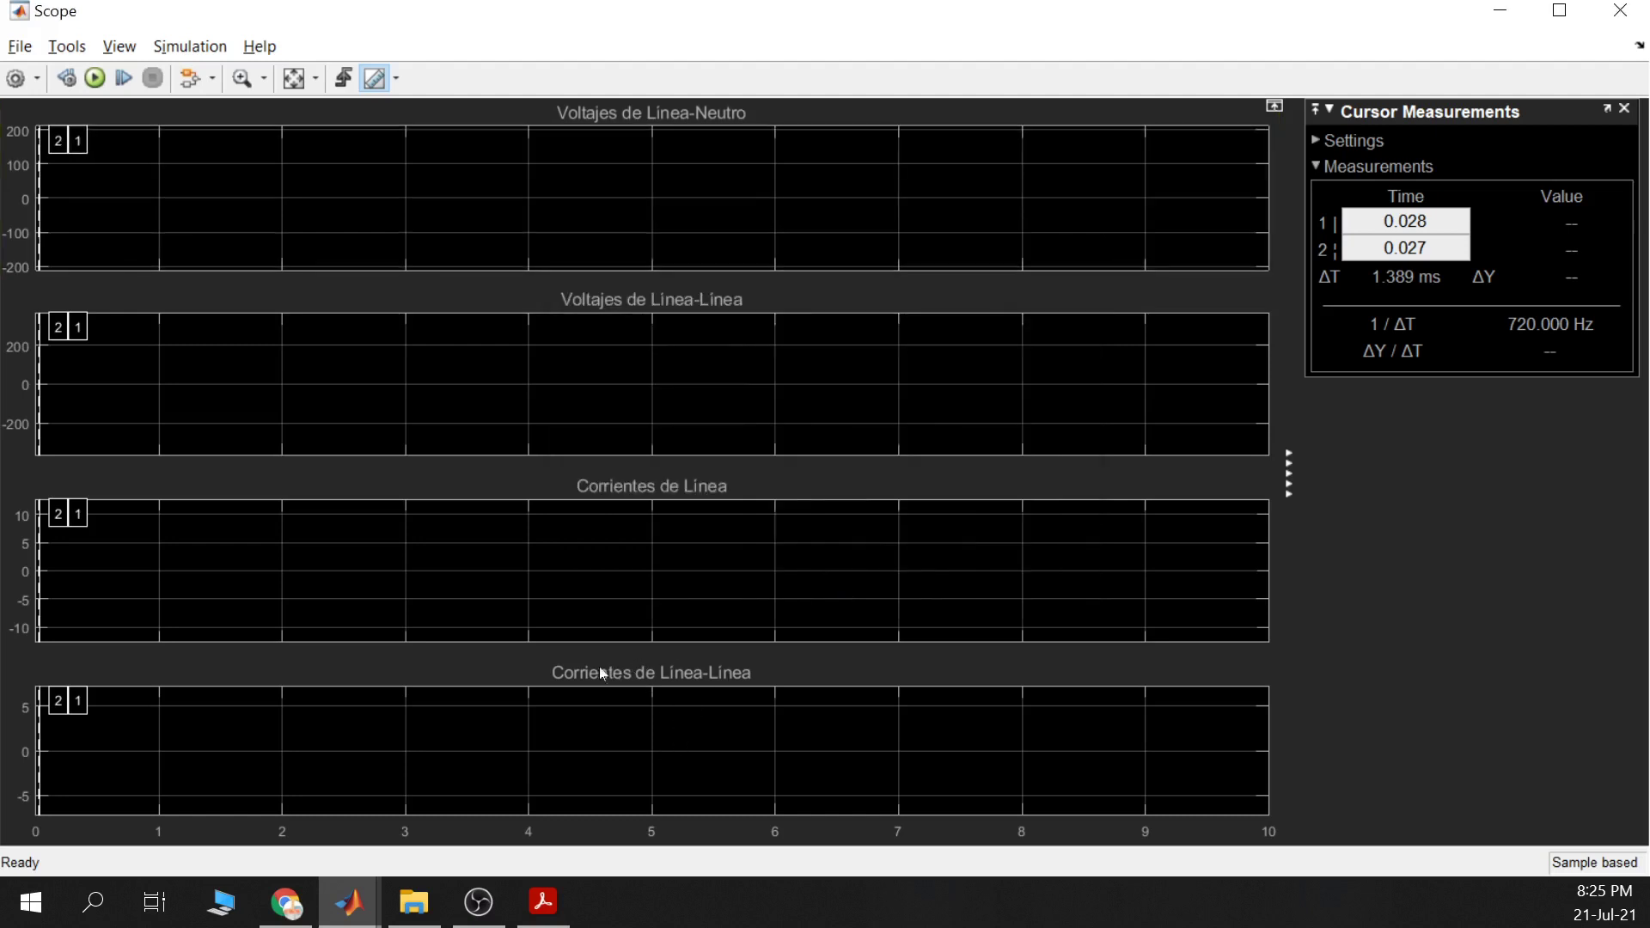
Open the scope's configuration properties and make display 4 the active display
right_click(908, 713)
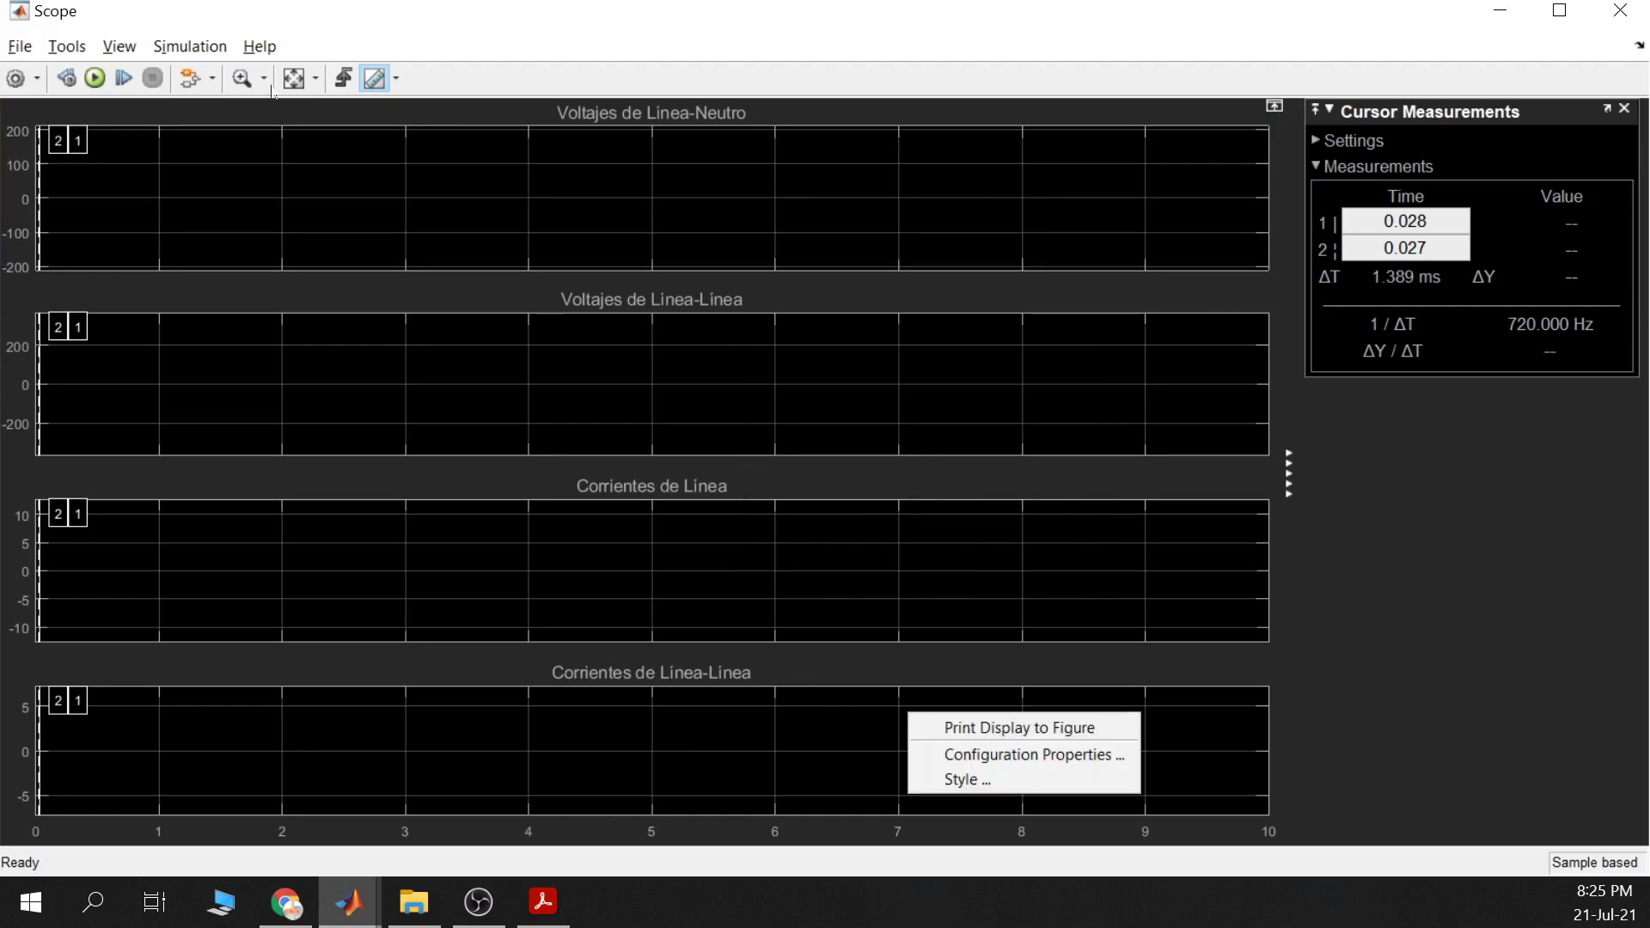
left_click(112, 49)
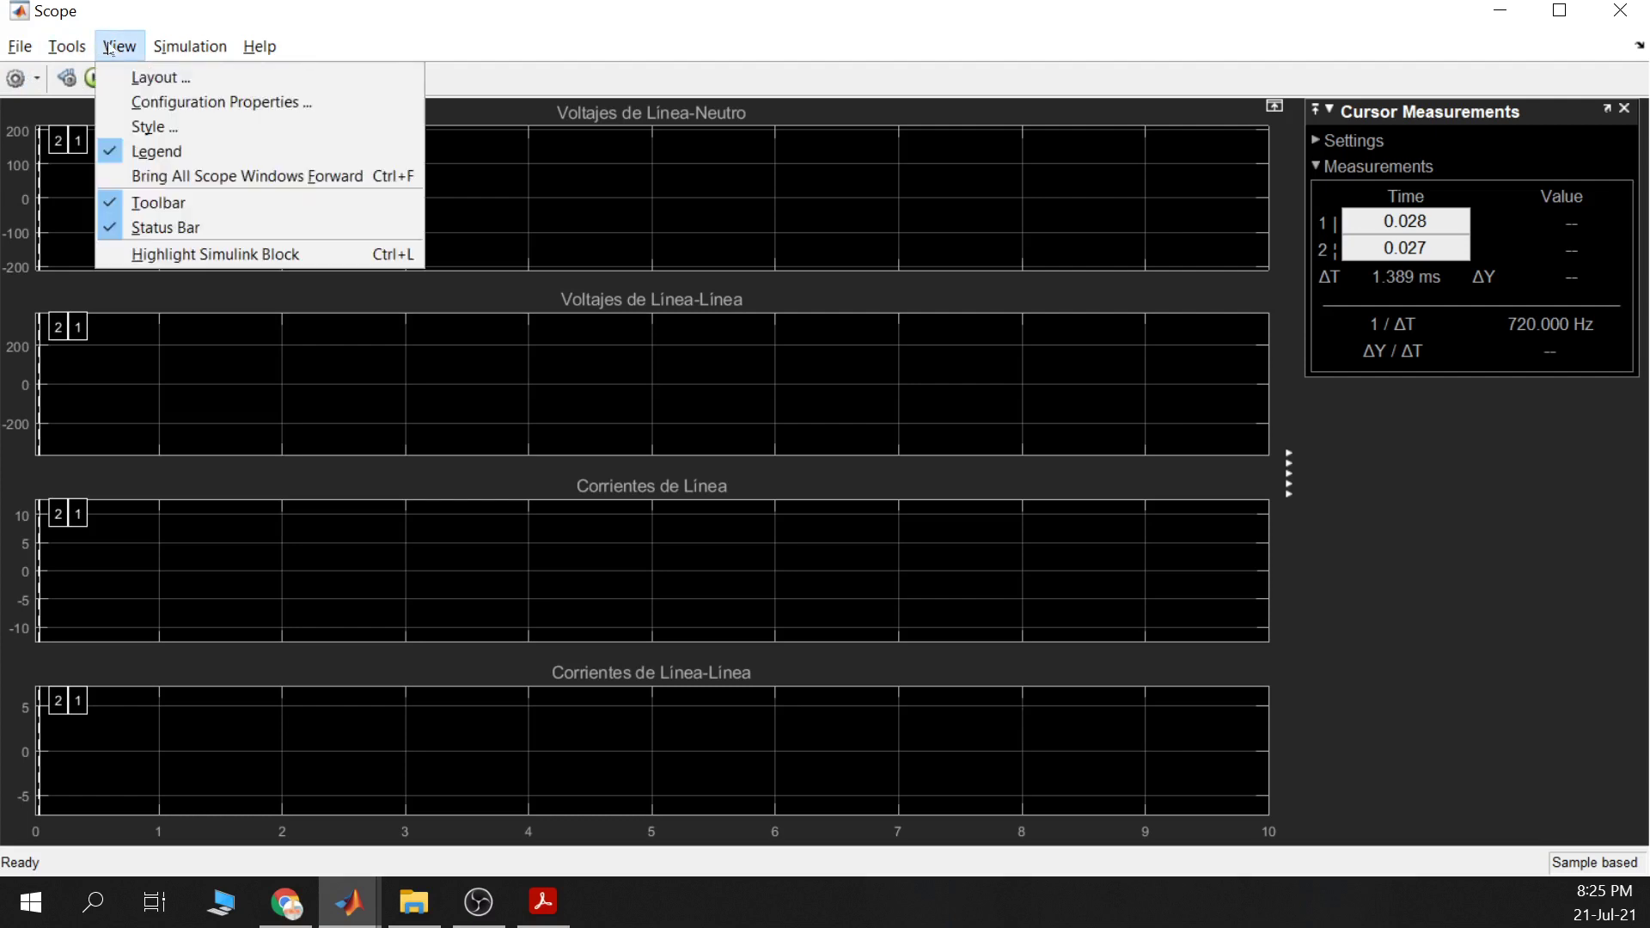
left_click(220, 102)
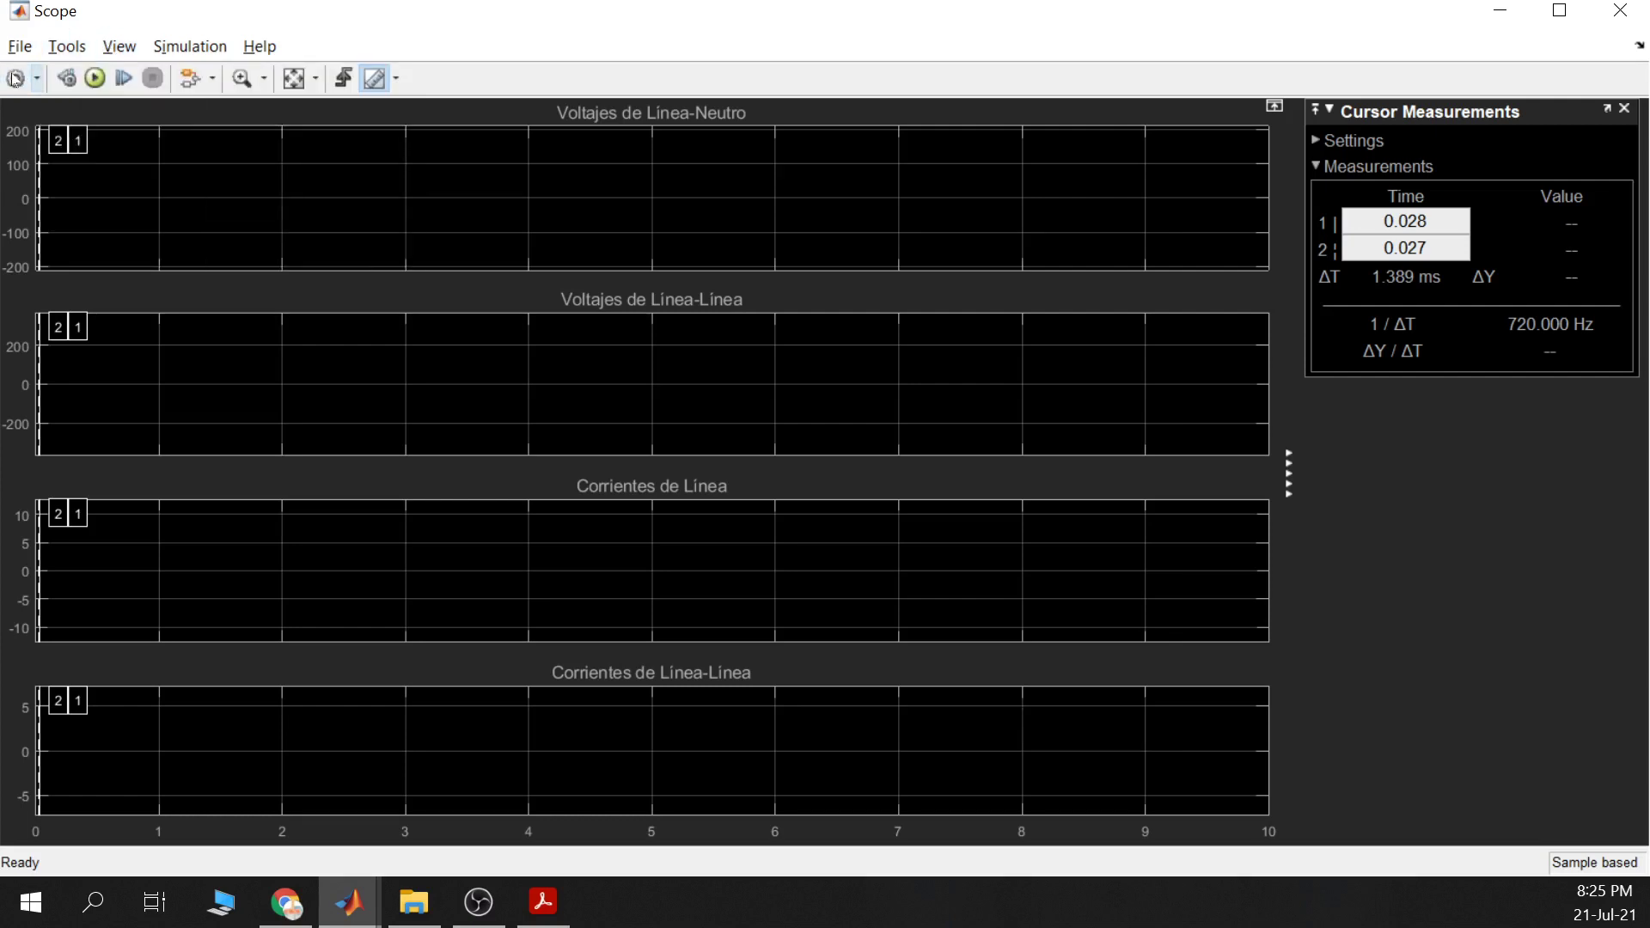
left_click(773, 284)
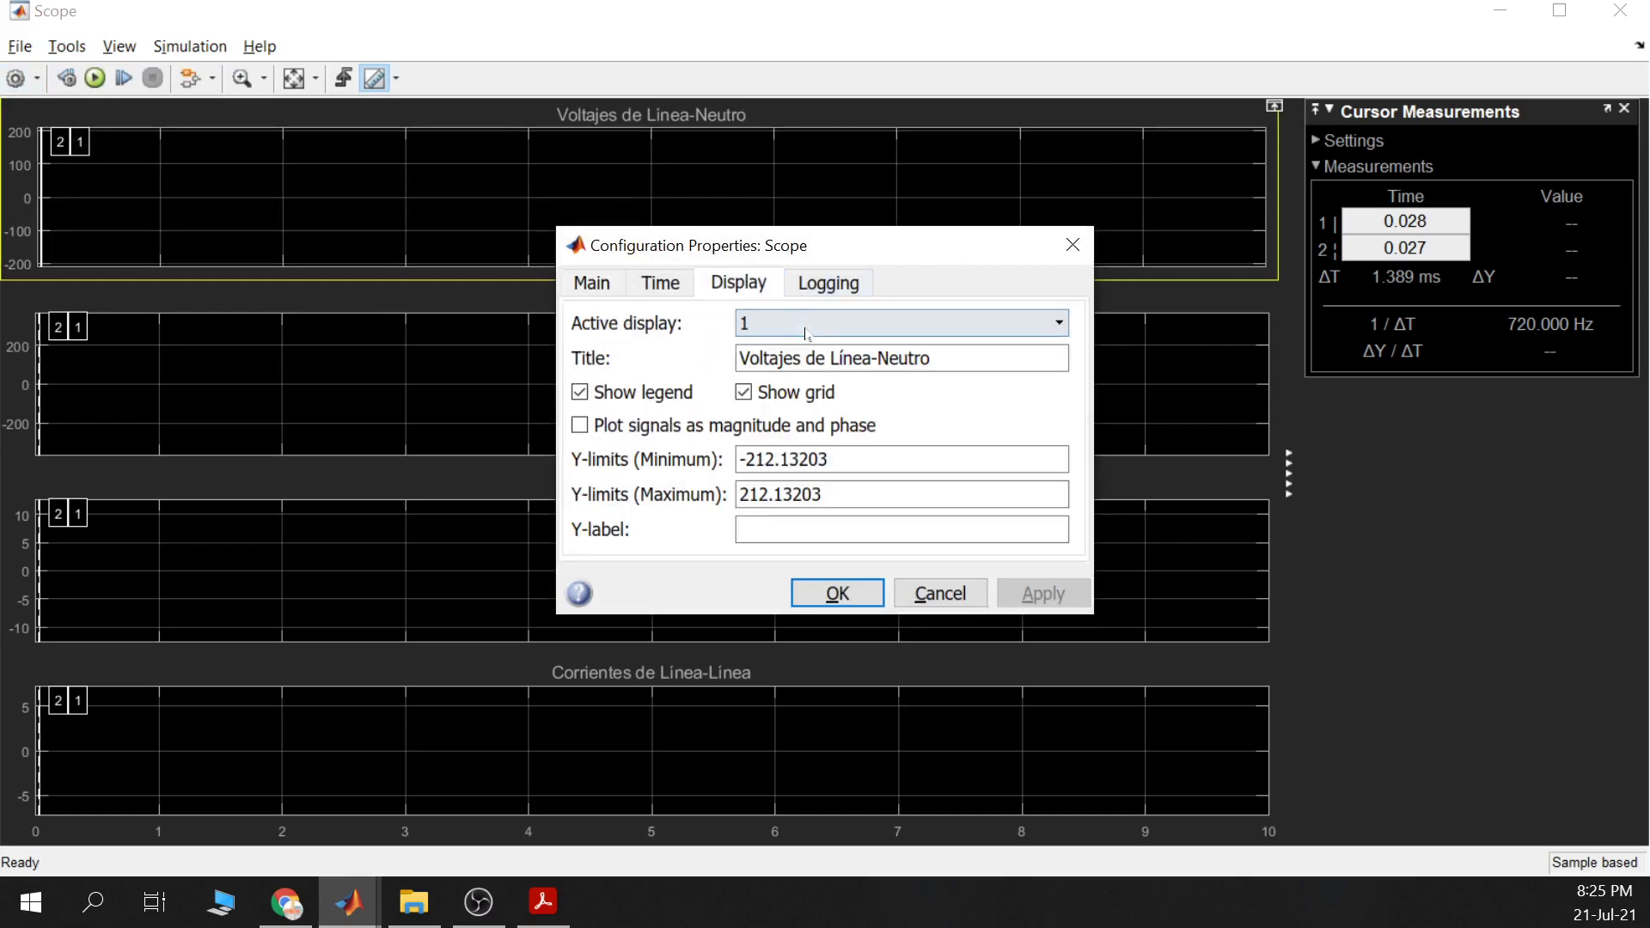
left_click(983, 333)
left_click(899, 412)
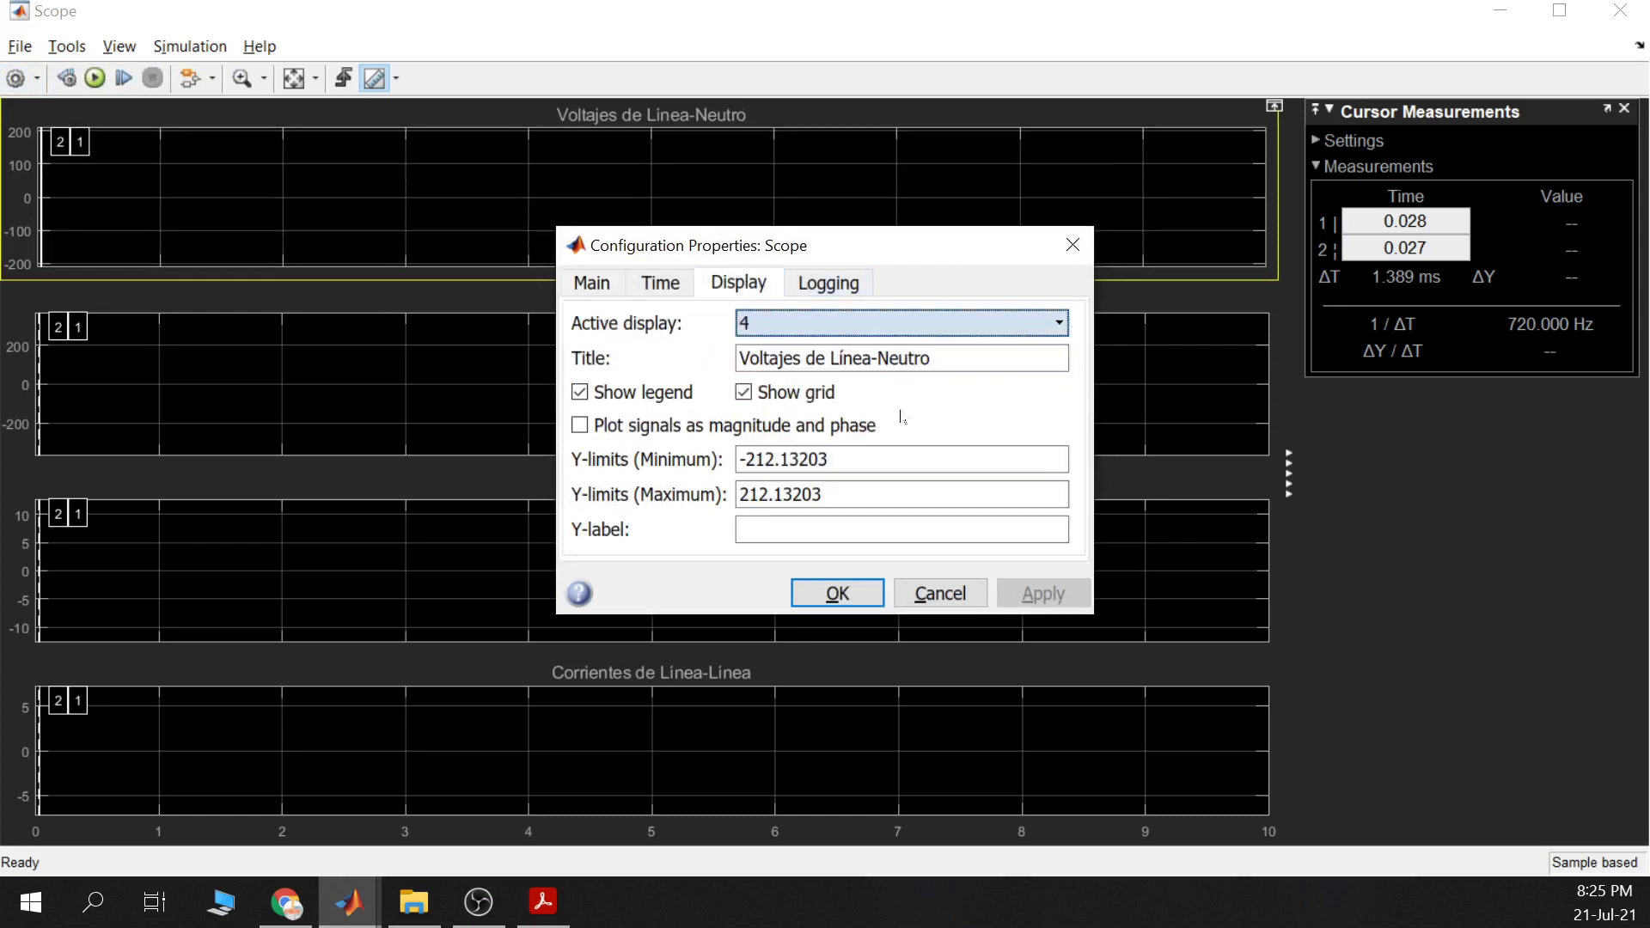
key("Tab")
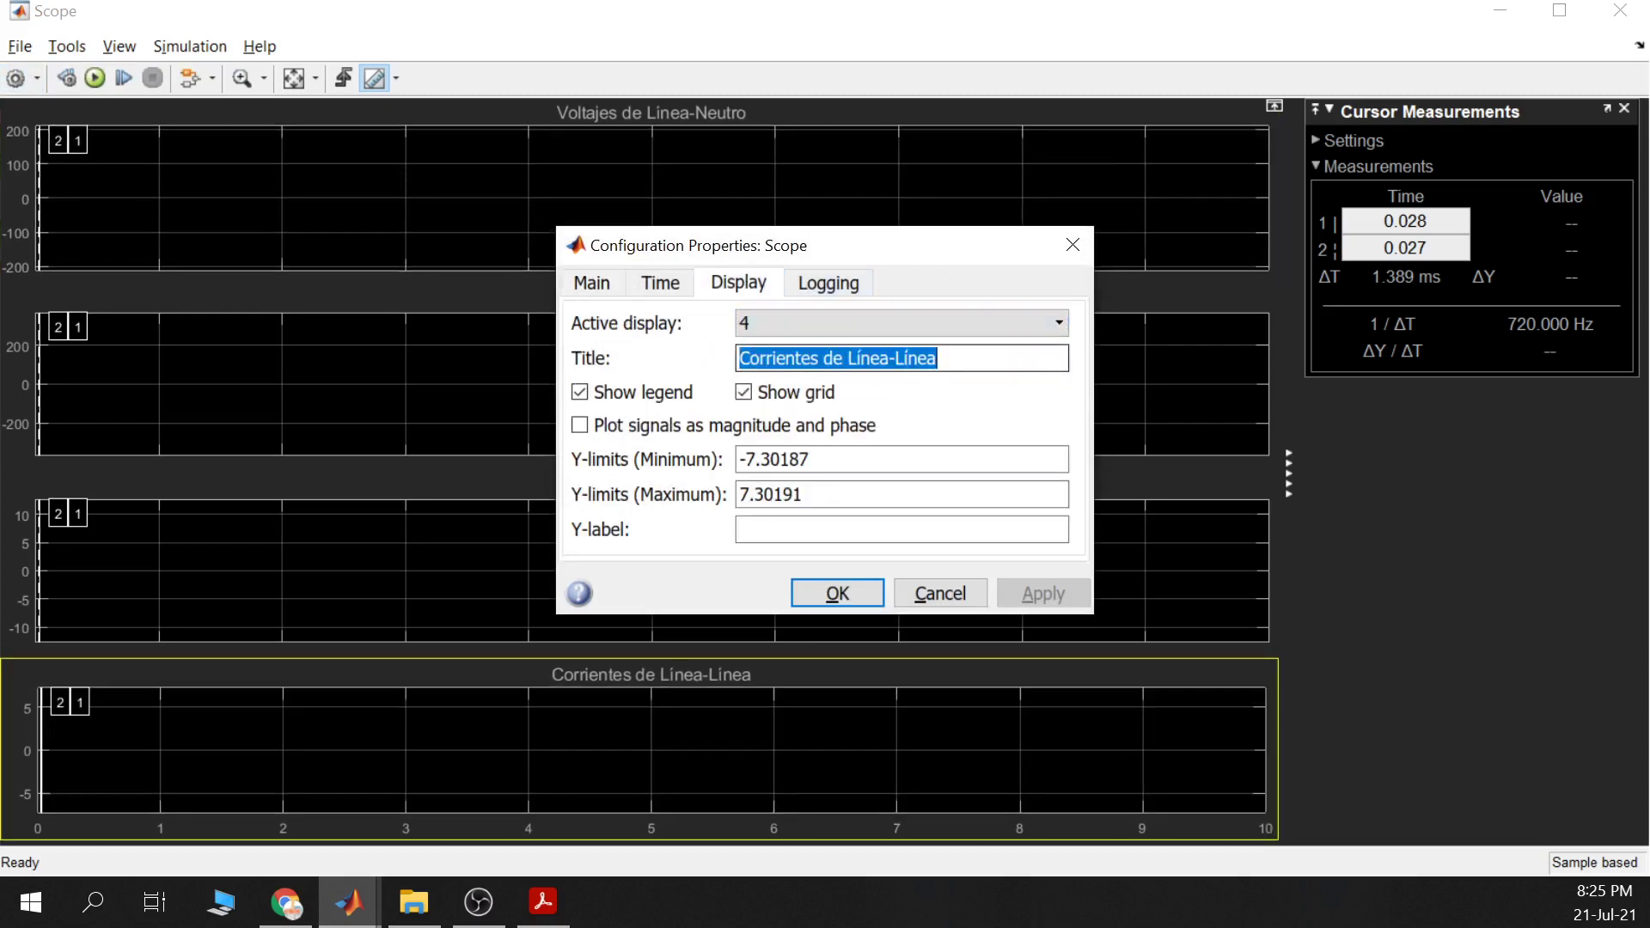
left_click(844, 602)
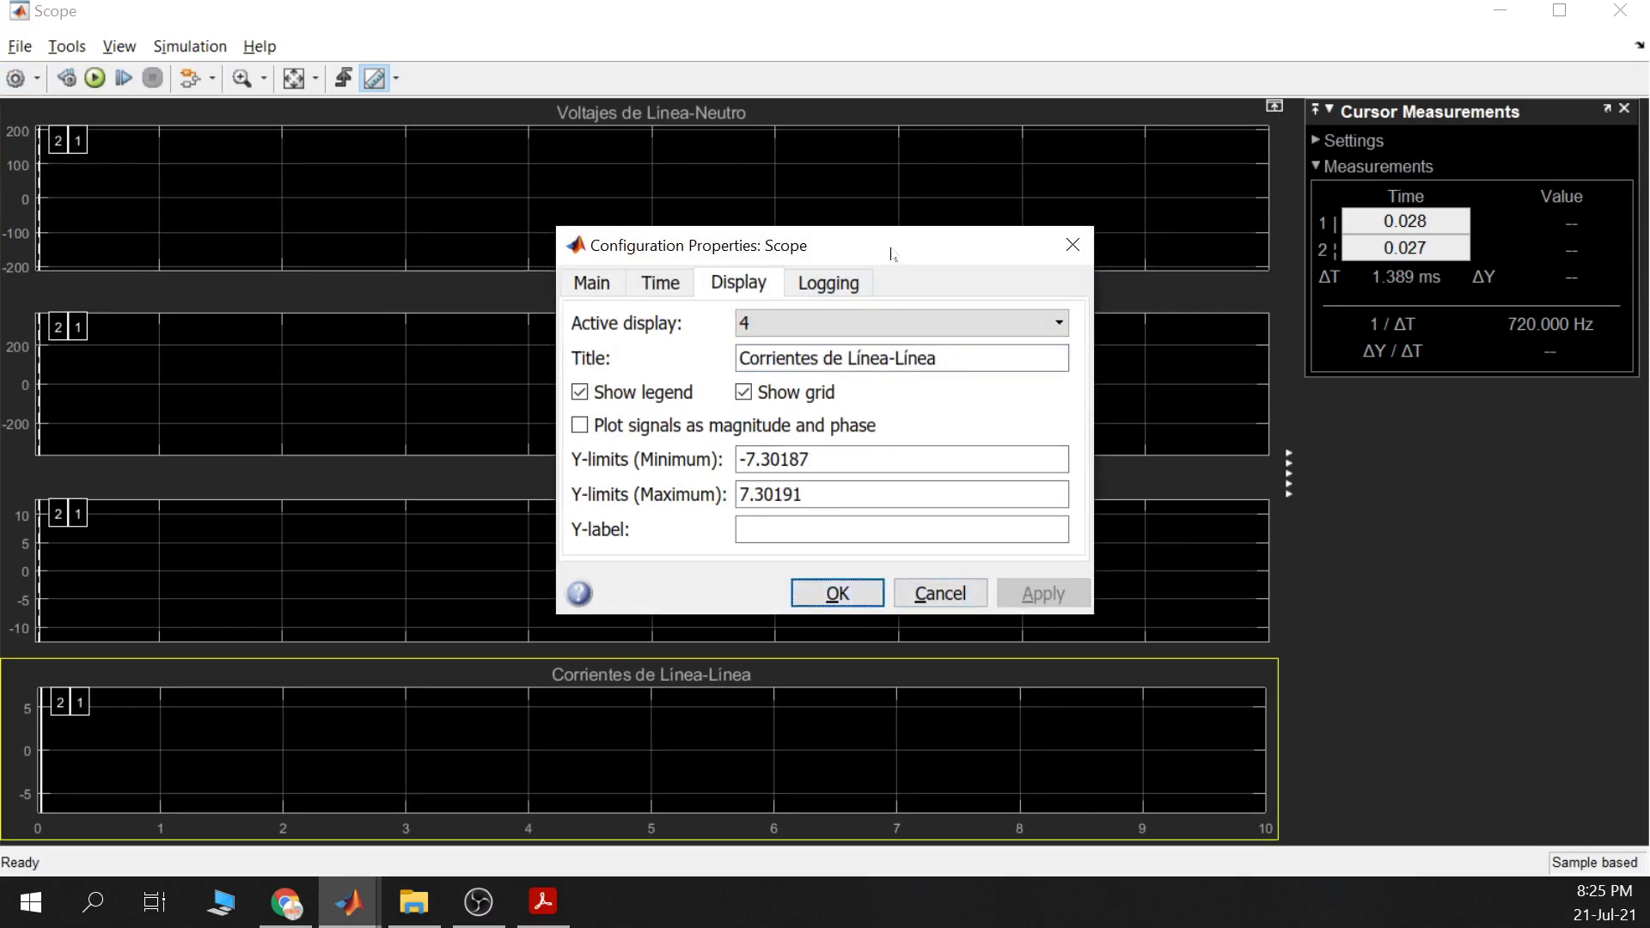
Change the fourth display's title to "Corrientes de Fase" and apply the configuration
left_click_drag(892, 250, 1291, 131)
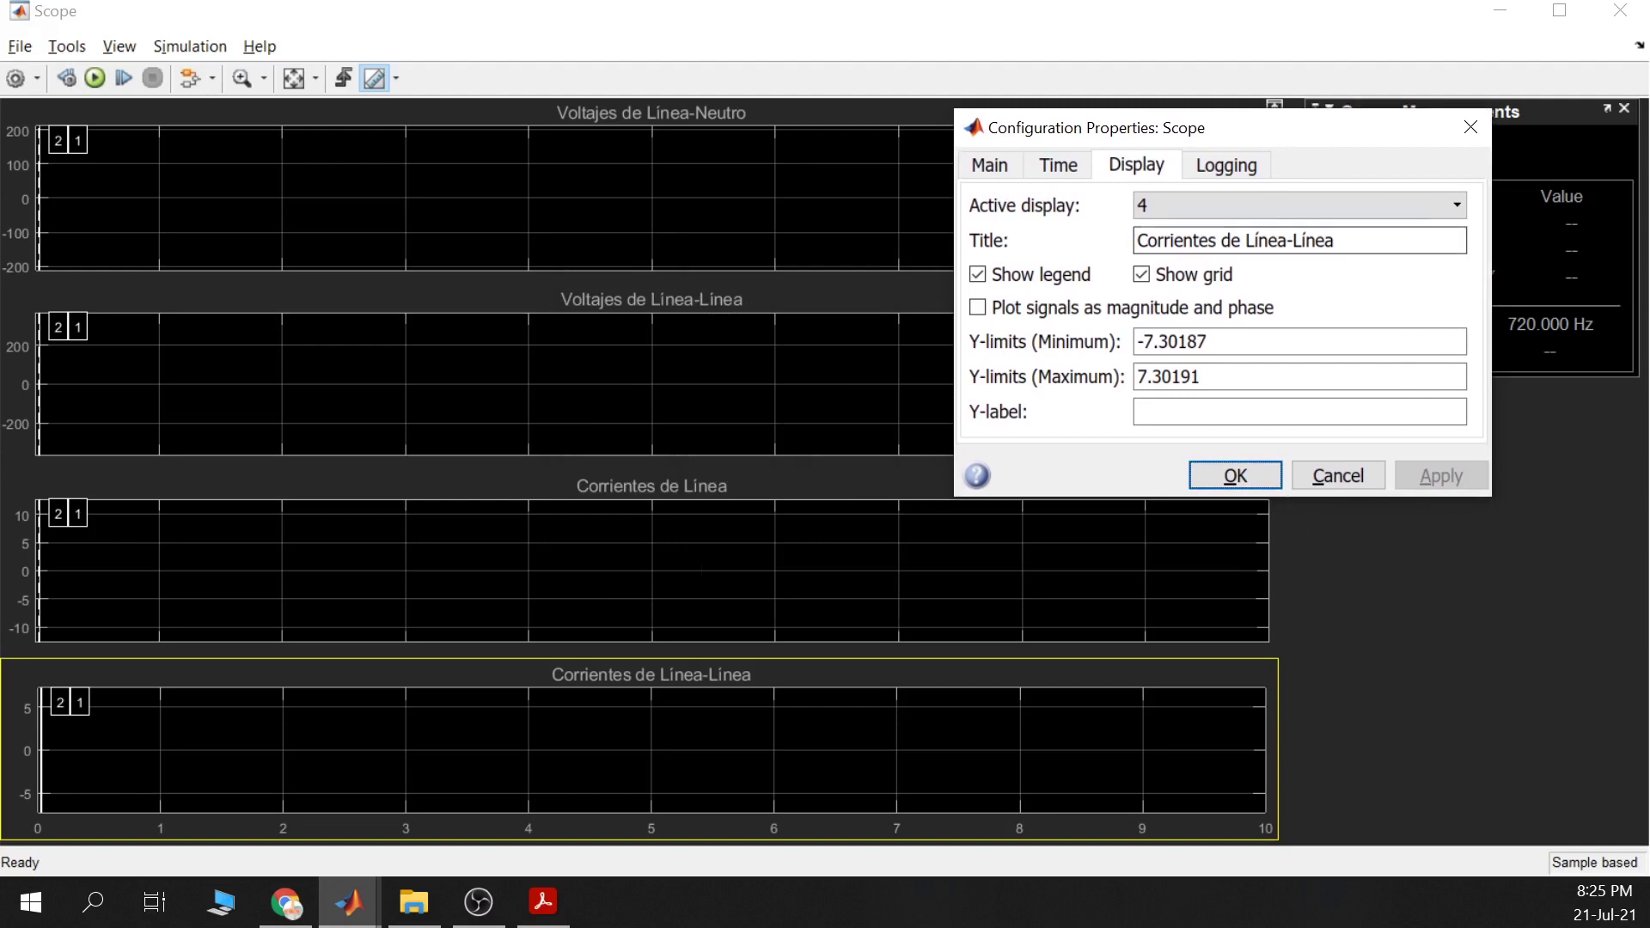
triple_click(1332, 241)
left_click_drag(1333, 241, 1245, 241)
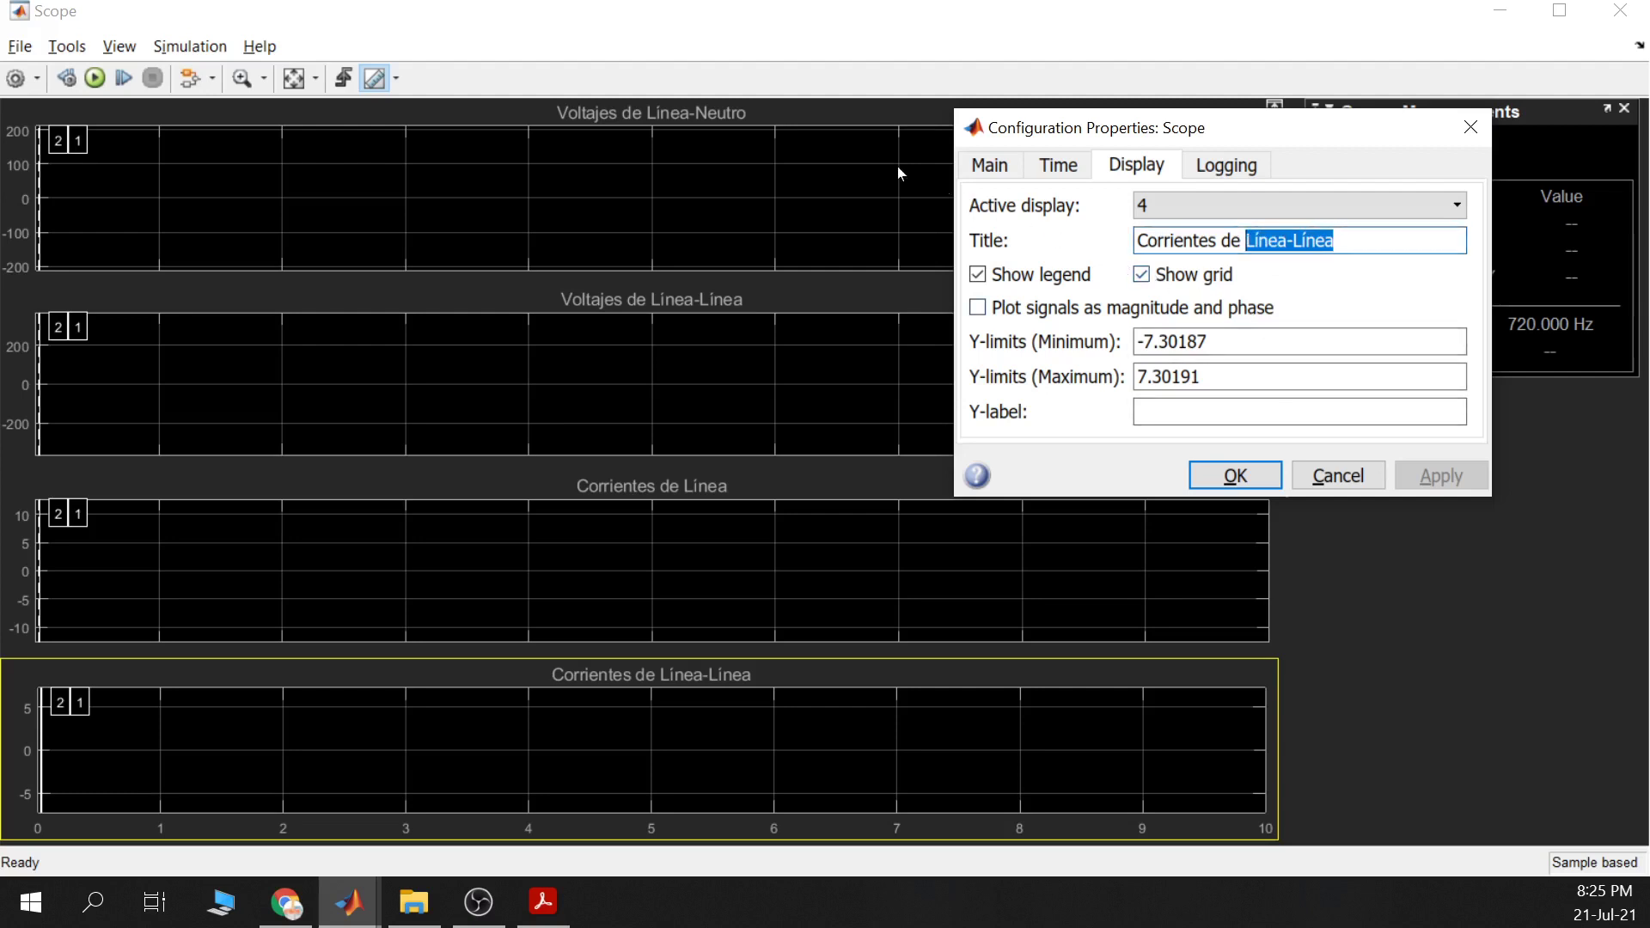
type("FAS")
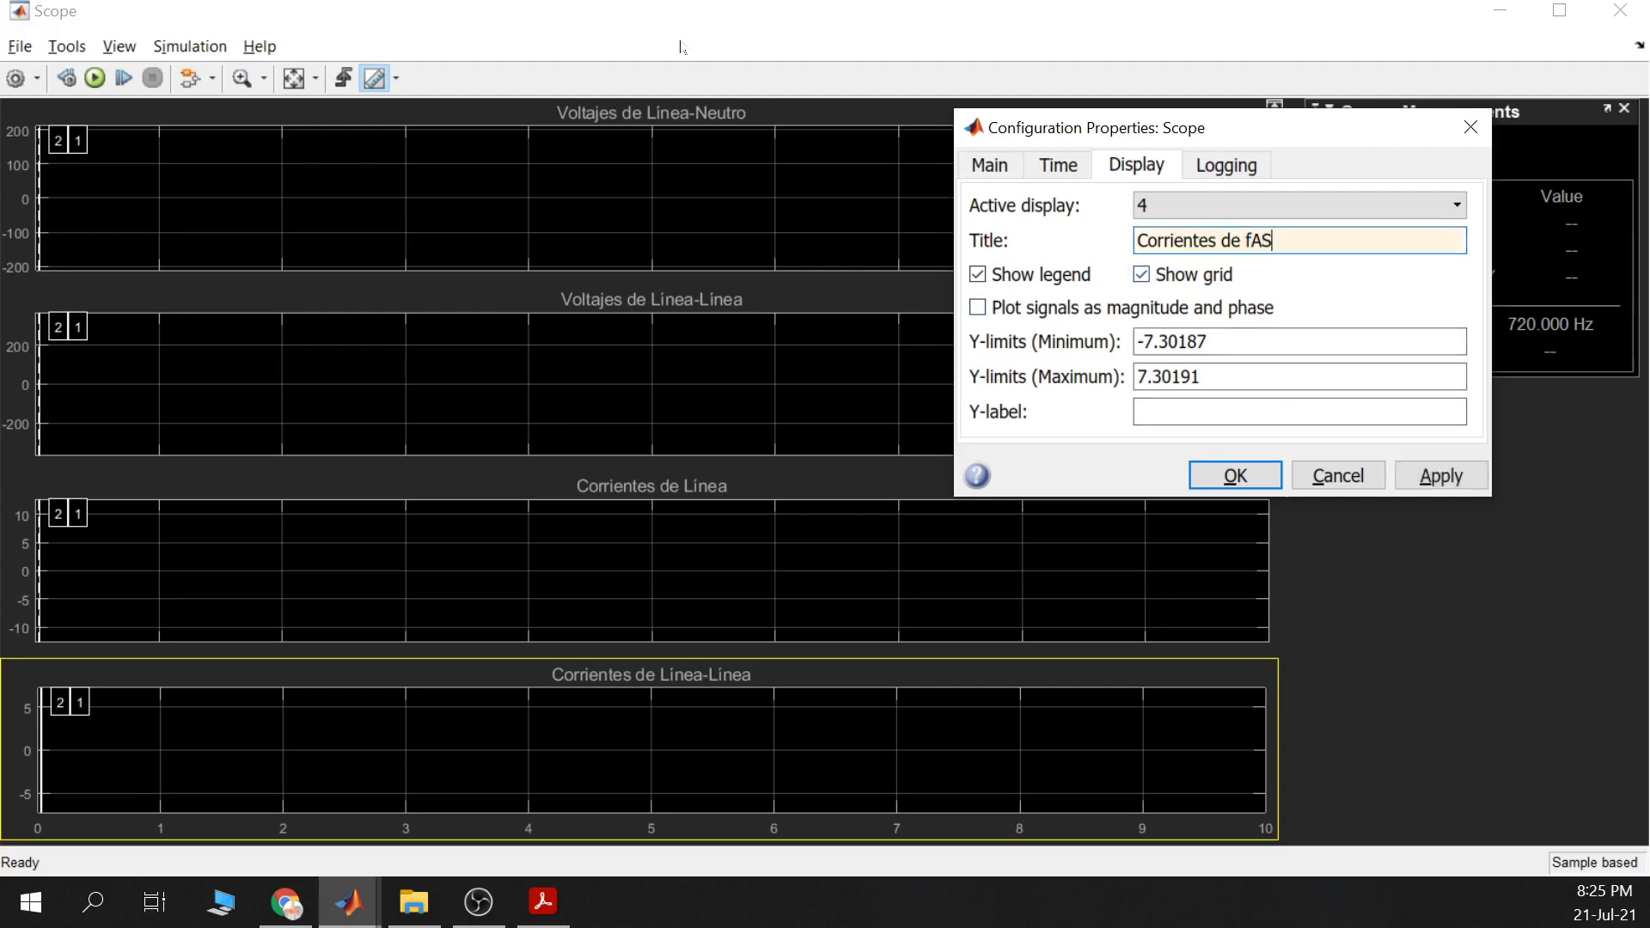
key("BackSpace")
key("BackSpace")
key("BackSpace")
type("Fase")
left_click(1452, 469)
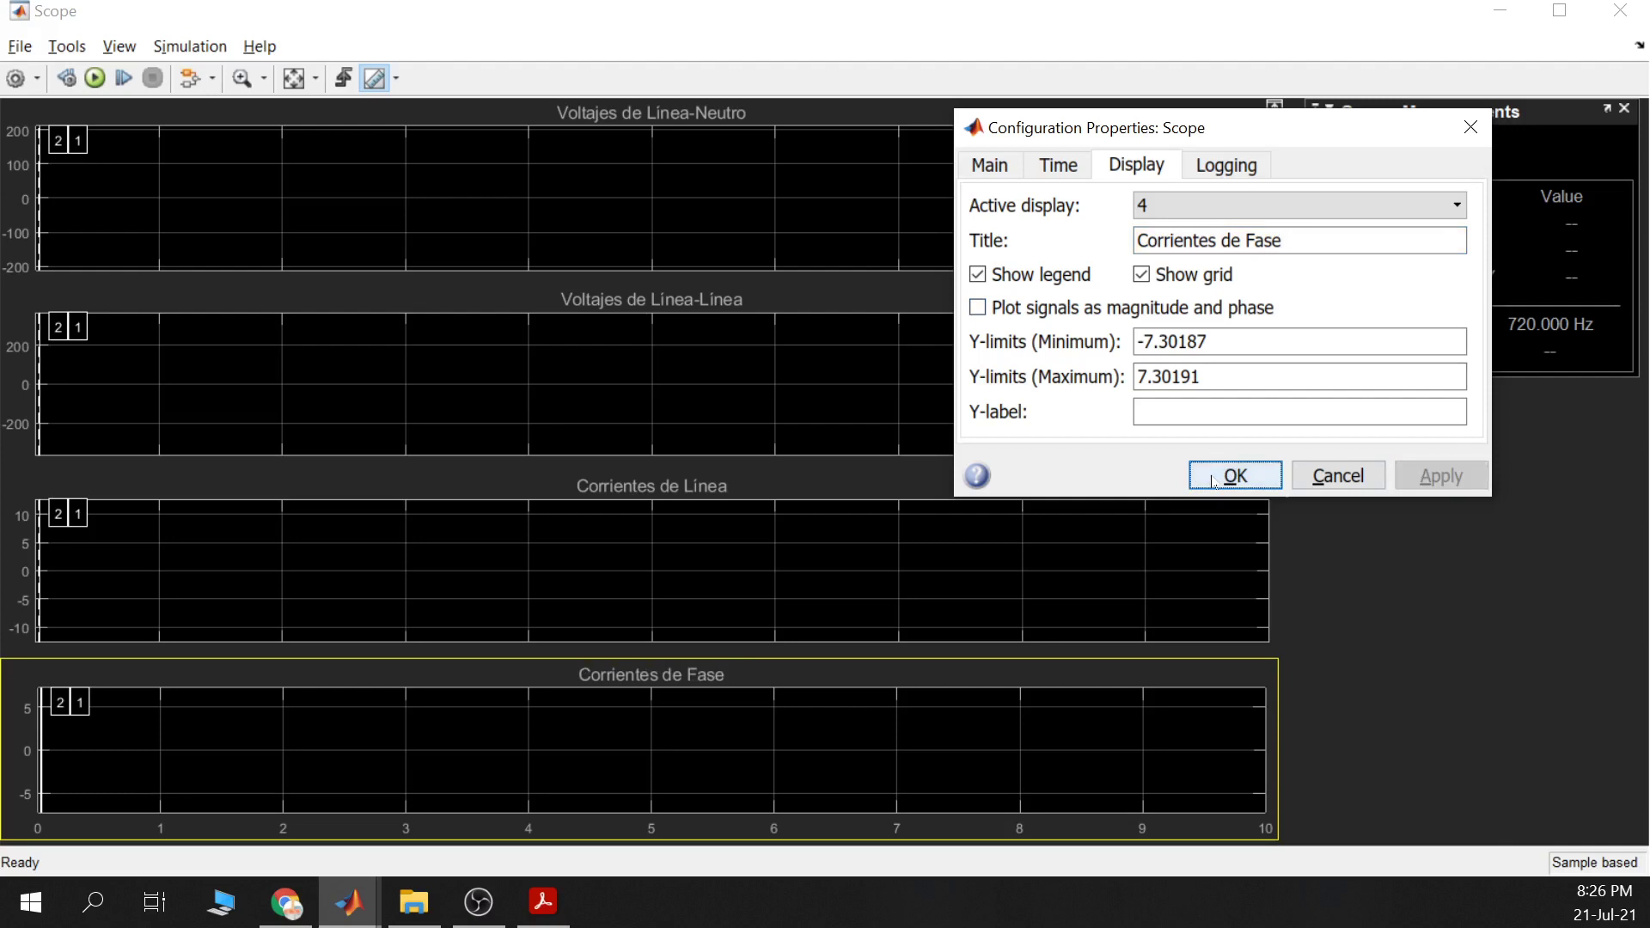
left_click(1235, 475)
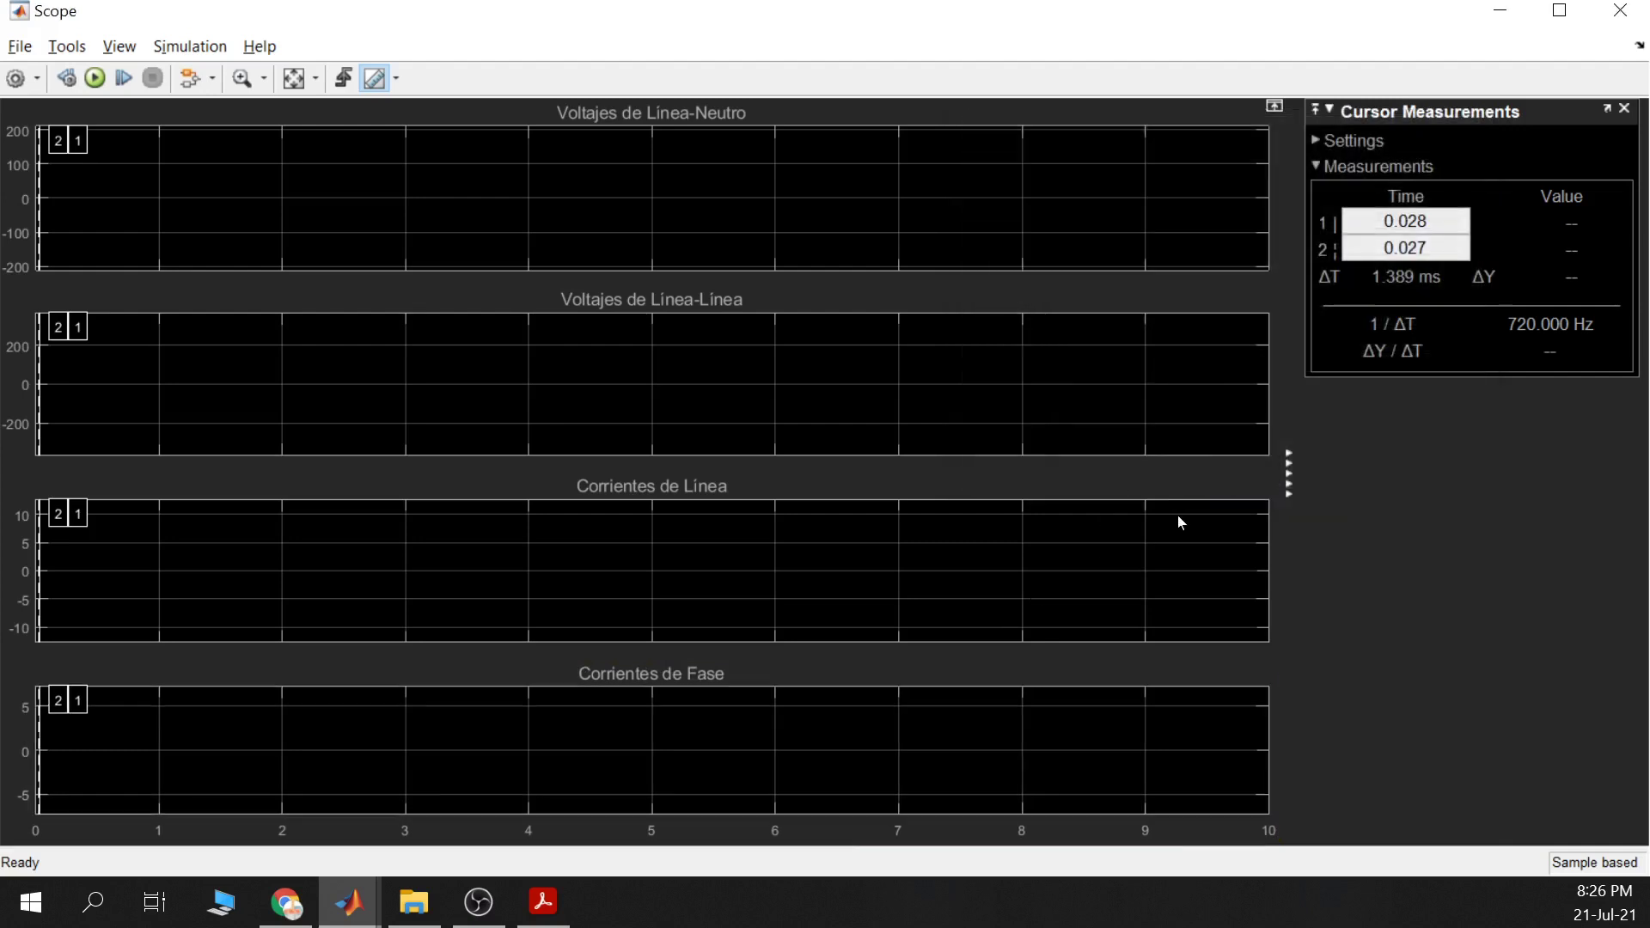
Return to the EXP2 model and inspect the fundamental frequency parameter of phase B's line-current RMS block
left_click(1501, 10)
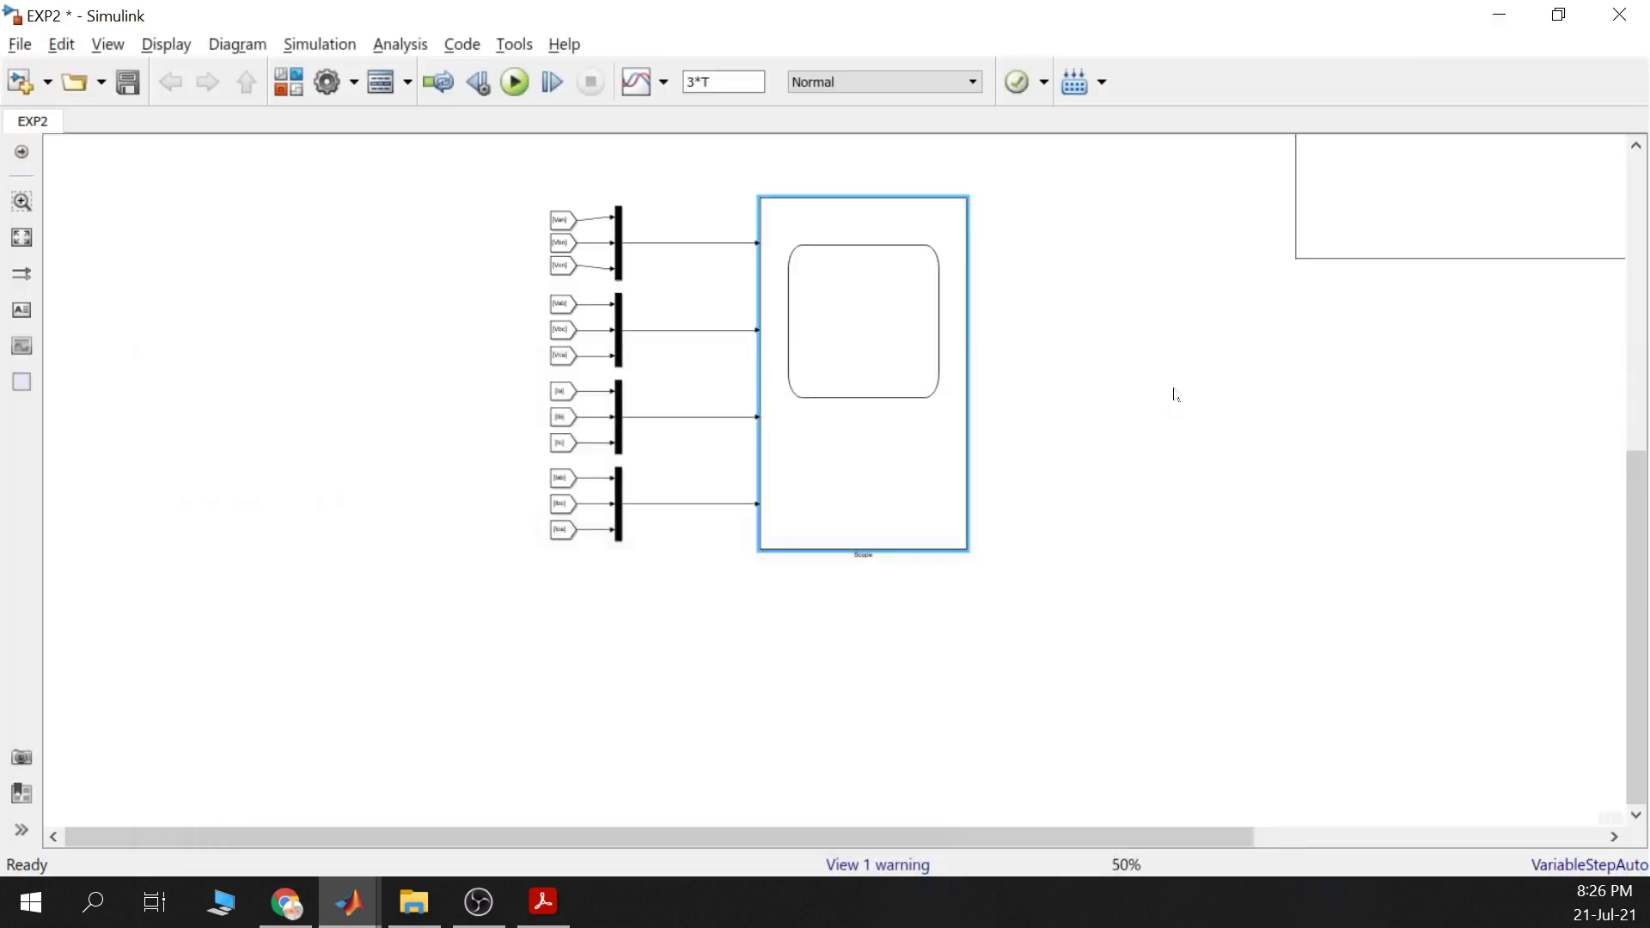
scroll(1197, 357, "down", 3)
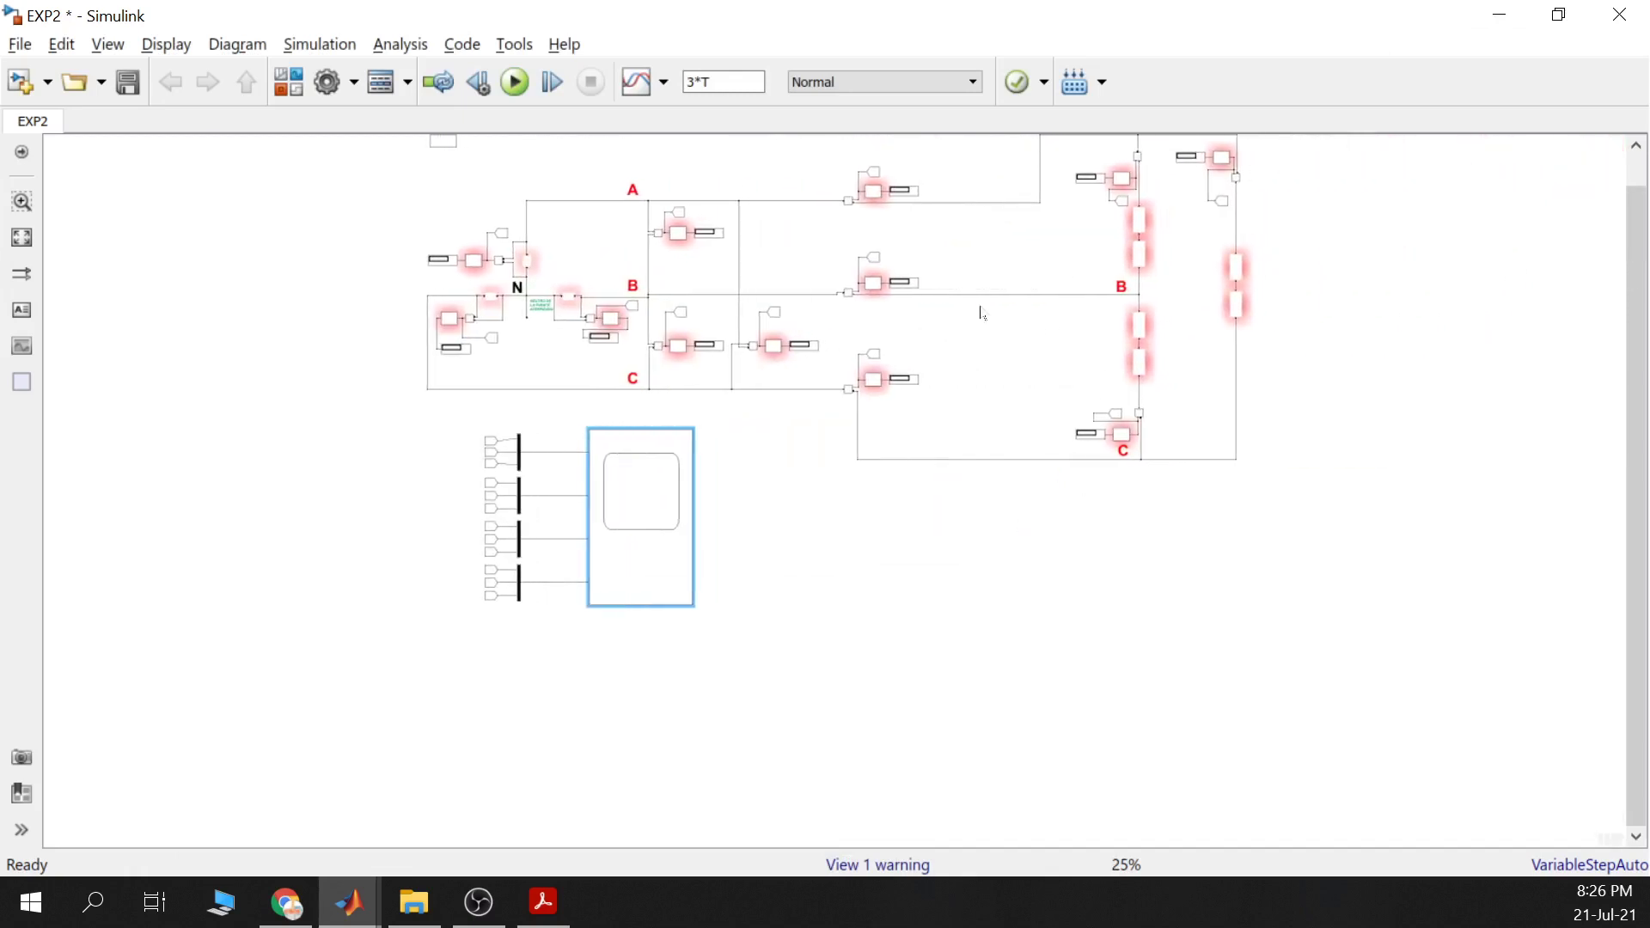
scroll(997, 365, "up", 2)
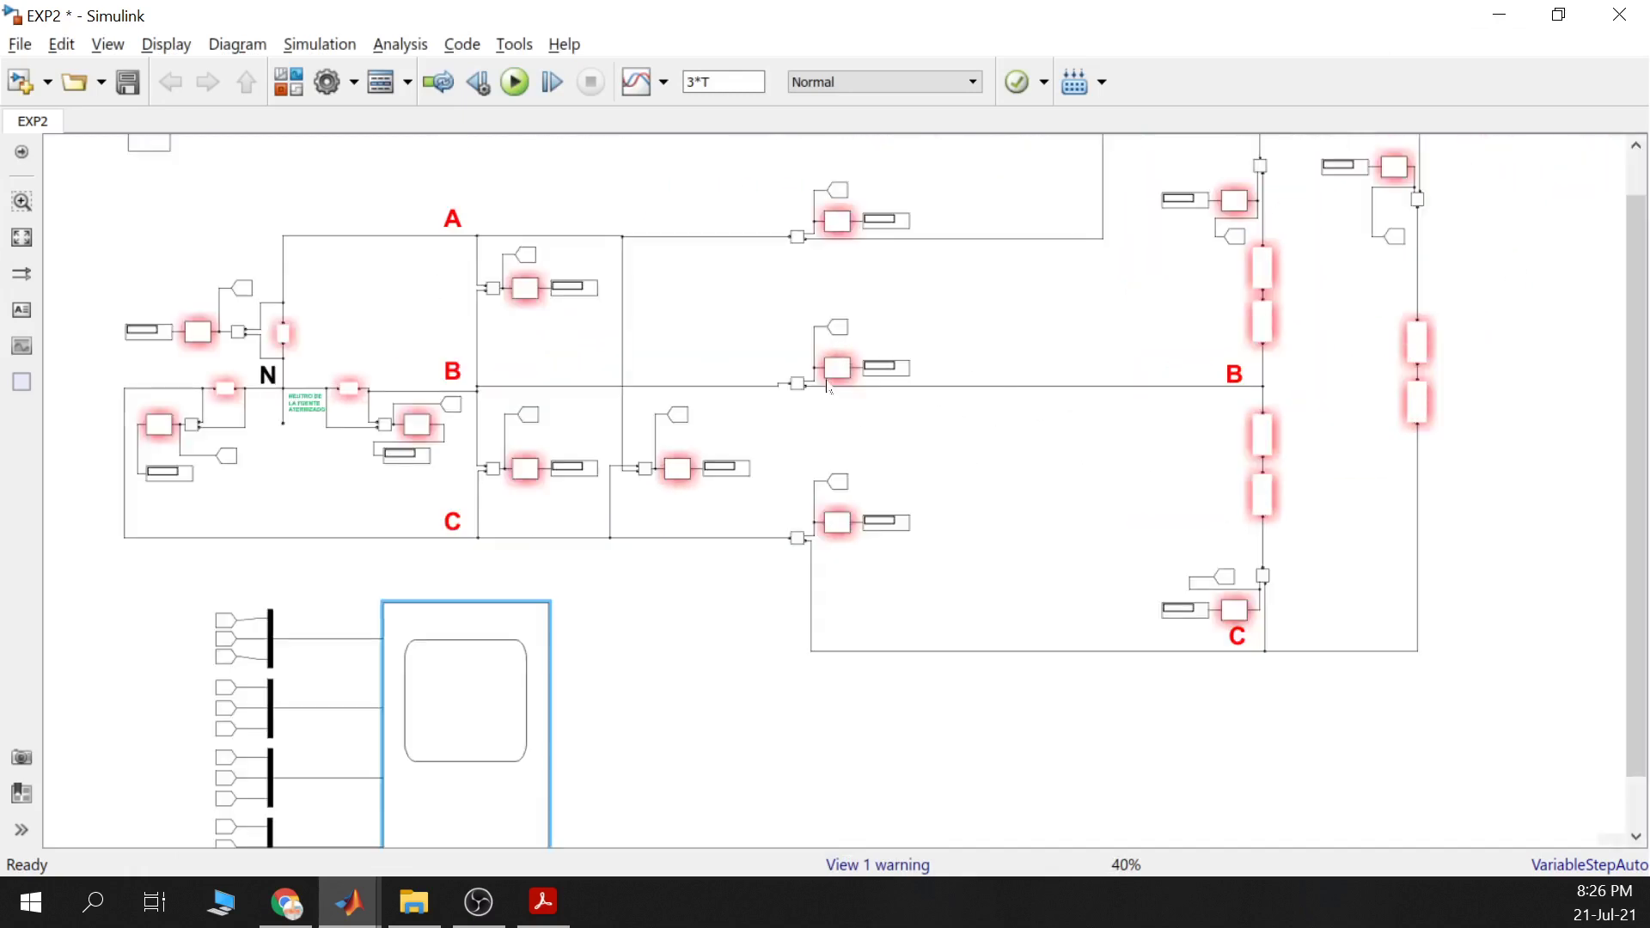
scroll(828, 387, "up", 2)
left_click(841, 368)
double_click(841, 368)
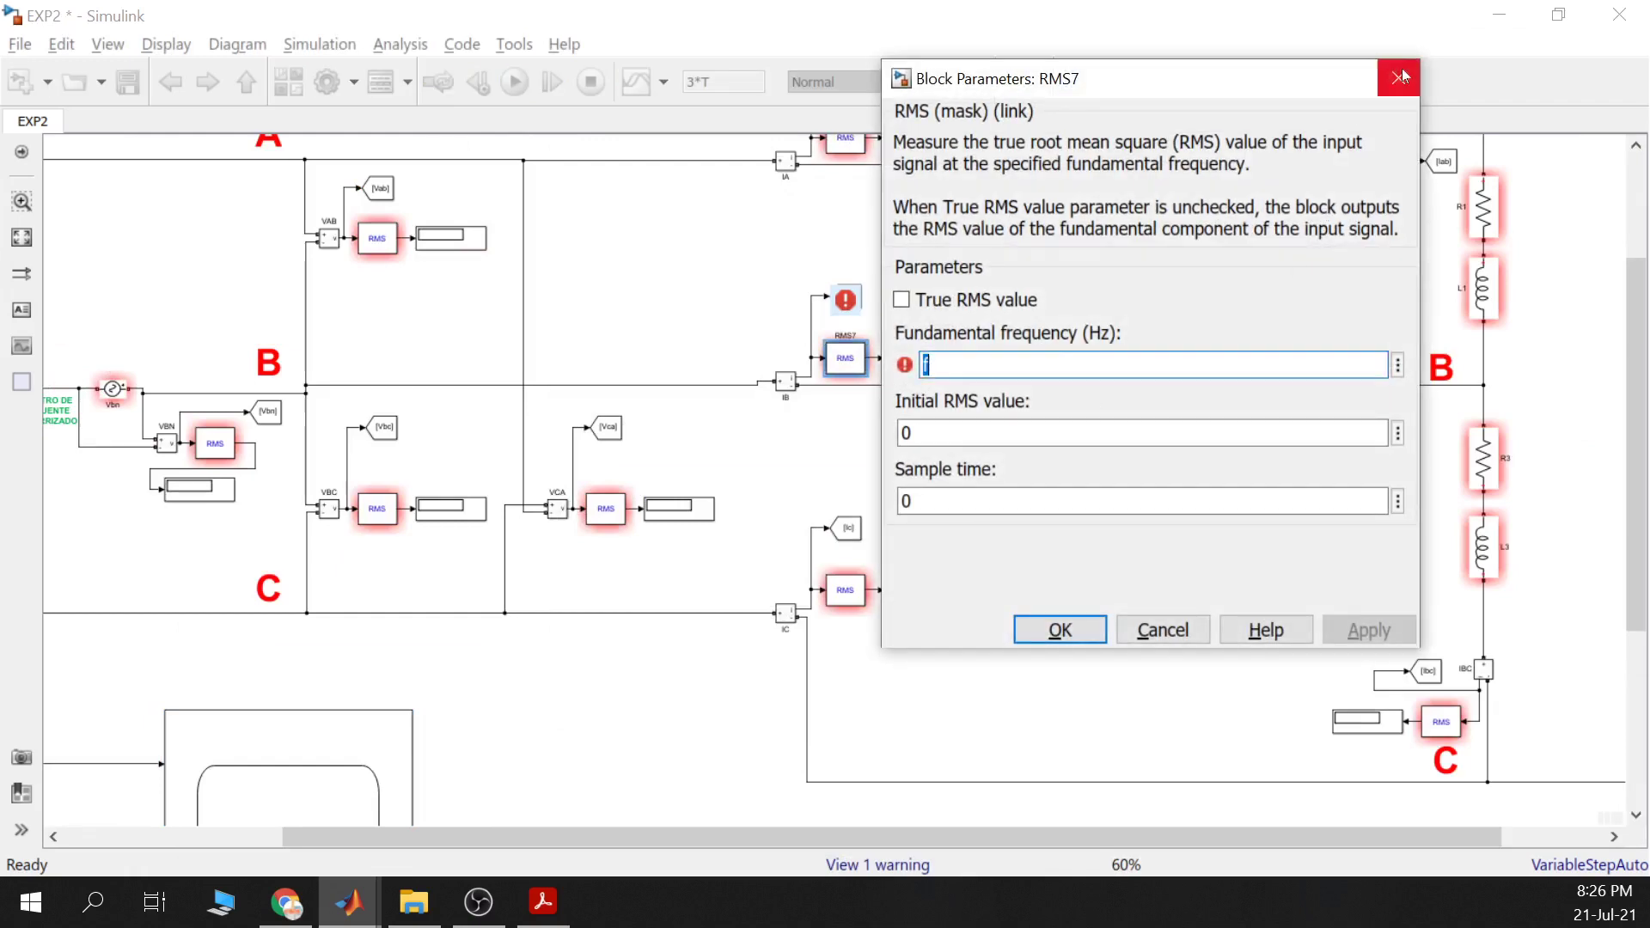
left_click(1396, 78)
Bring up the Experimento 2 script, highlight its clear all and clc lines, and check MATLAB's workspace
scroll(946, 532, "down", 2)
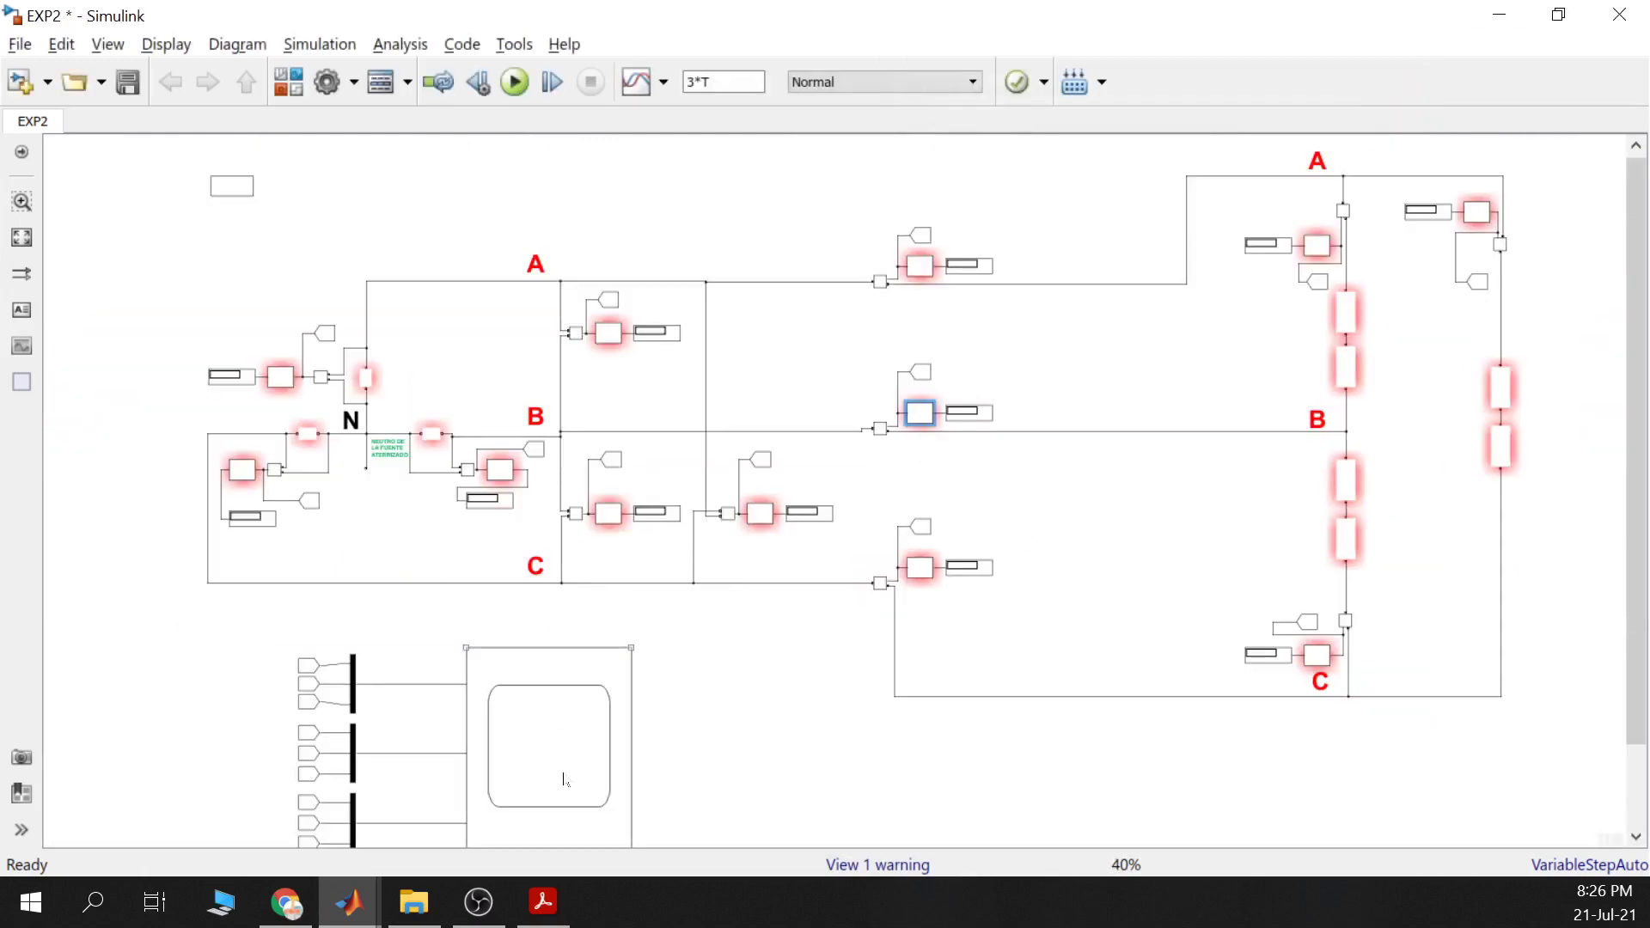
mouse_move(349, 903)
left_click(621, 760)
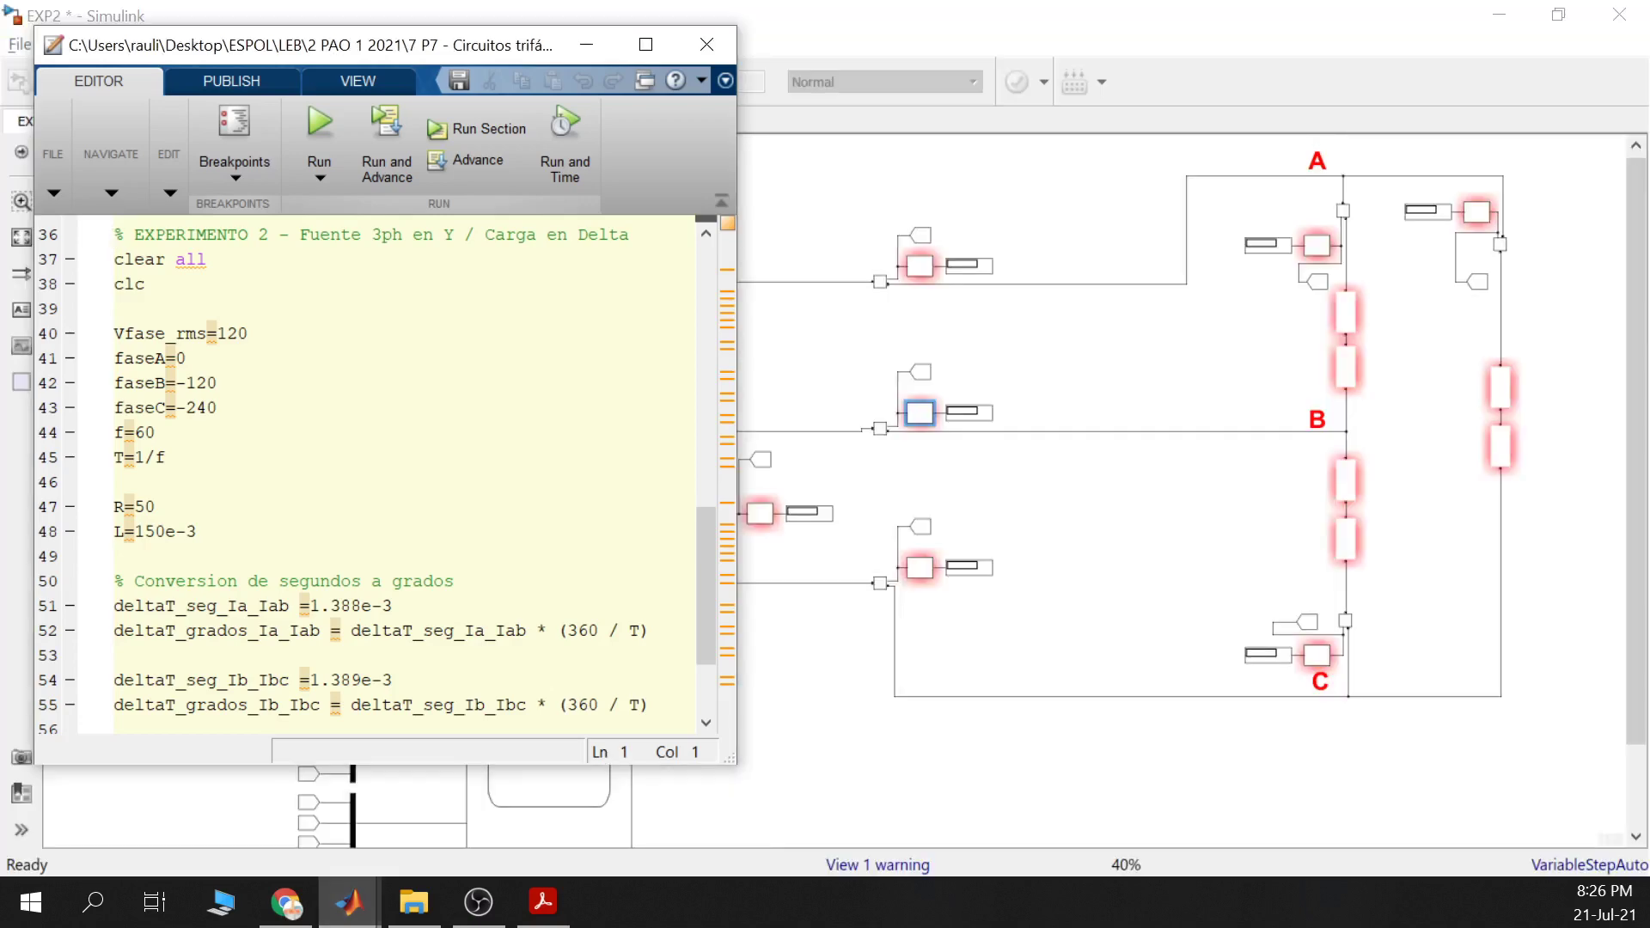
left_click_drag(114, 258, 145, 284)
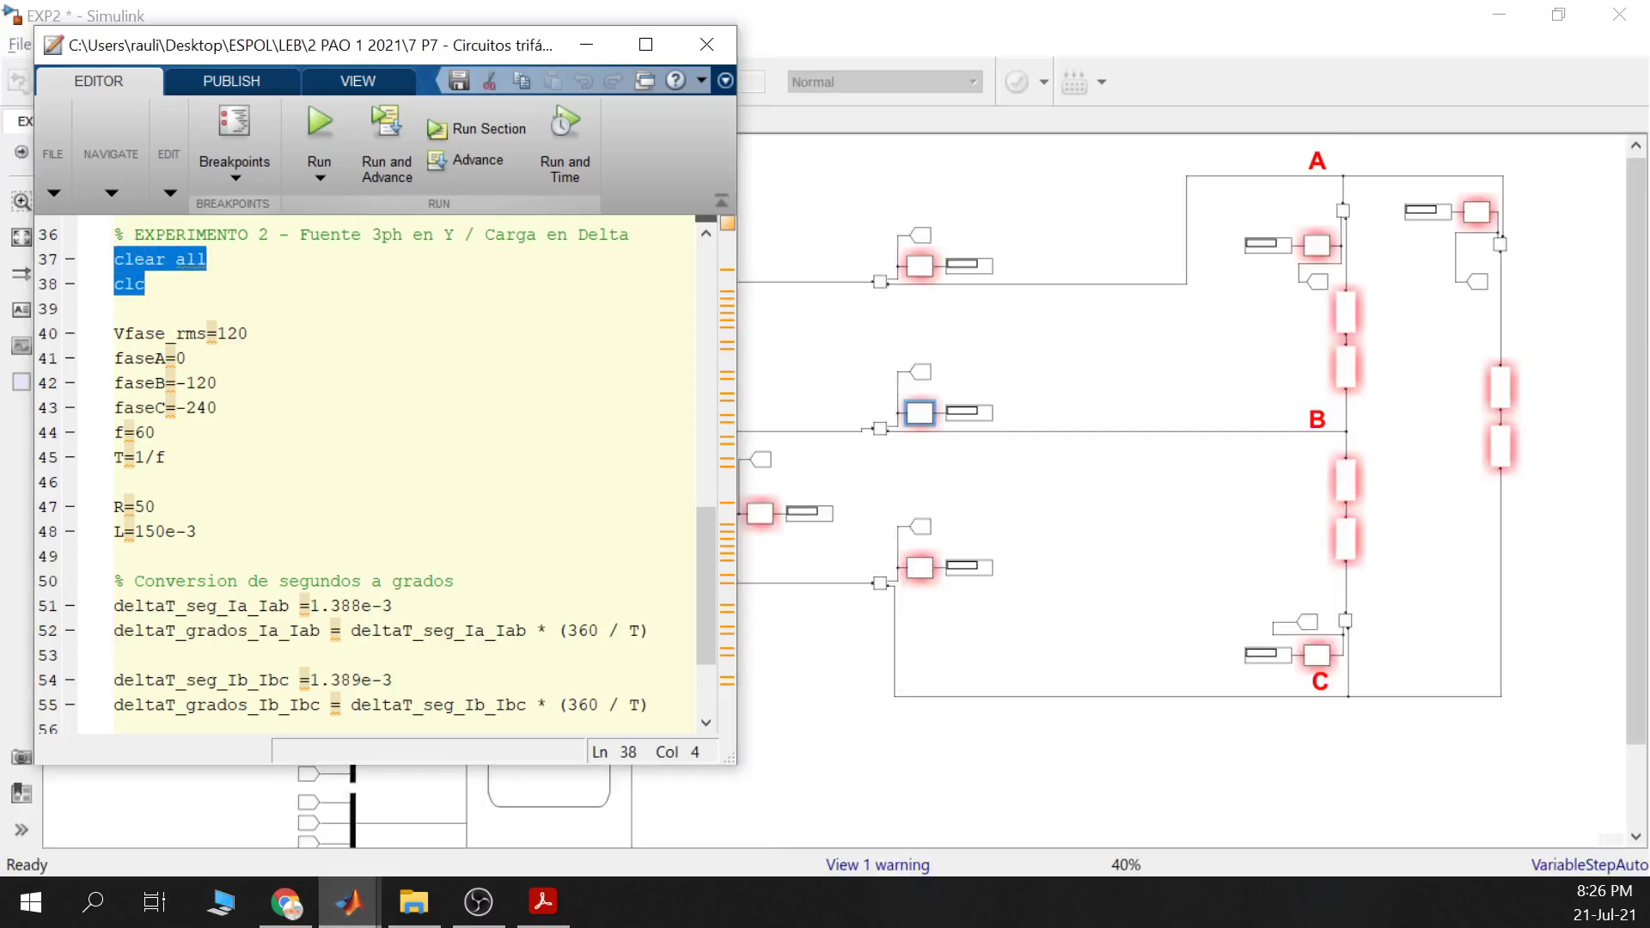
mouse_move(353, 907)
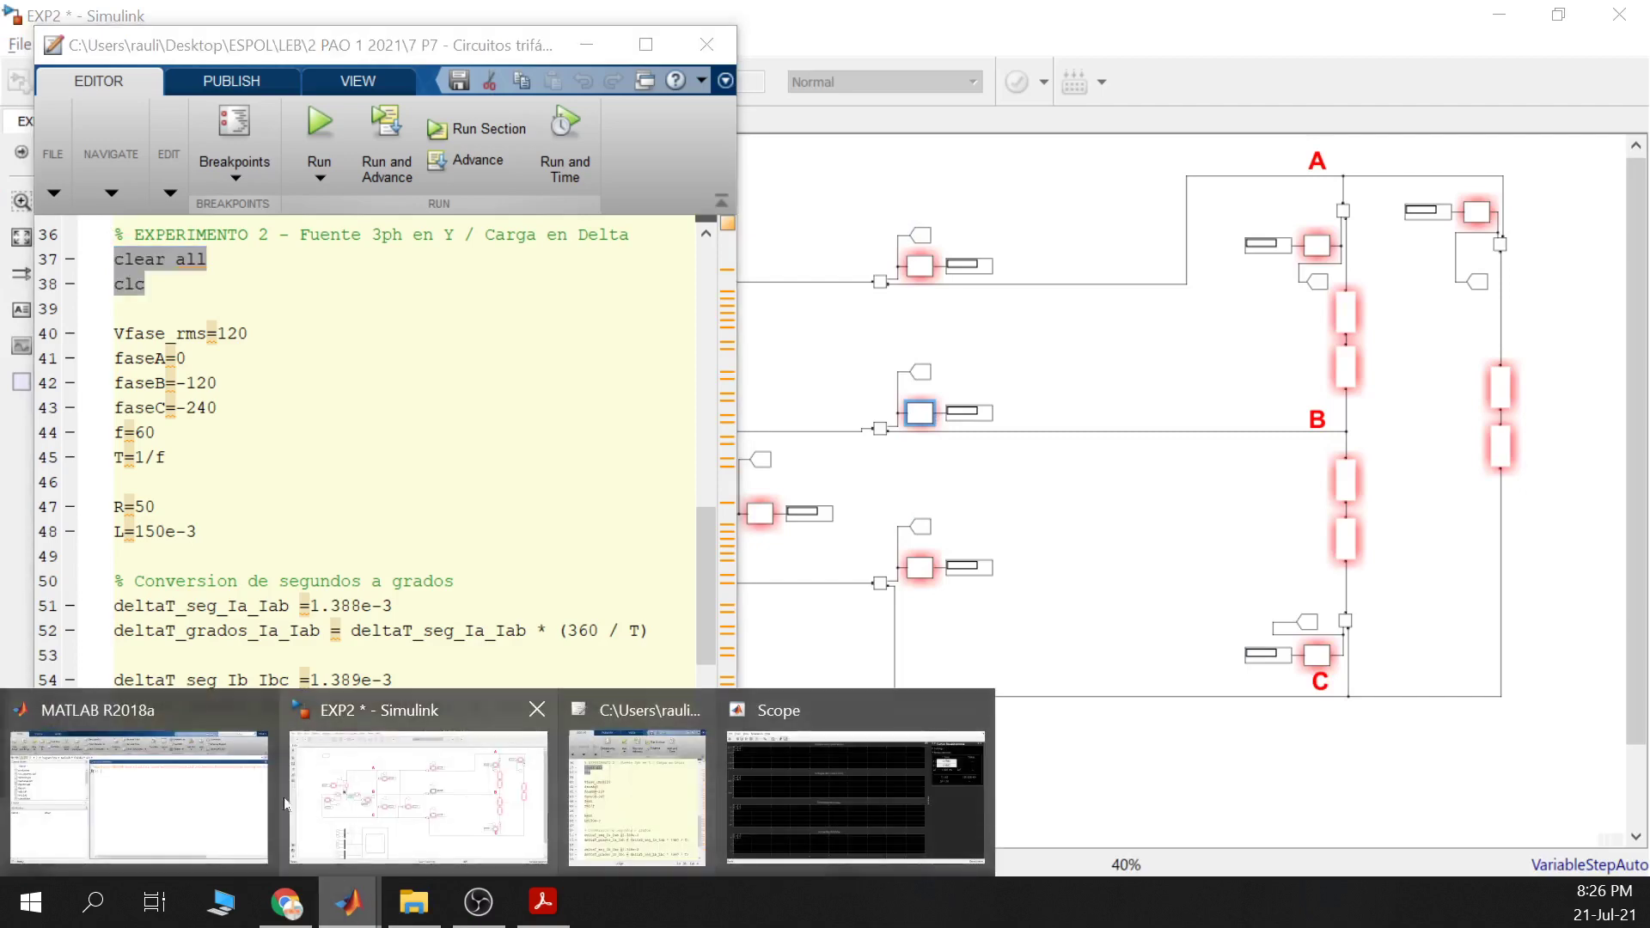
left_click(129, 799)
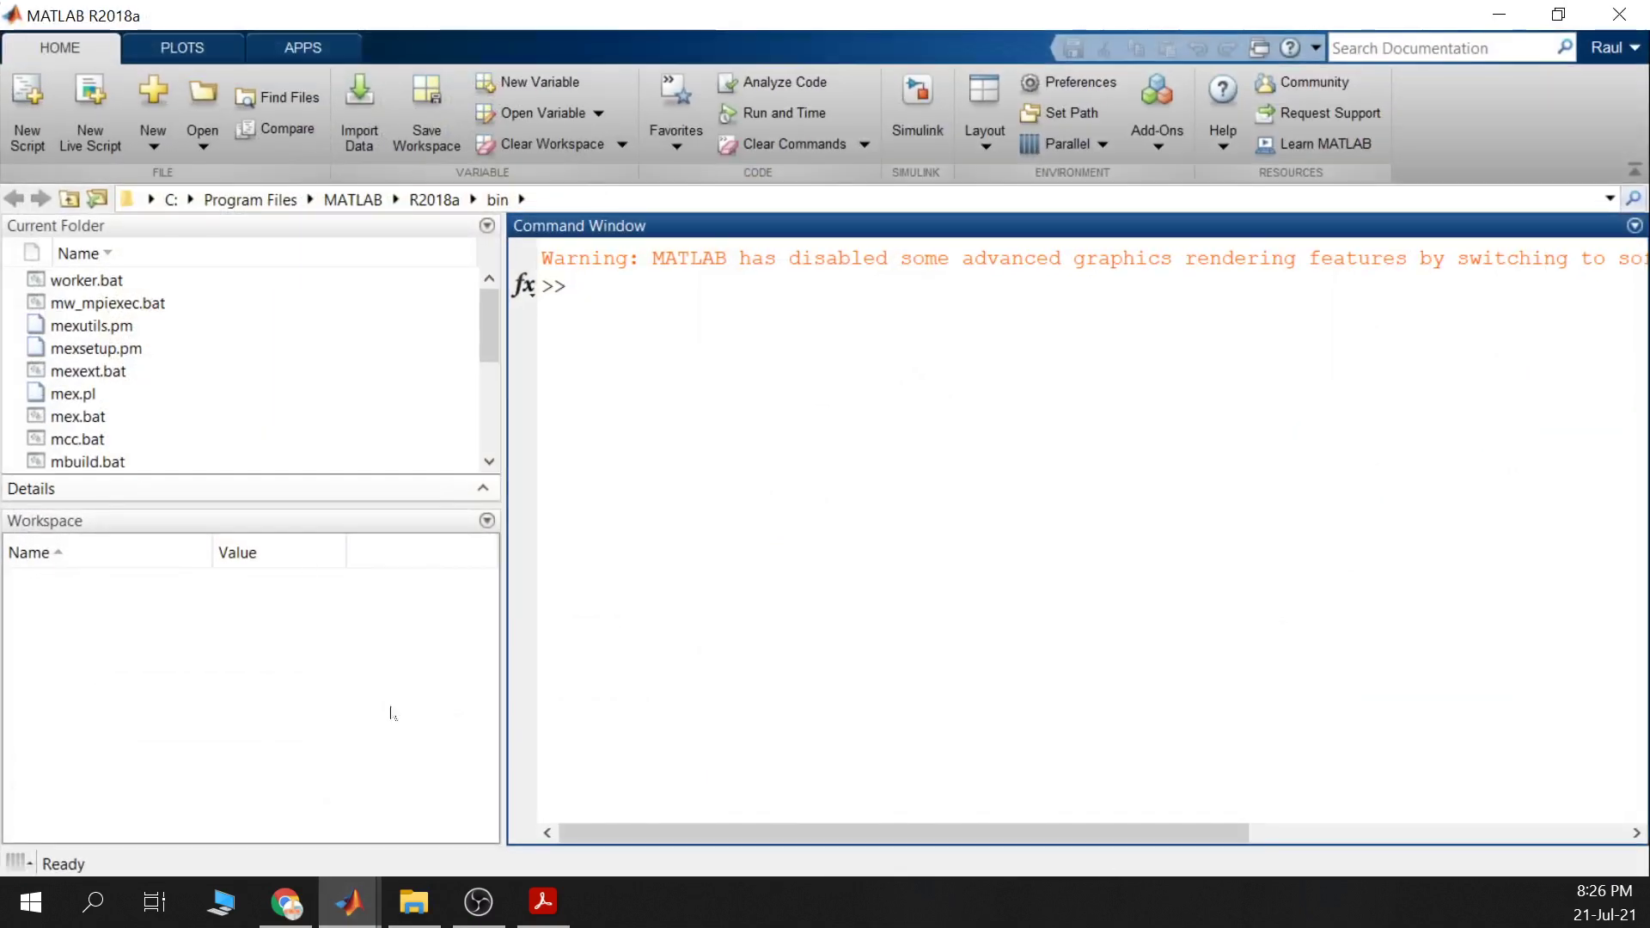
left_click(1499, 15)
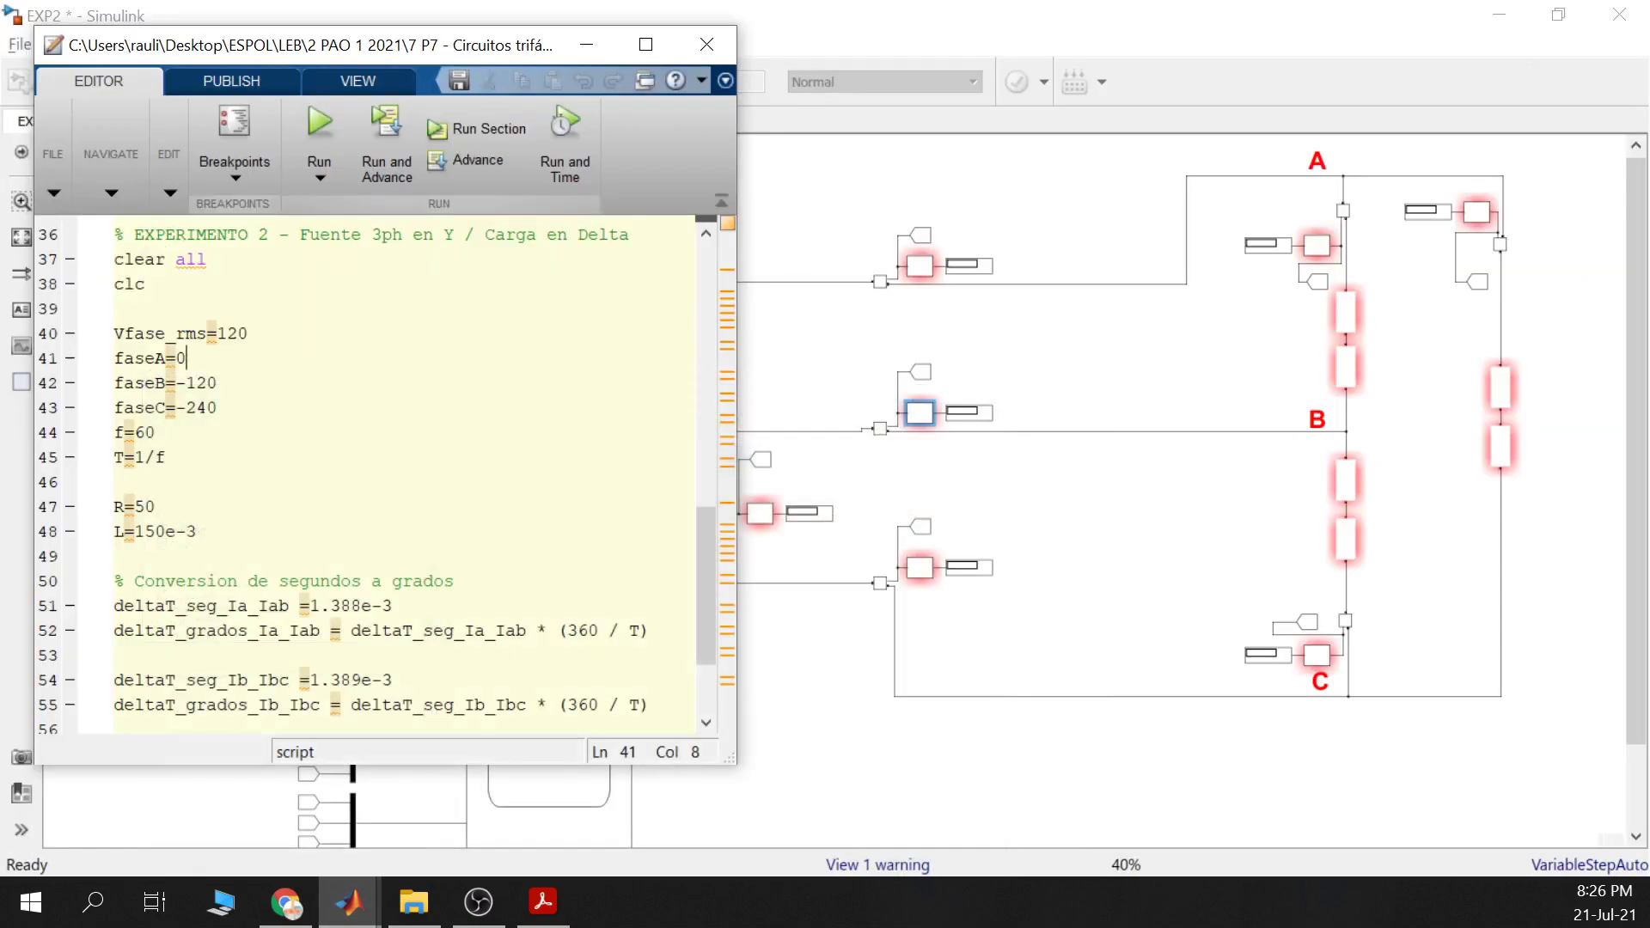
Evaluate the Experimento 2 script lines from clear all through L=150e-3 and check the variables in MATLAB's workspace
left_click_drag(113, 258, 114, 556)
left_click(147, 284)
left_click(146, 284)
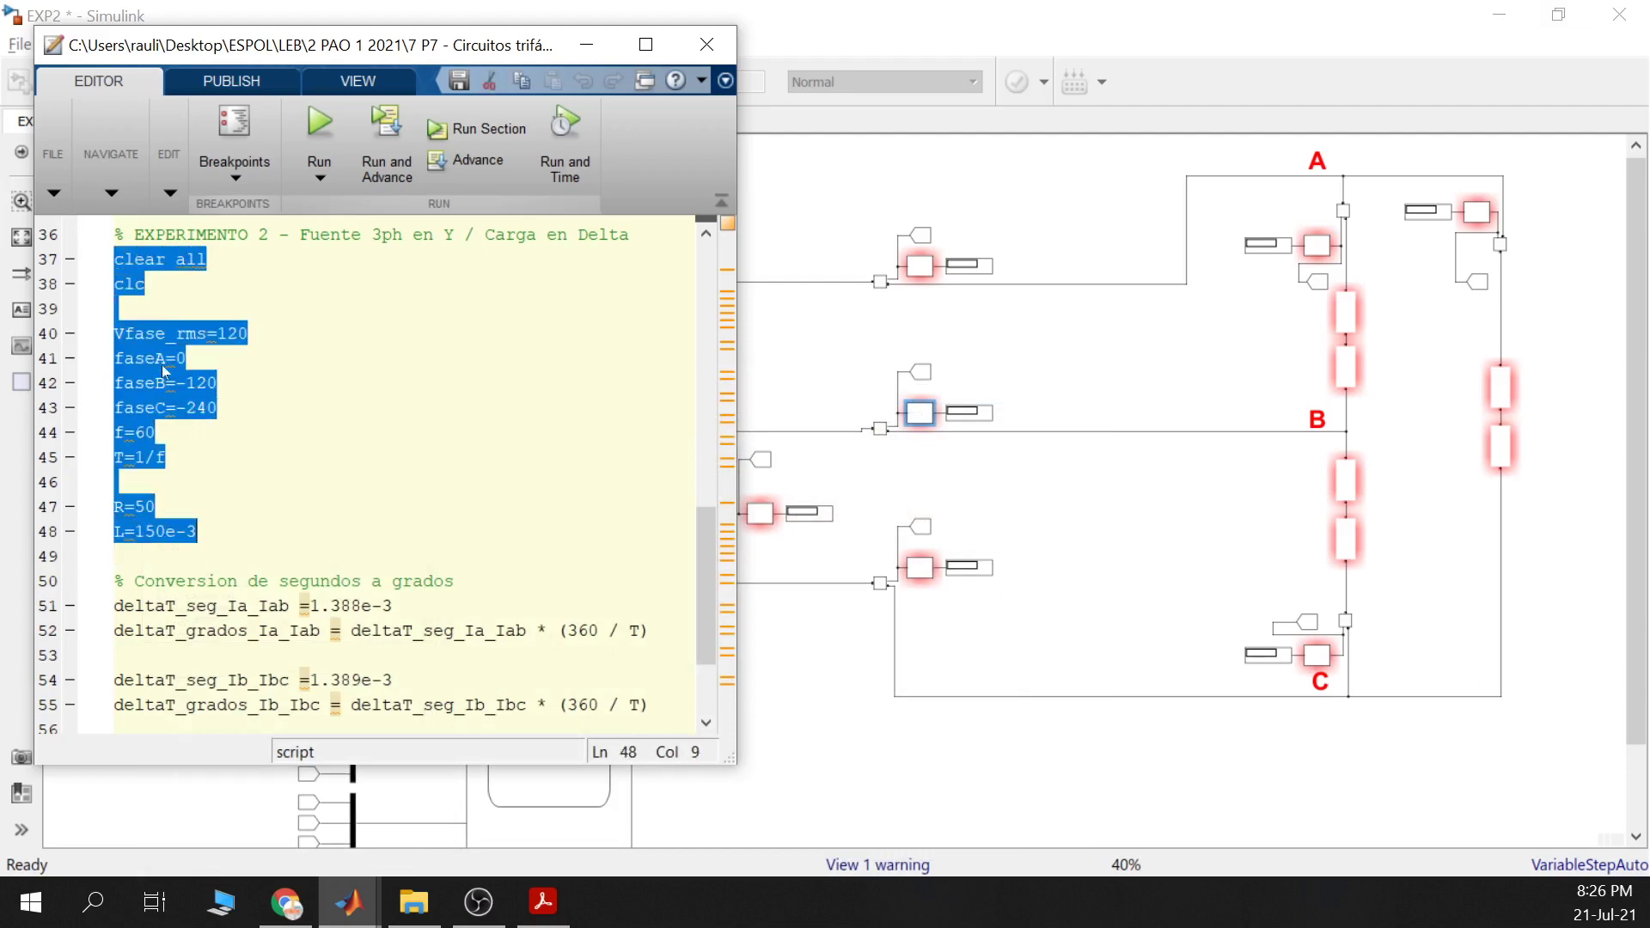
right_click(163, 375)
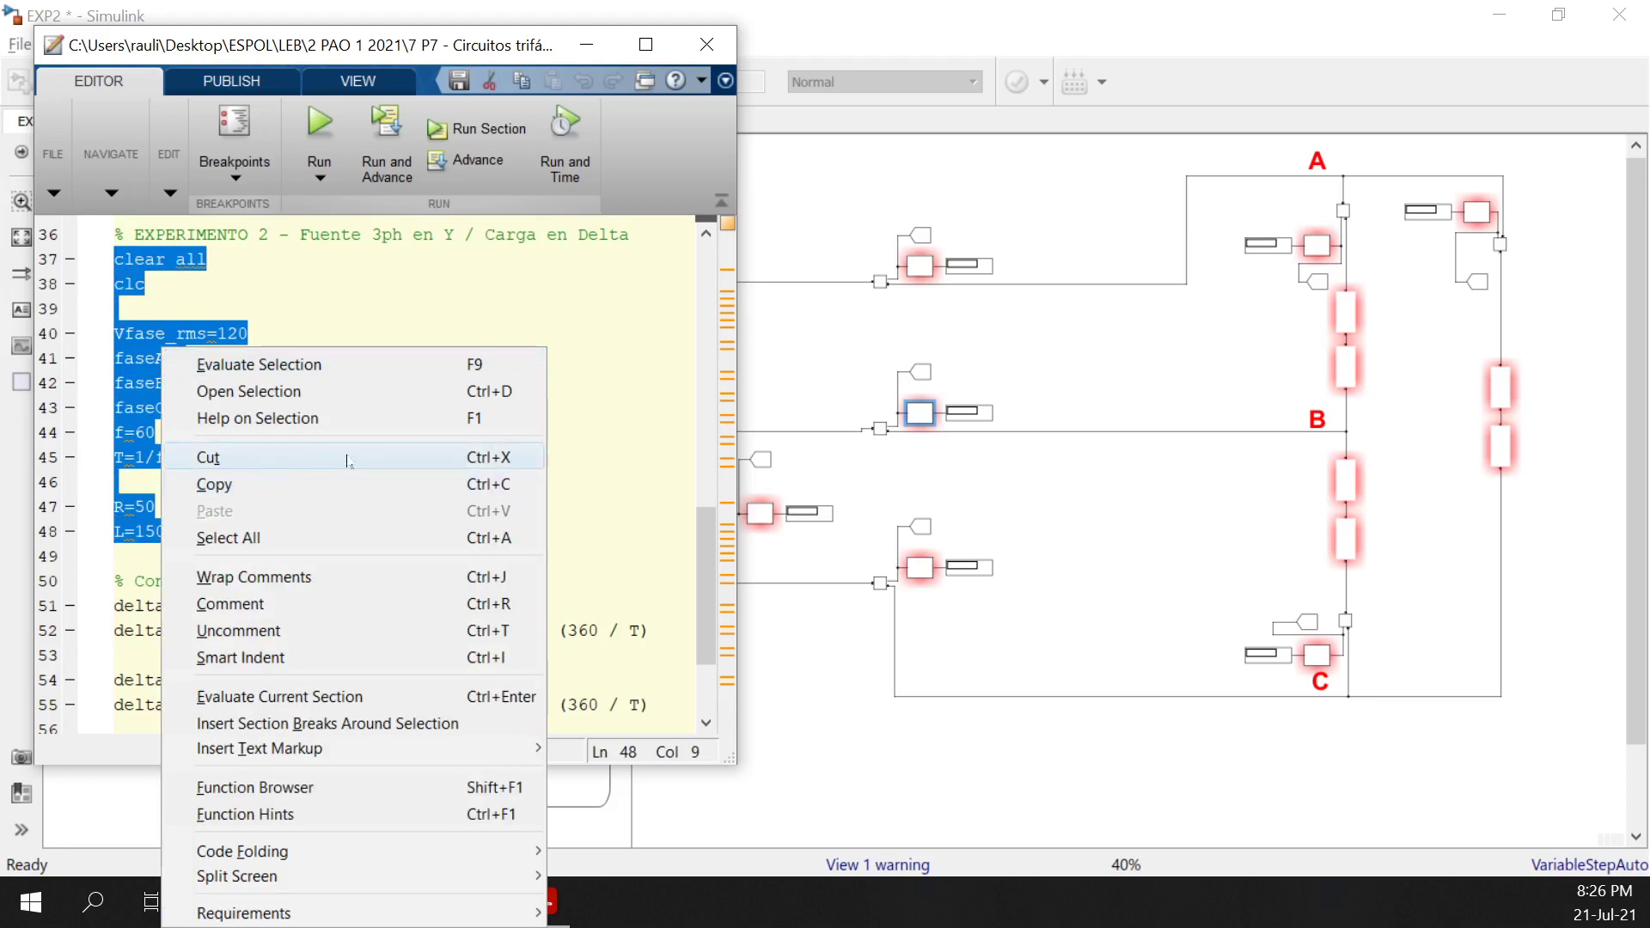
left_click(393, 367)
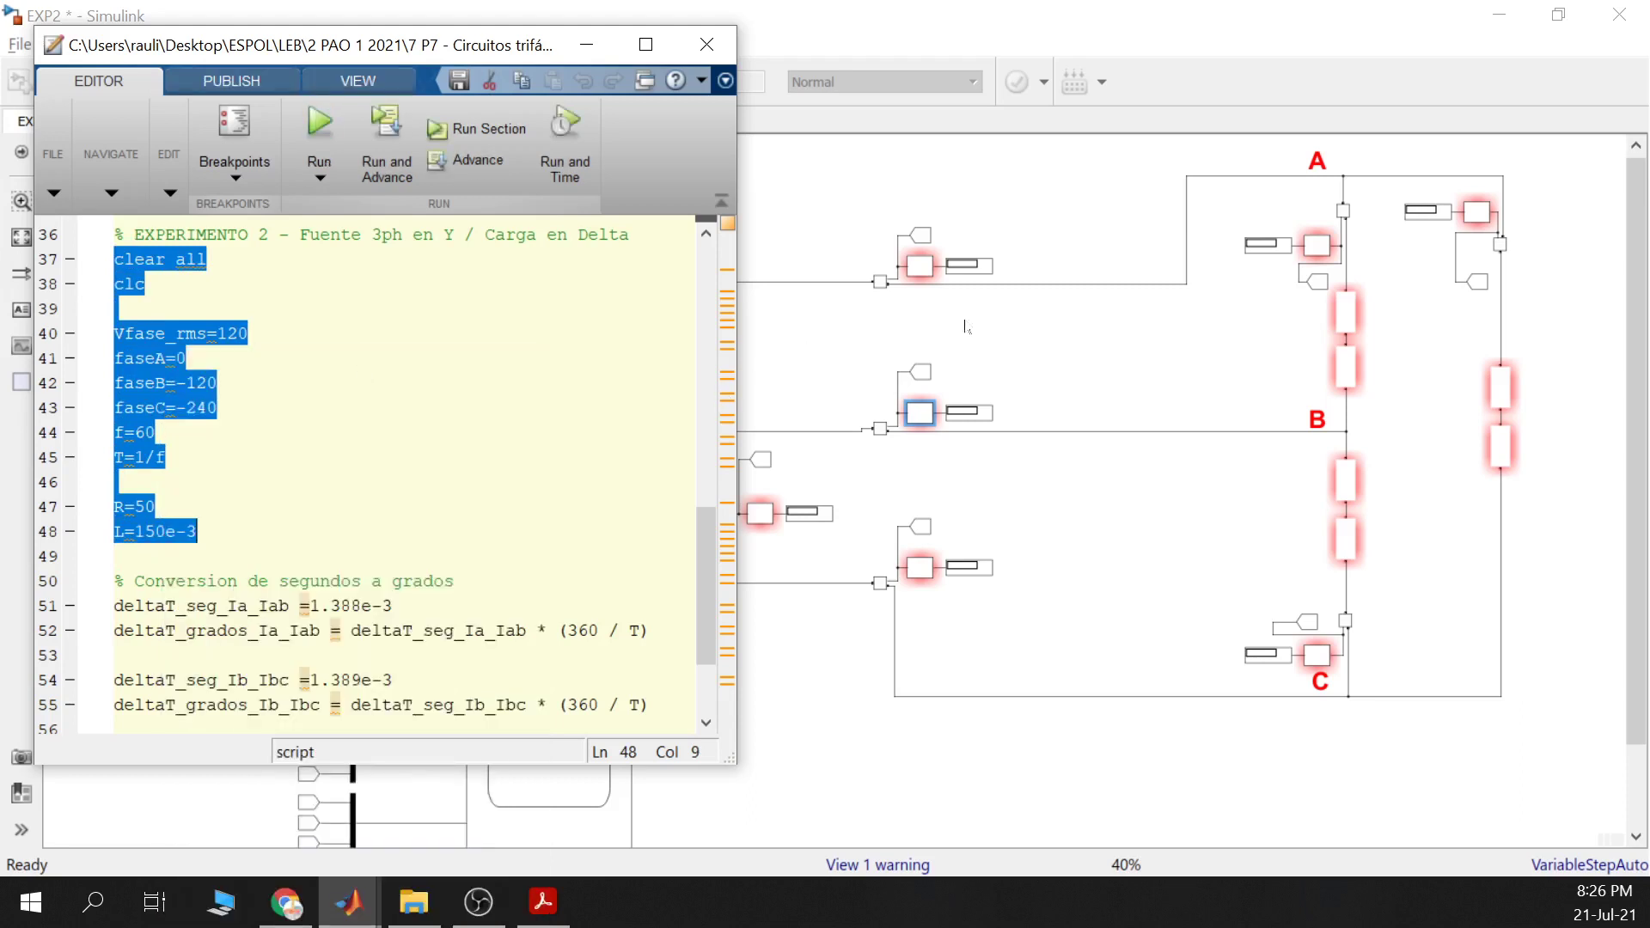
left_click(348, 902)
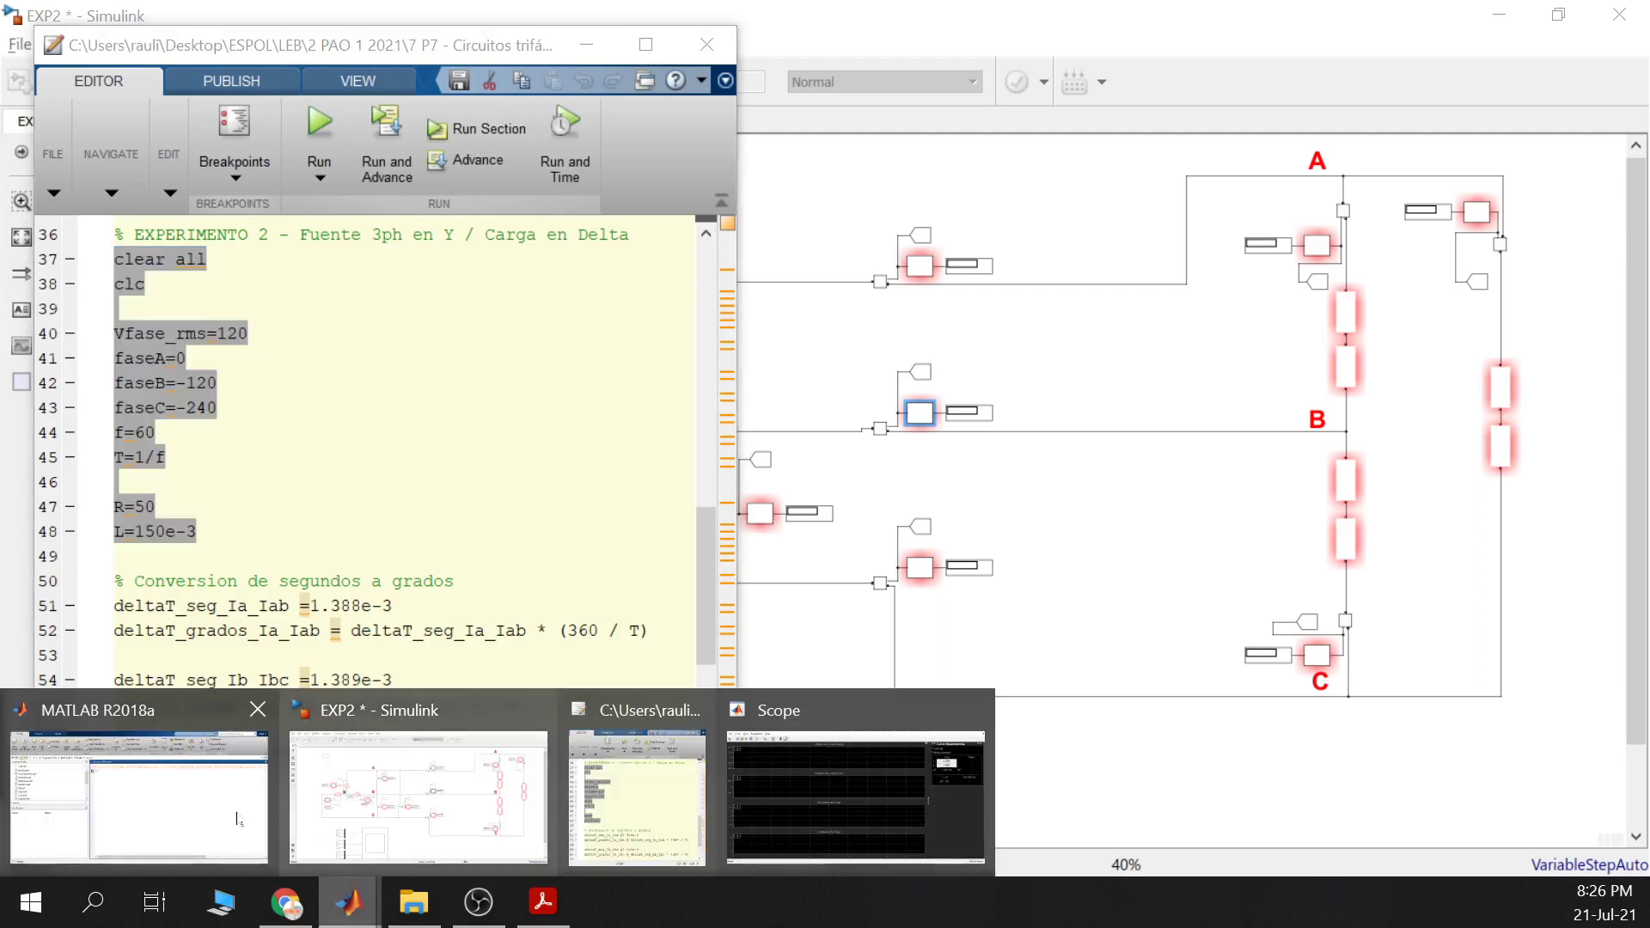
left_click(238, 819)
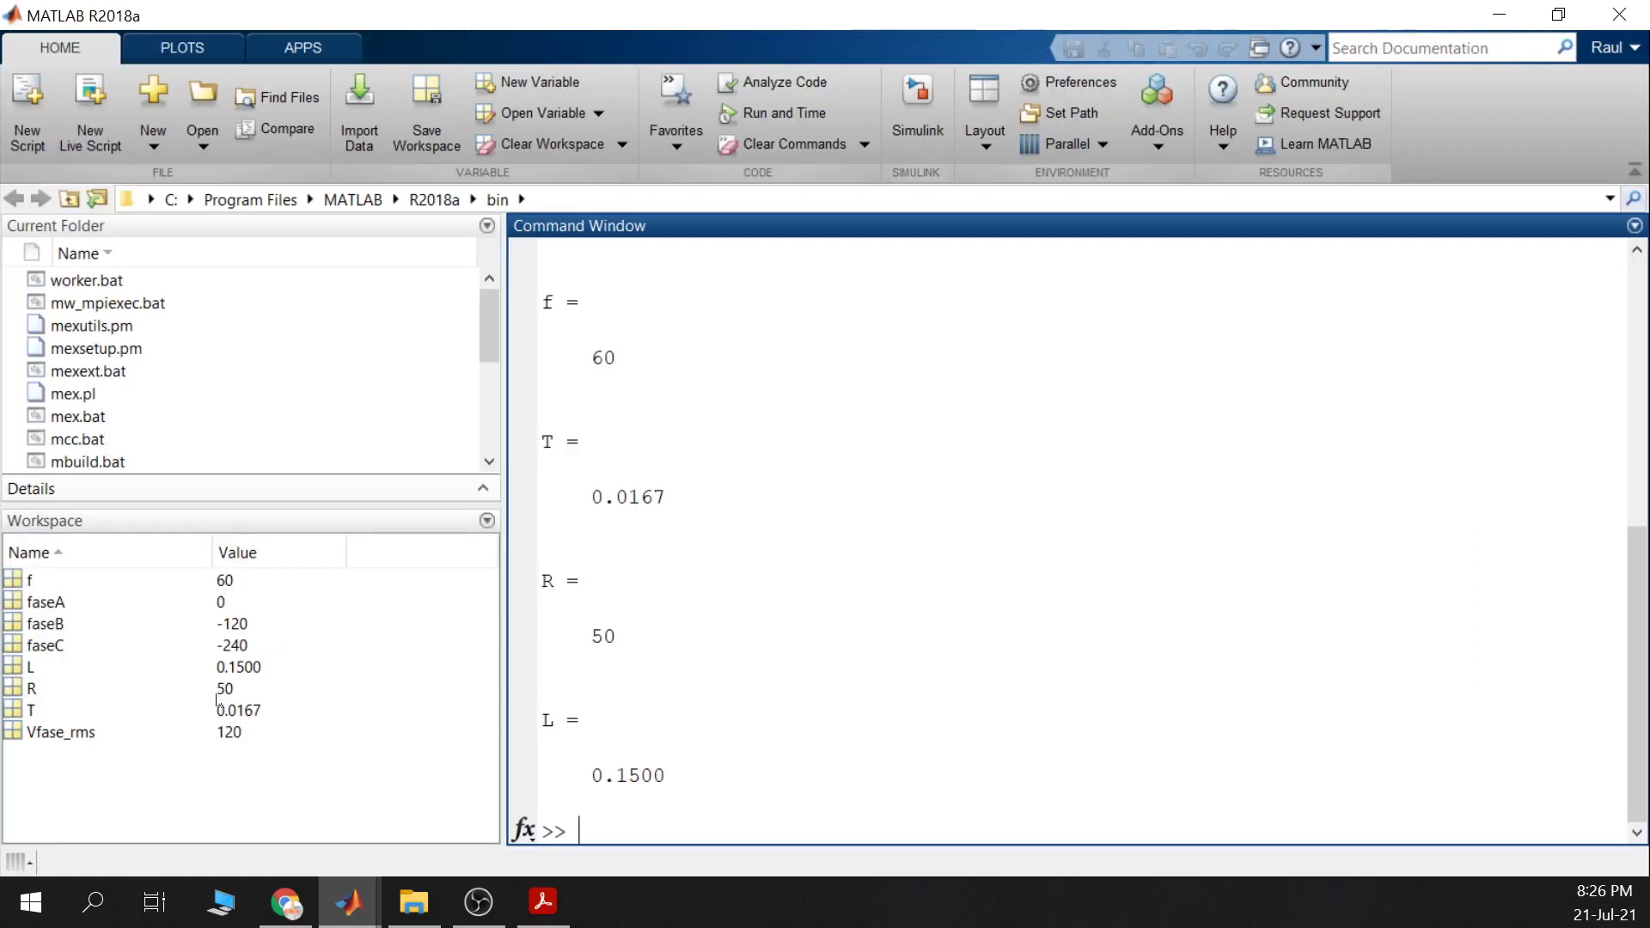
left_click(1500, 19)
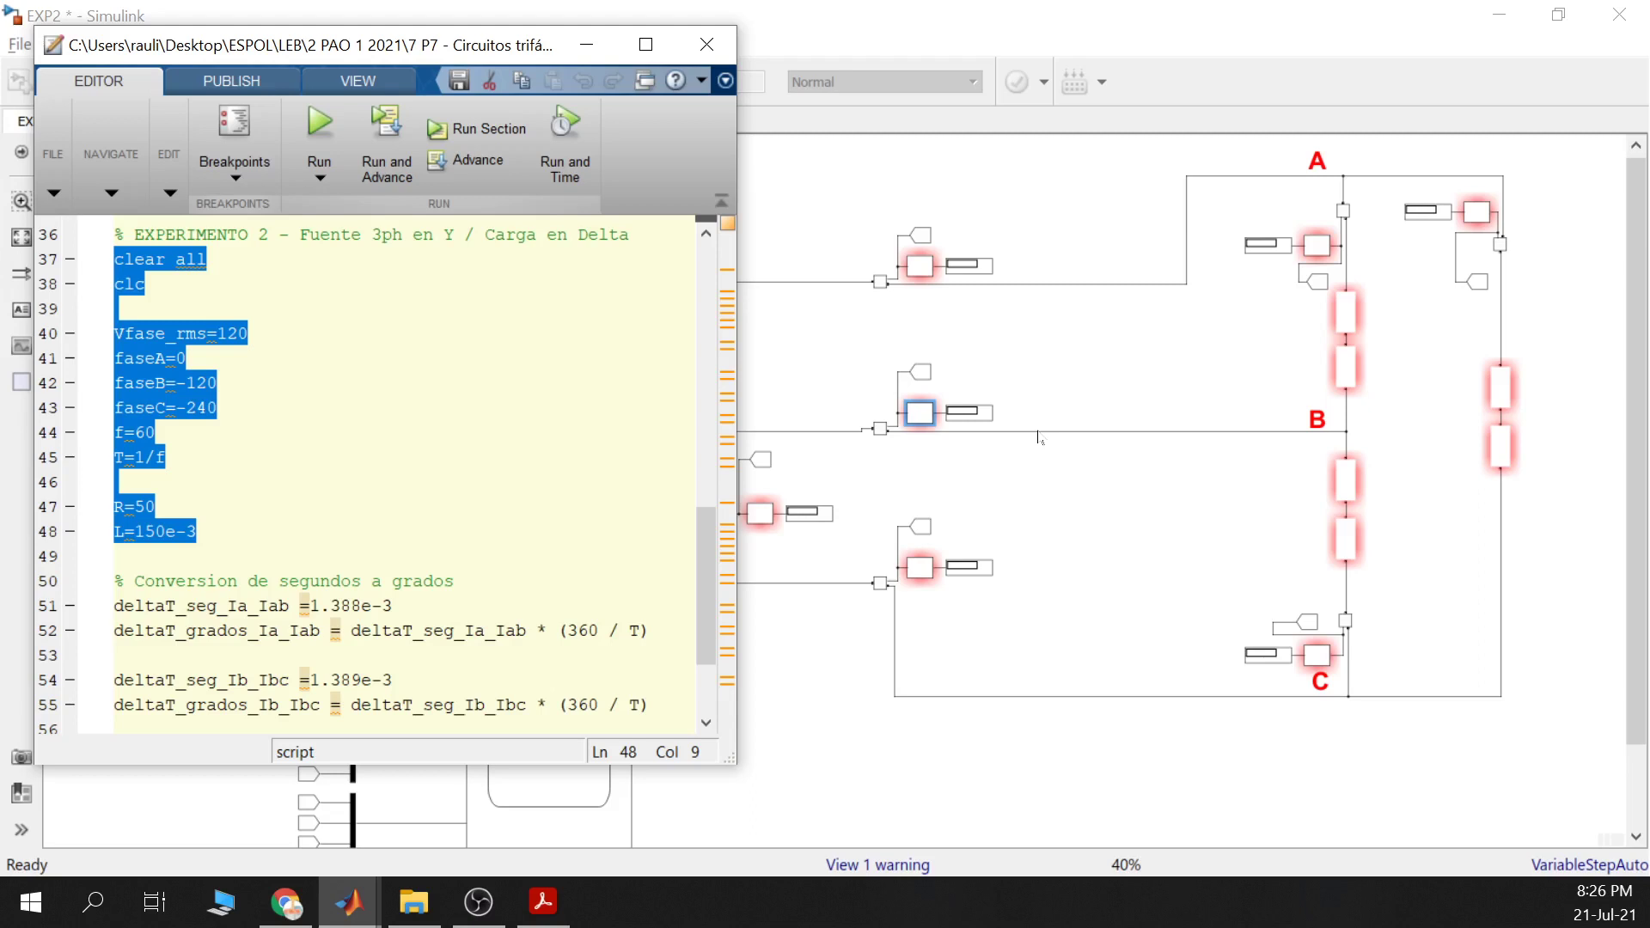
Run the EXP2 simulation, review the script's f=60 line meanwhile, and examine the circuit's RMS displays
left_click(1064, 352)
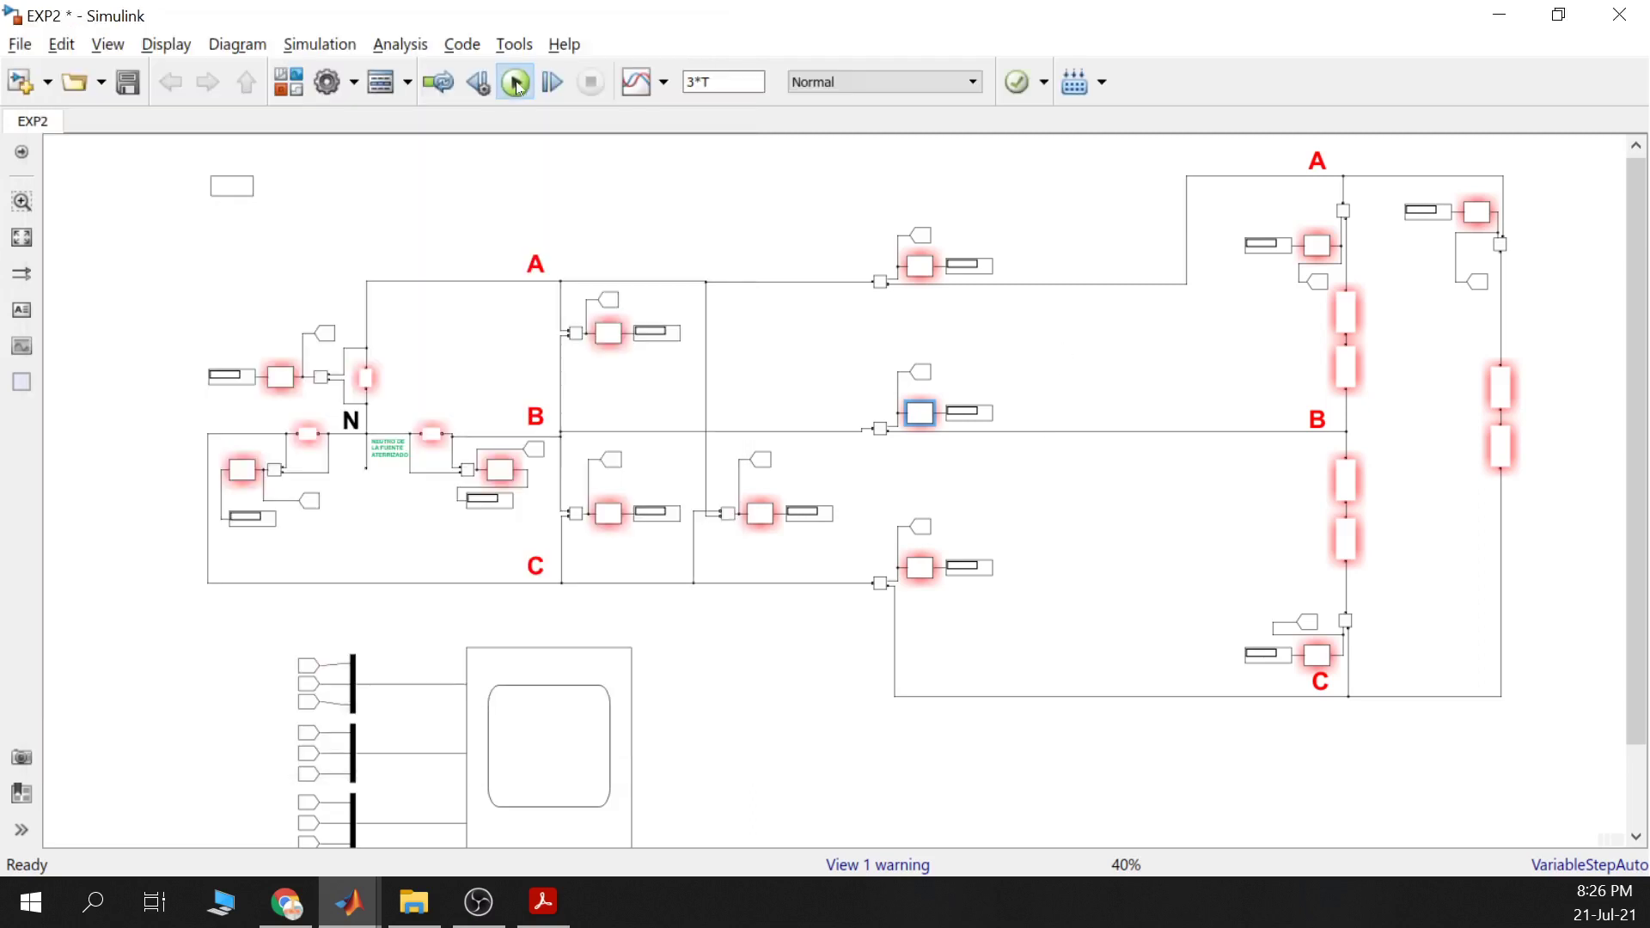
left_click(516, 83)
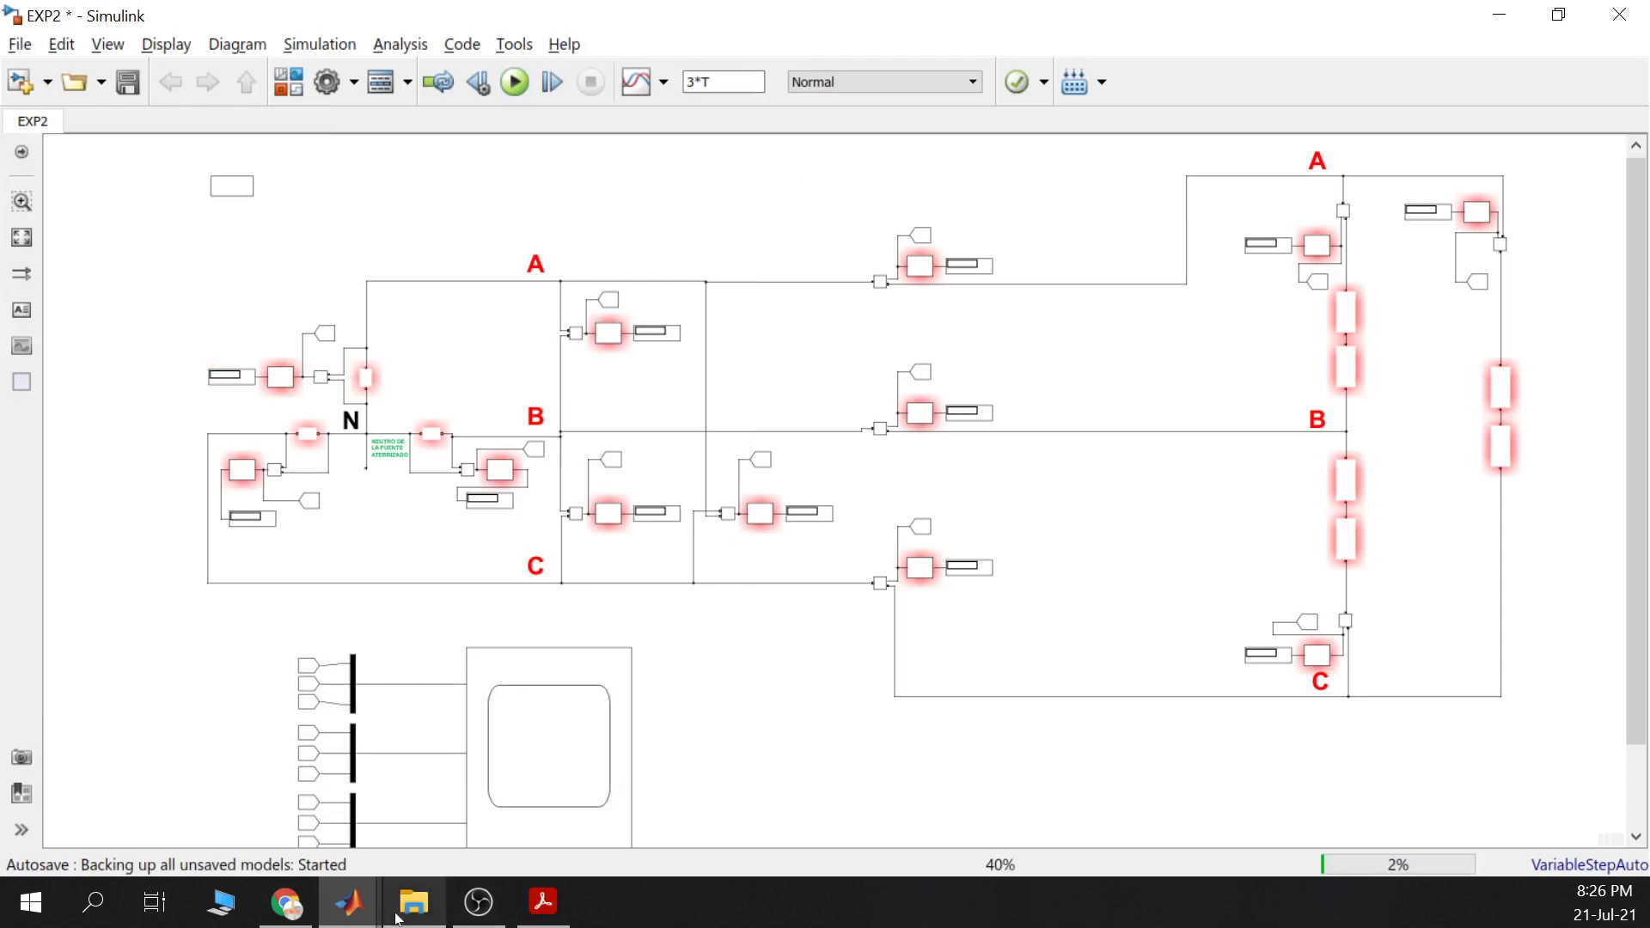
key("alt+Tab")
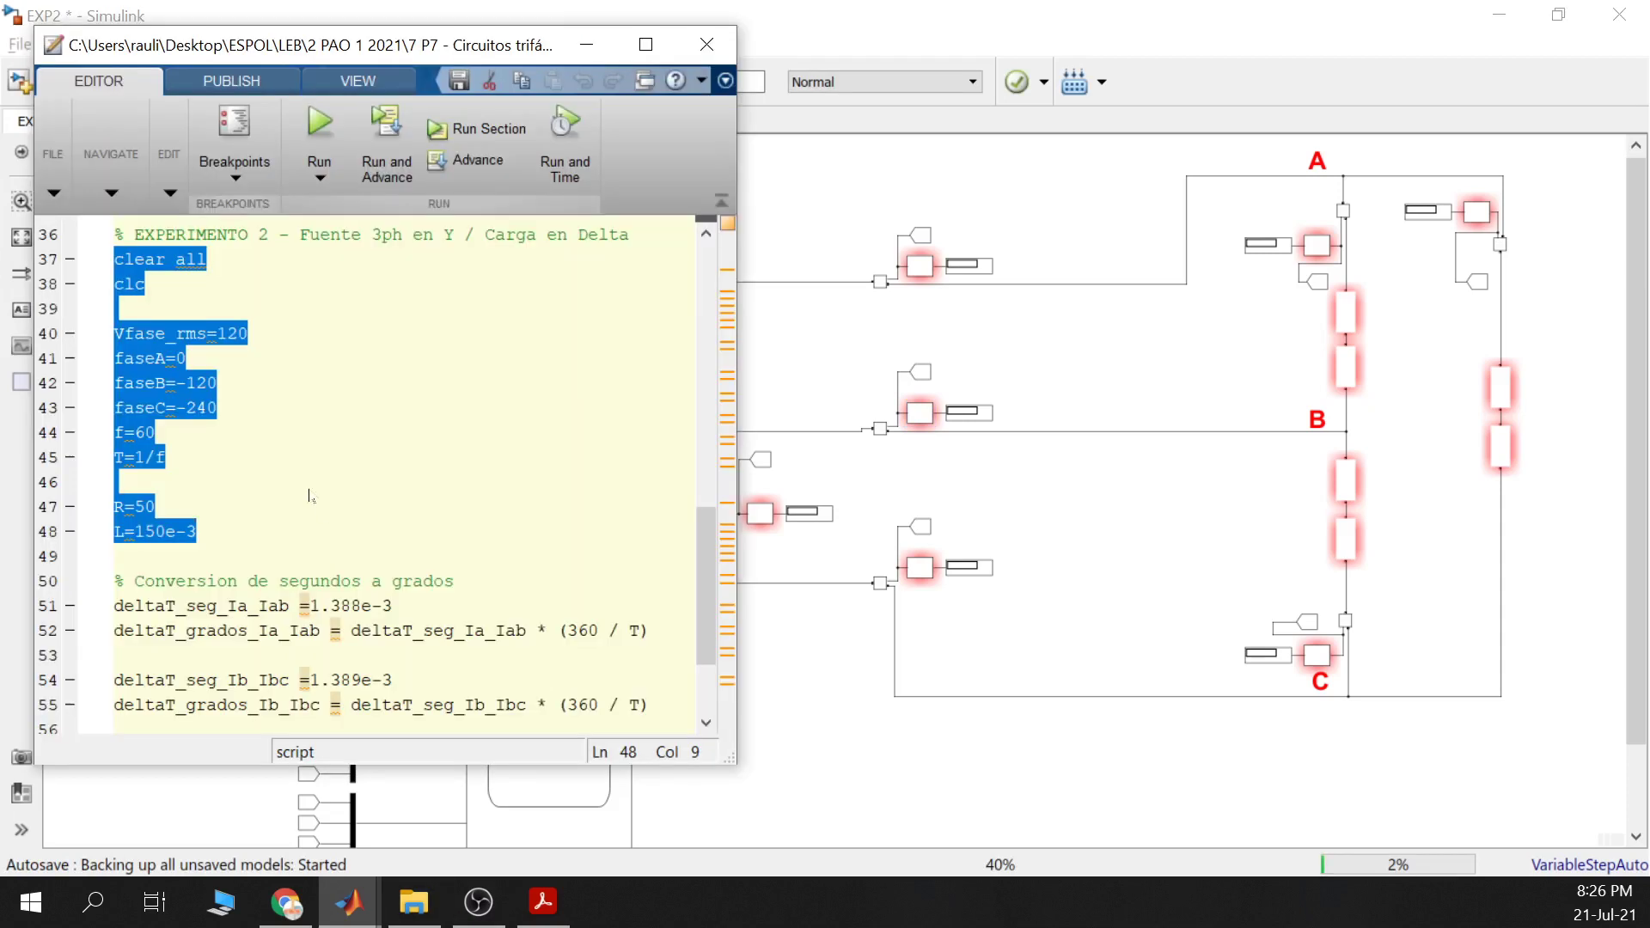
left_click_drag(168, 458, 115, 433)
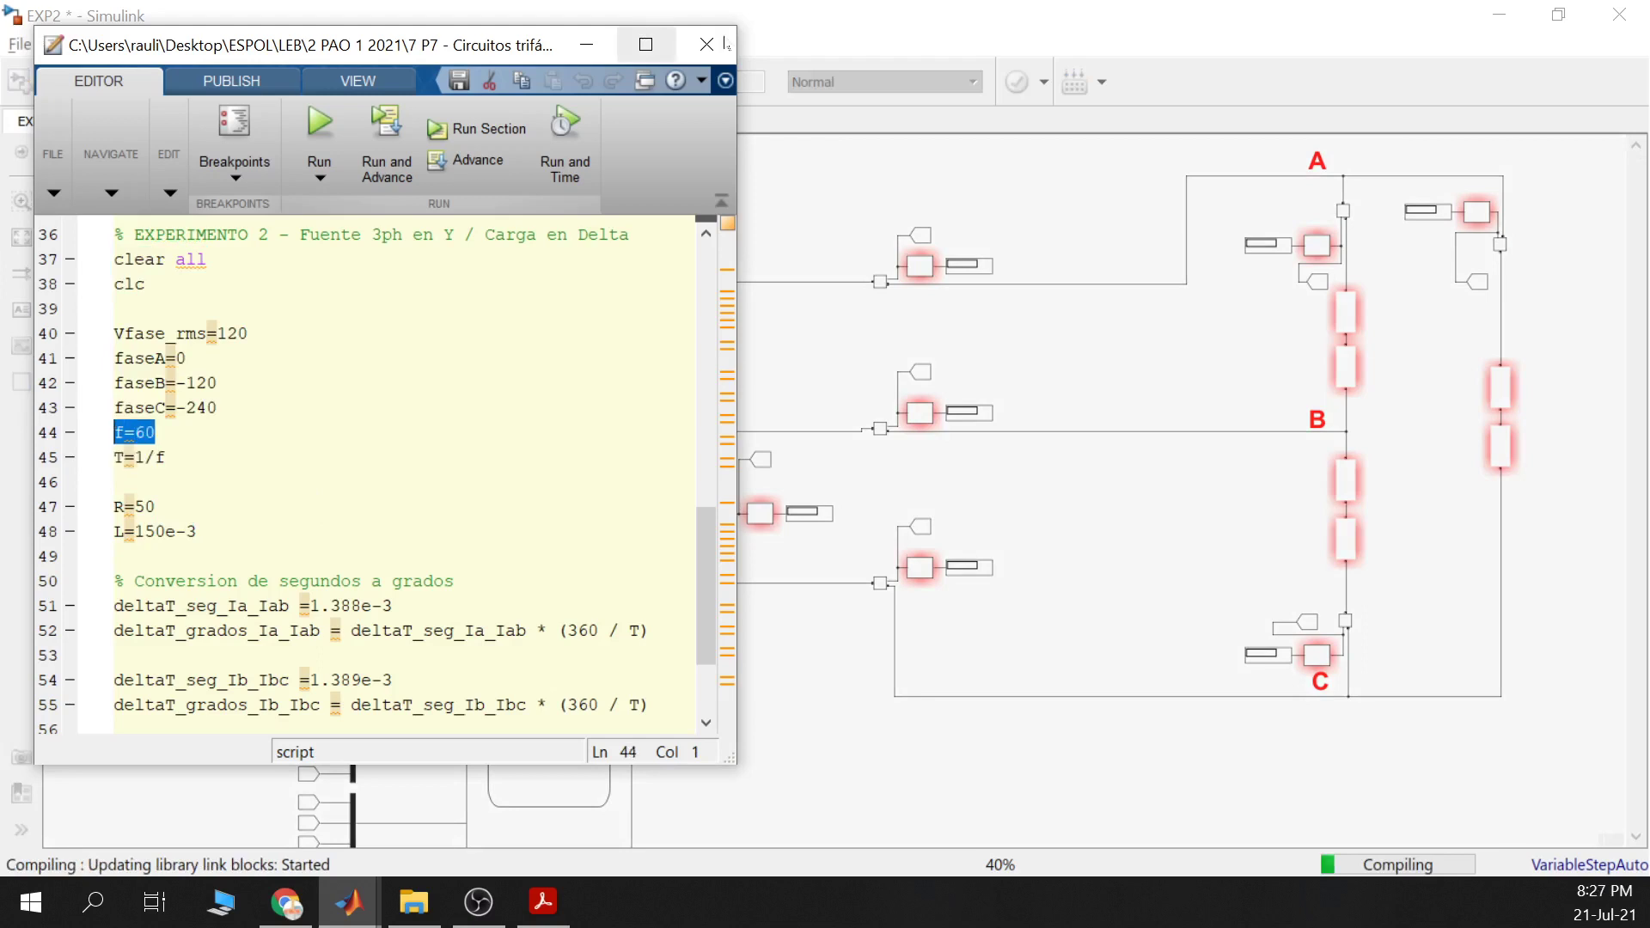
left_click(585, 48)
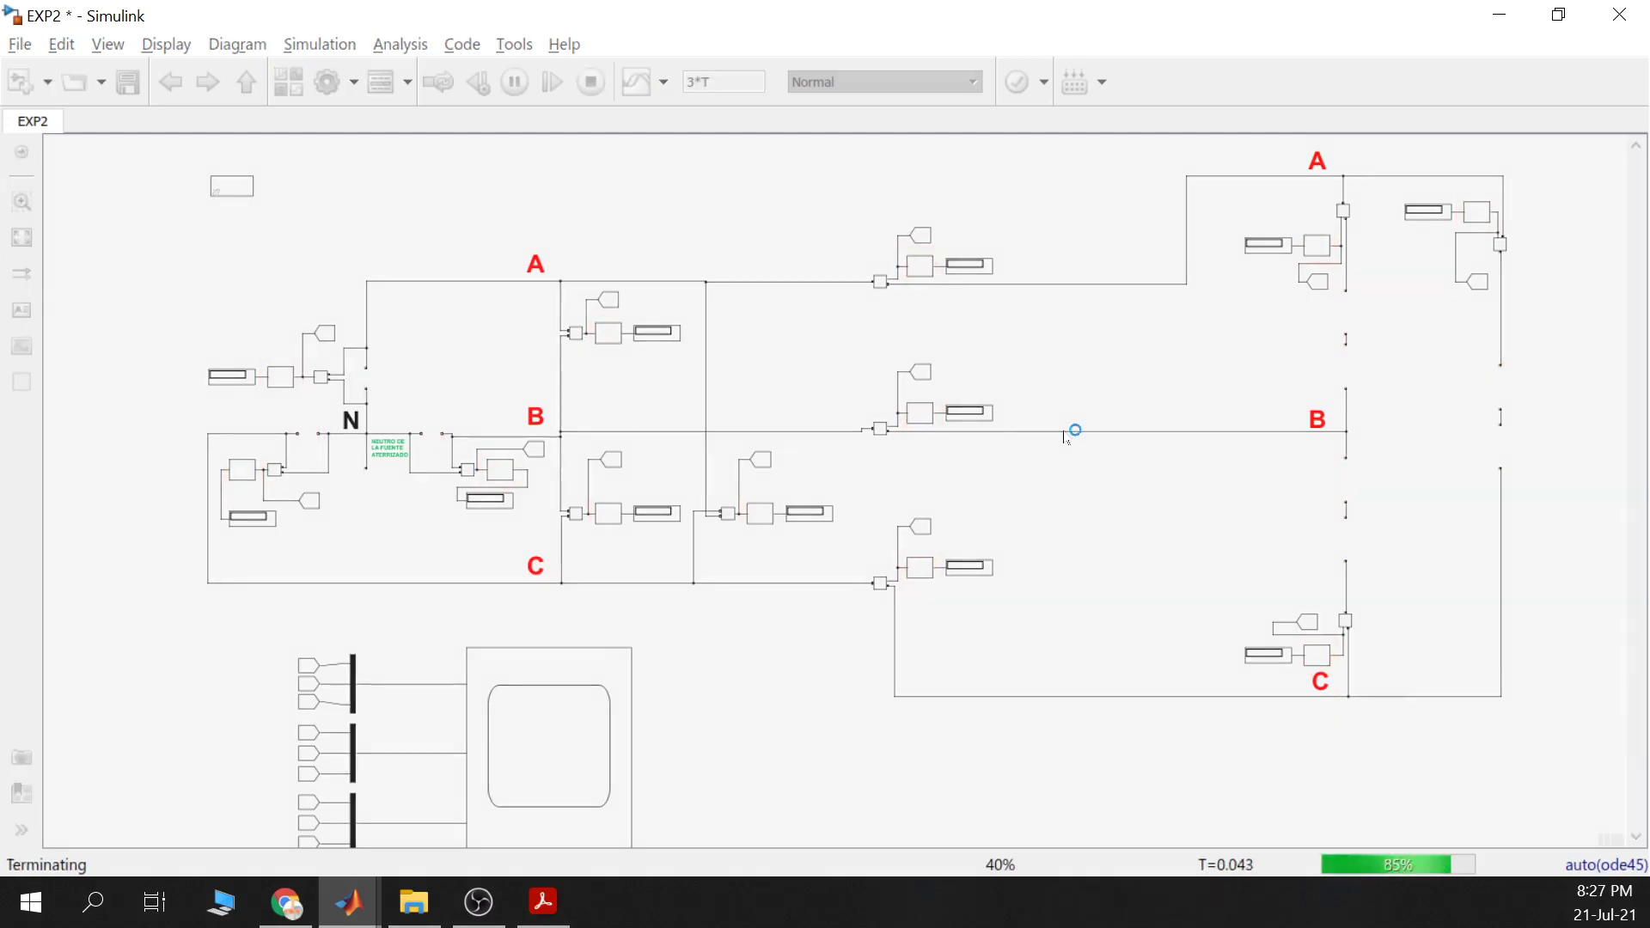
scroll(1065, 436, "down", 1)
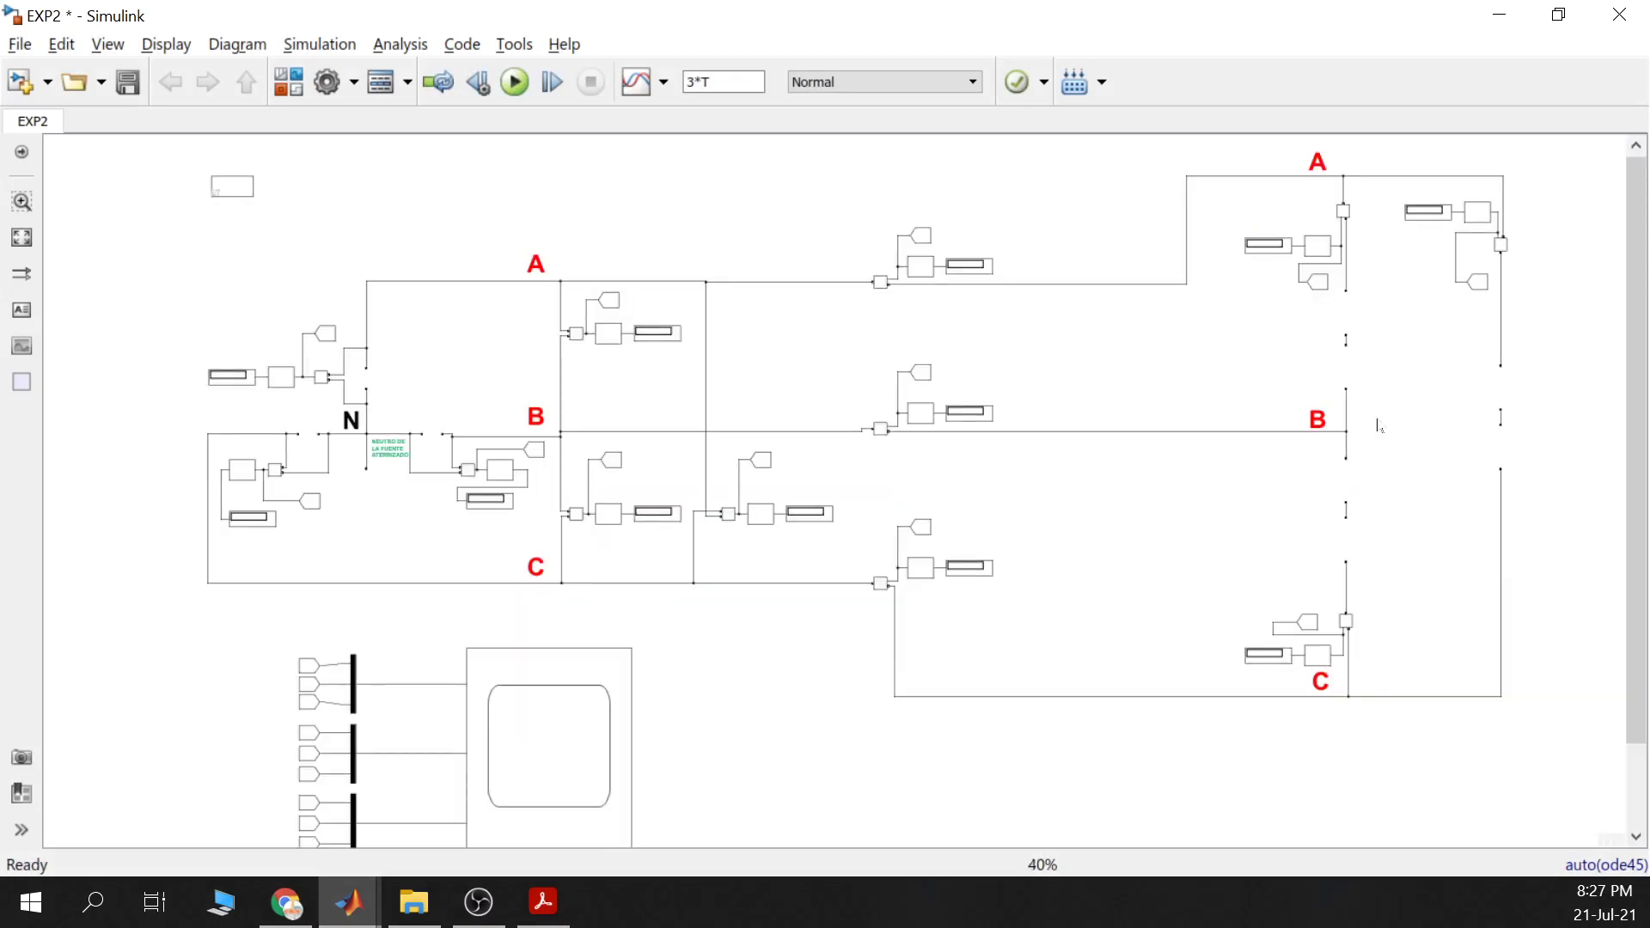
scroll(1306, 288, "up", 1)
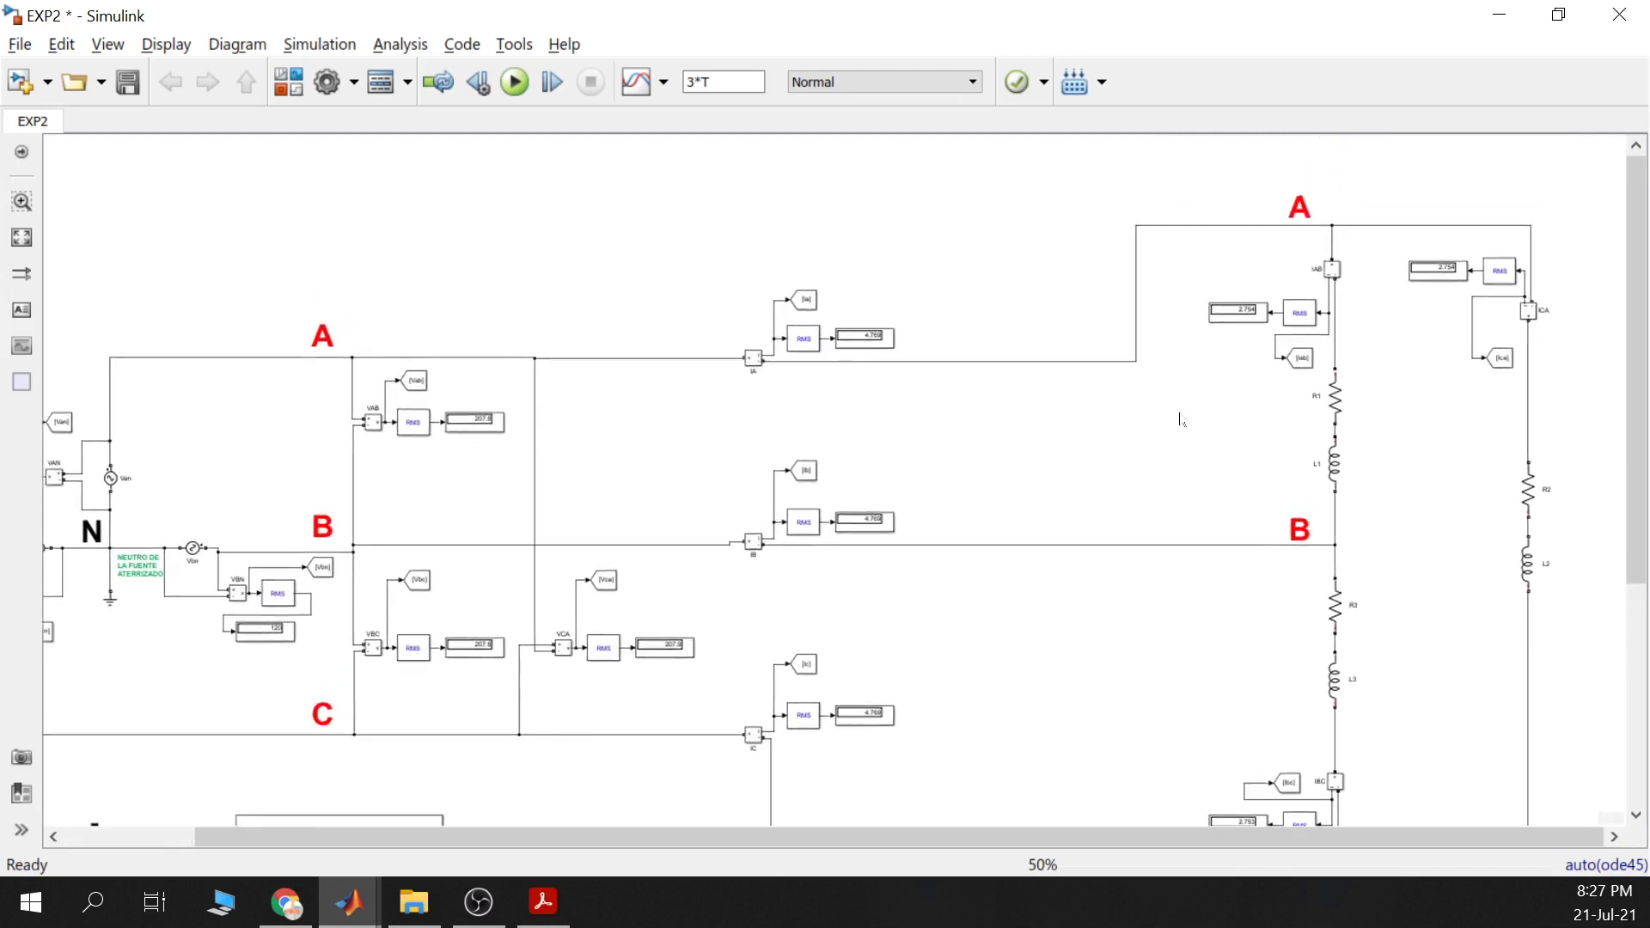
Inspect the RMS displays of line current IA and phase current IAB in the EXP2 circuit
scroll(1168, 407, "up", 1)
scroll(1120, 467, "up", 1)
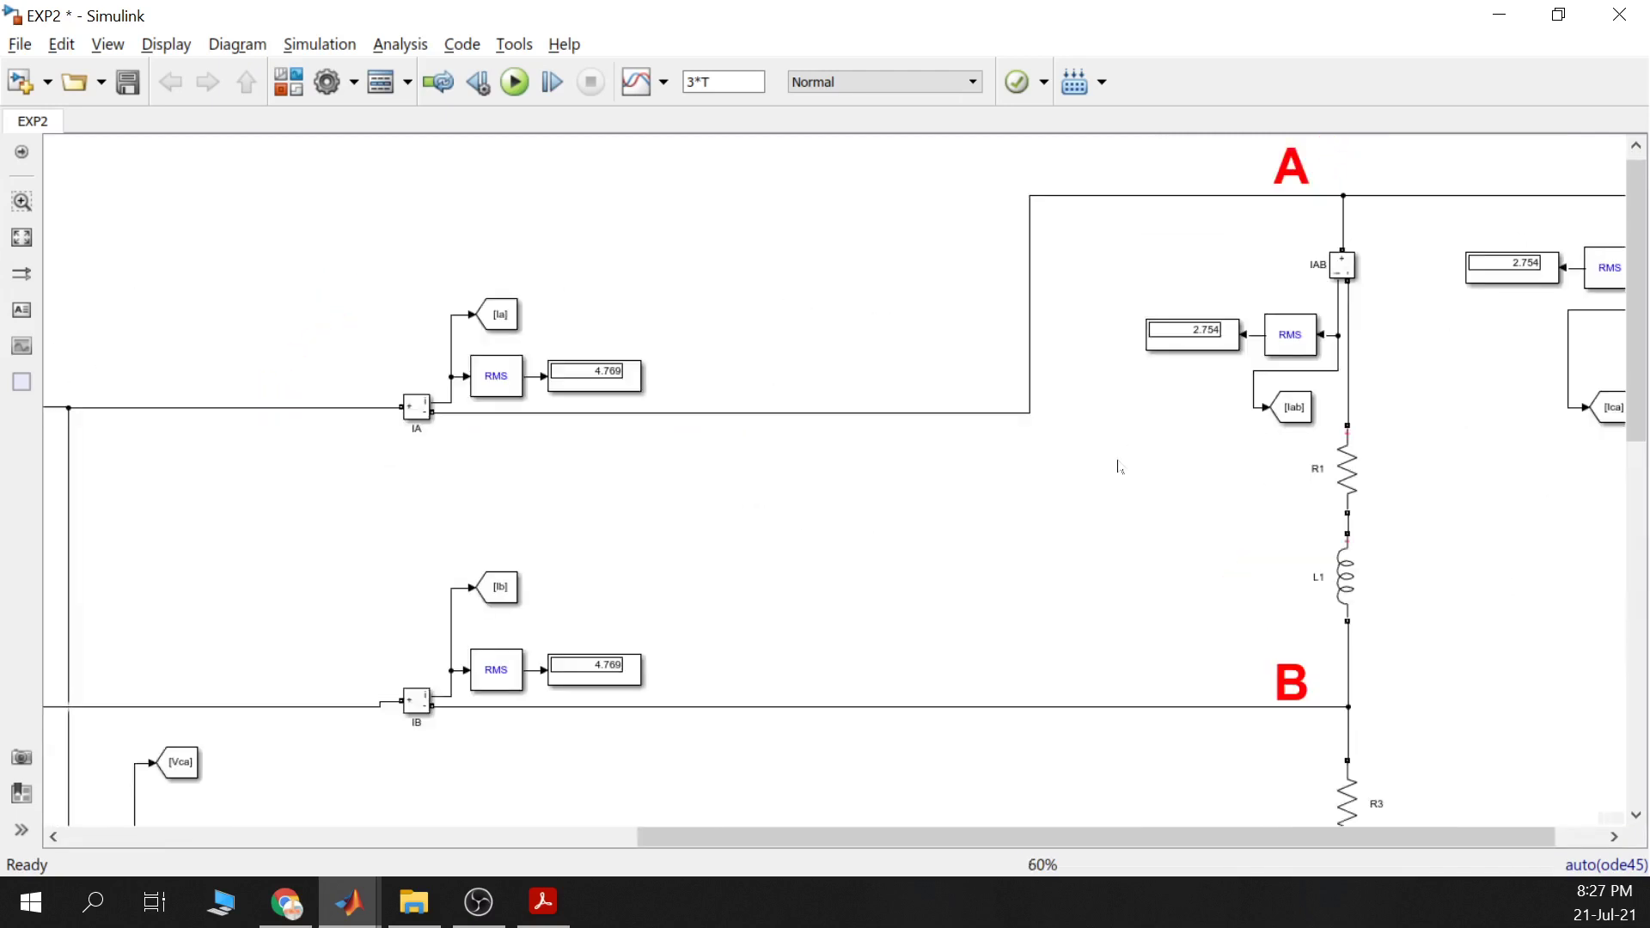
scroll(1154, 408, "up", 1)
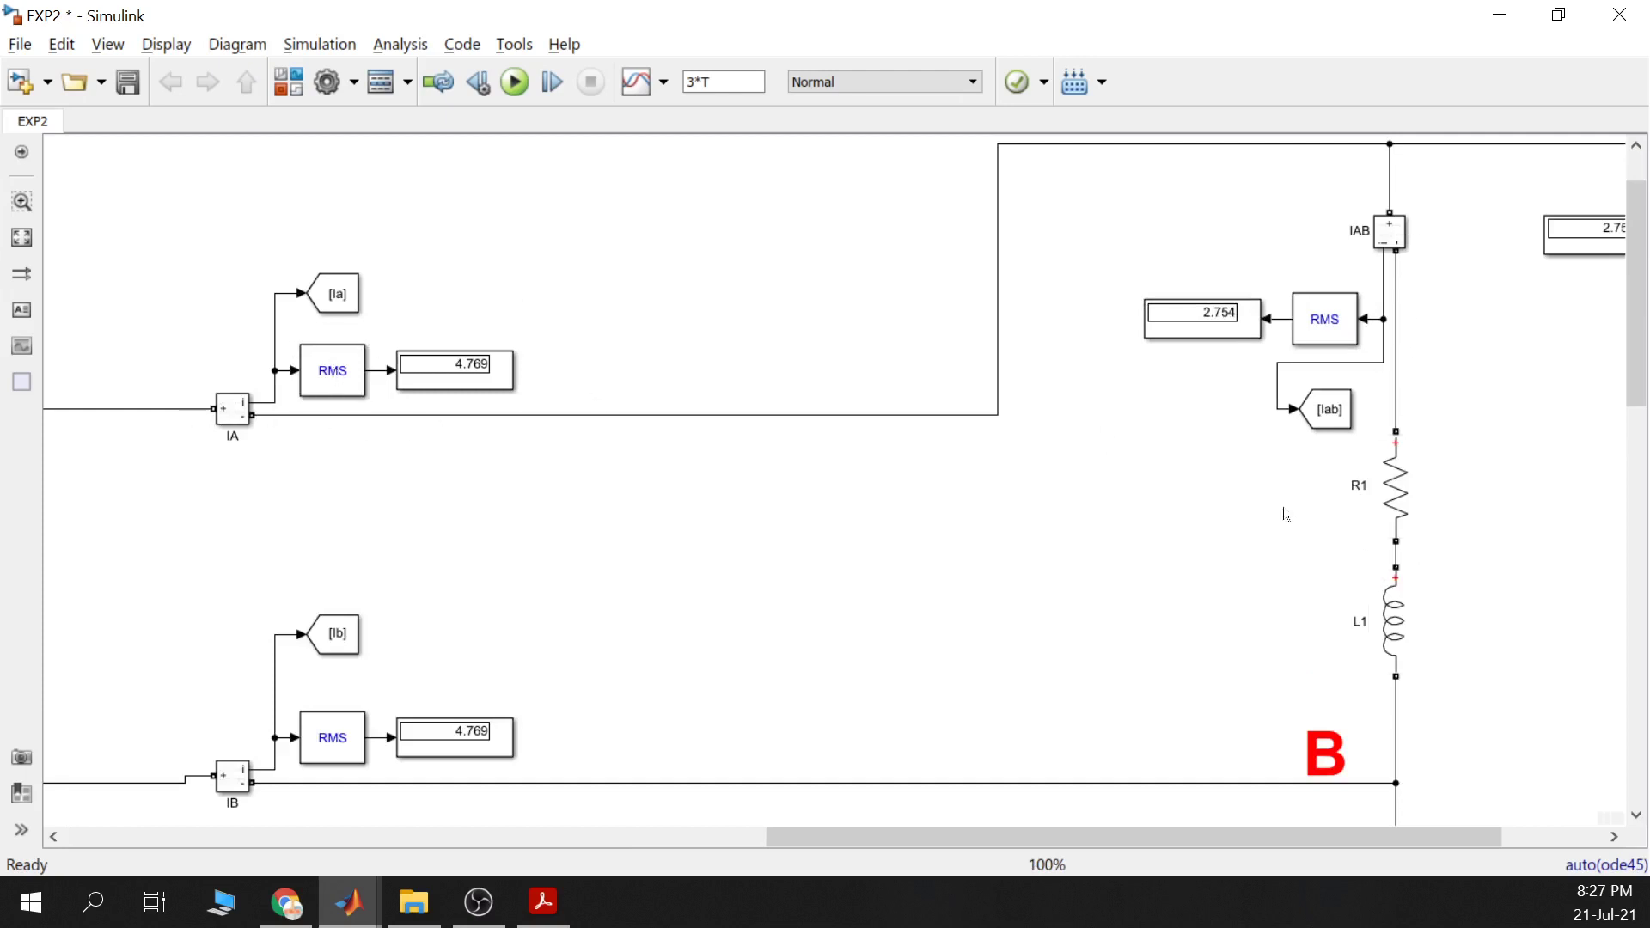
left_click(439, 381)
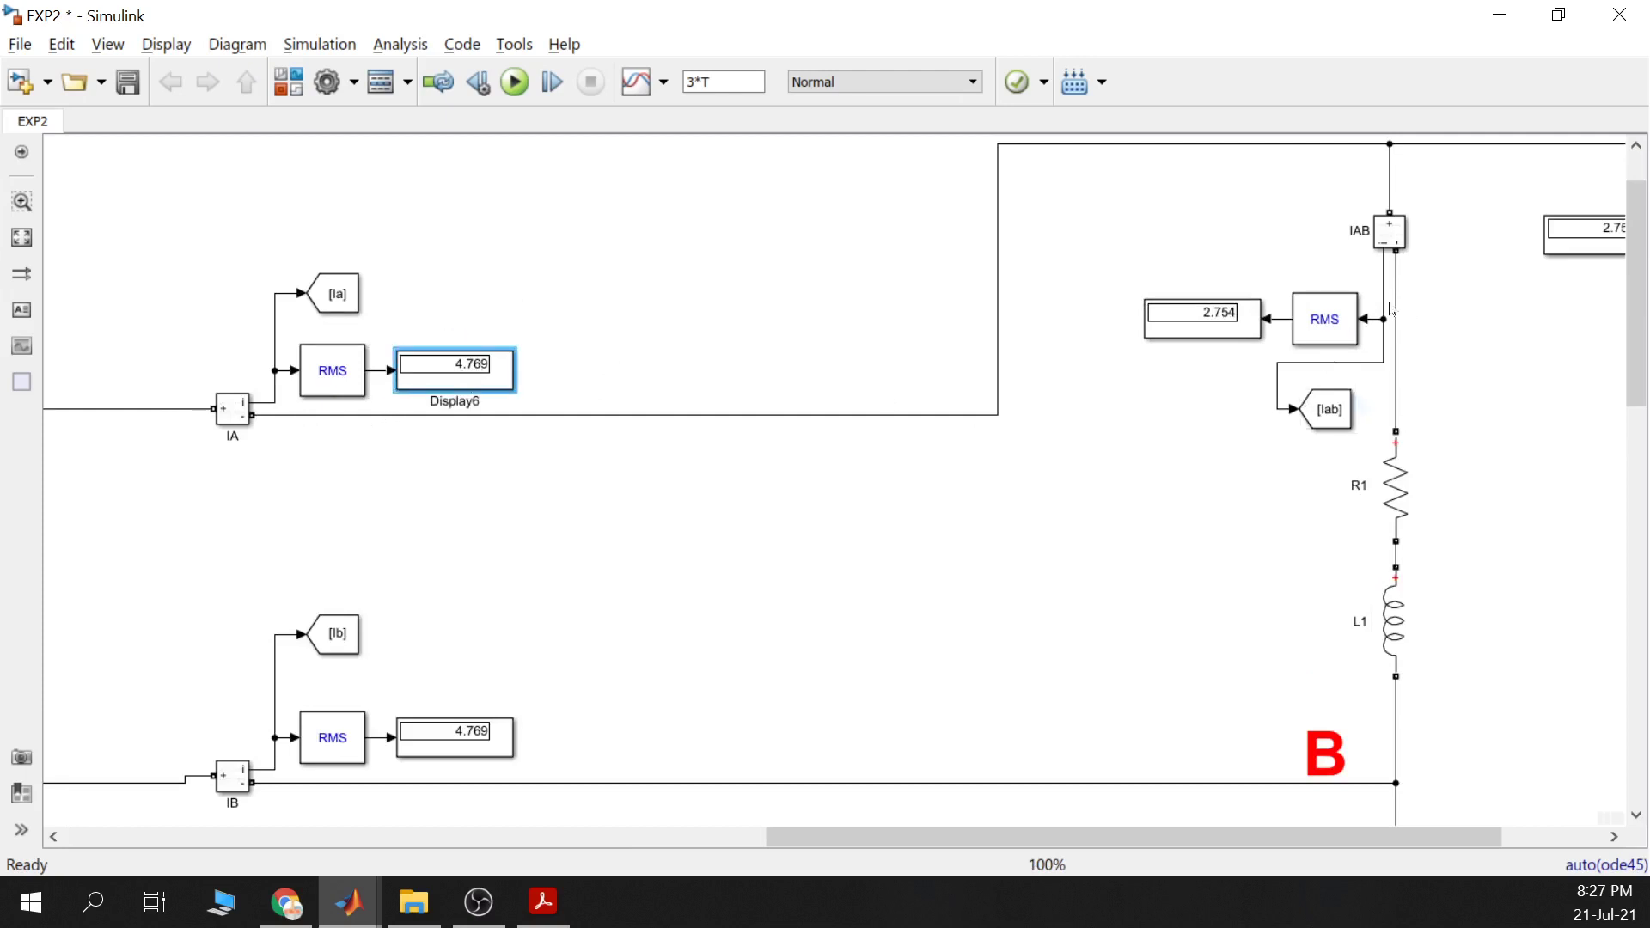
left_click(1208, 336)
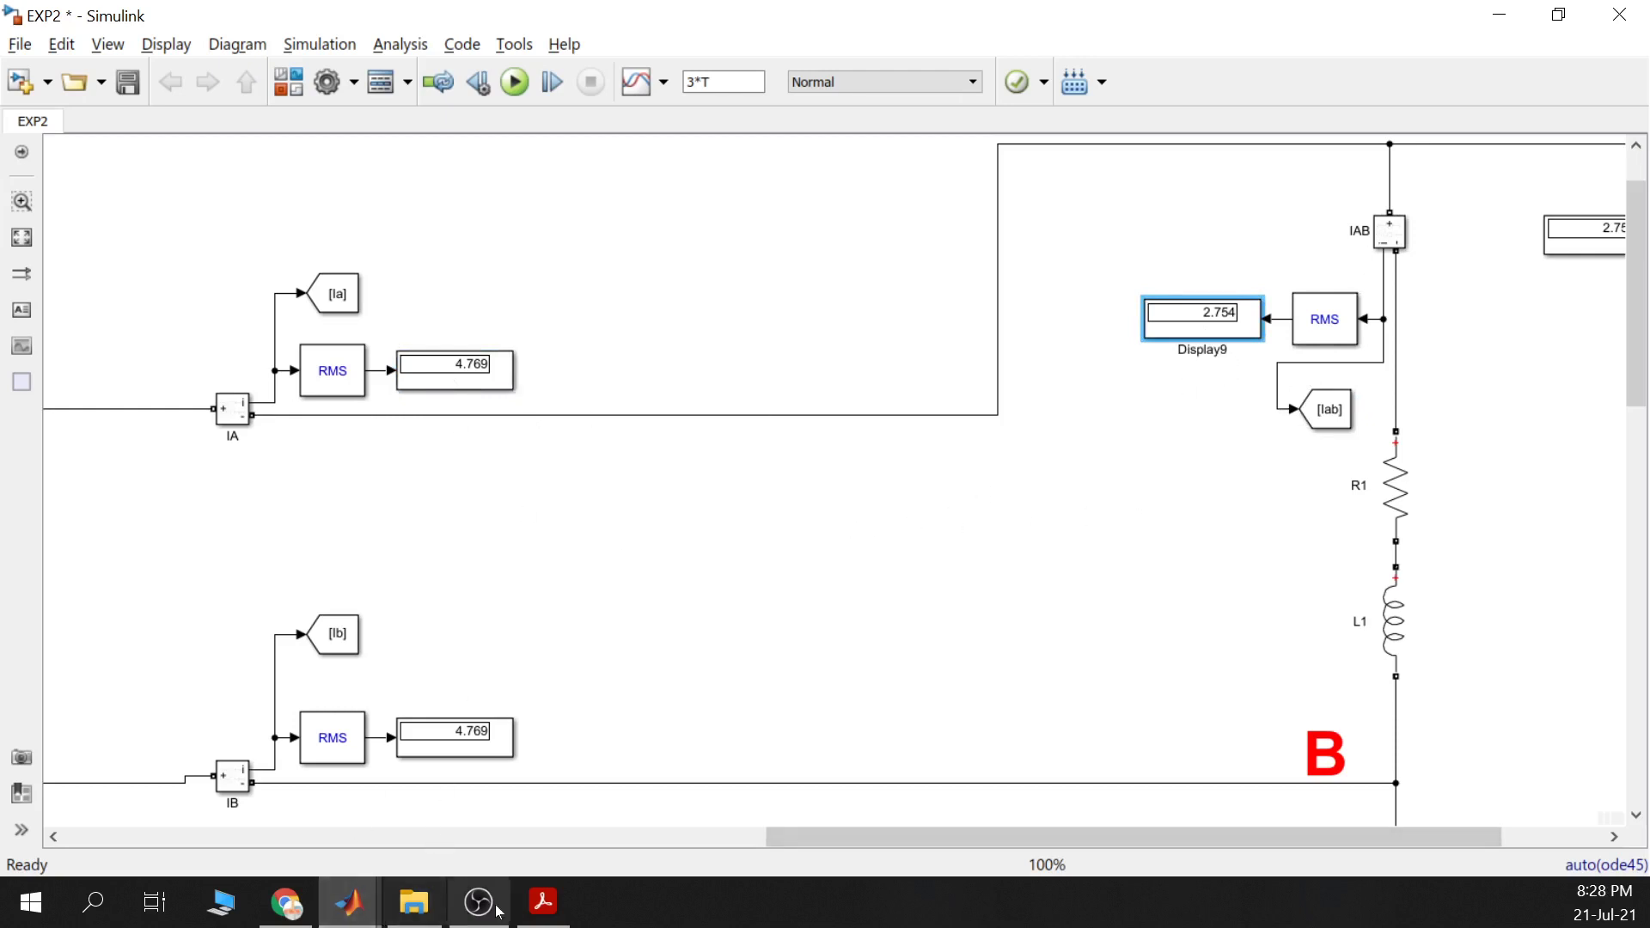
Switch to Laboratorio-7.pdf, highlight the √3·Ifase term of the line-current formula, and return to the IA display in EXP2
left_click(543, 903)
scroll(1010, 698, "down", 5)
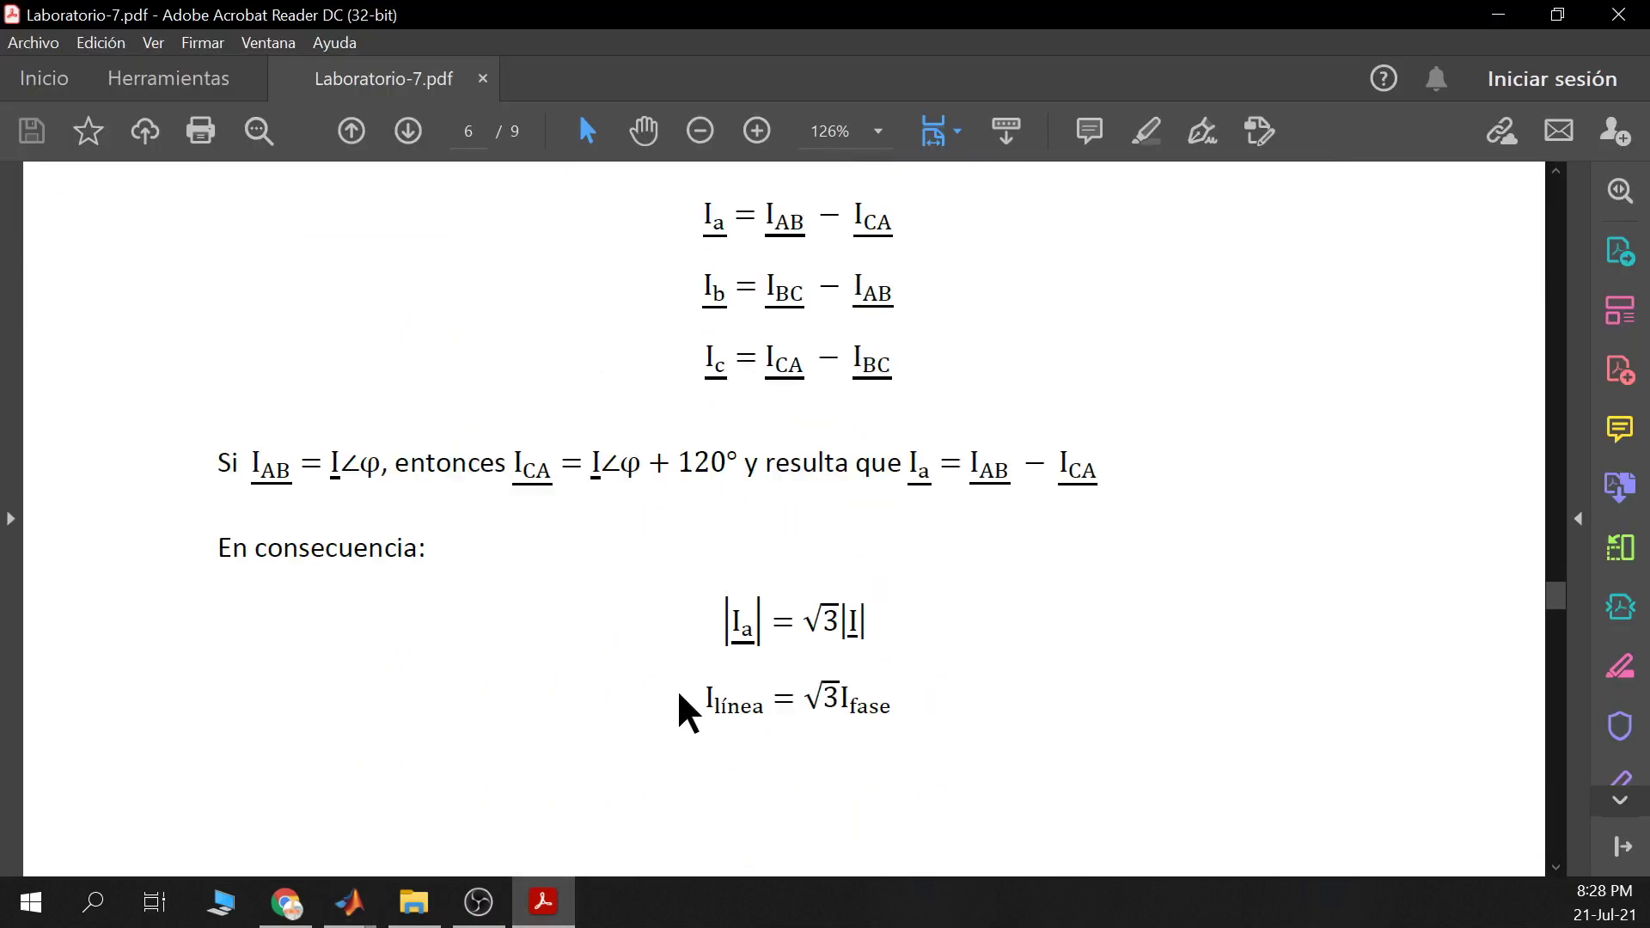
left_click_drag(706, 698, 896, 705)
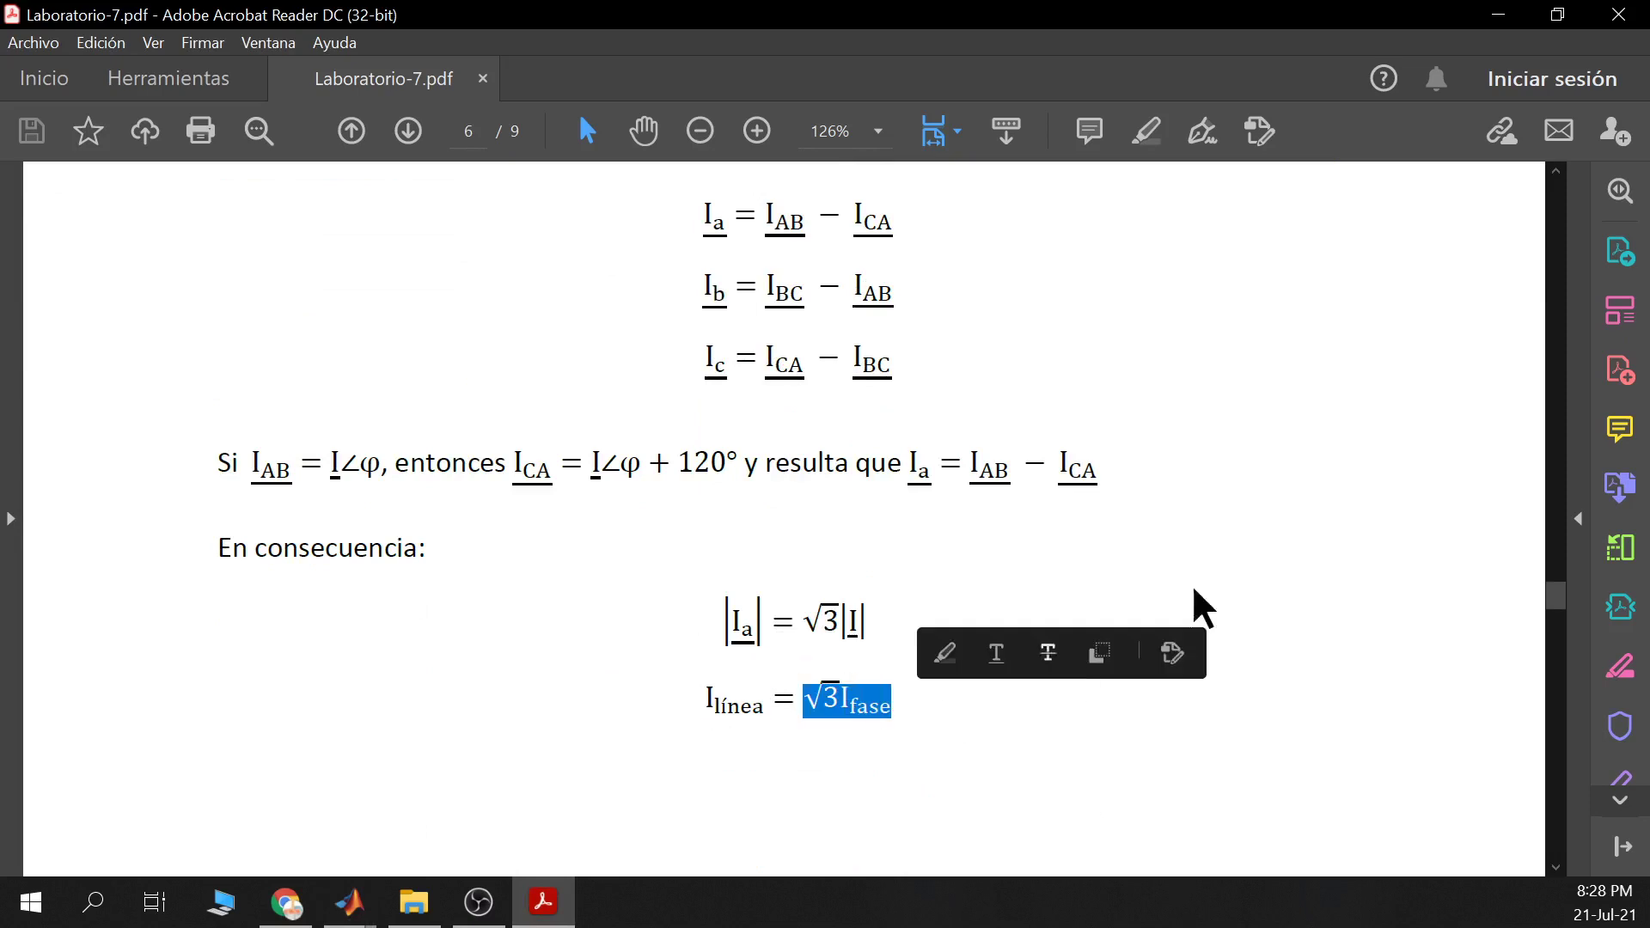
key("alt+Tab")
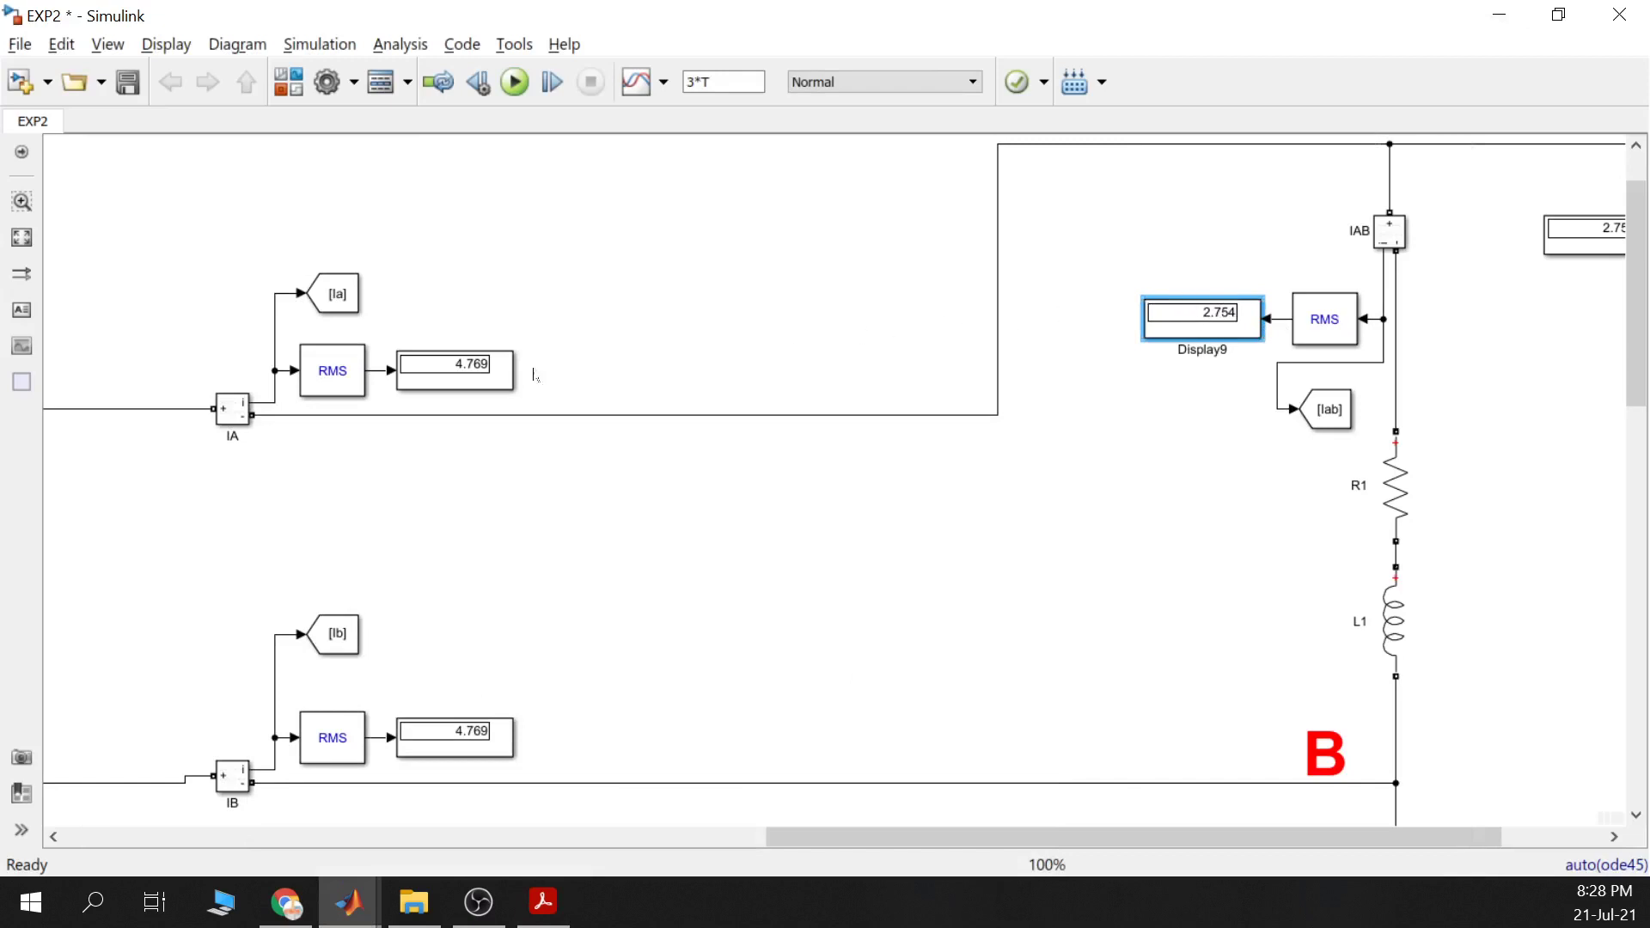
left_click(438, 380)
left_click(507, 321)
left_click(353, 908)
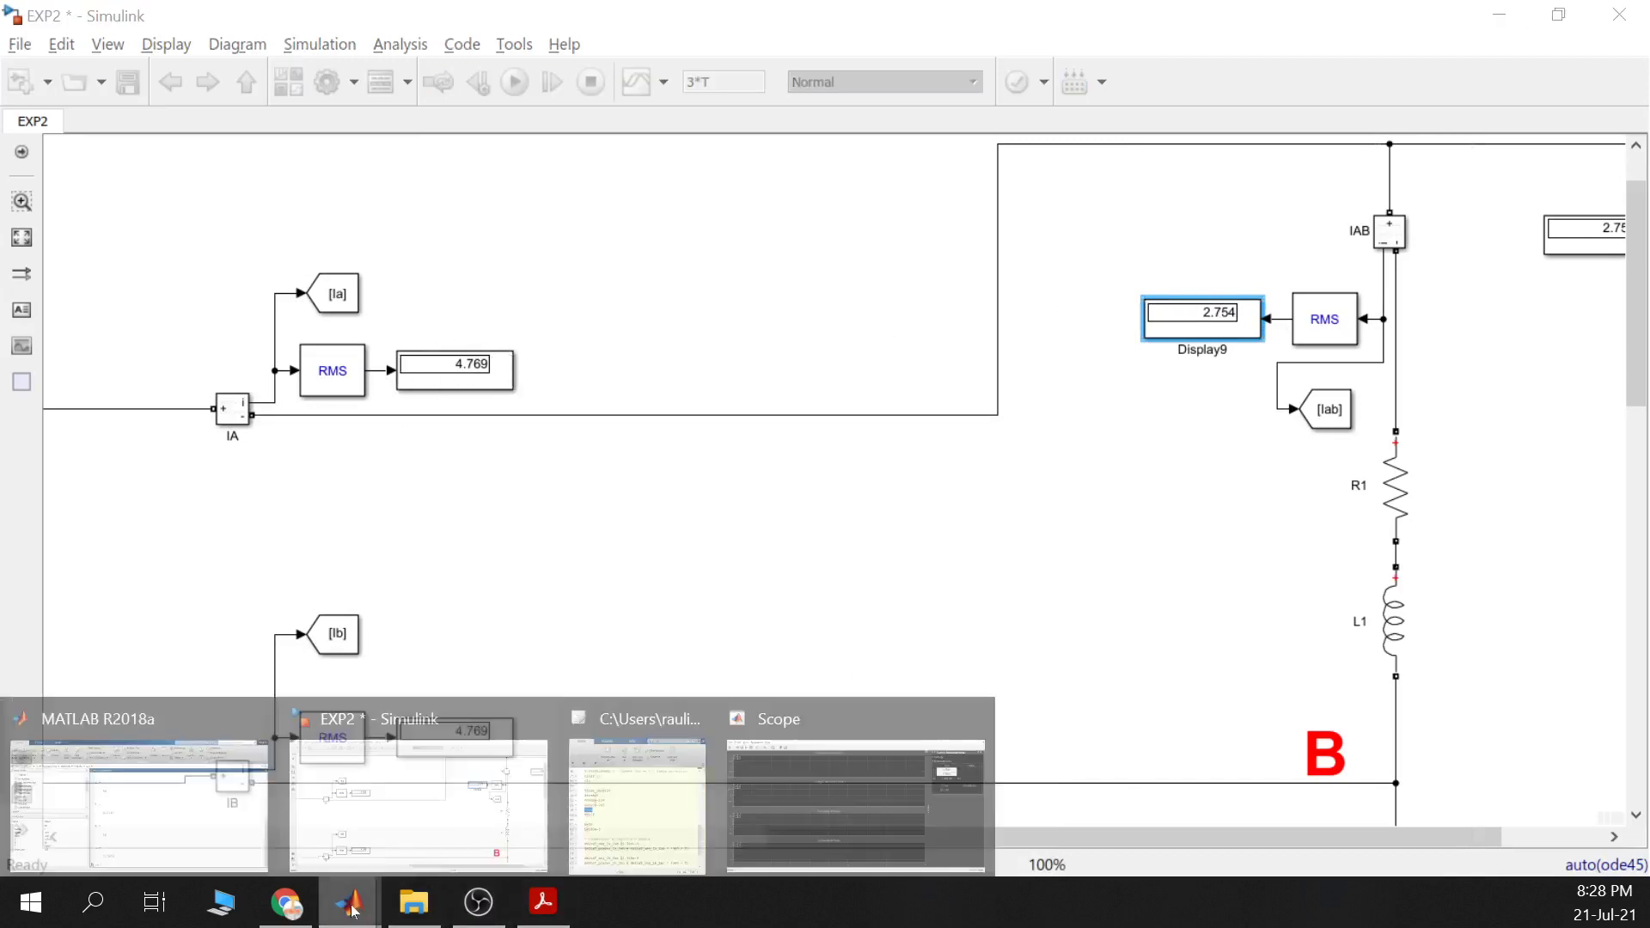
left_click(662, 825)
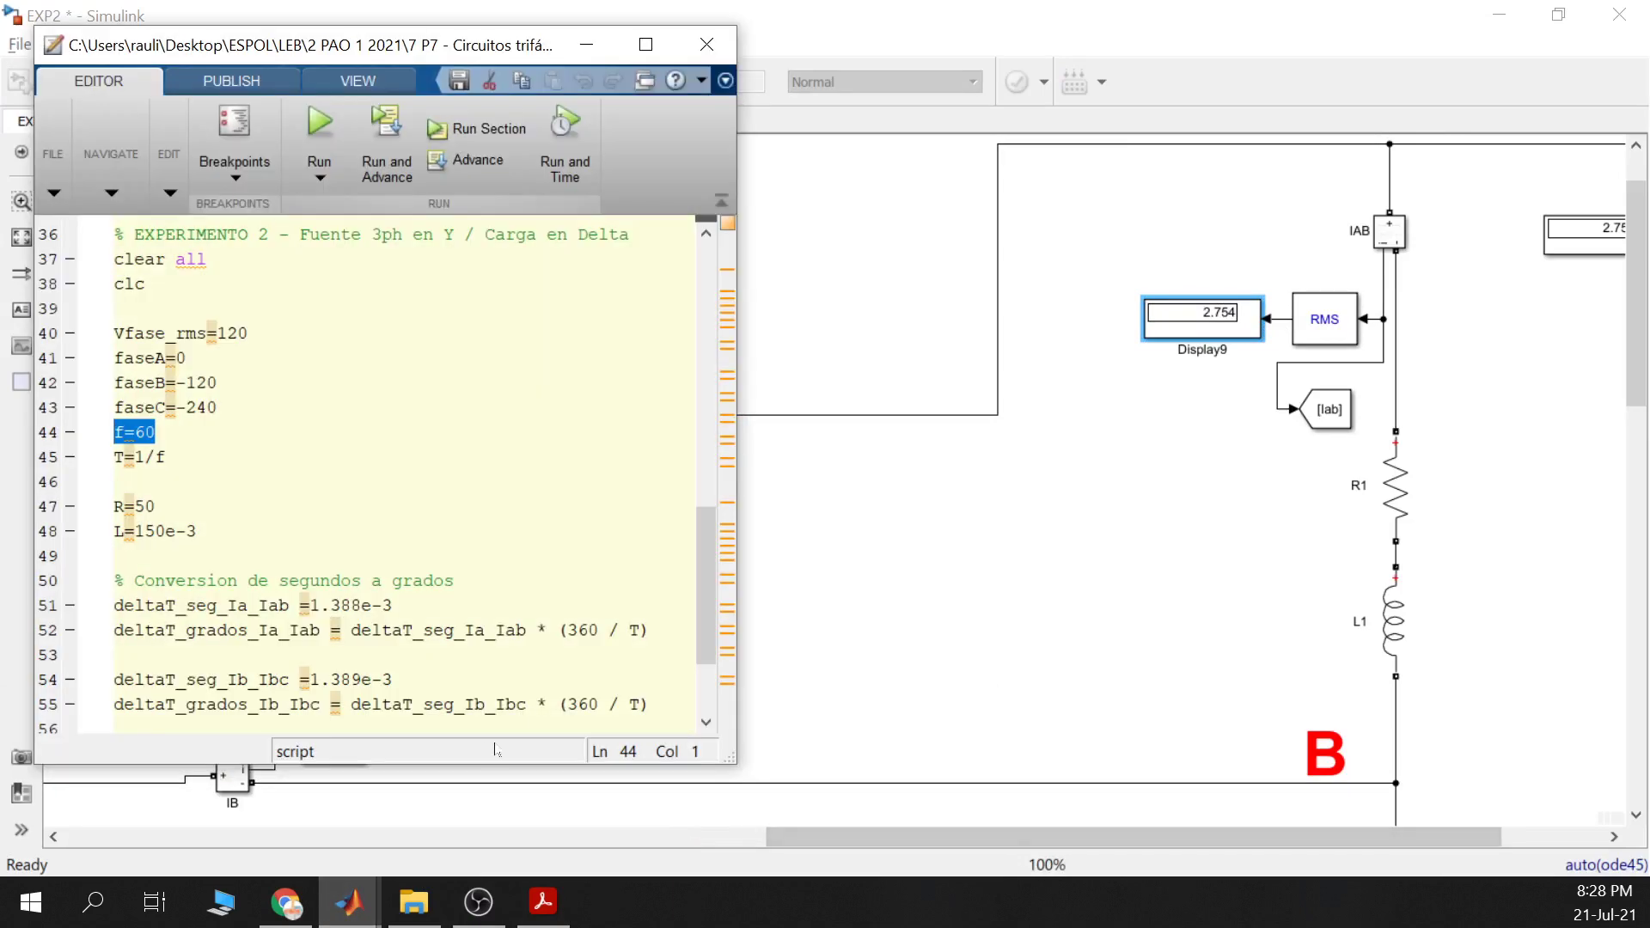
scroll(386, 473, "down", 2)
left_click(587, 45)
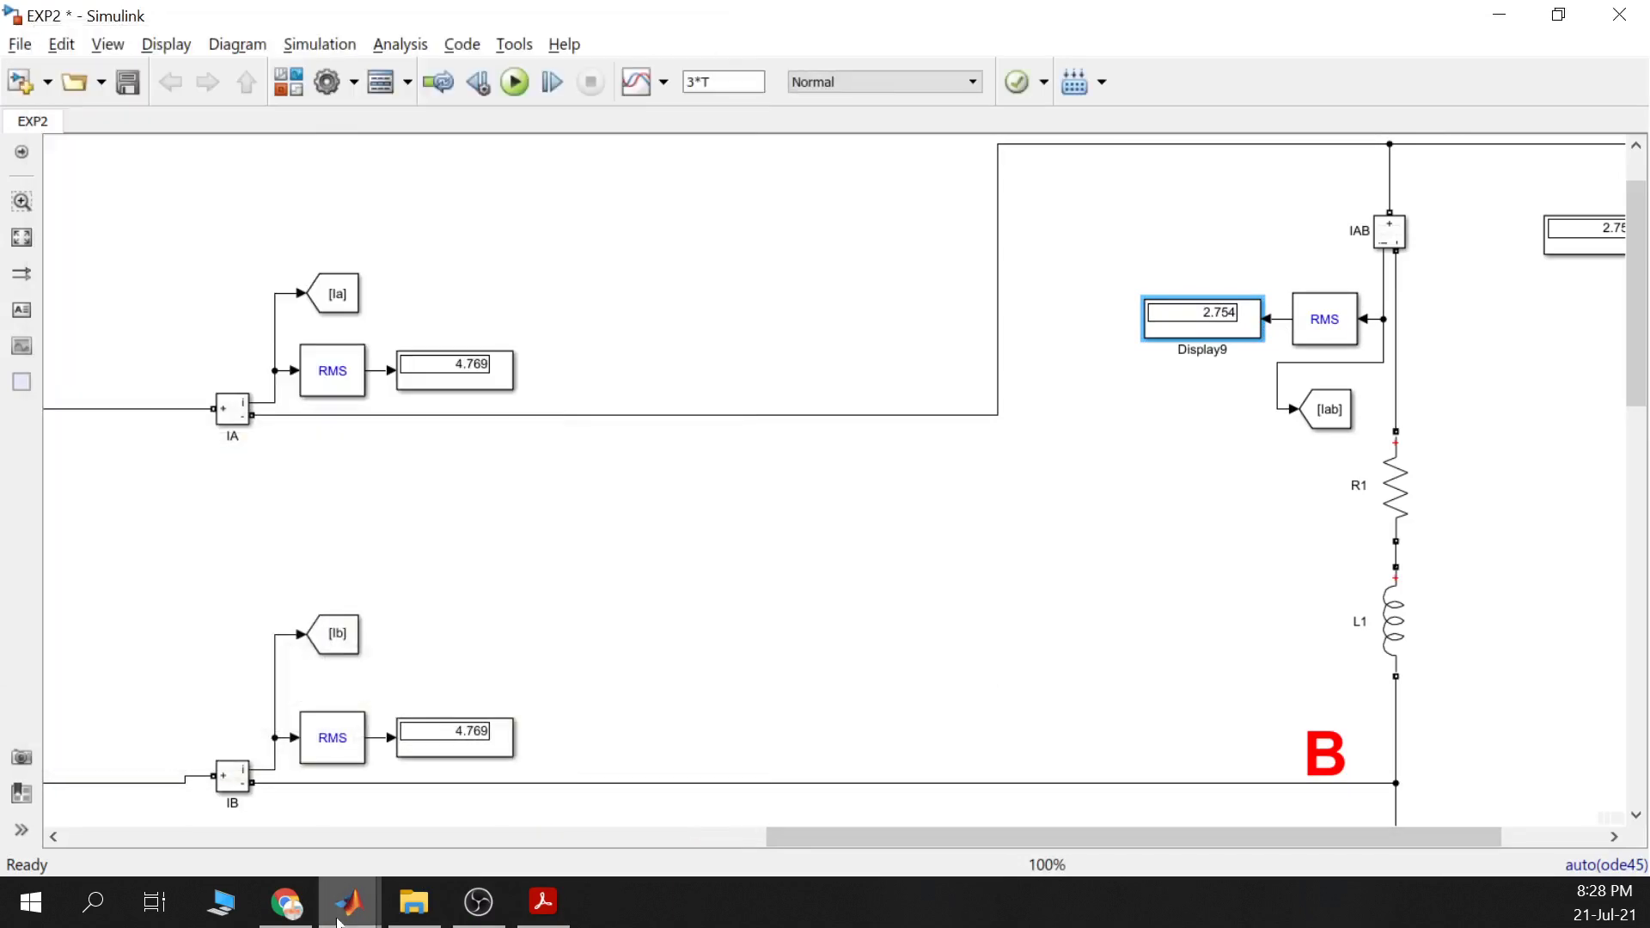
Bring up MATLAB's main window, shrink it, and place it over the EXP2 model just below the IA RMS display
mouse_move(365, 907)
left_click(137, 795)
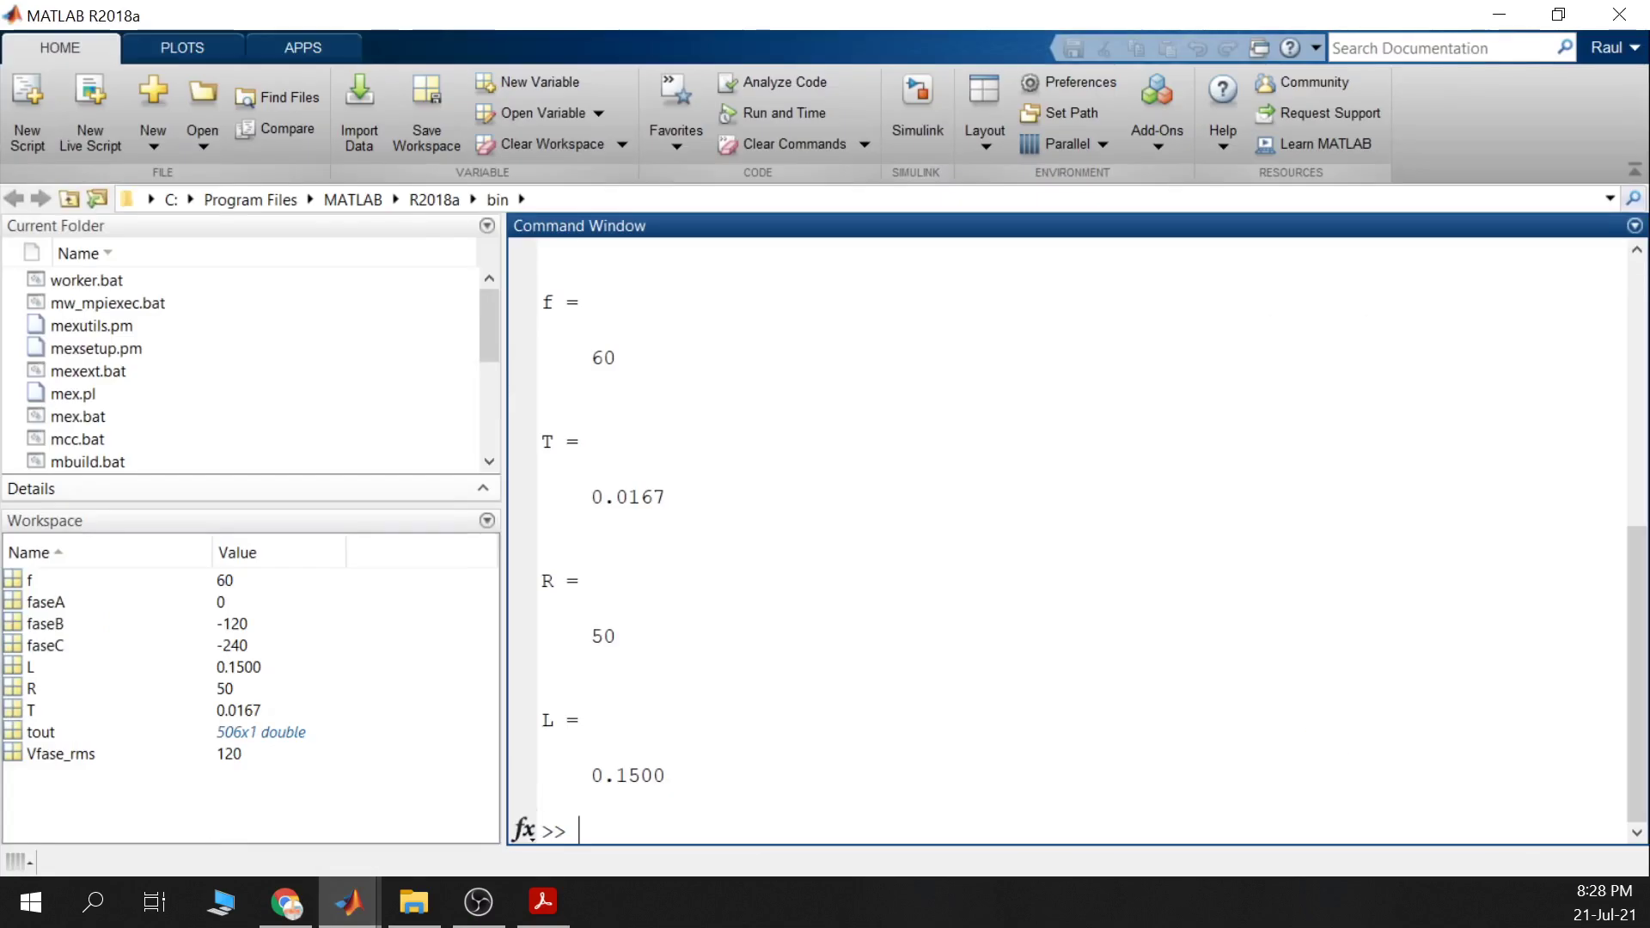
left_click(1558, 14)
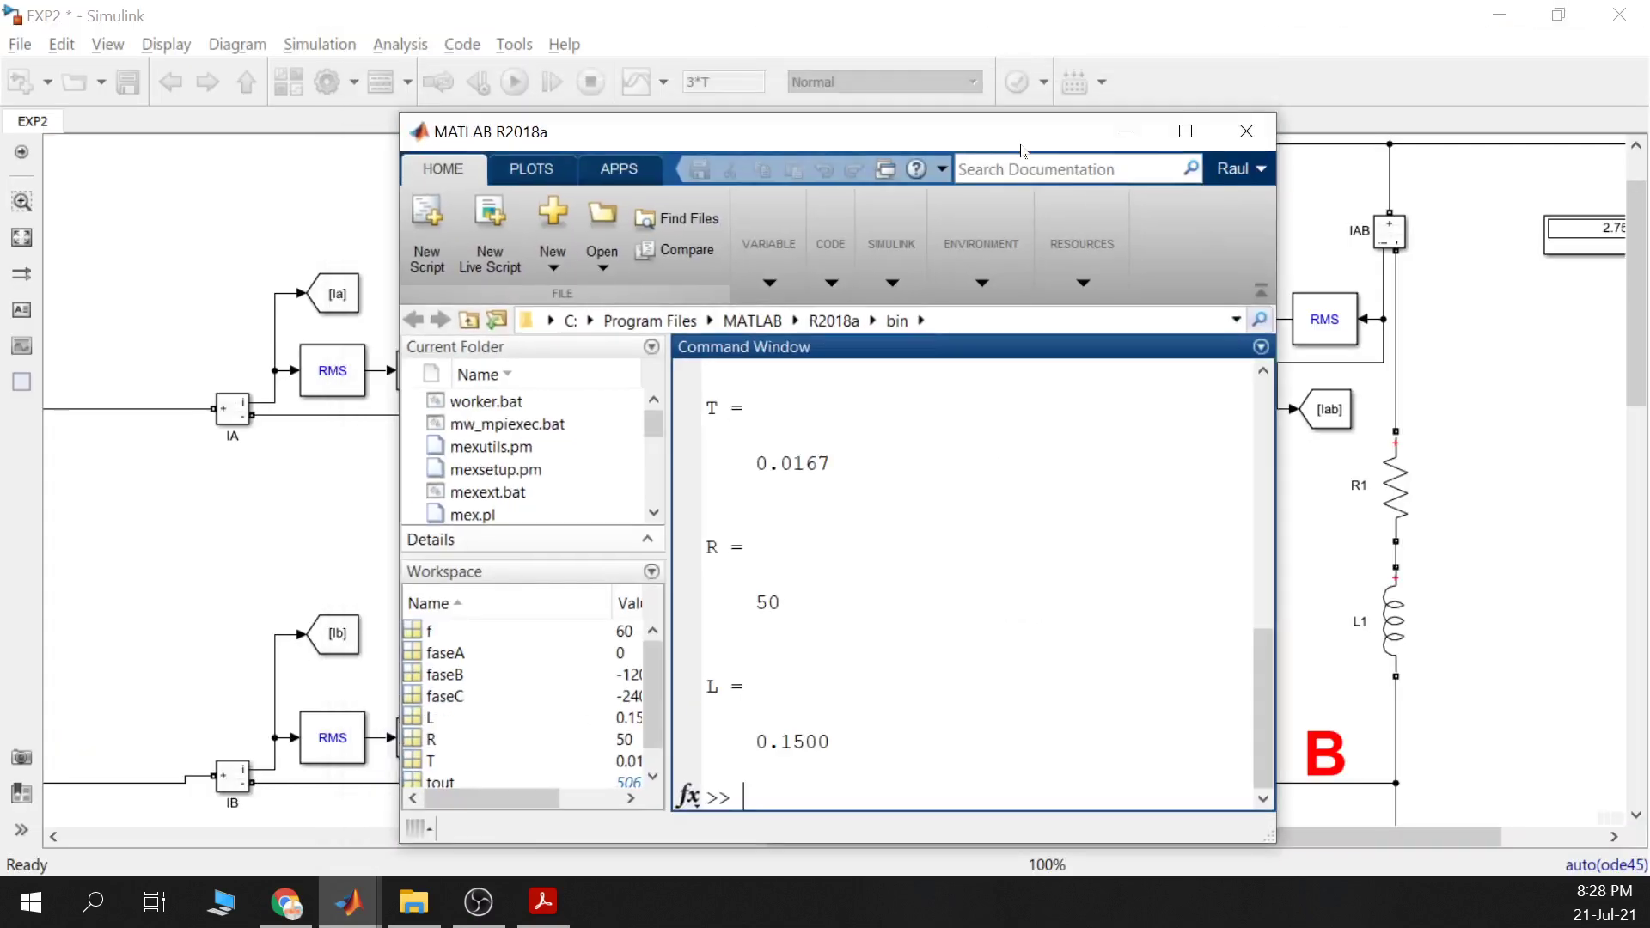
left_click_drag(1020, 145, 614, 74)
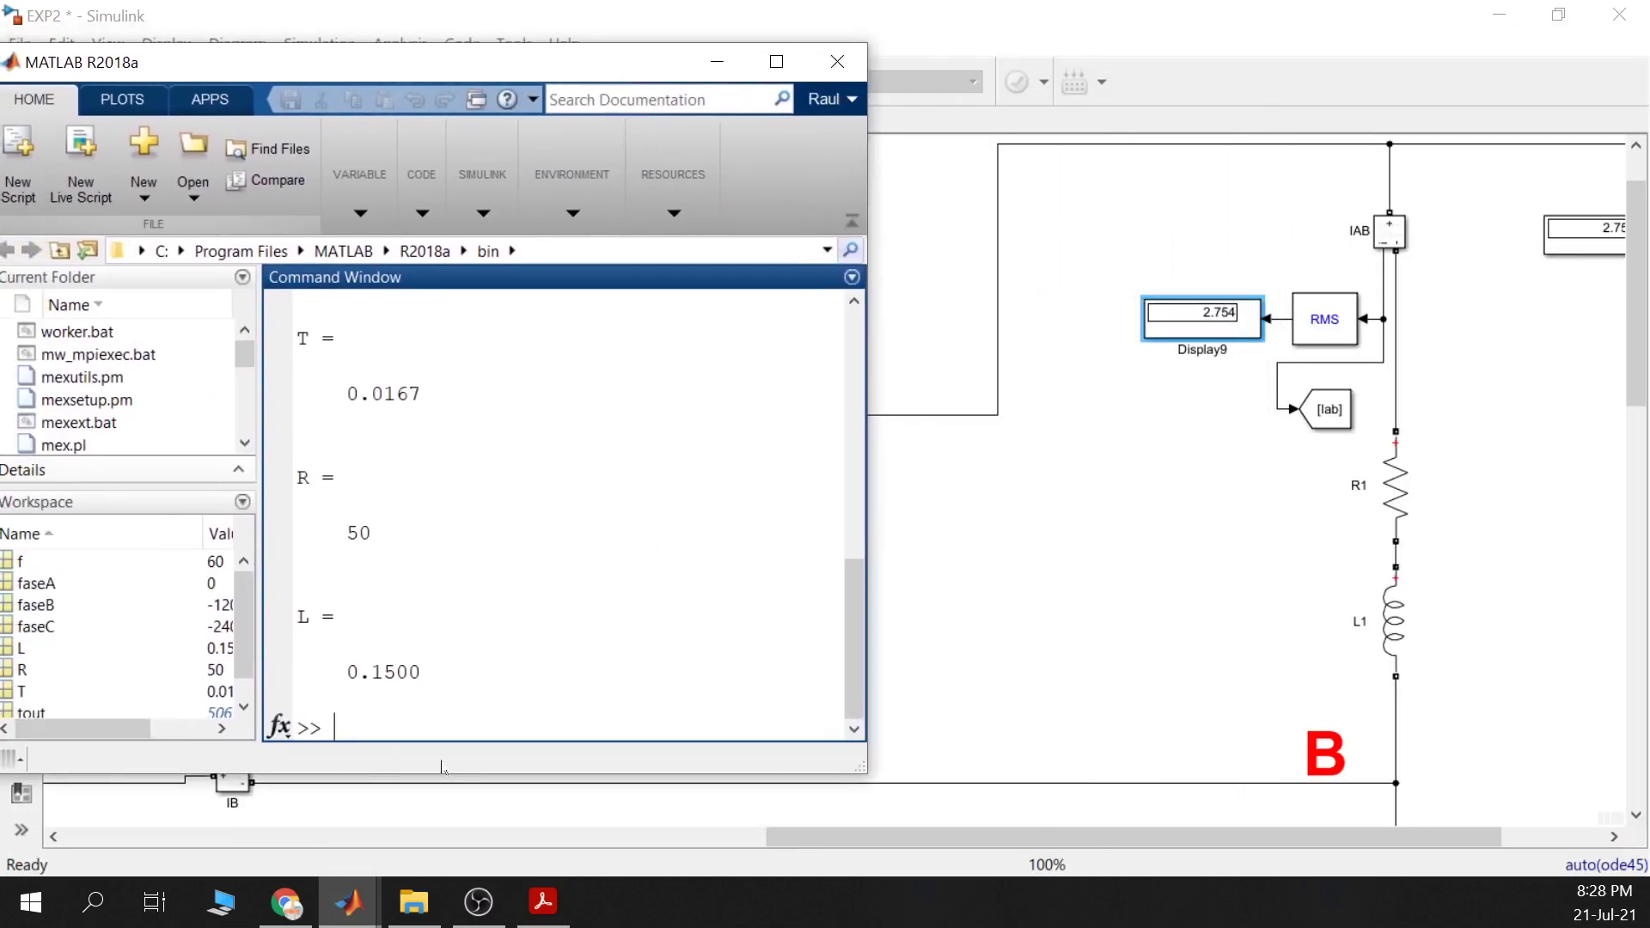
left_click_drag(443, 769, 464, 540)
left_click_drag(507, 63, 639, 411)
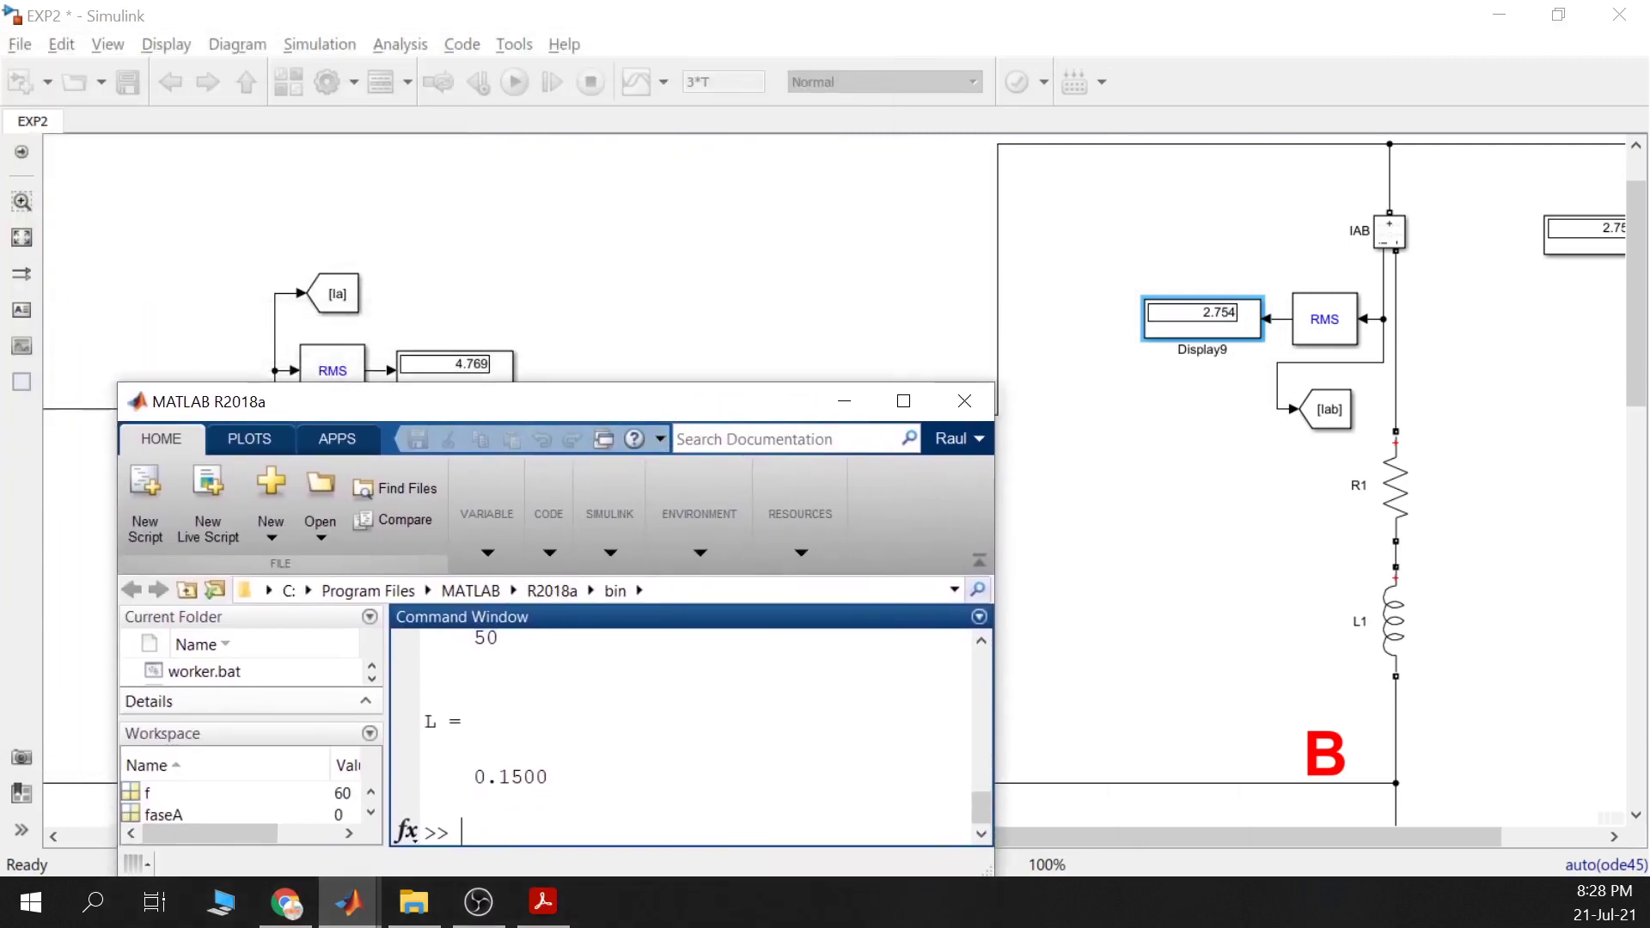
Evaluate 2.754*sqrt(3) in MATLAB's Command Window and highlight the answer
type("2.754*sqrt")
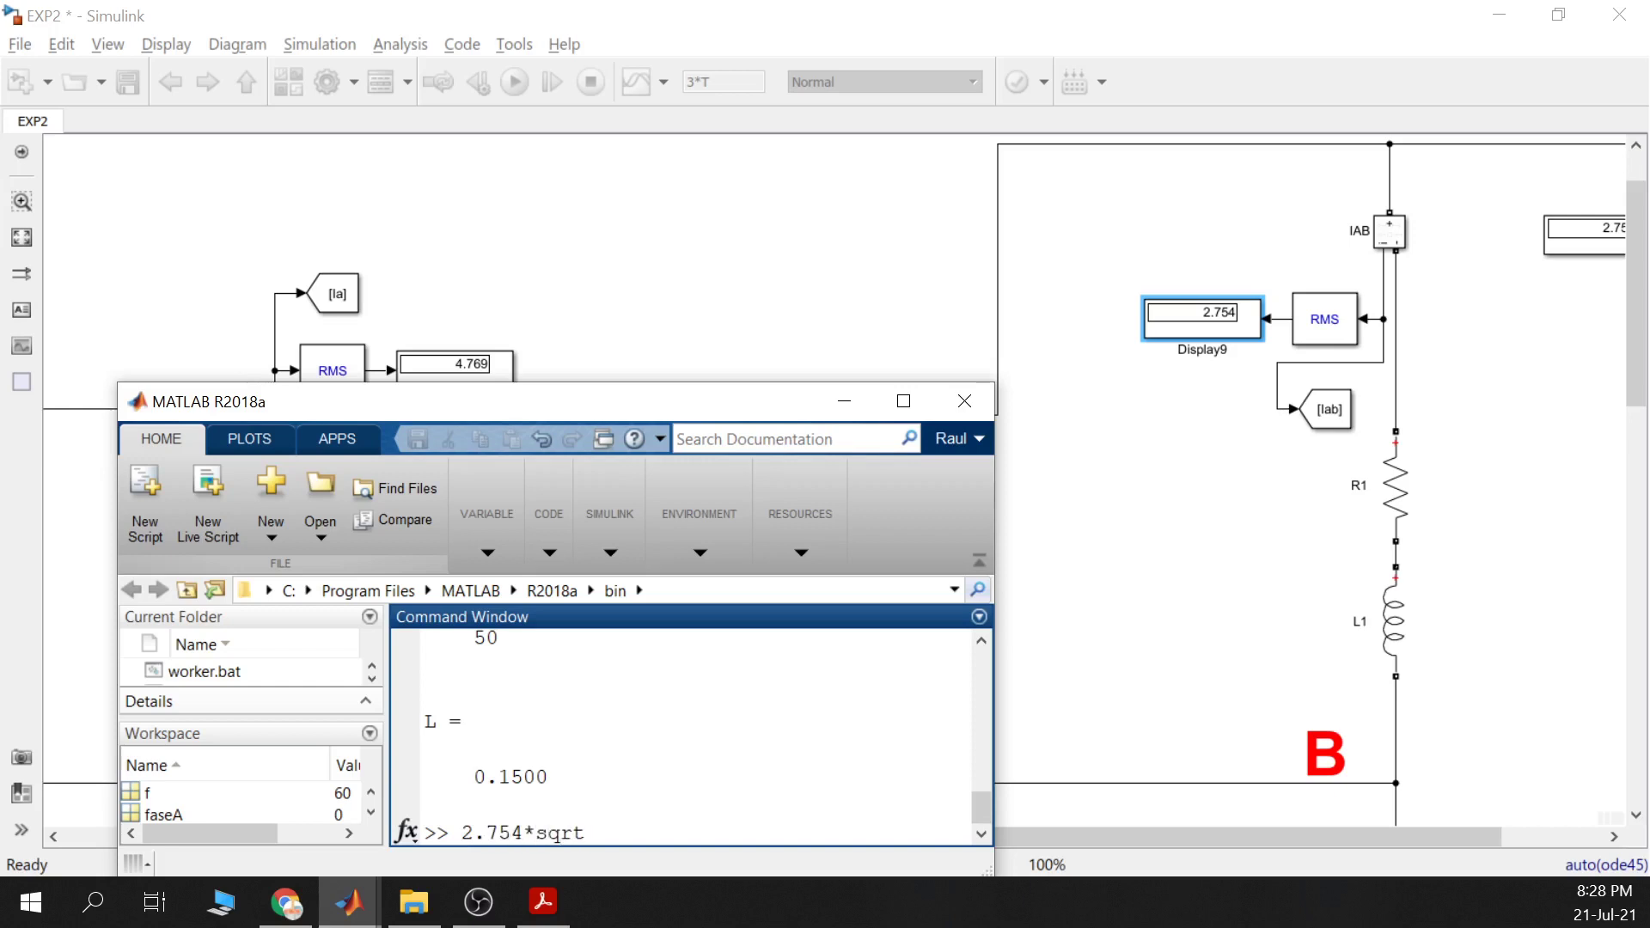
type("(3)")
key("Return")
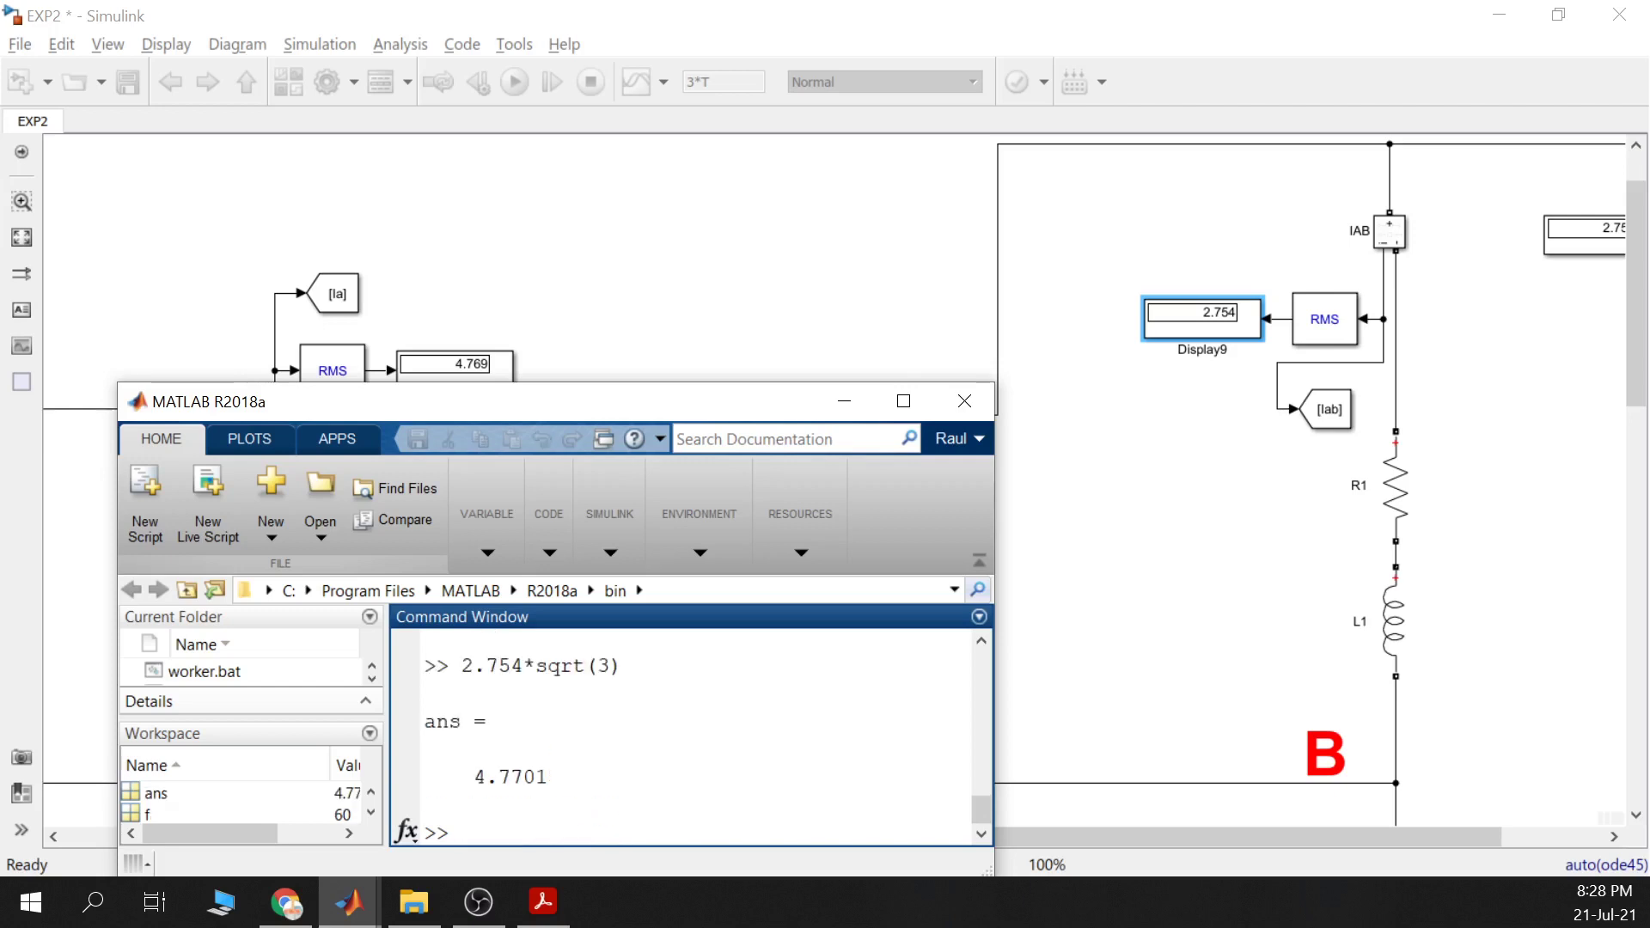
left_click_drag(550, 777, 472, 777)
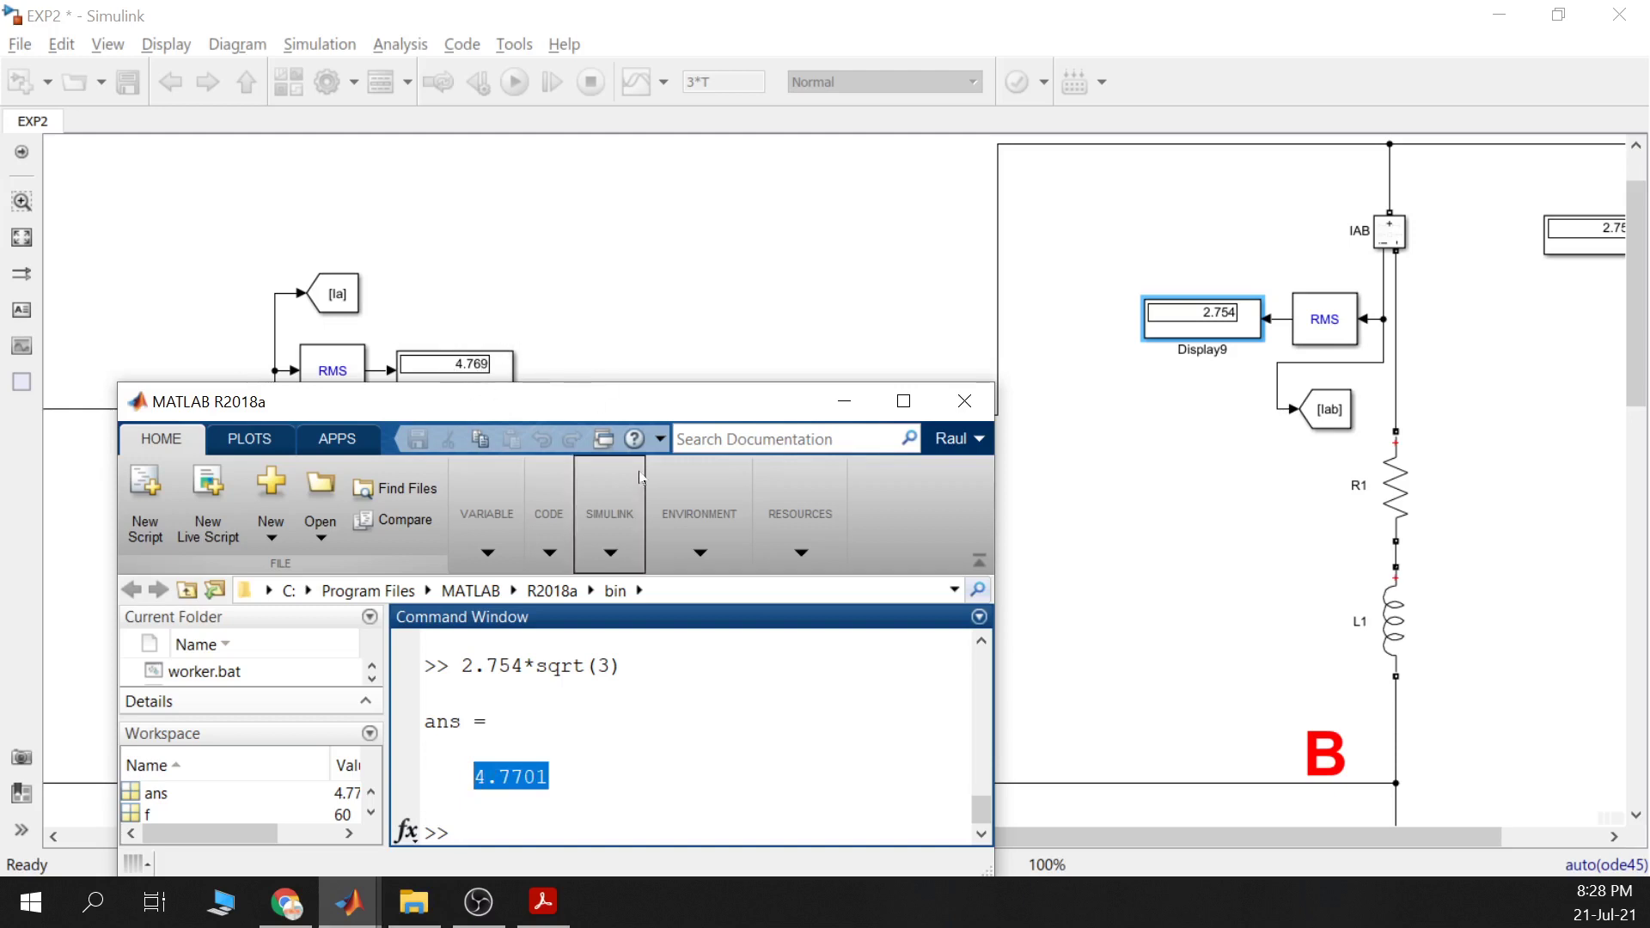
Compare the evaluated expression with the IAB display in EXP2 and briefly check Laboratorio-7.pdf again
mouse_move(669, 404)
left_mouse_down()
mouse_move(699, 387)
mouse_move(686, 288)
mouse_move(667, 378)
left_mouse_up()
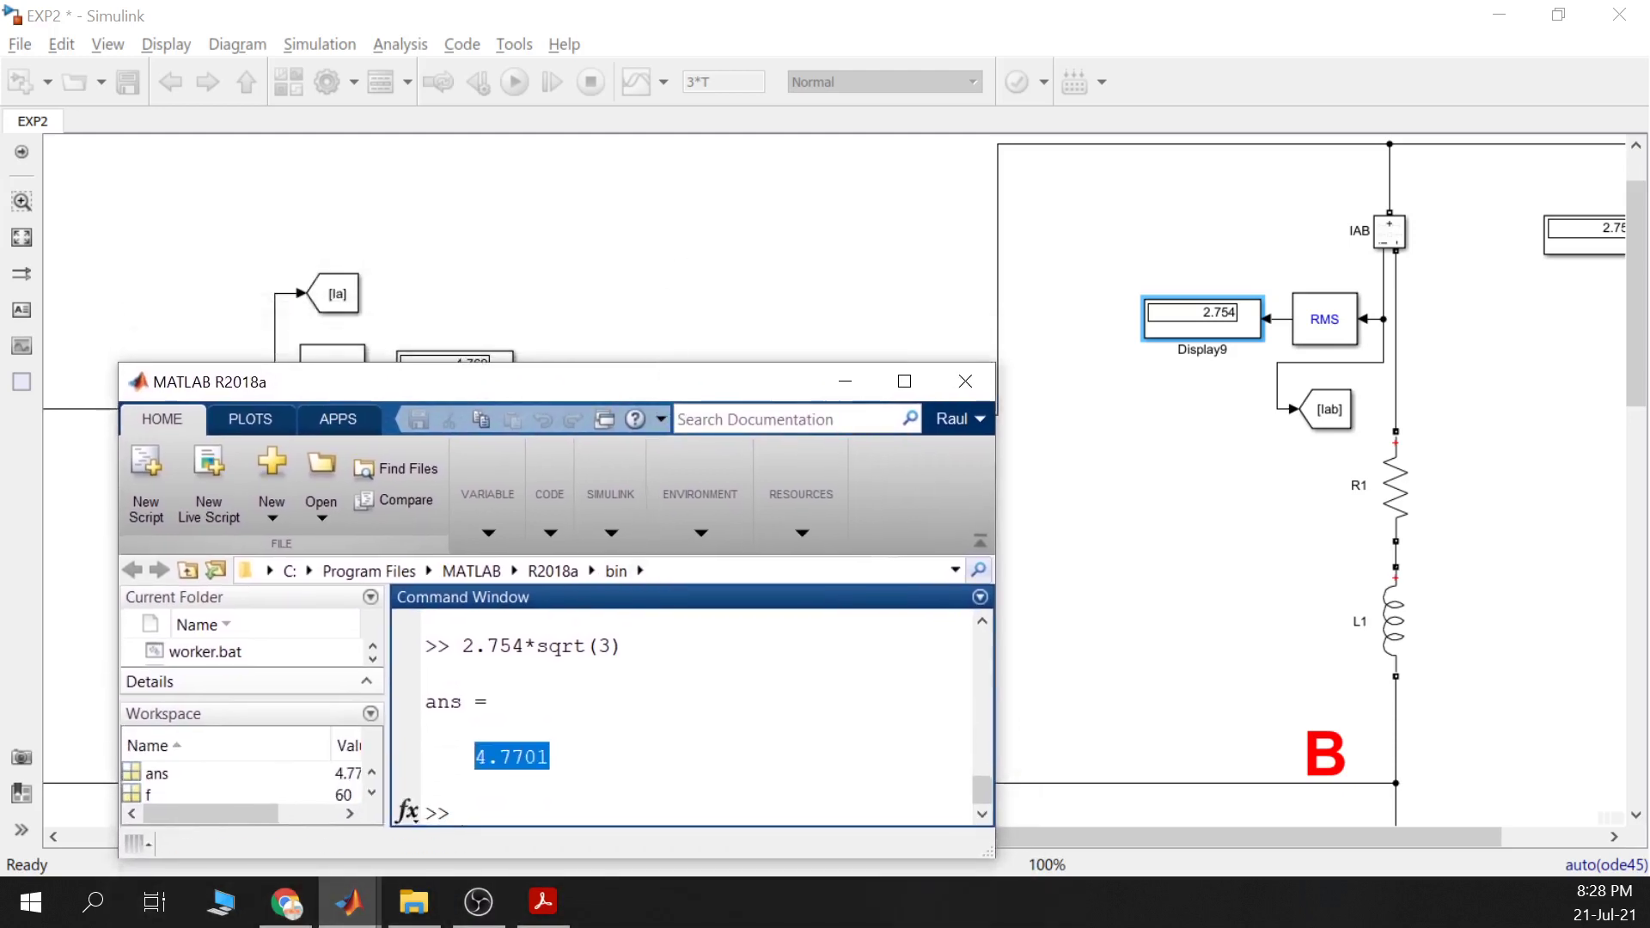
left_click_drag(525, 646, 462, 645)
left_click(1233, 318)
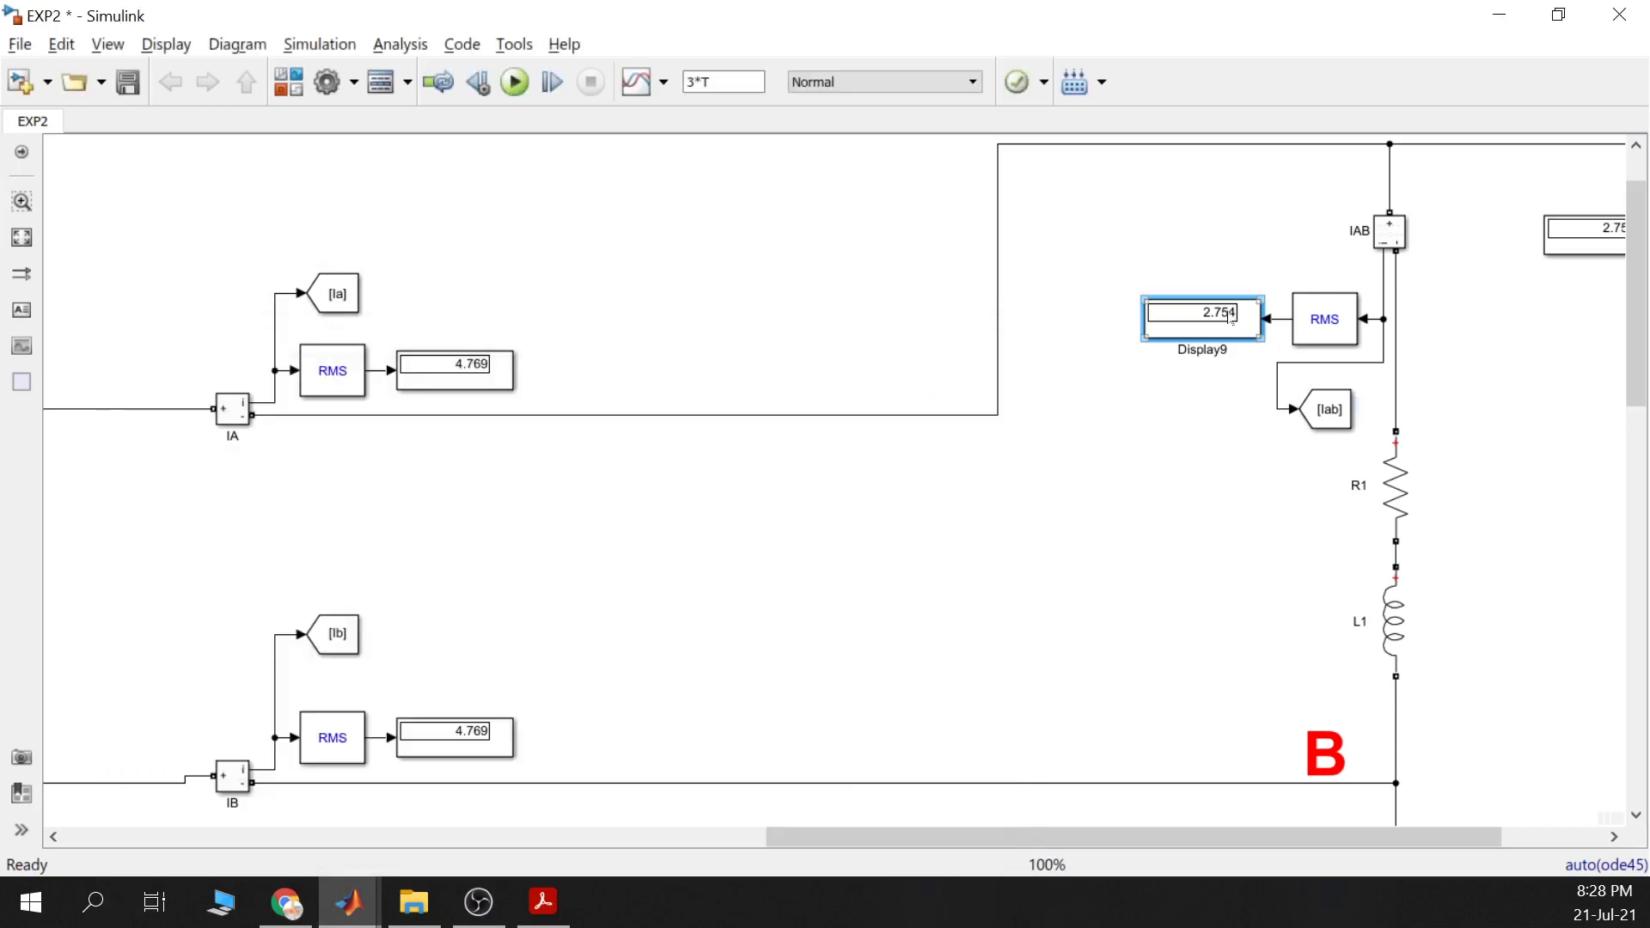
left_click(555, 904)
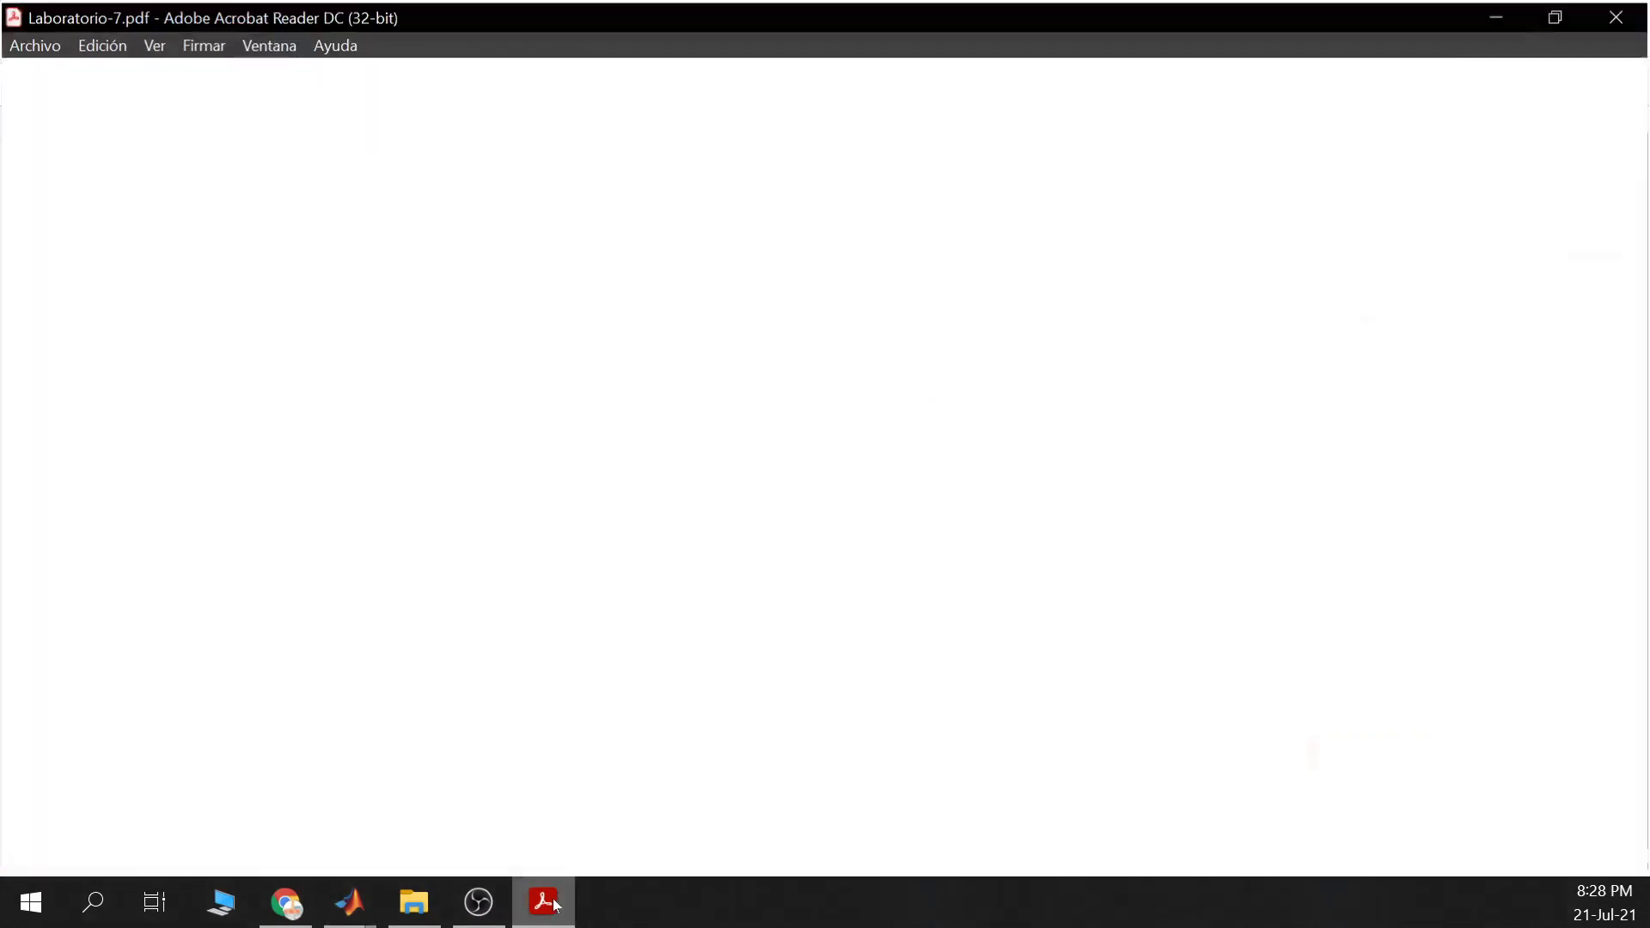
left_click(555, 904)
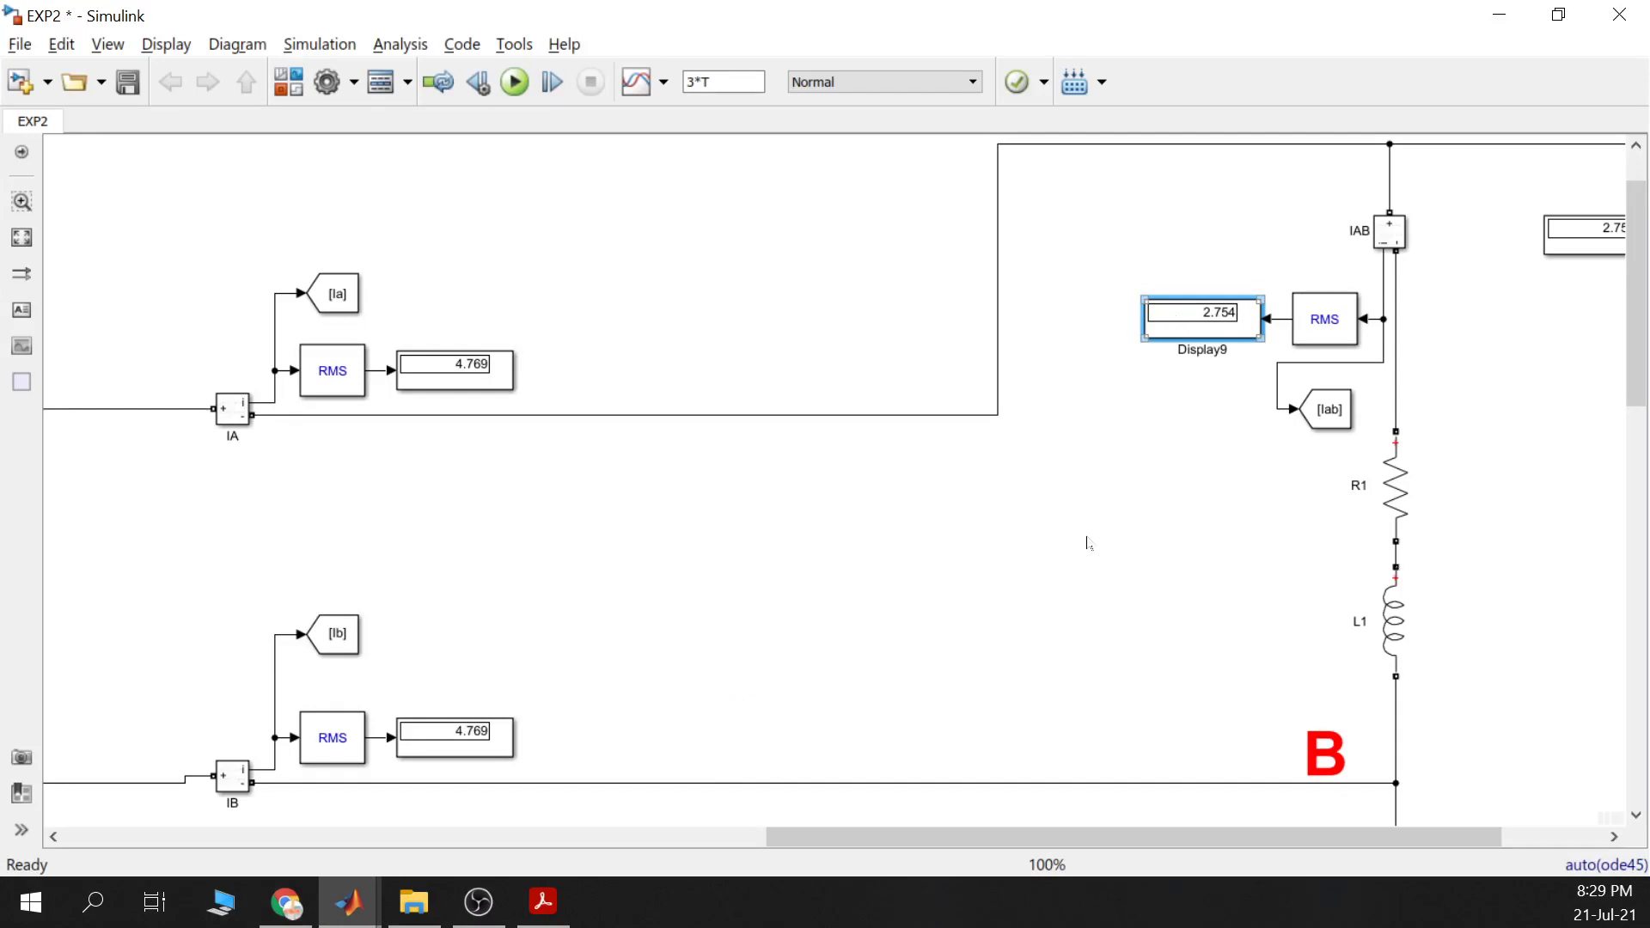
Set the numeric format of the IAB RMS display to long
key("shift+F10")
left_click(1123, 461)
double_click(1185, 322)
left_click(1110, 322)
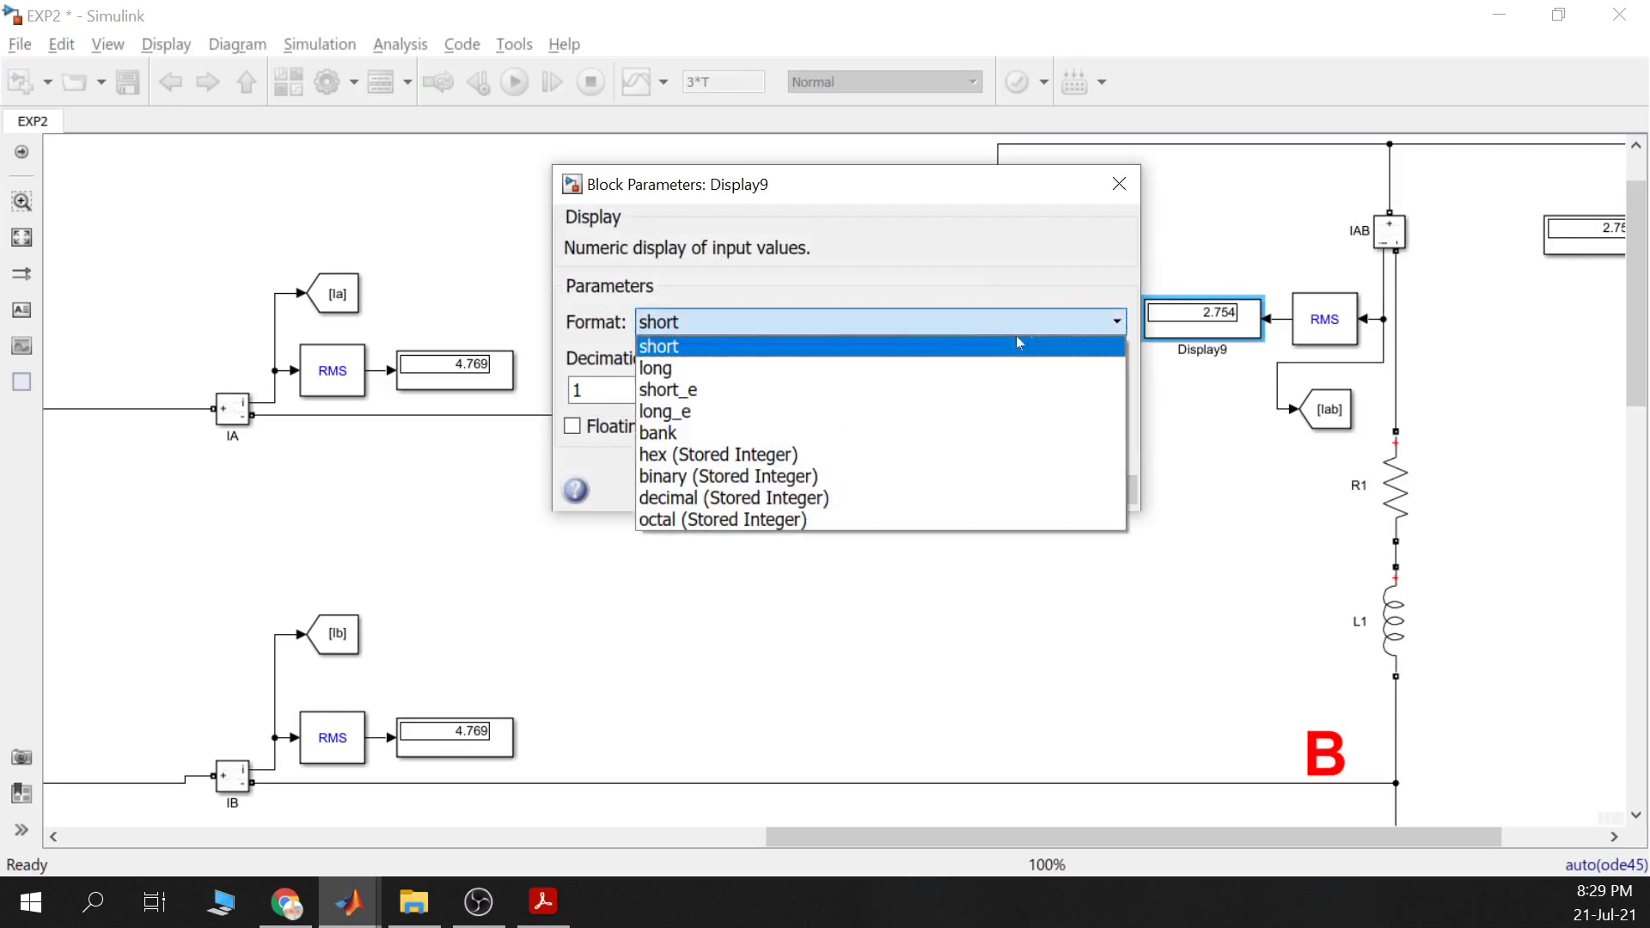
left_click(1002, 369)
left_click(1066, 487)
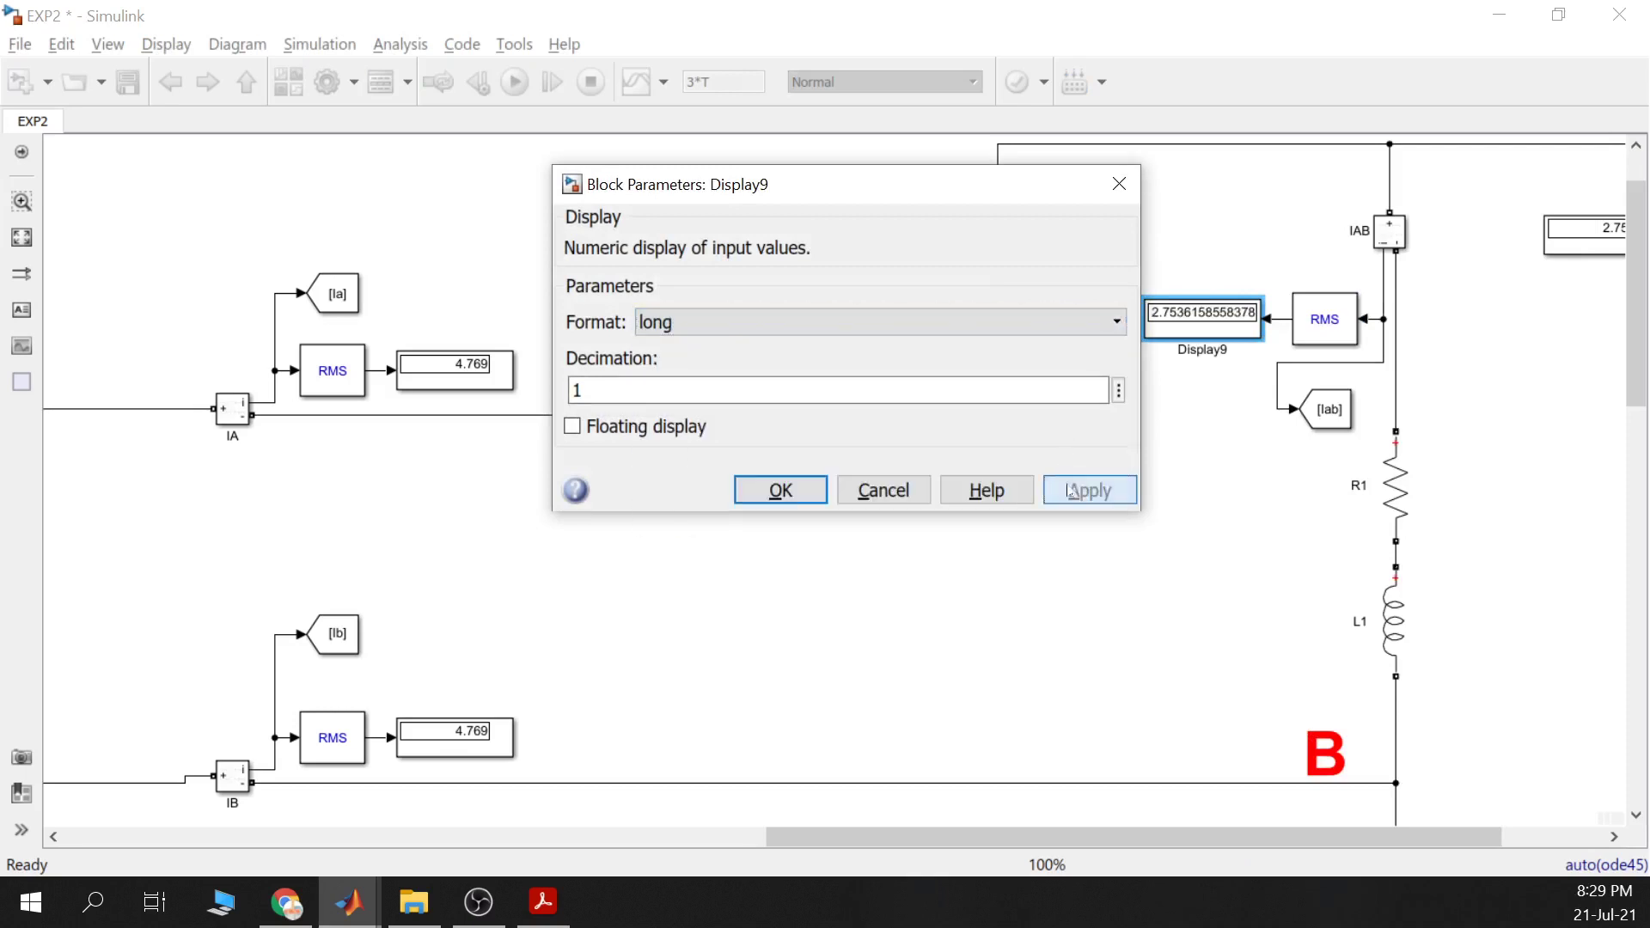
left_click(780, 490)
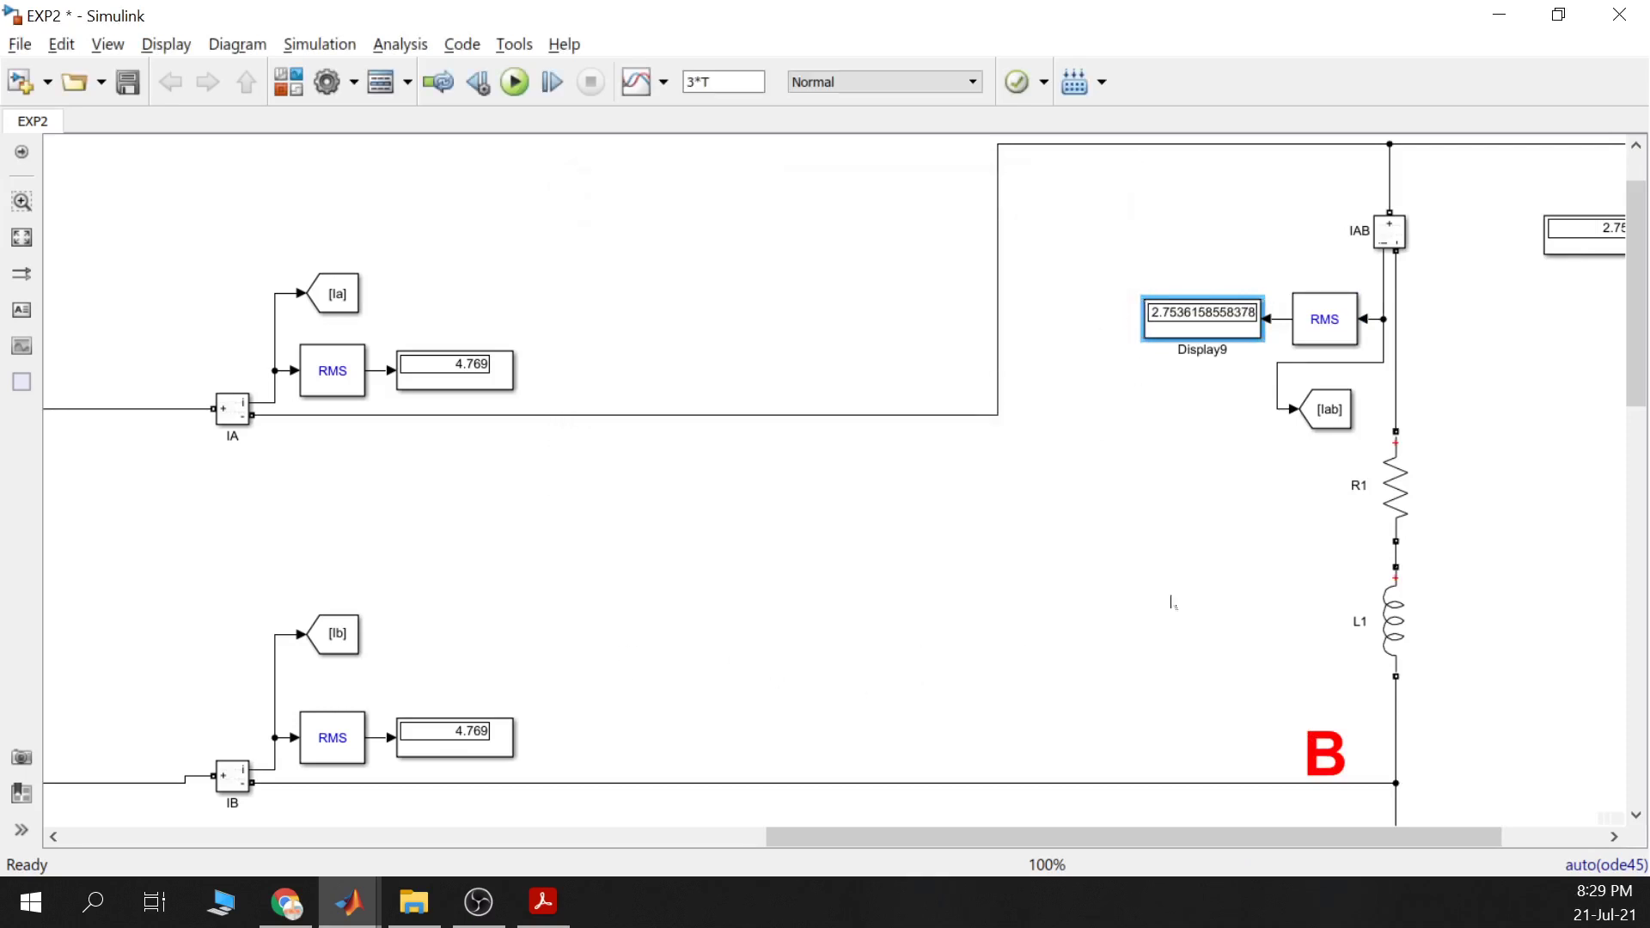
Restore the IAB RMS display's numeric format to short
right_click(1200, 340)
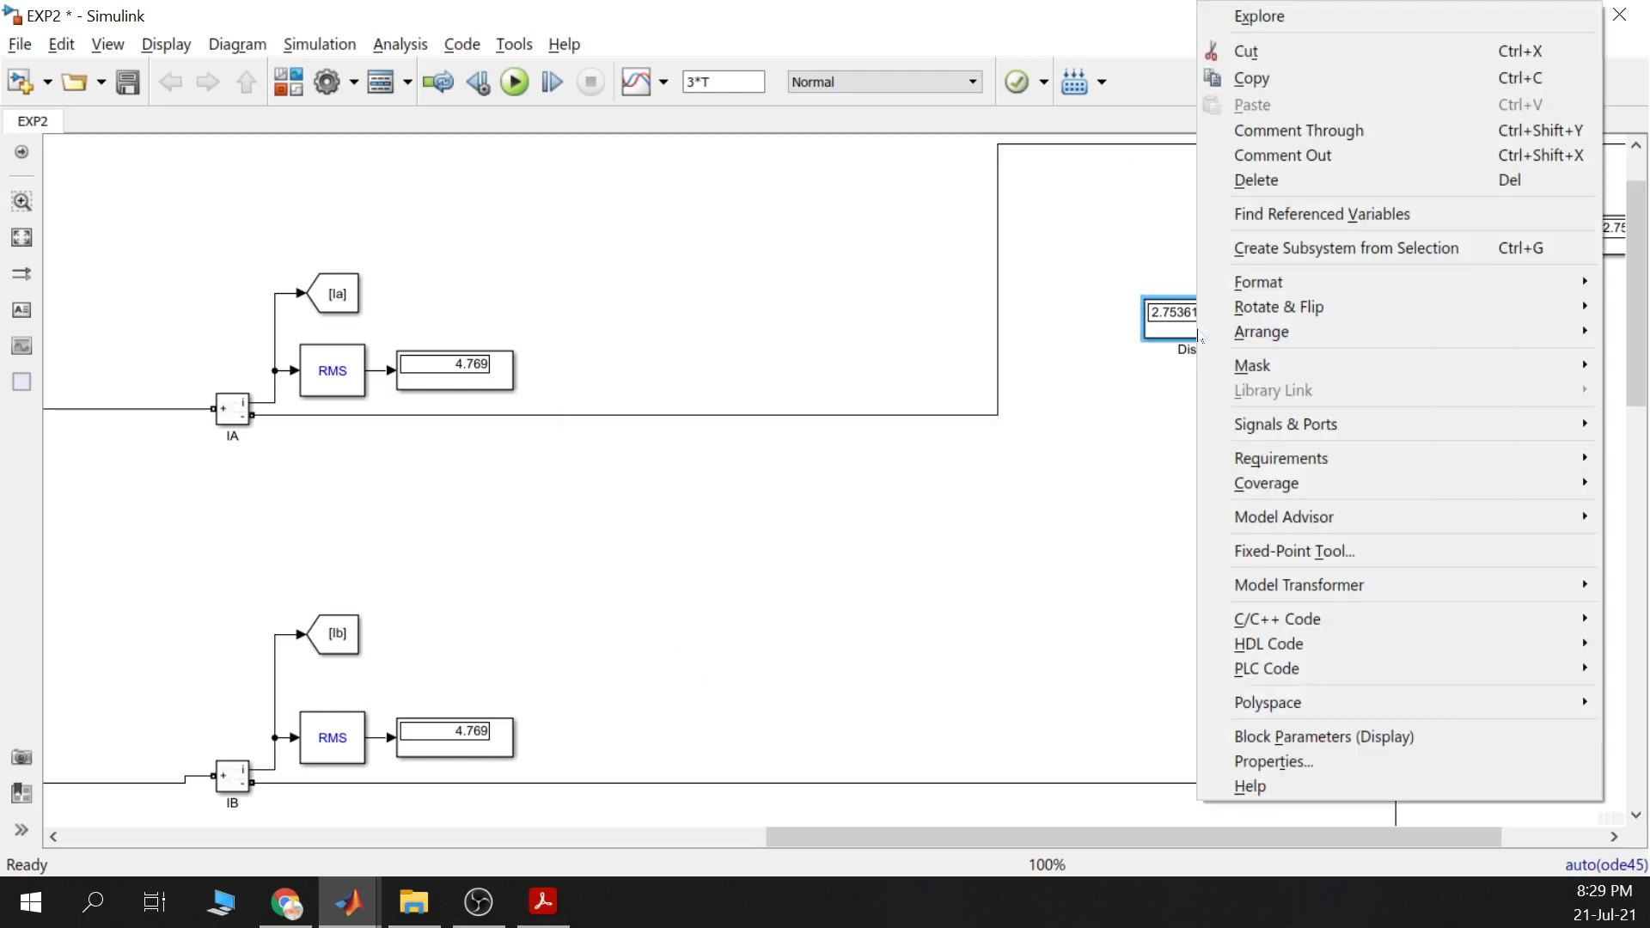
left_click(1183, 330)
double_click(1183, 329)
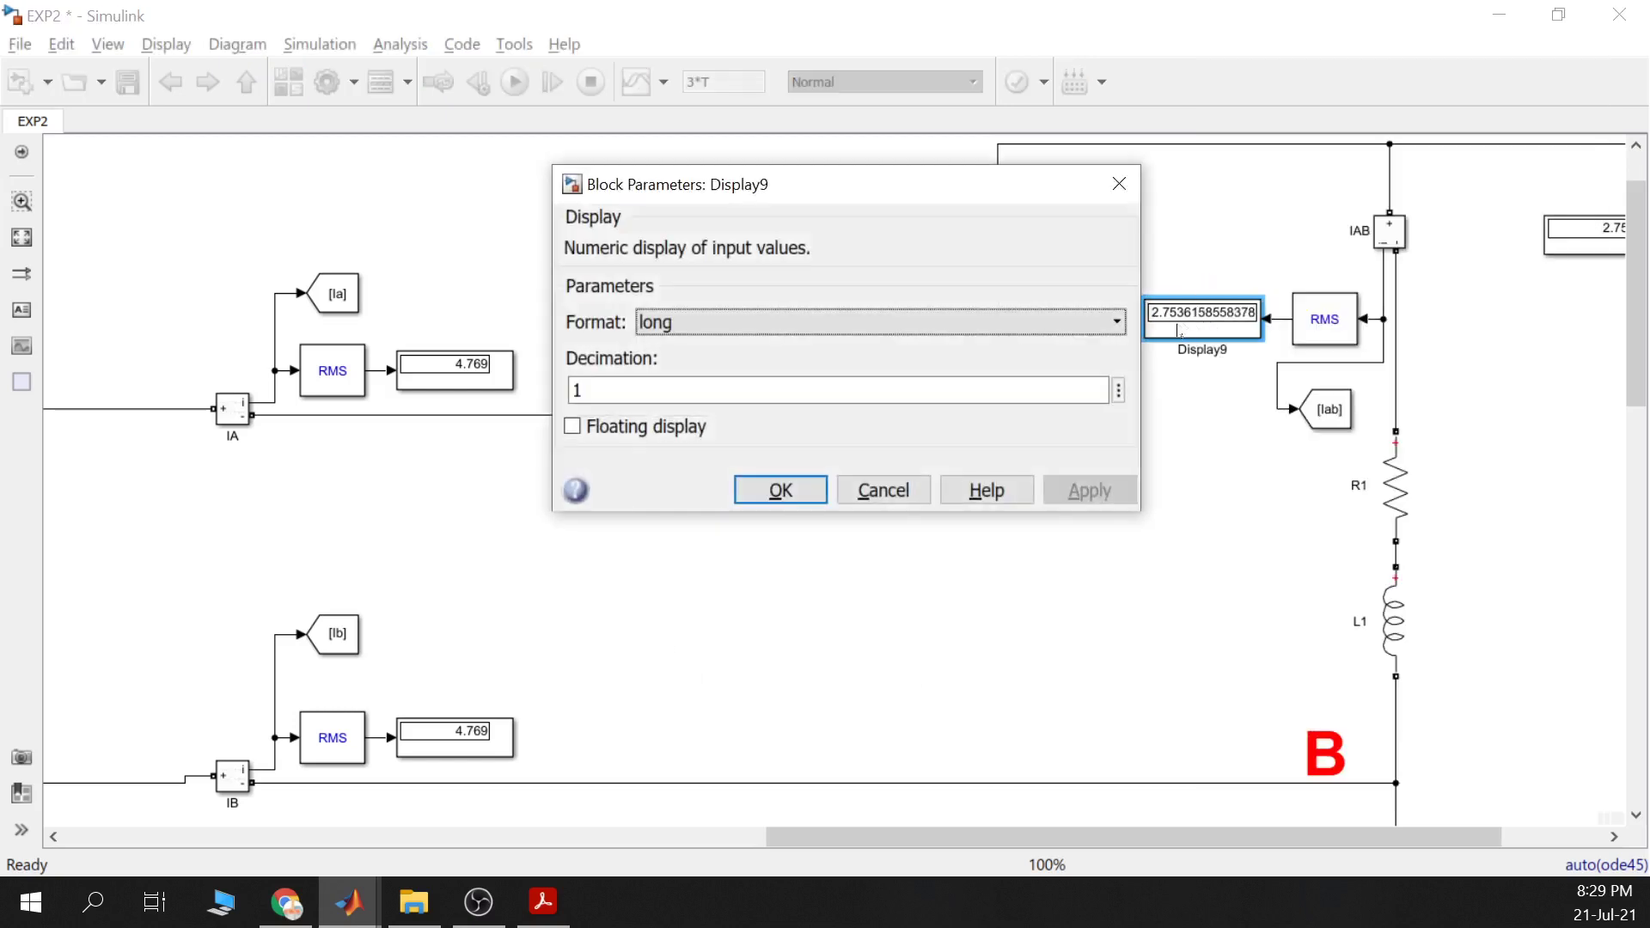
left_click(990, 322)
left_click(961, 346)
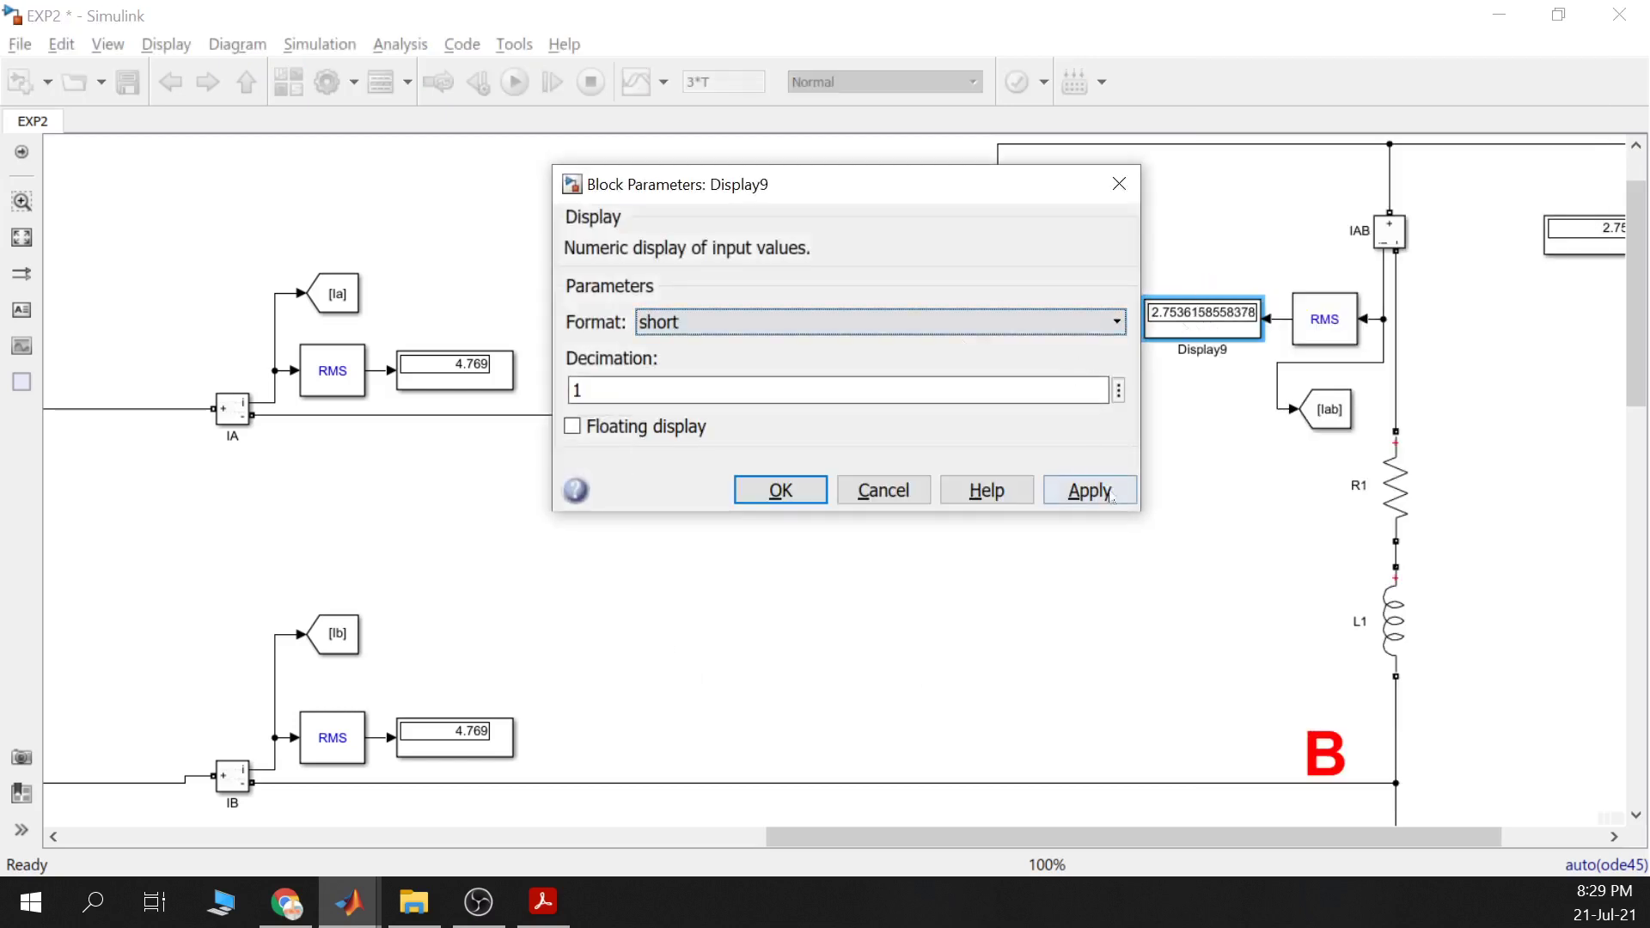
left_click(798, 501)
left_click(884, 573)
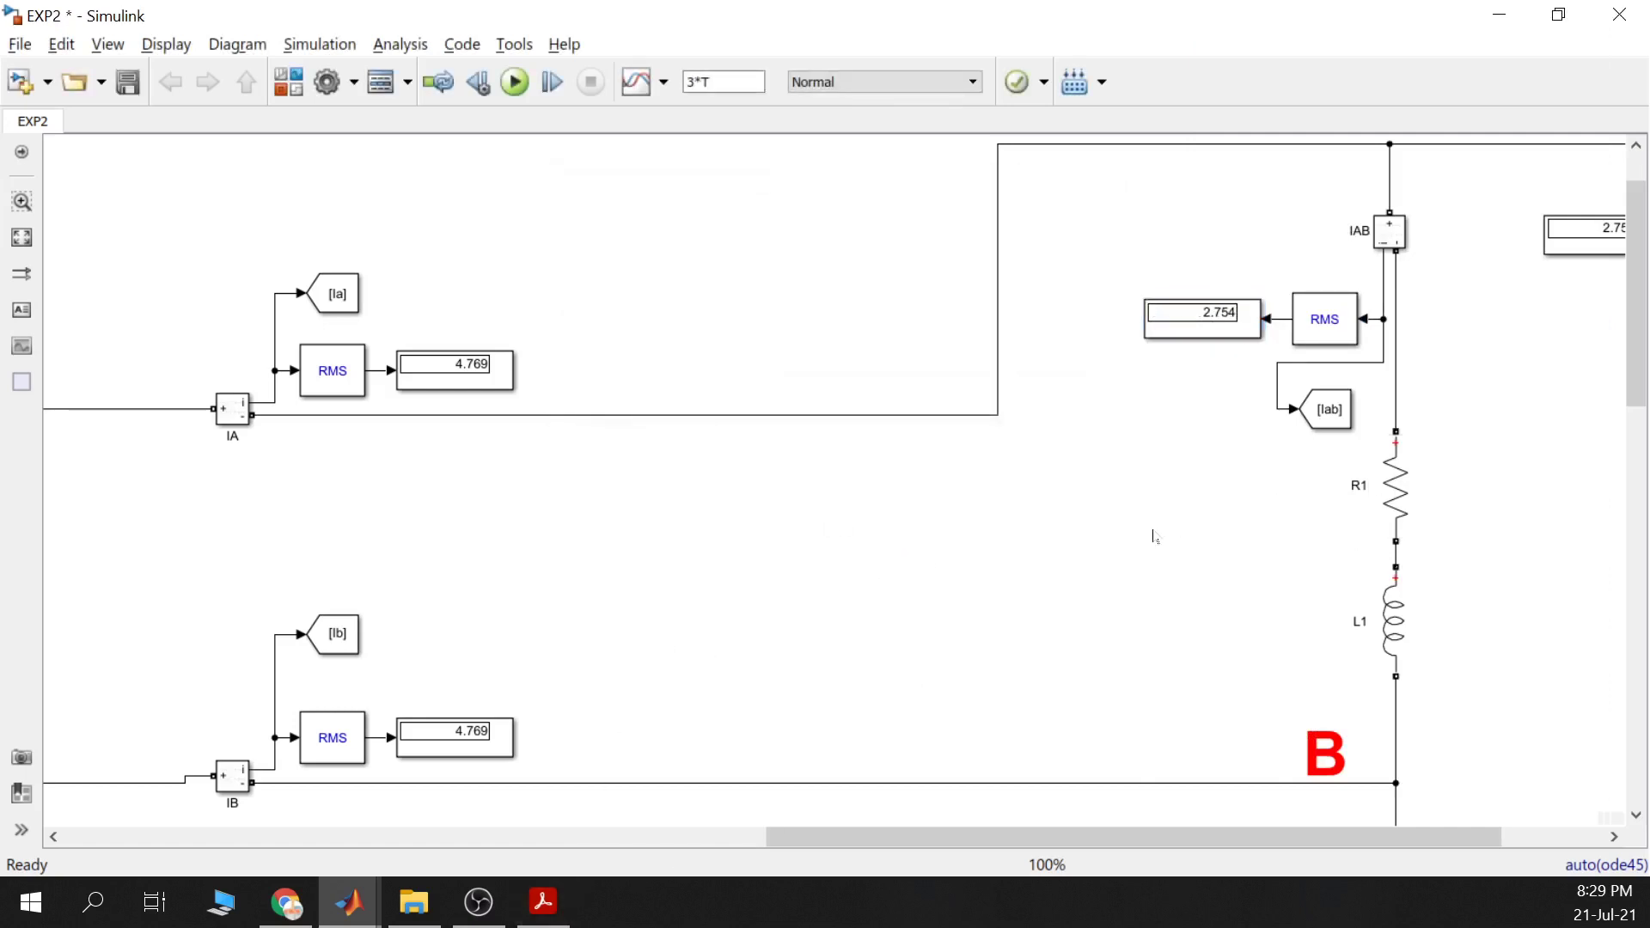
Examine the RMS displays of phase currents IAB and ICA in the delta load
scroll(1164, 522, "down", 1)
scroll(1105, 501, "right", 3)
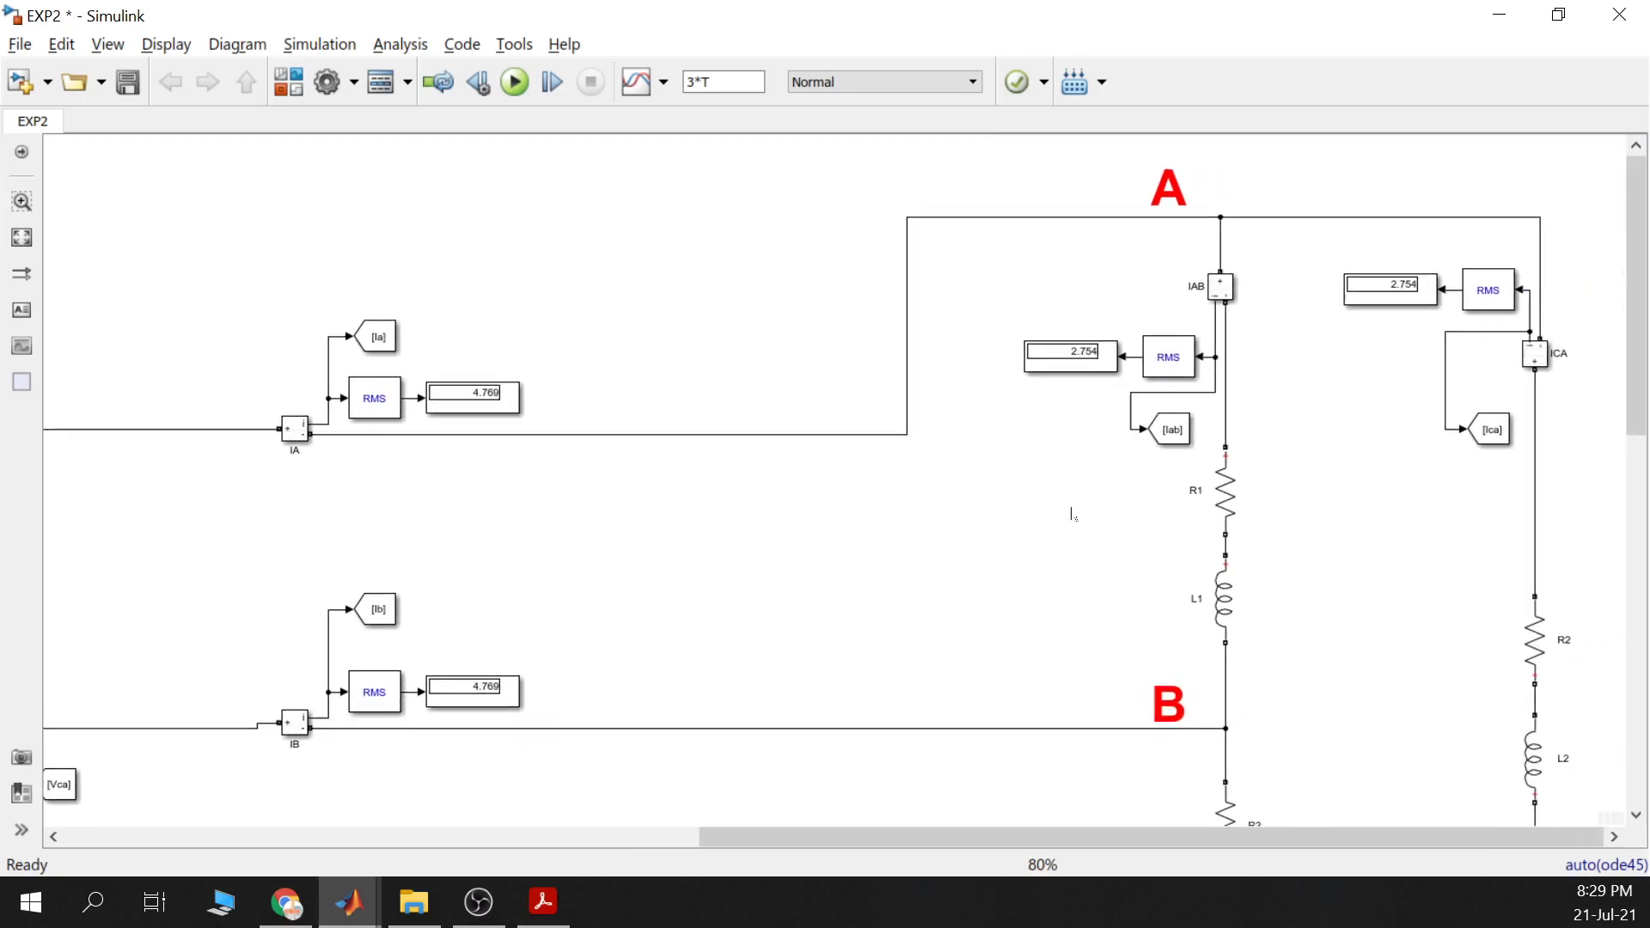
scroll(1343, 569, "down", 1)
scroll(1322, 597, "right", 3)
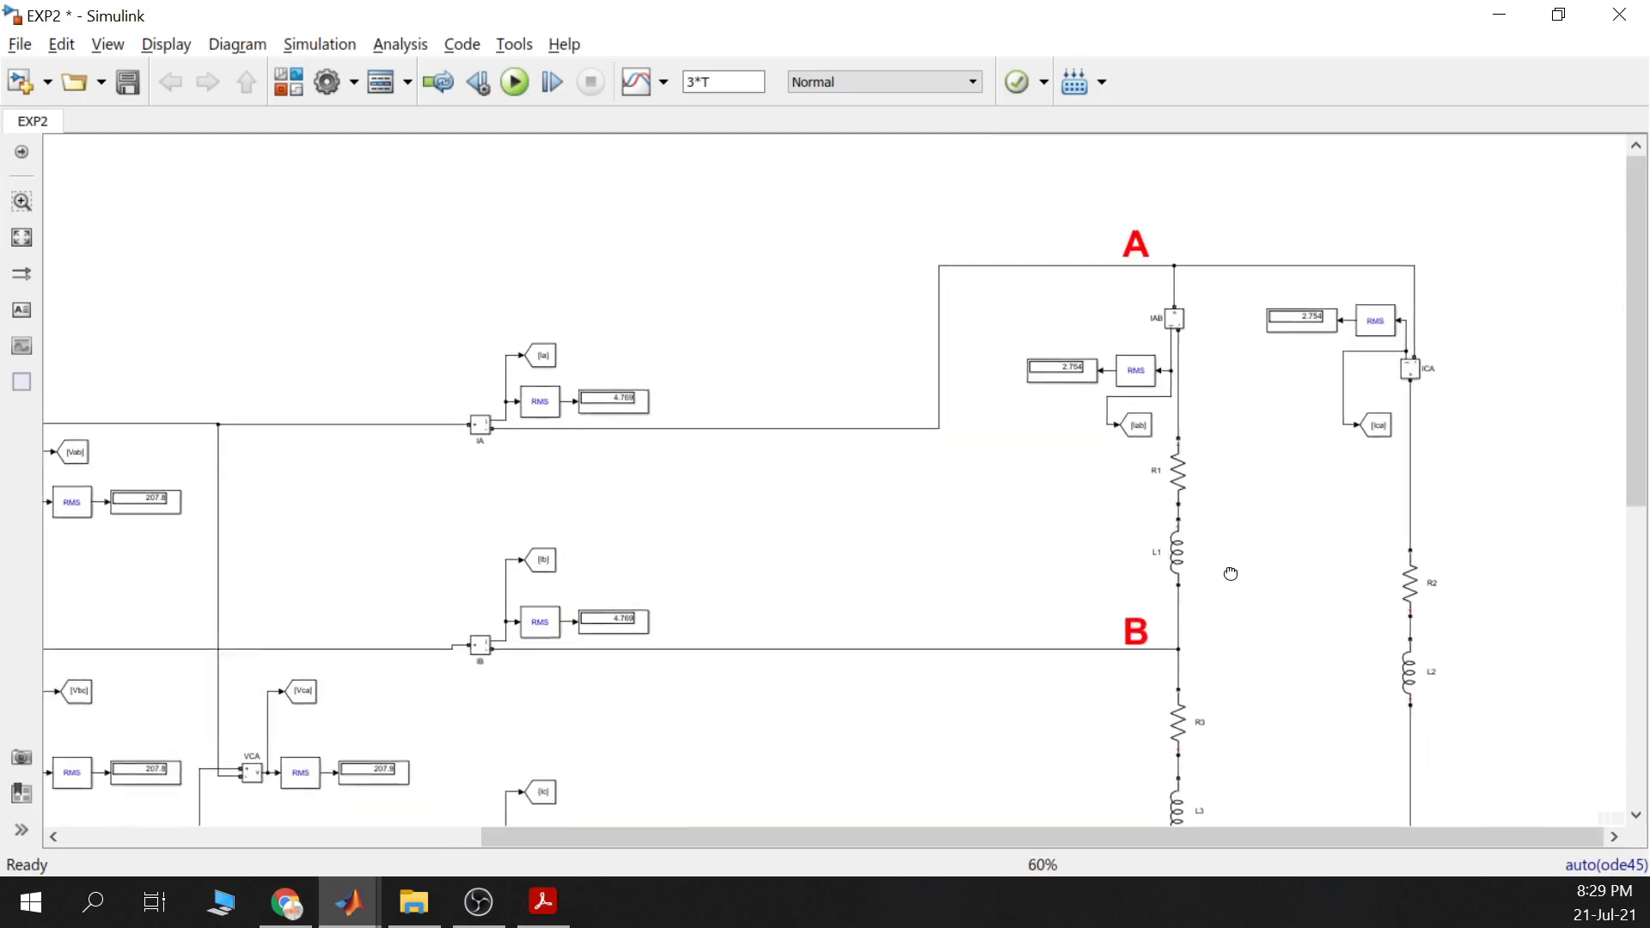
scroll(1218, 443, "up", 2)
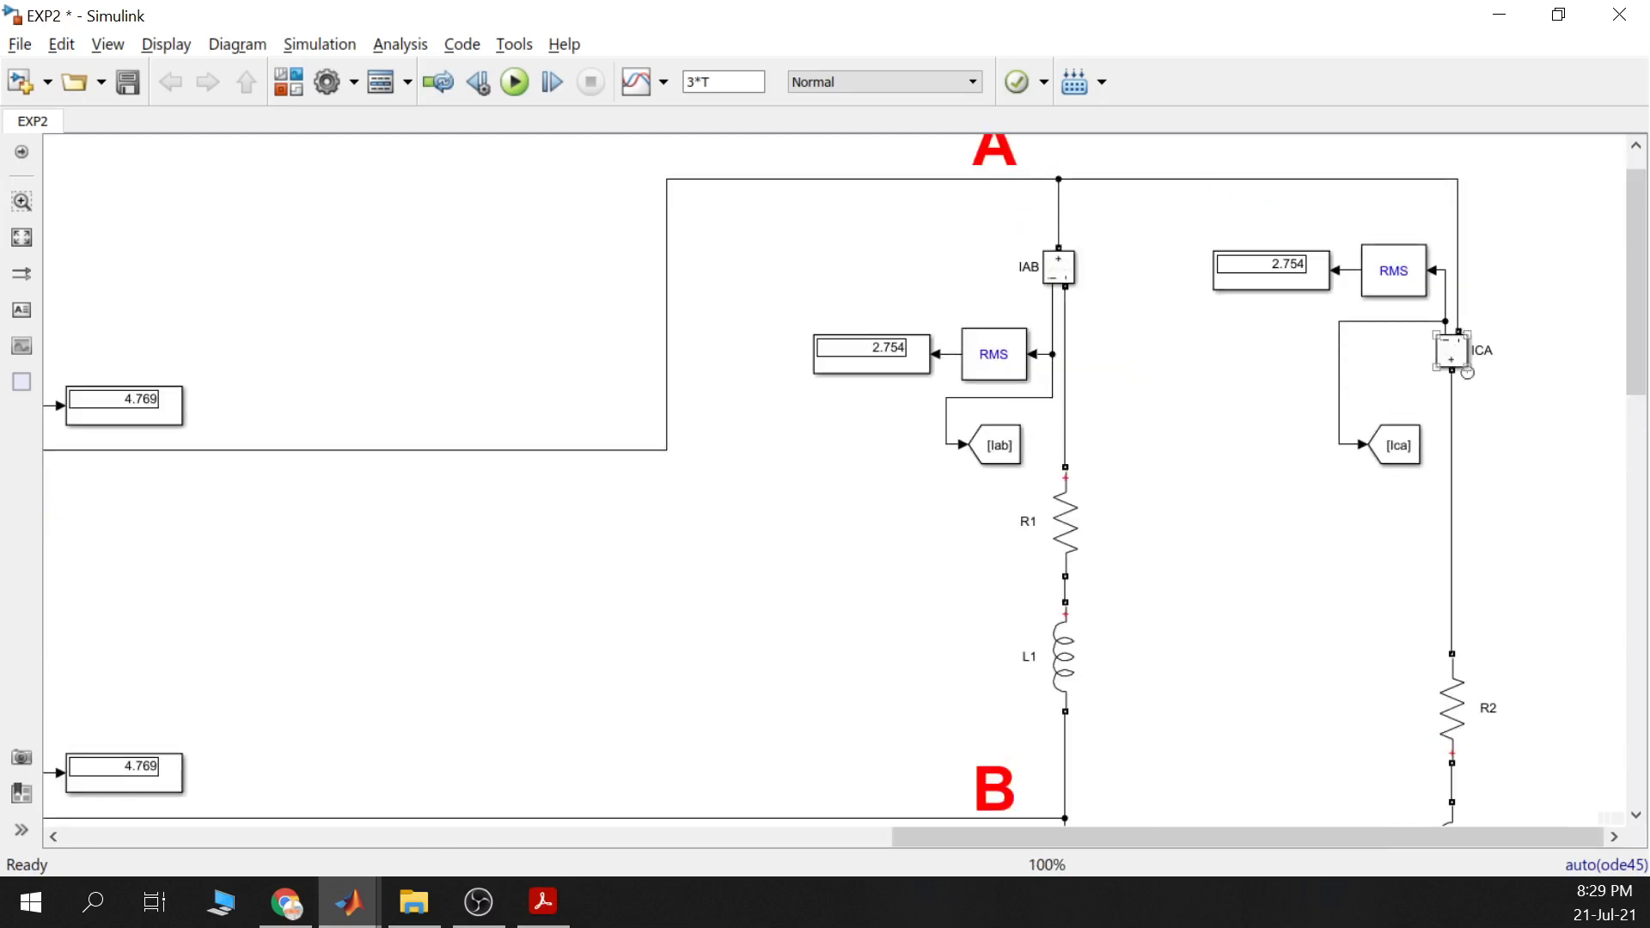
left_click(859, 357)
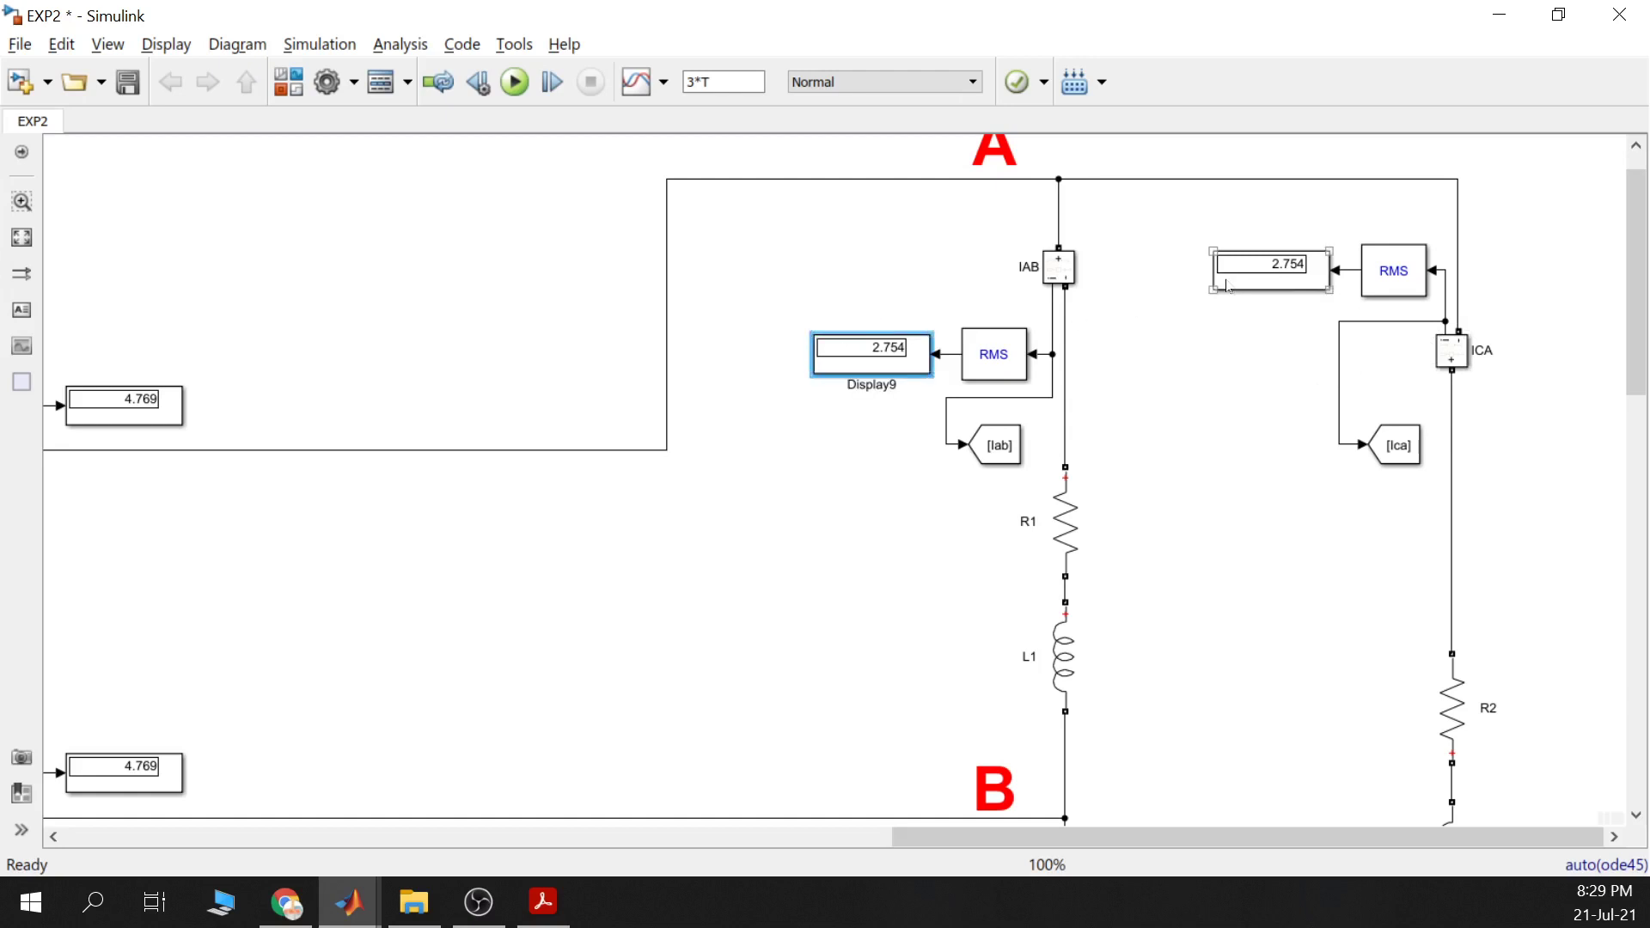
left_click(1272, 275)
Examine the RMS display of phase current IBC, then review the line-current and delta-load displays together
scroll(1218, 699, "down", 5)
scroll(1120, 607, "down", 1)
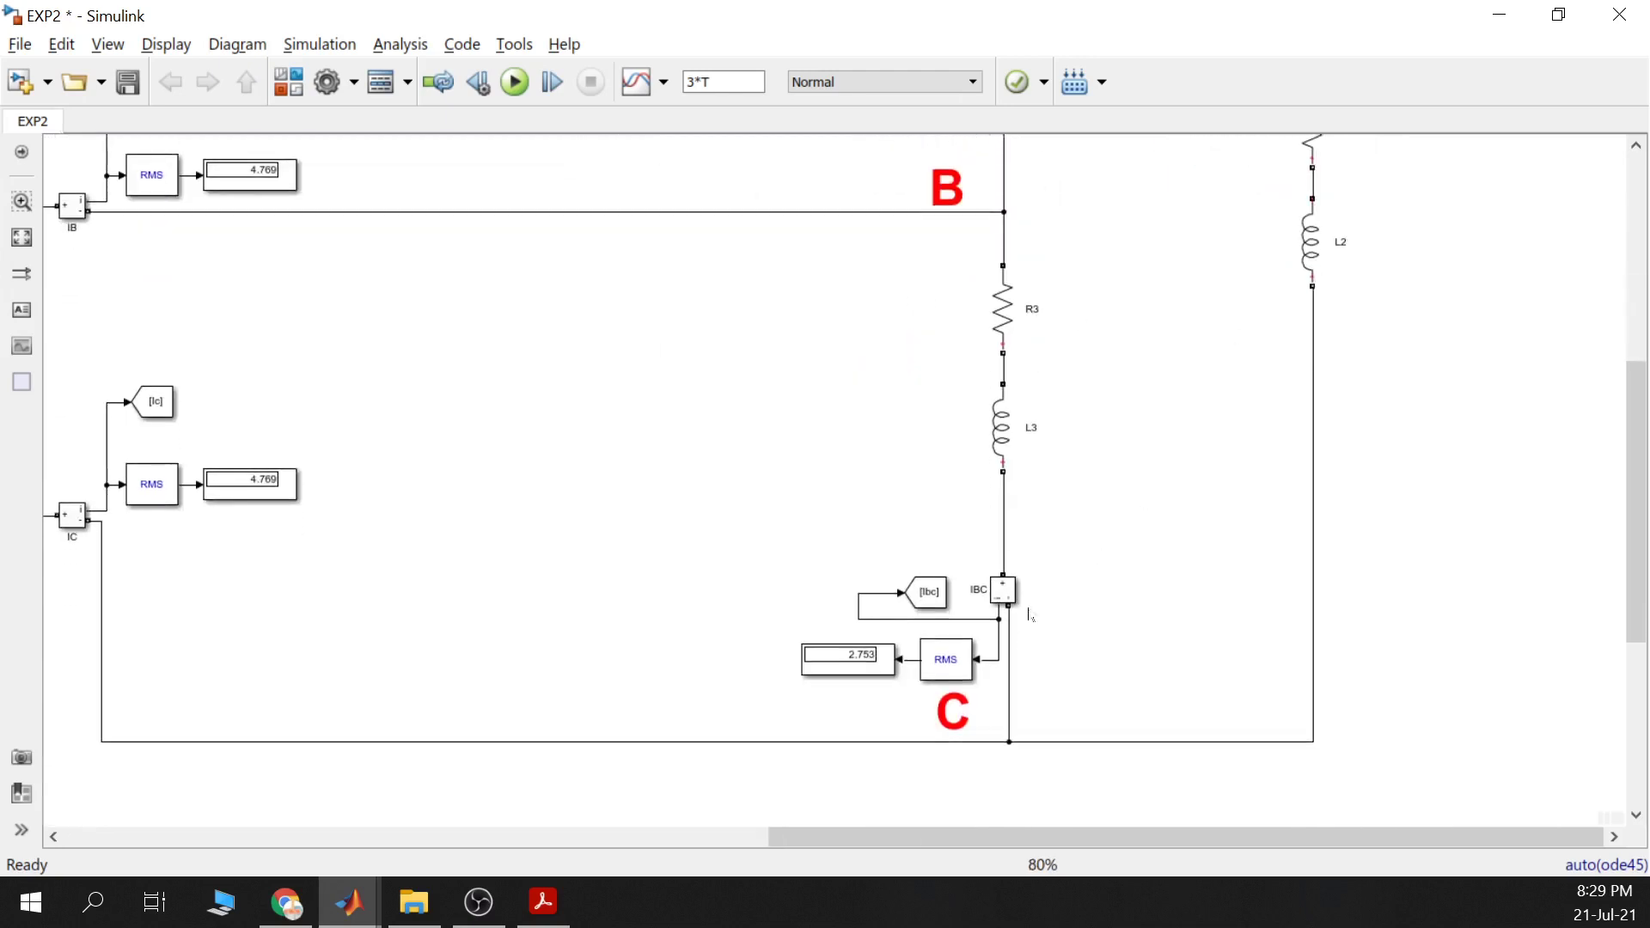
left_click(829, 640)
scroll(1392, 498, "up", 1)
scroll(1281, 317, "down", 2)
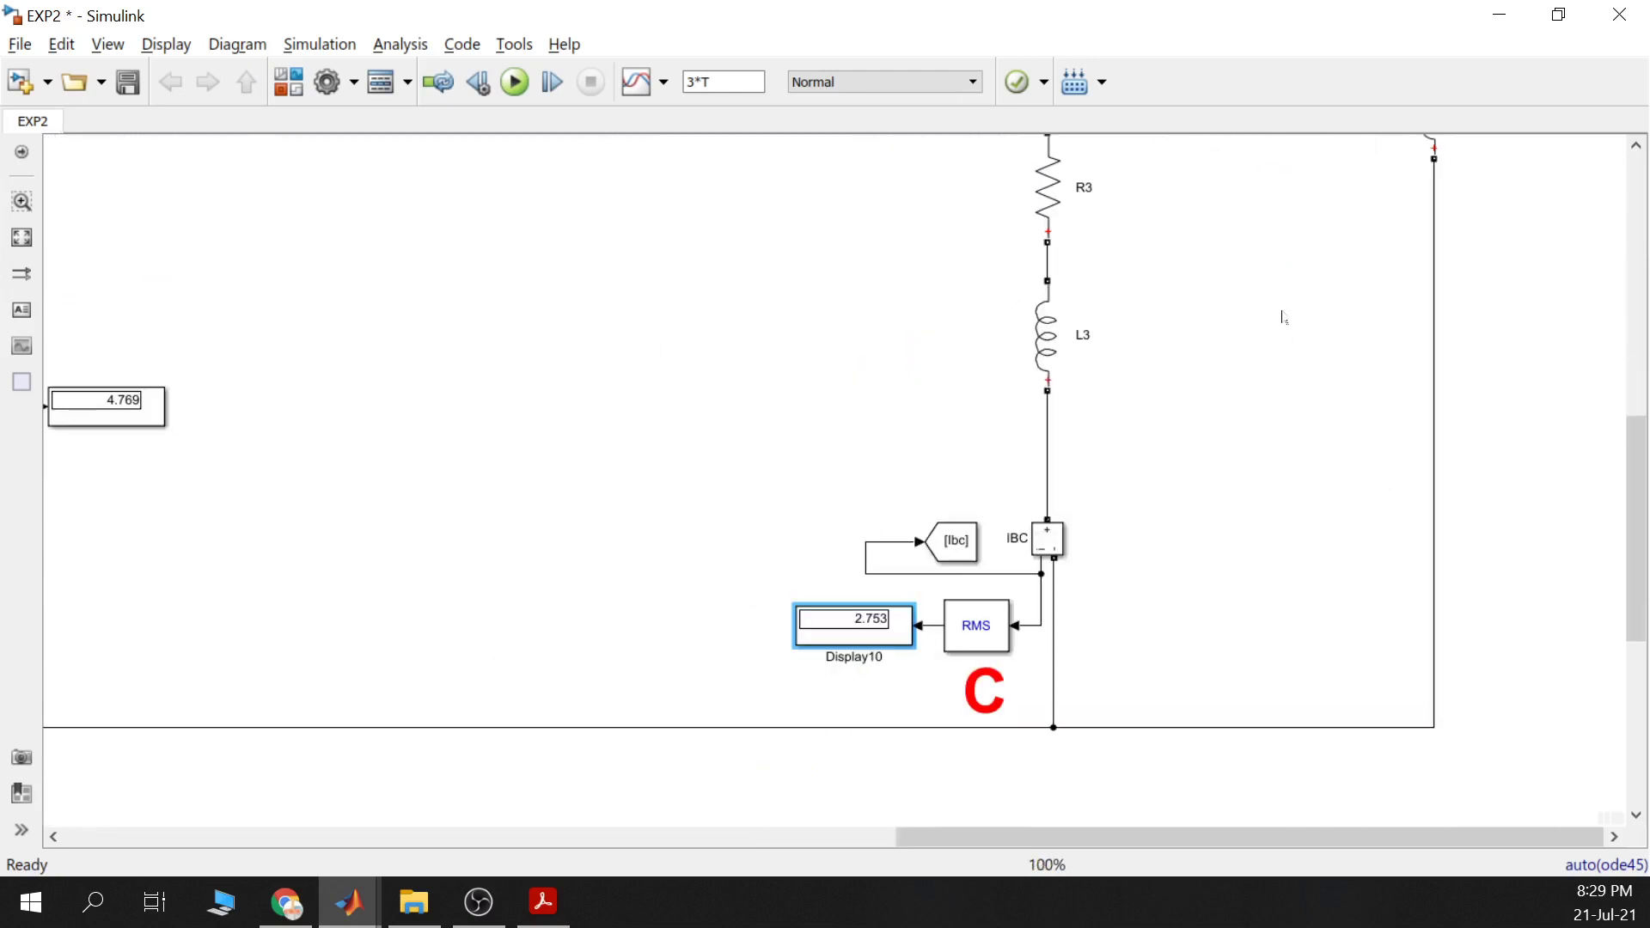
scroll(1256, 482, "up", 2)
scroll(1258, 482, "down", 1)
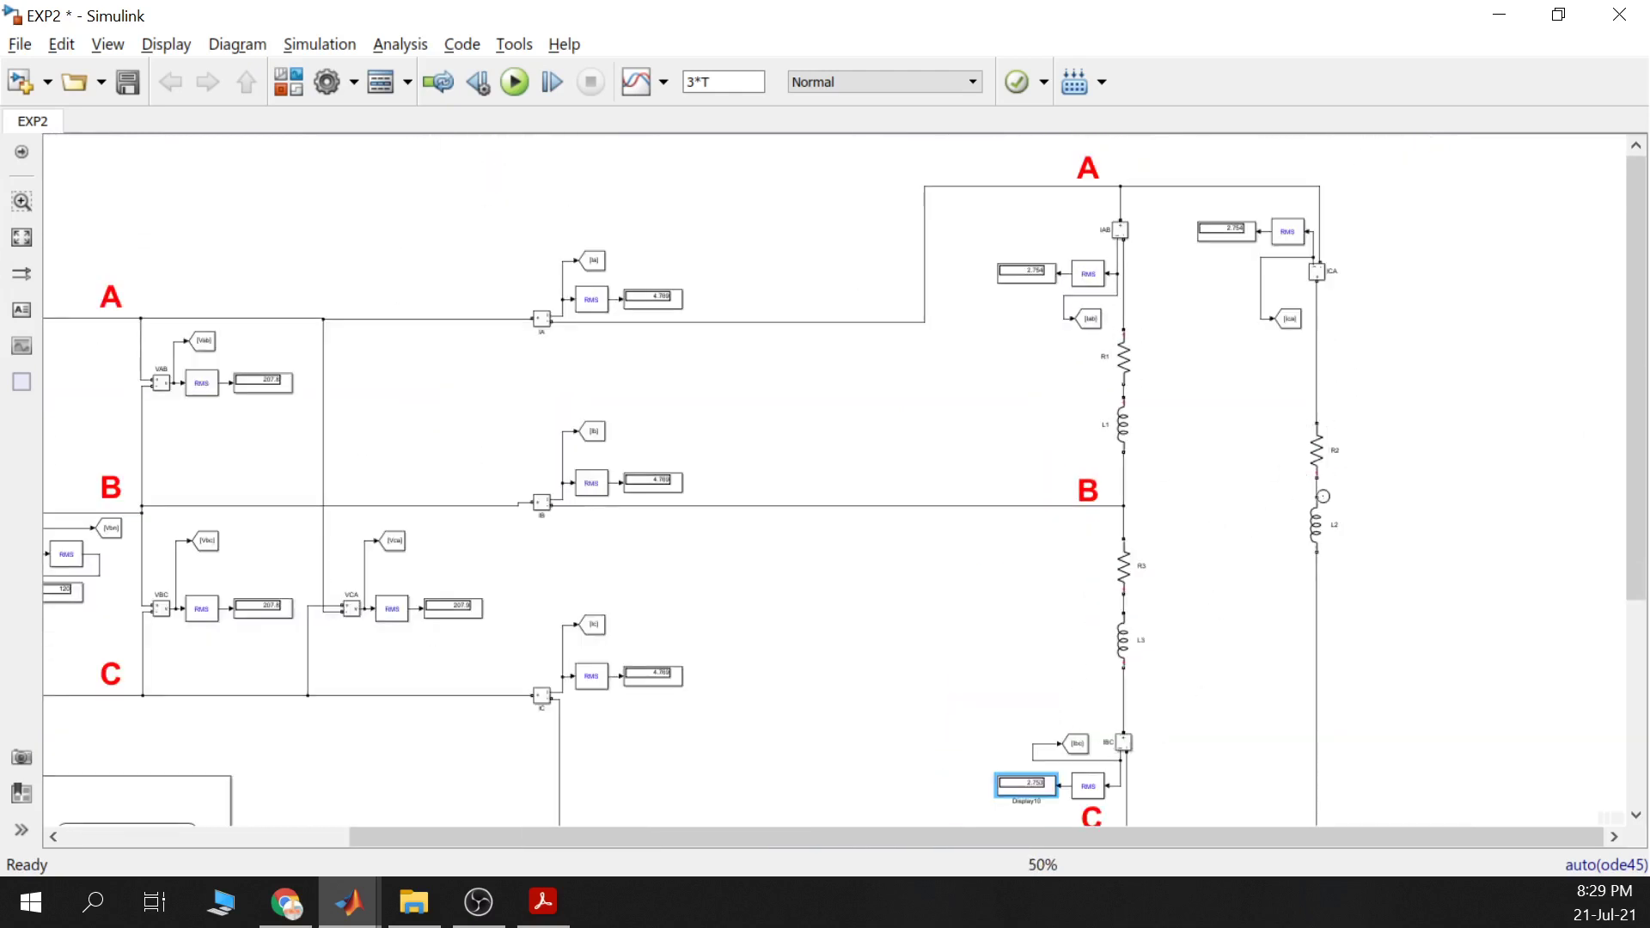
Examine the RMS current displays of the delta load alongside those of the three line currents
scroll(1344, 491, "up", 1)
scroll(1346, 491, "up", 3)
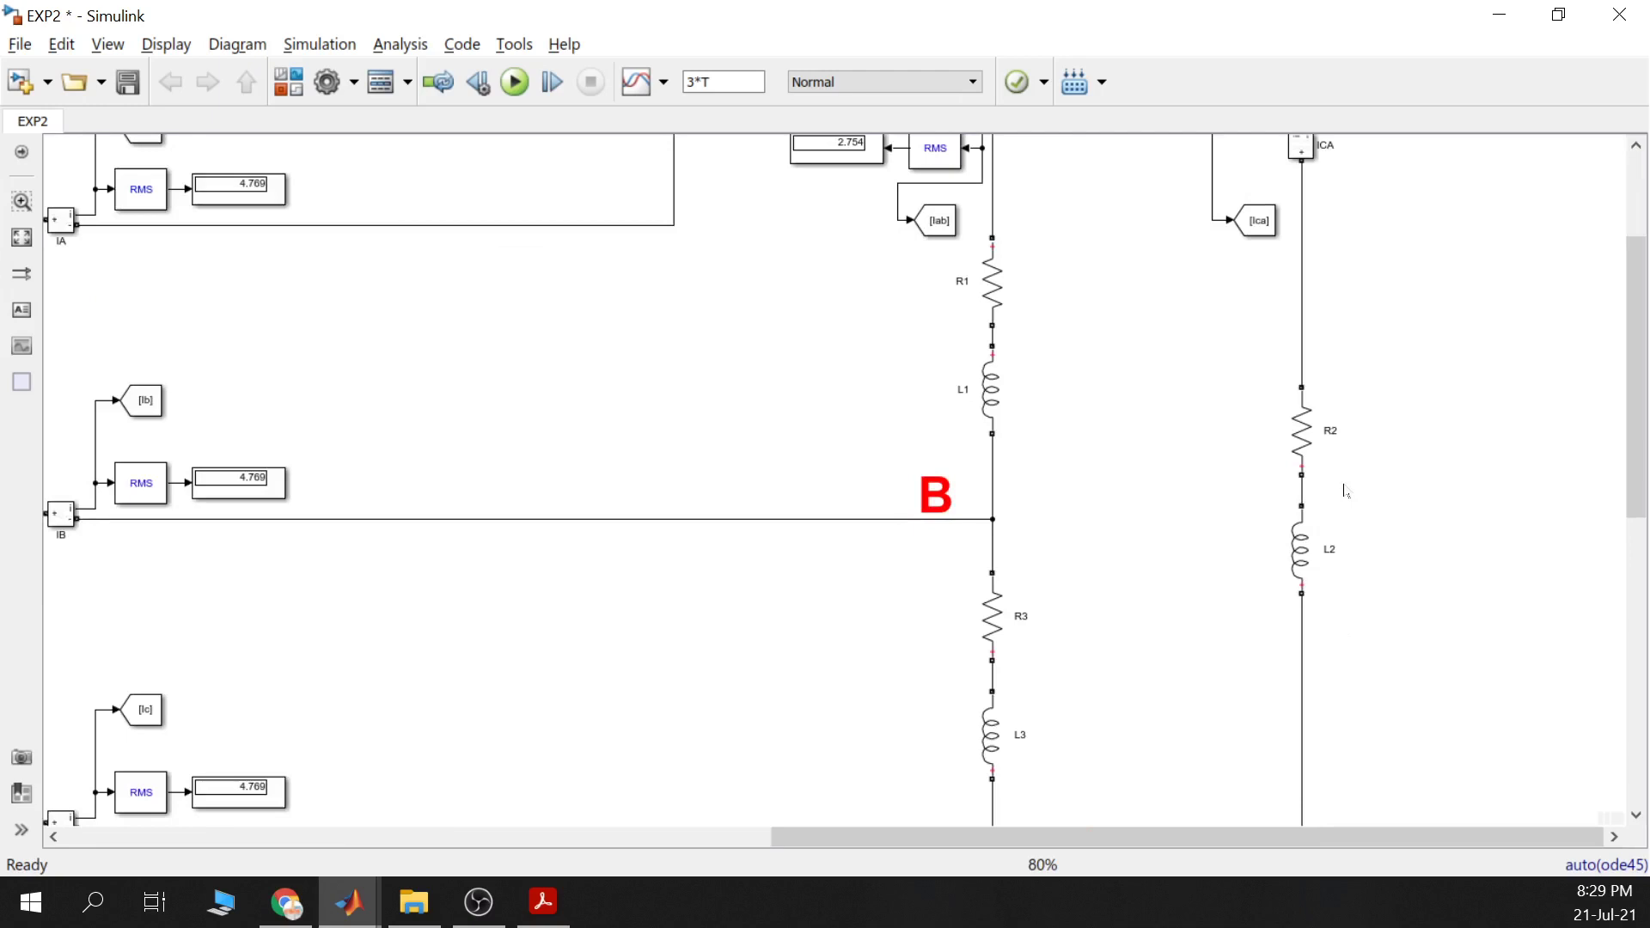
scroll(1346, 490, "down", 5)
scroll(1338, 482, "up", 4)
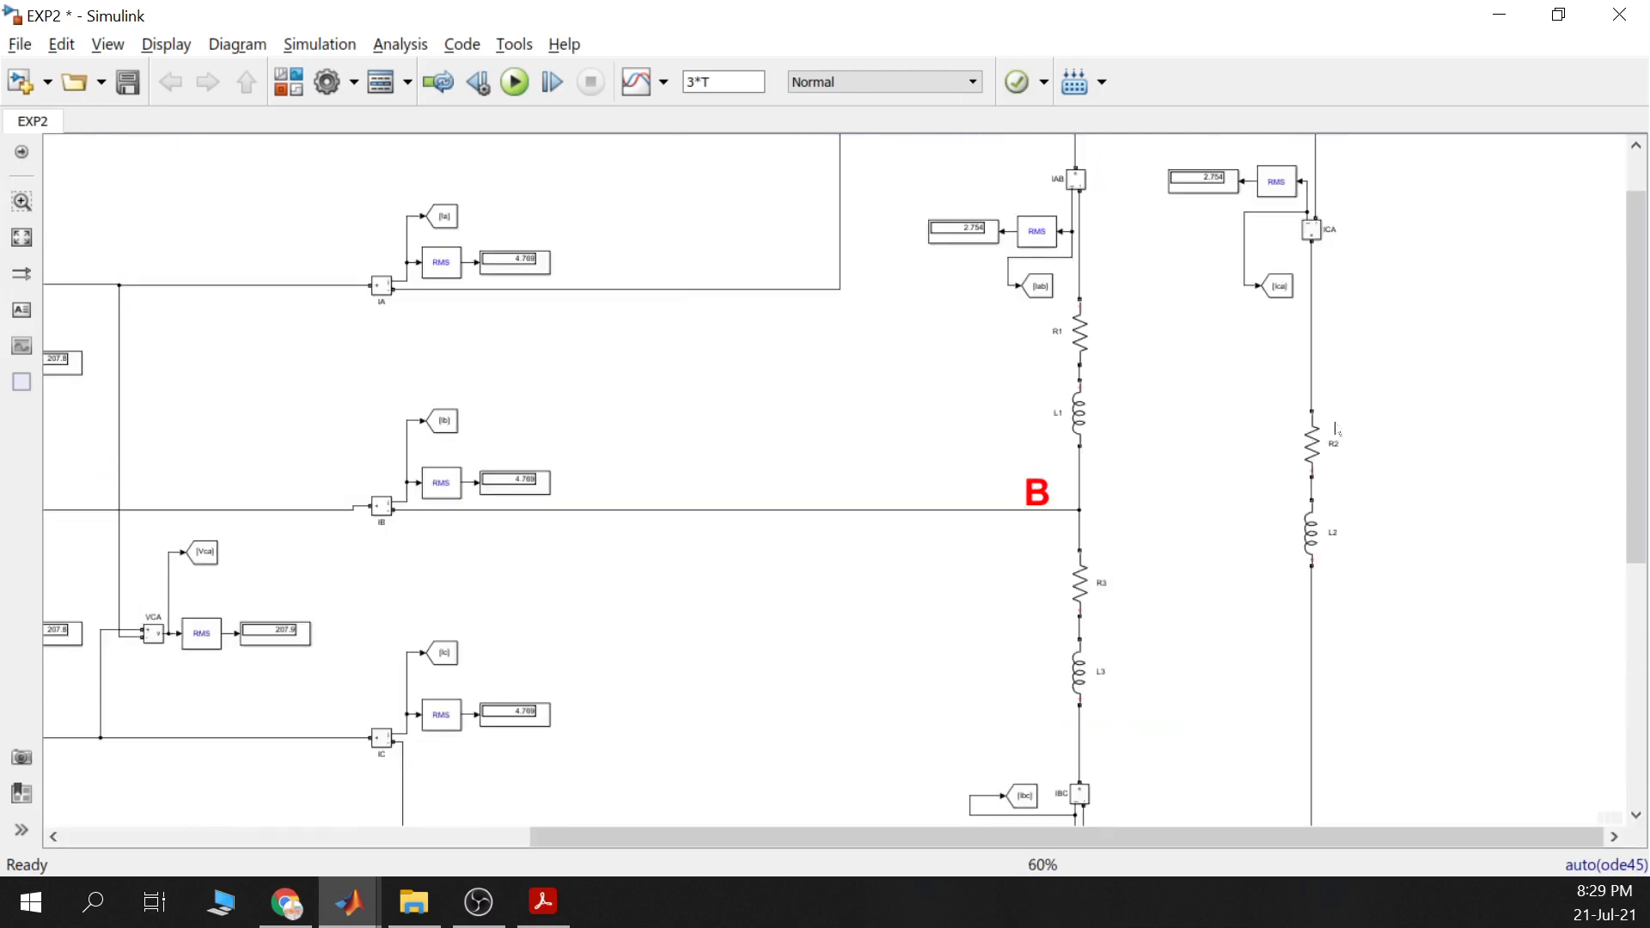
scroll(1254, 564, "down", 2)
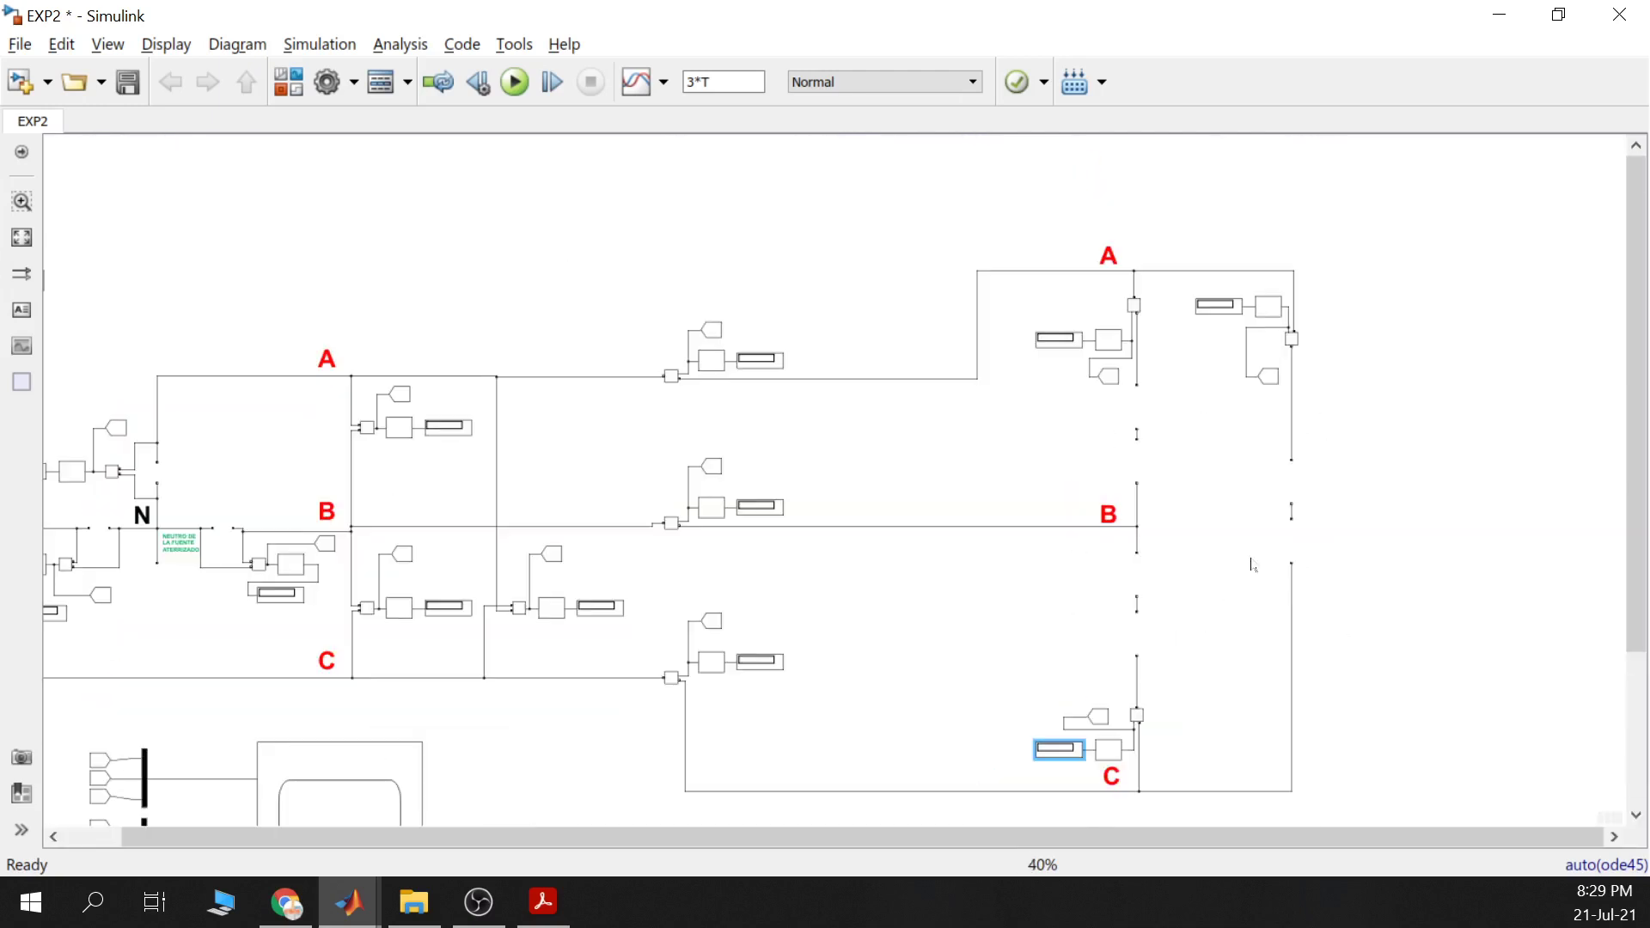
scroll(1227, 476, "up", 1)
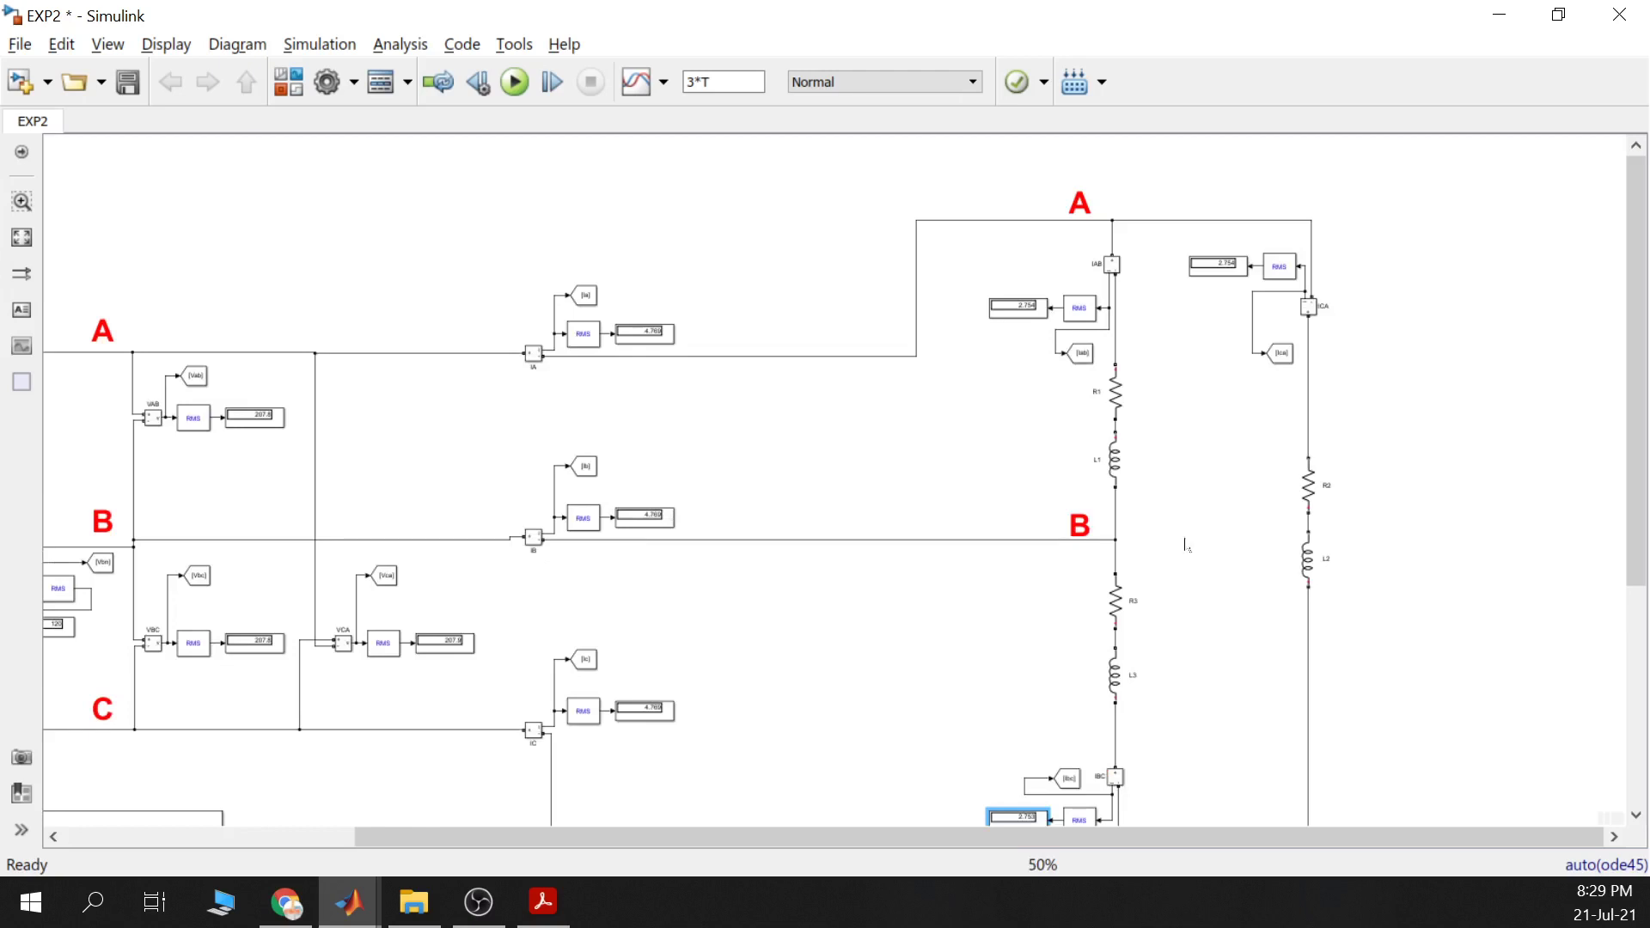
scroll(1182, 507, "down", 2)
scroll(1134, 713, "up", 4)
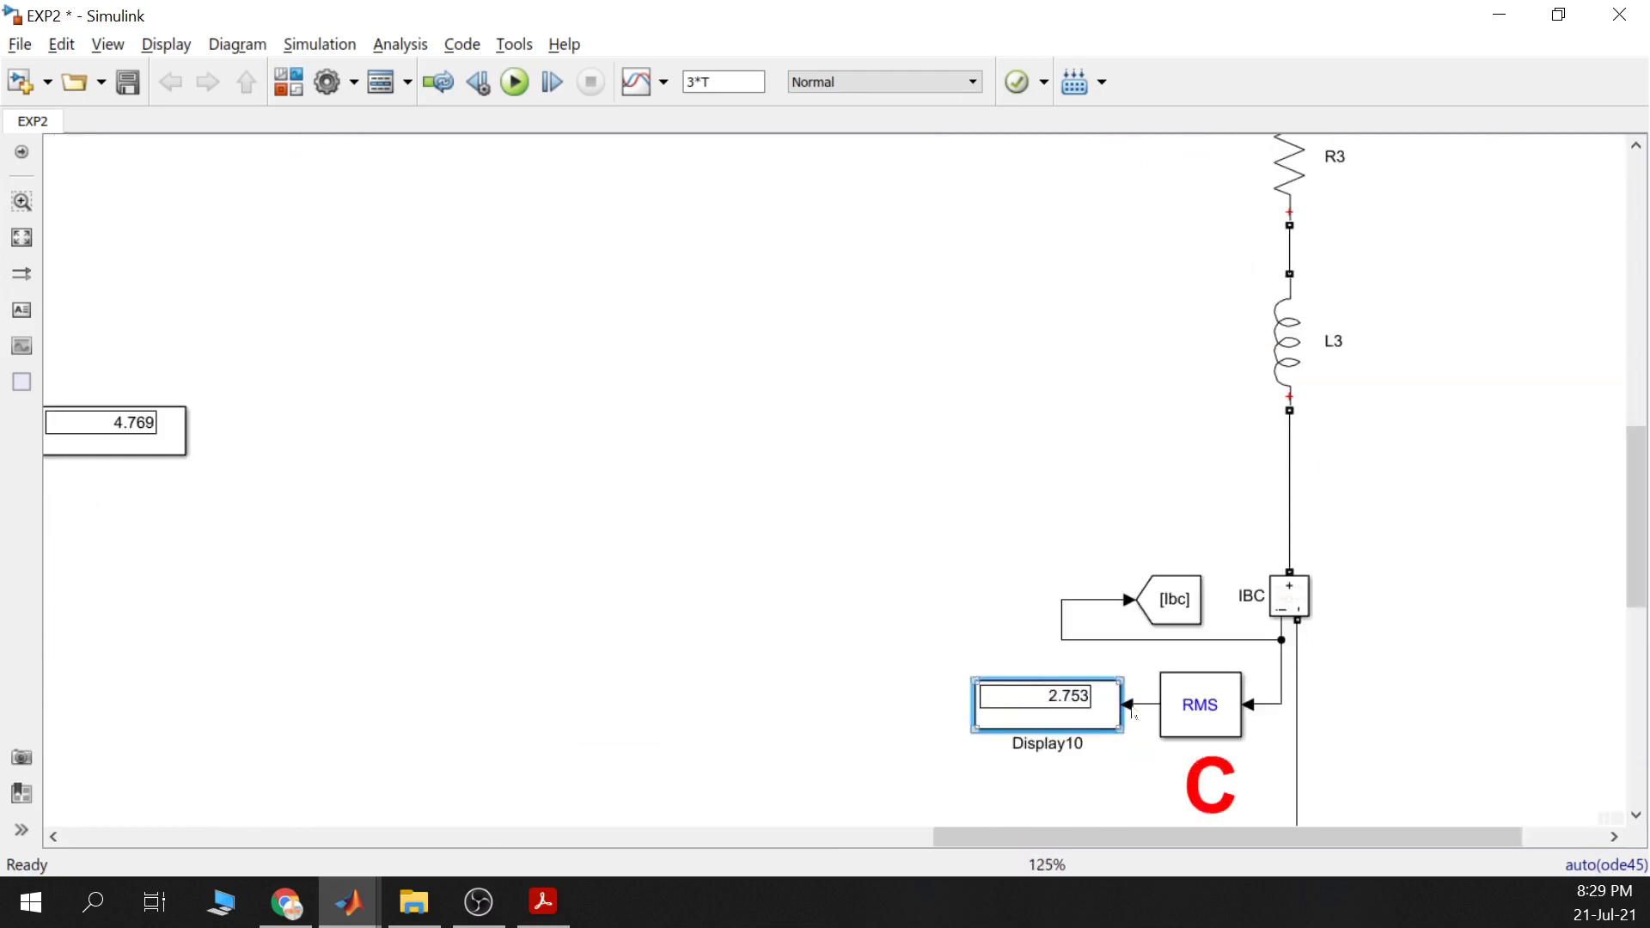
scroll(1134, 713, "down", 4)
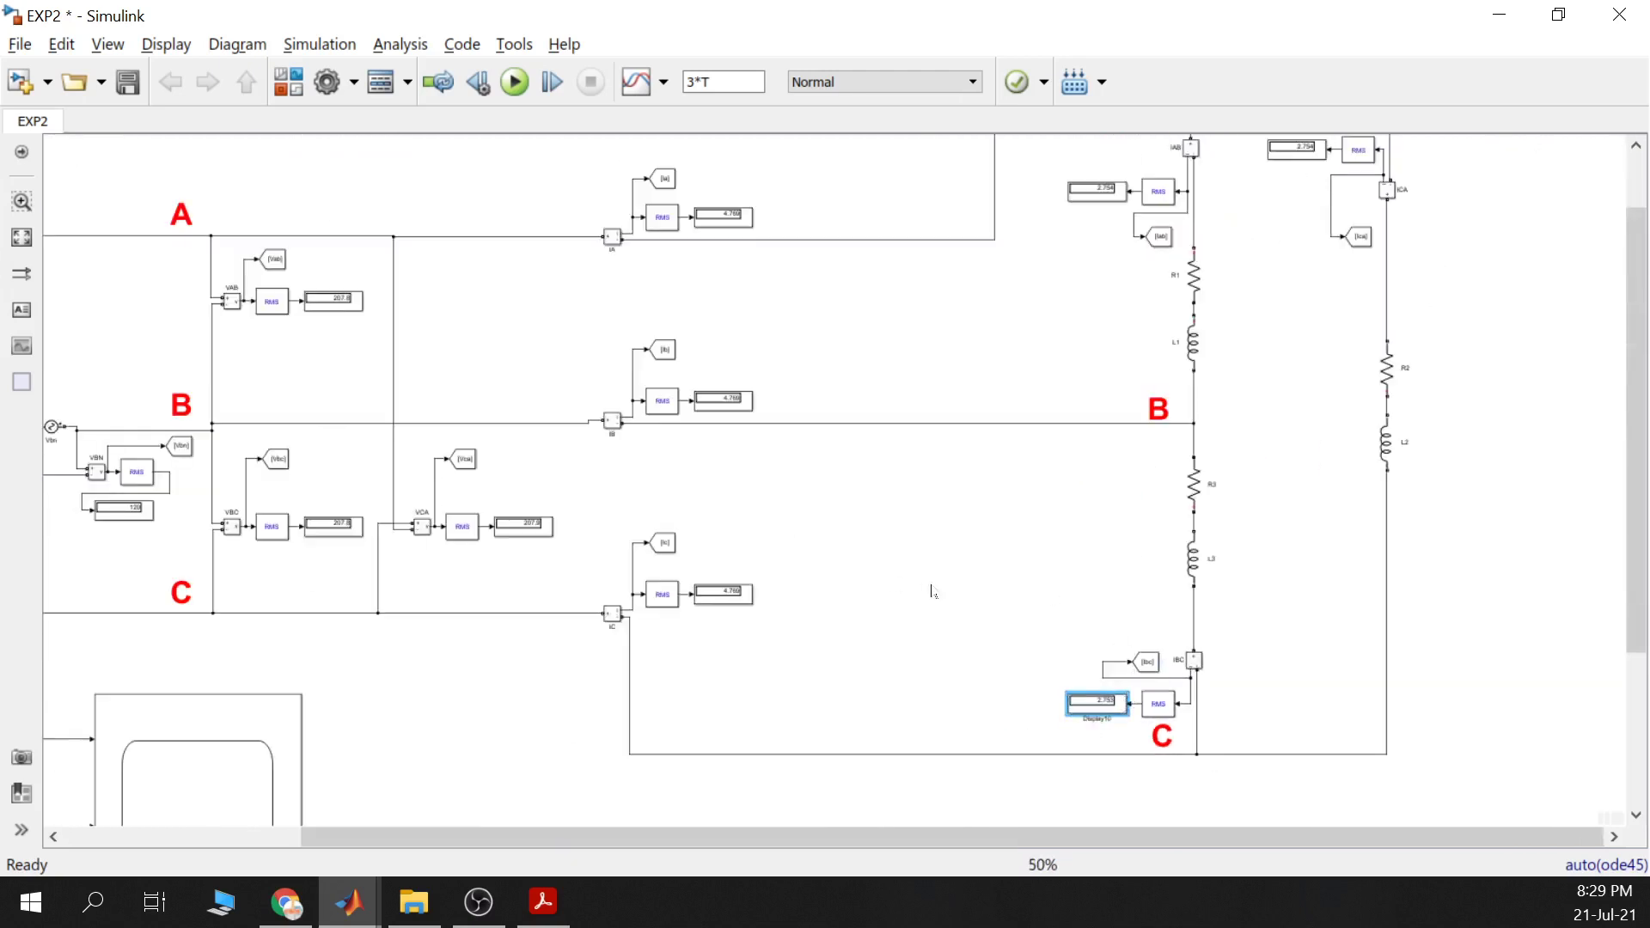
Review the voltage and current signal groups feeding the Scope, including Iab, Ibc and Ica, and open its waveforms
scroll(932, 584, "down", 1)
scroll(917, 590, "left", 4)
scroll(917, 589, "down", 3)
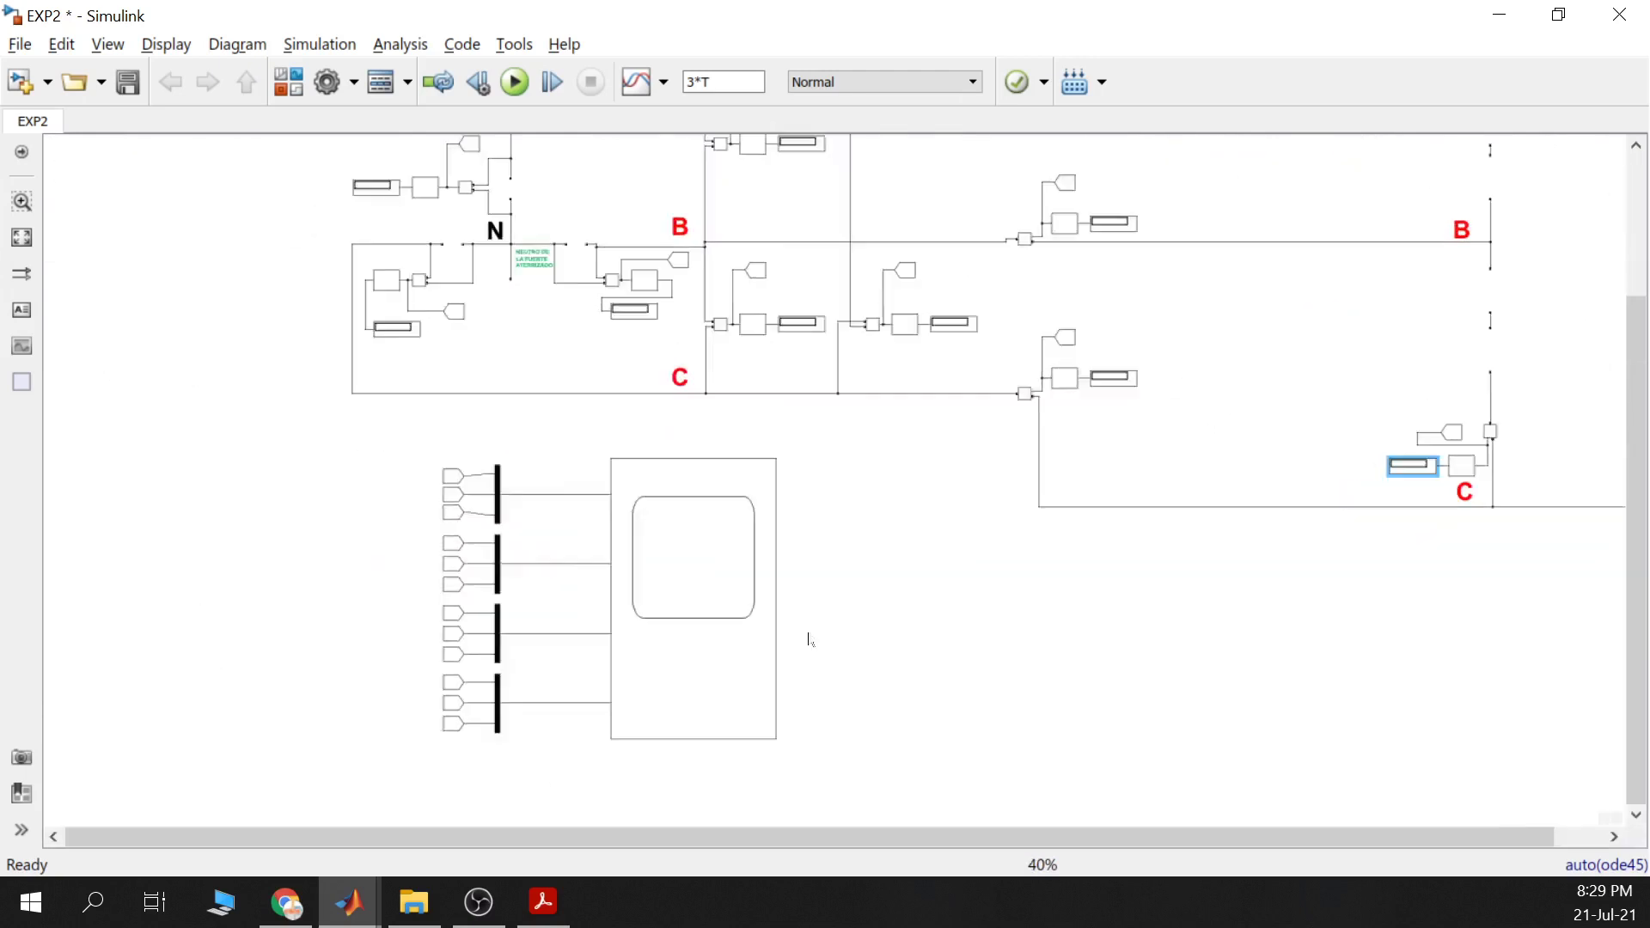
scroll(917, 570, "left", 2)
scroll(917, 571, "up", 3)
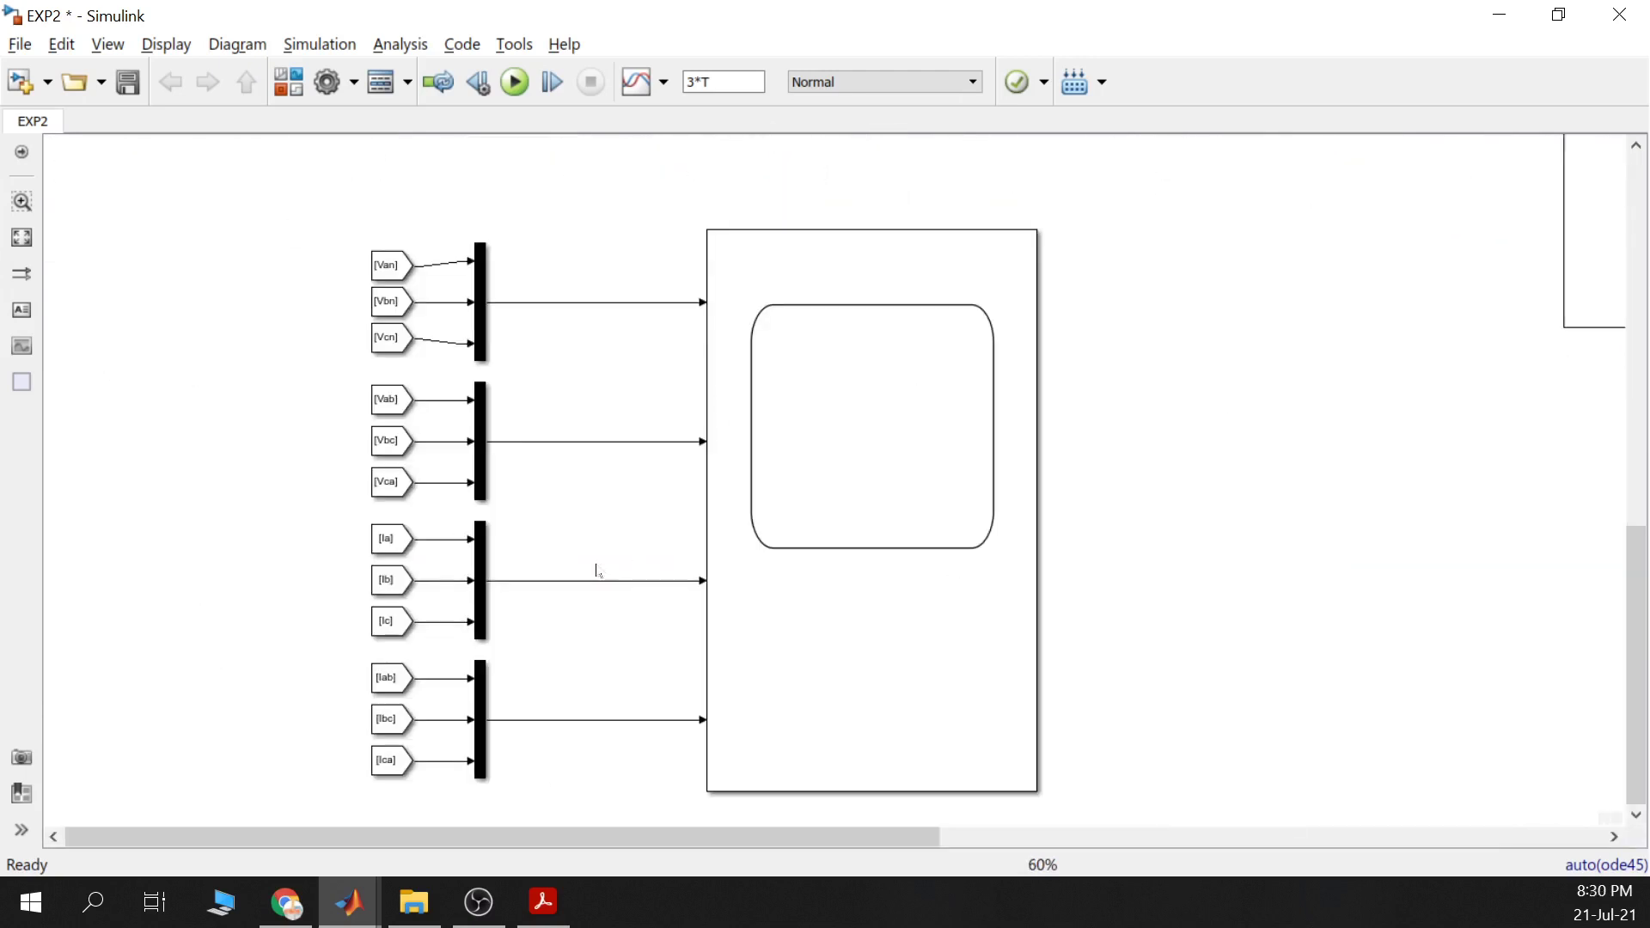
scroll(619, 468, "down", 2)
scroll(619, 469, "right", 1)
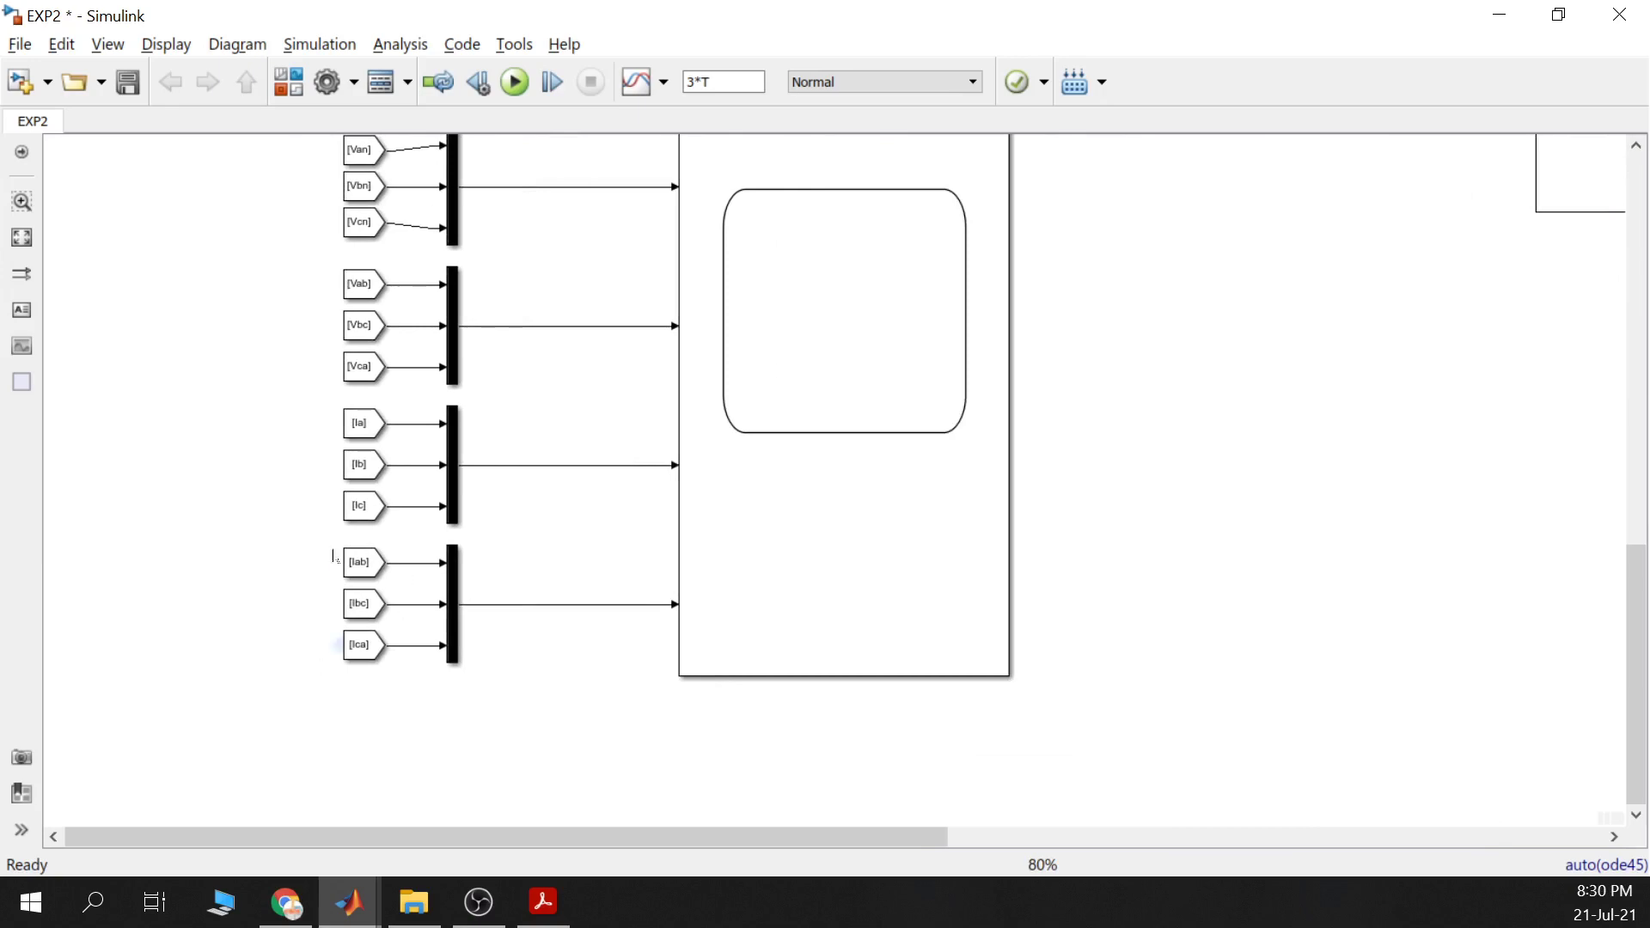
left_click(933, 318)
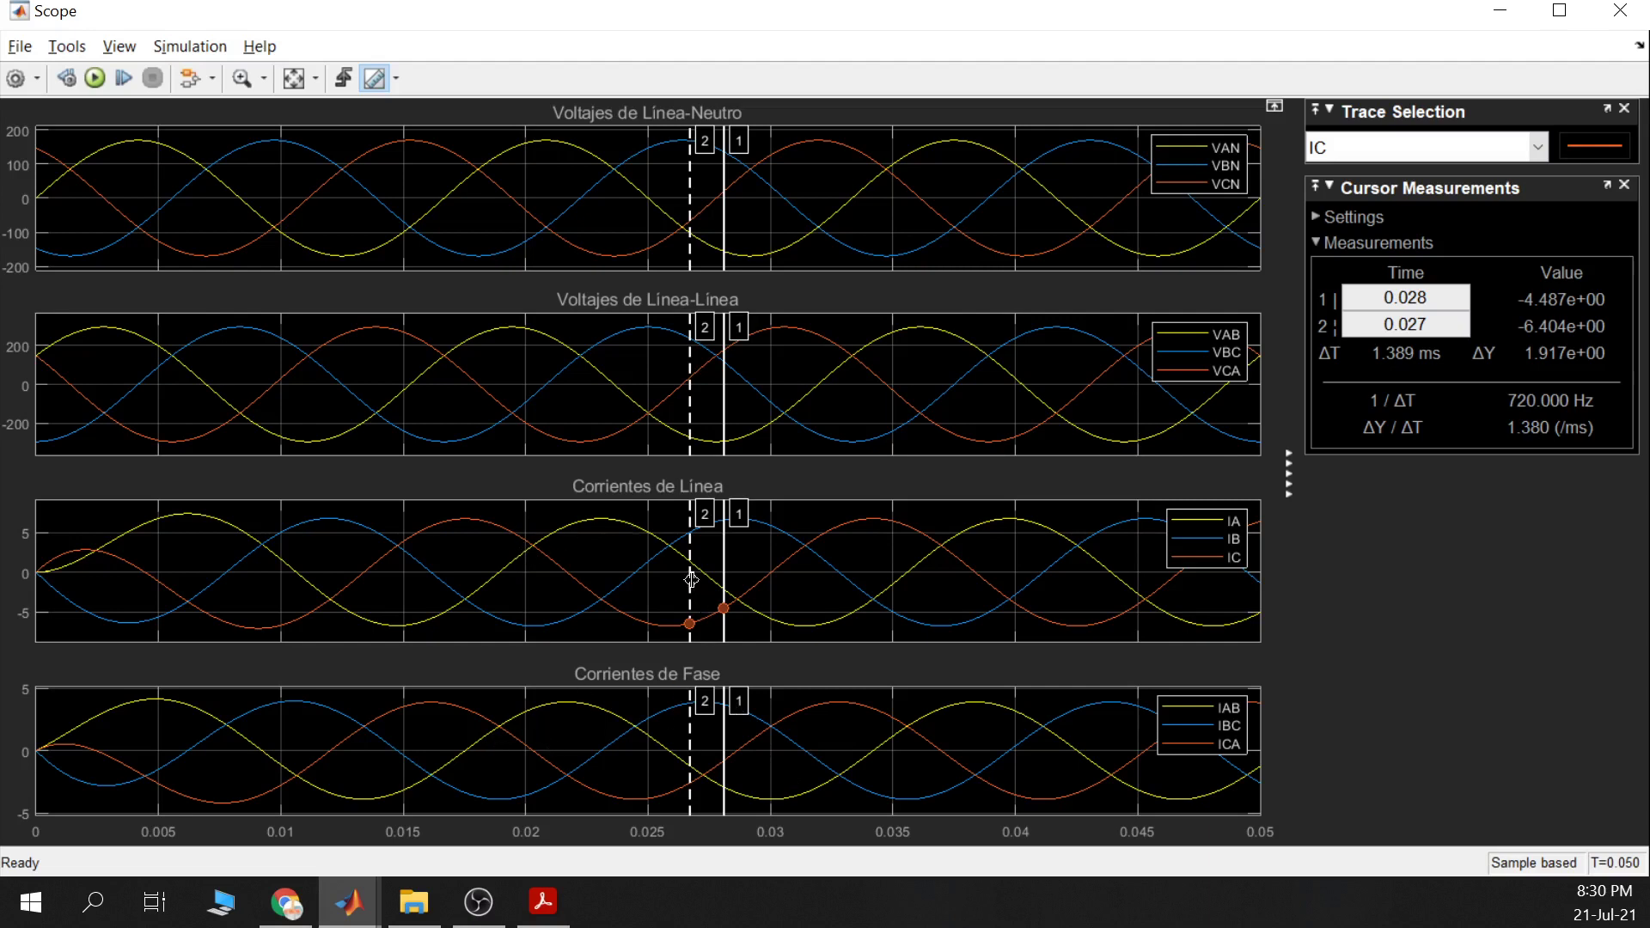
Switch the Scope's measured trace to IA and place cursor 2 on its rising zero crossing at about 0.019 s
left_click_drag(692, 584, 501, 593)
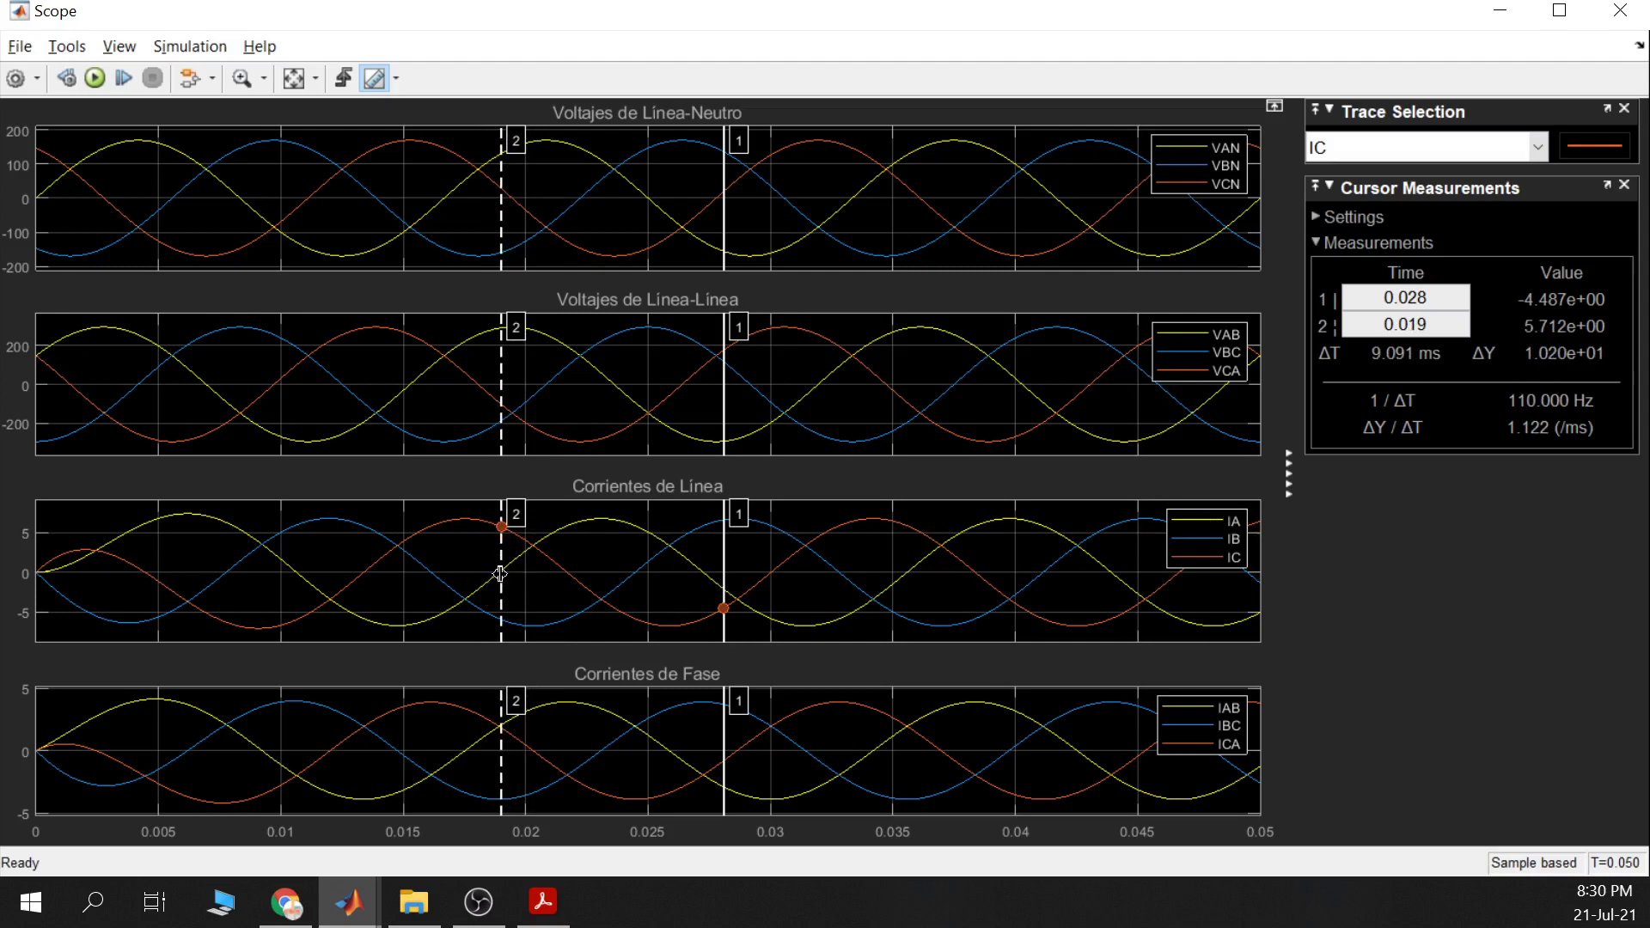
left_click_drag(501, 576, 500, 585)
left_click(1539, 148)
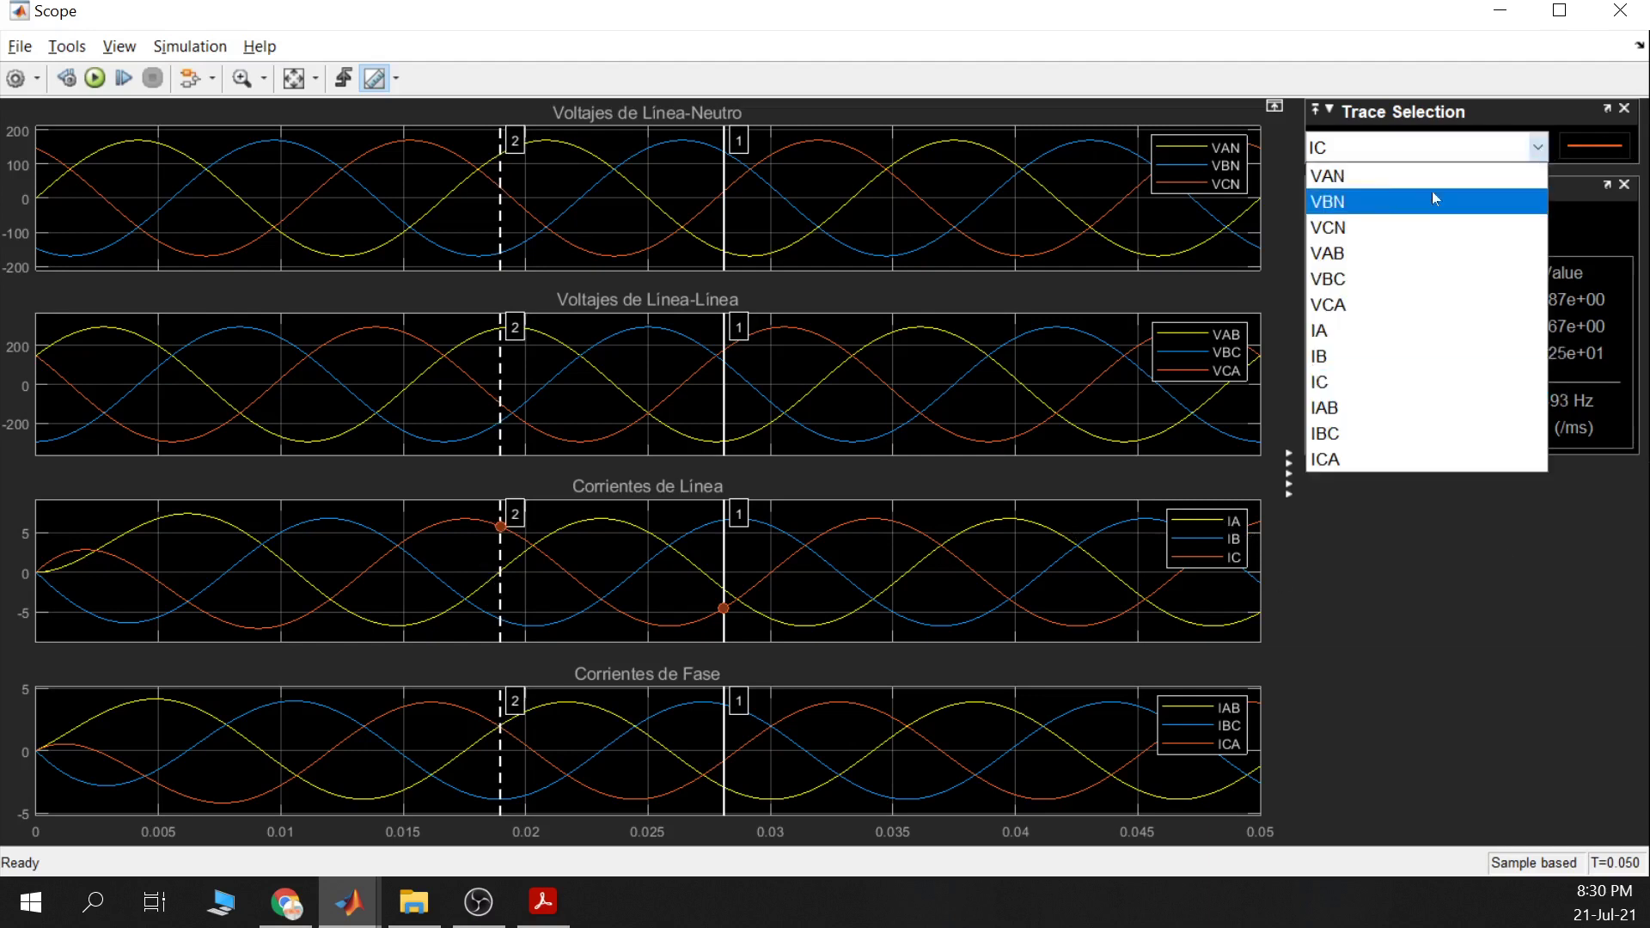
left_click(1359, 327)
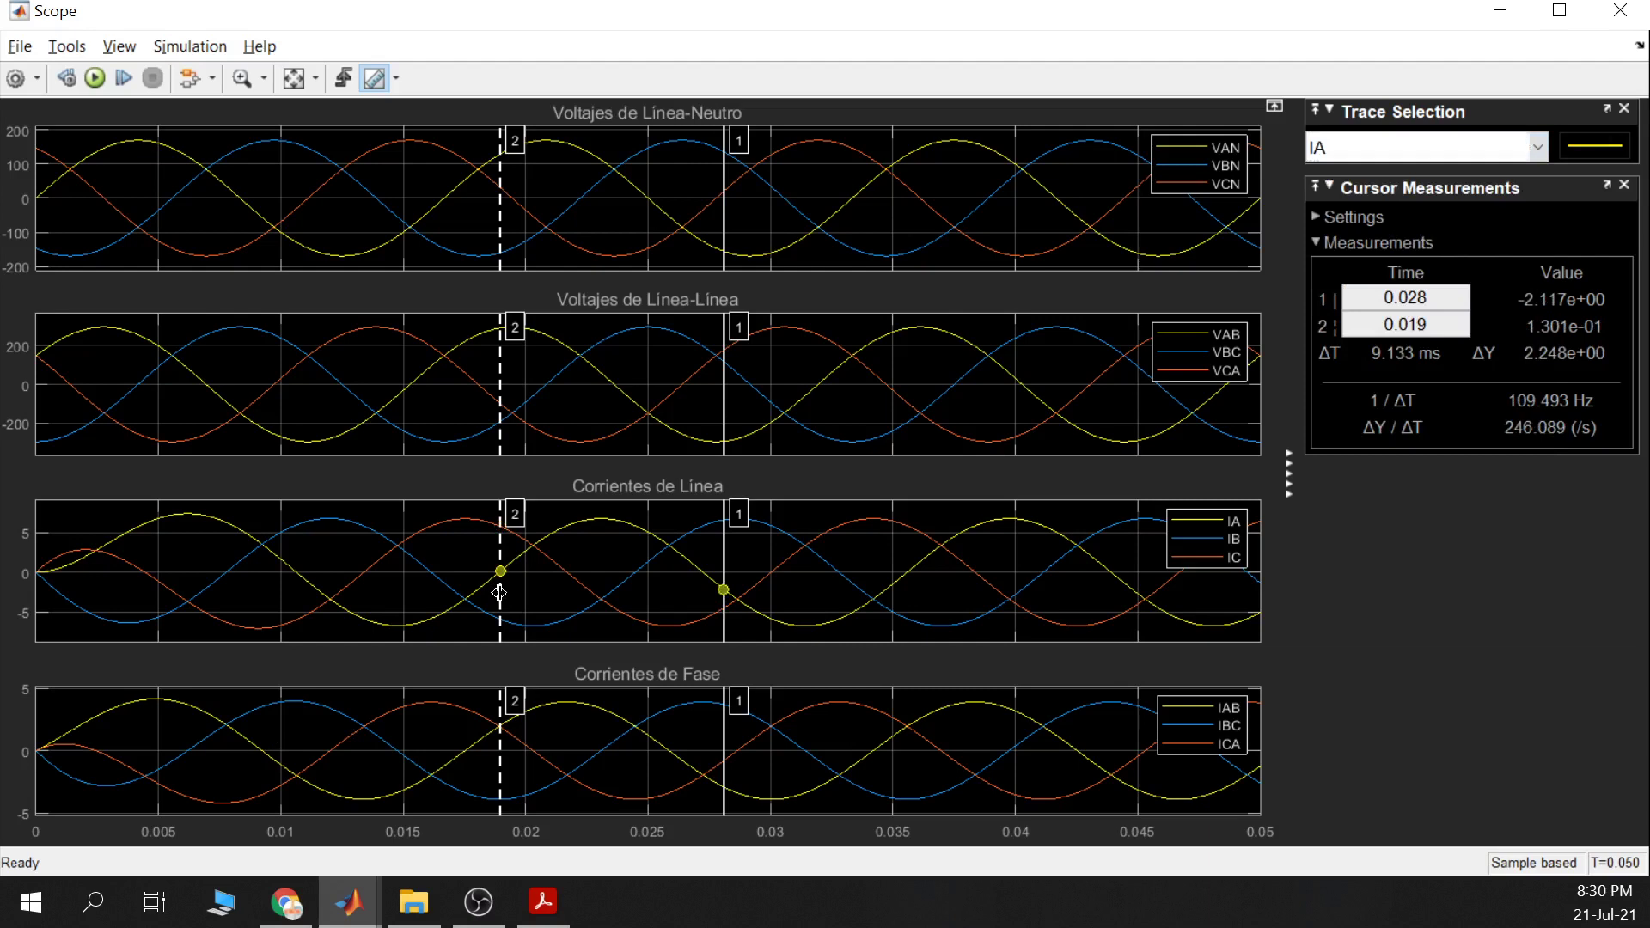
left_click_drag(500, 593, 513, 577)
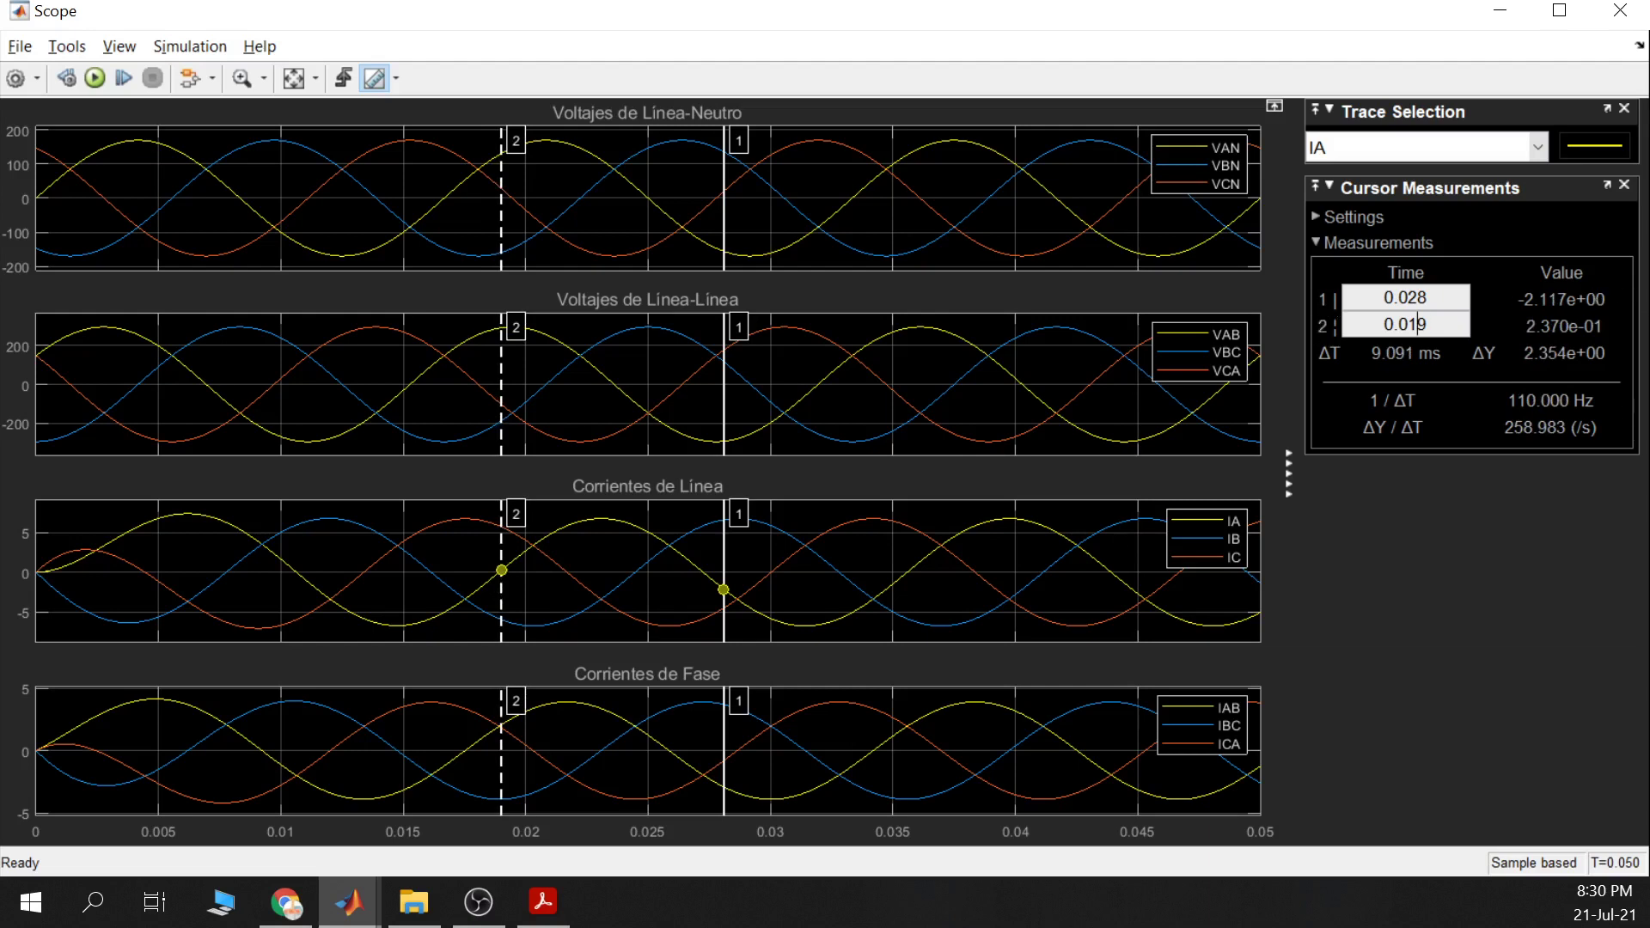
double_click(1418, 324)
left_click(501, 572)
left_click_drag(501, 573, 498, 572)
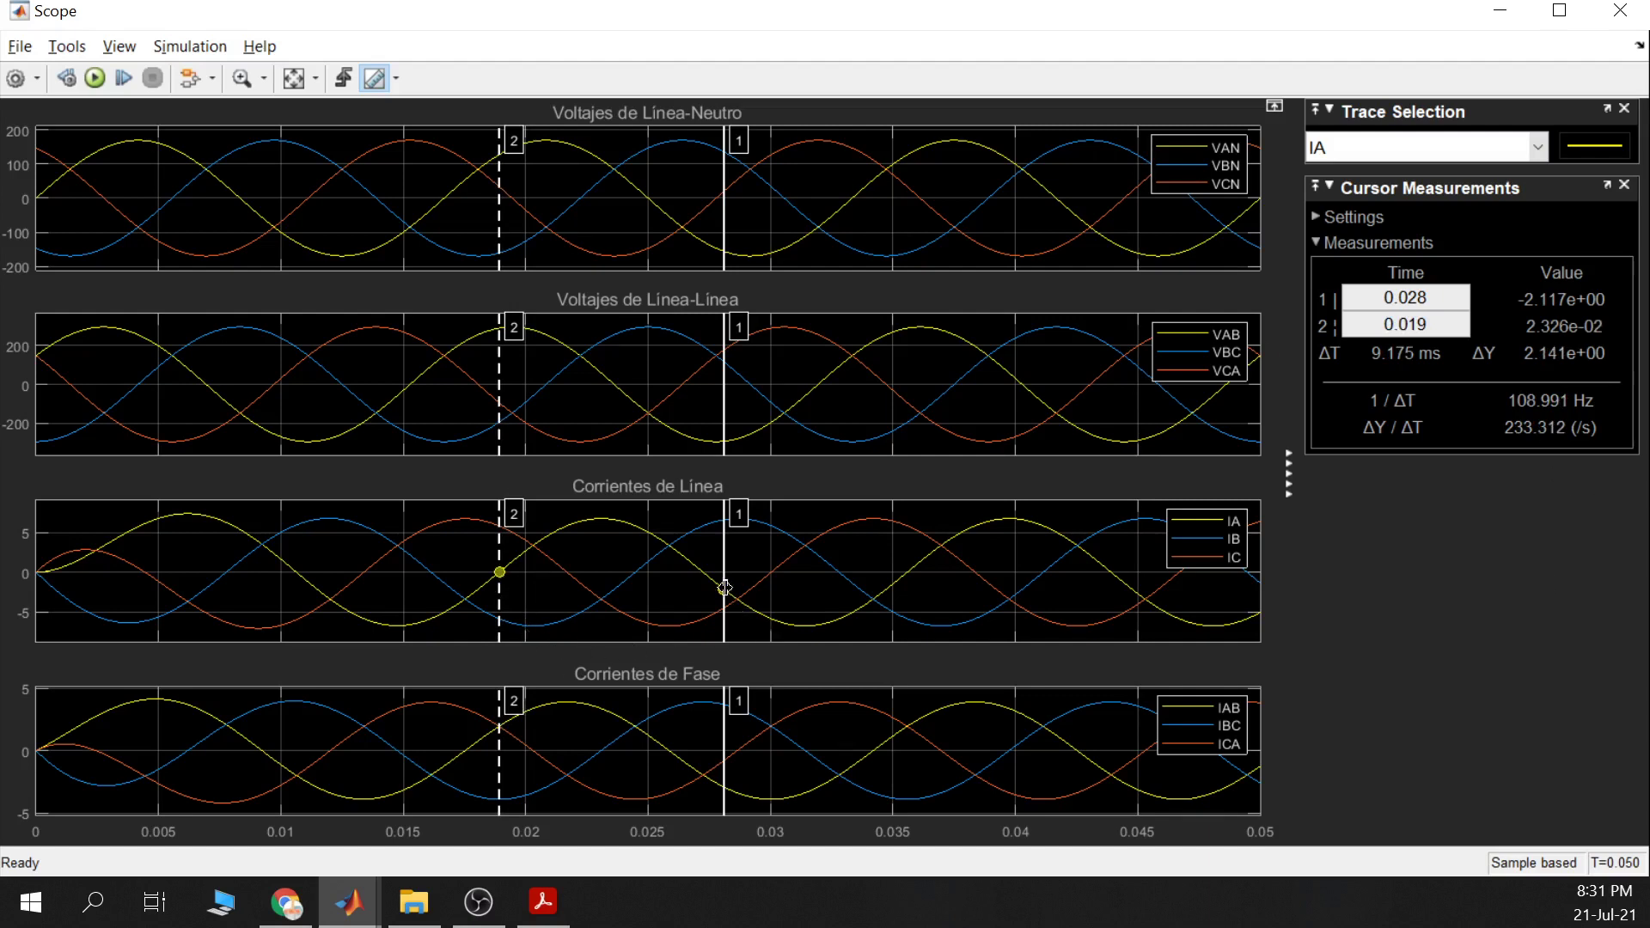
Switch the measured trace to IAB, place cursor 1 on its rising zero crossing at about 0.017 s, and minimize the Scope
left_click_drag(725, 588, 726, 589)
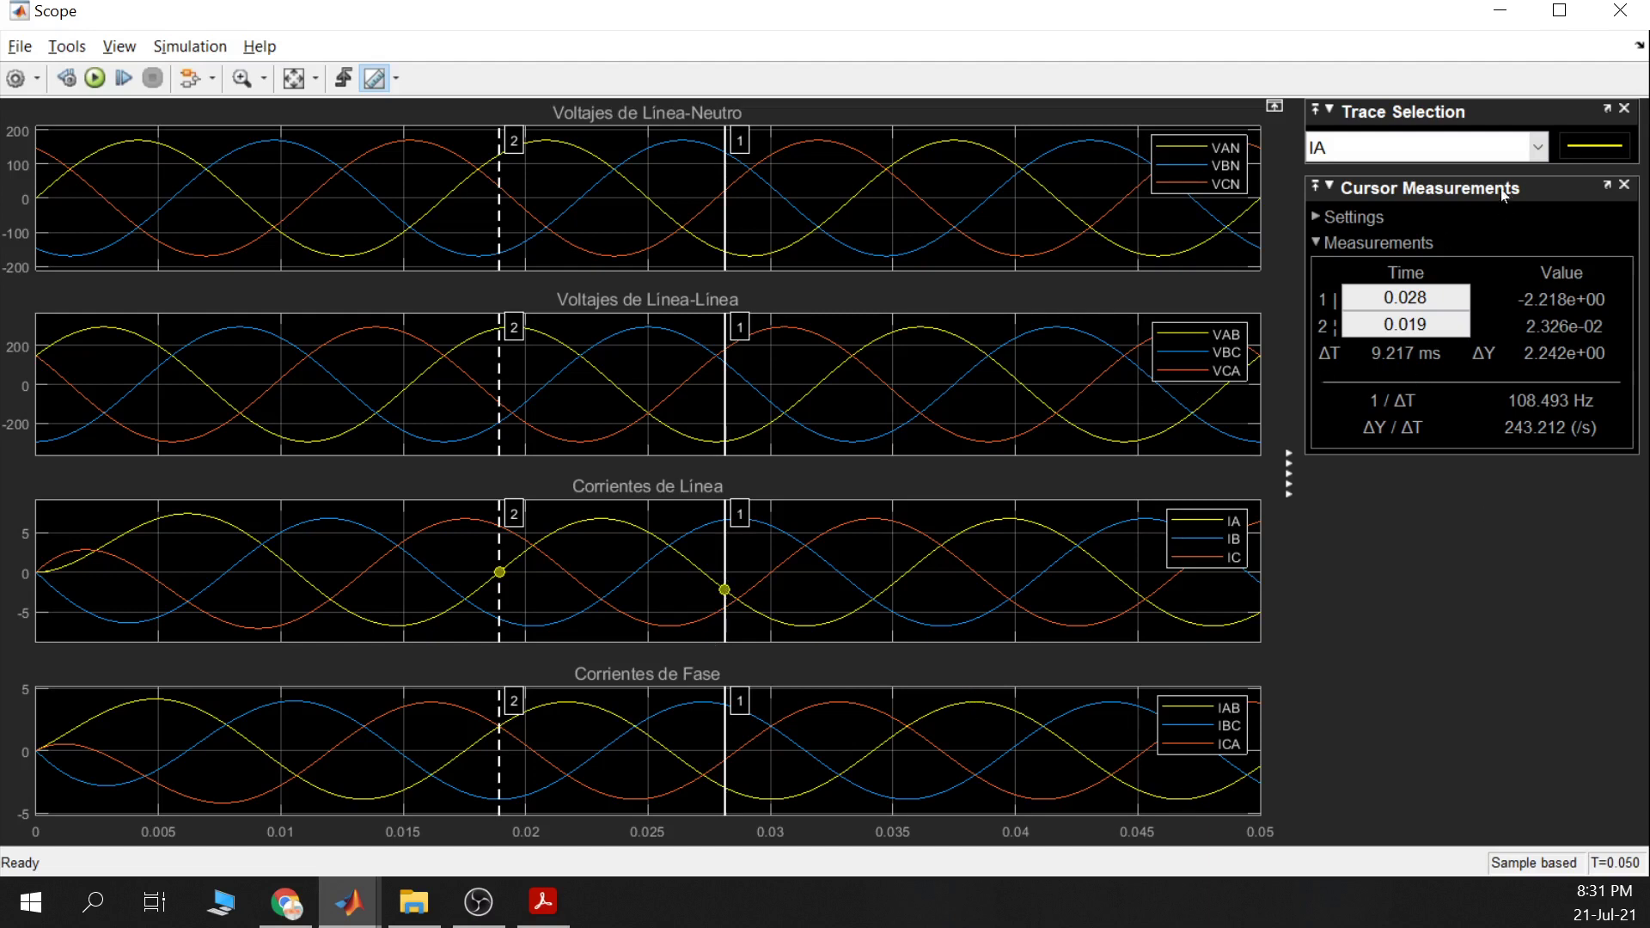
left_click(1500, 153)
left_click(1369, 407)
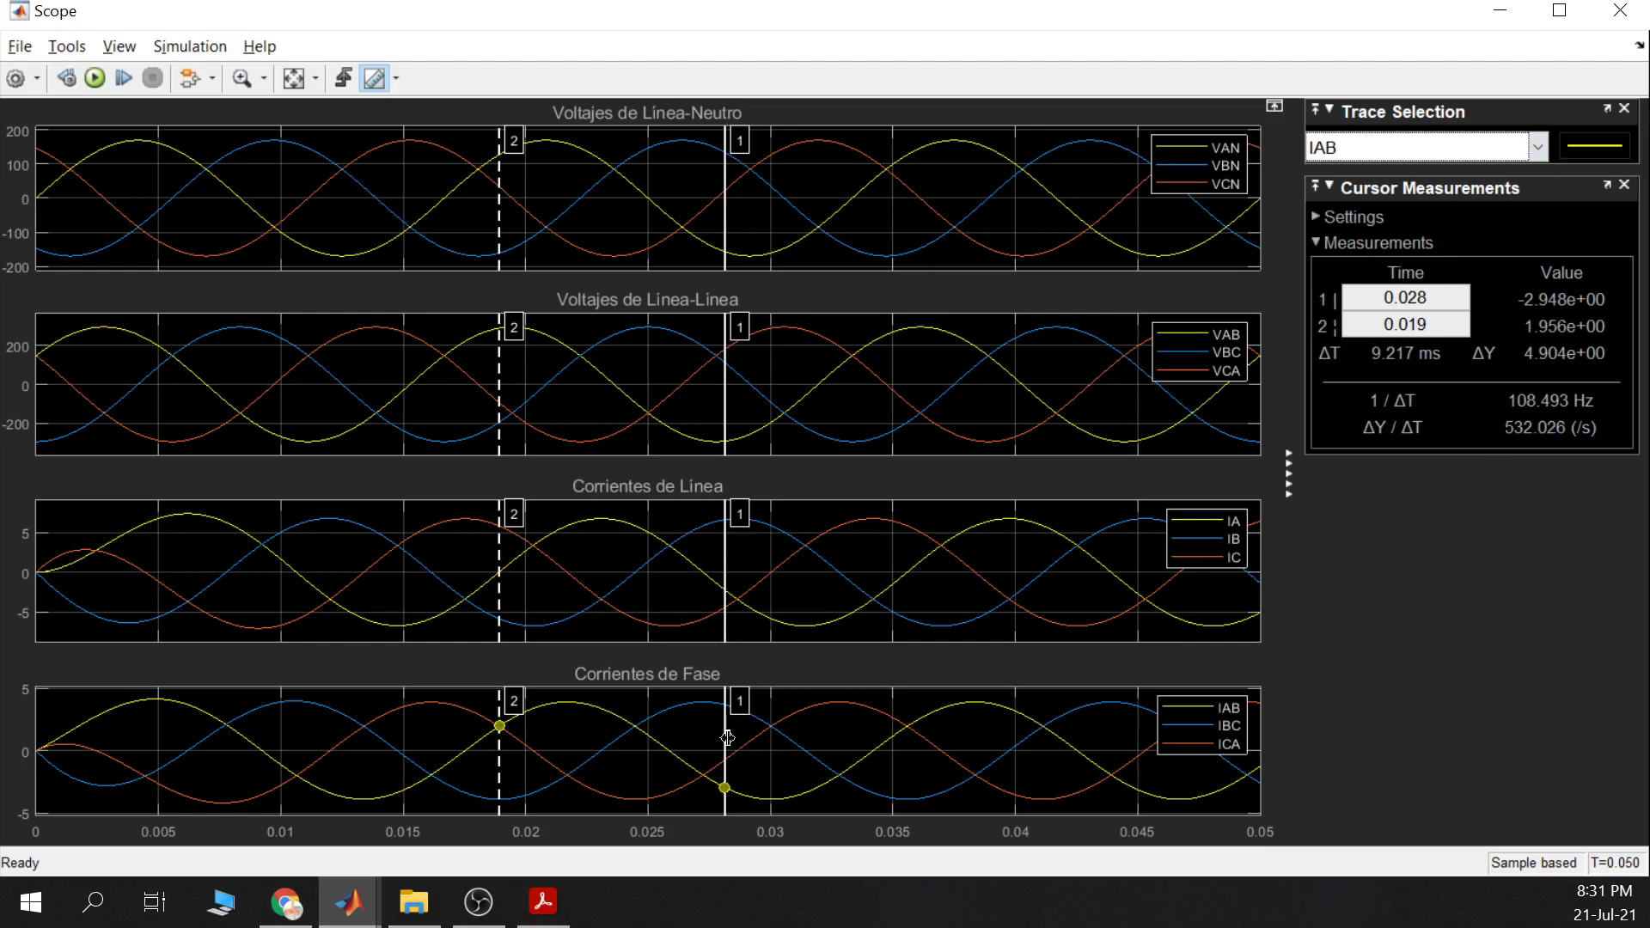
mouse_move(480, 750)
left_mouse_down()
mouse_move(516, 755)
mouse_move(464, 769)
left_mouse_up()
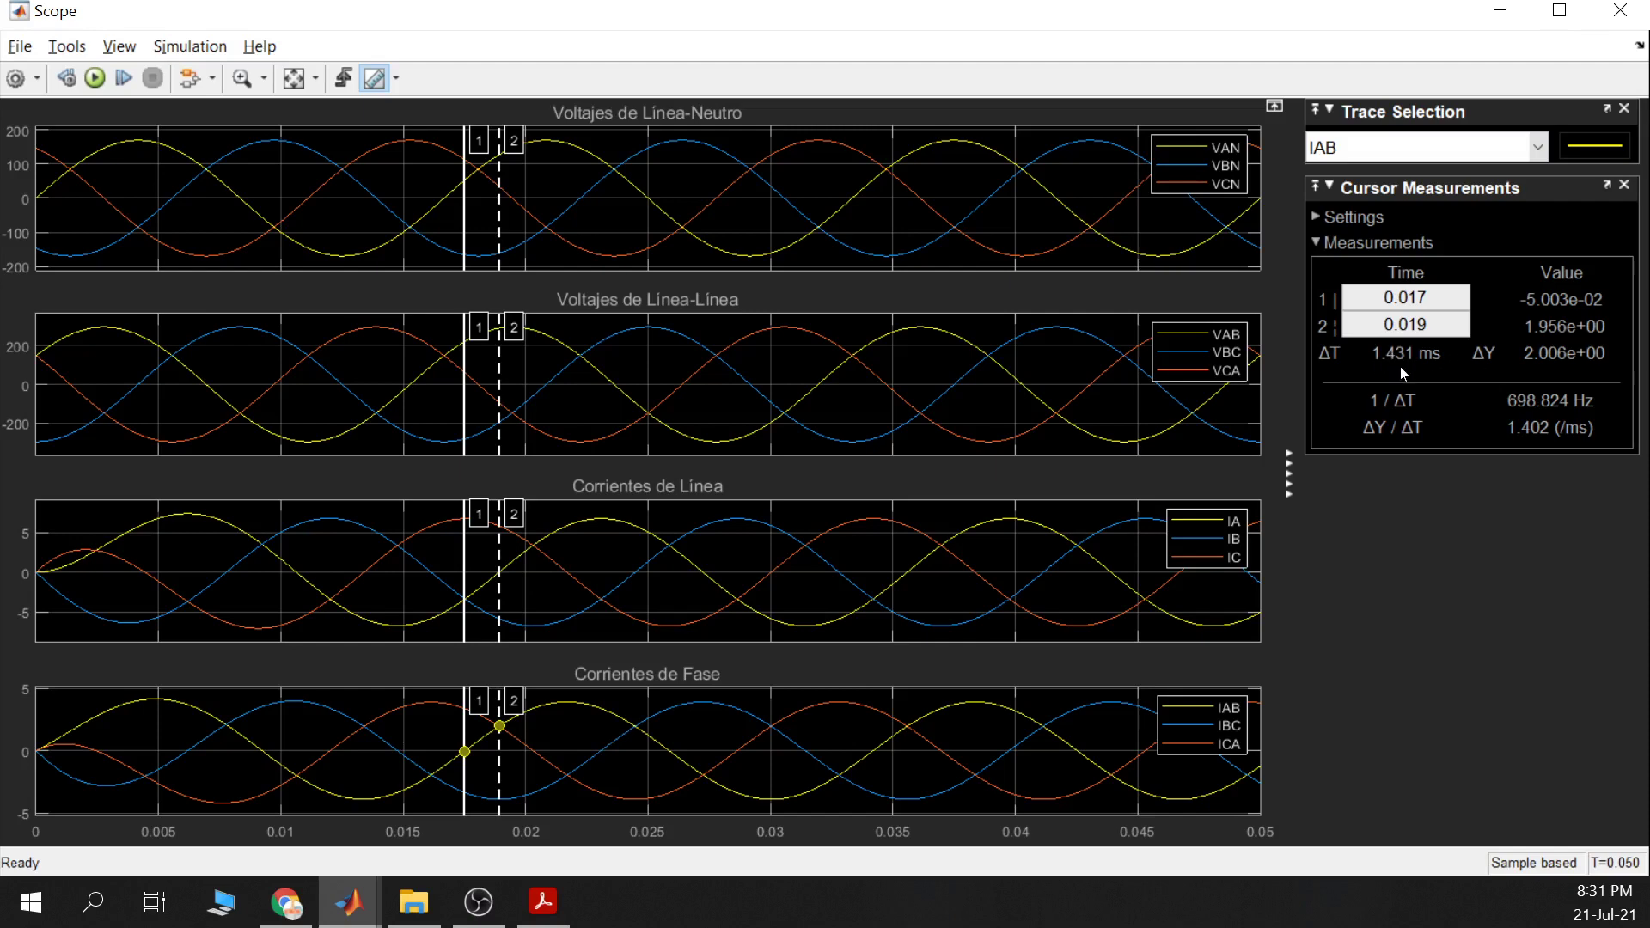
left_click(1499, 10)
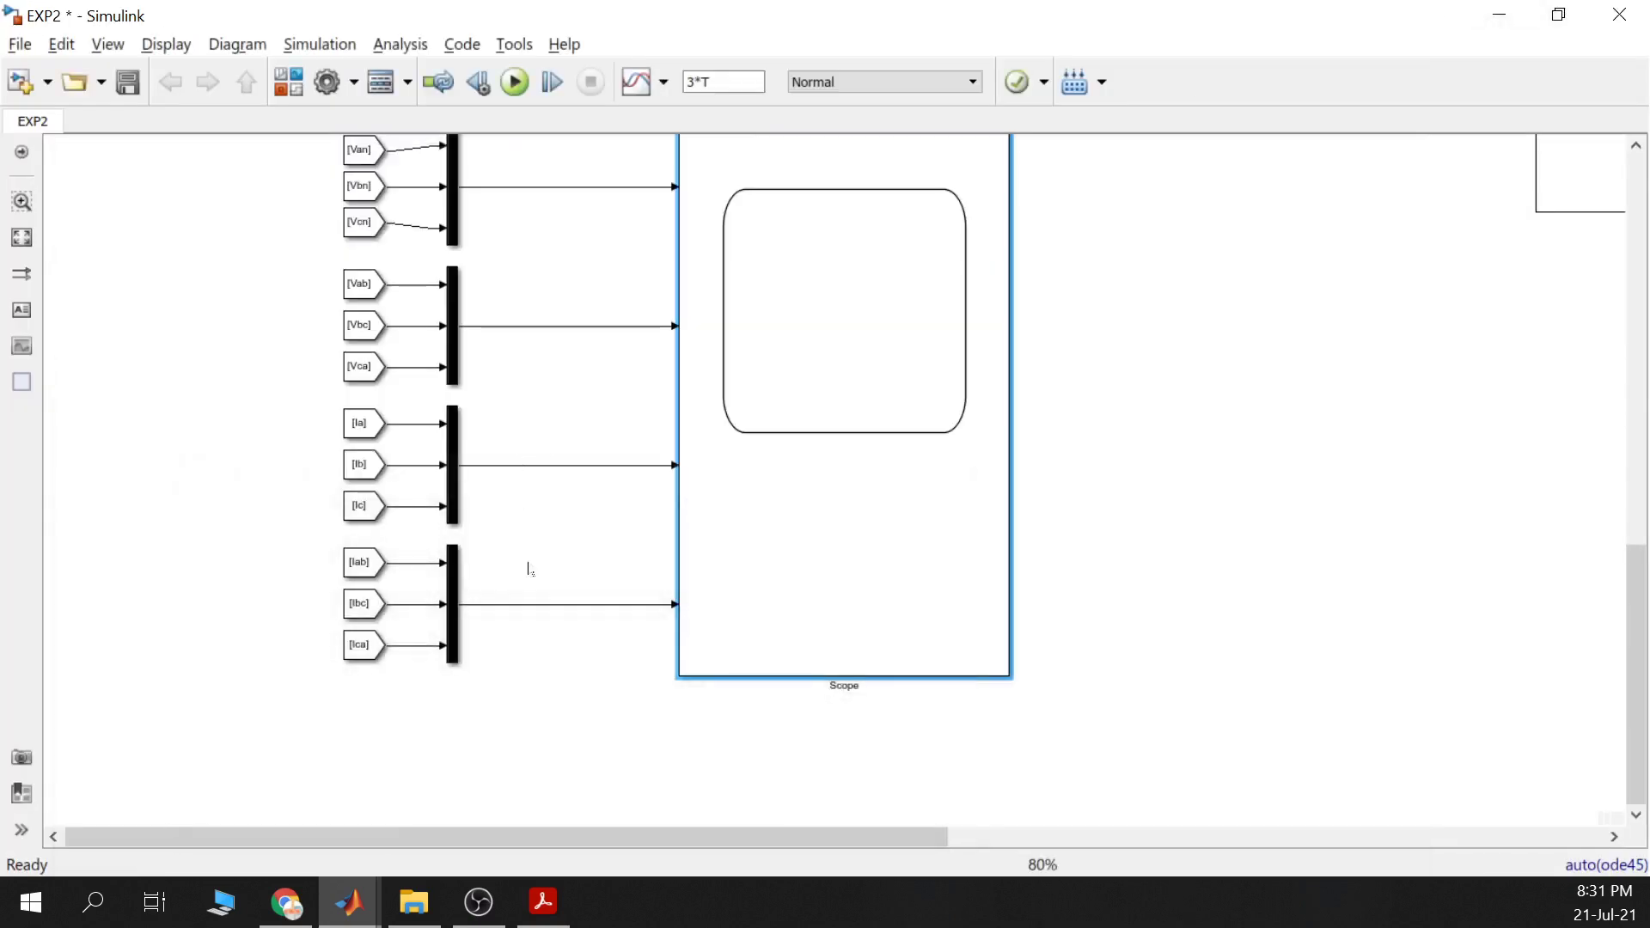
Bring up the MATLAB script and review the Ia–Iab seconds-to-degrees conversion lines in the Experimento 2 section
mouse_move(348, 902)
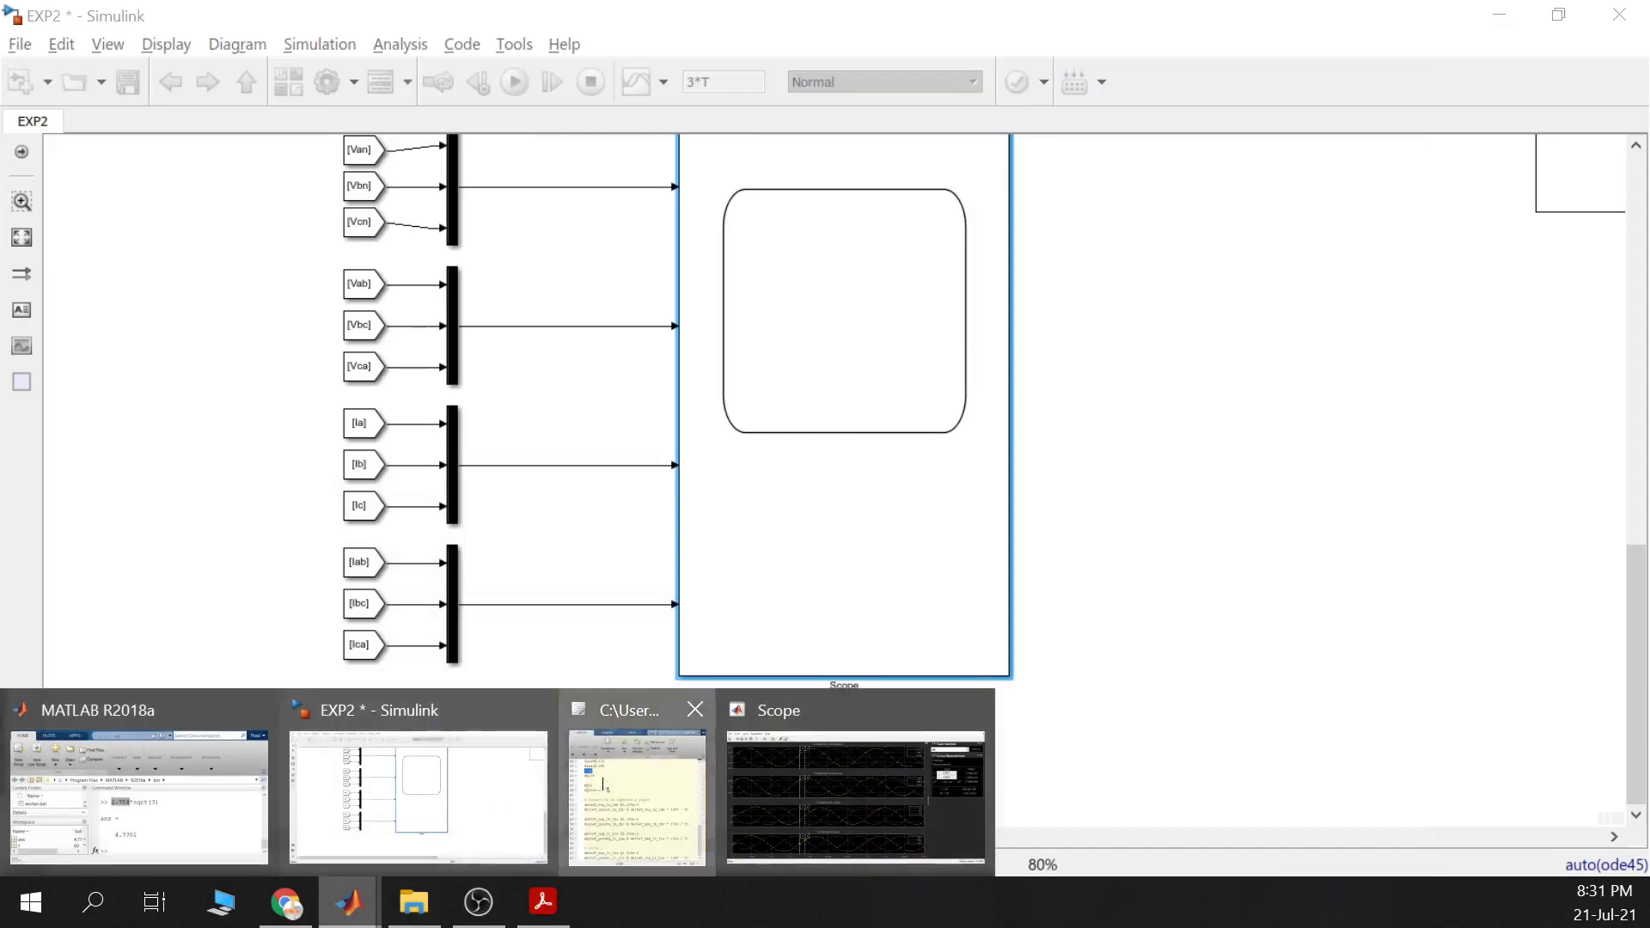
left_click(648, 762)
left_click(120, 574)
scroll(361, 473, "up", 5)
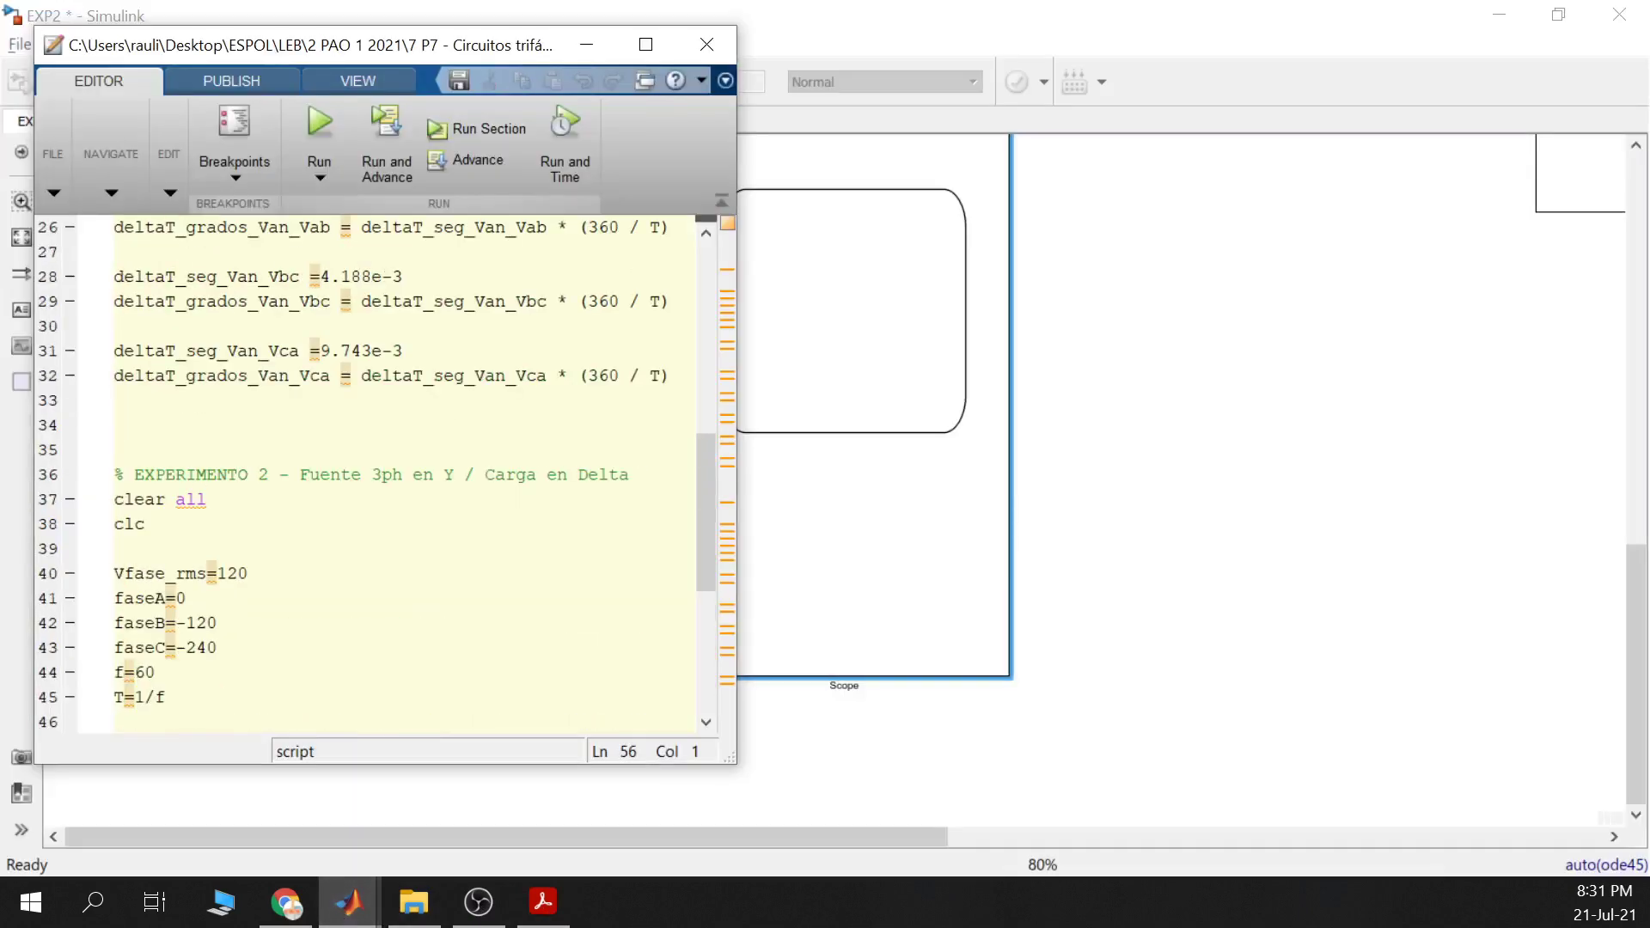
scroll(361, 473, "down", 6)
left_click_drag(651, 474, 115, 450)
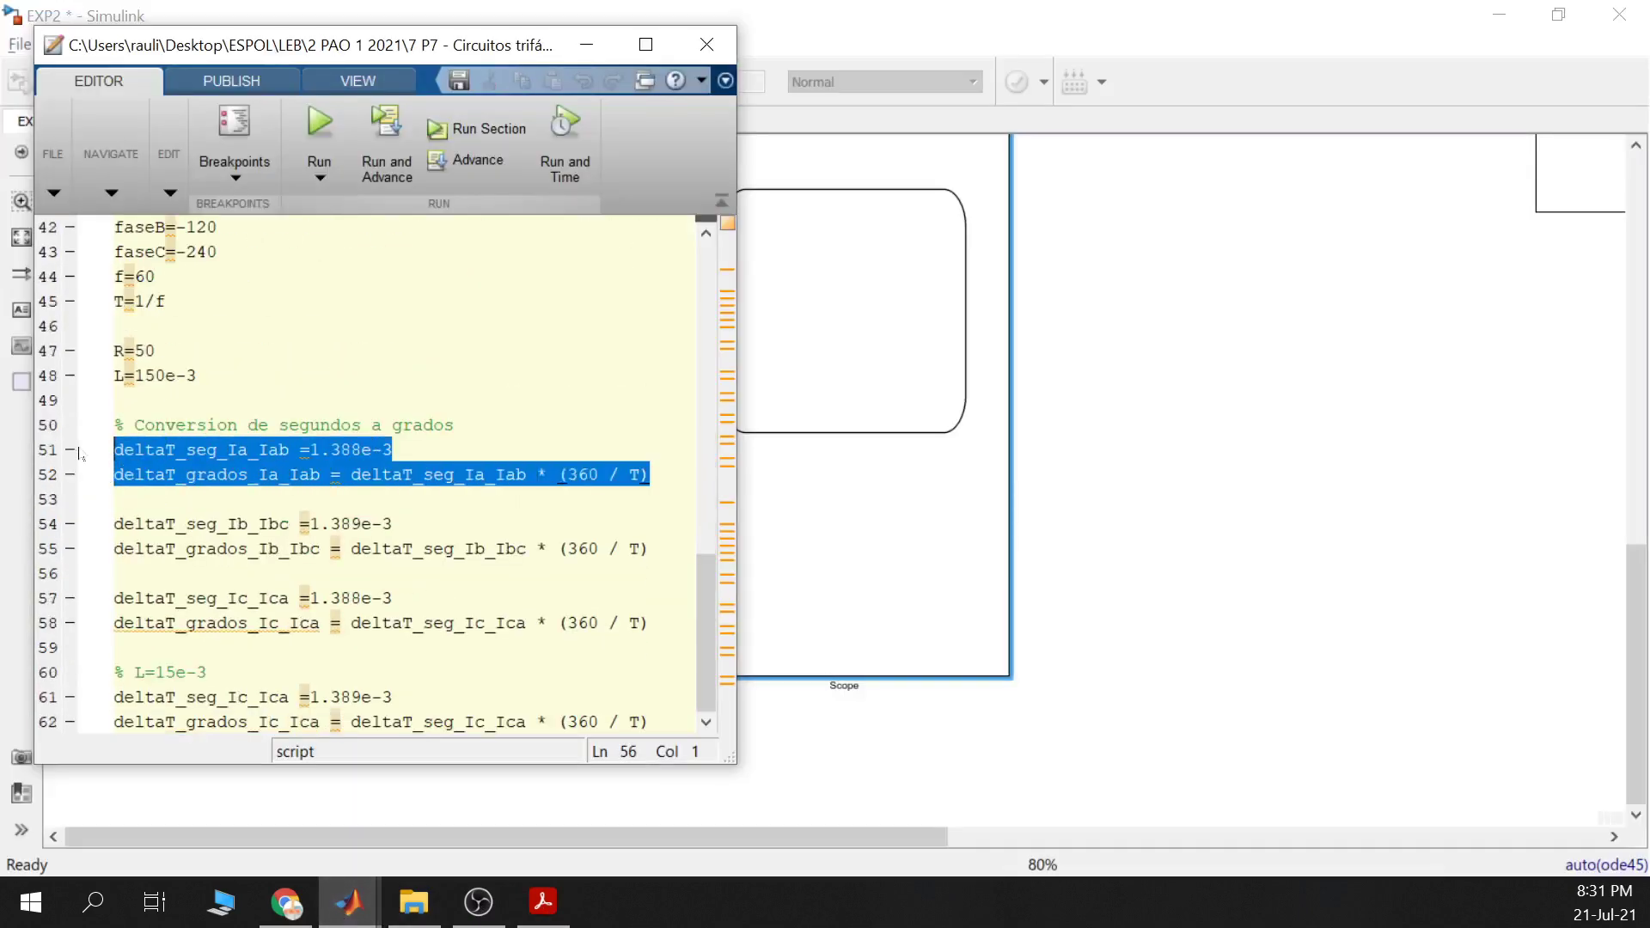
left_click(115, 498)
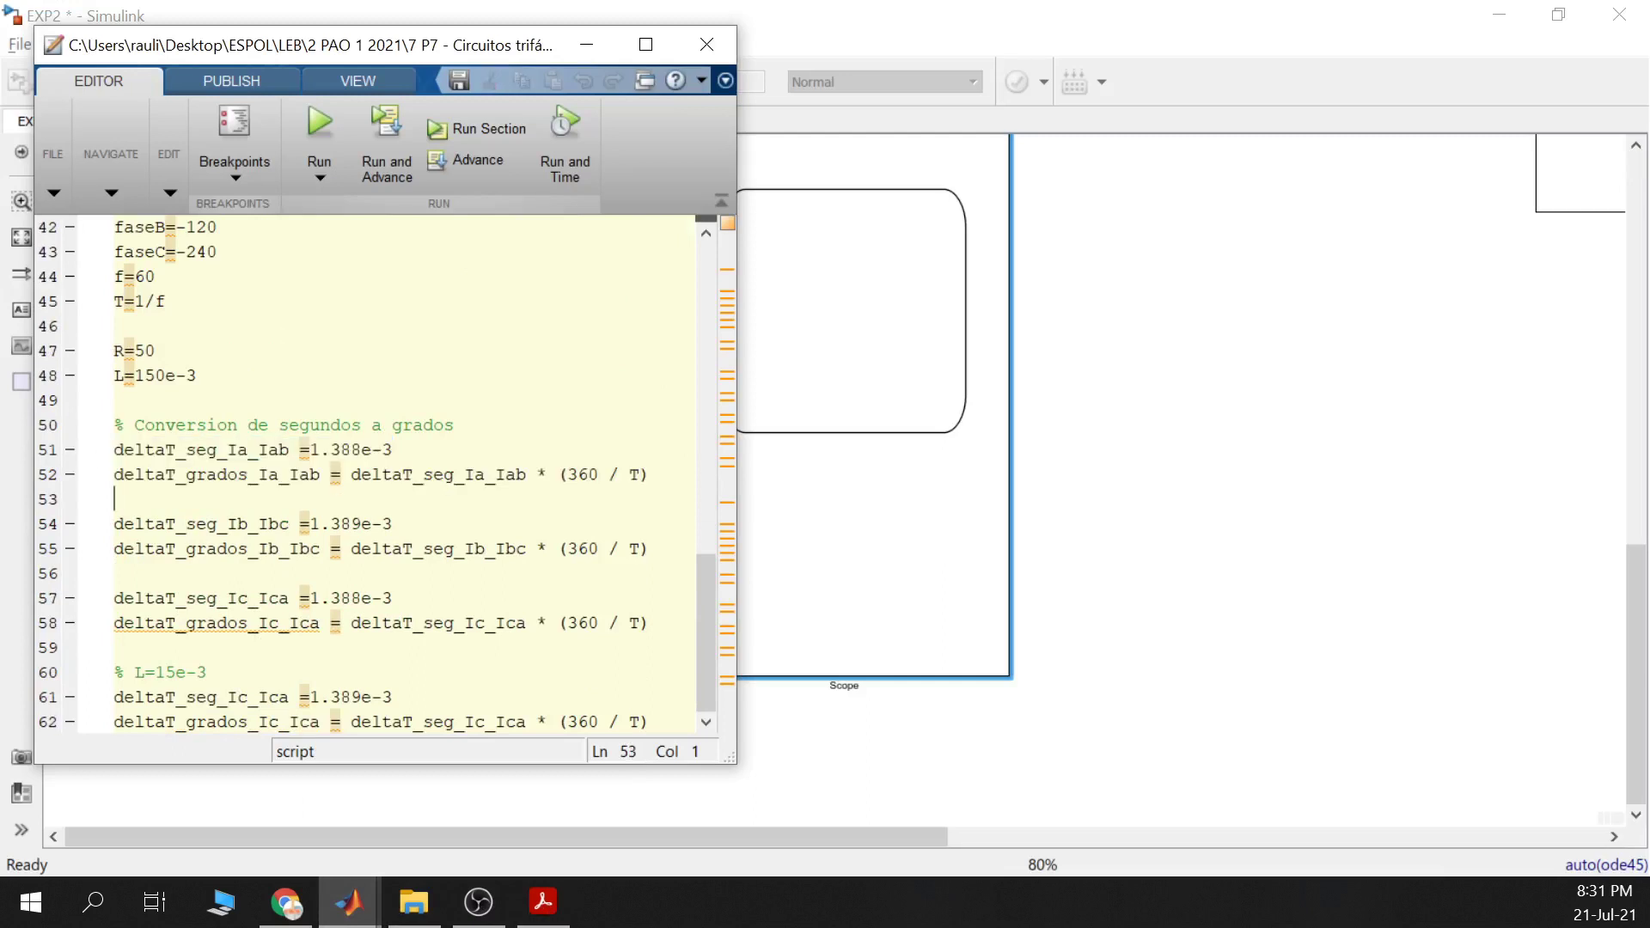
left_click_drag(218, 449, 114, 449)
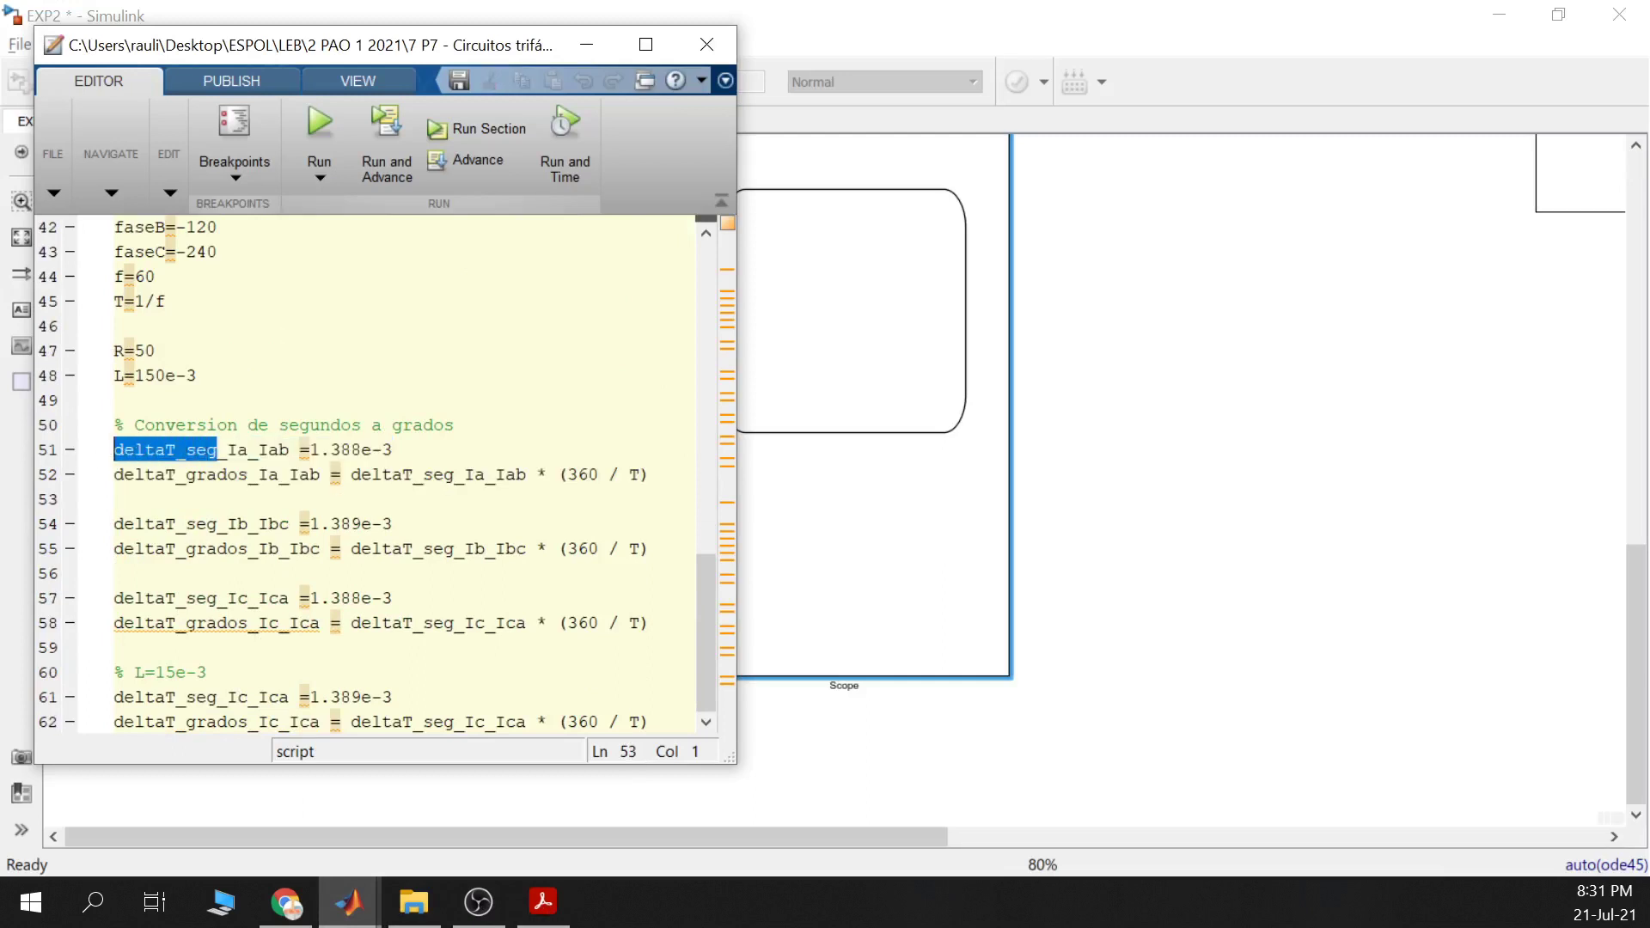
left_click(187, 451)
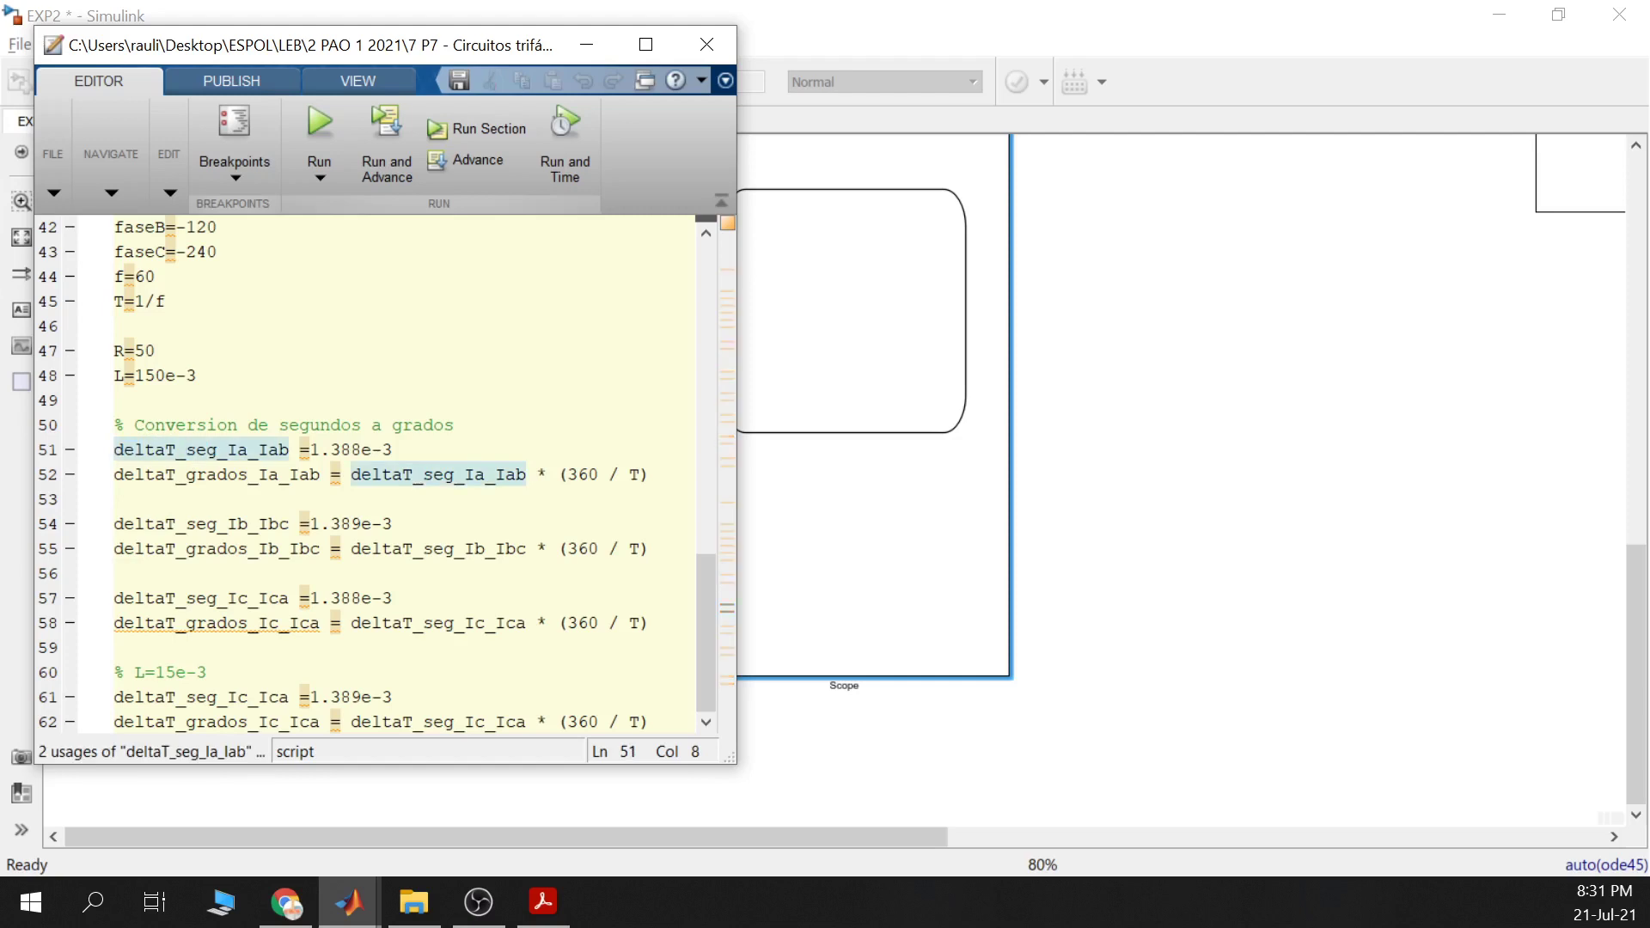
left_click_drag(240, 449, 273, 449)
left_click(373, 450)
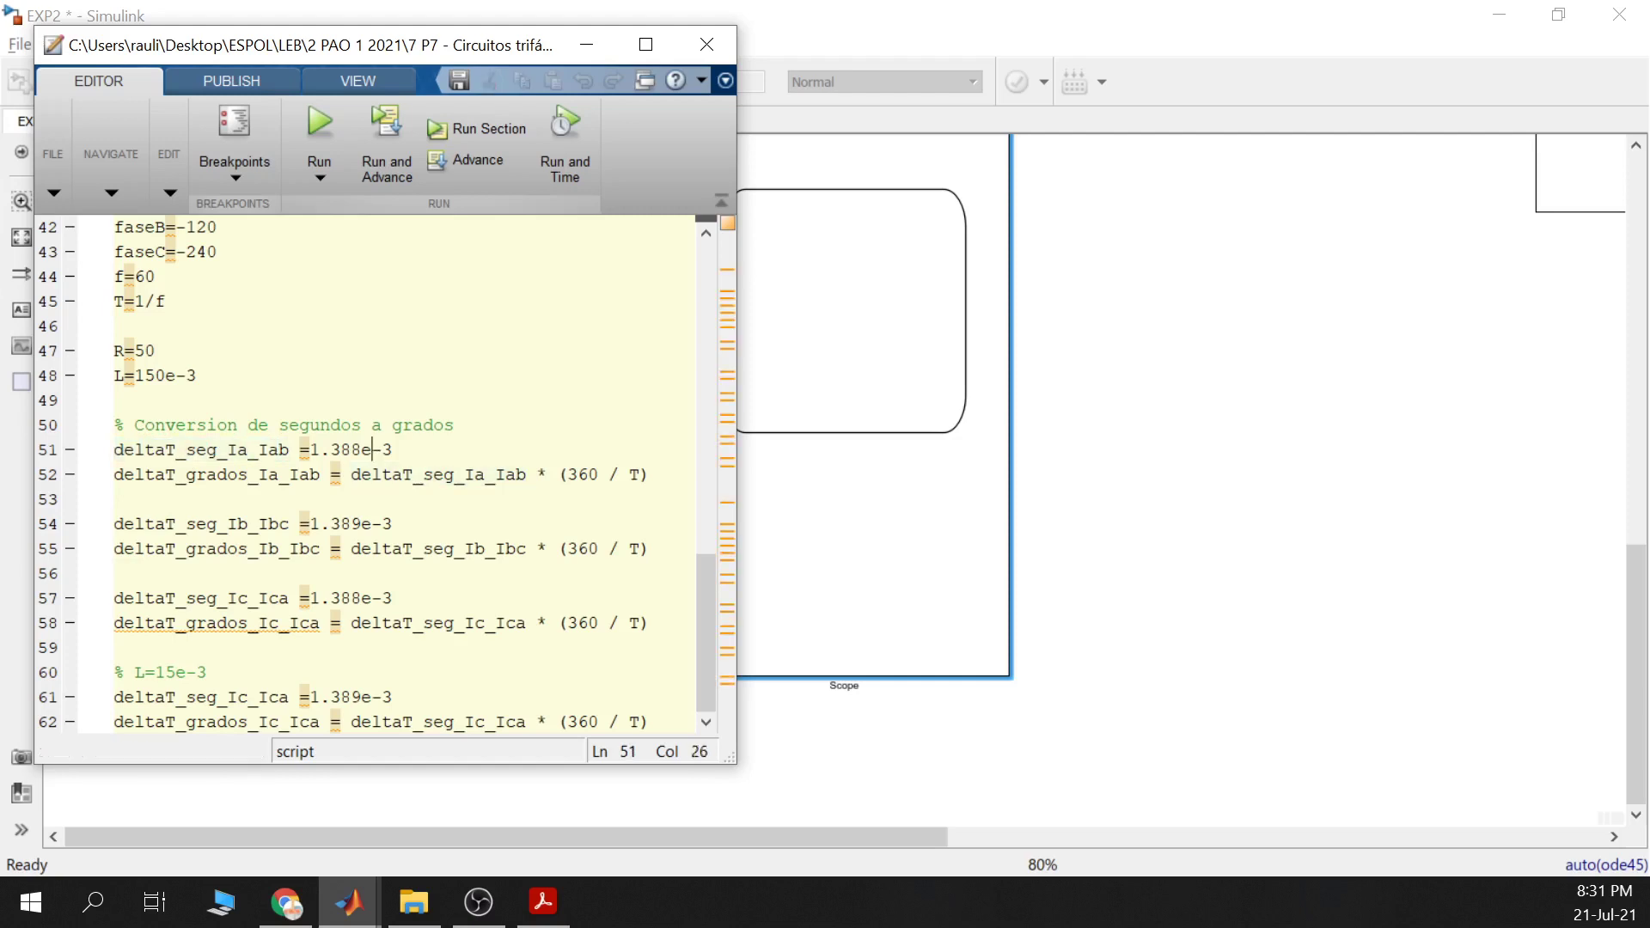
Recheck the cursor time difference in the Scope and set deltaT_seg_Ia_Iab to 1.431e-3 in the script
left_click_drag(331, 449, 362, 449)
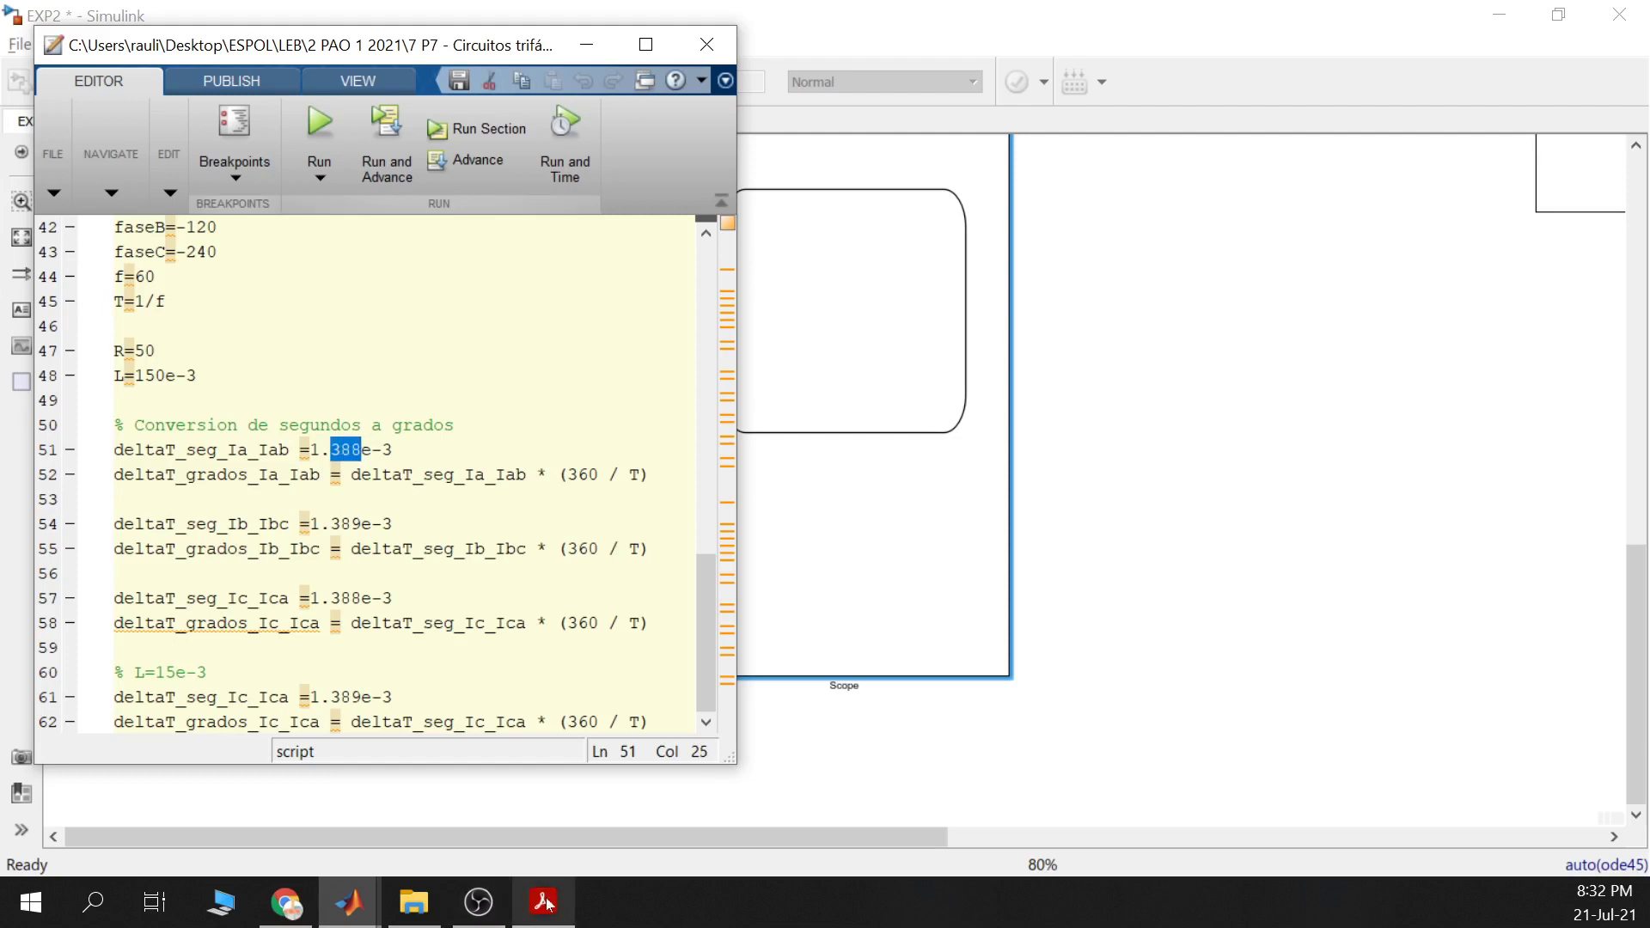
mouse_move(347, 915)
left_click(795, 832)
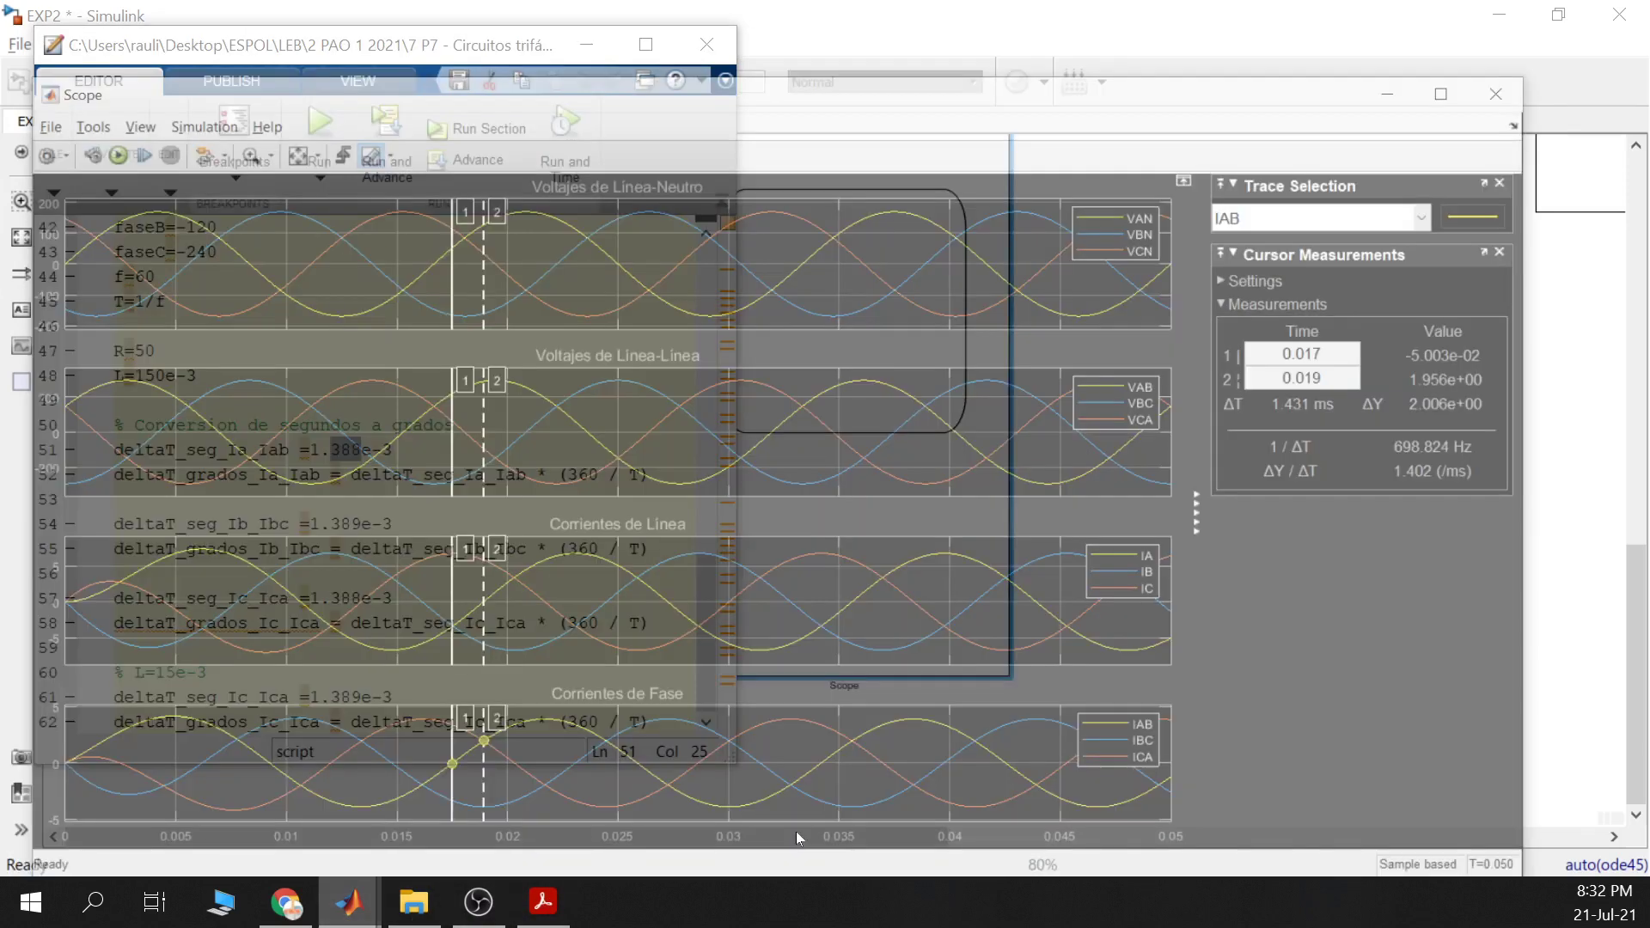
key("alt+Tab")
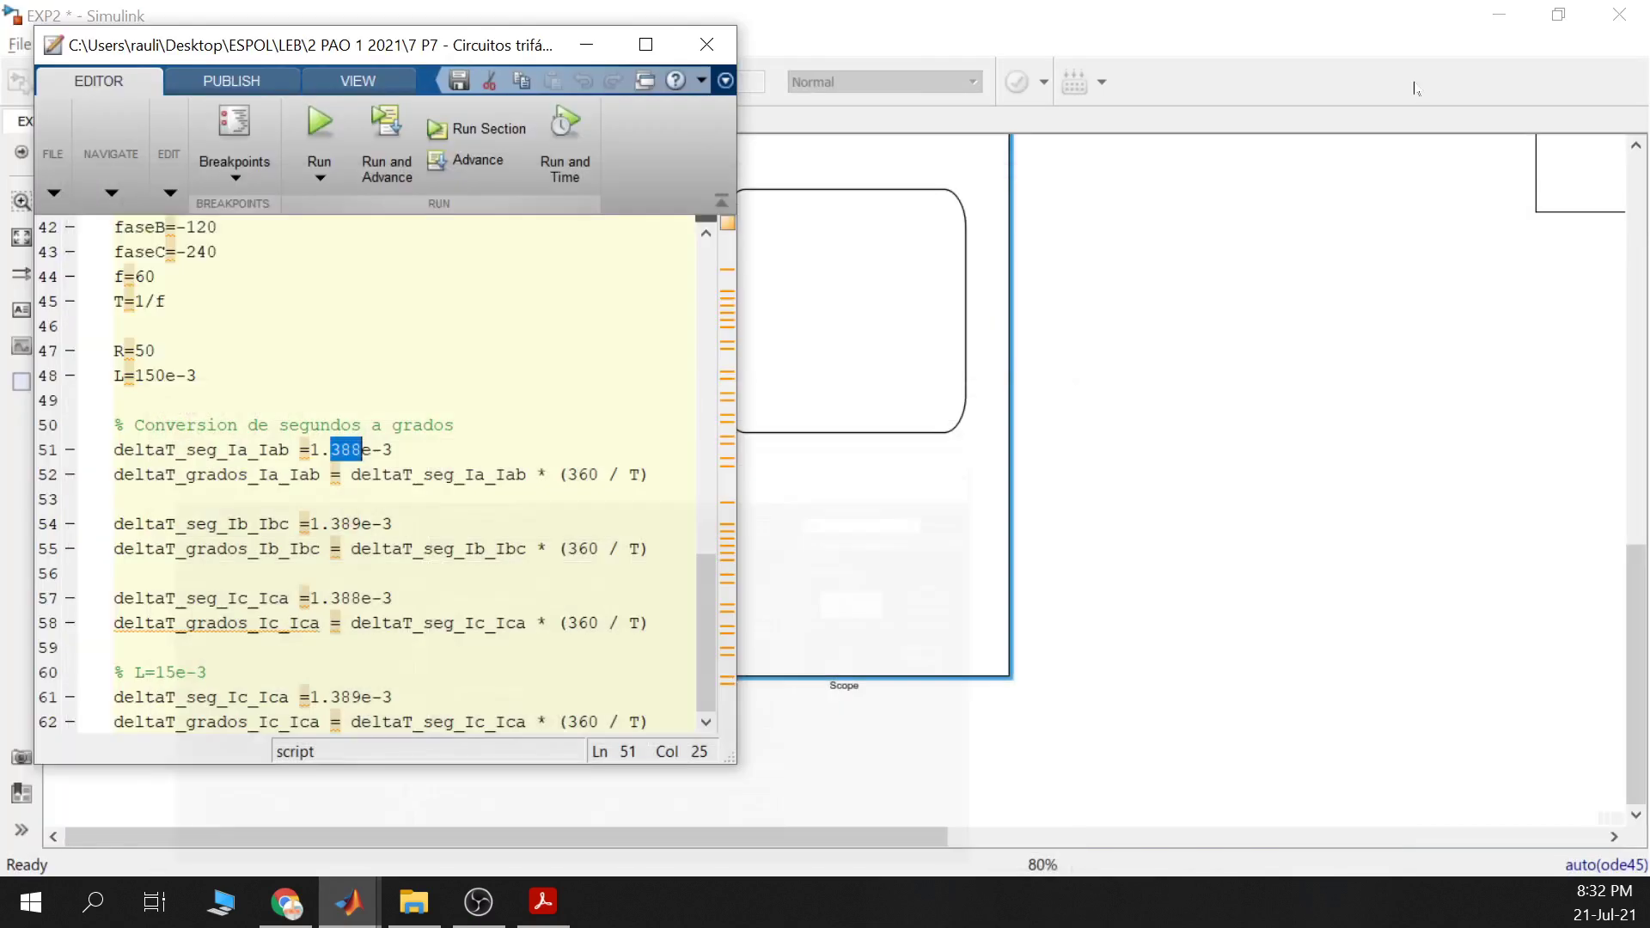
key("shift+Right")
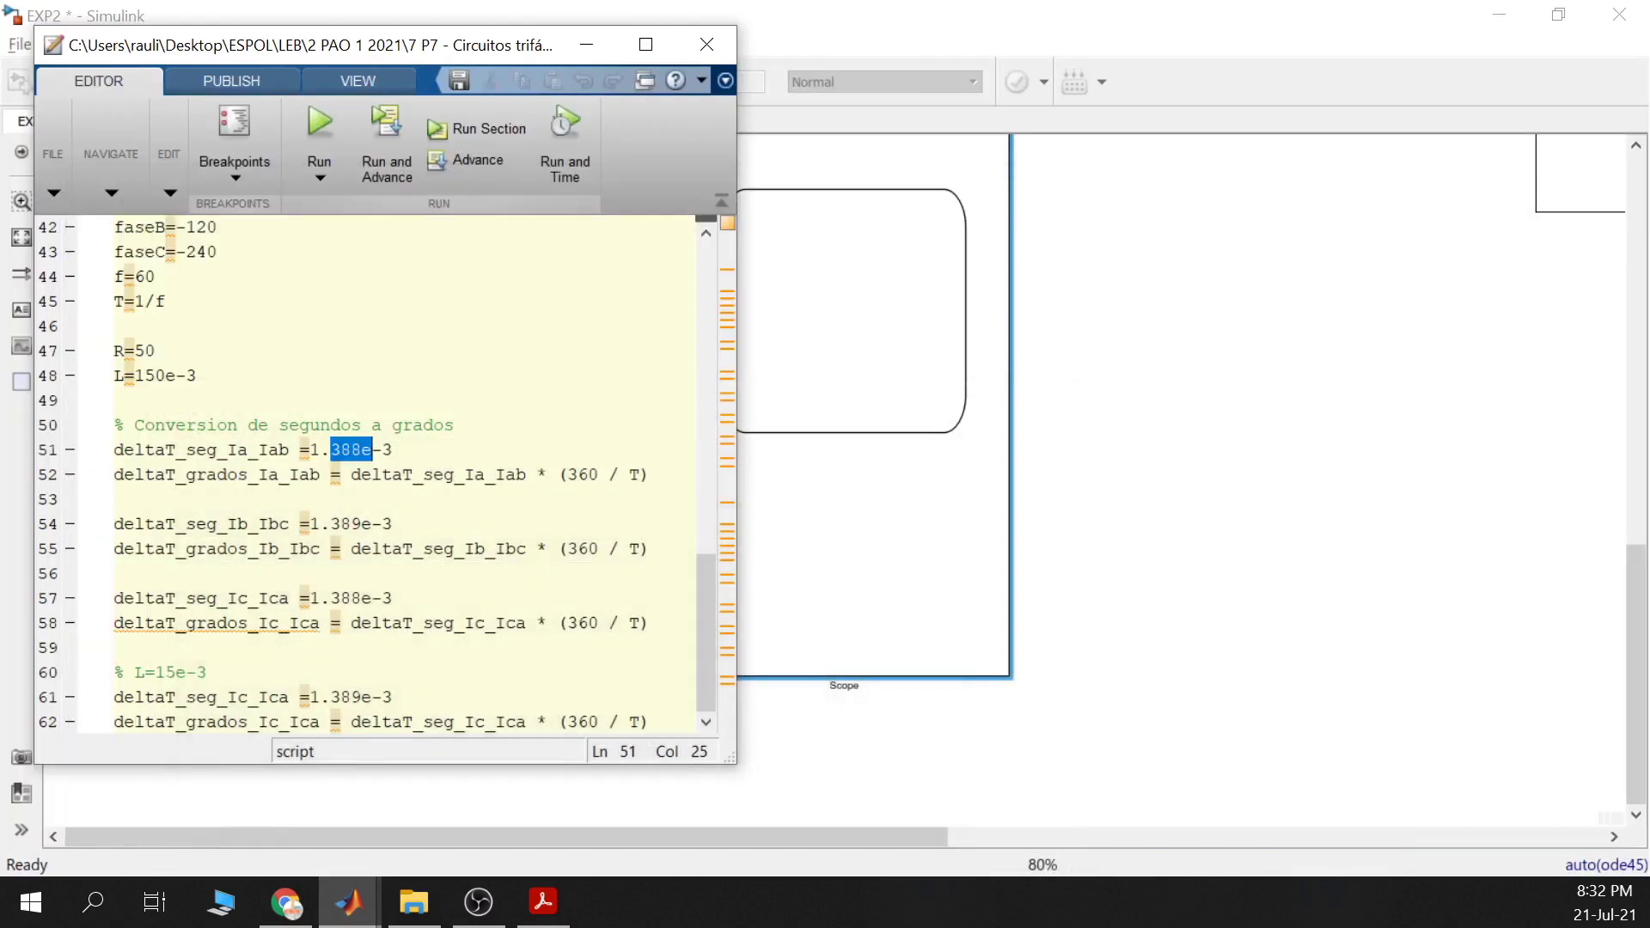
type("431e")
Evaluate the two Ia–Iab conversion lines and view the deltaT_grados_Ia_Iab result in the MATLAB Command Window
key("shift+Home")
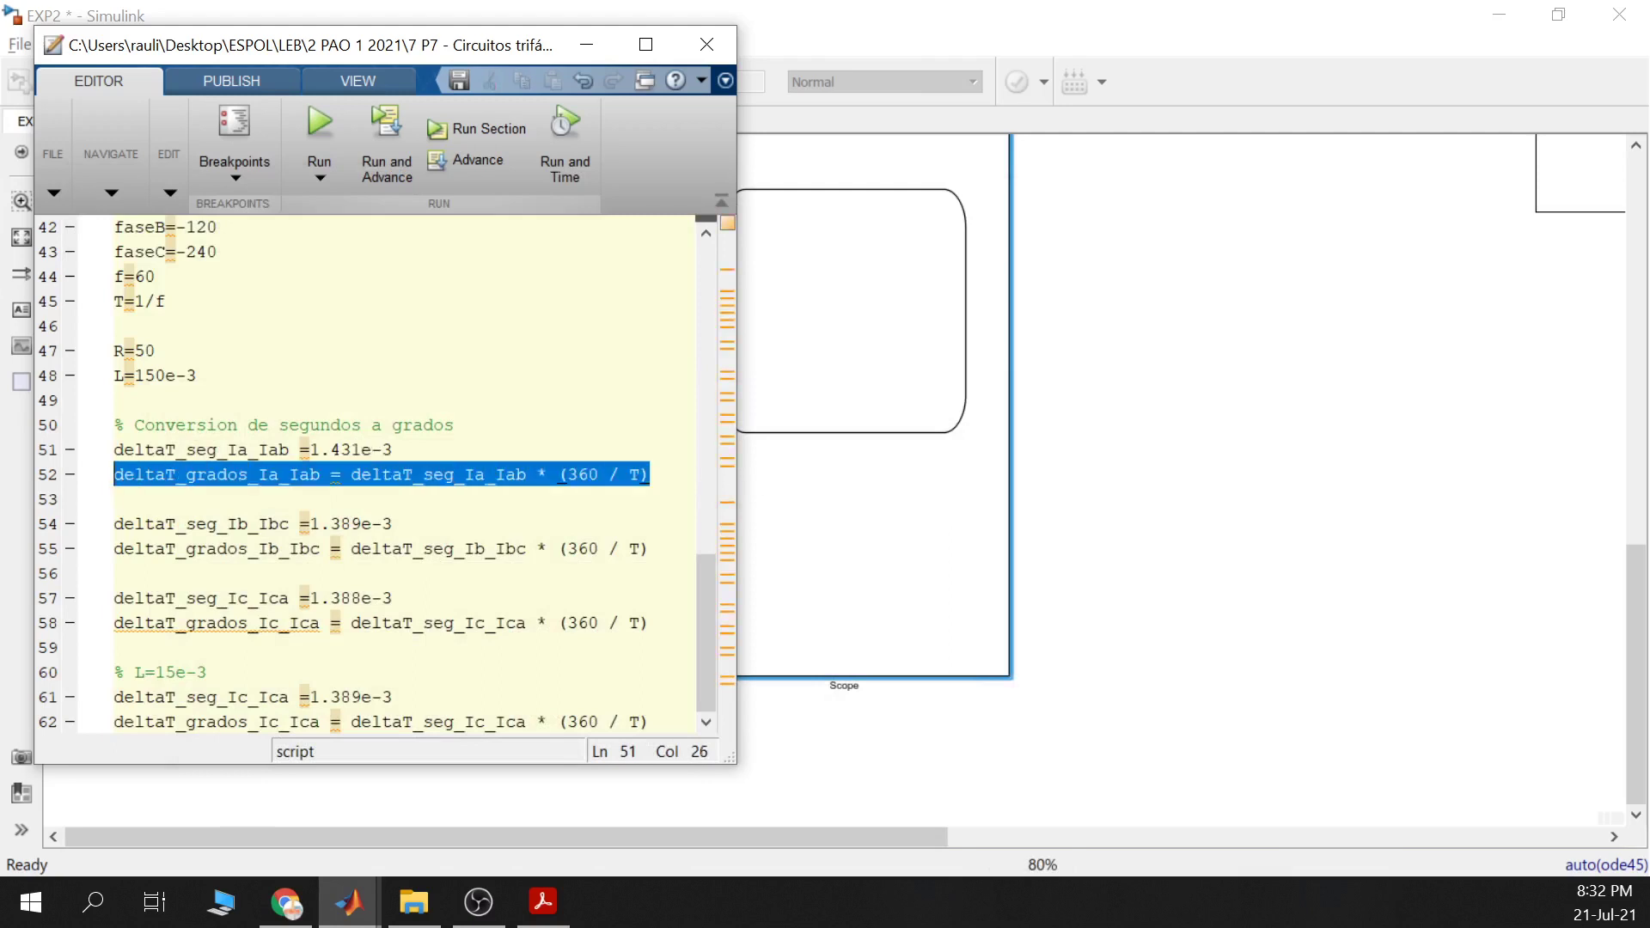
key("shift+Up")
right_click(175, 468)
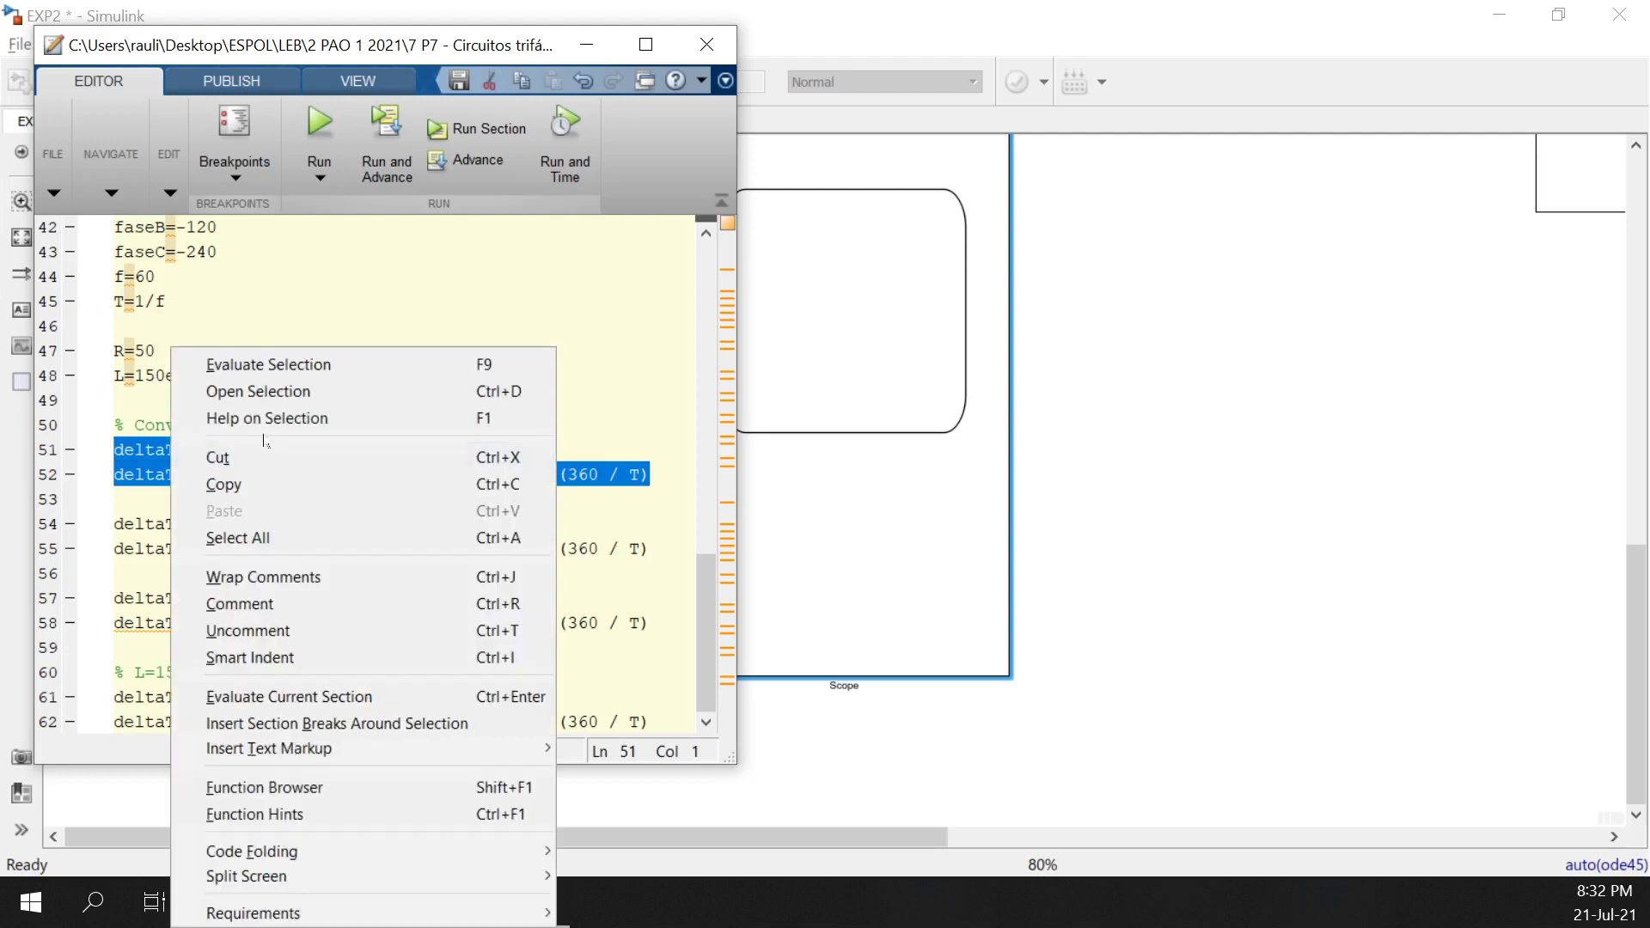
left_click(303, 365)
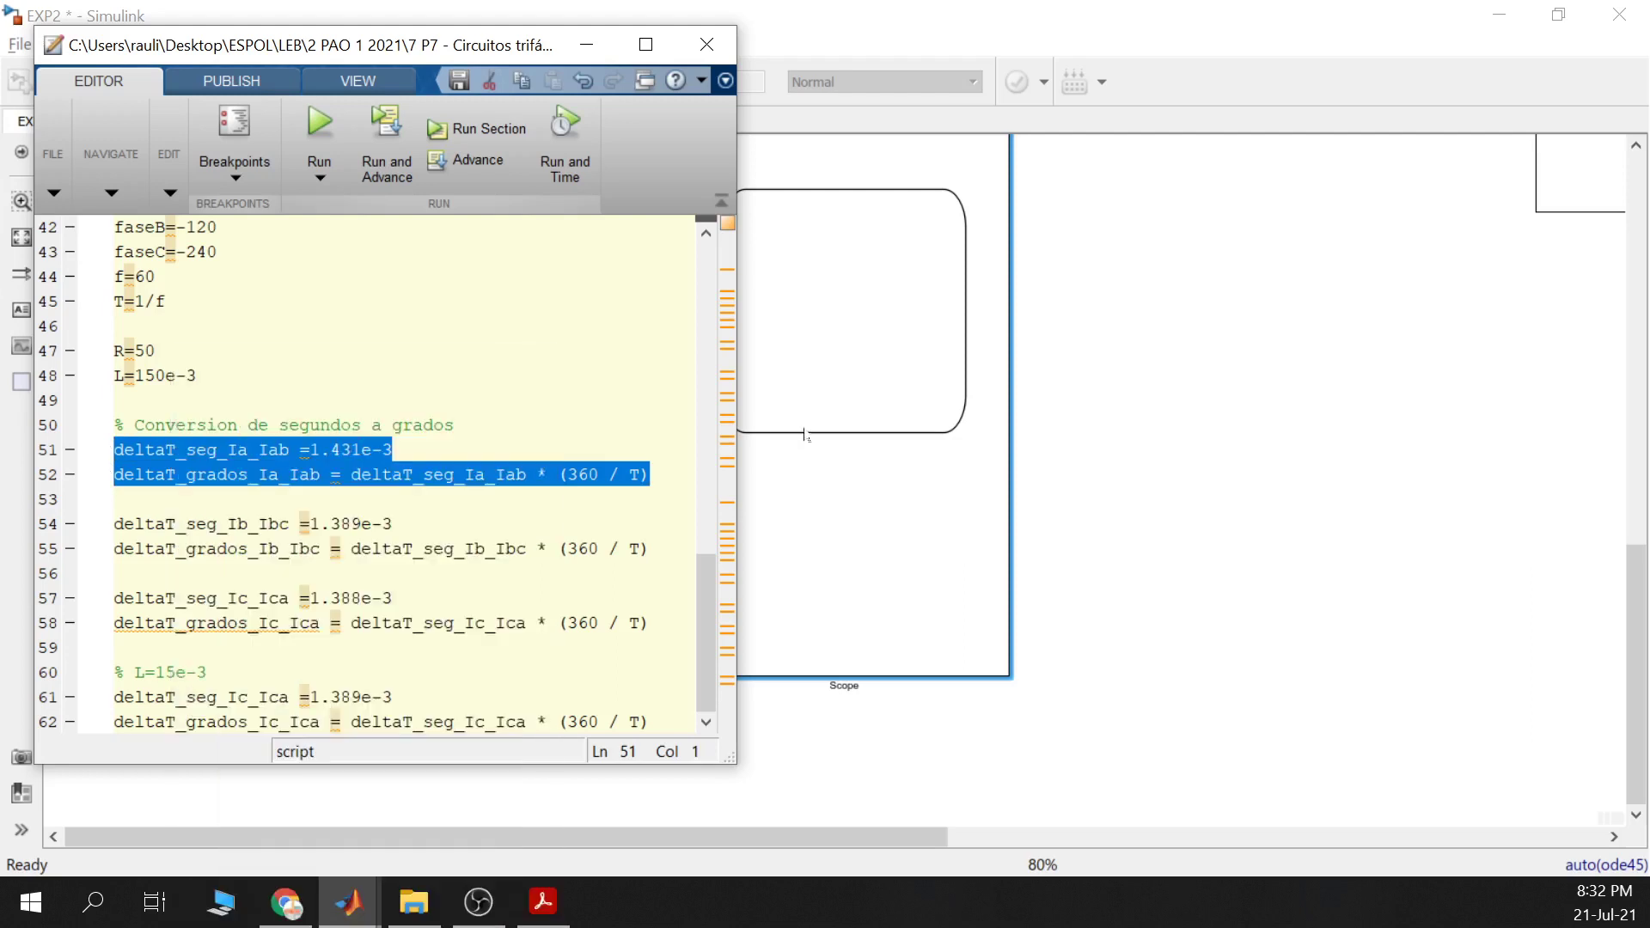
left_click(348, 902)
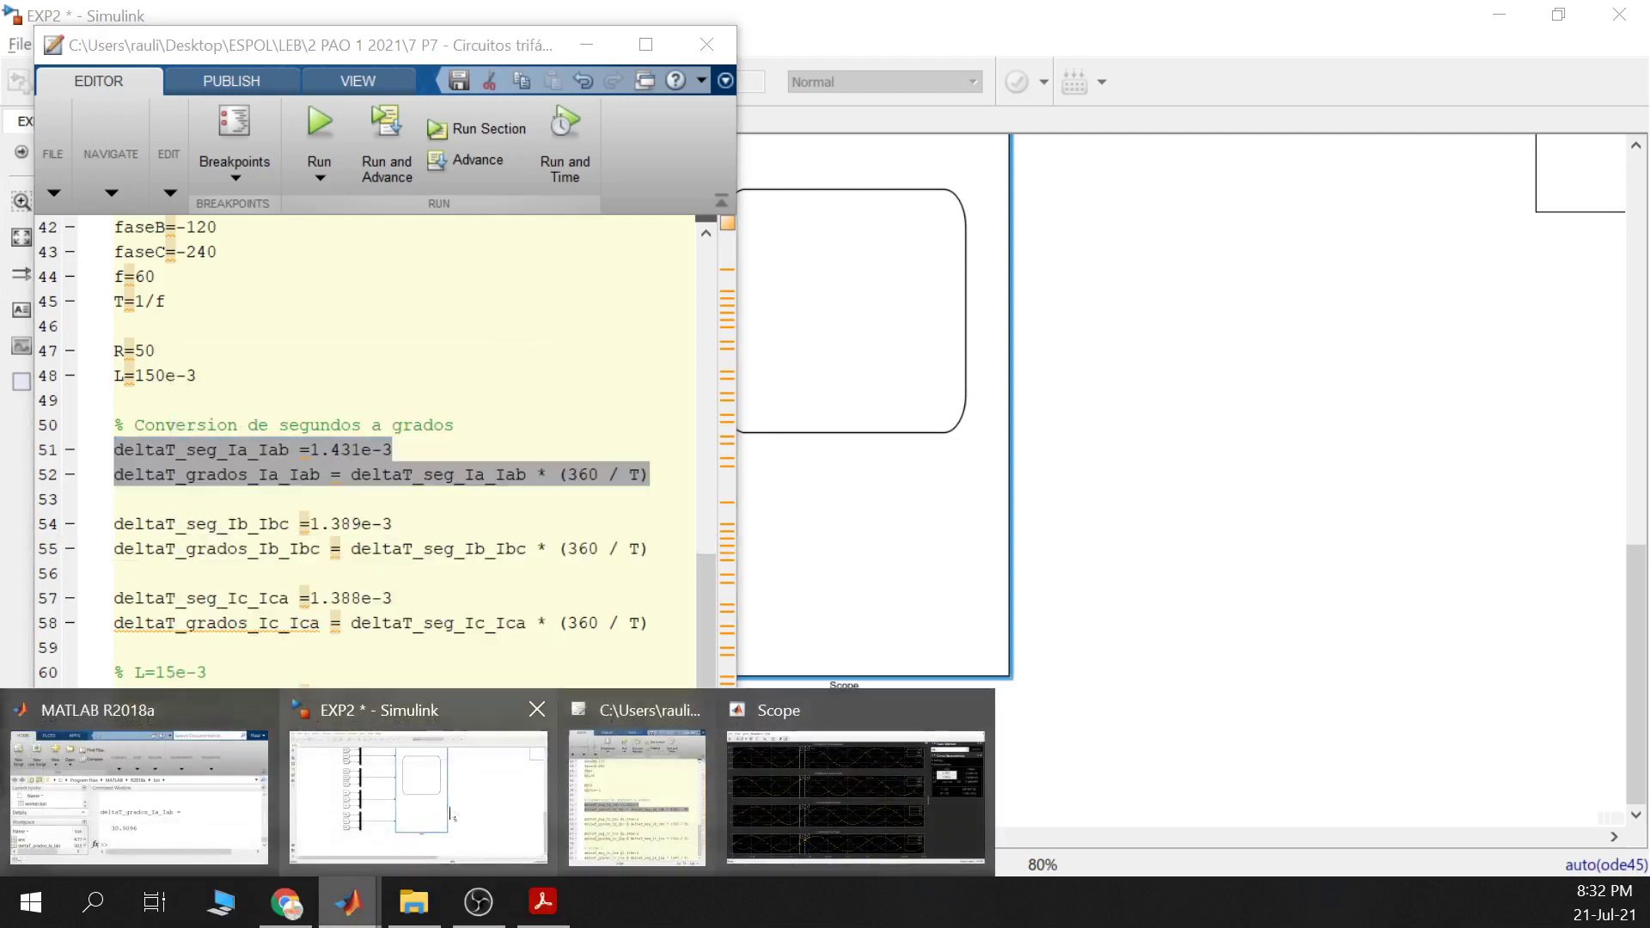
left_click(272, 820)
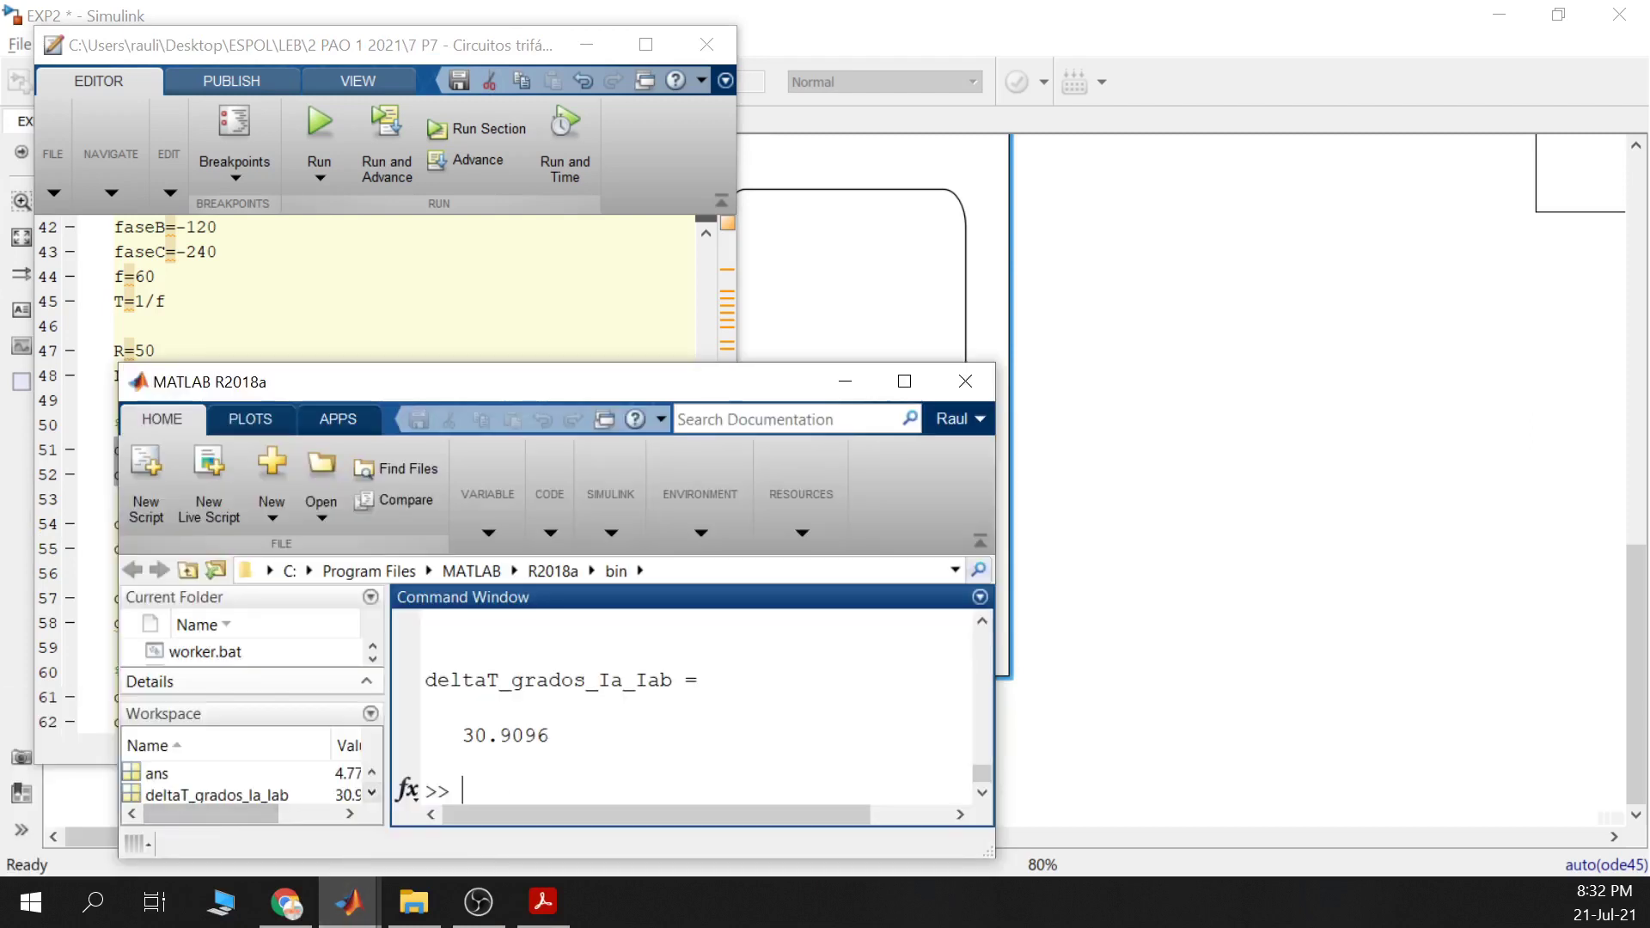
Examine the deltaT_grados_Ia_Iab result in the Command Window, minimize MATLAB, and reopen the Scope
left_click_drag(550, 736, 426, 706)
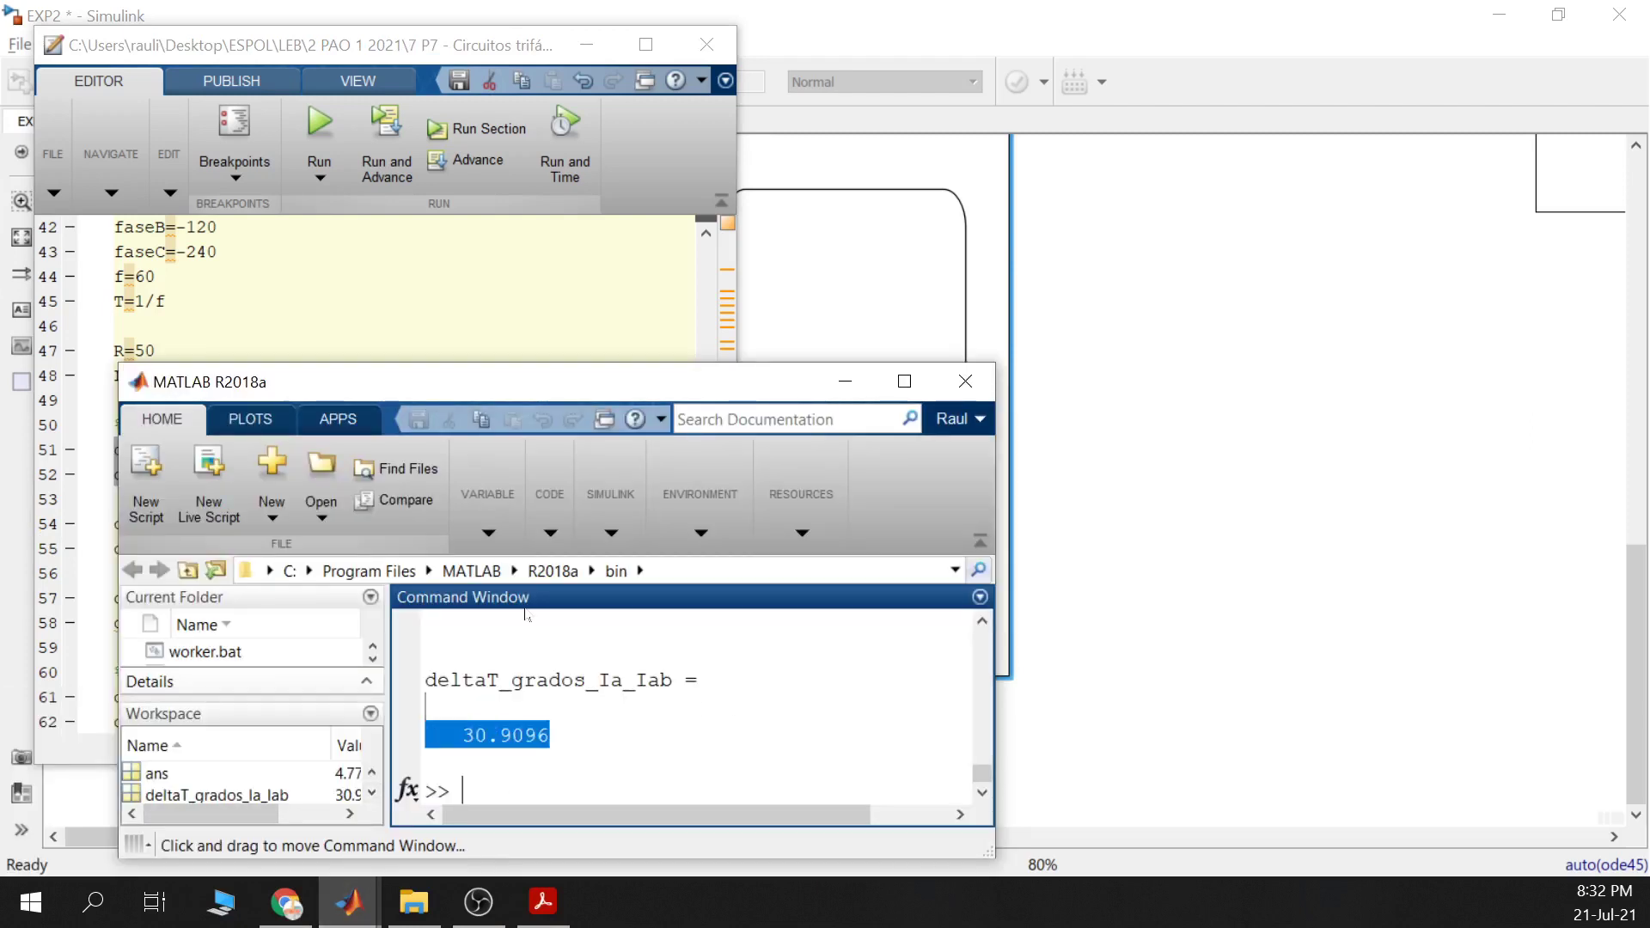
left_click(549, 744)
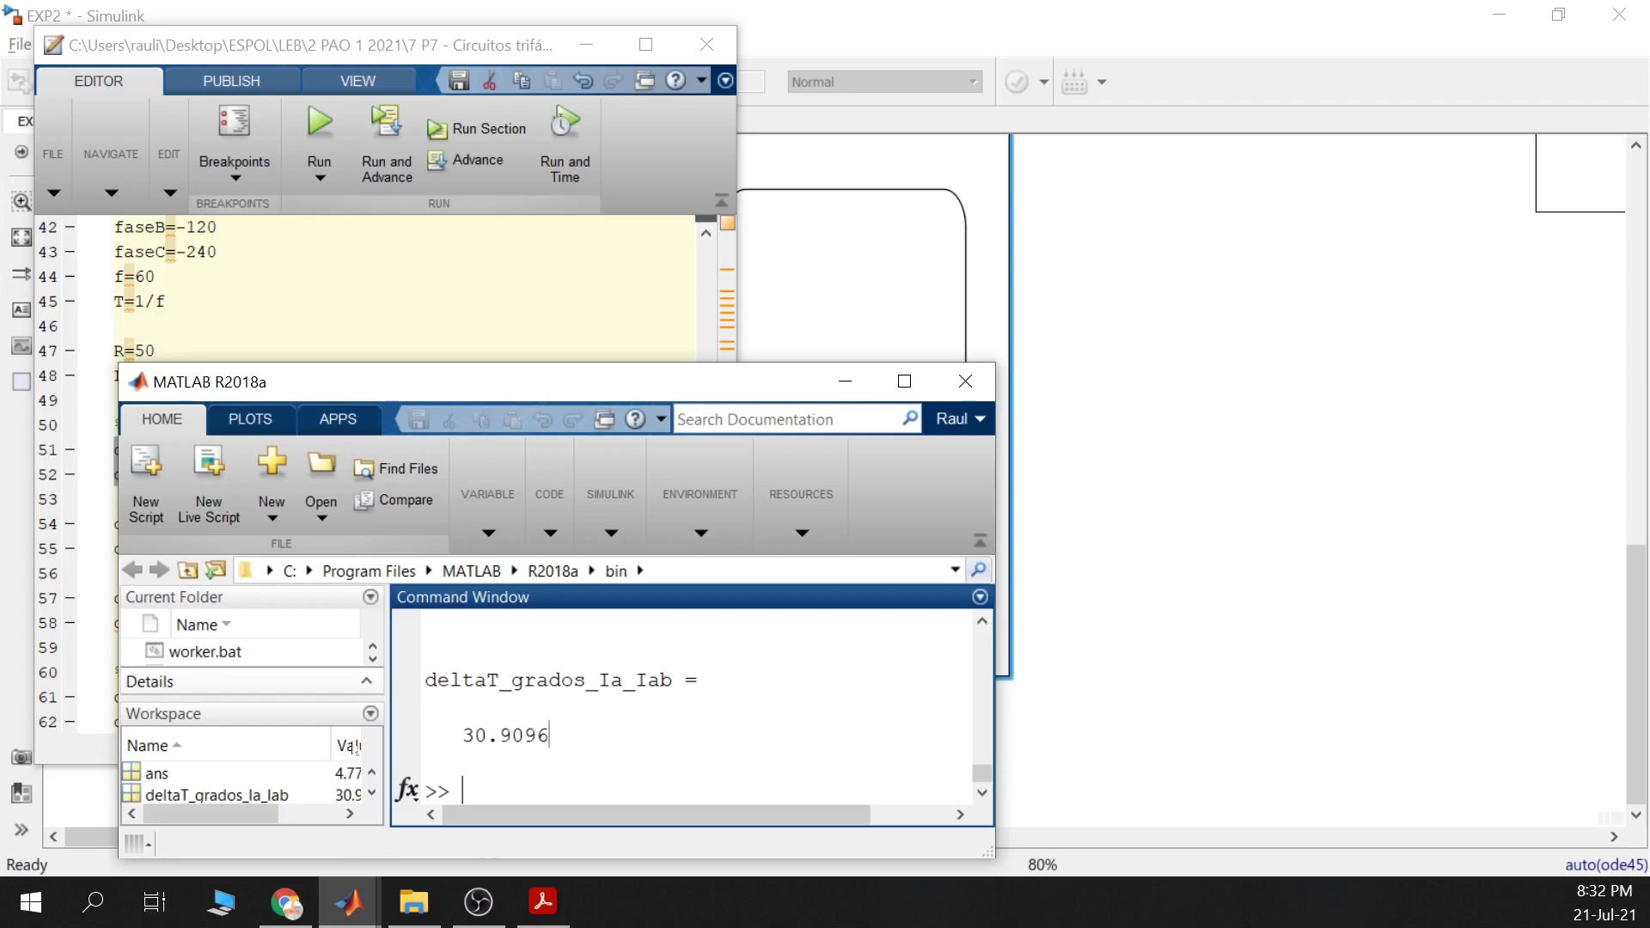
left_click(845, 380)
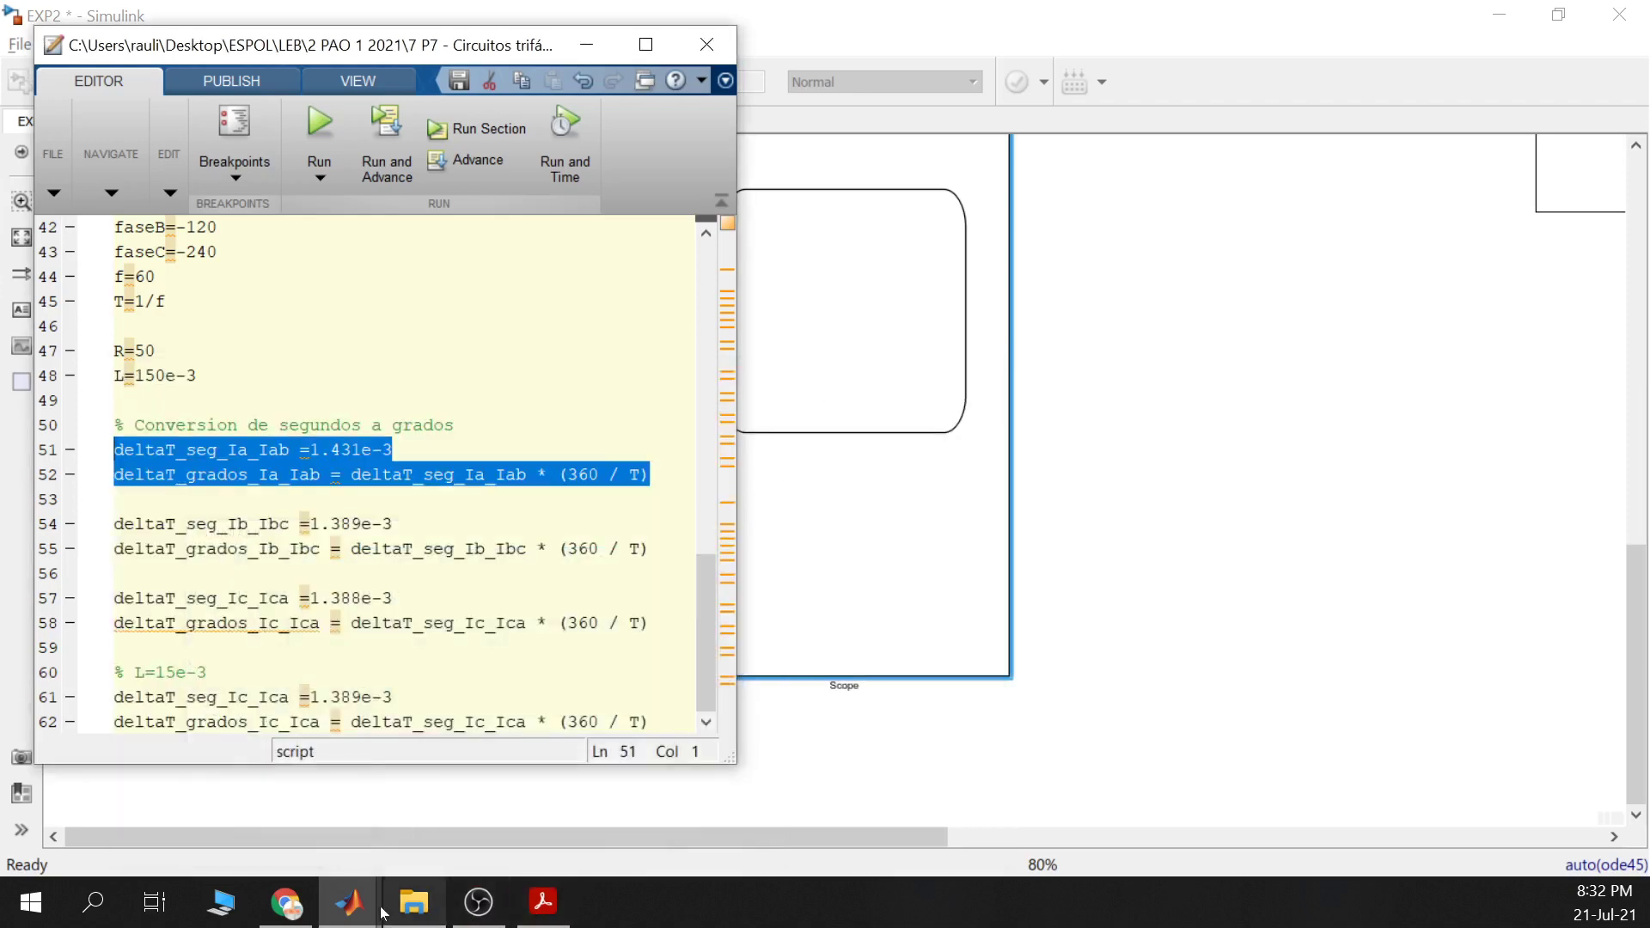
left_click(352, 901)
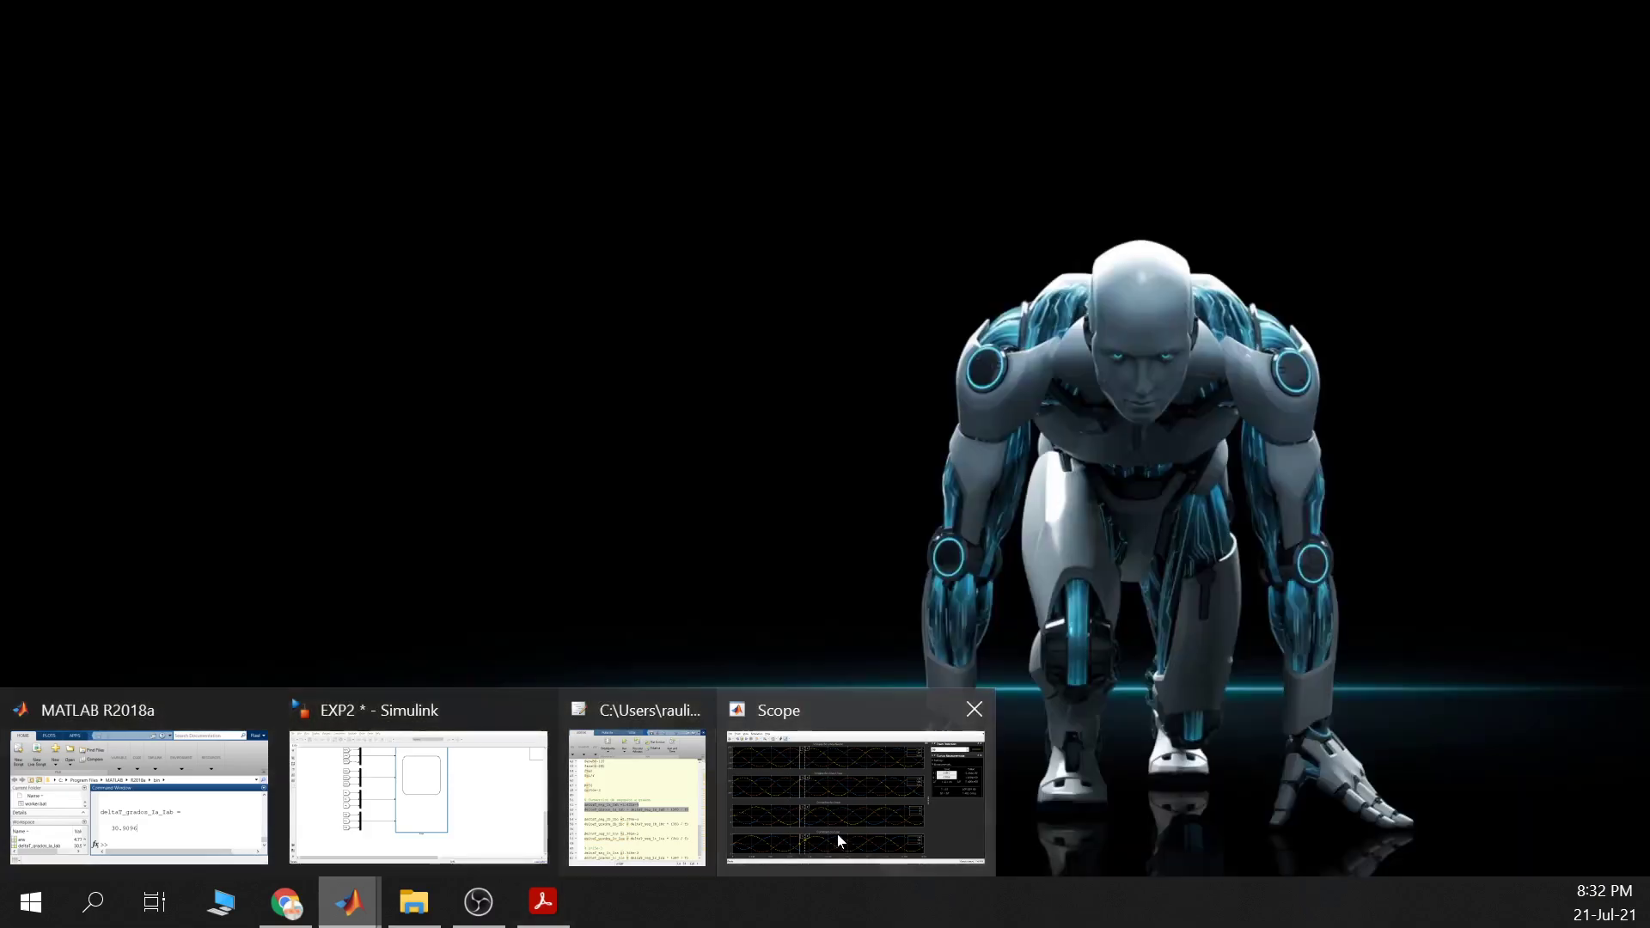
left_click(835, 838)
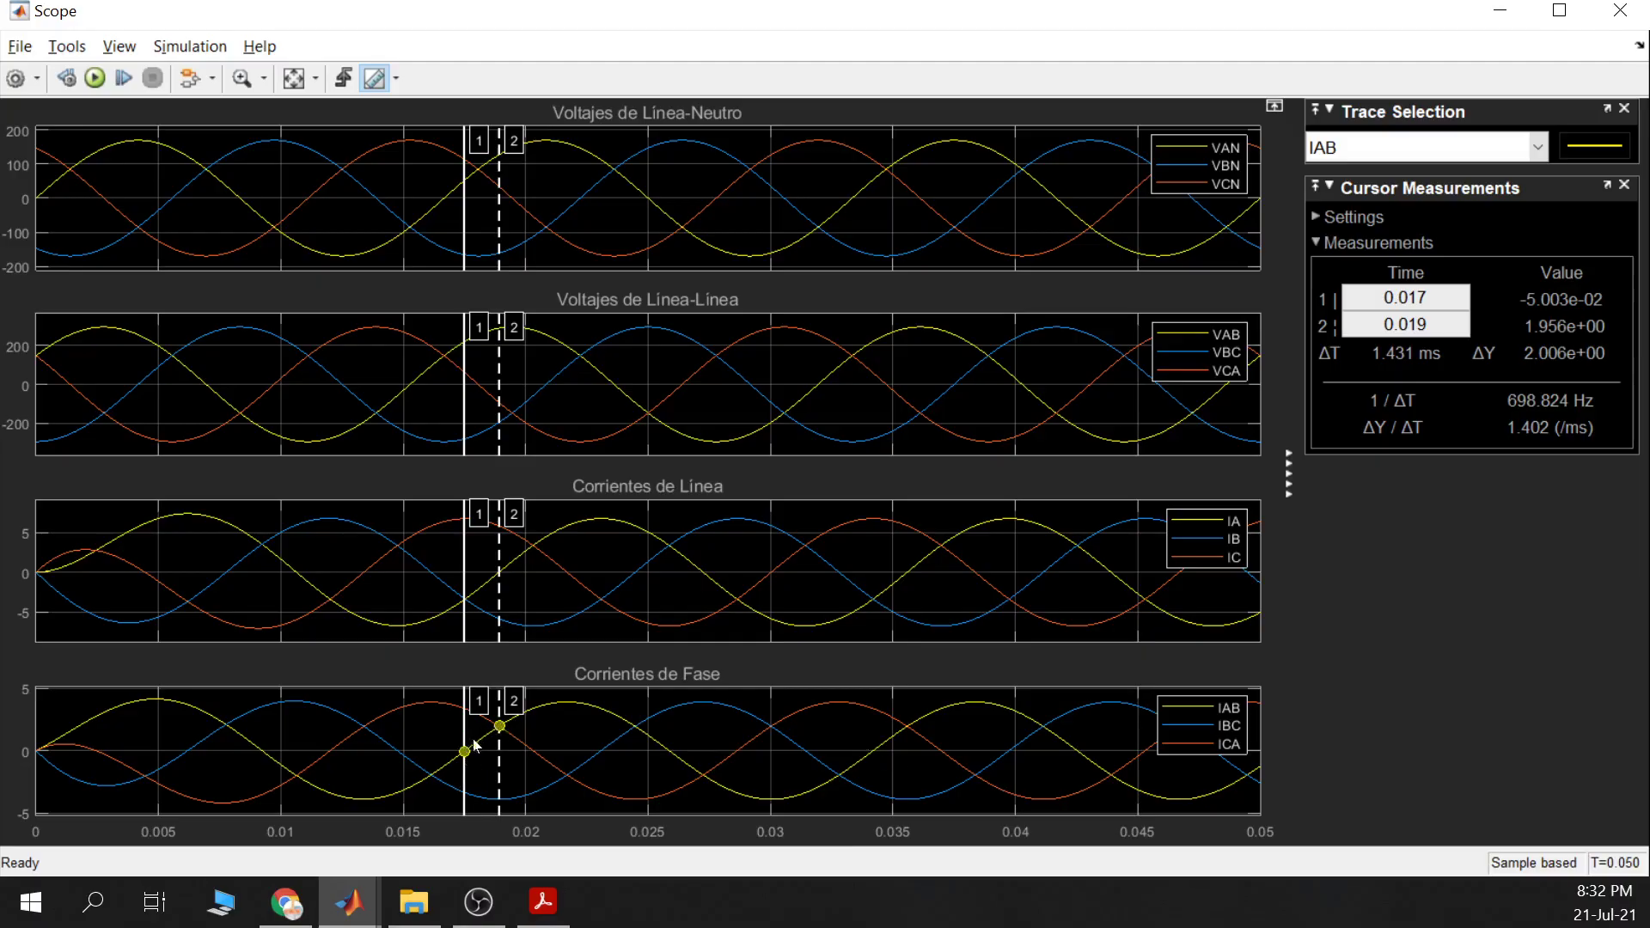
Place Scope cursor 2 on IB's rising zero crossing at about 0.025 s and cursor 1 on IBC's at about 0.023 s
left_click(242, 78)
left_click_drag(453, 740, 479, 765)
left_click_drag(501, 566, 504, 581)
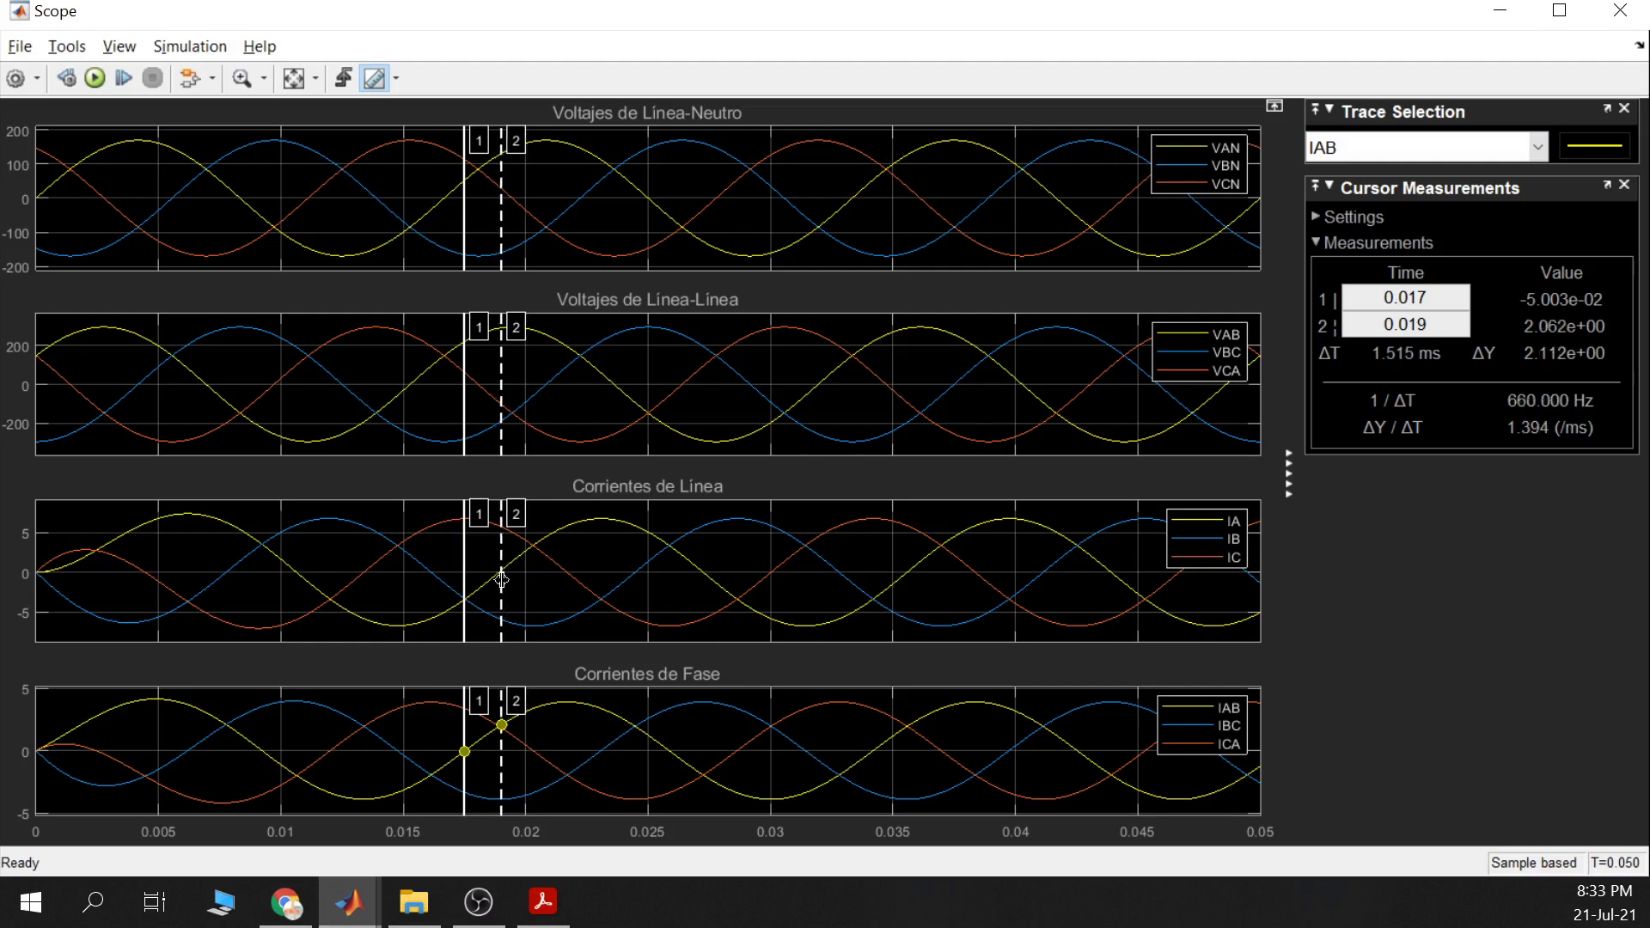
left_click_drag(621, 584, 636, 600)
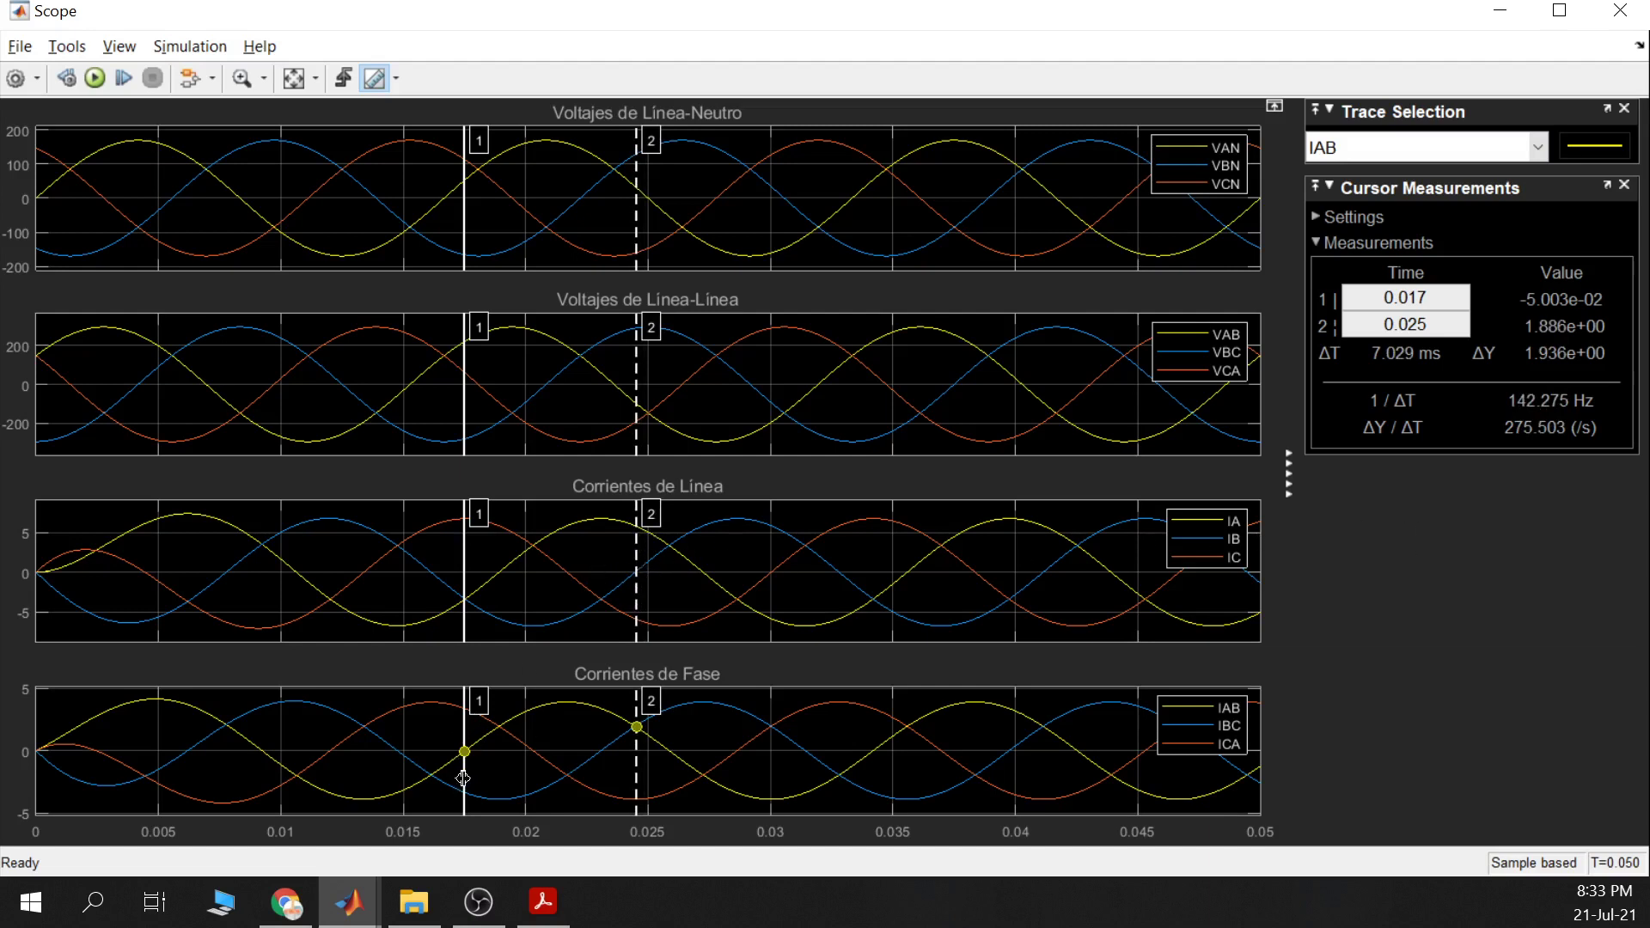
left_click_drag(461, 778, 600, 775)
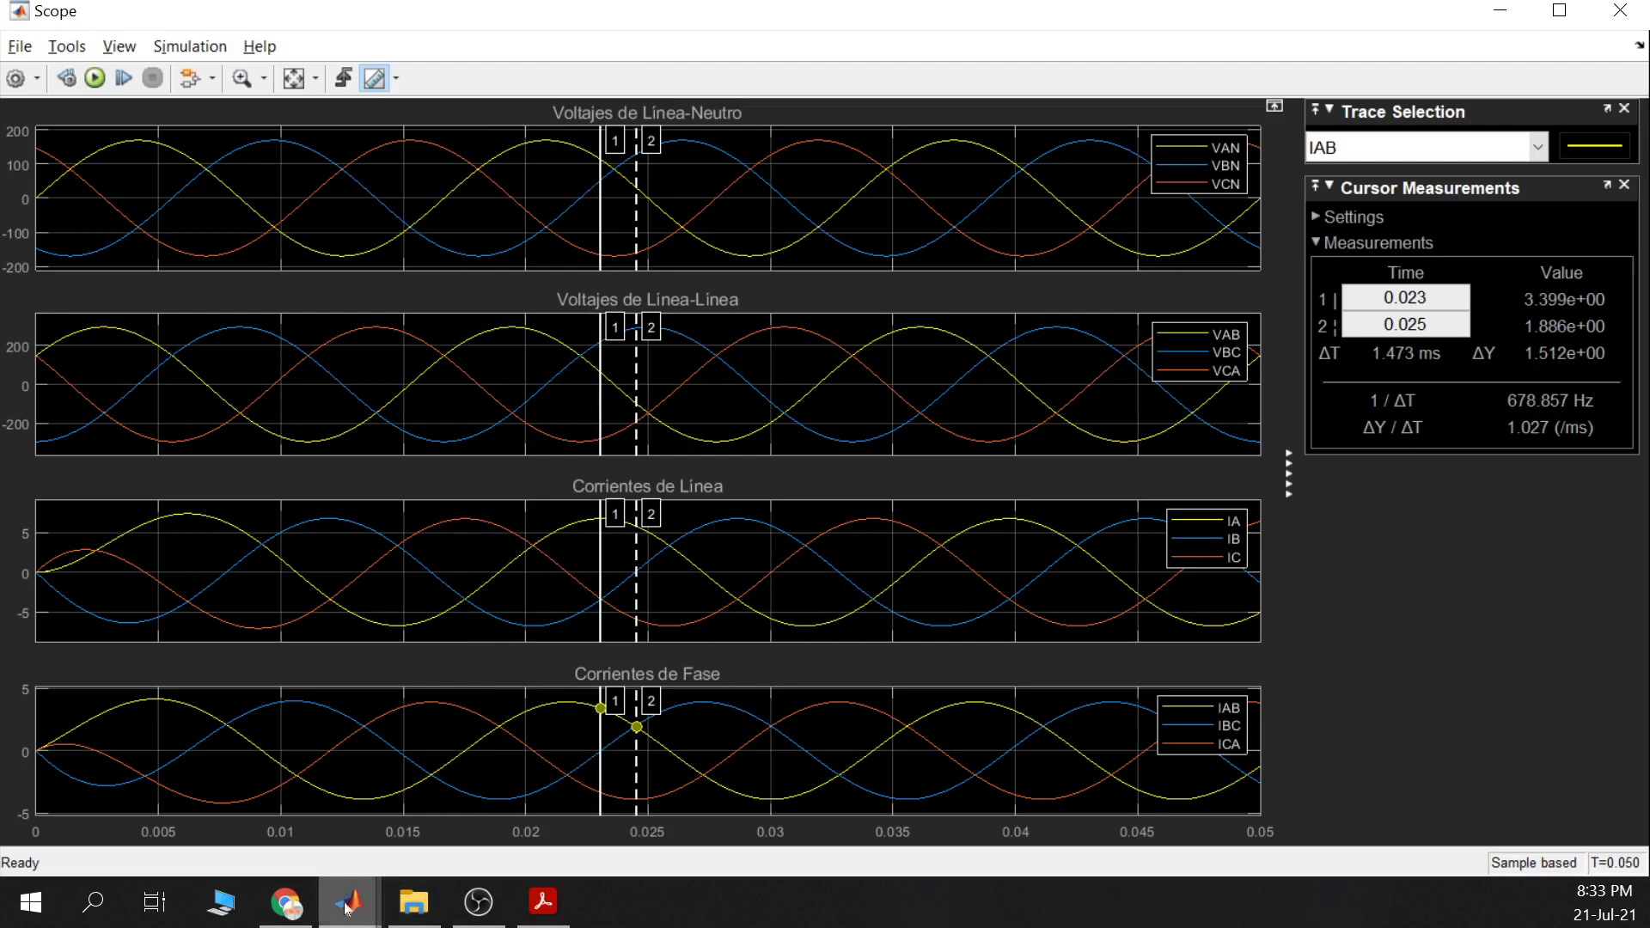
Bring up the MATLAB script and set deltaT_seg_Ib_Ibc to 1.473e-3
mouse_move(347, 906)
left_click(637, 799)
left_click(393, 524)
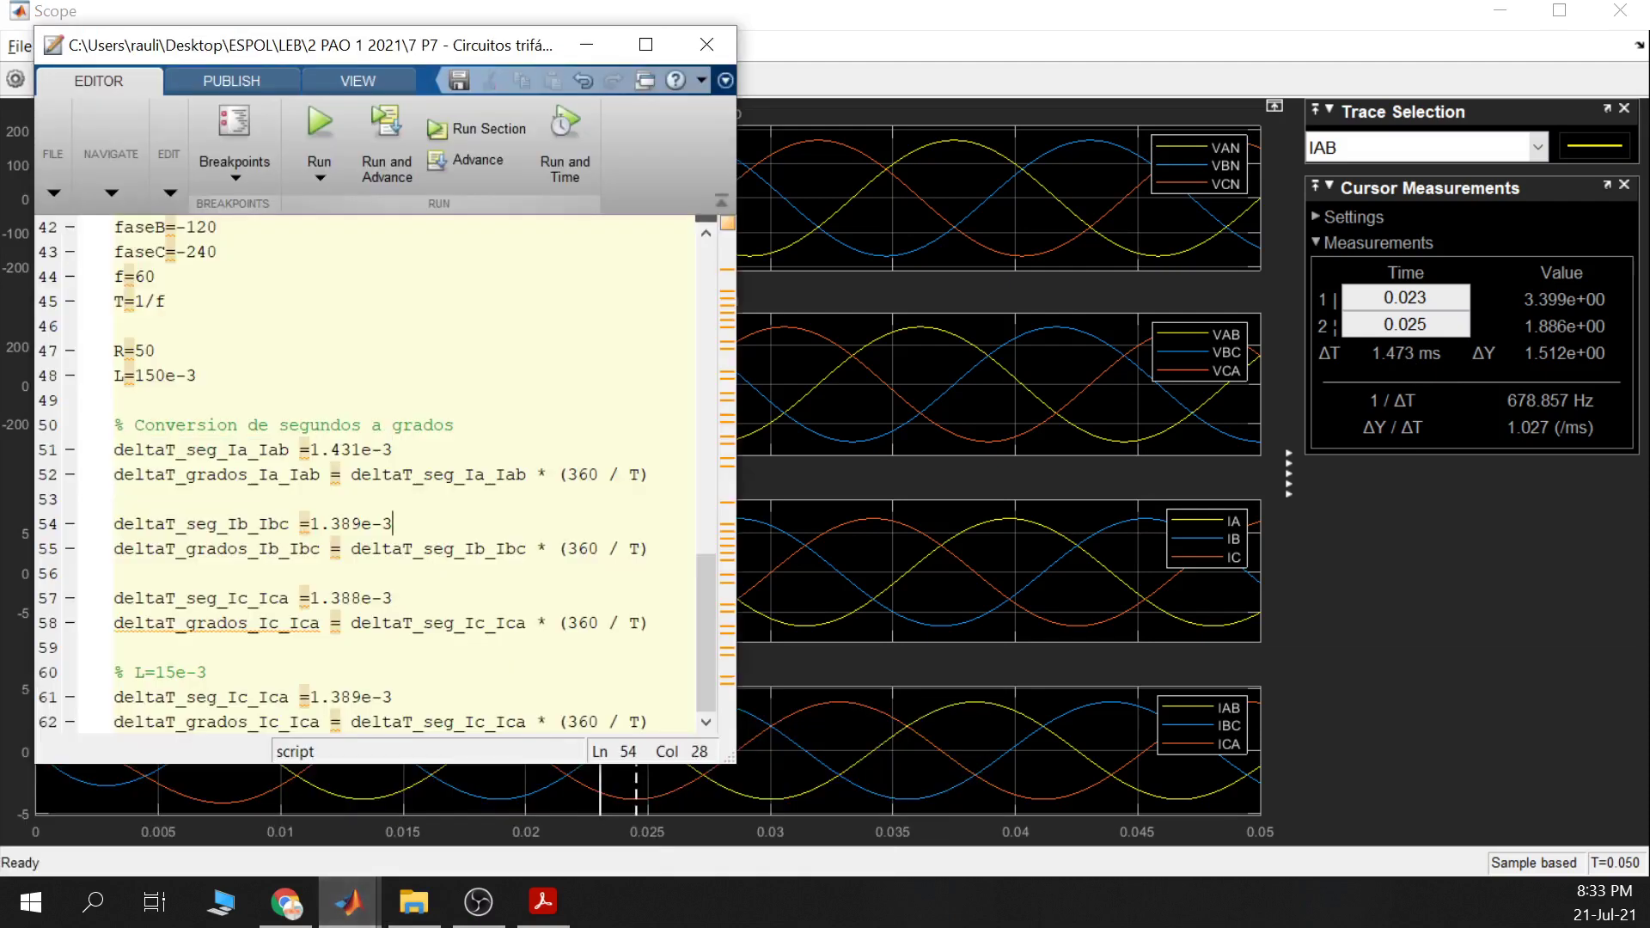
left_click_drag(330, 523, 361, 523)
type("473")
Evaluate the two Ib–Ibc conversion lines and view the deltaT_grados_Ib_Ibc result in the MATLAB Command Window
left_click_drag(651, 548, 72, 526)
right_click(196, 537)
left_click(314, 361)
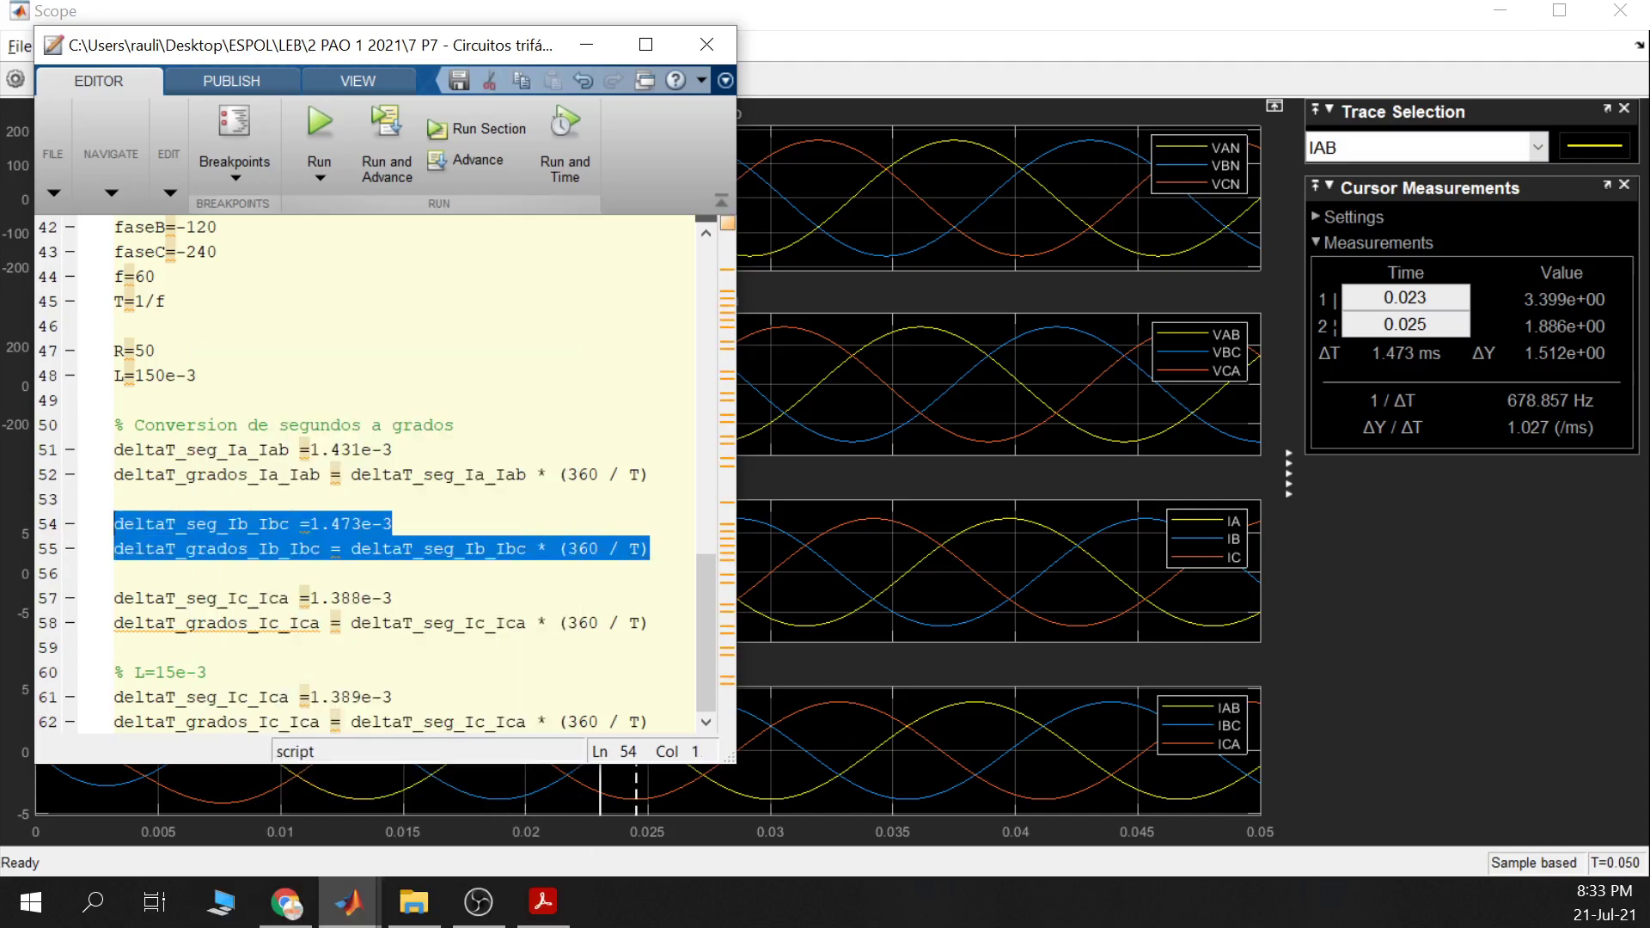
mouse_move(351, 900)
left_click(129, 799)
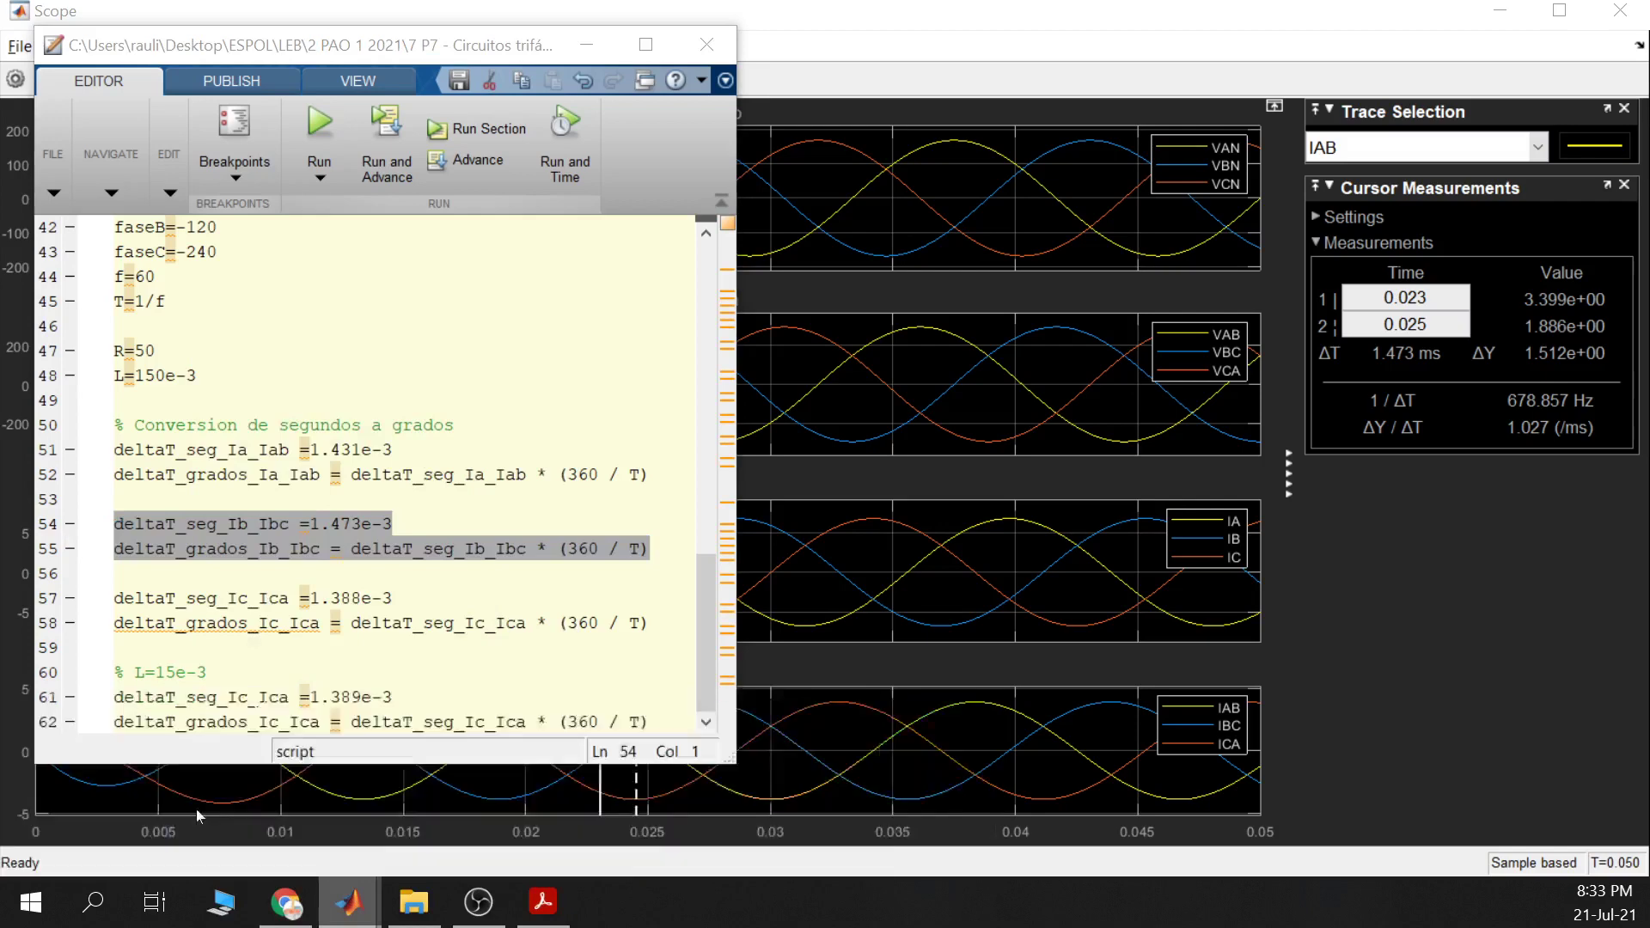
left_click_drag(550, 735, 450, 734)
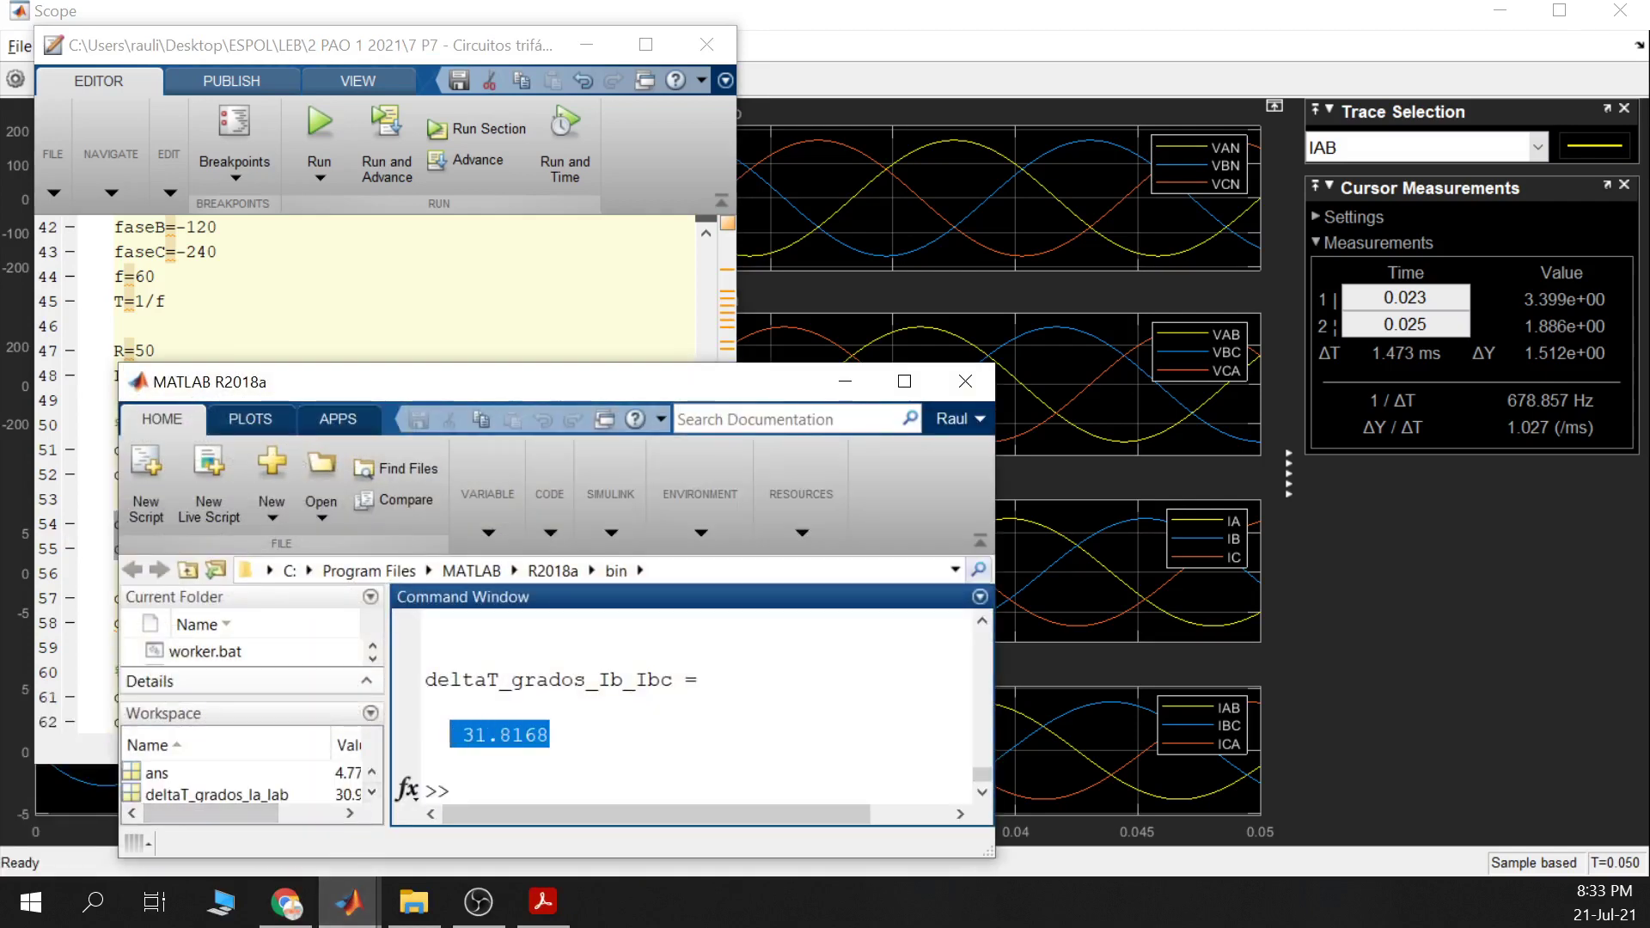
Return to the Scope, switch the measured trace to IBC, and refine cursor 1 onto its rising zero crossing at about 0.023 s
left_click(844, 382)
left_click(814, 619)
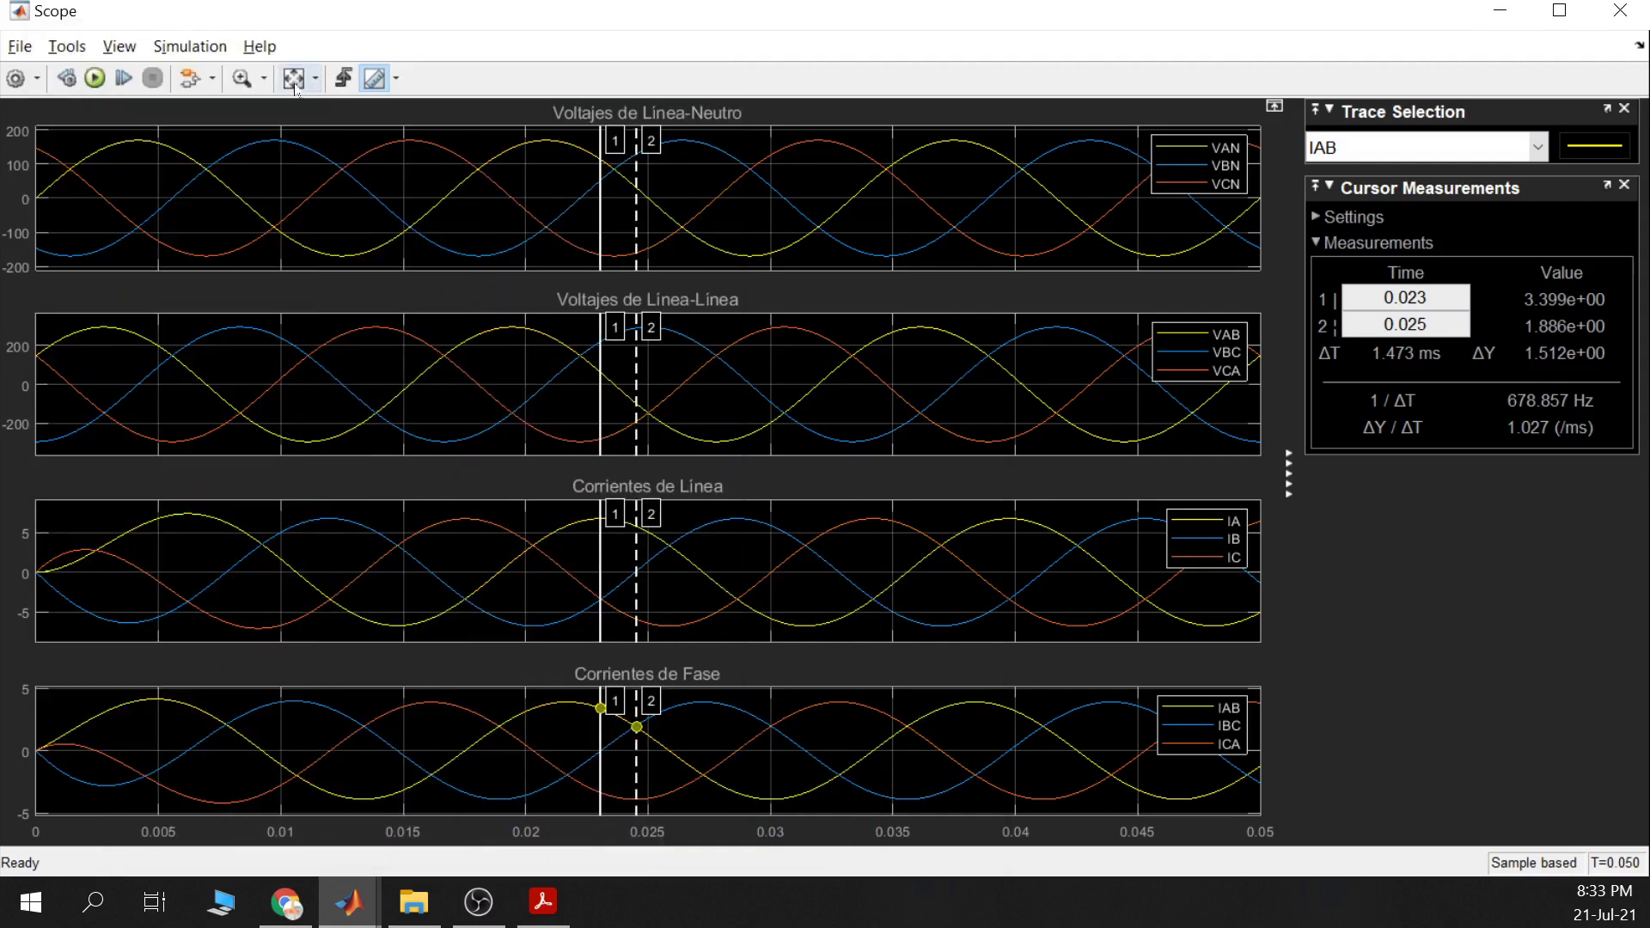
left_click(241, 79)
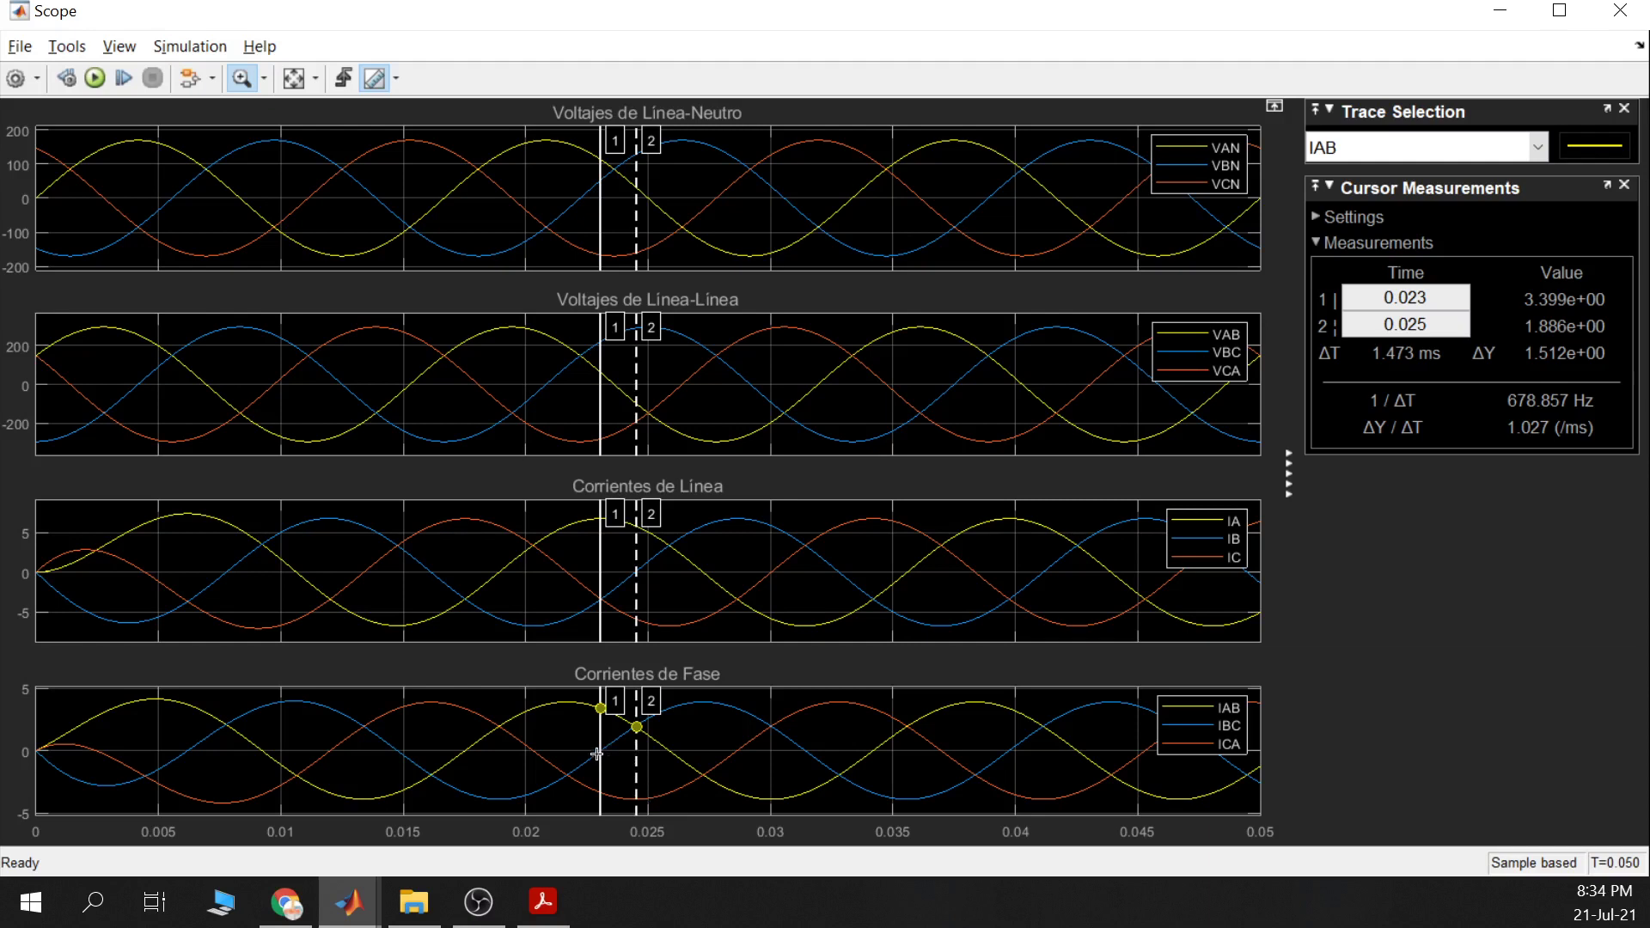
left_click(1537, 147)
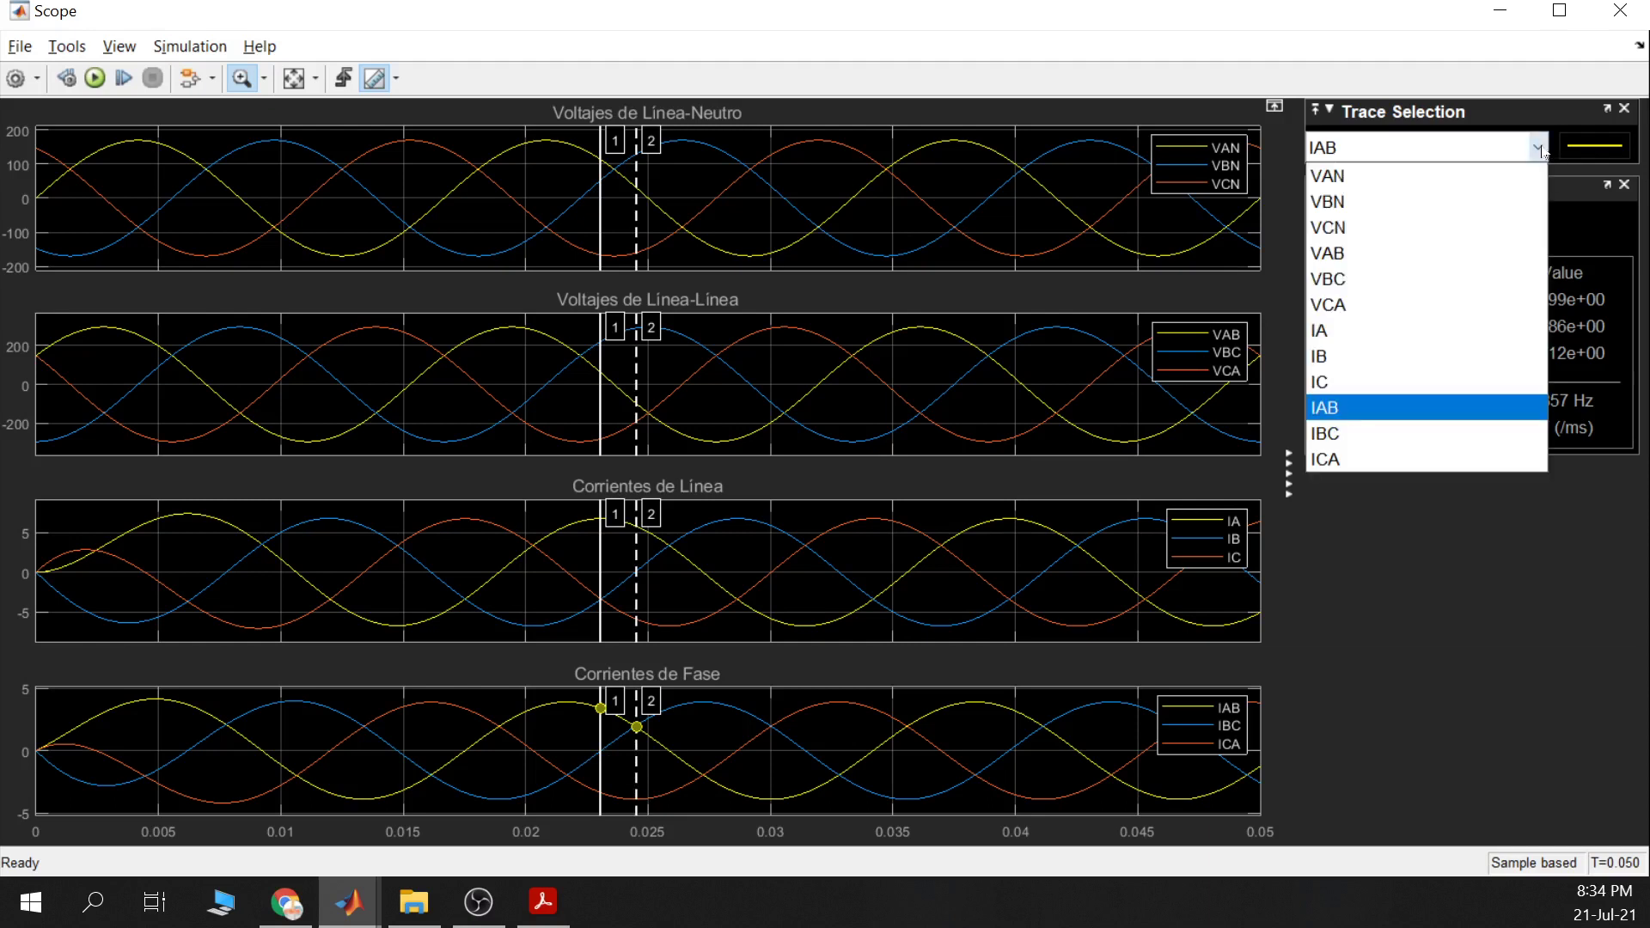
left_click(1440, 440)
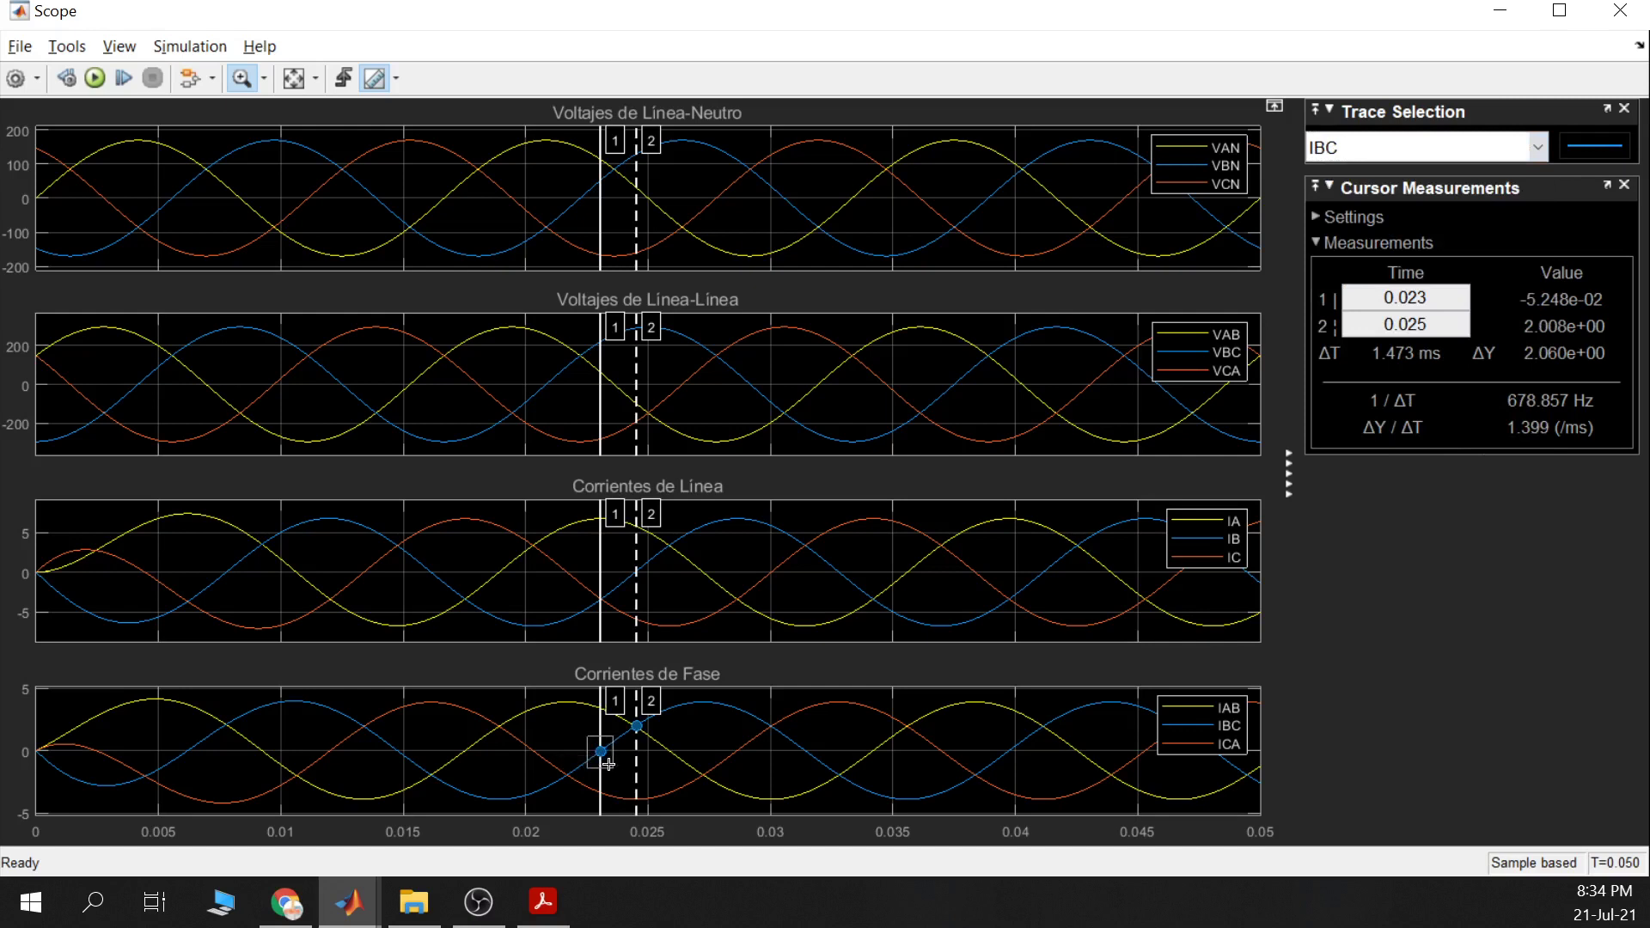
left_click_drag(609, 764, 612, 766)
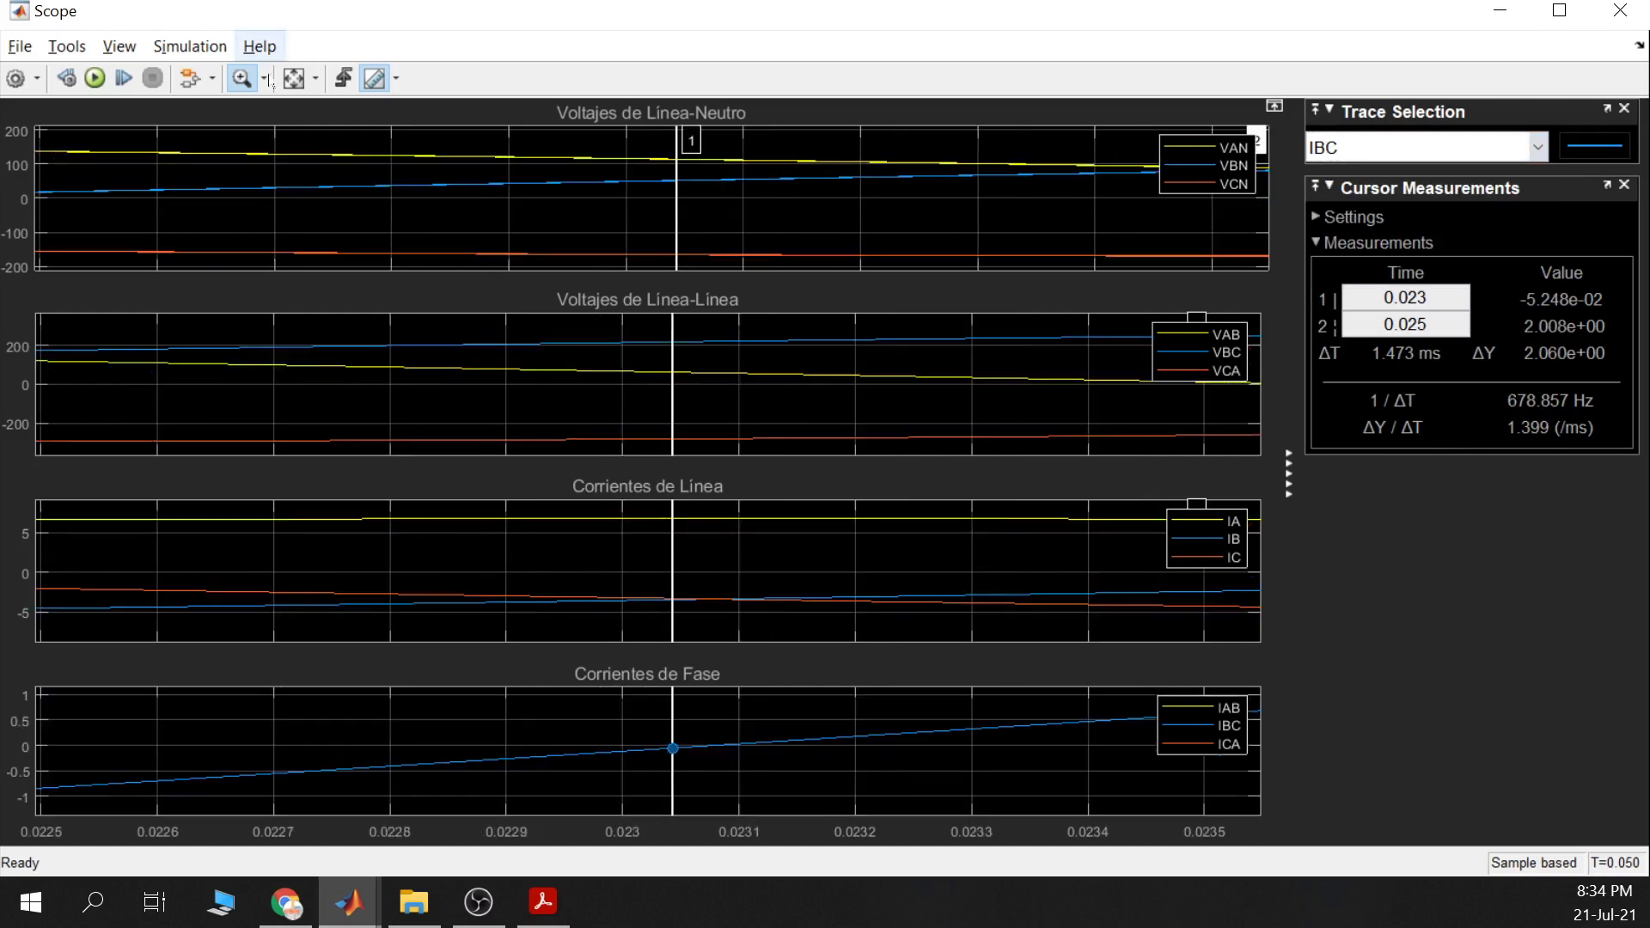
left_click(242, 78)
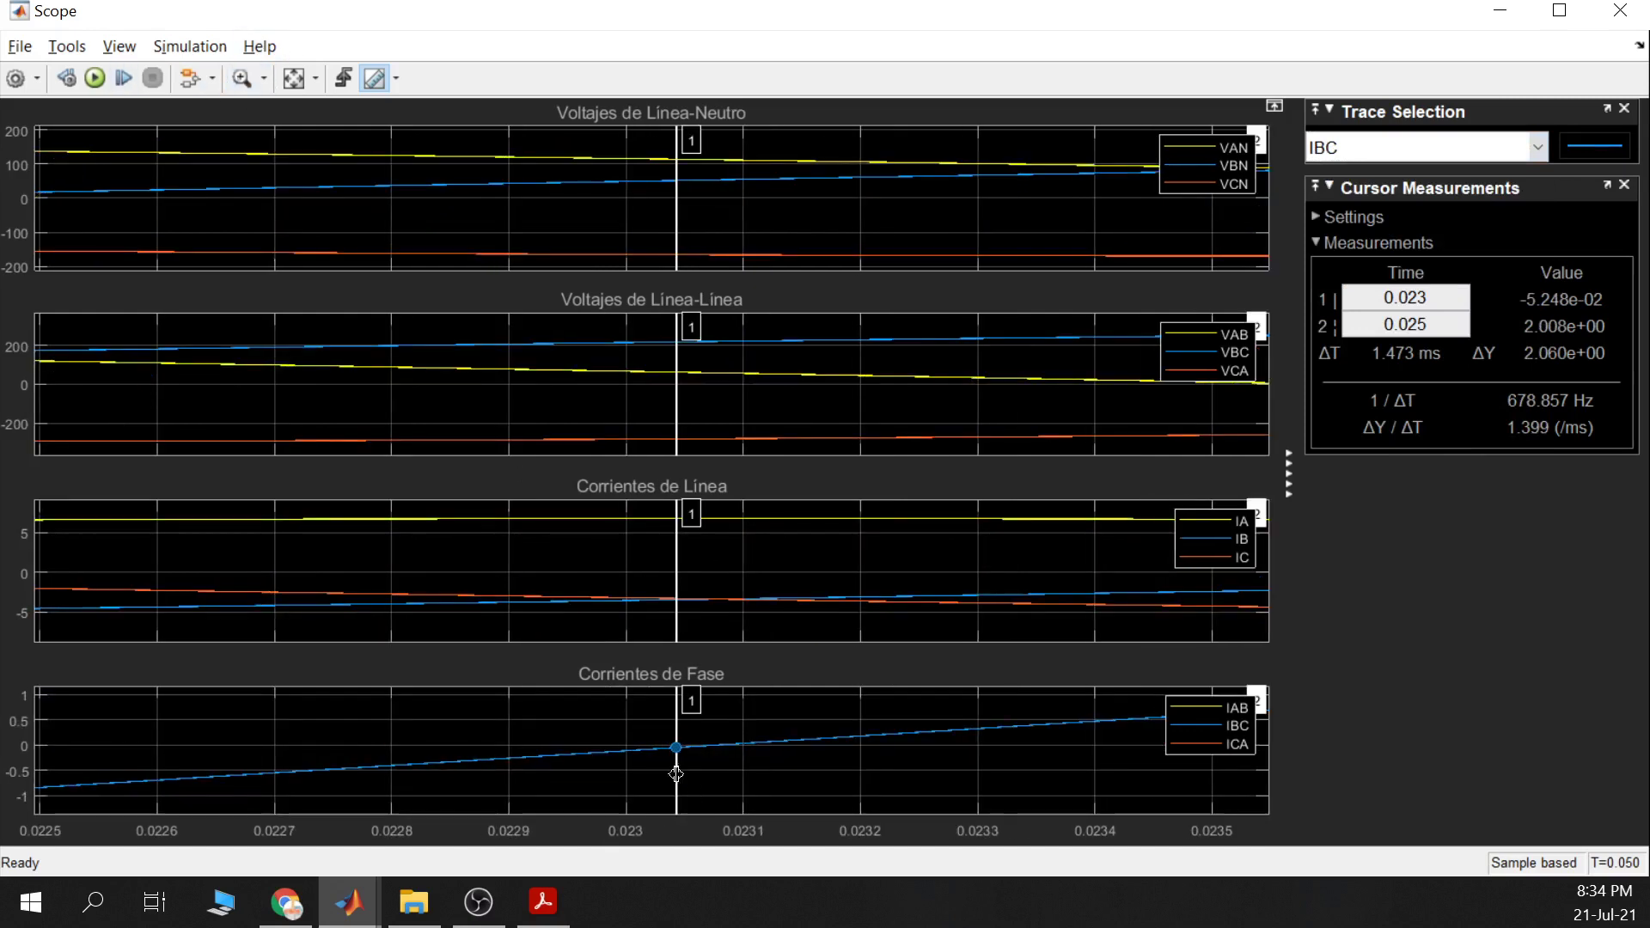
left_click_drag(677, 774, 702, 775)
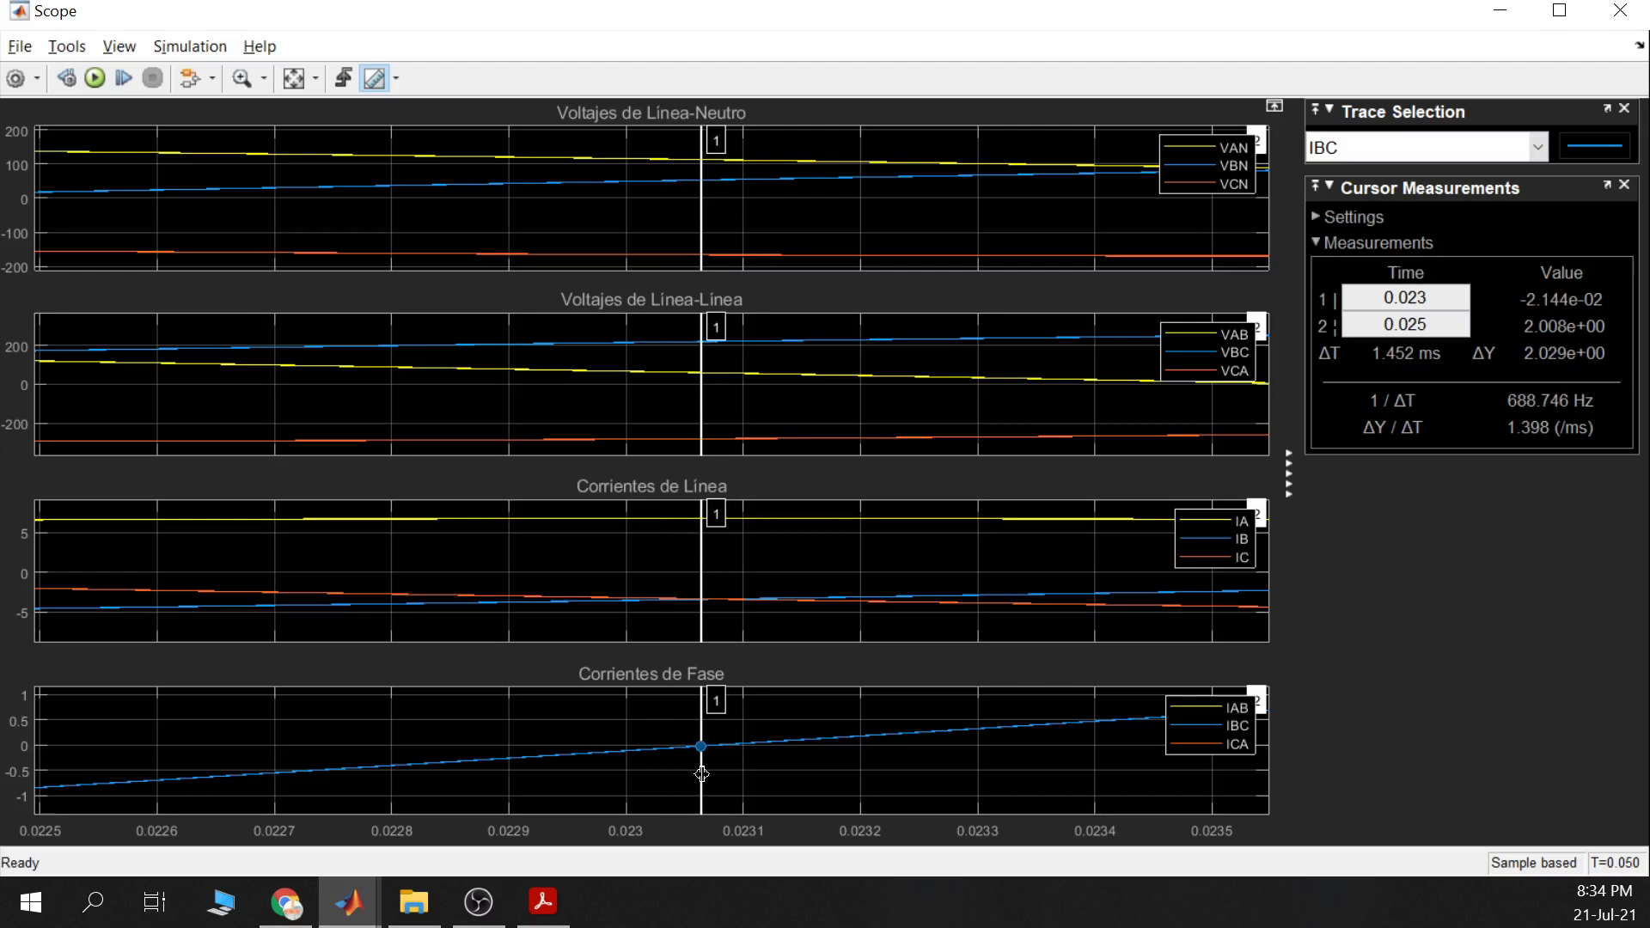
left_click_drag(702, 773, 703, 773)
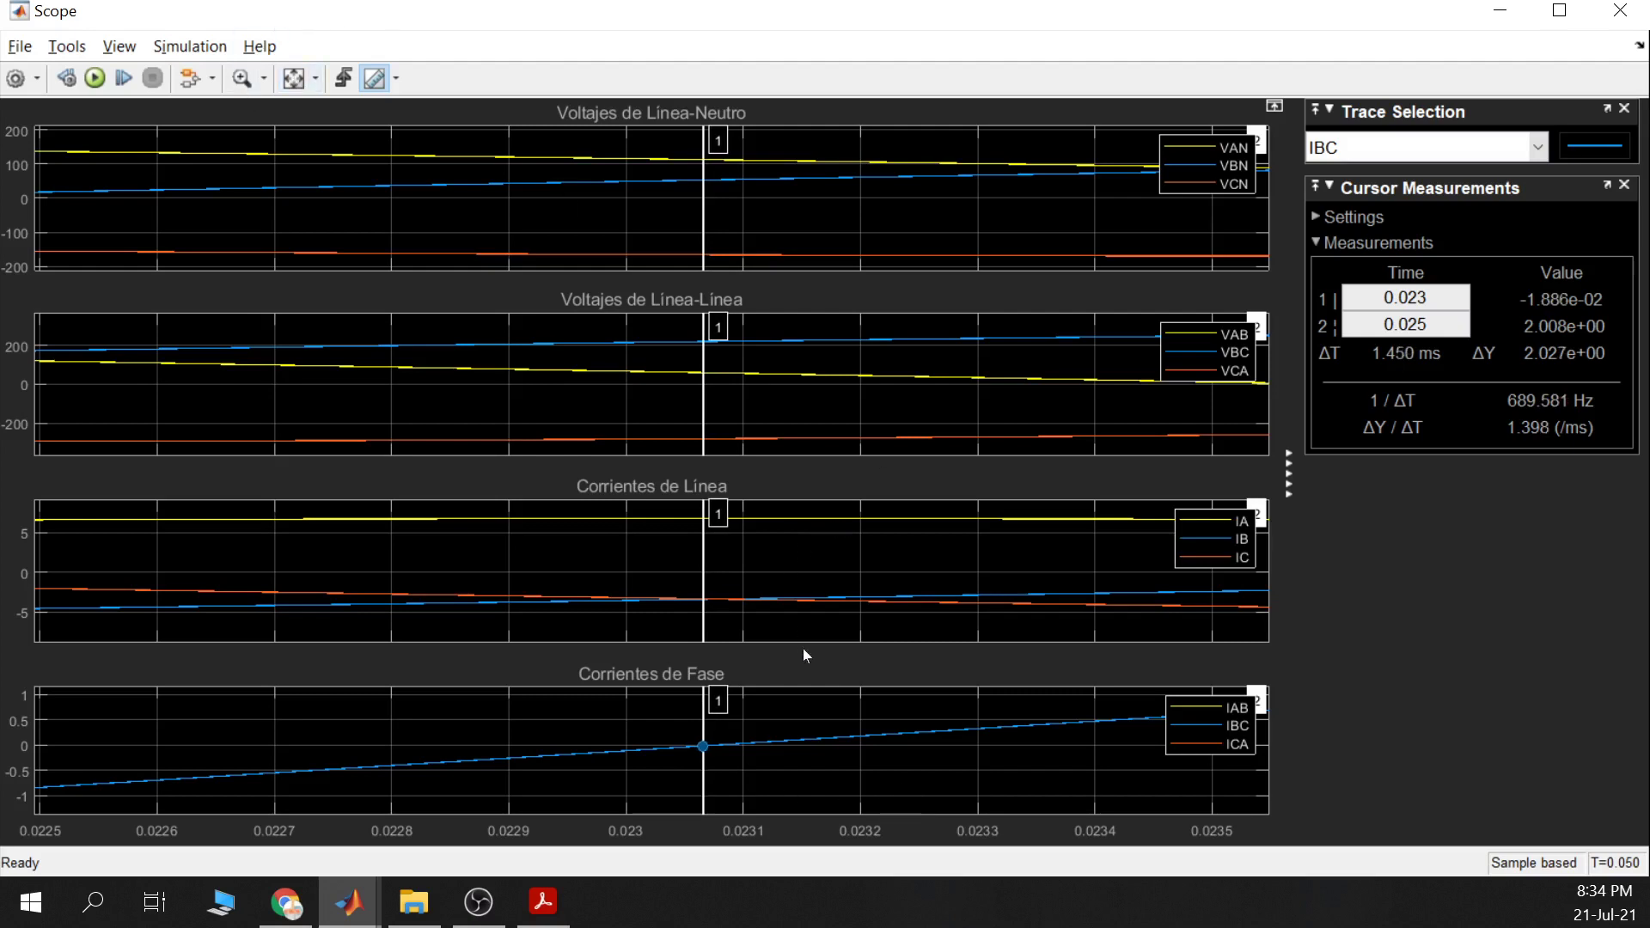
key("ctrl+a")
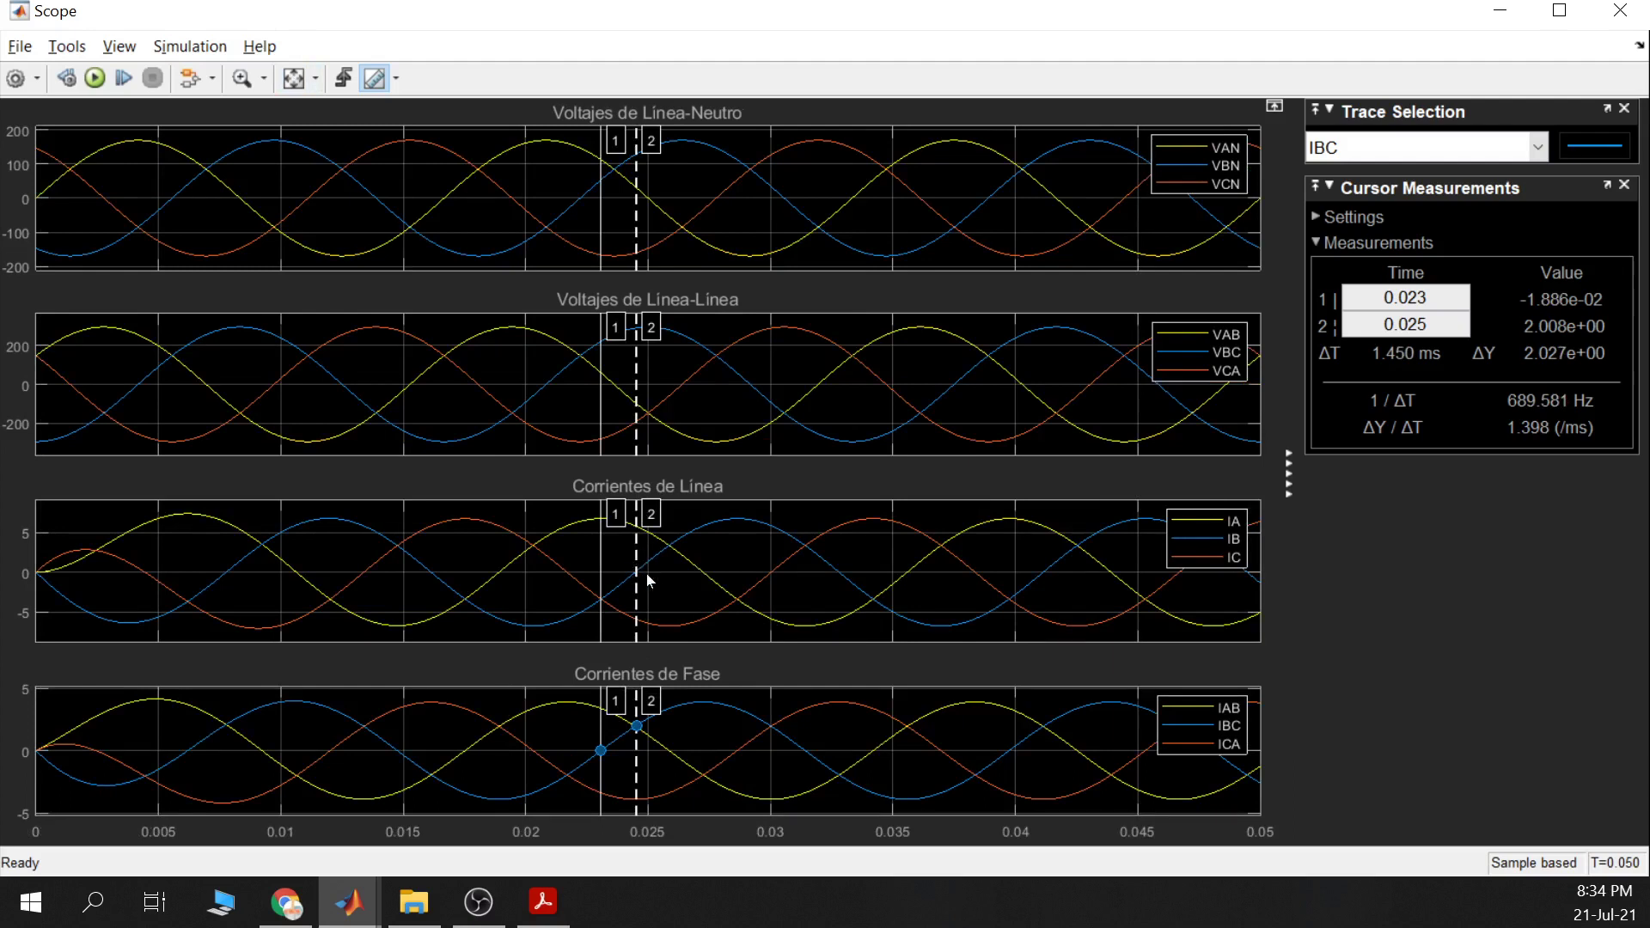
Switch the measured trace to IB and refine cursor 2 onto its rising zero crossing at about 0.024 s
left_click(1536, 150)
left_click(1399, 359)
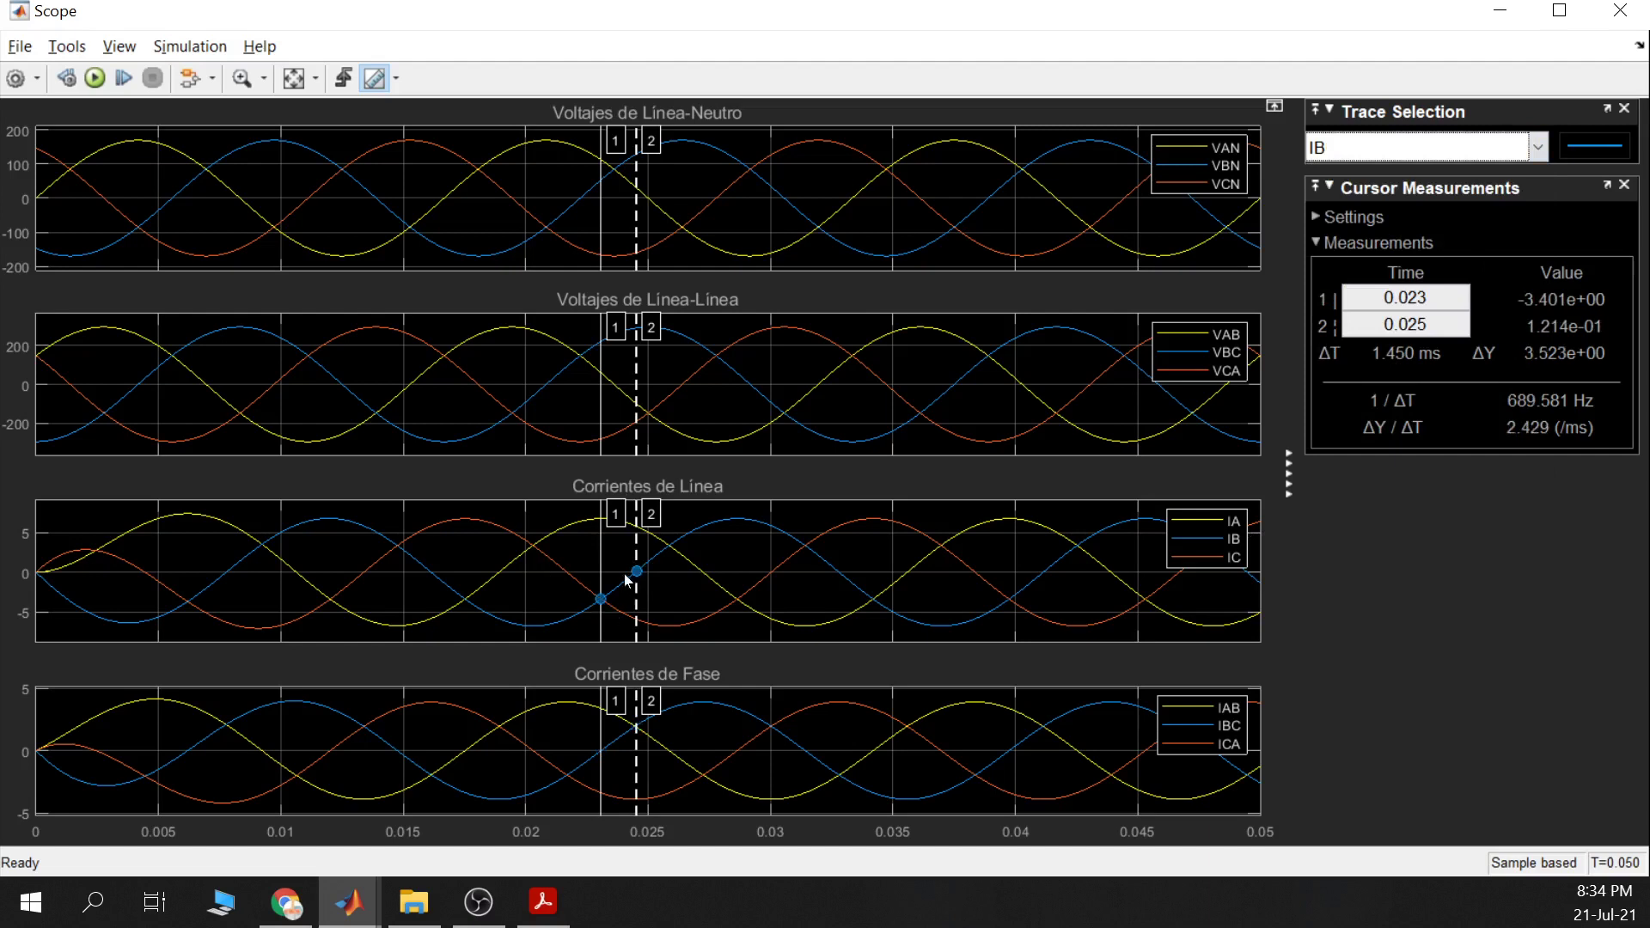
left_click(243, 78)
left_click_drag(624, 564, 646, 580)
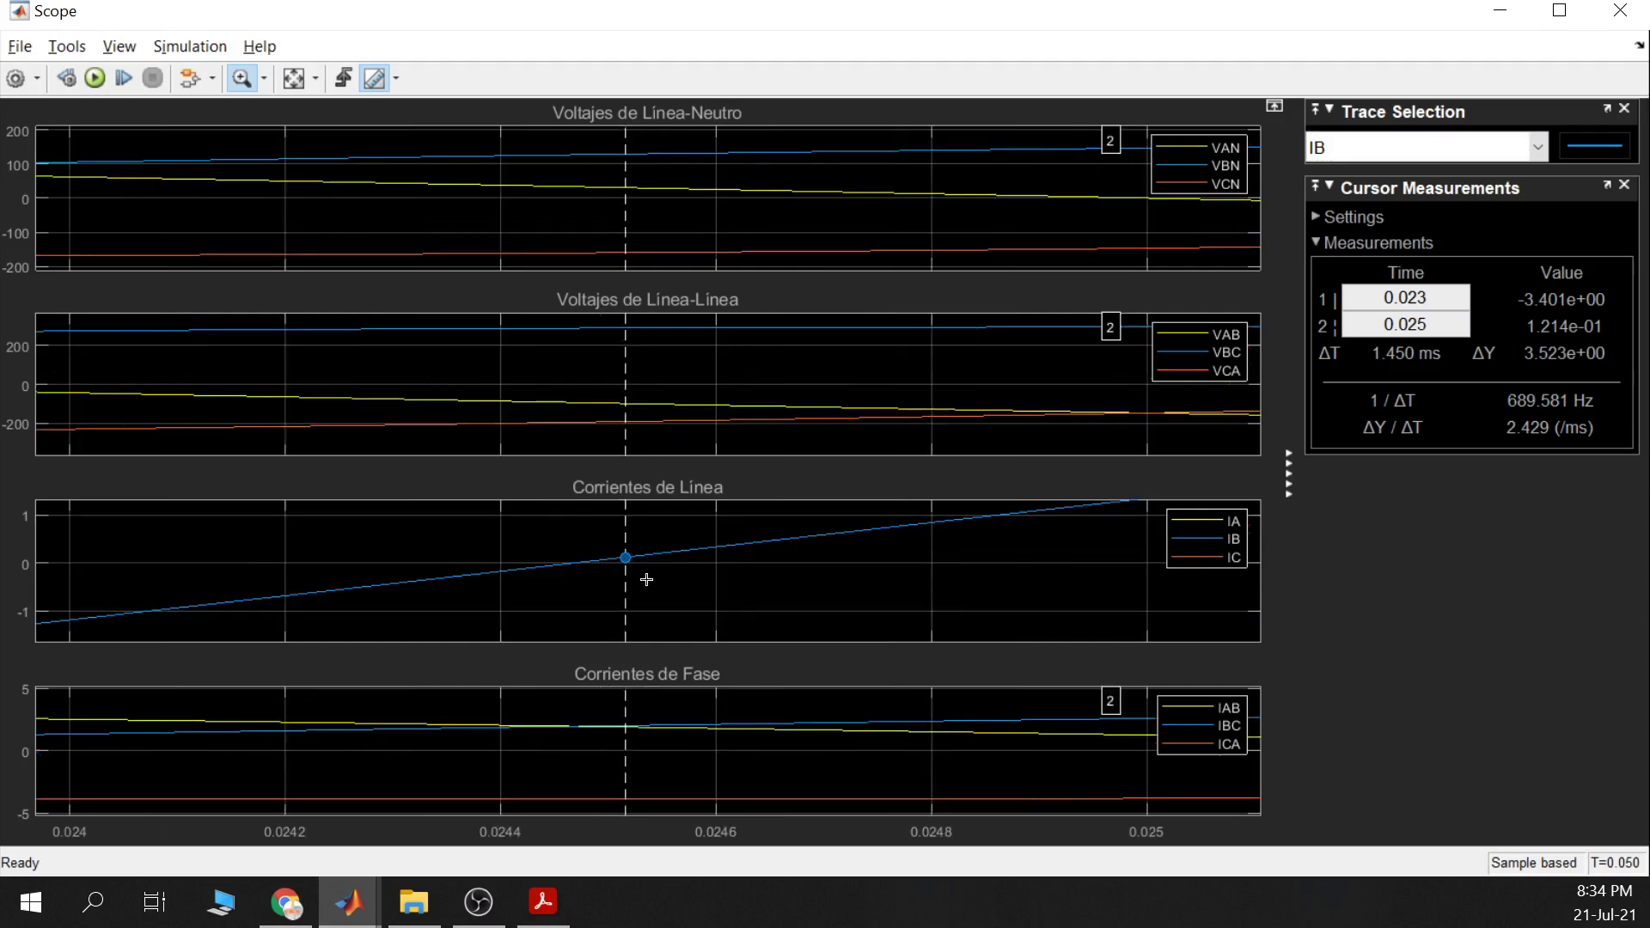
left_click(243, 80)
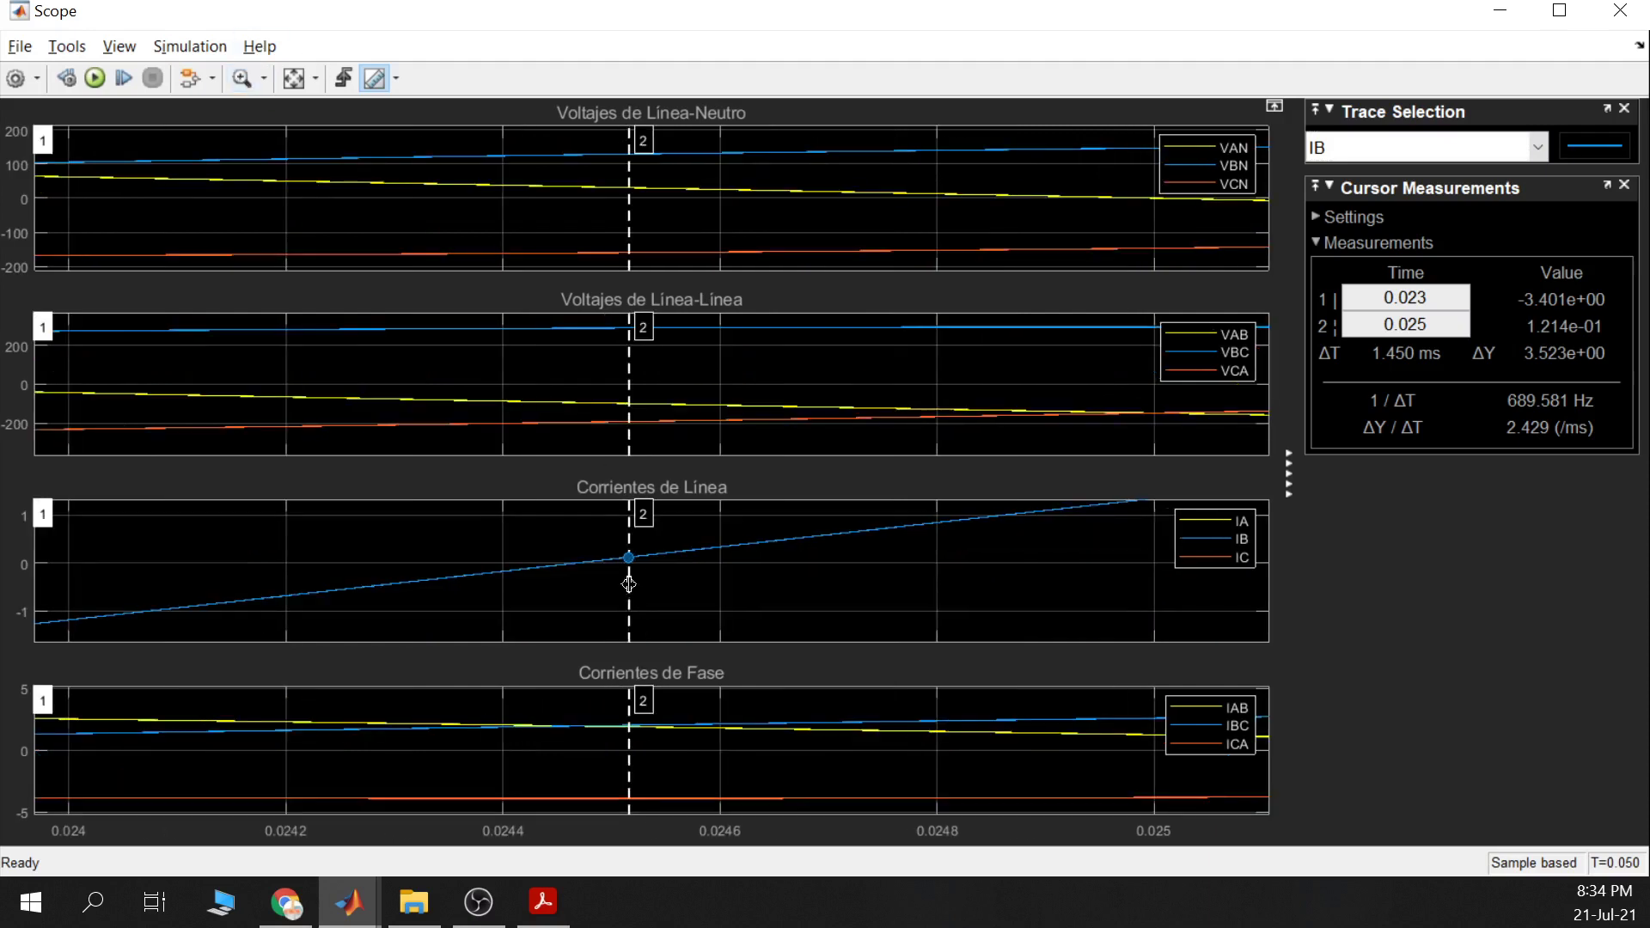
left_click_drag(629, 584, 590, 587)
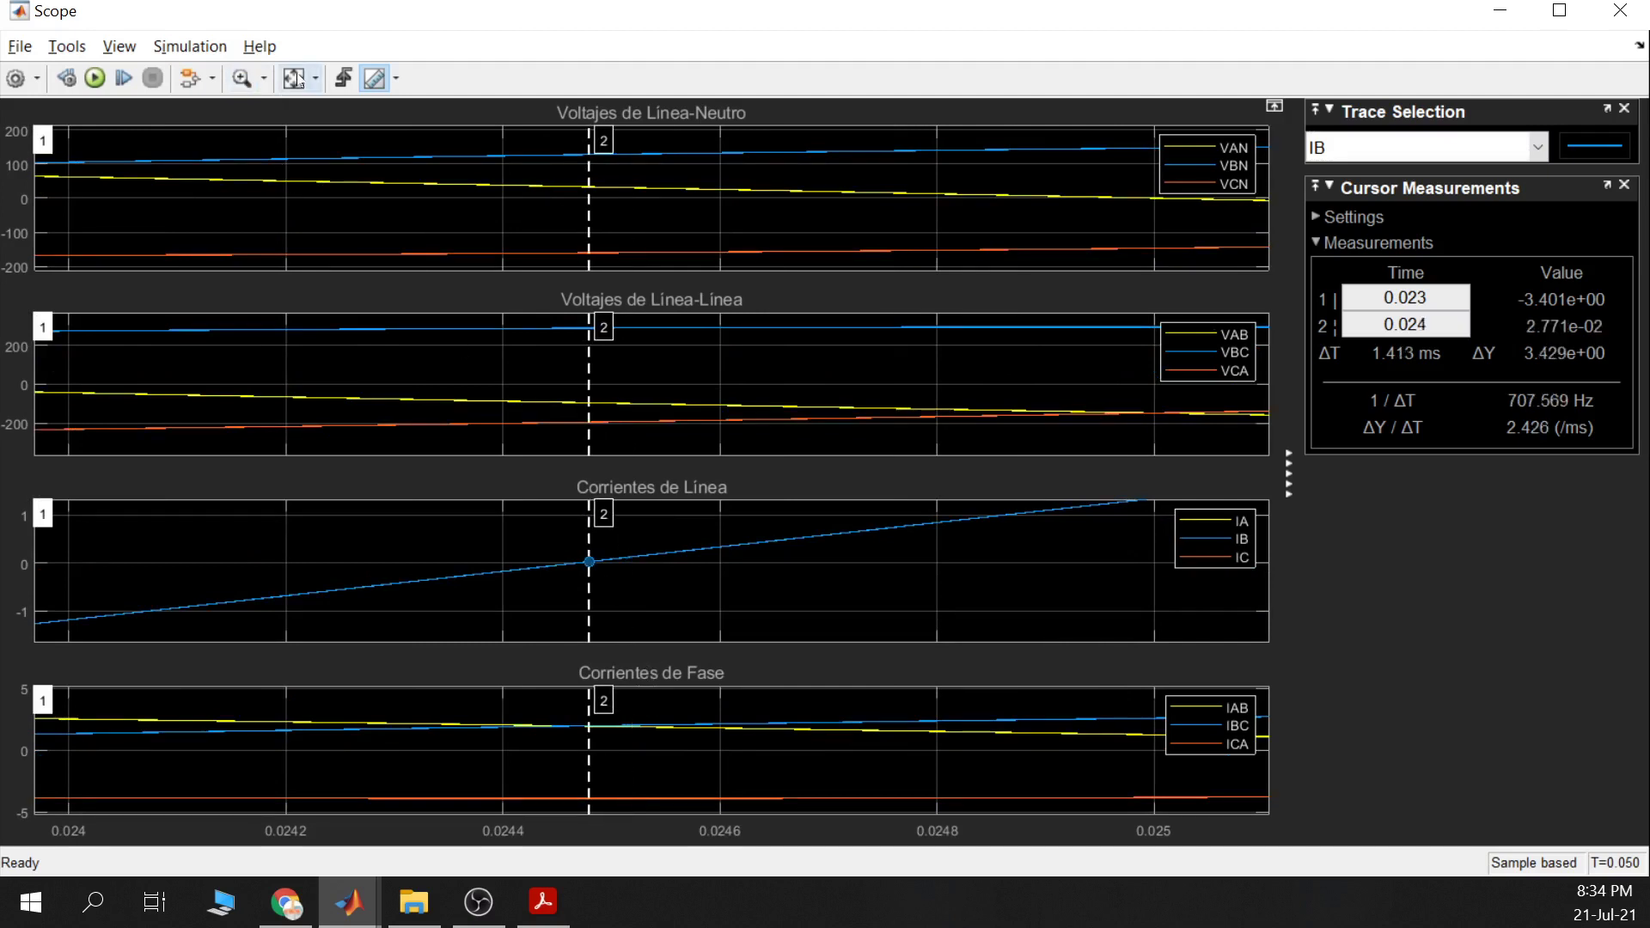
key("ctrl+a")
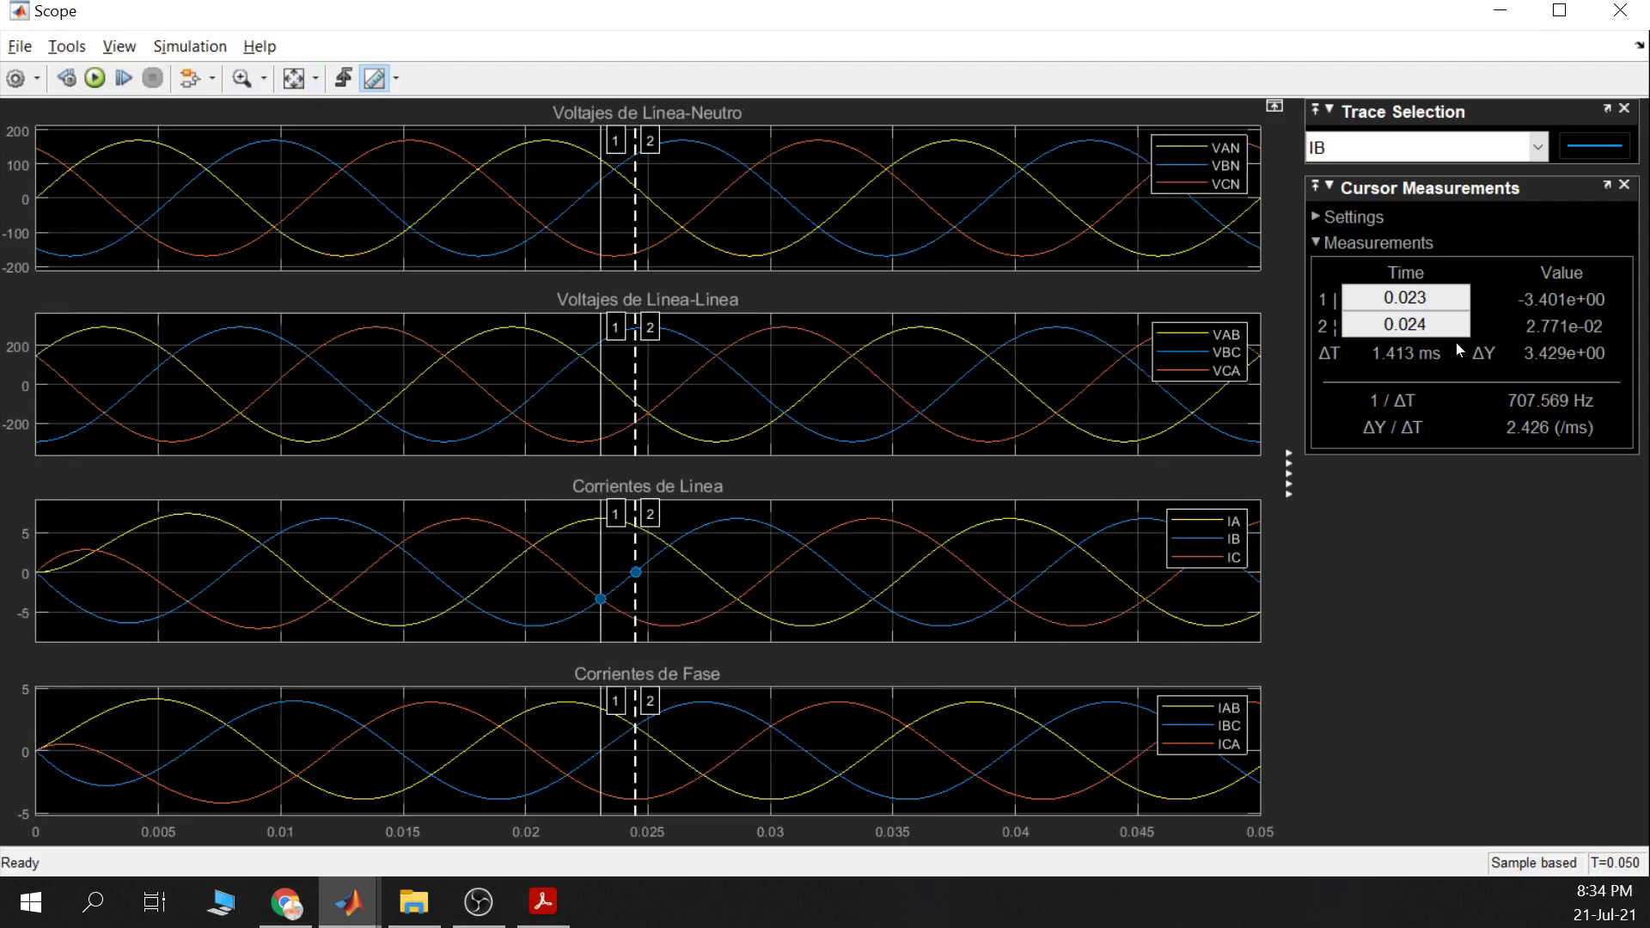
Minimize the Scope and correct deltaT_seg_Ib_Ibc to 1.413e-3 in the script
left_click(1500, 11)
left_click(372, 524)
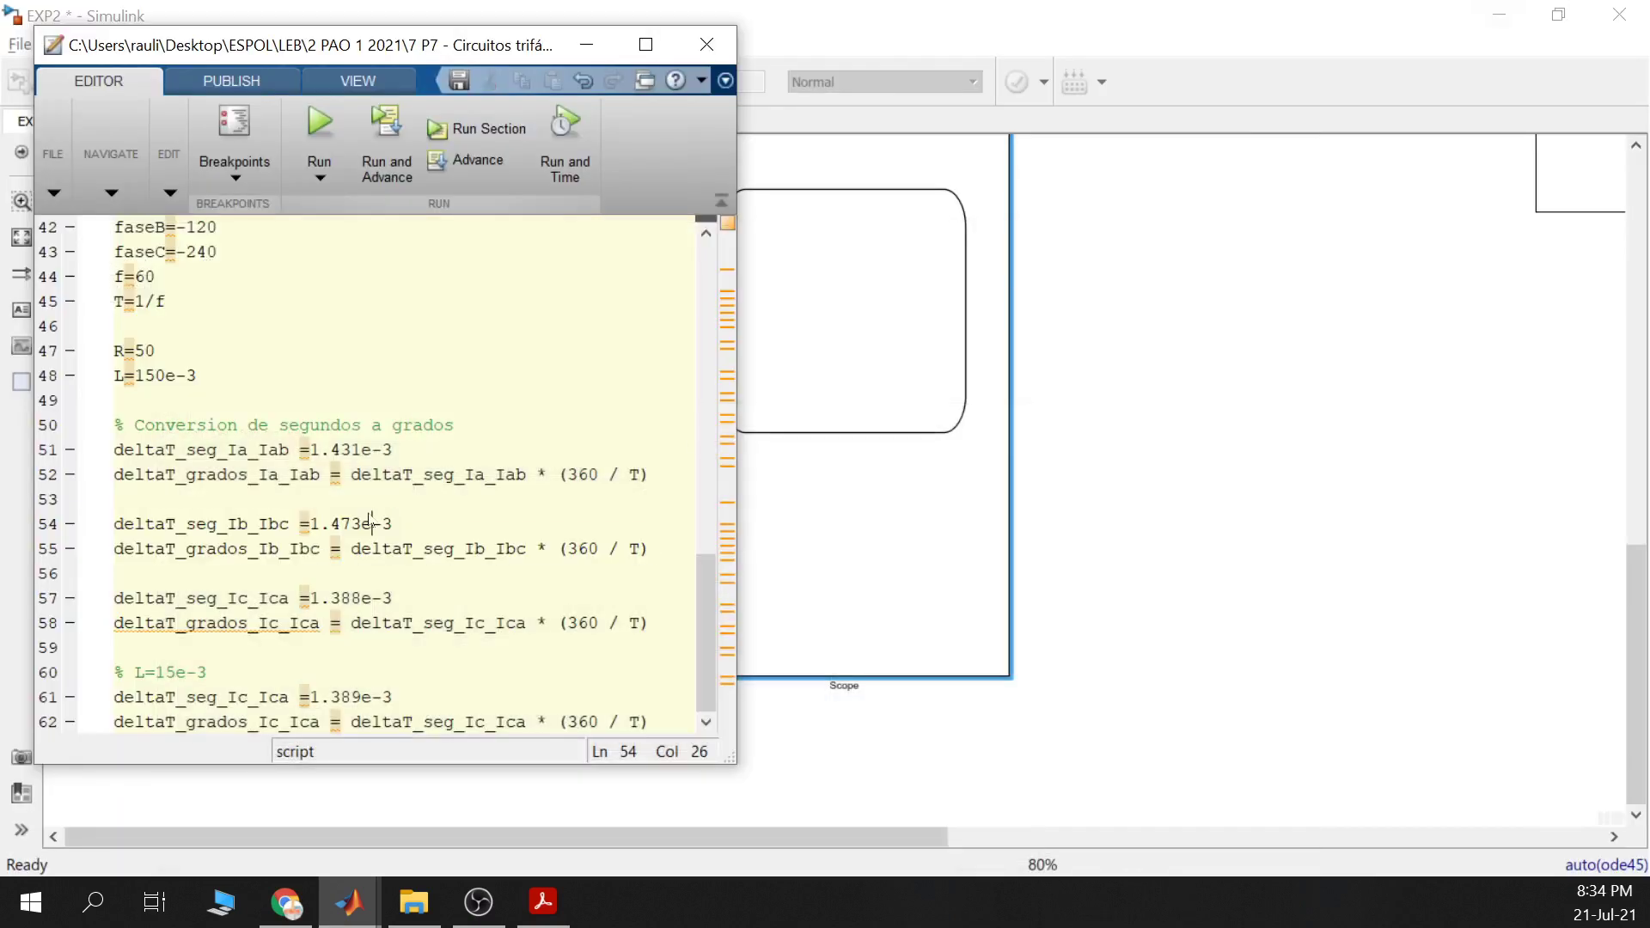
key("shift+Left")
type("1")
Reevaluate the Ib–Ibc conversion lines with the corrected time difference and check deltaT_grados_Ib_Ibc in the Command Window
left_click_drag(651, 548, 114, 524)
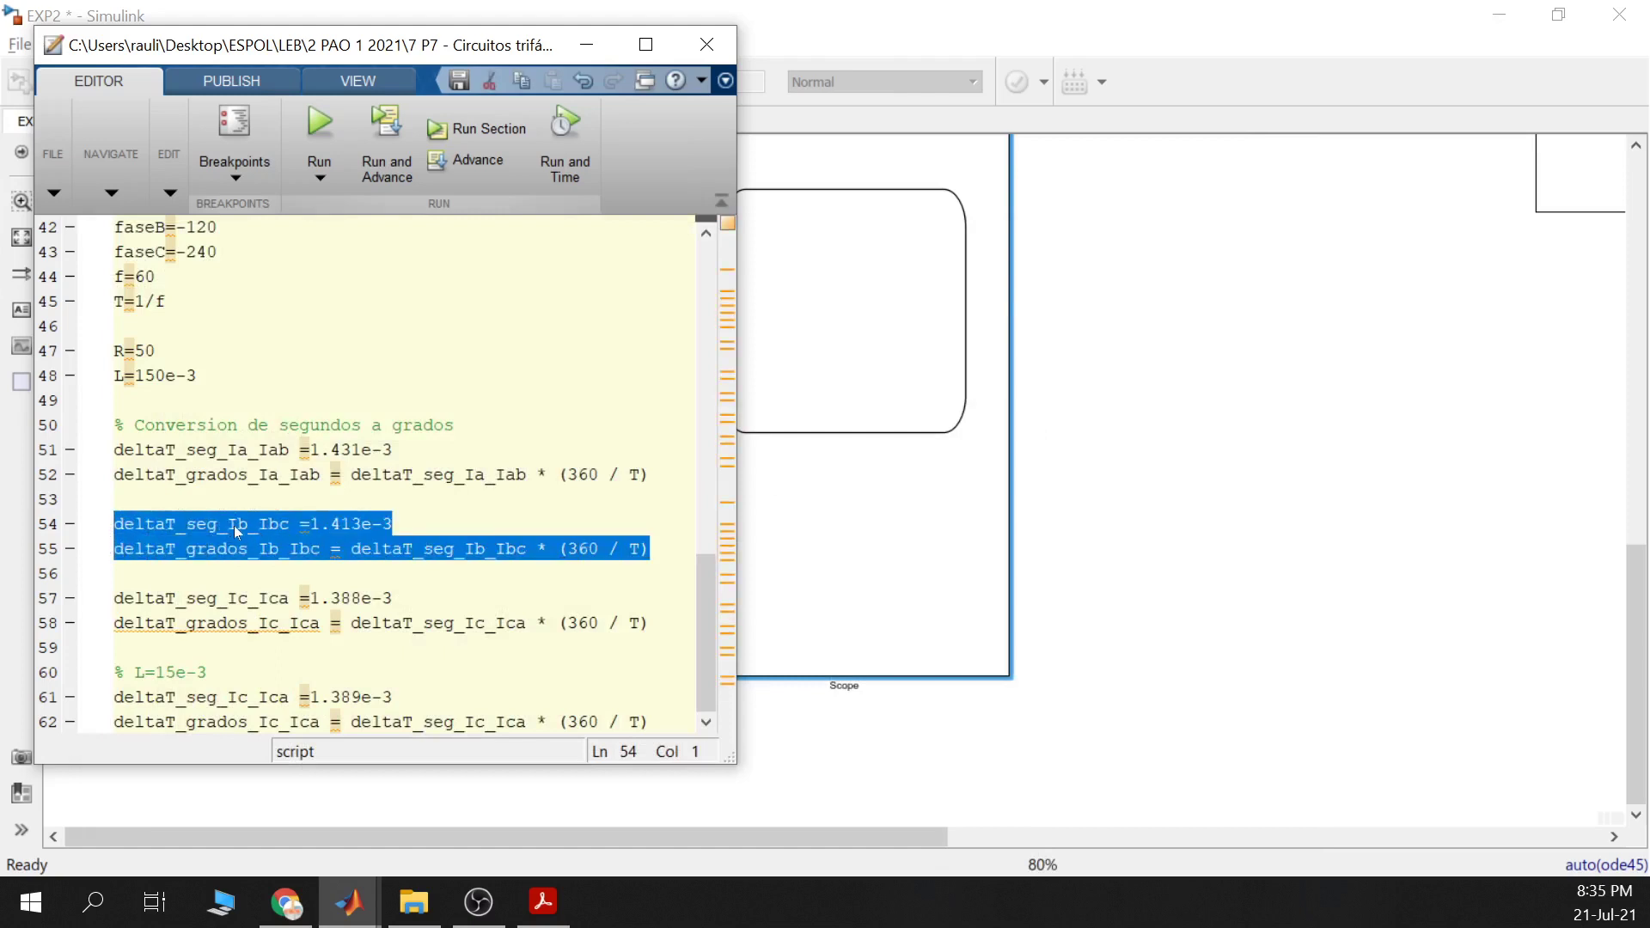
right_click(331, 533)
left_click(361, 483)
mouse_move(350, 911)
left_click(201, 804)
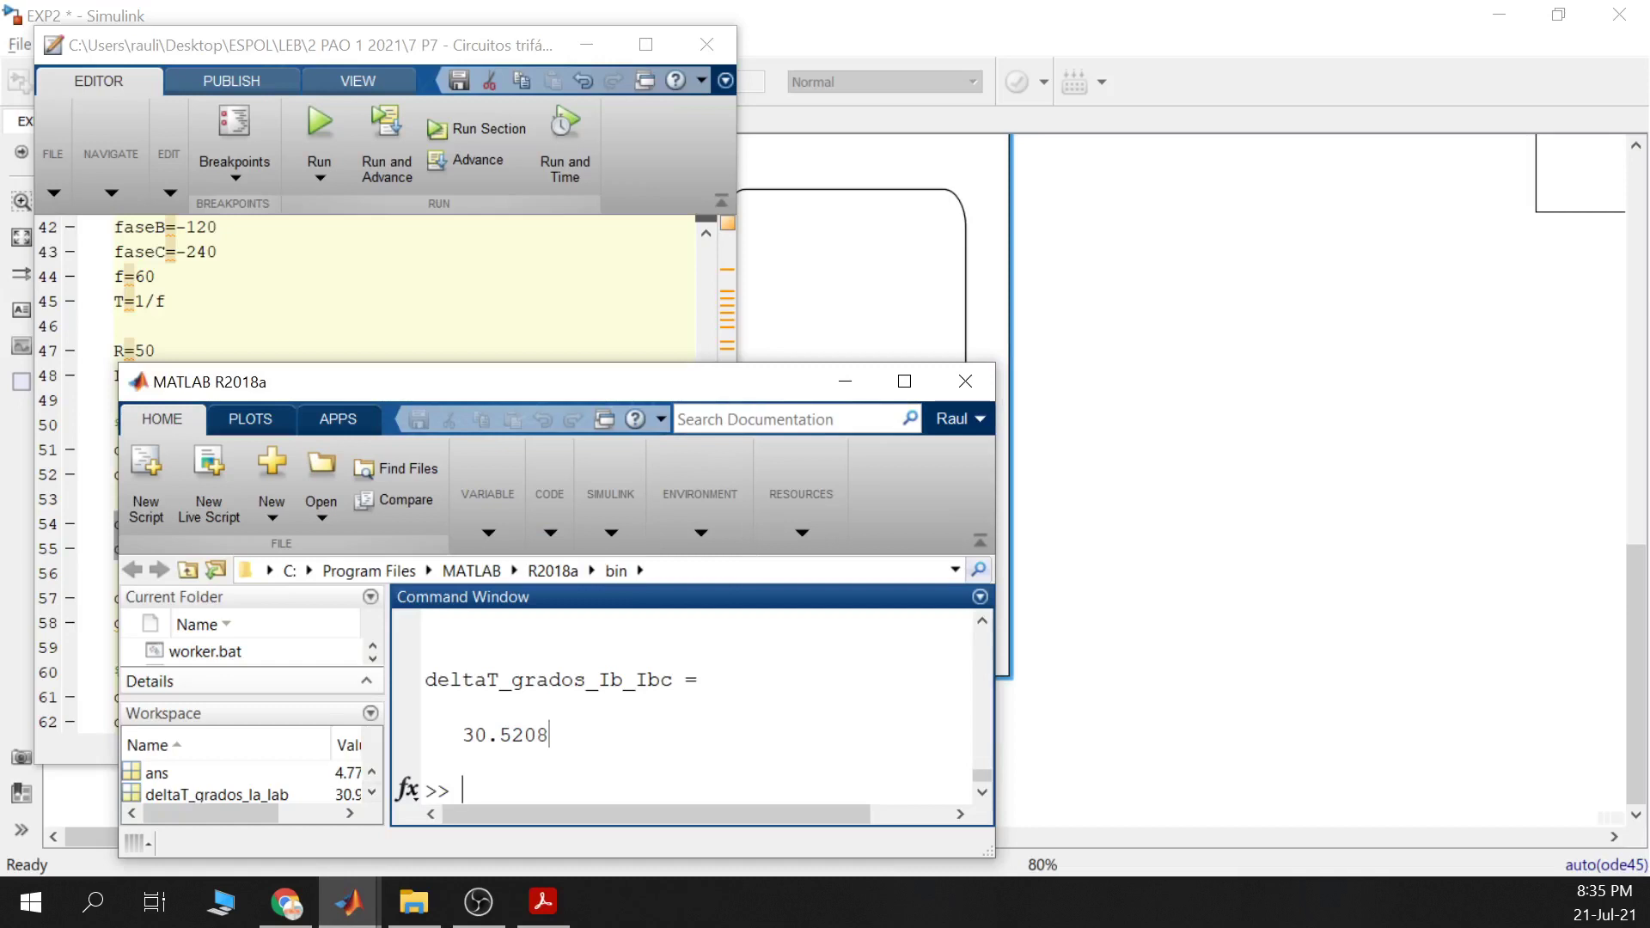
left_click_drag(550, 735, 449, 735)
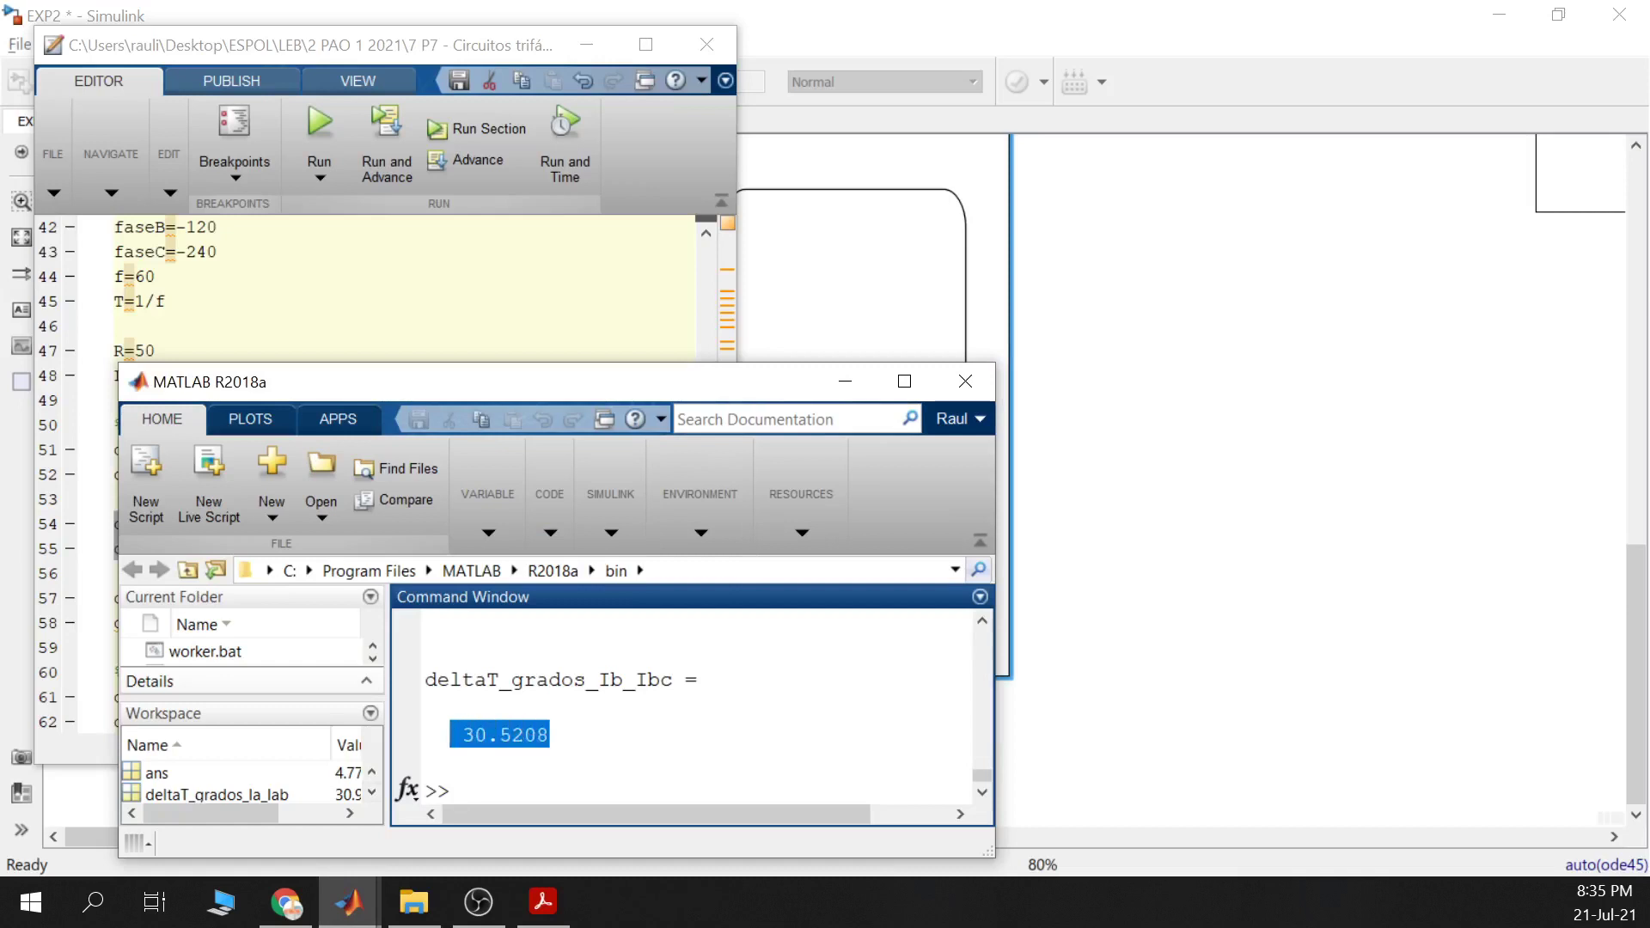
left_click(1273, 582)
Reopen the Scope, switch the measured trace to IC, and place cursor 2 on its rising zero crossing at about 0.030 s
mouse_move(367, 908)
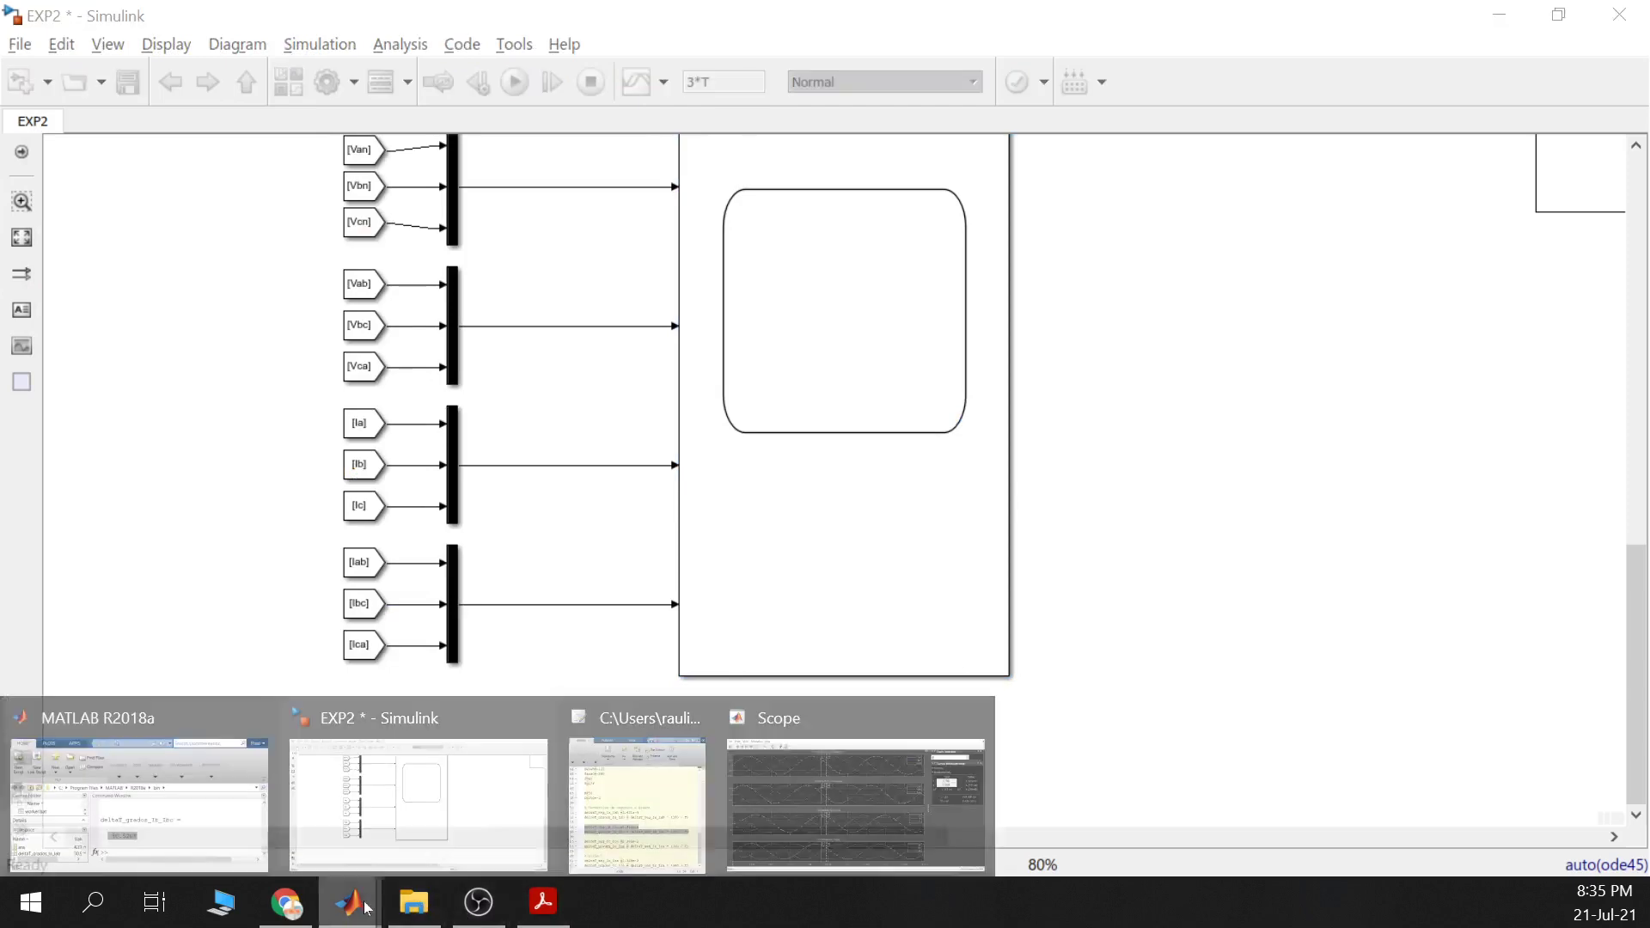
left_click(827, 822)
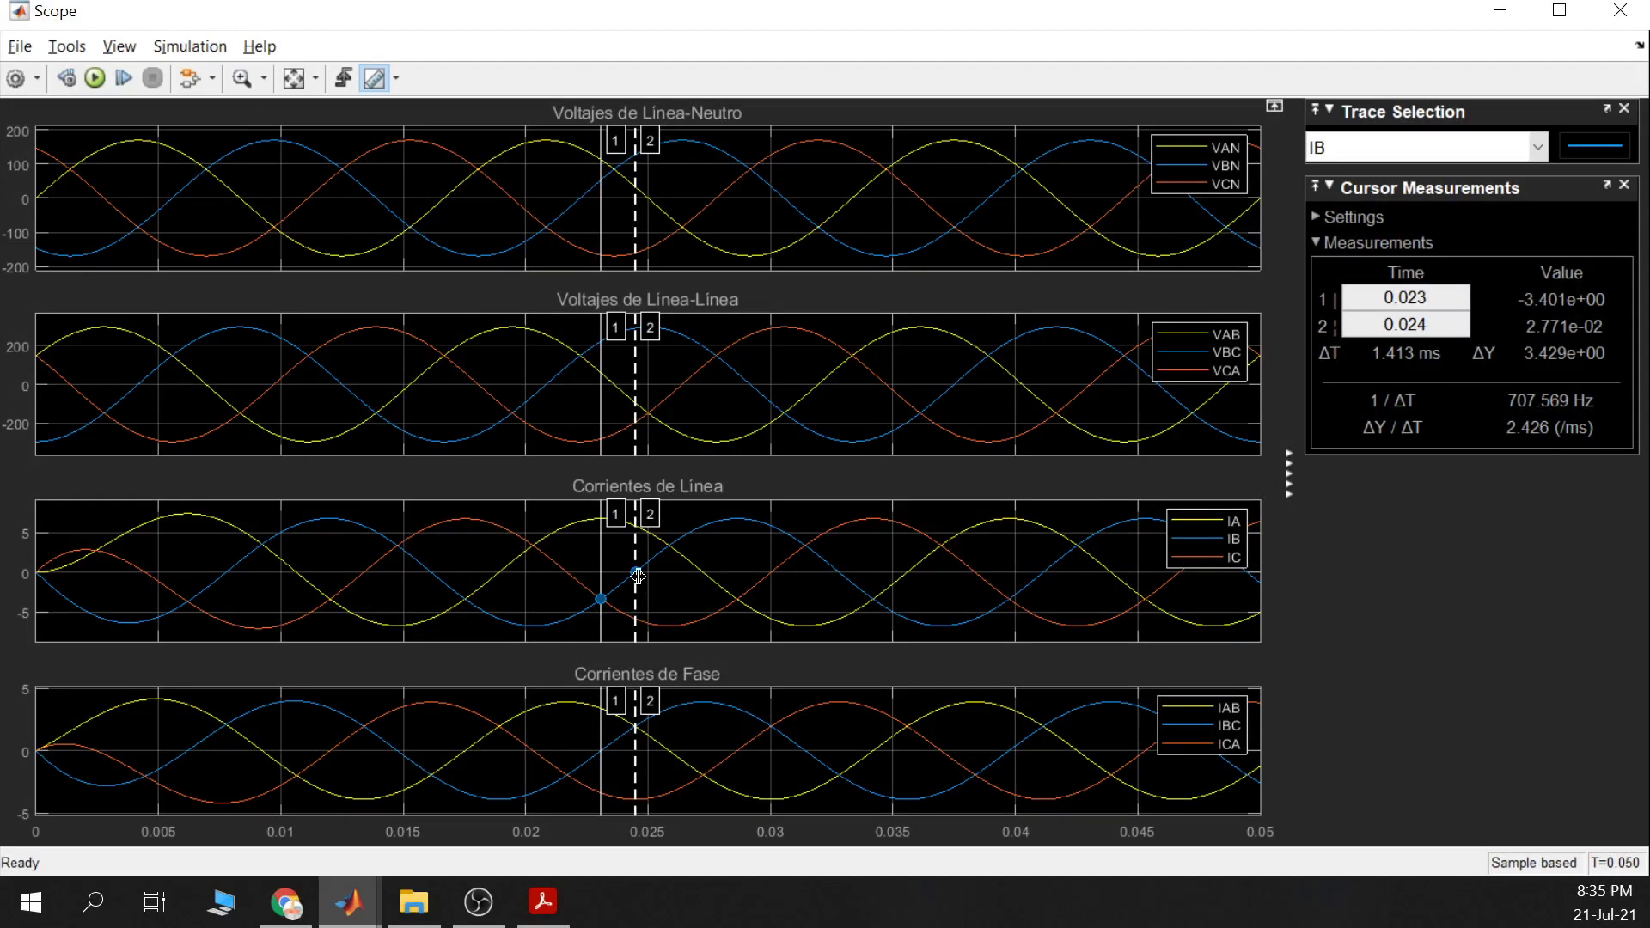
left_click_drag(636, 572, 775, 588)
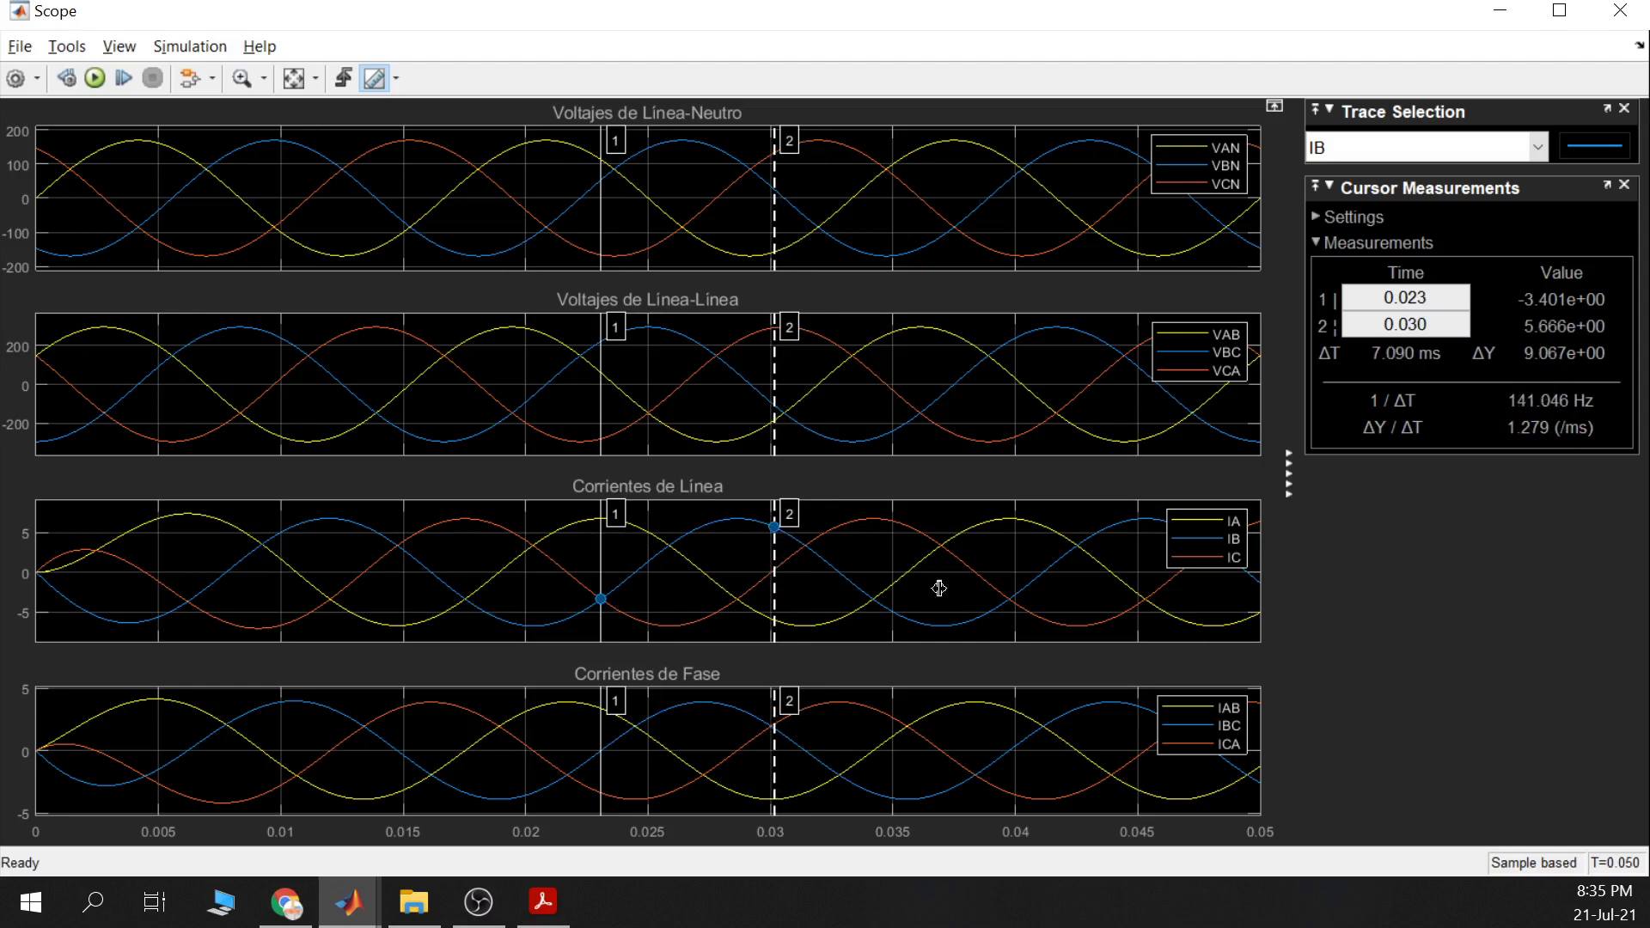
left_click(1478, 148)
left_click(1338, 381)
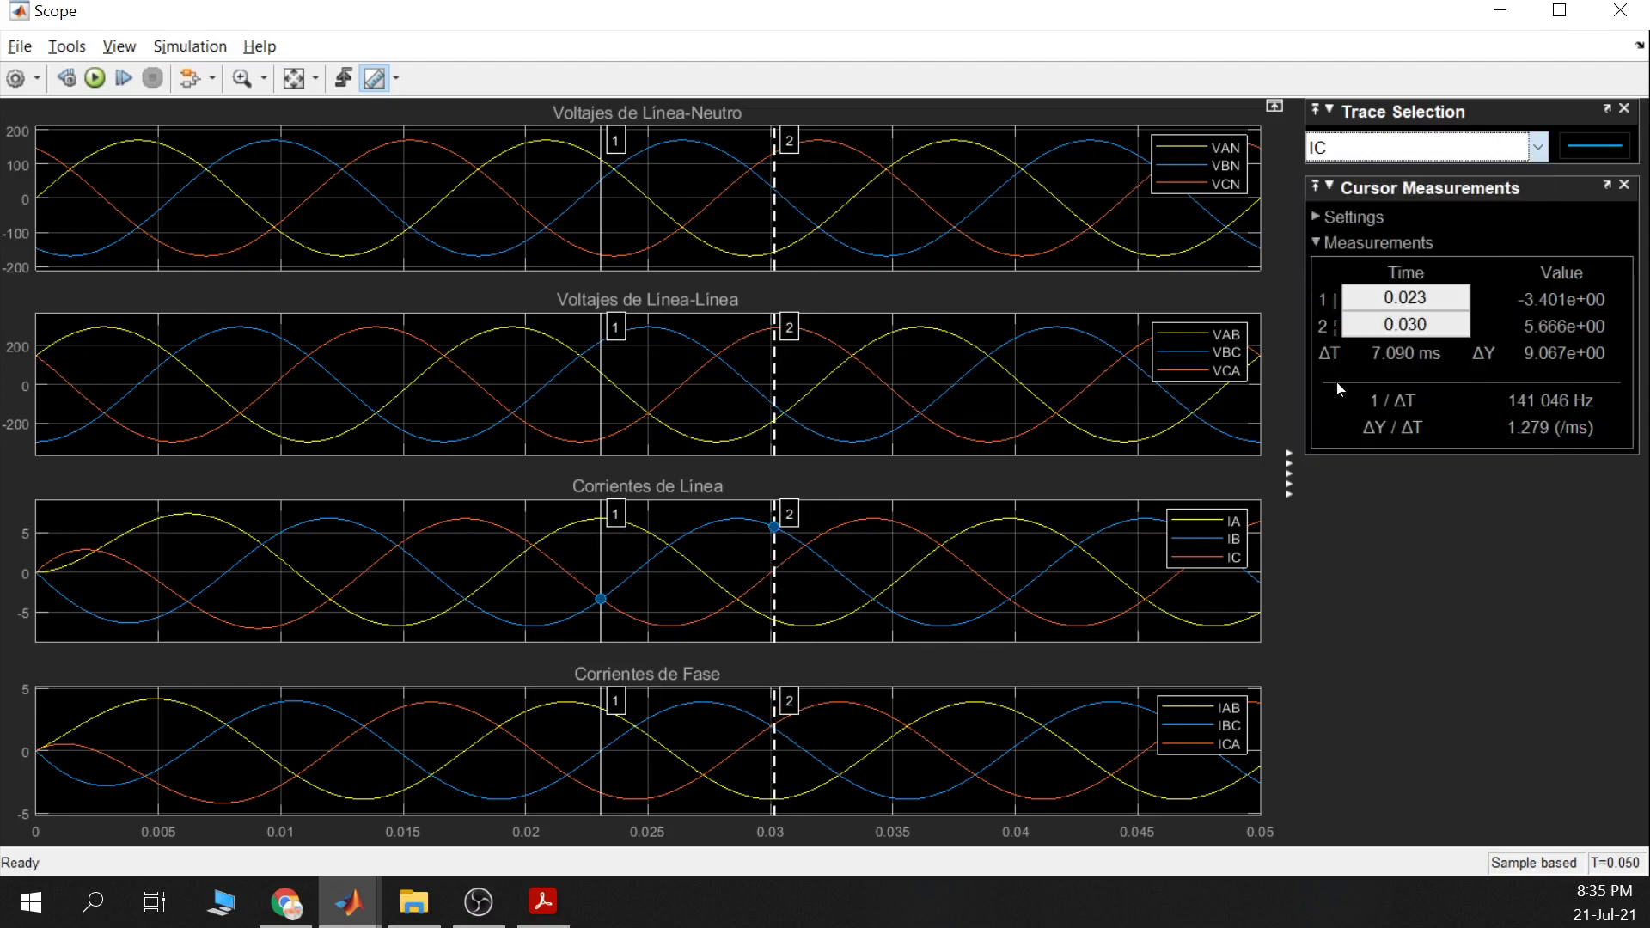
left_click_drag(777, 589, 774, 593)
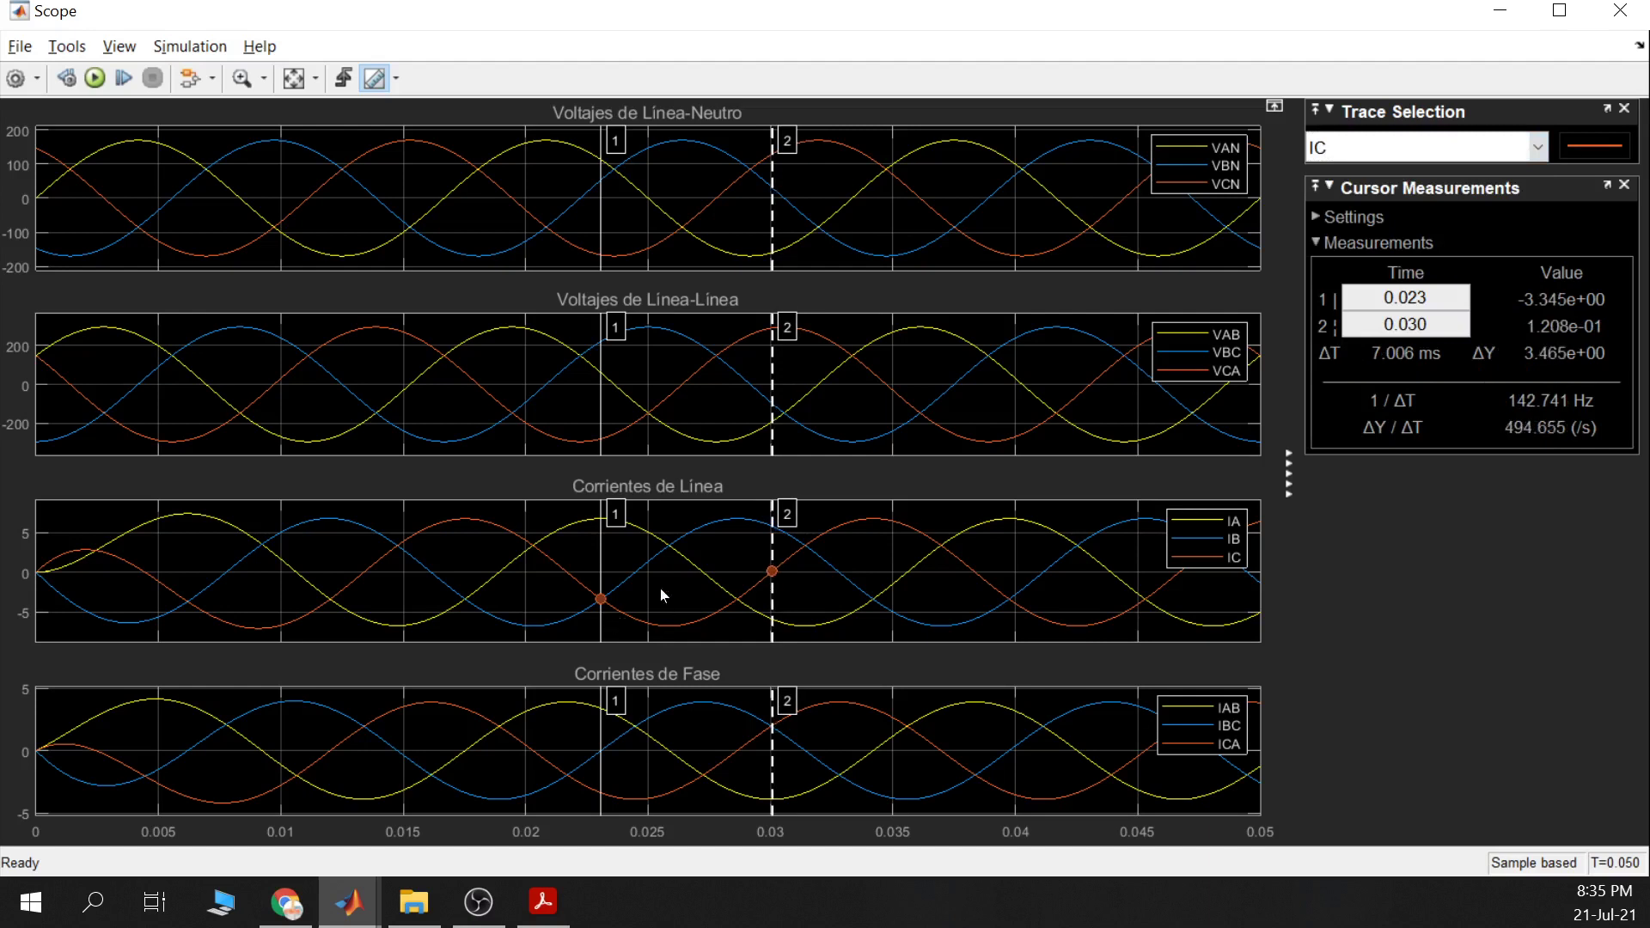
Switch the measured trace to ICA and place cursor 1 on its rising zero crossing at about 0.029 s
left_click(1538, 148)
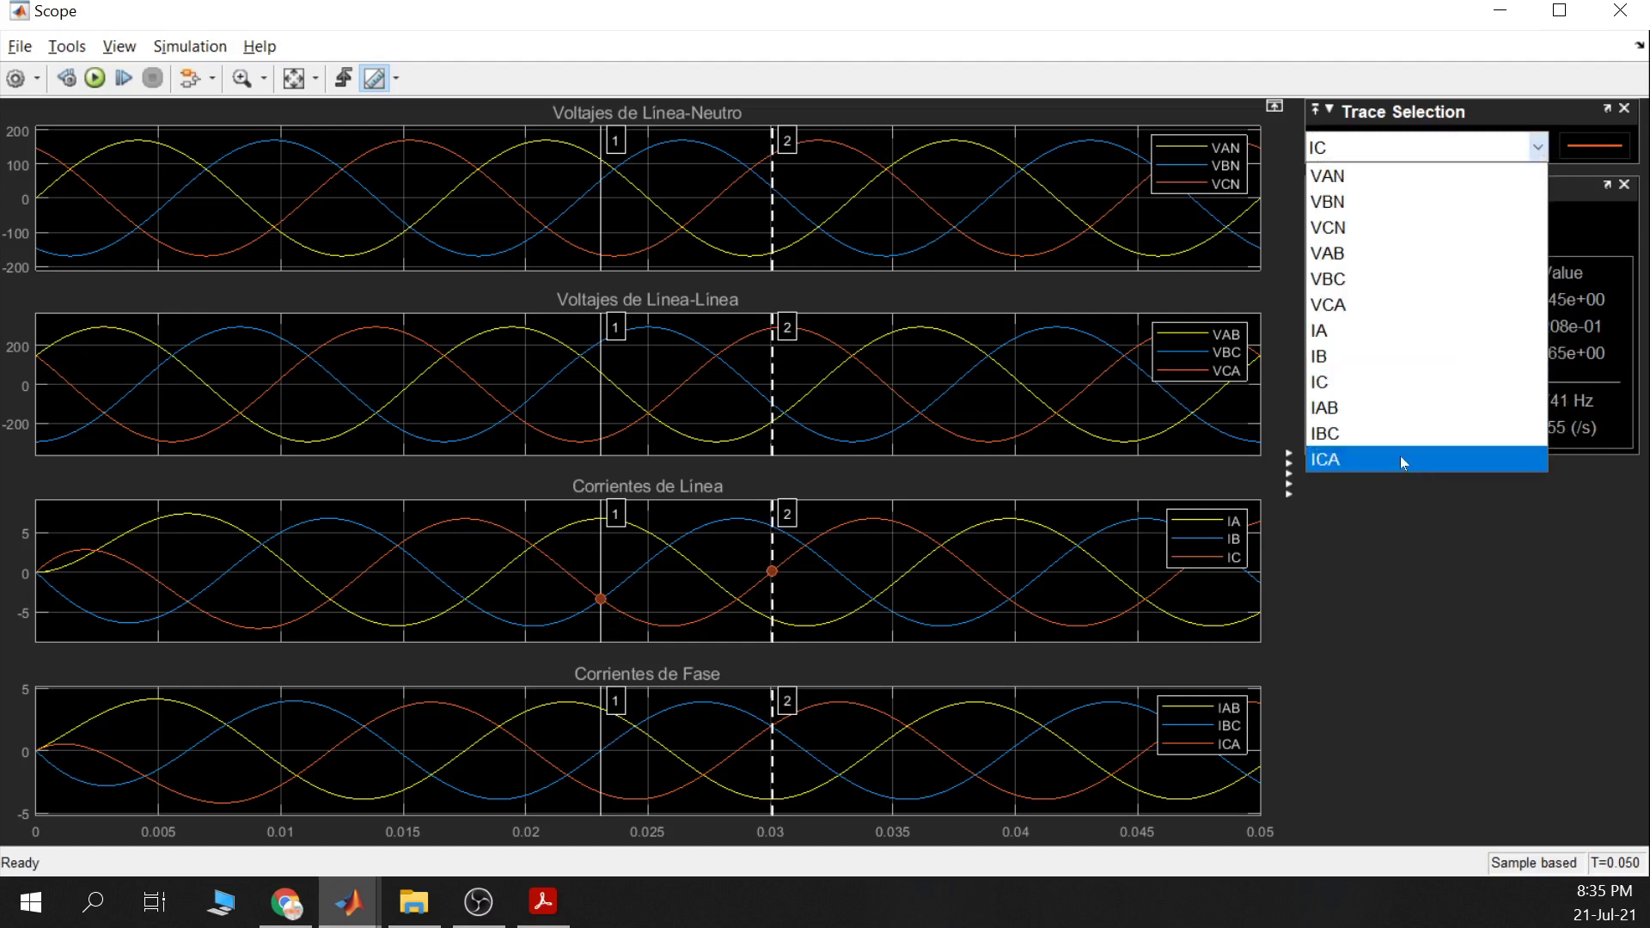
left_click(1400, 455)
left_click_drag(598, 794, 740, 775)
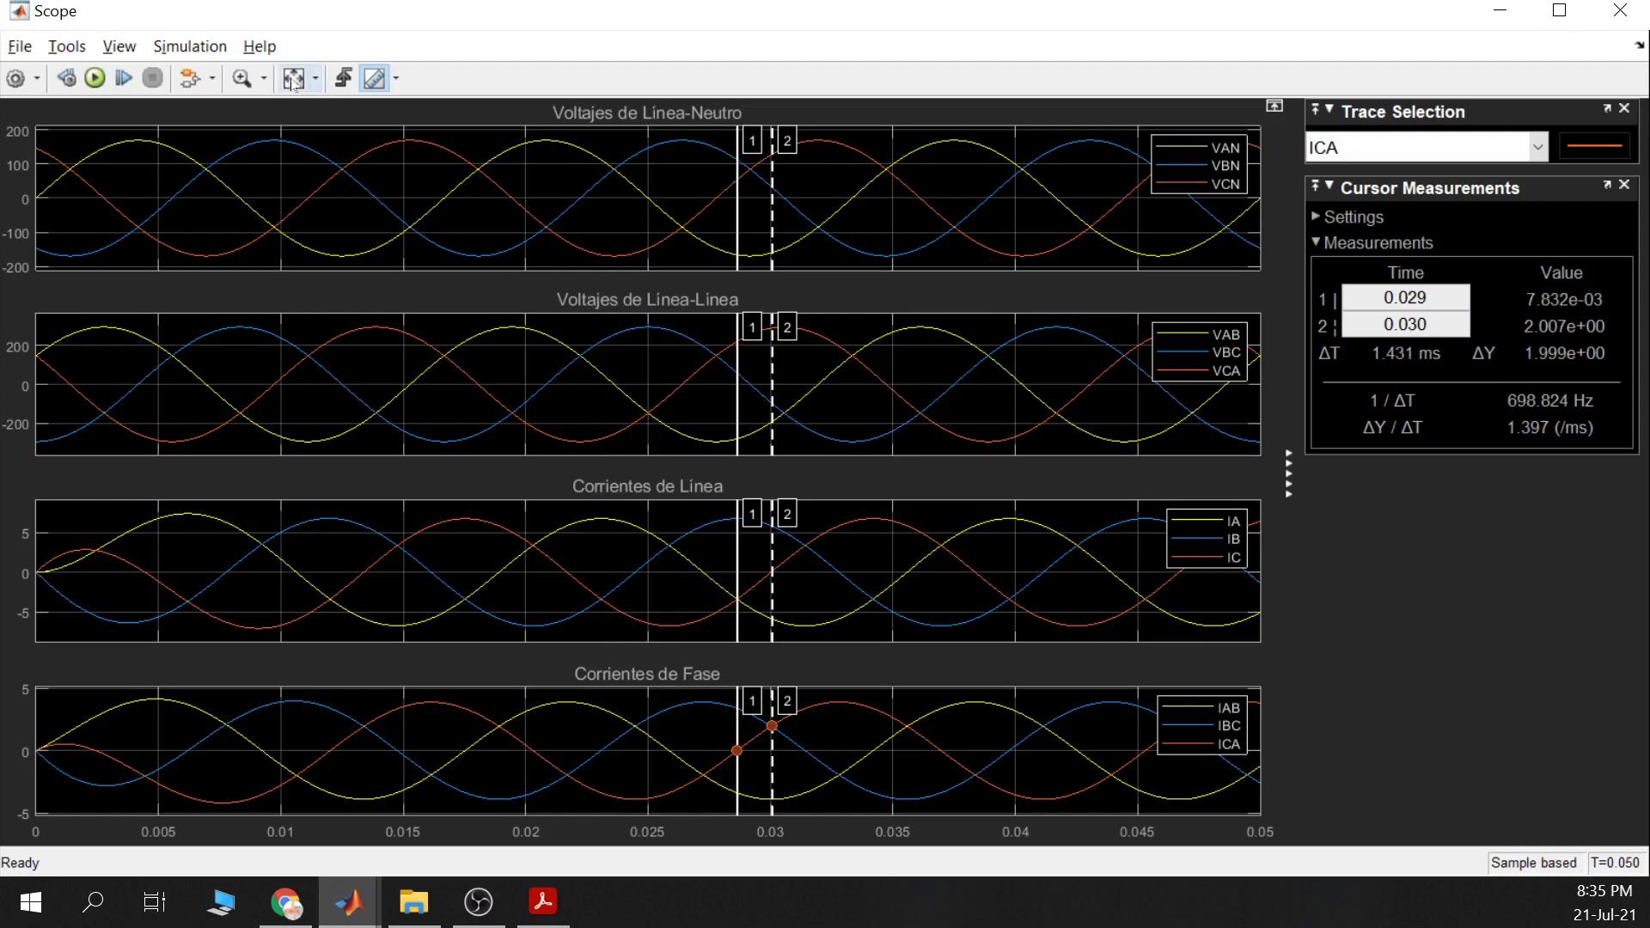
Go to the deltaT_seg_Ic_Ica line in the script and recheck the IC–ICA time difference in the Scope
left_click(1501, 10)
mouse_move(350, 905)
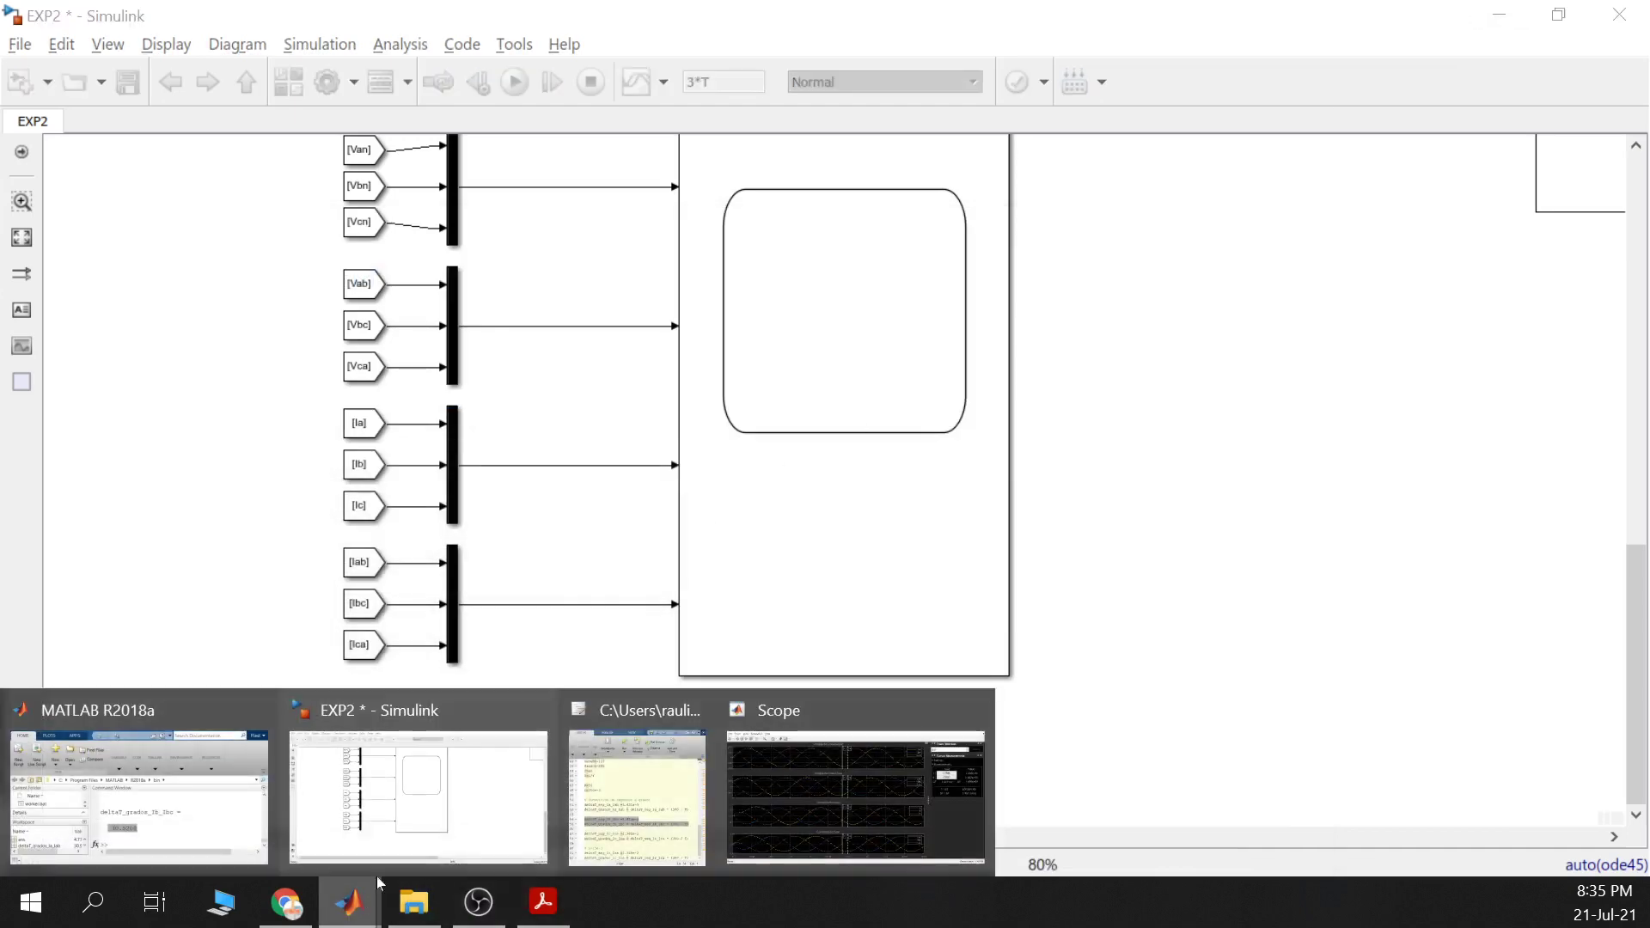
left_click(660, 760)
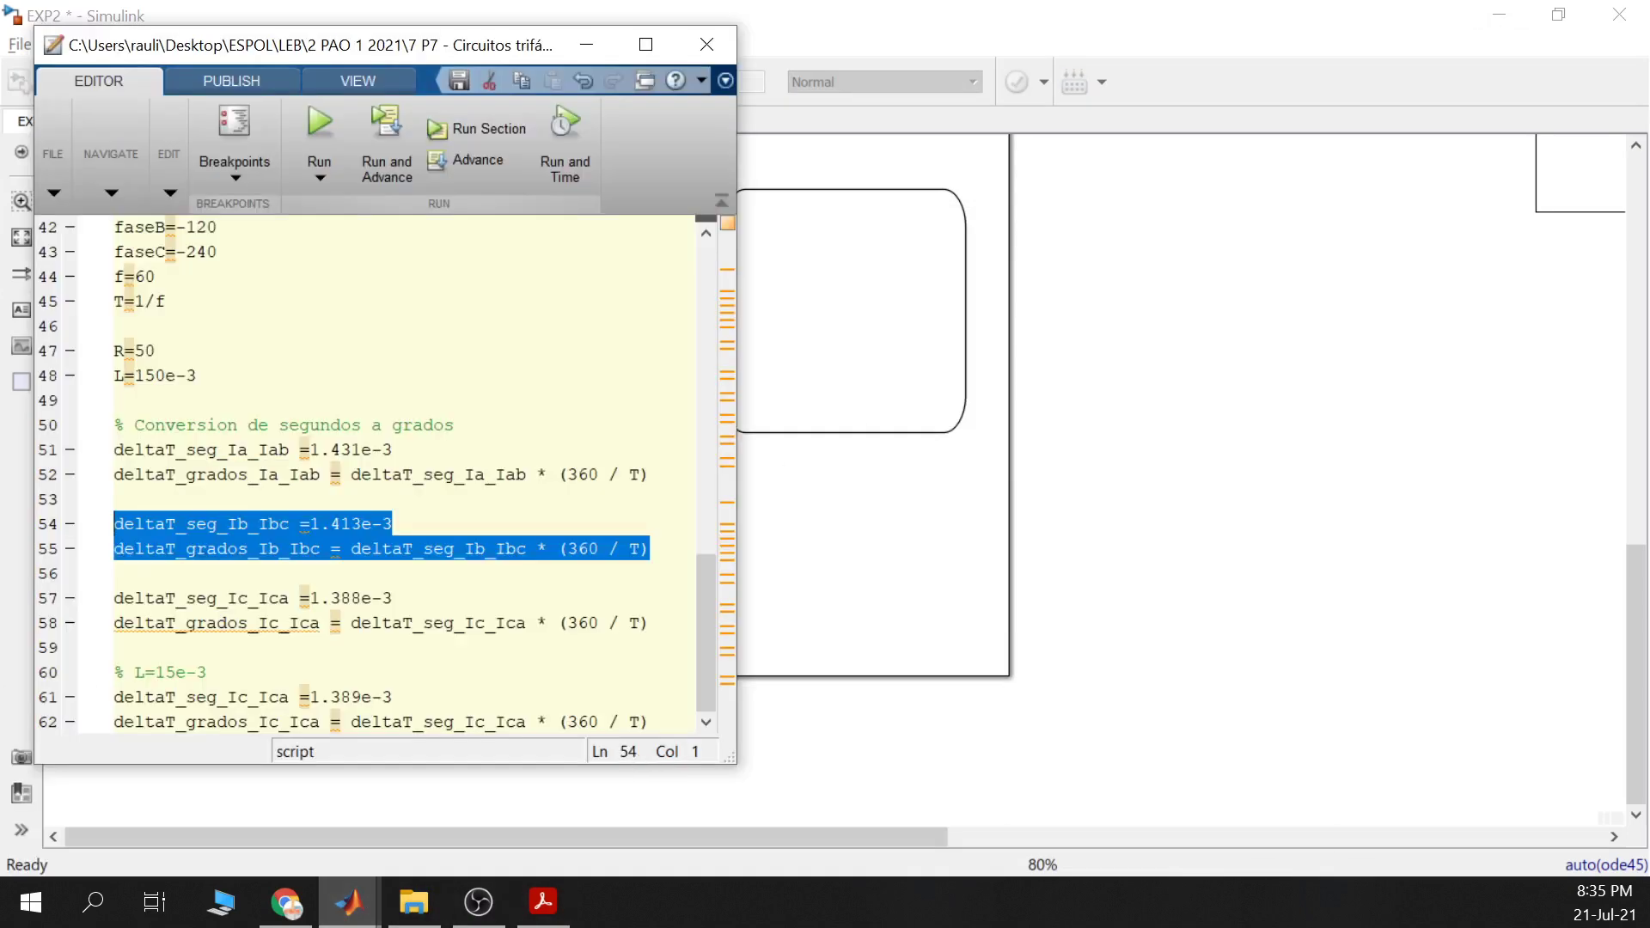
left_click(249, 597)
key("shift+Left")
key("shift+Left")
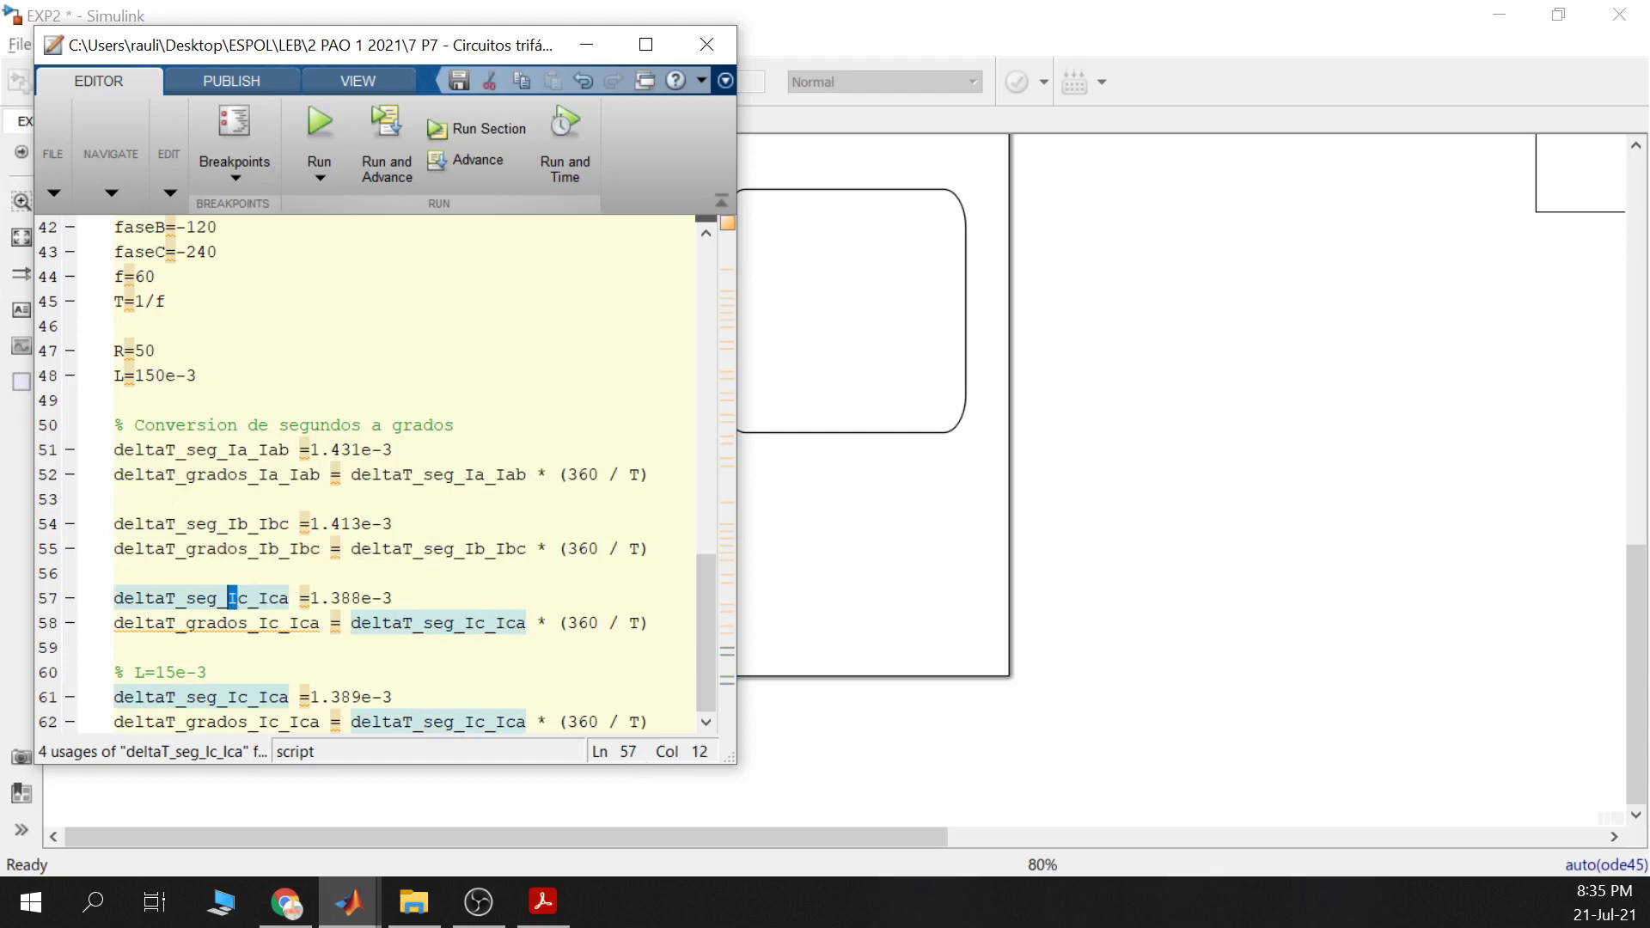
key("Left")
key("shift+Left")
key("shift+Left")
key("shift+Left")
key("shift+Left")
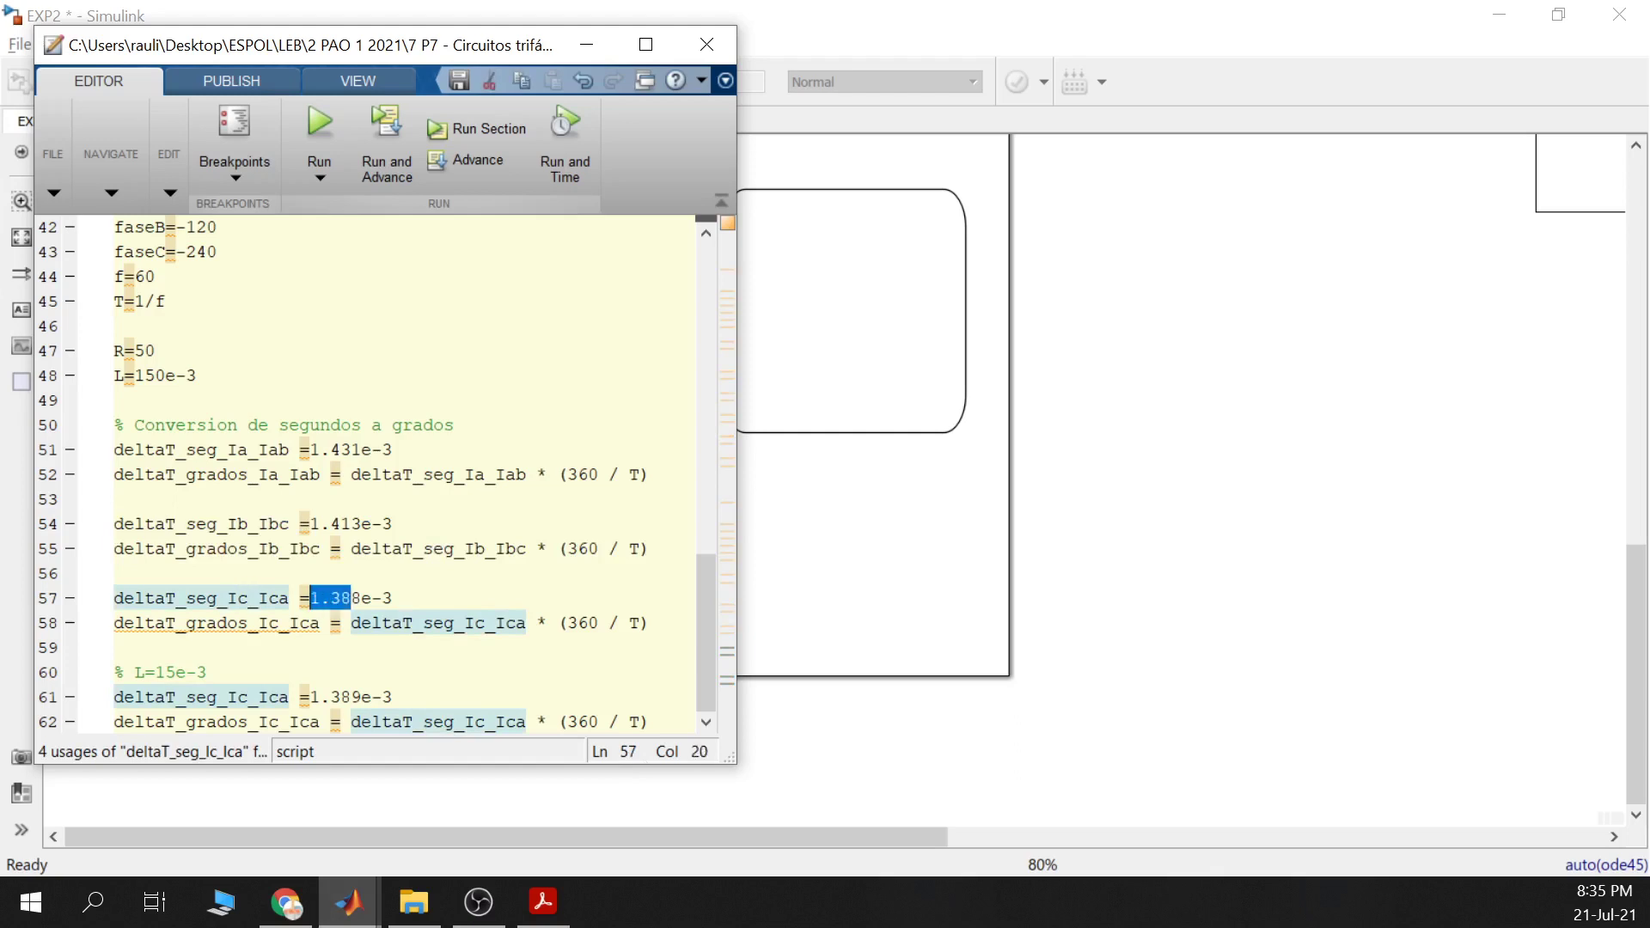
mouse_move(349, 903)
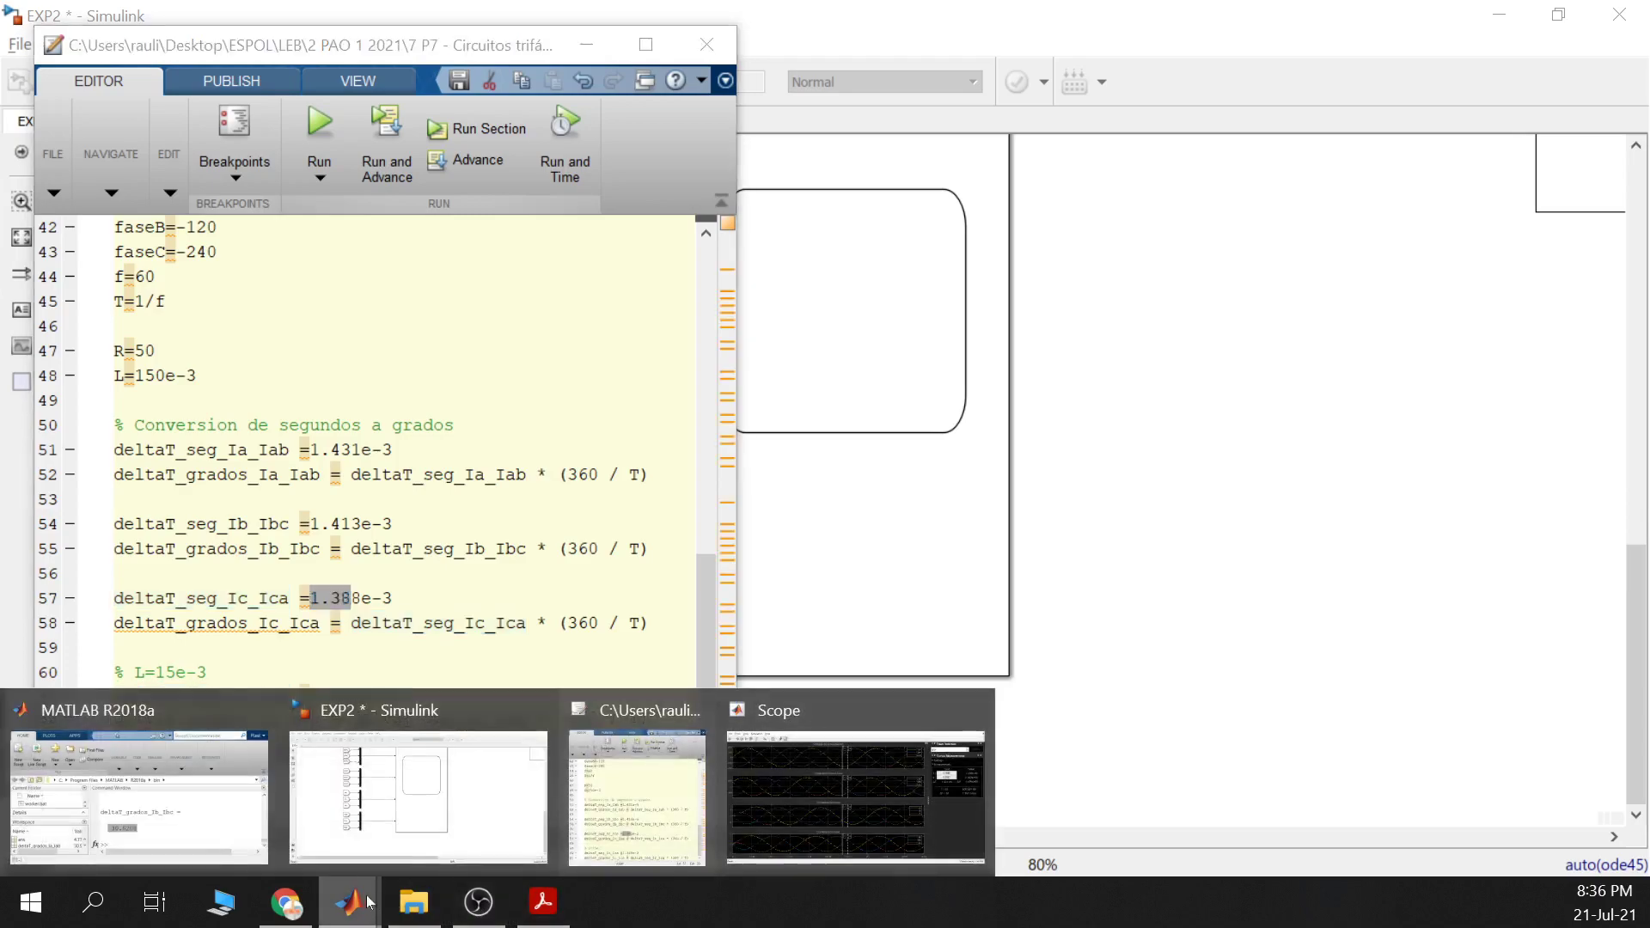
left_click(879, 791)
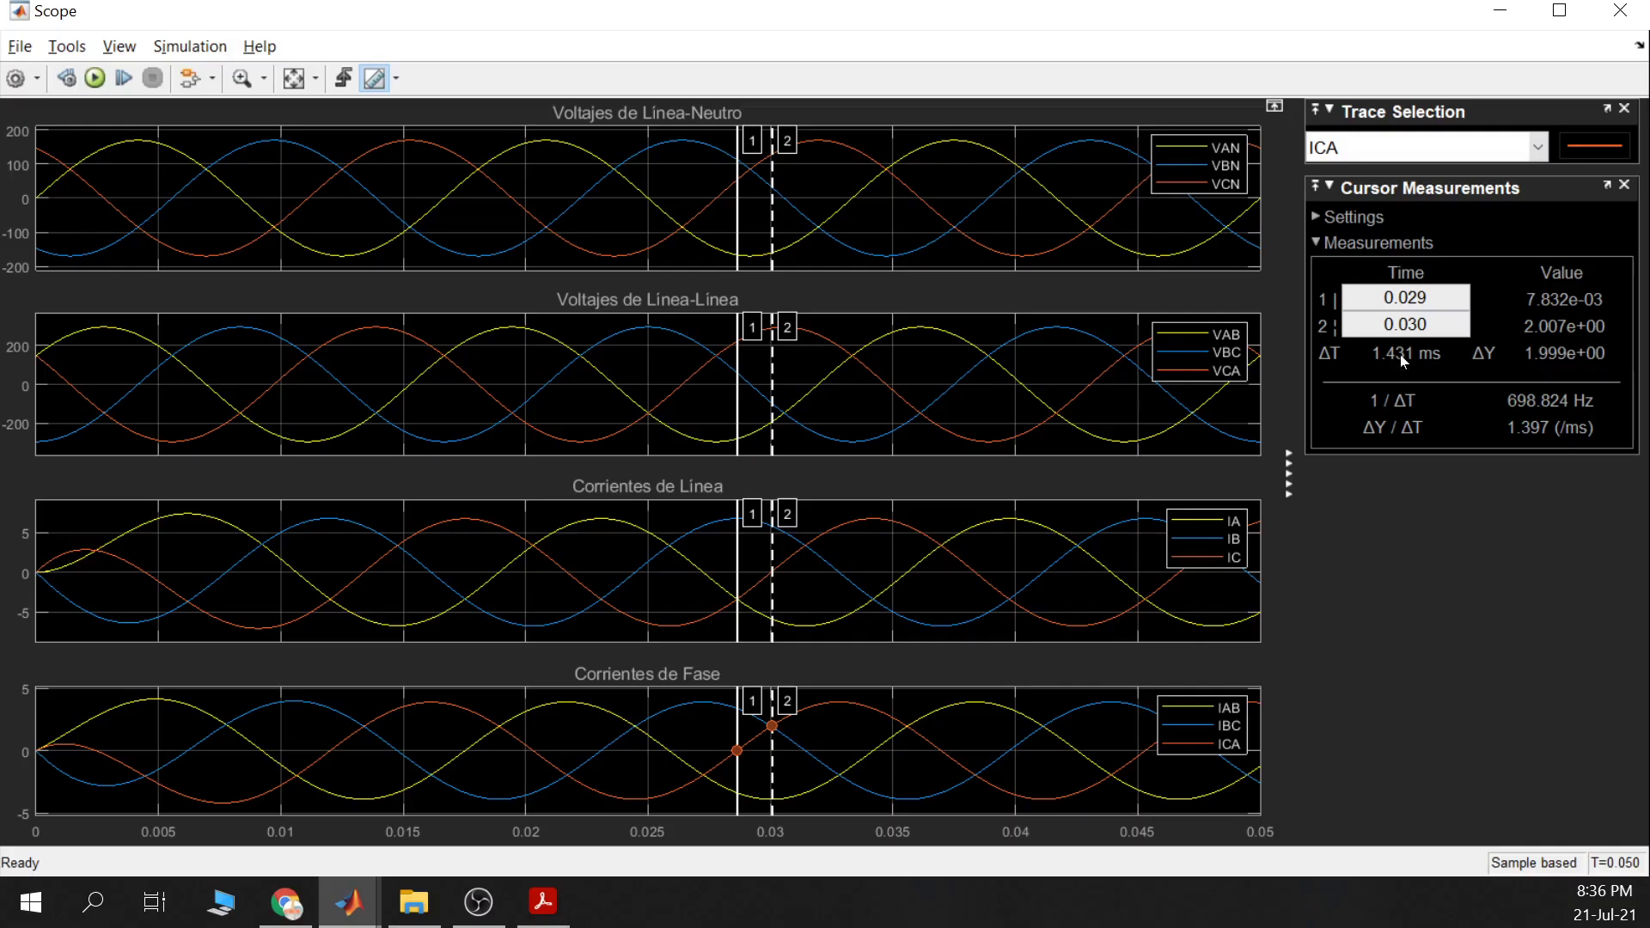
left_click(1501, 11)
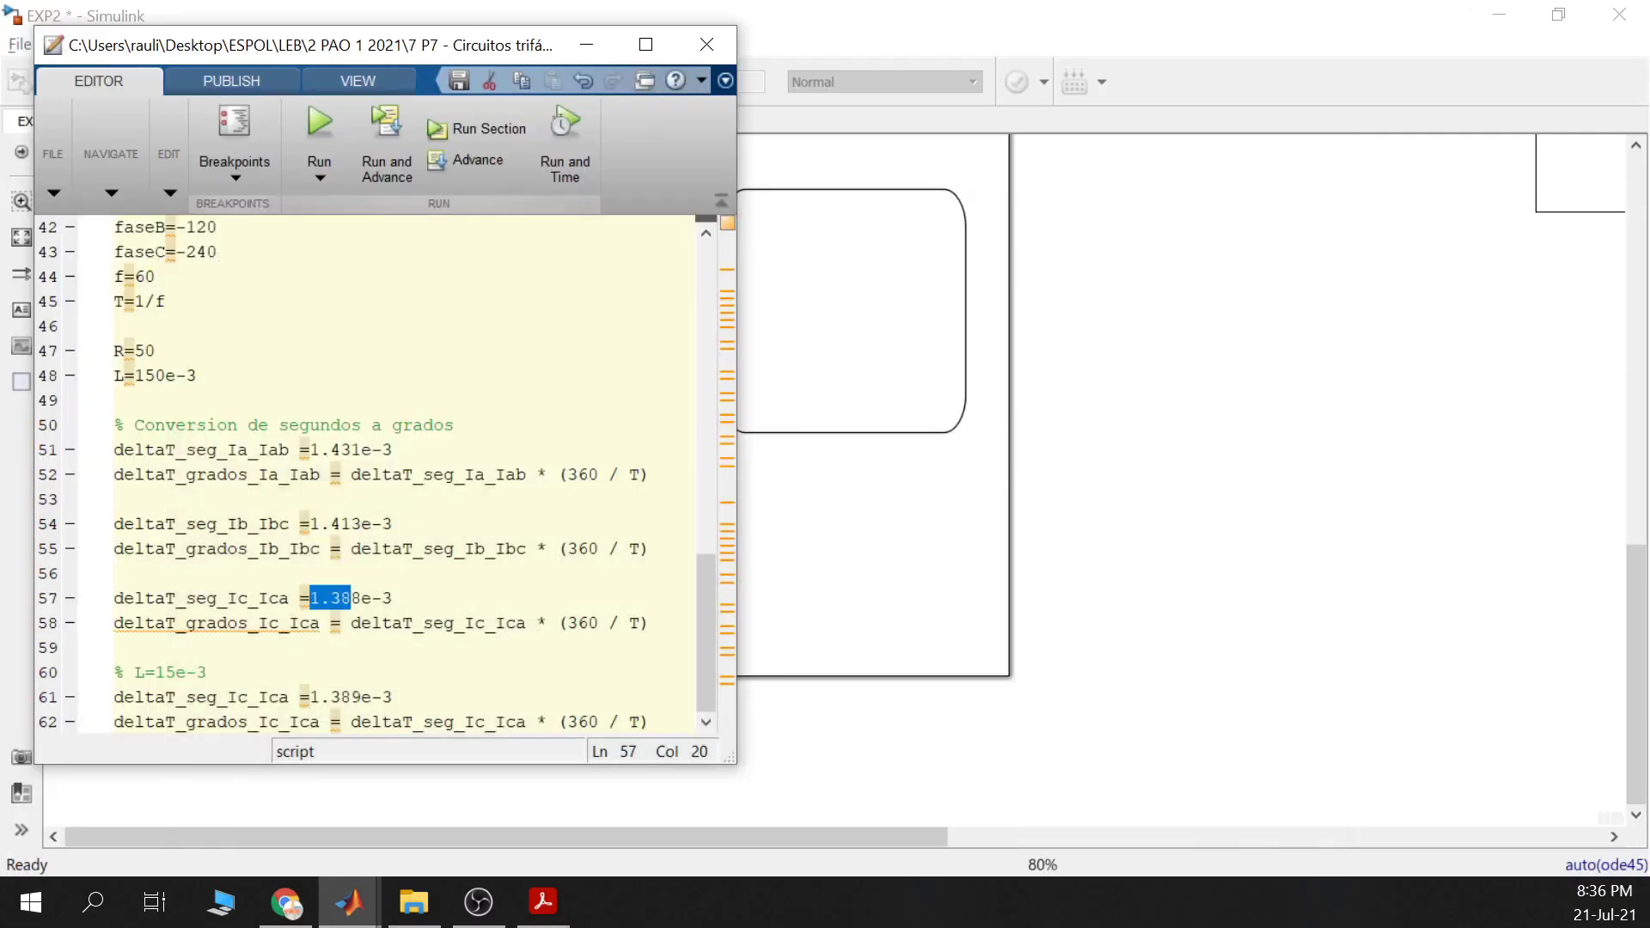
Set deltaT_seg_Ic_Ica to 1.431e-3 in the script
left_click(351, 599)
key("shift+Right")
key("shift+Right")
key("shift+Right")
type("431")
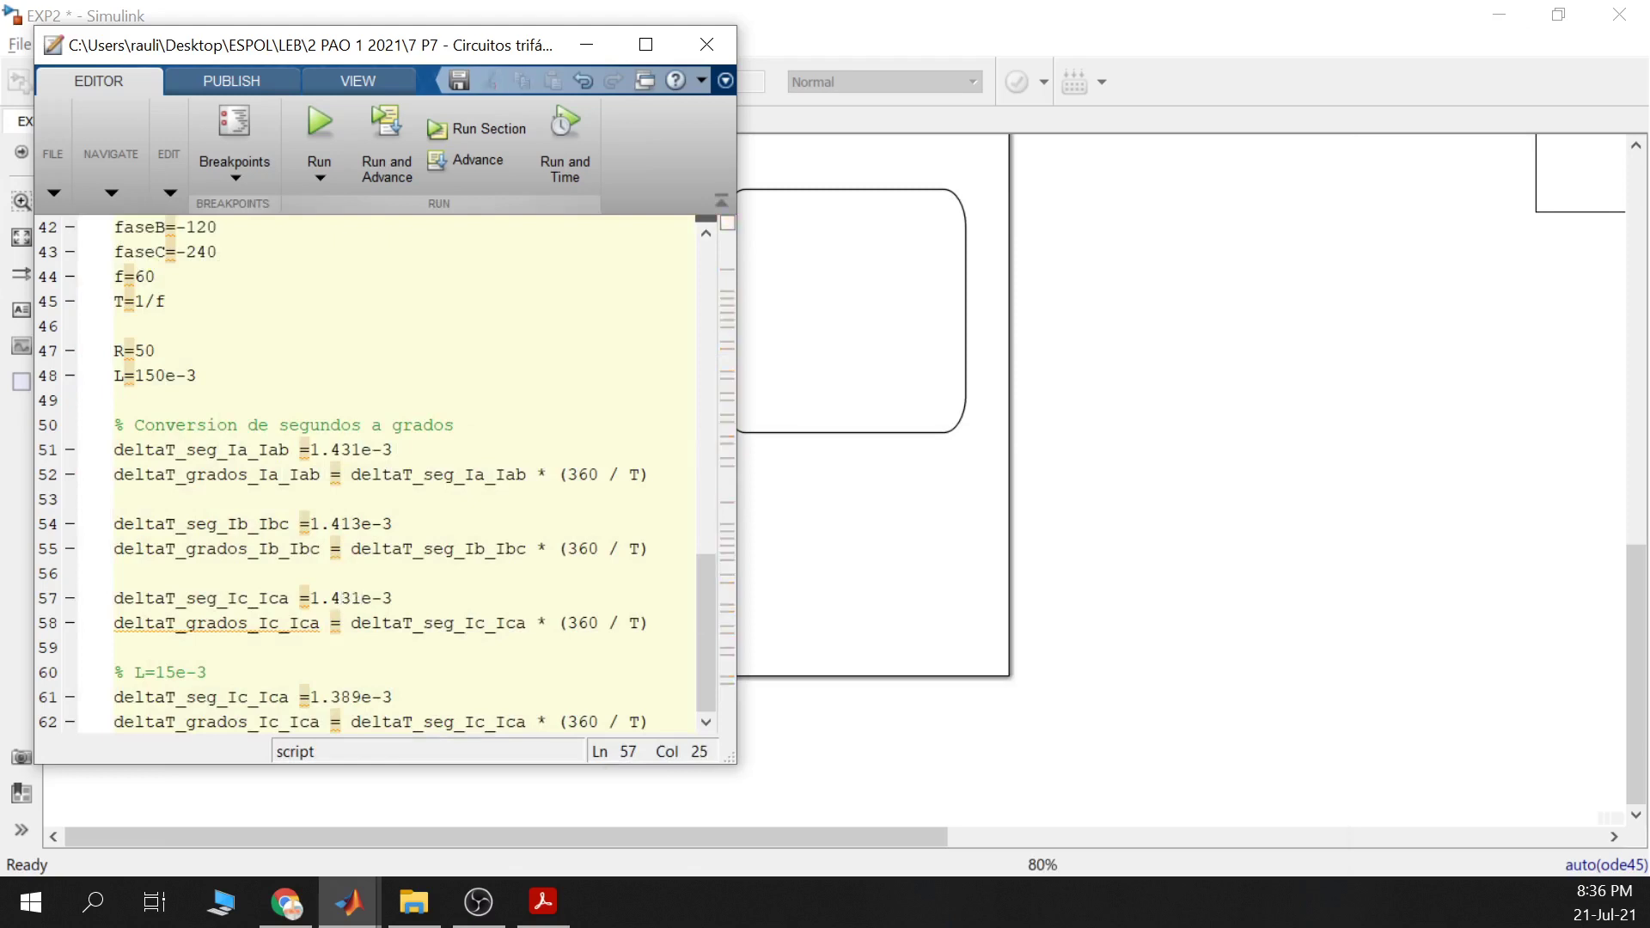
Evaluate the two Ic–Ica conversion lines and check deltaT_grados_Ic_Ica in the Command Window
left_click_drag(652, 623, 114, 598)
right_click(190, 612)
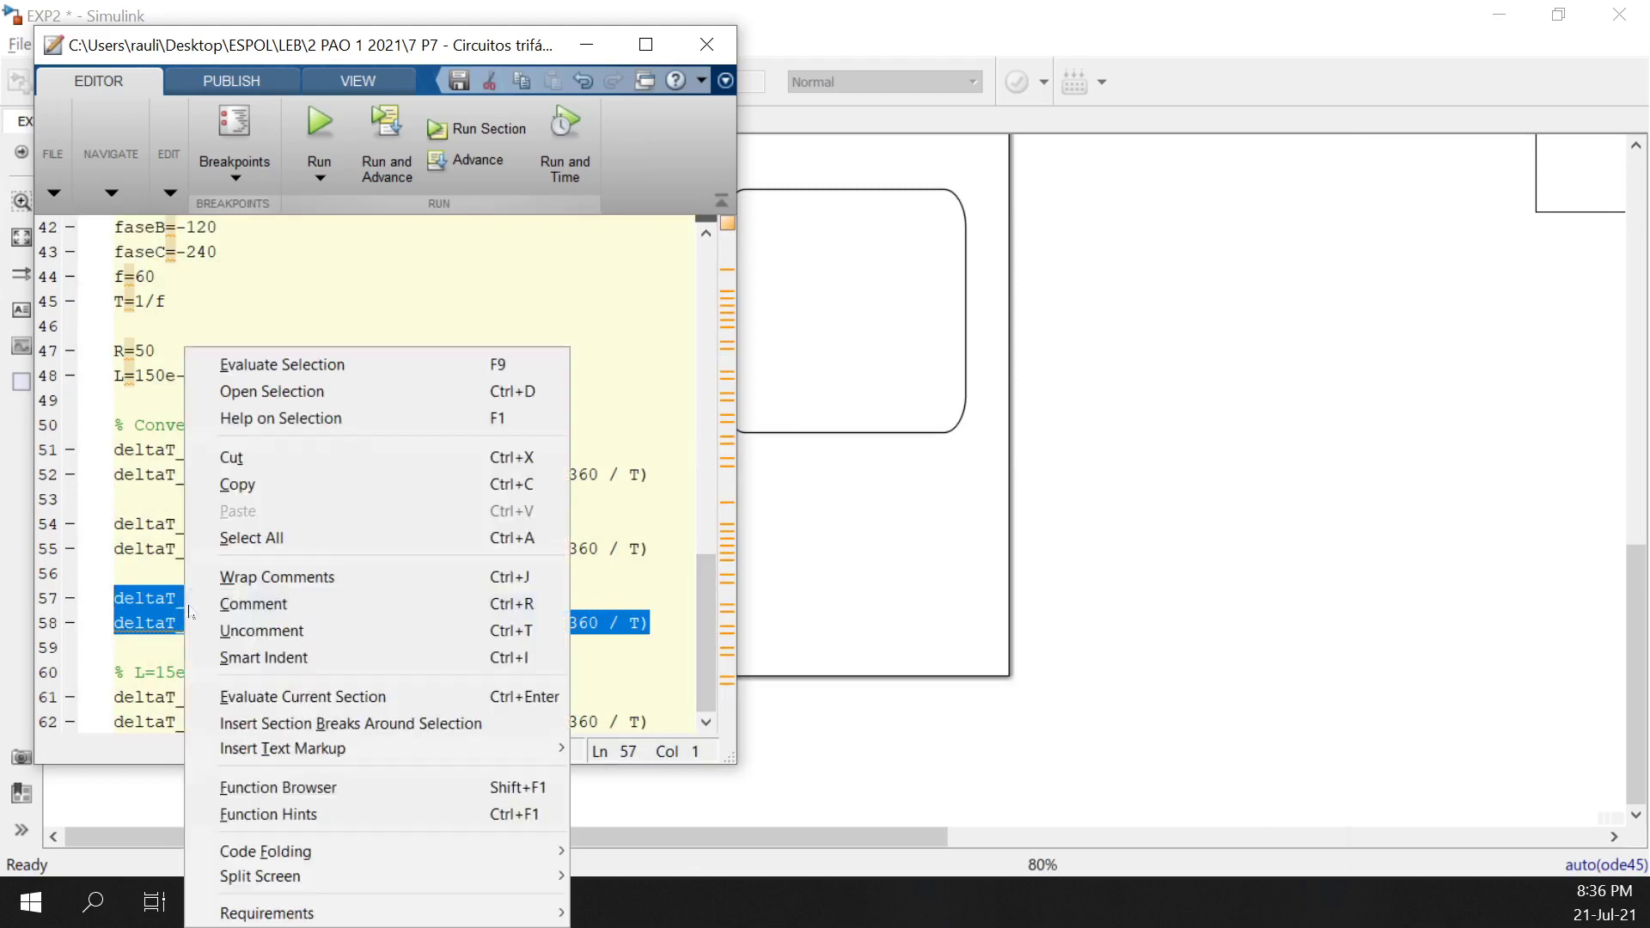
left_click(275, 365)
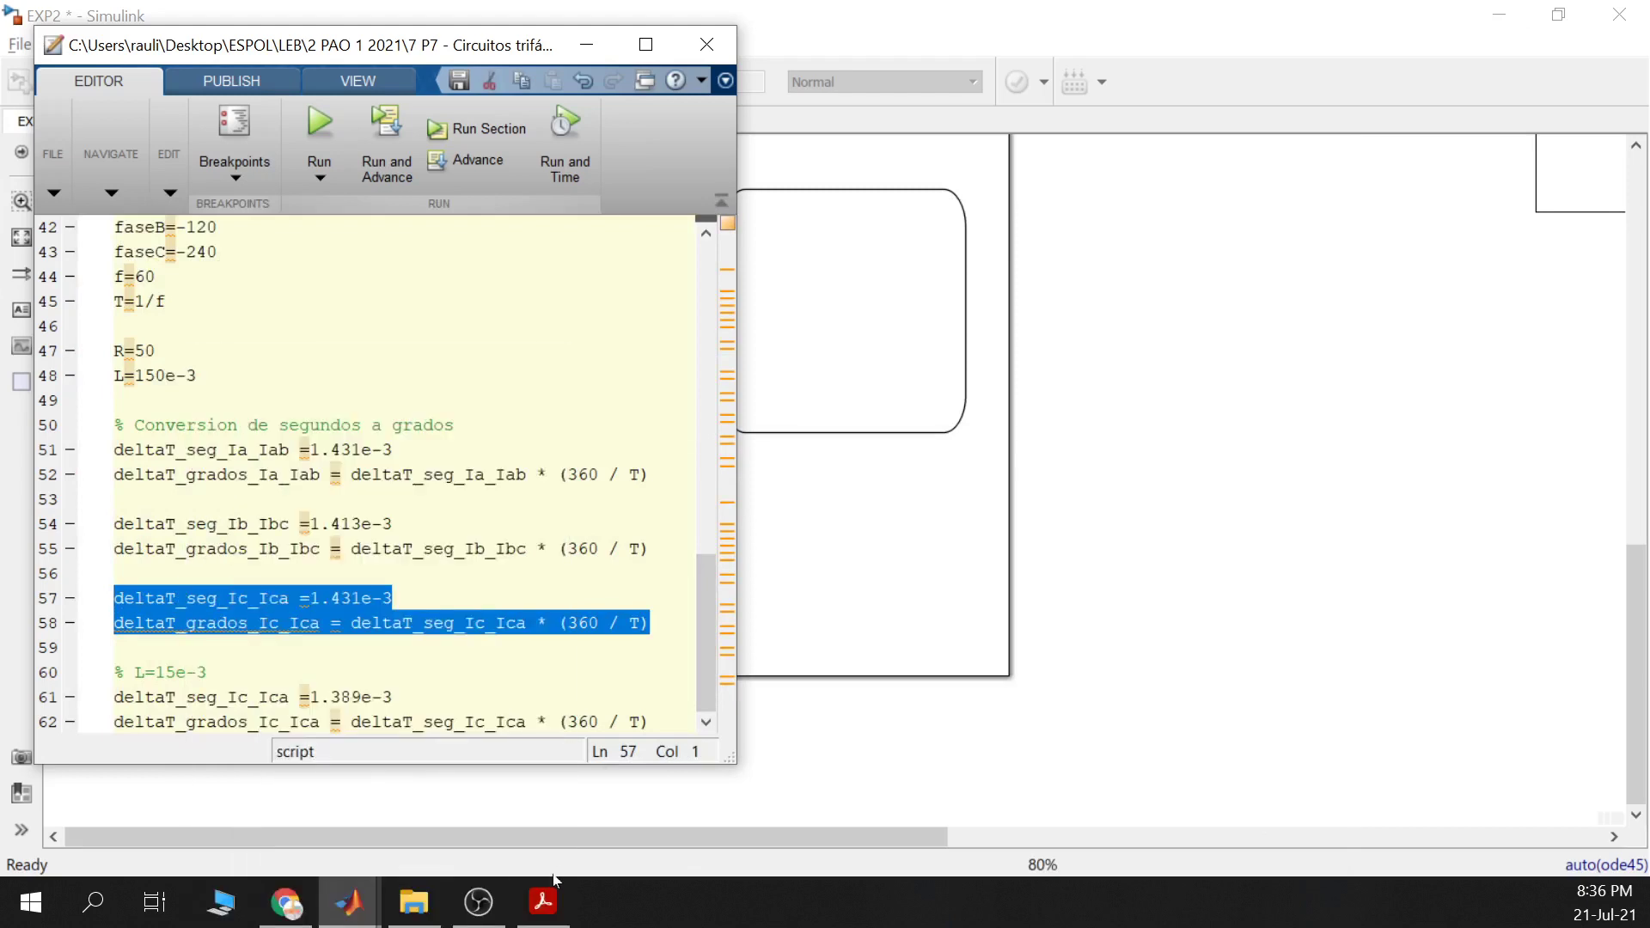
left_click(348, 903)
left_click(220, 812)
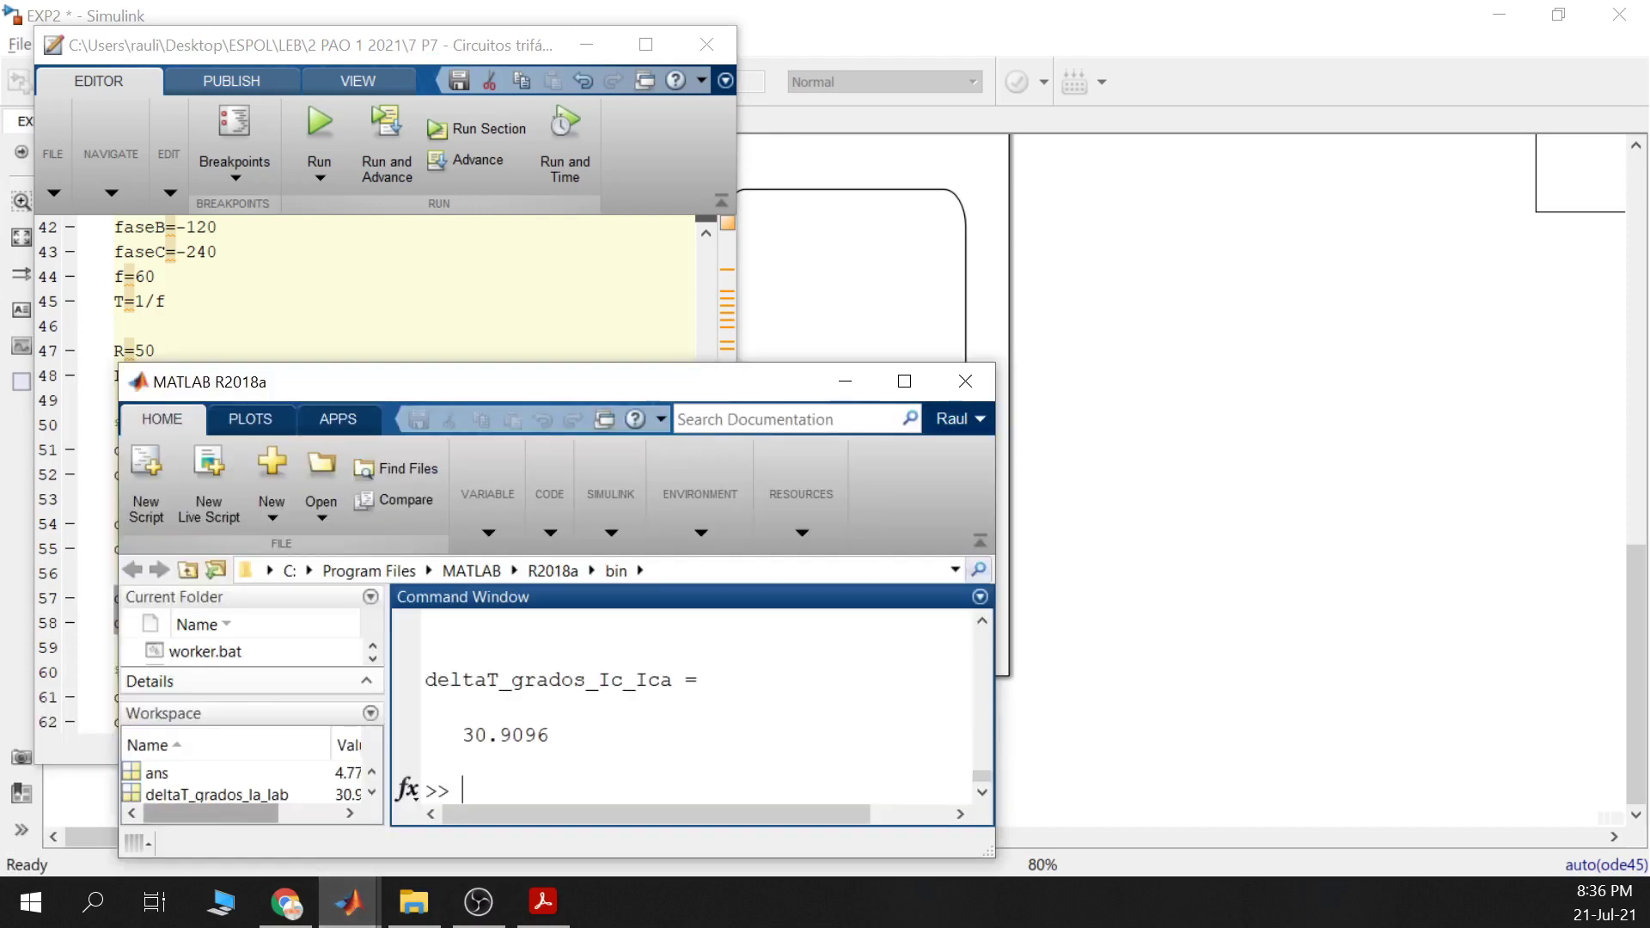
left_click_drag(550, 735, 425, 735)
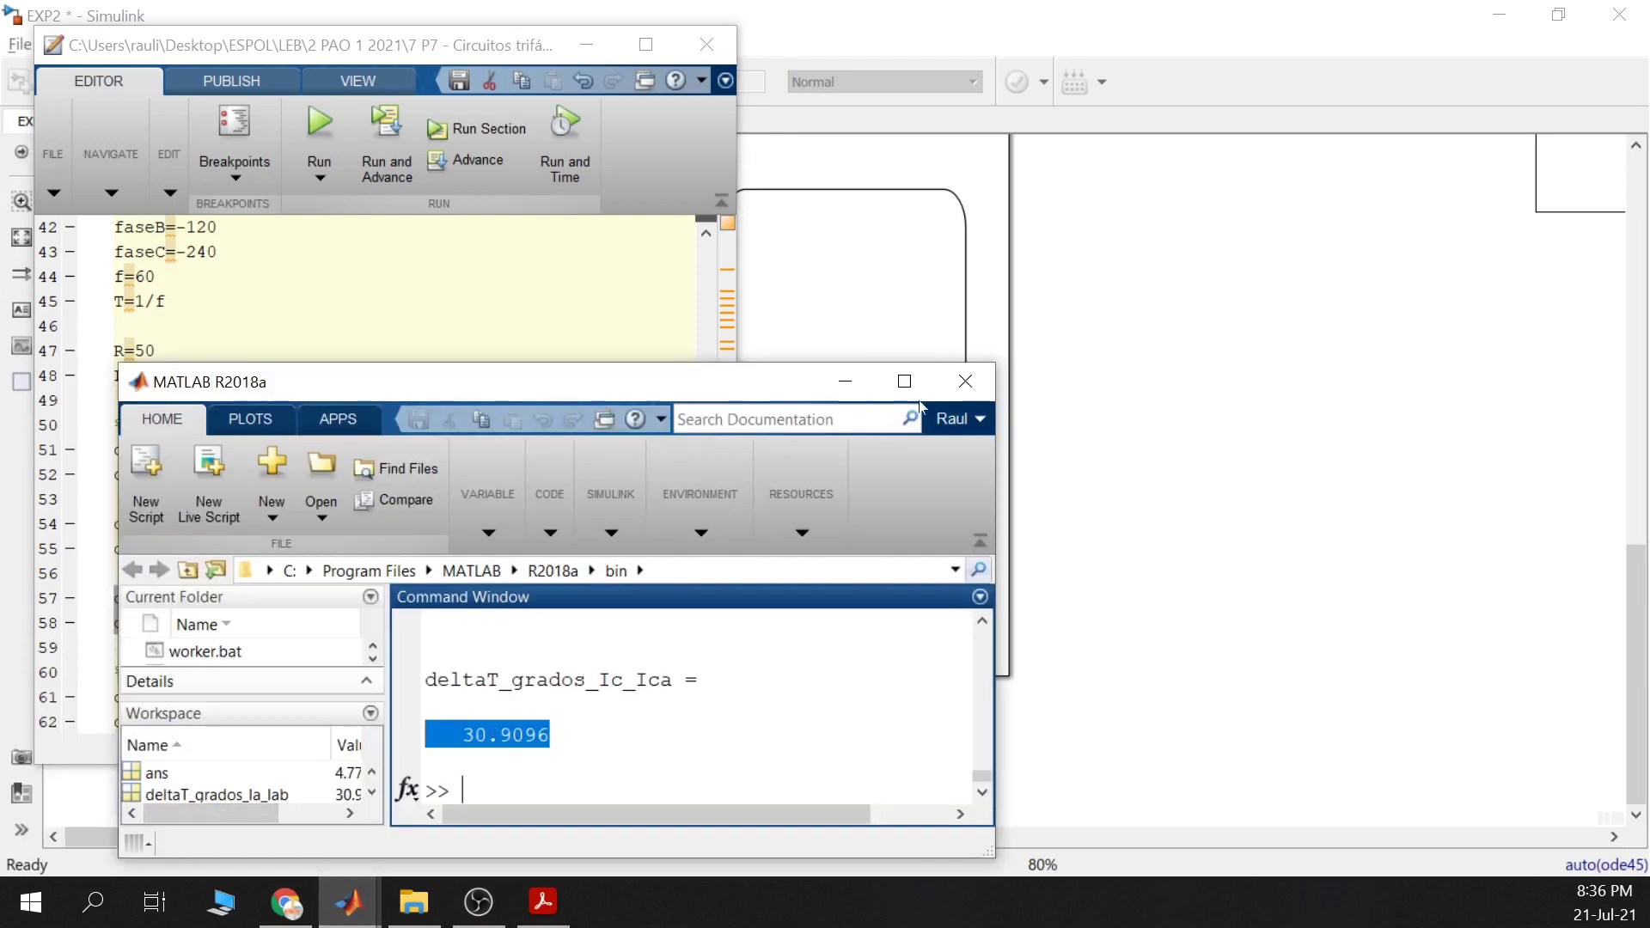
Return to the EXP2 model and examine the resistors and inductors of the delta load, including L1
left_click(847, 359)
scroll(1263, 409, "down", 5)
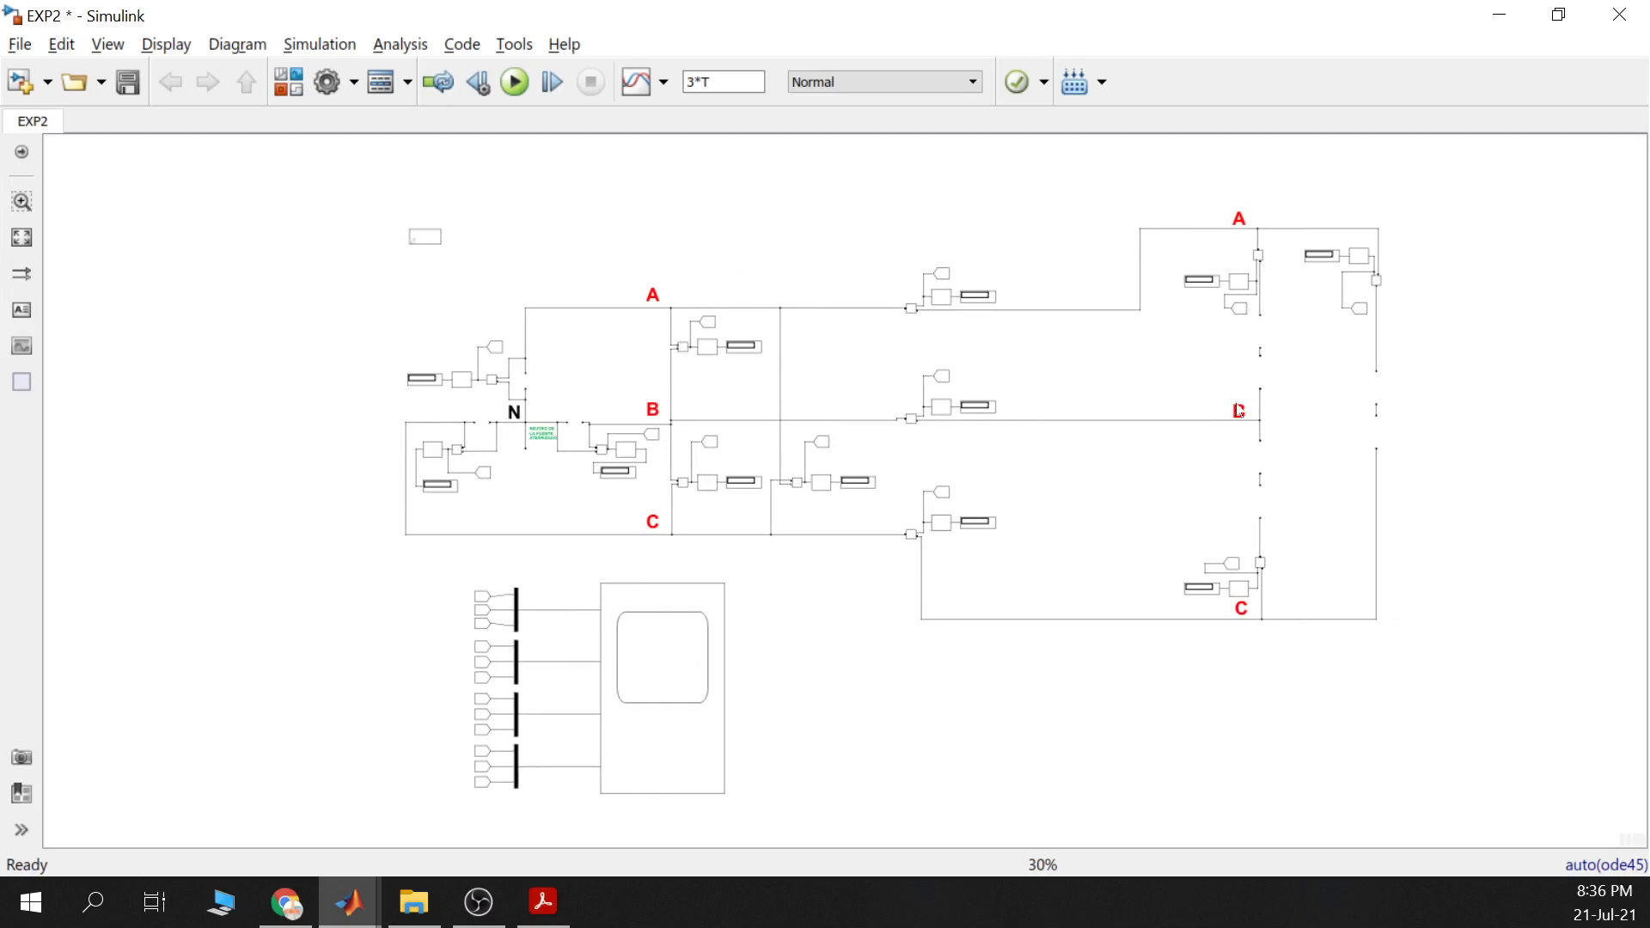
left_click(645, 712)
scroll(1203, 421, "up", 4)
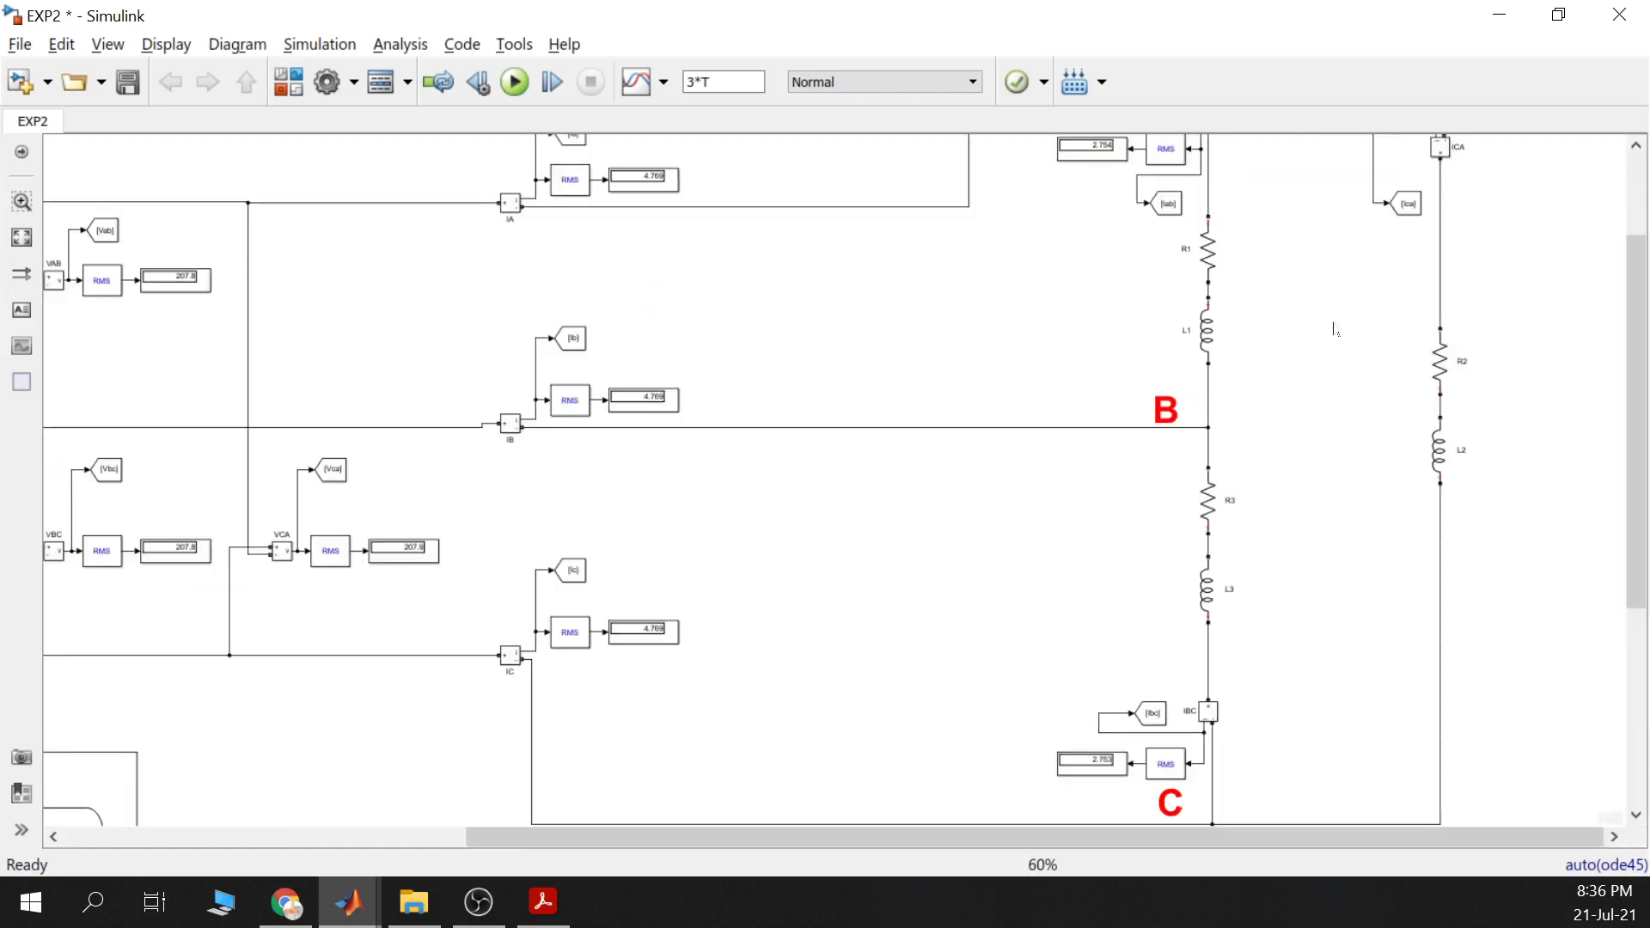
left_click_drag(1333, 328, 1180, 320)
left_click(1010, 331)
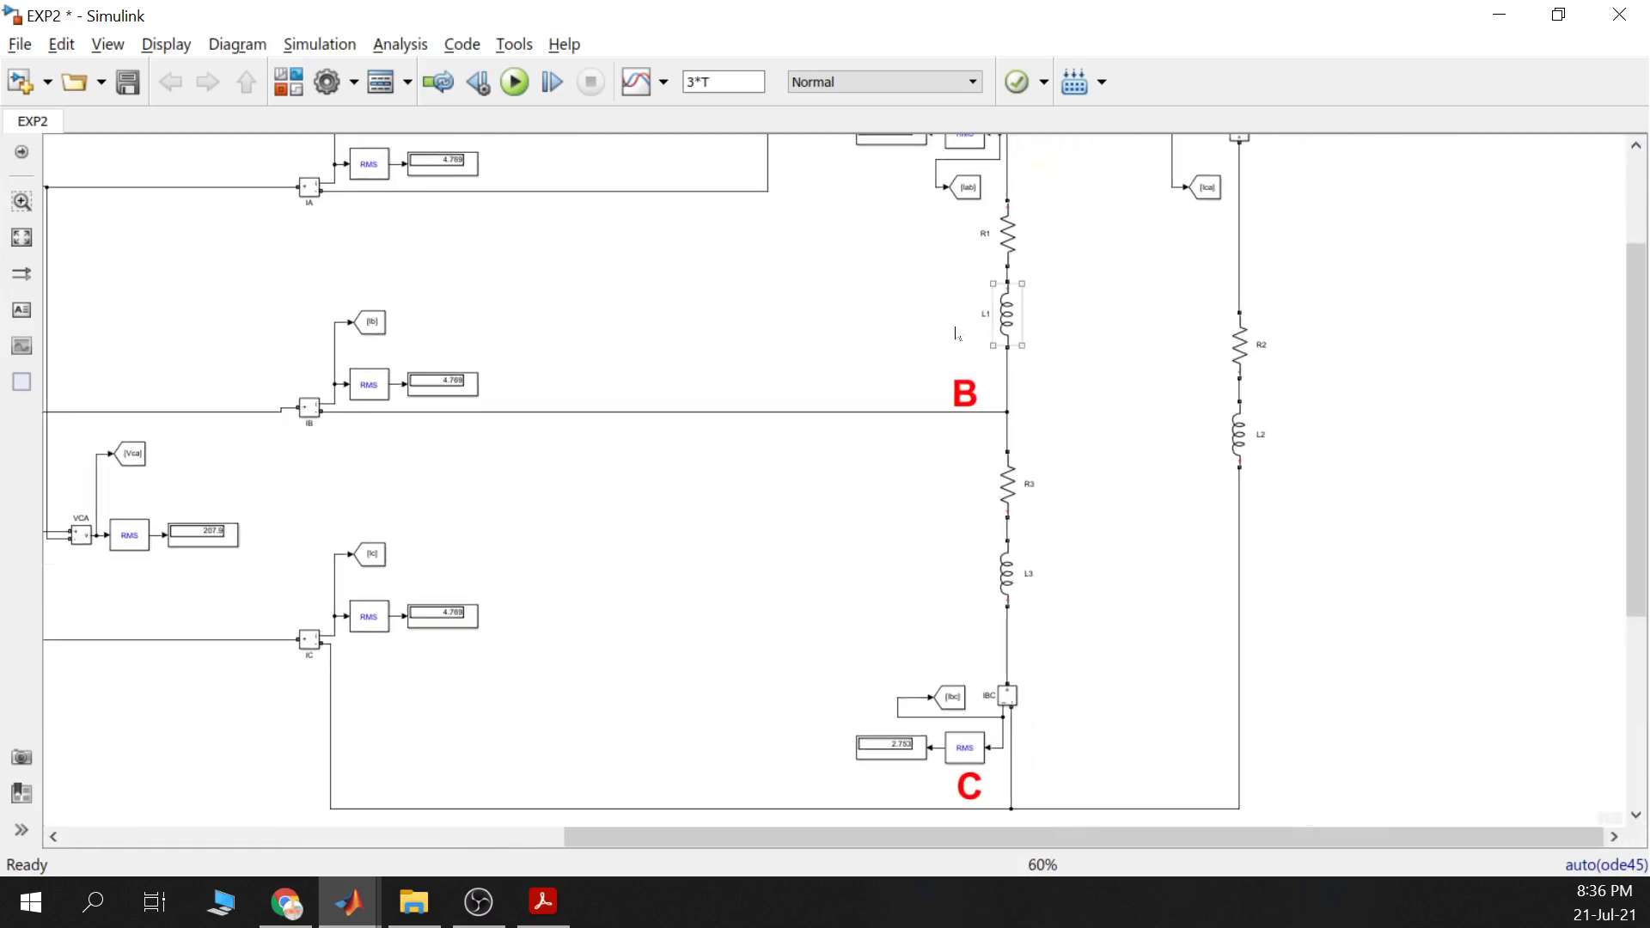
left_click(926, 489)
Copy the L definition in the script below the "% L=15e-3" comment and change the copy to L=15e-3
left_click(348, 902)
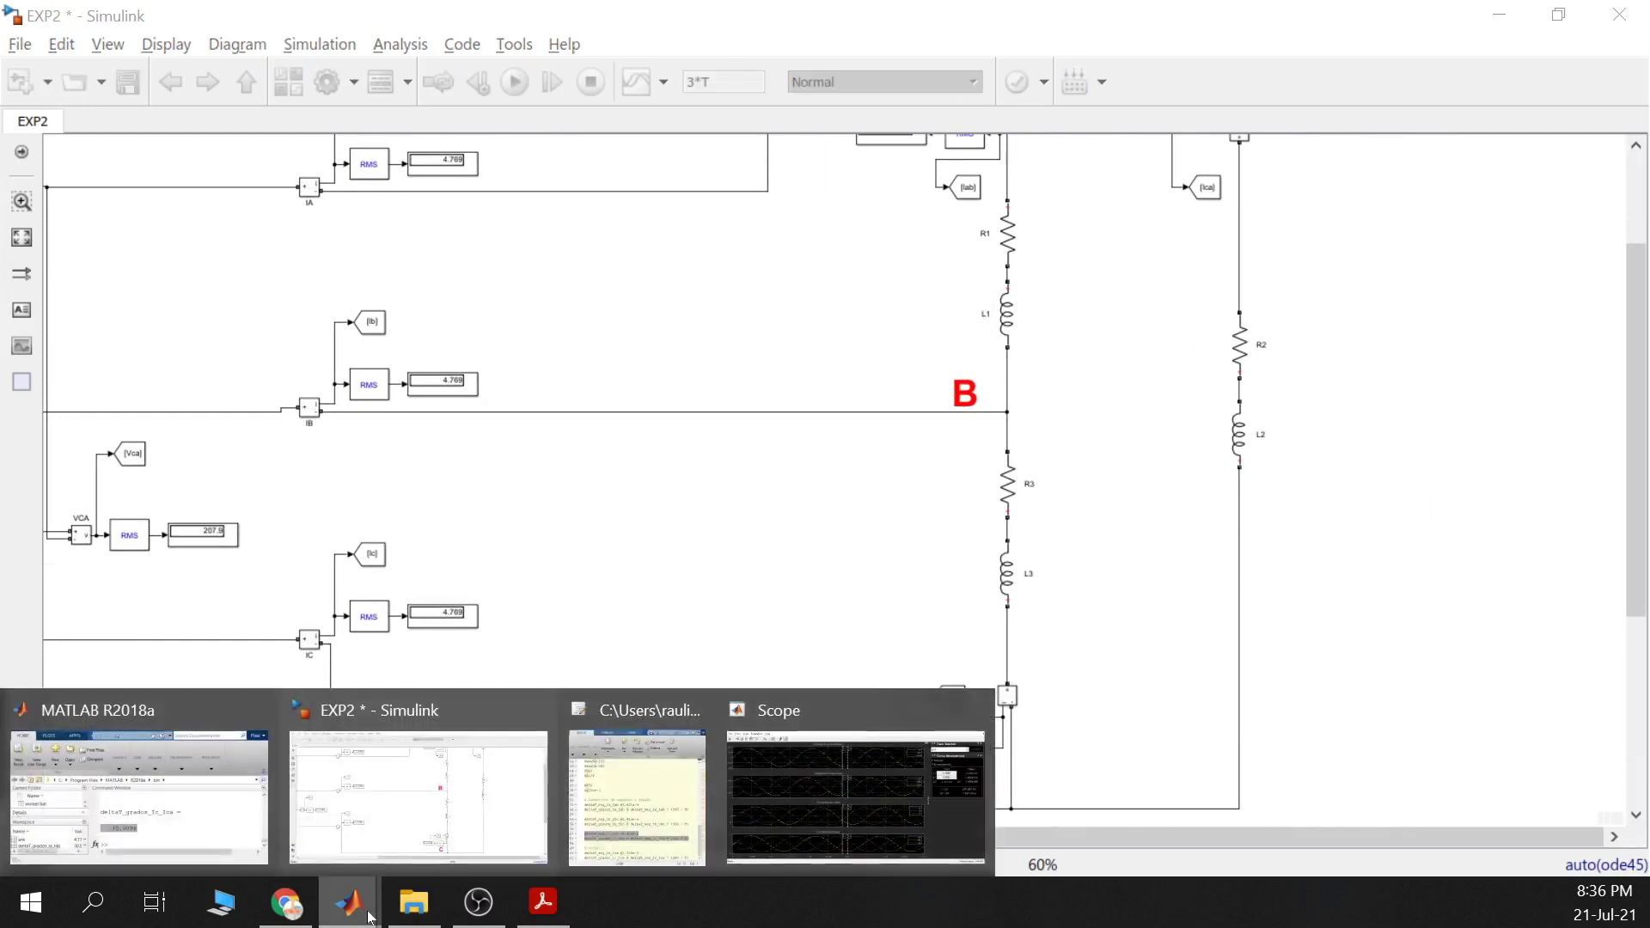
left_click(573, 817)
left_click(155, 351)
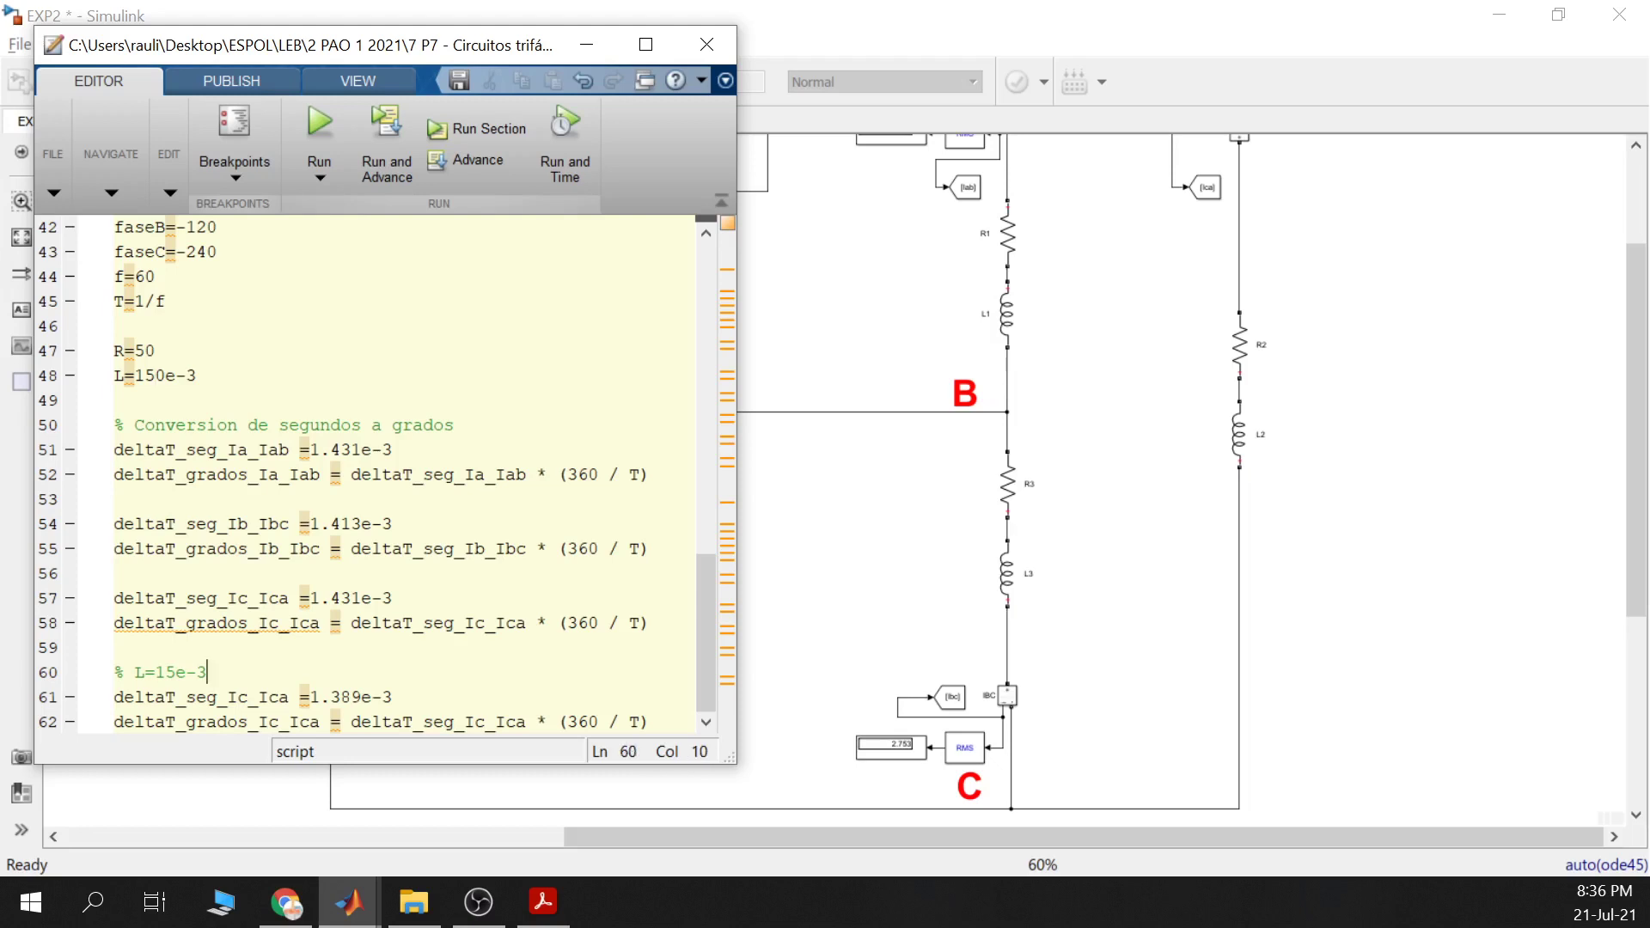
left_click(82, 382)
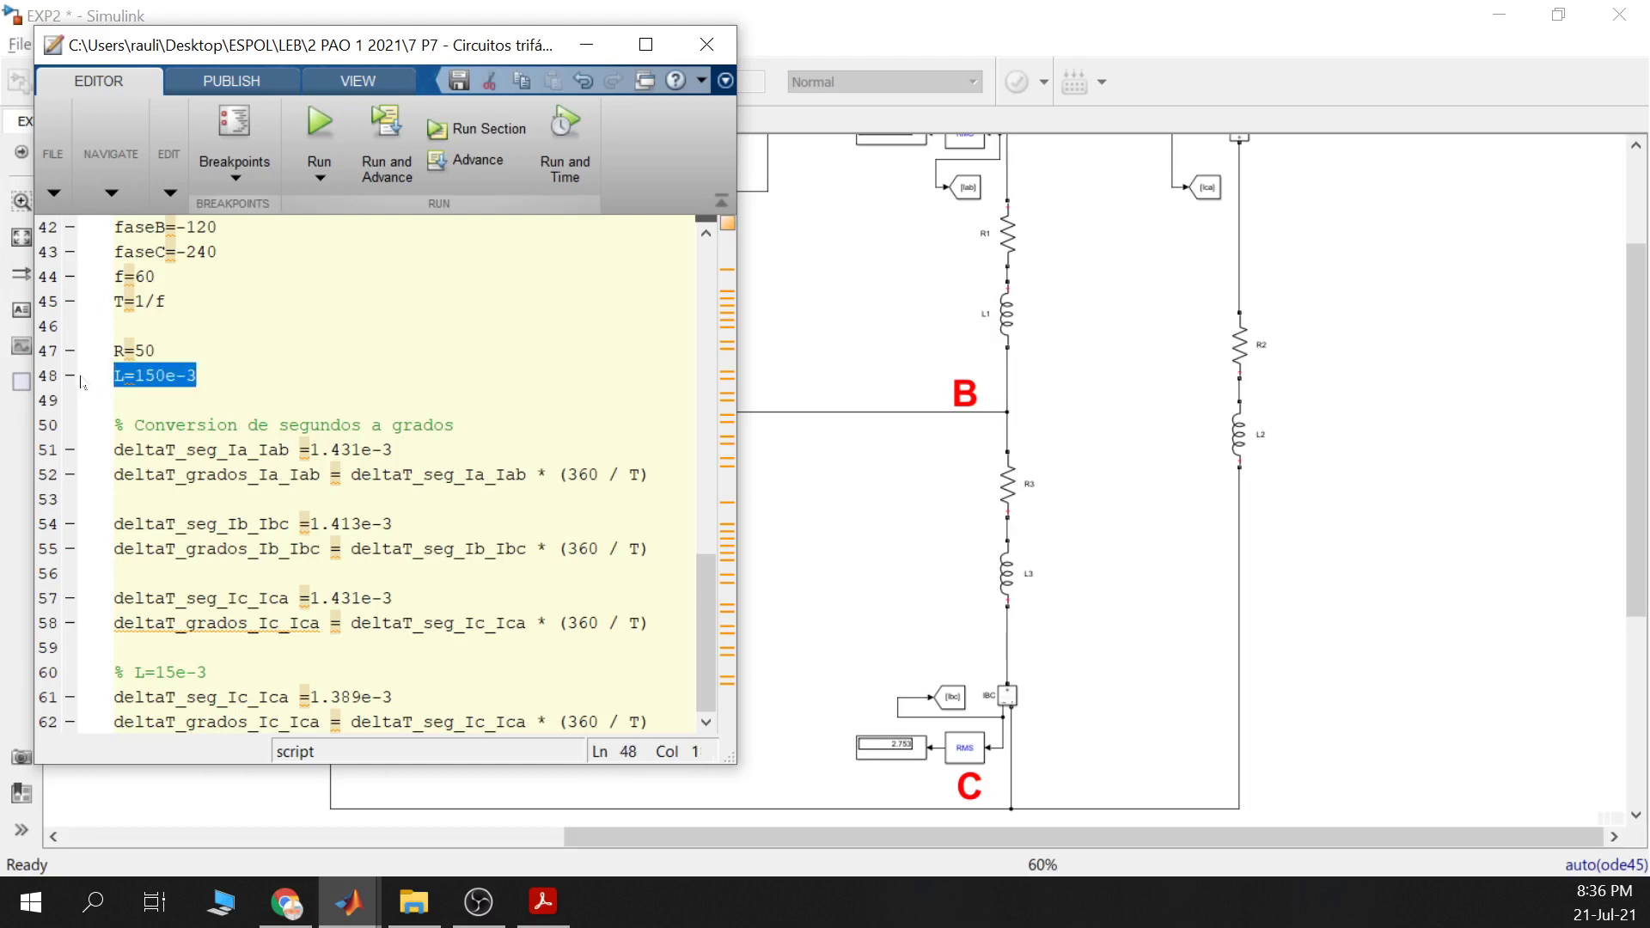
key("ctrl+c")
left_click(207, 672)
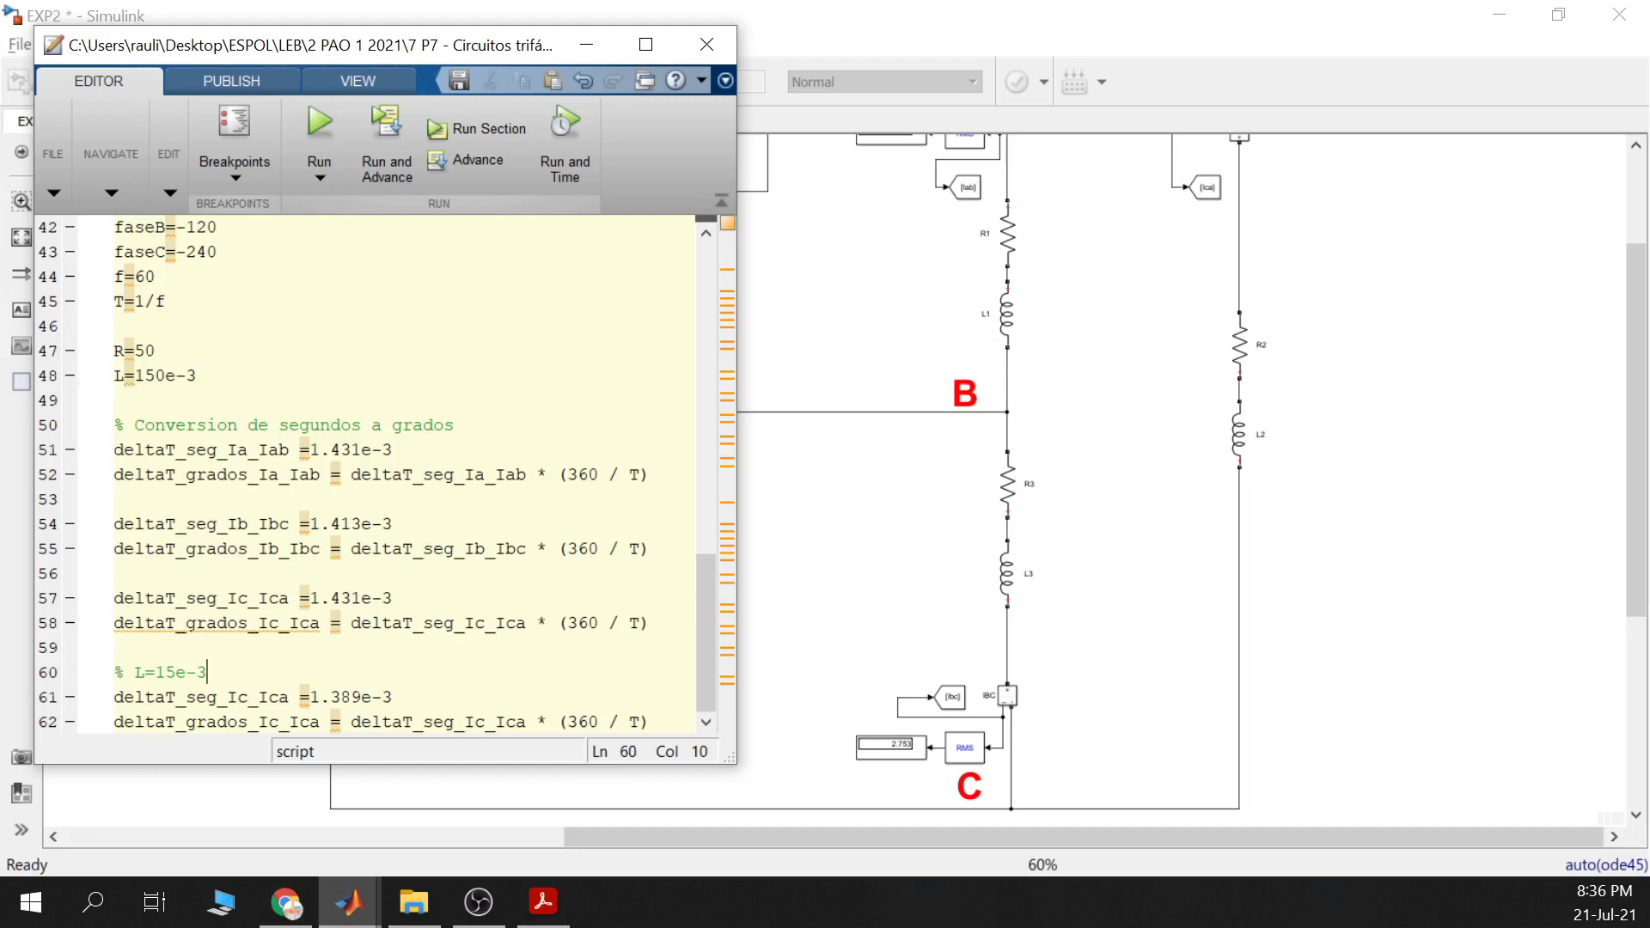
key("Return")
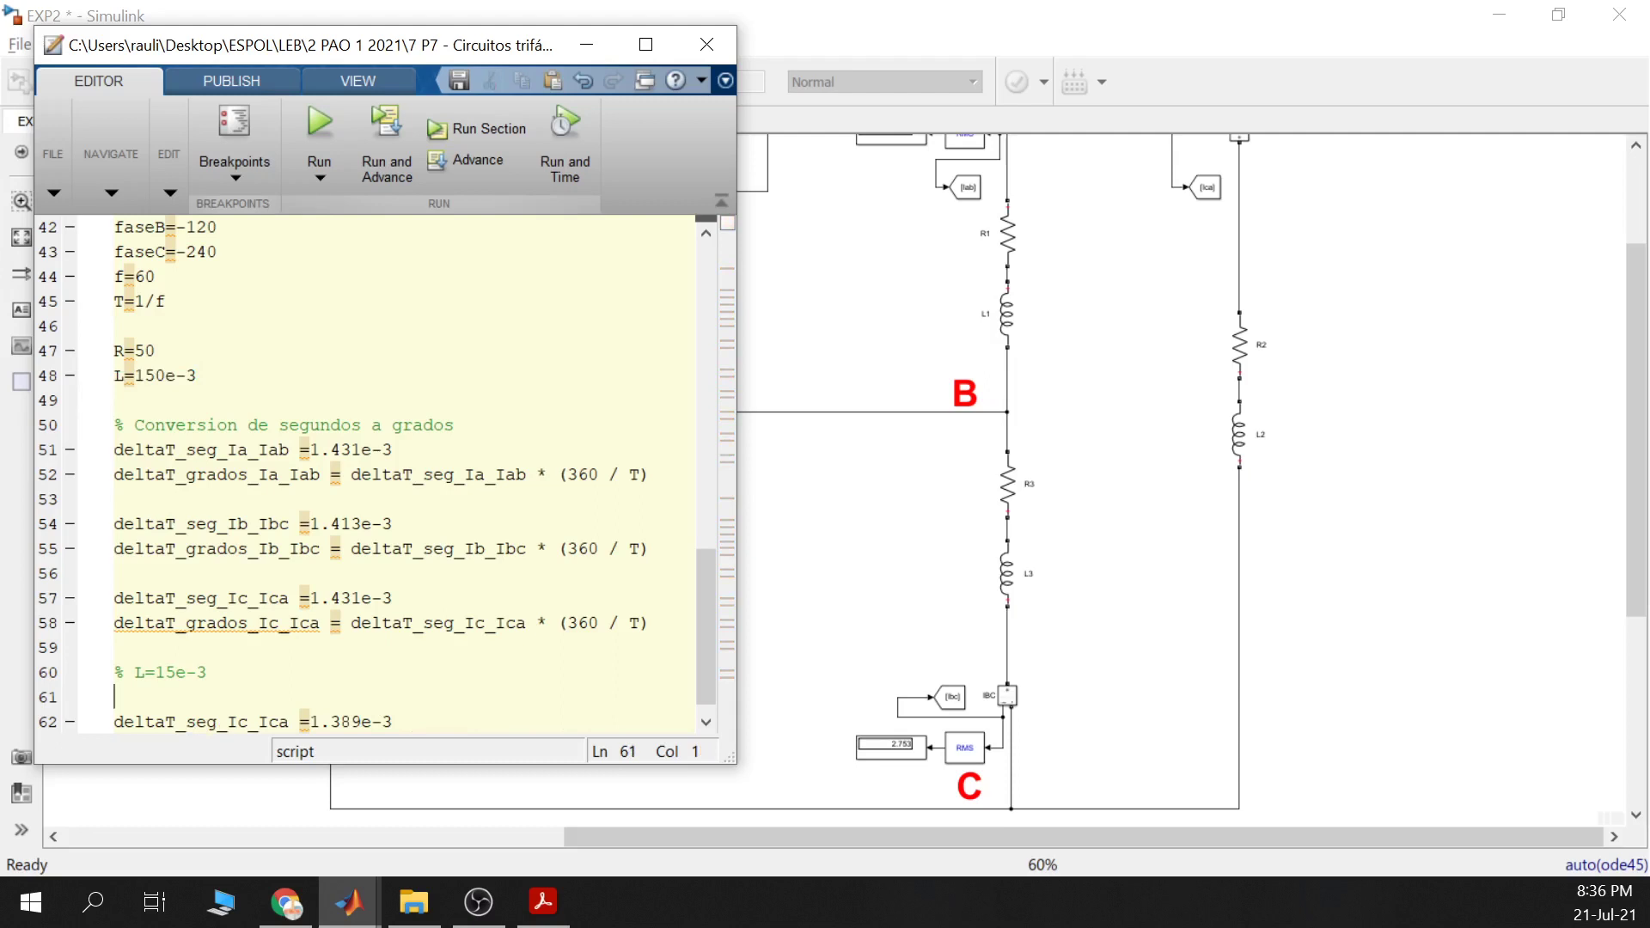
key("ctrl+v")
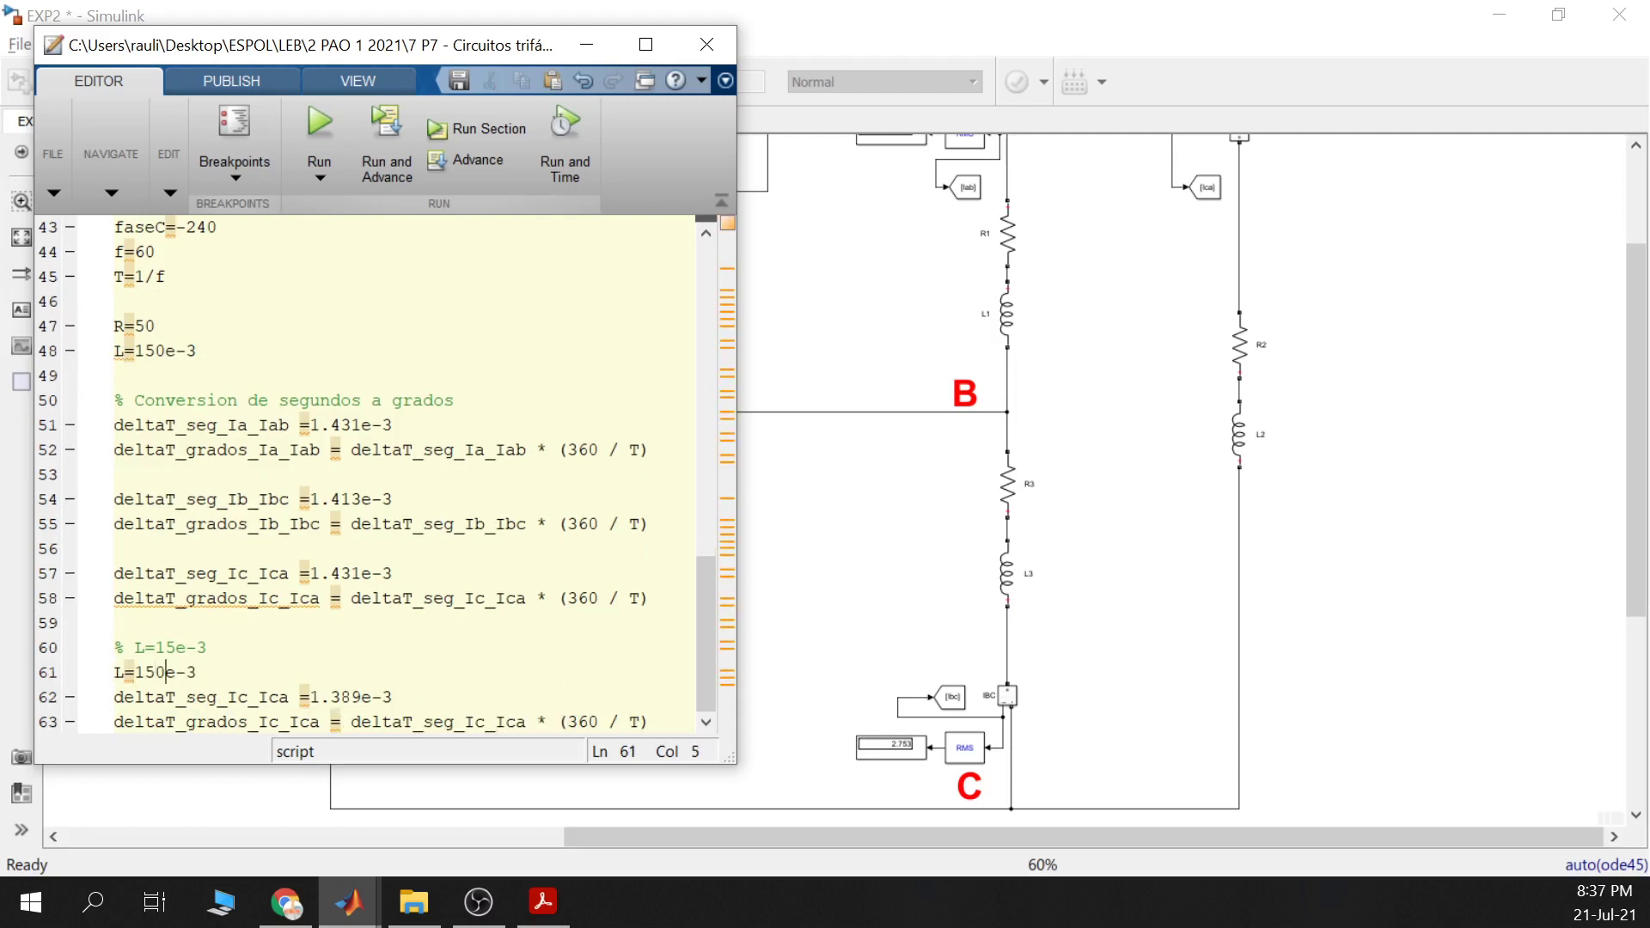
key("BackSpace")
key("shift+Left")
key("shift+Left")
key("shift+Left")
key("shift+Left")
key("shift+Left")
key("shift+Left")
key("shift+Left")
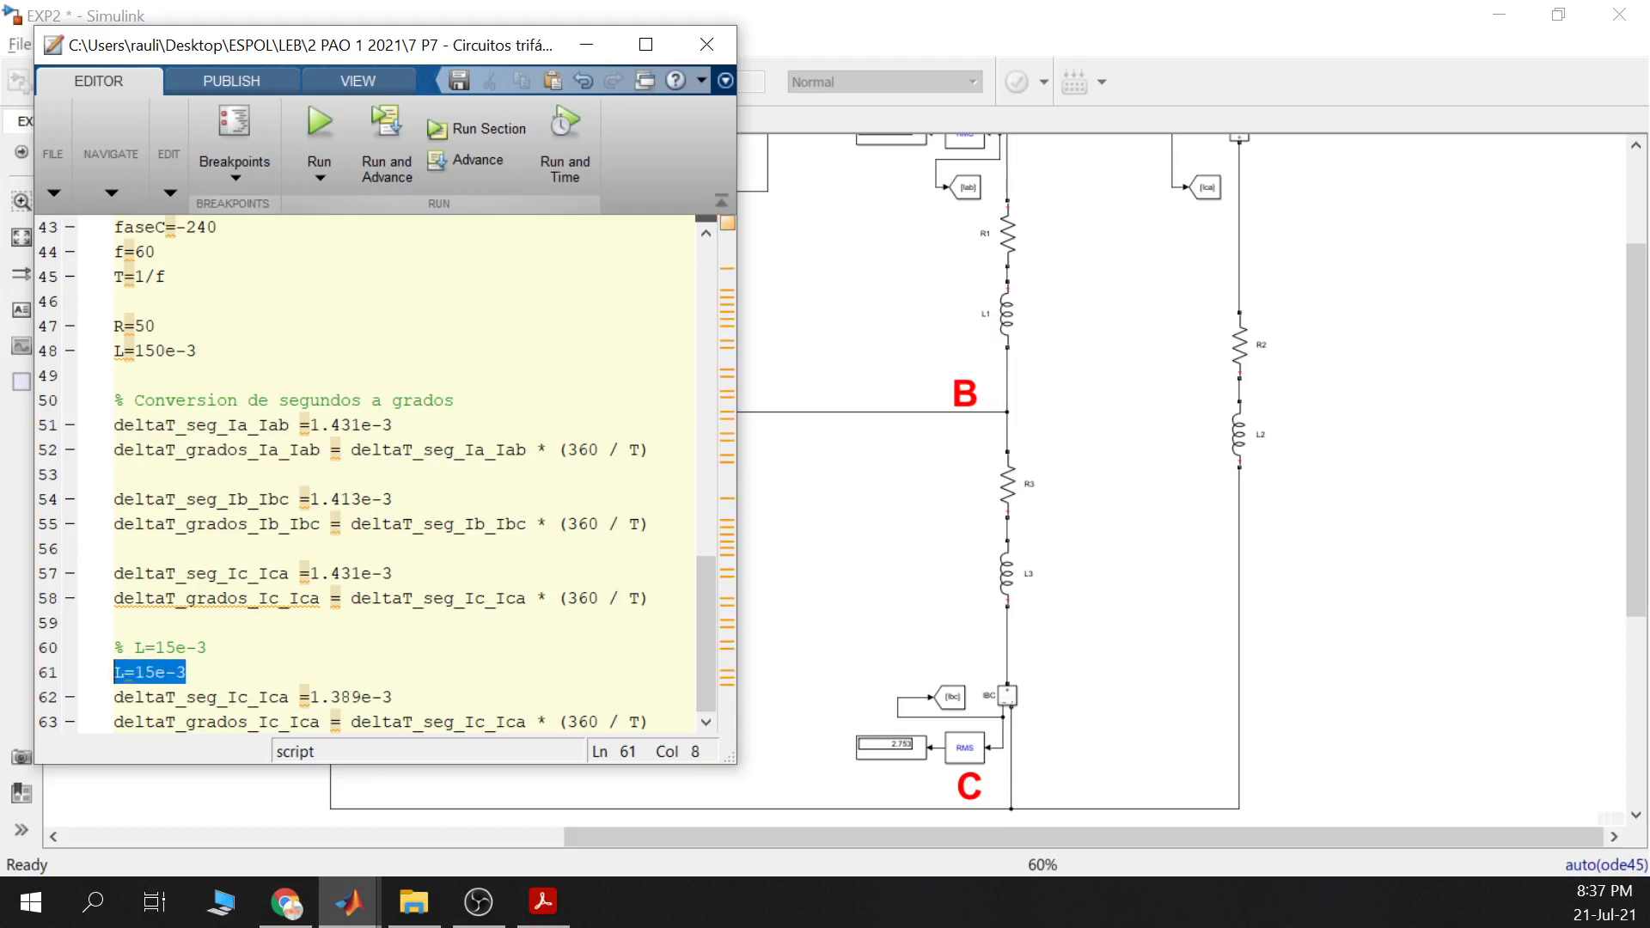
key("Right")
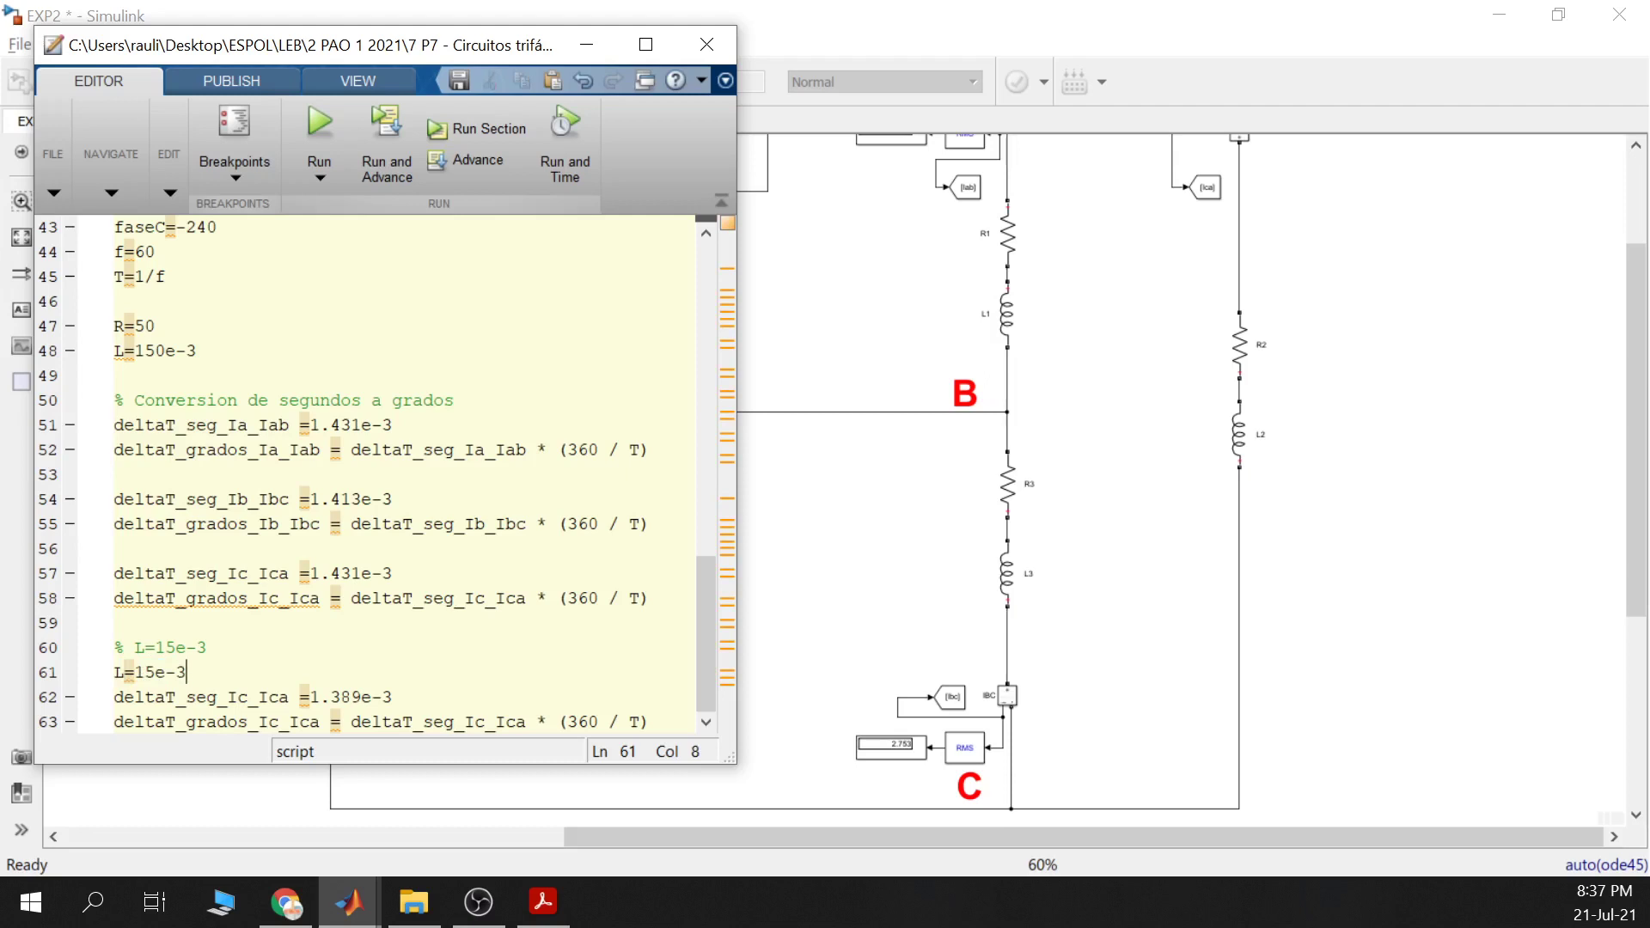
Copy the R definition to a new line directly below the "% L=15e-3" comment and change the copy to R=5
left_click_drag(155, 325, 101, 325)
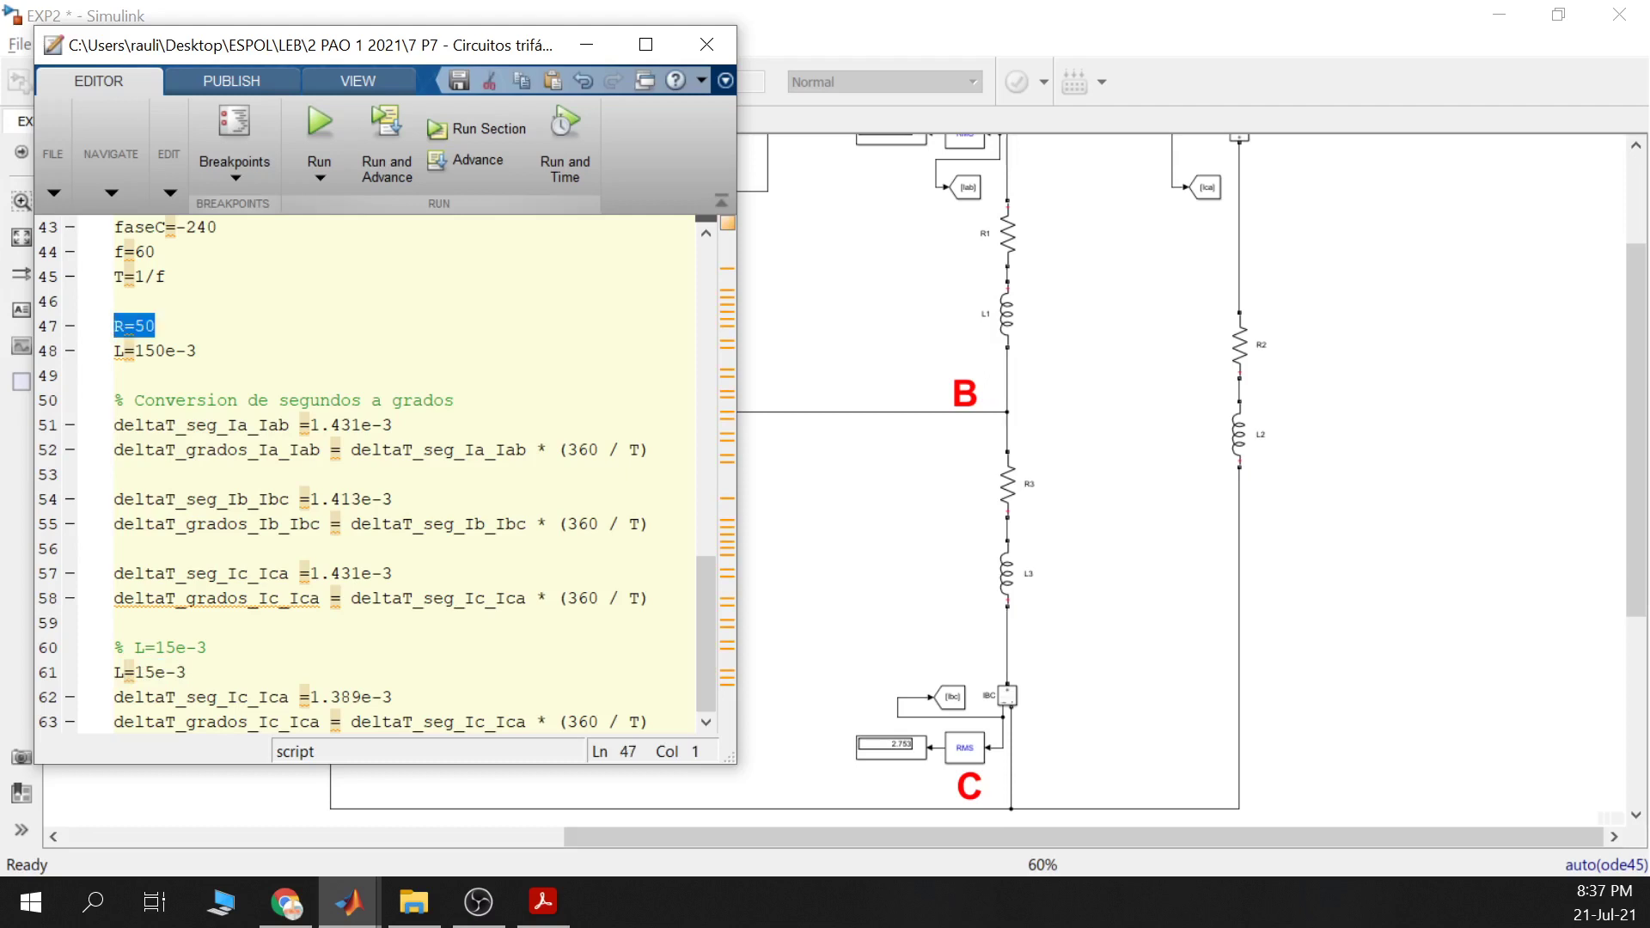
left_click(208, 647)
key("Return")
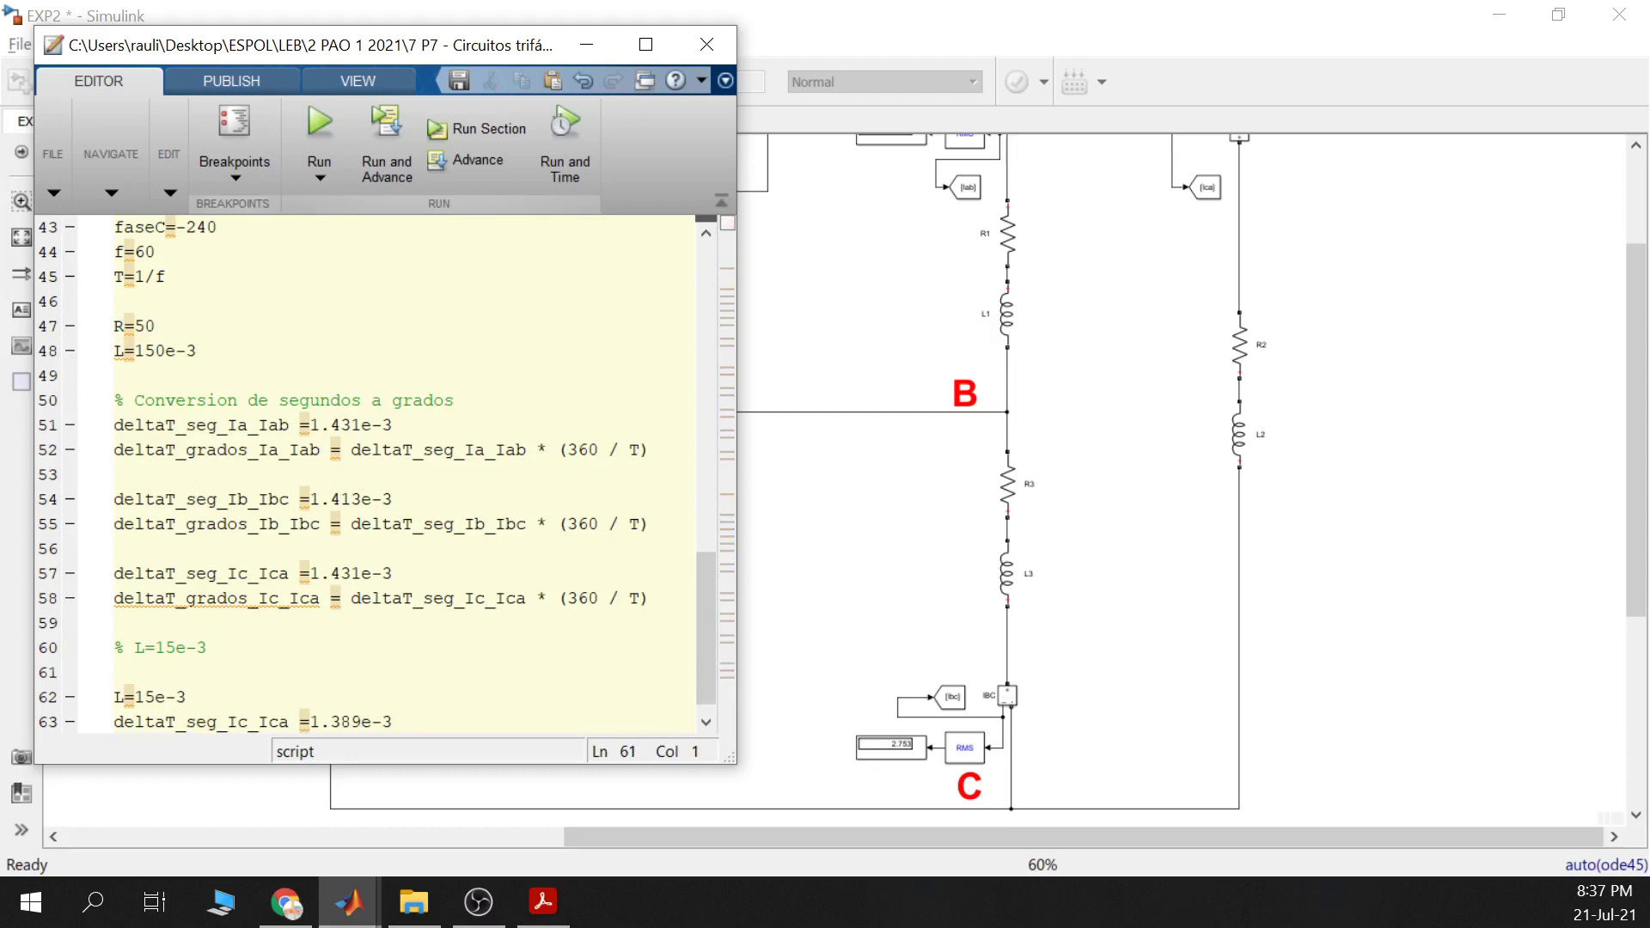
key("ctrl+v")
key("BackSpace")
left_click_drag(189, 696, 113, 696)
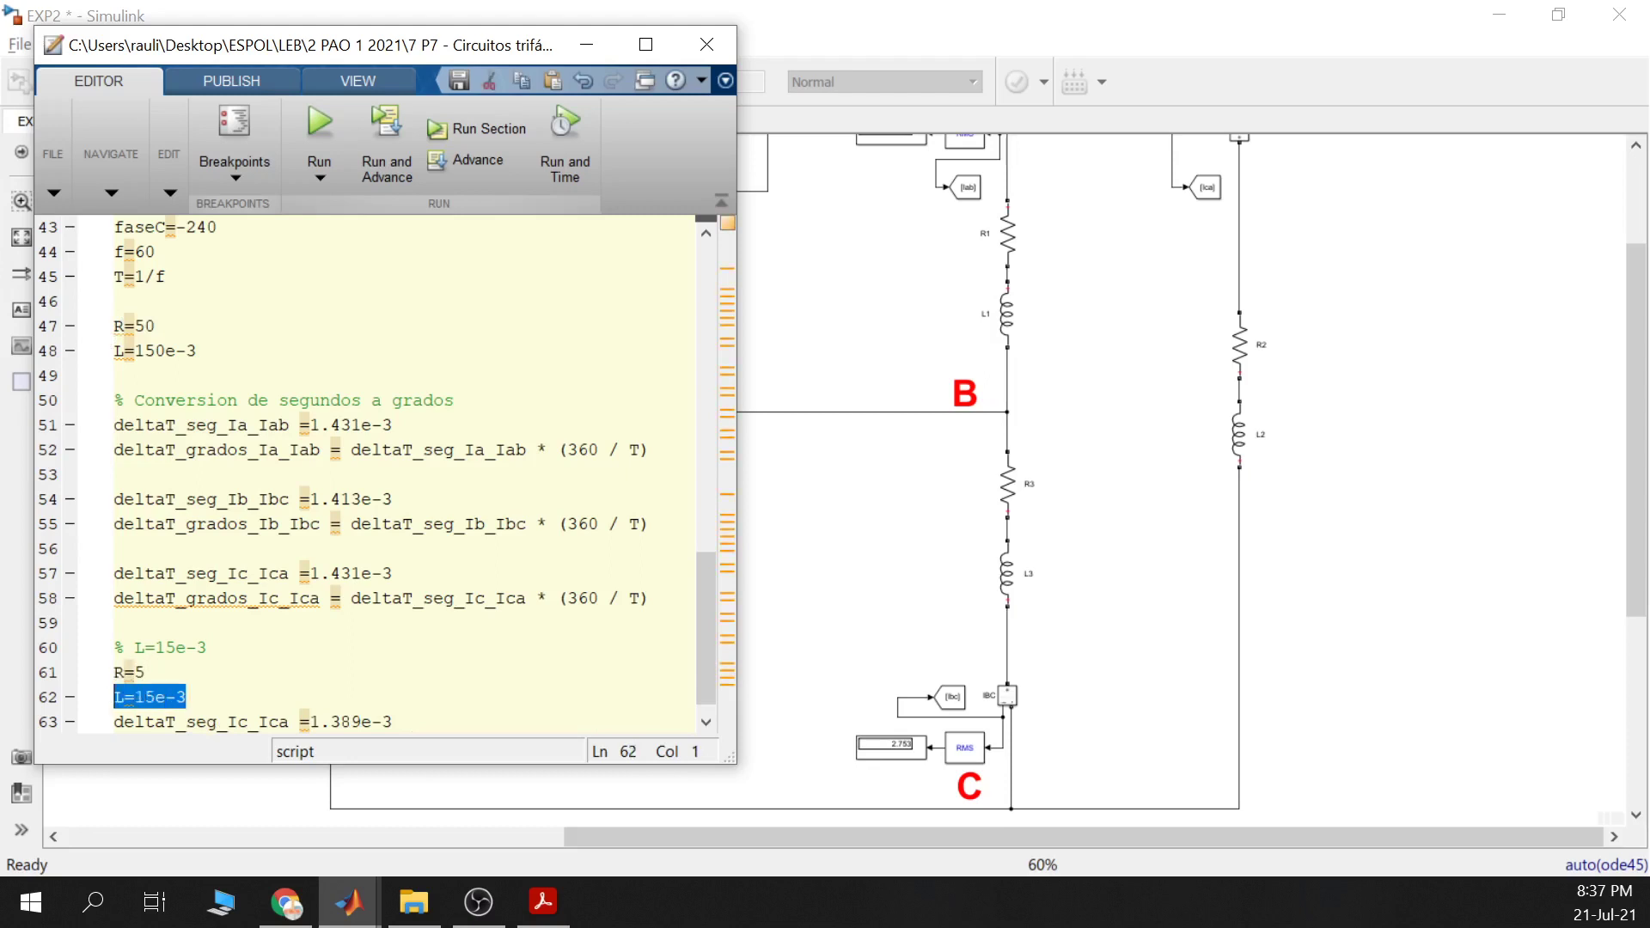
Change the new resistance line above L=15e-3 to R=10
left_click(207, 647)
scroll(378, 473, "down", 1)
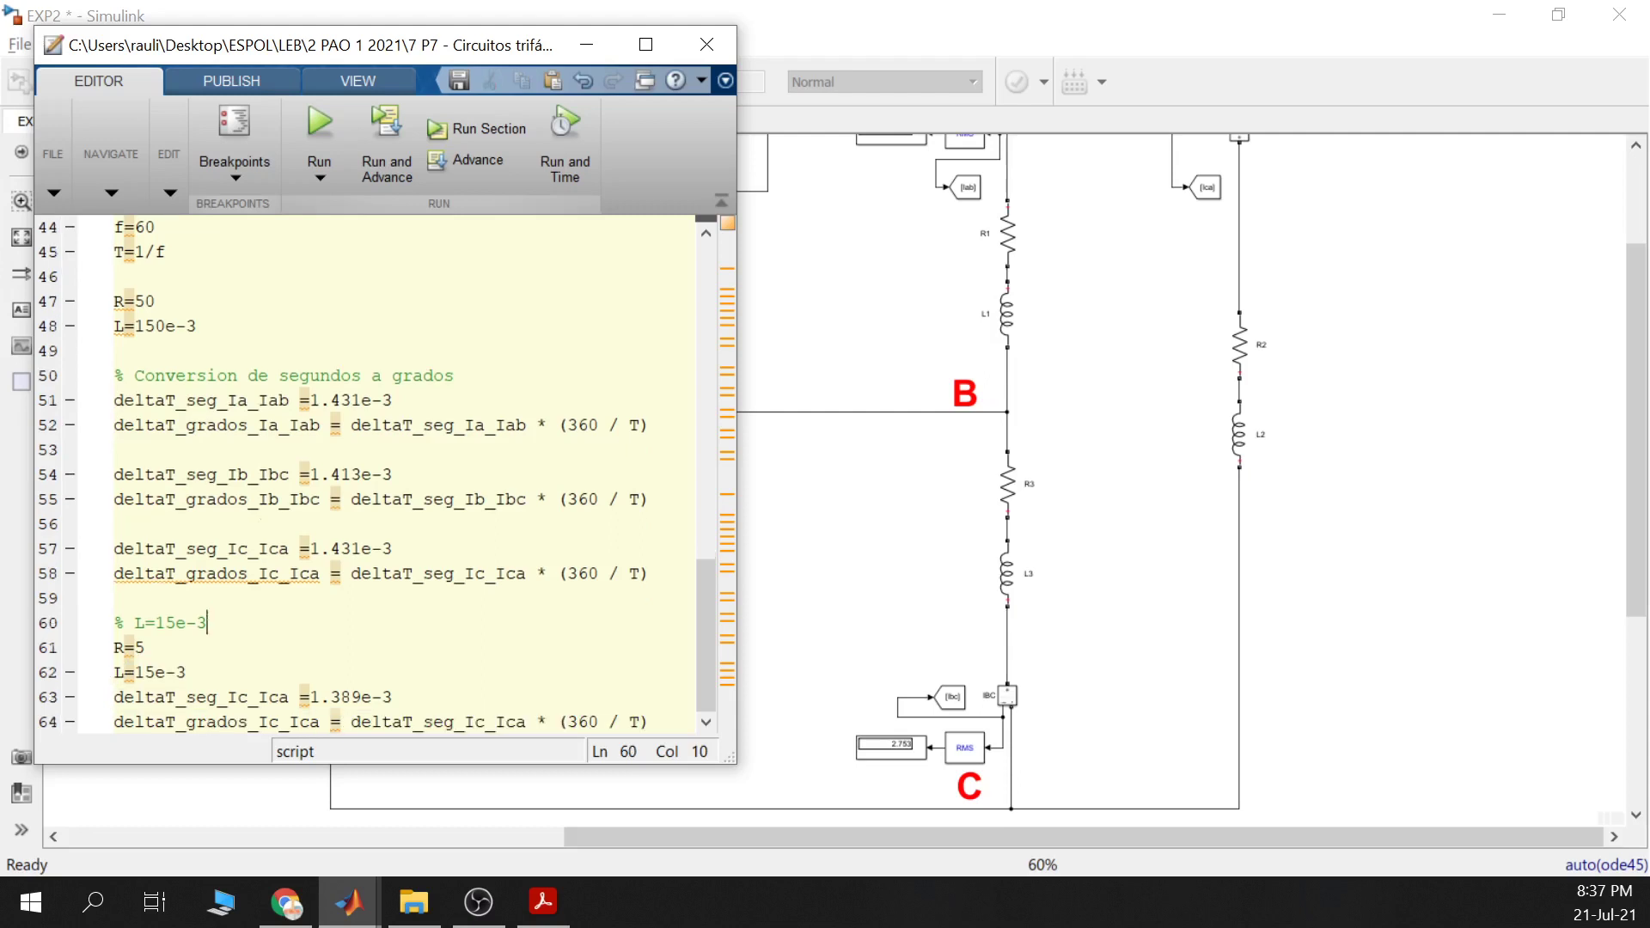
key("Down")
key("BackSpace")
type("10")
left_click(647, 722)
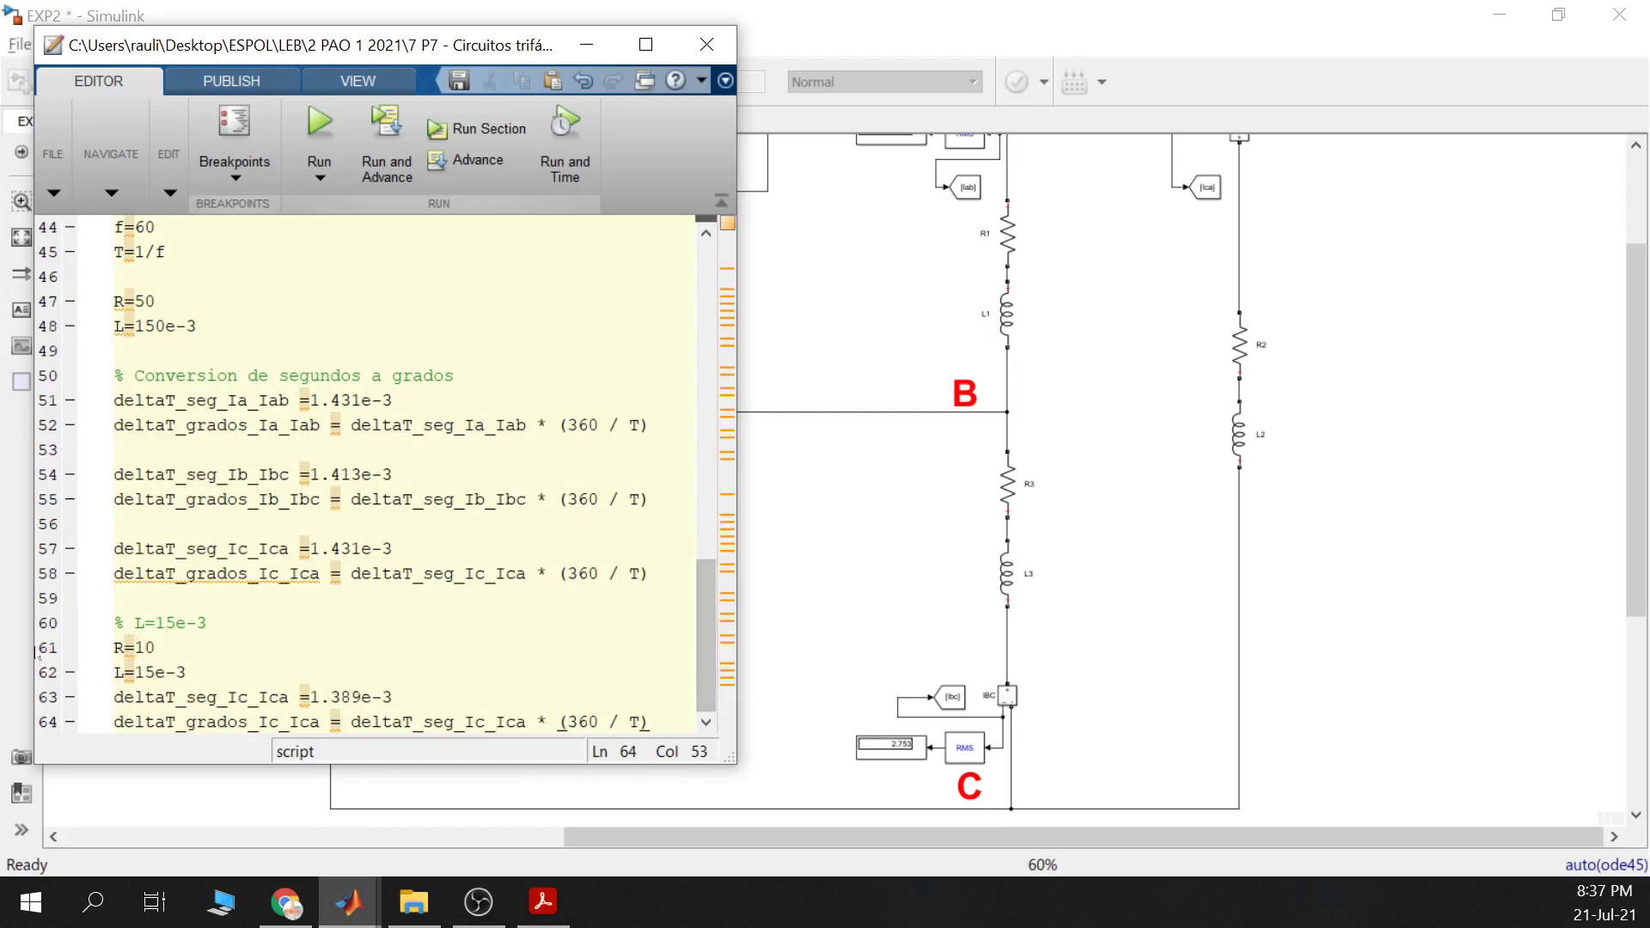
Evaluate the R=10 and L=15e-3 lines of the script to load the new load values
left_click_drag(185, 672, 114, 649)
right_click(121, 655)
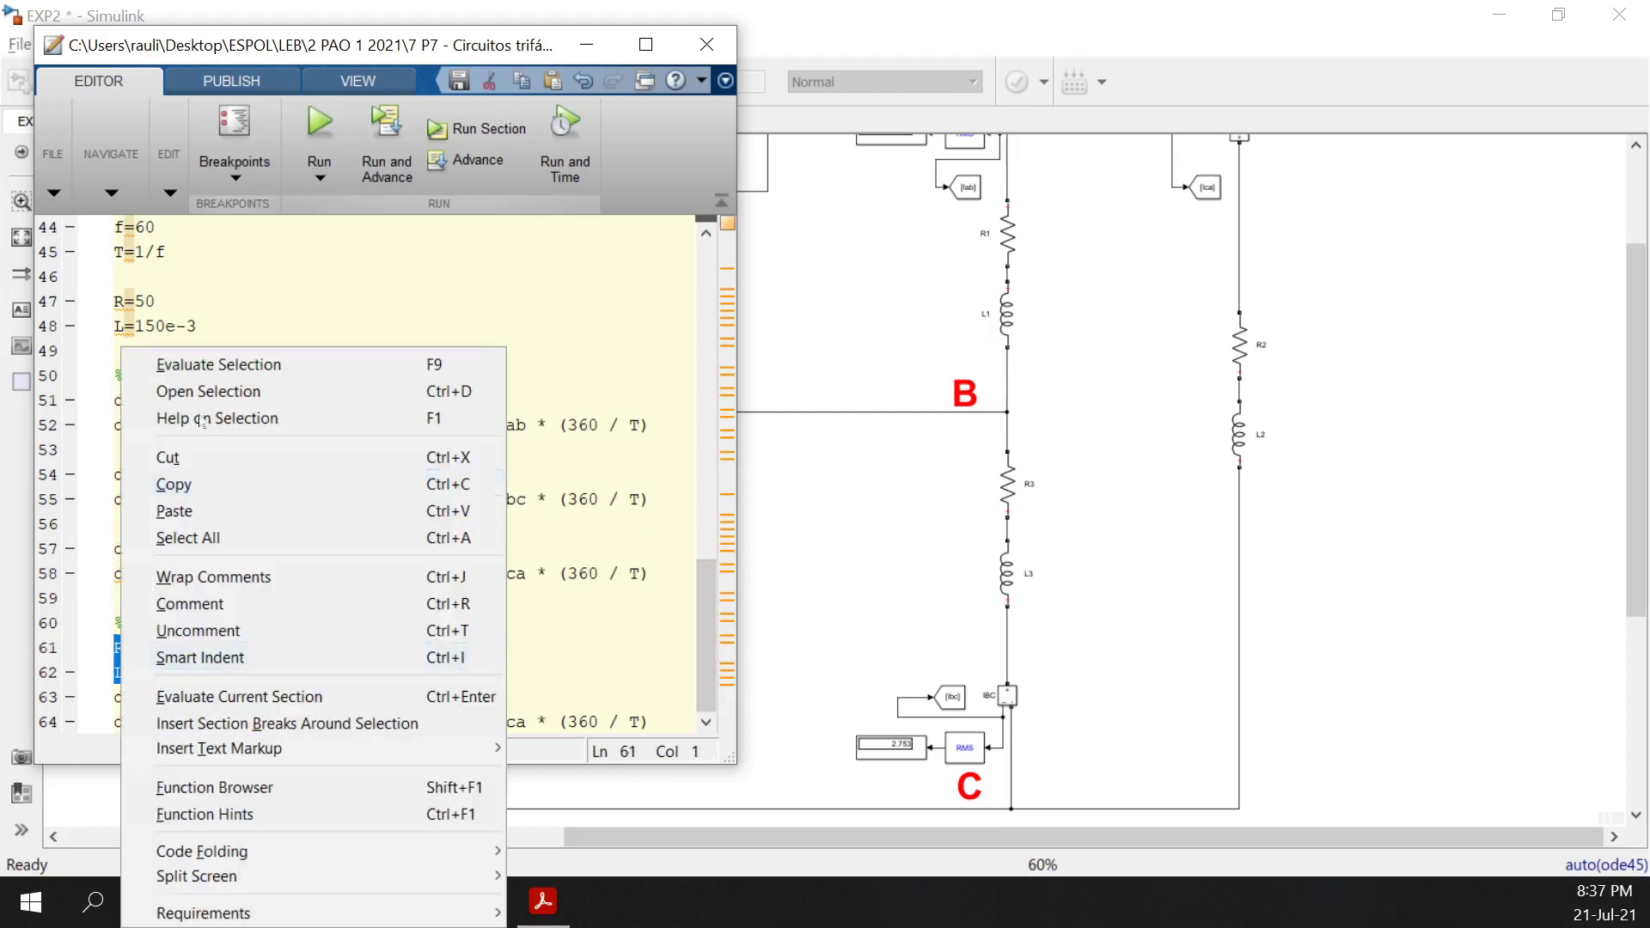
left_click(218, 366)
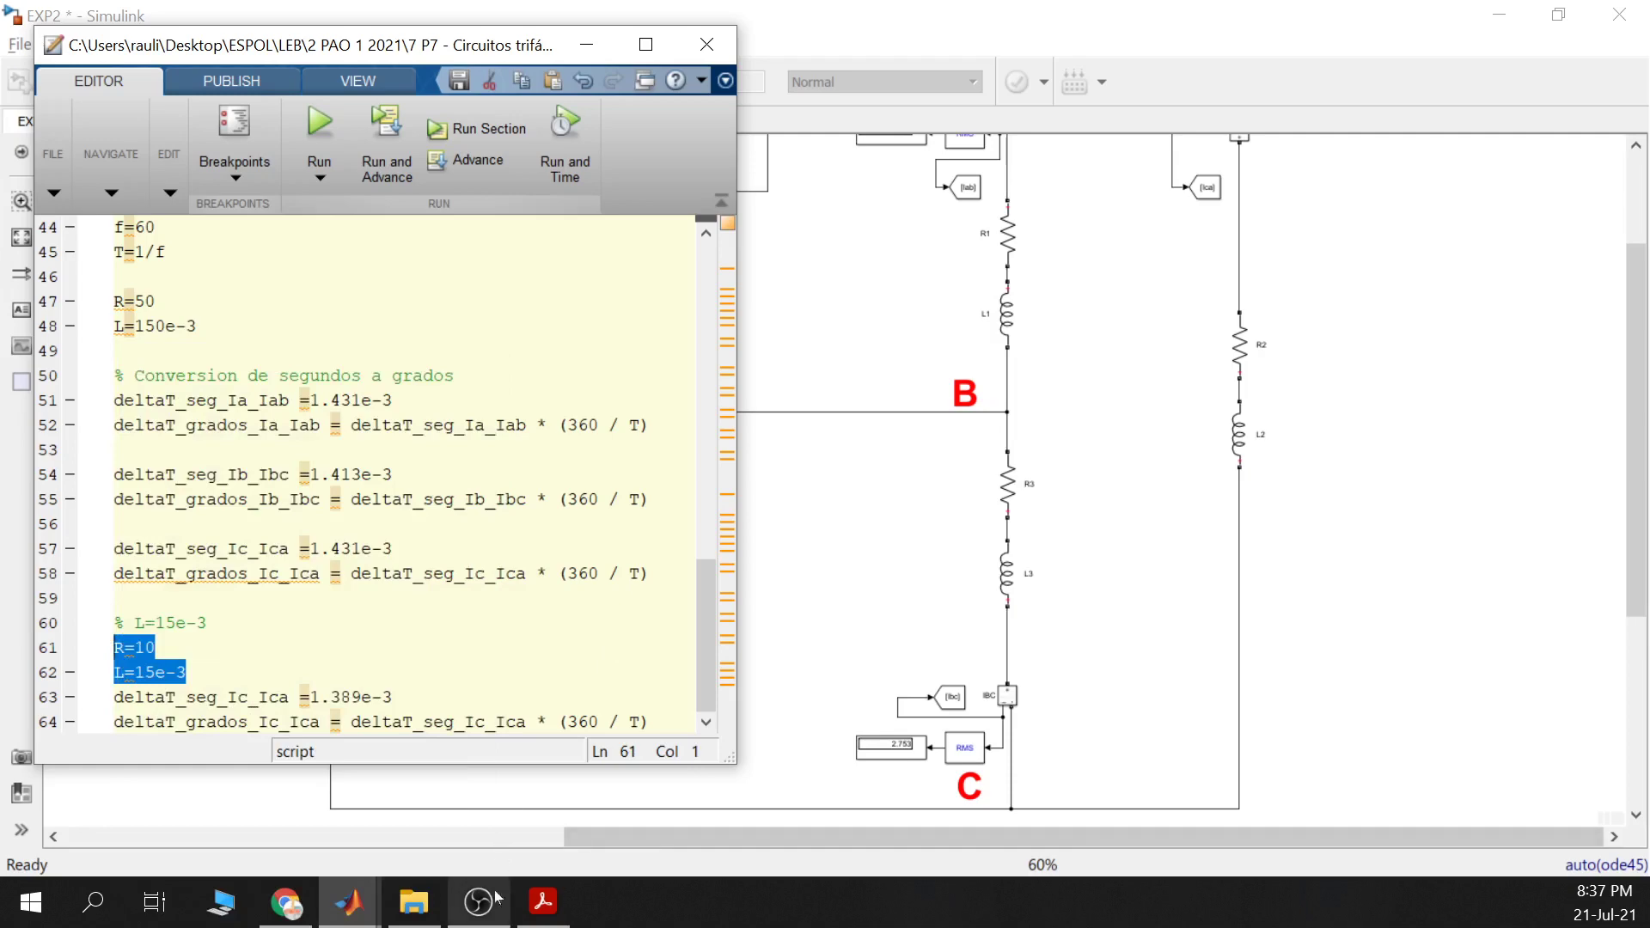
Bring up the maximized MATLAB main window and check the R and L values in the Workspace
left_click(353, 878)
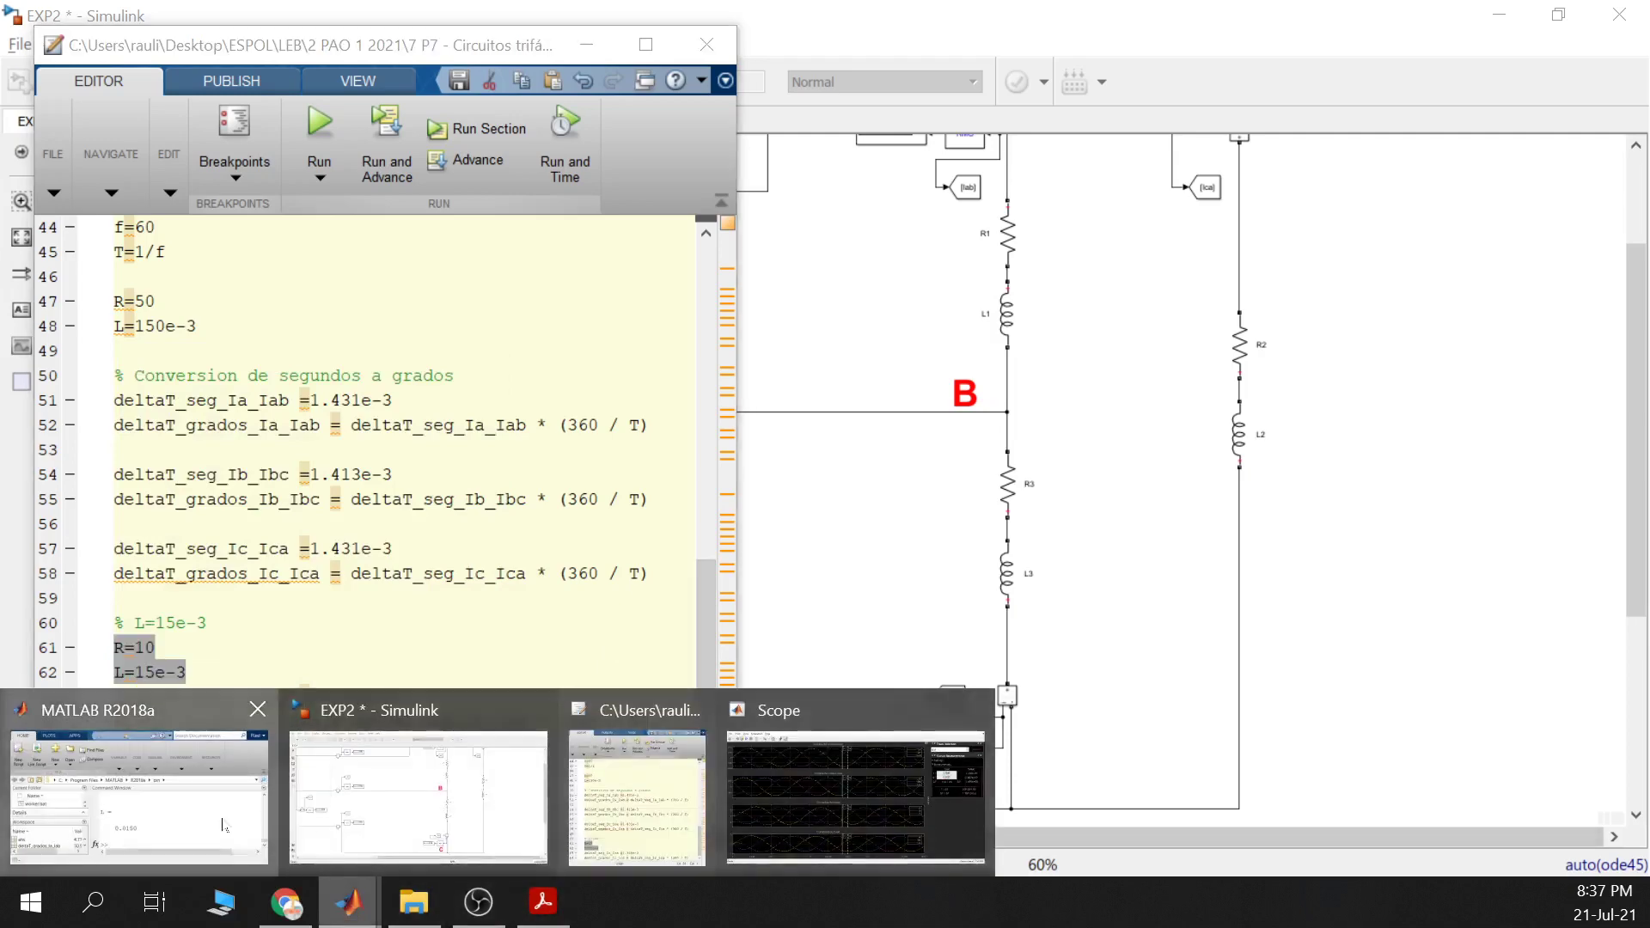
left_click(138, 795)
key("super+Up")
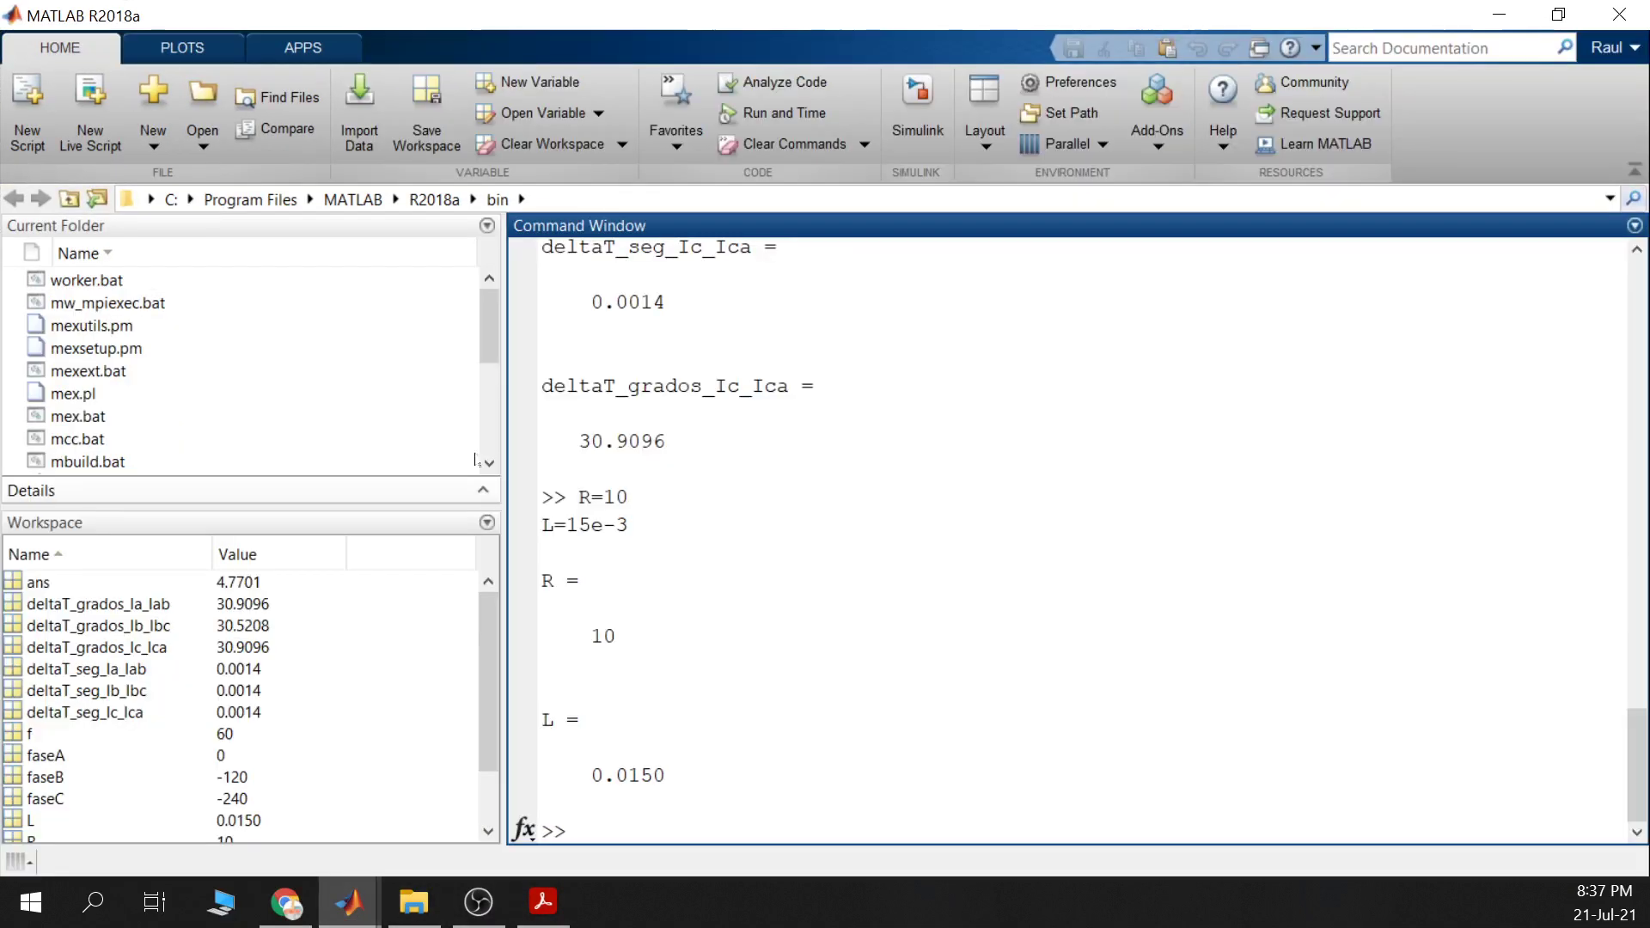
left_click(47, 822)
left_click(258, 821)
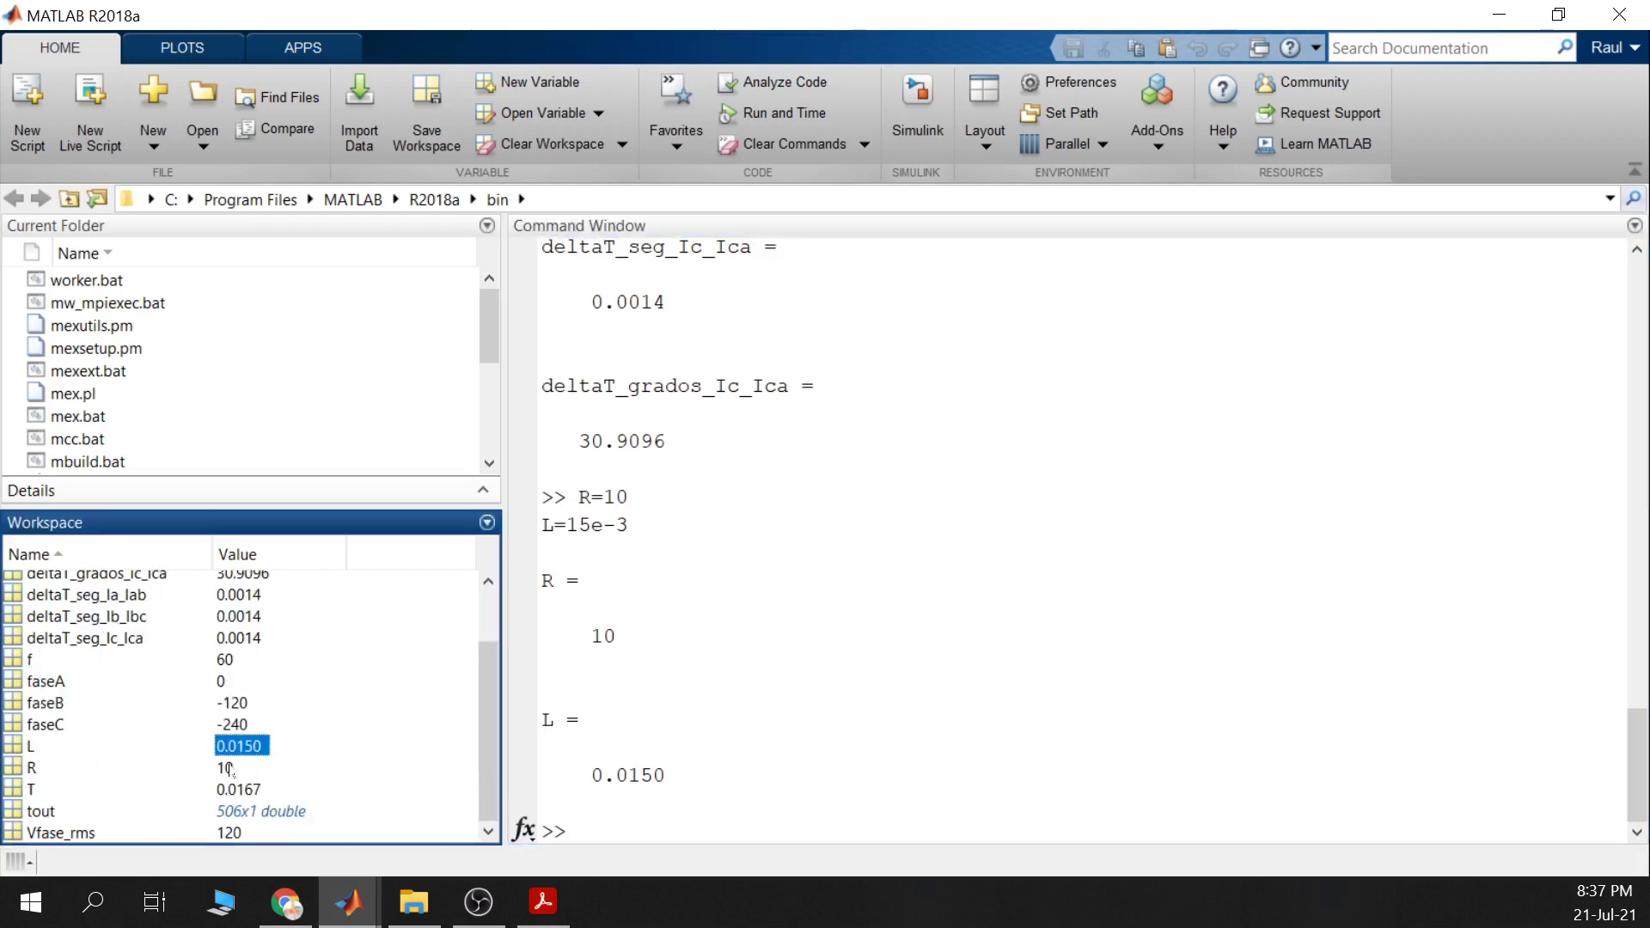
Return to the EXP2 model and rerun the simulation with R=10 and L=15e-3
left_click(231, 769)
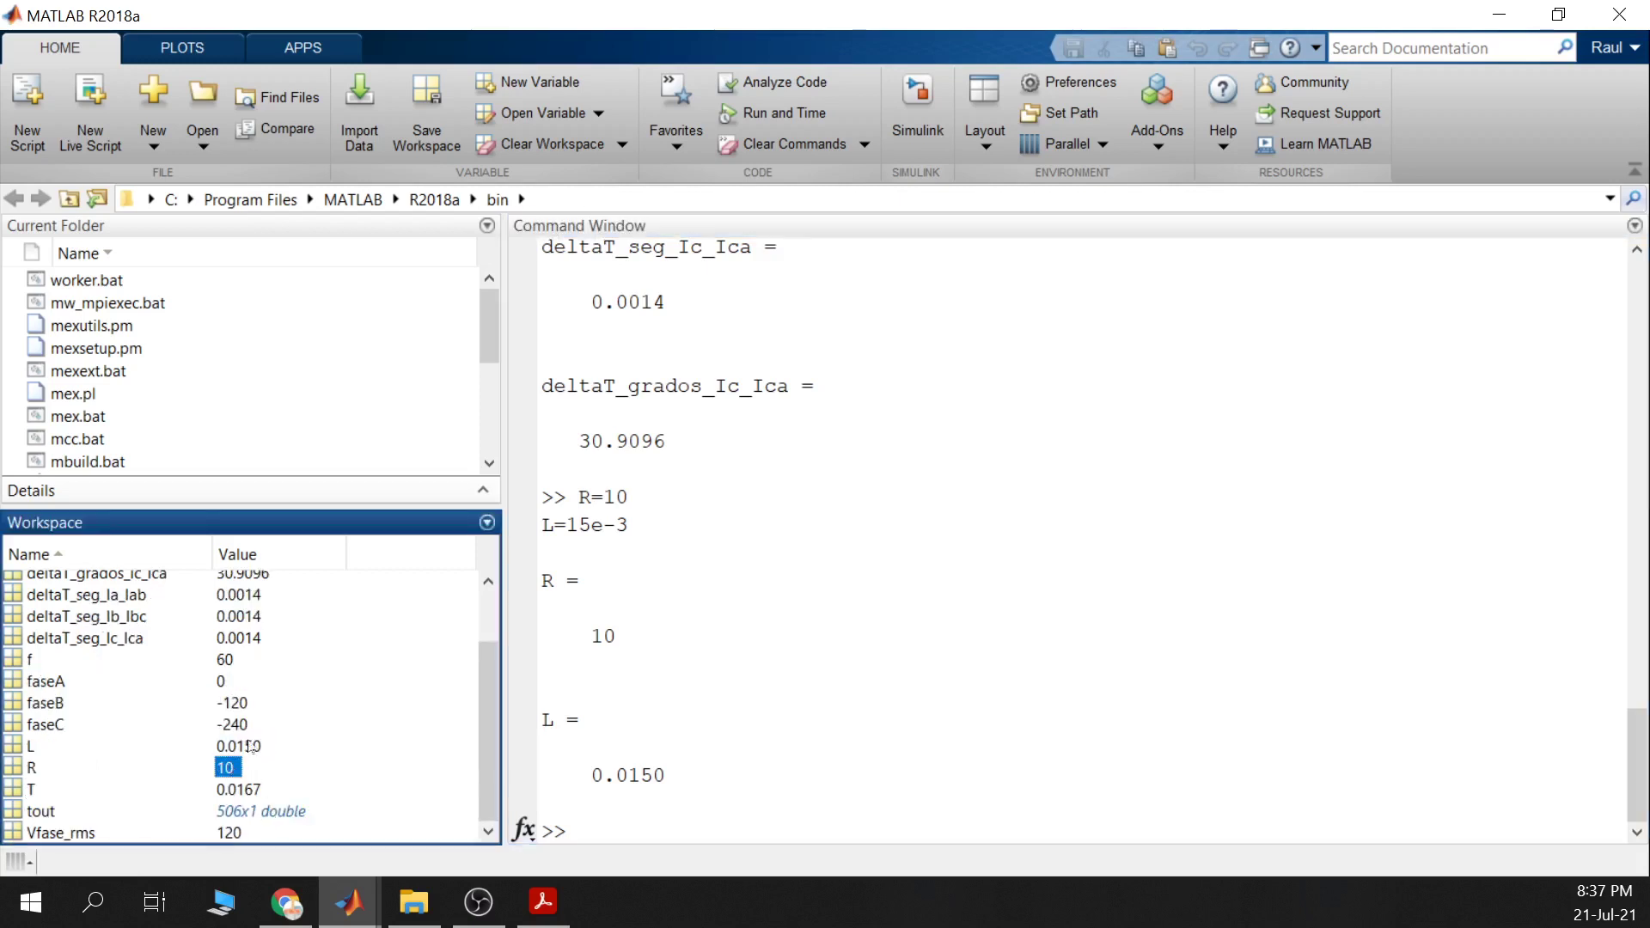
left_click(1500, 14)
left_click(1133, 320)
left_click(516, 83)
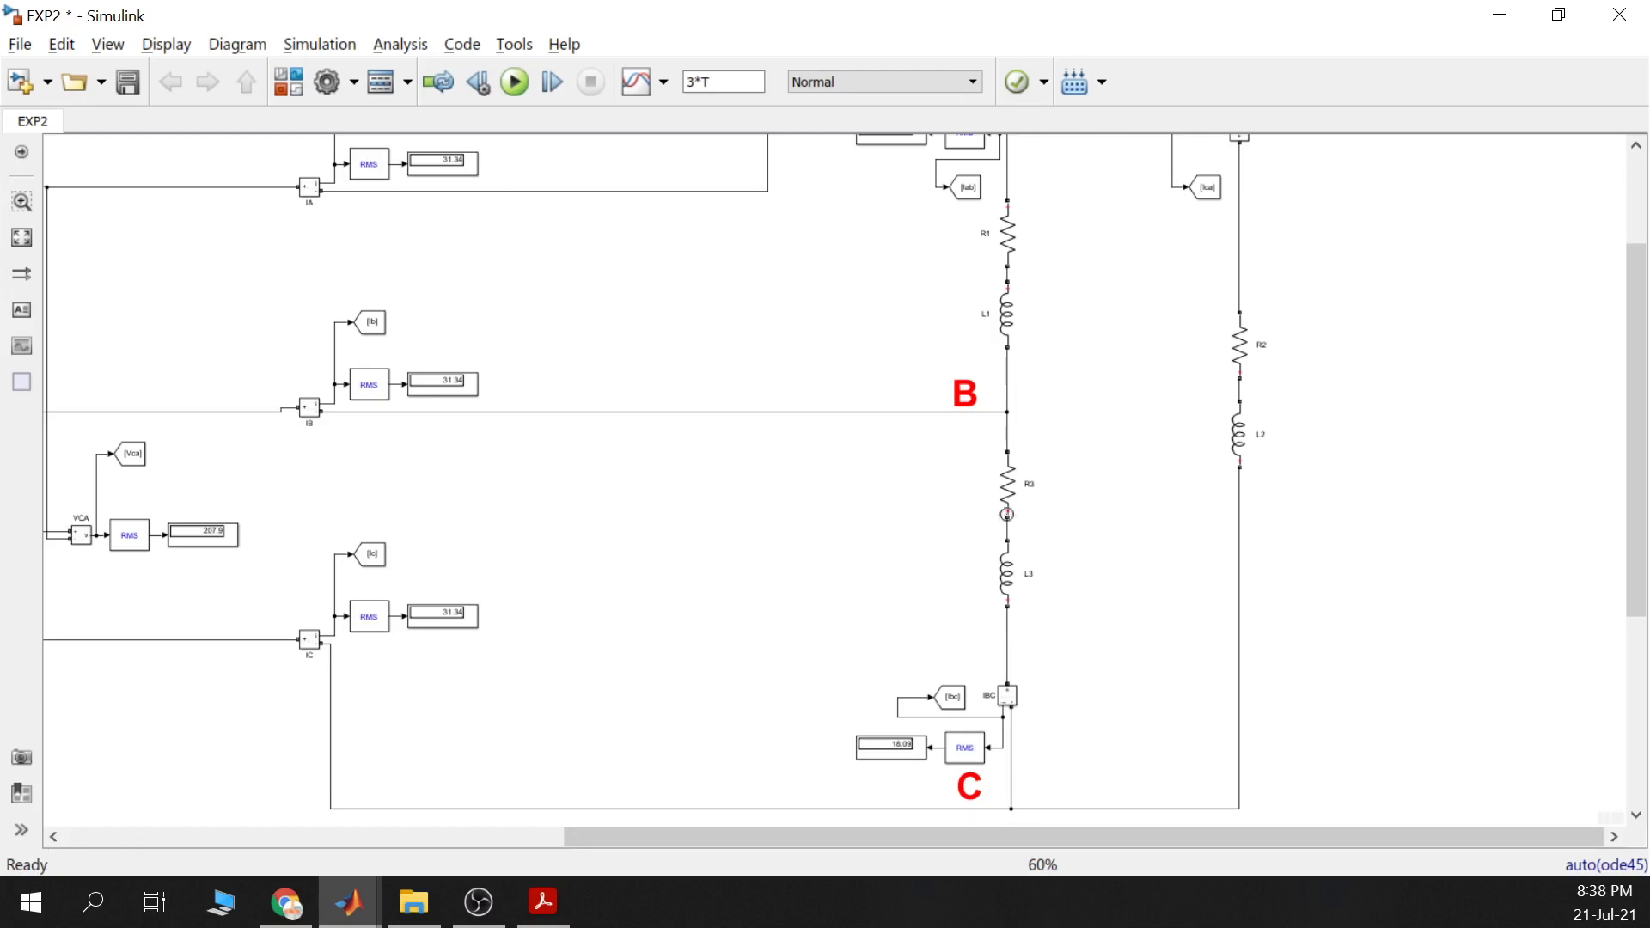
Open the model's Scope and place cursor 1 on the ICA zero crossing at about 0.028 s
scroll(1007, 514, "down", 2)
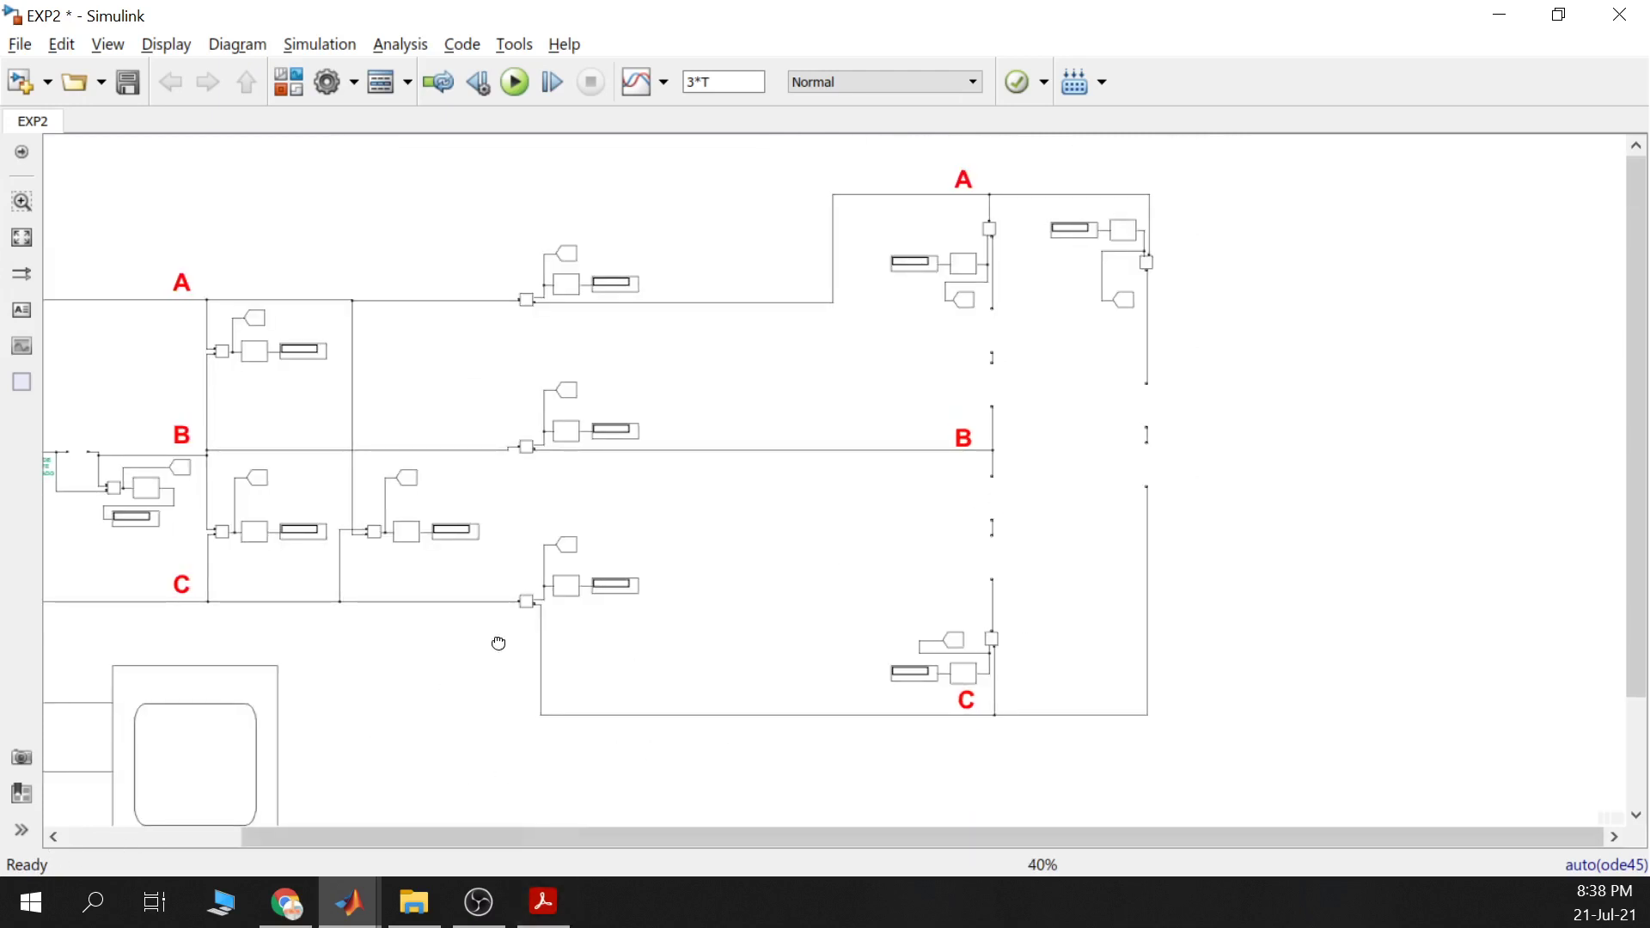
left_click_drag(498, 643, 869, 316)
left_click(615, 453)
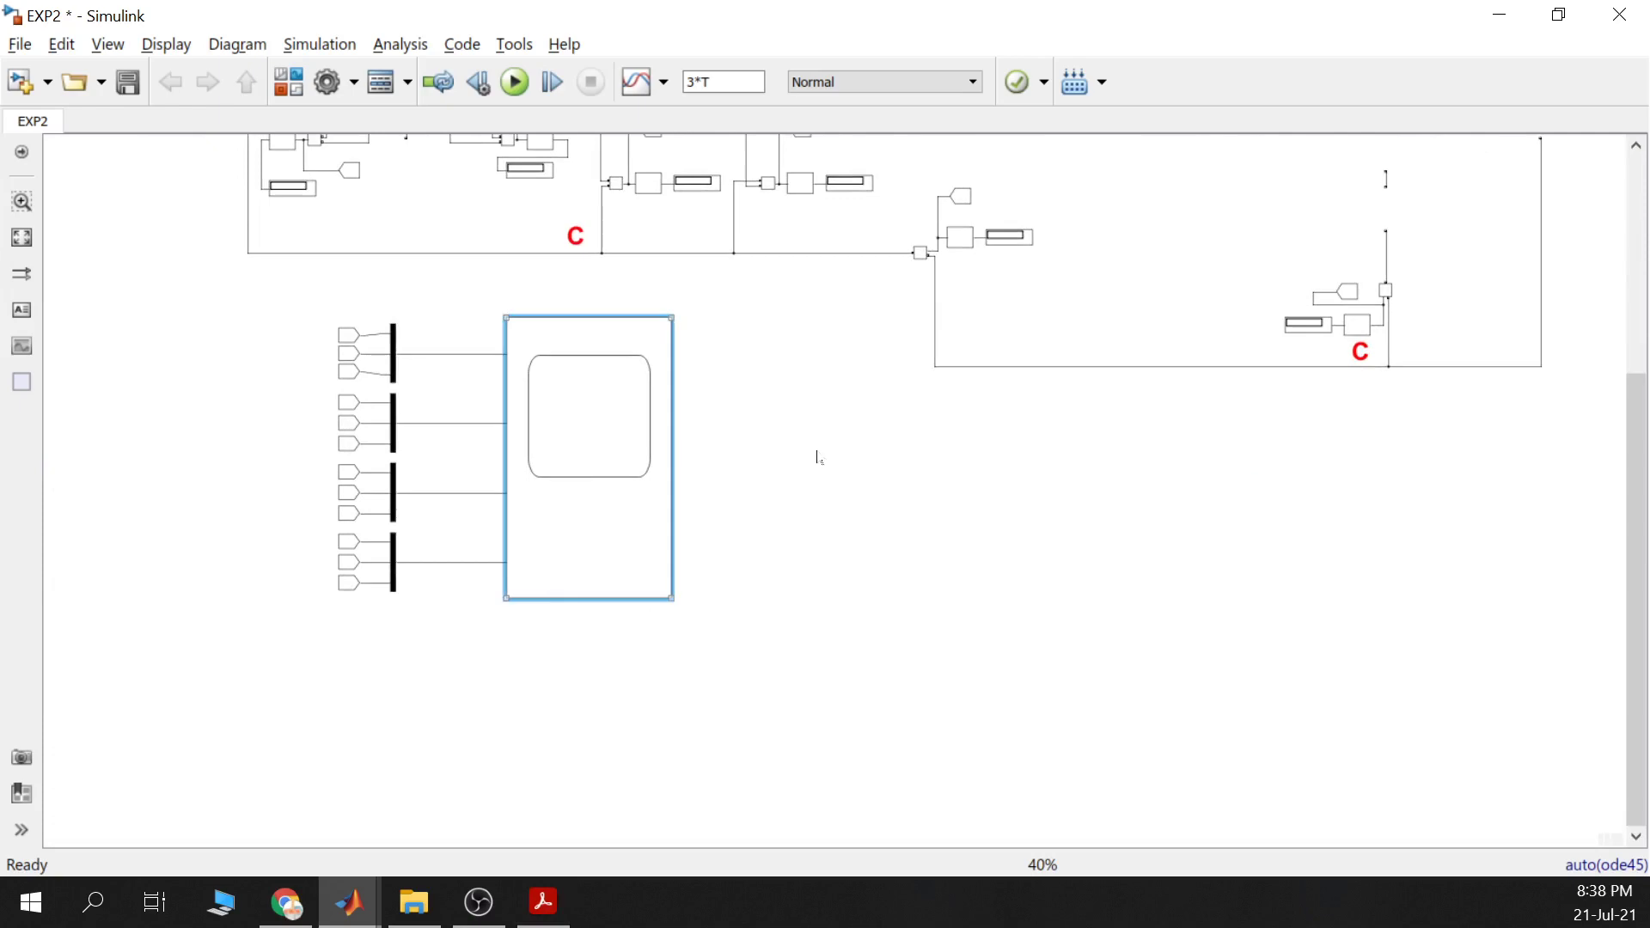
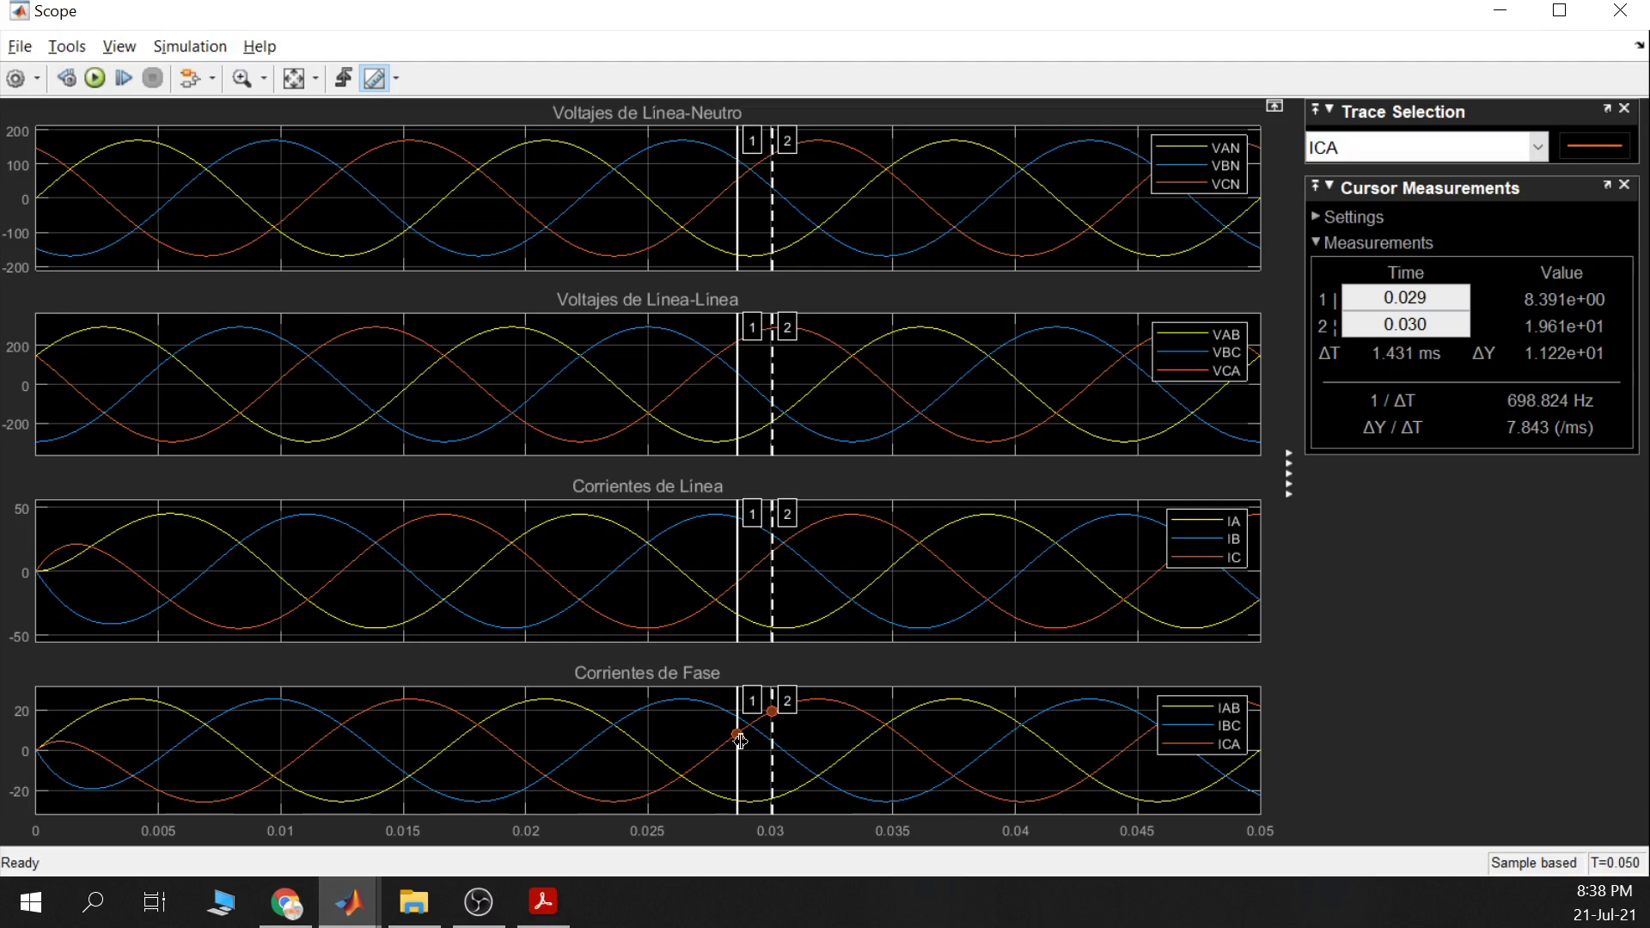
left_click_drag(740, 741, 718, 758)
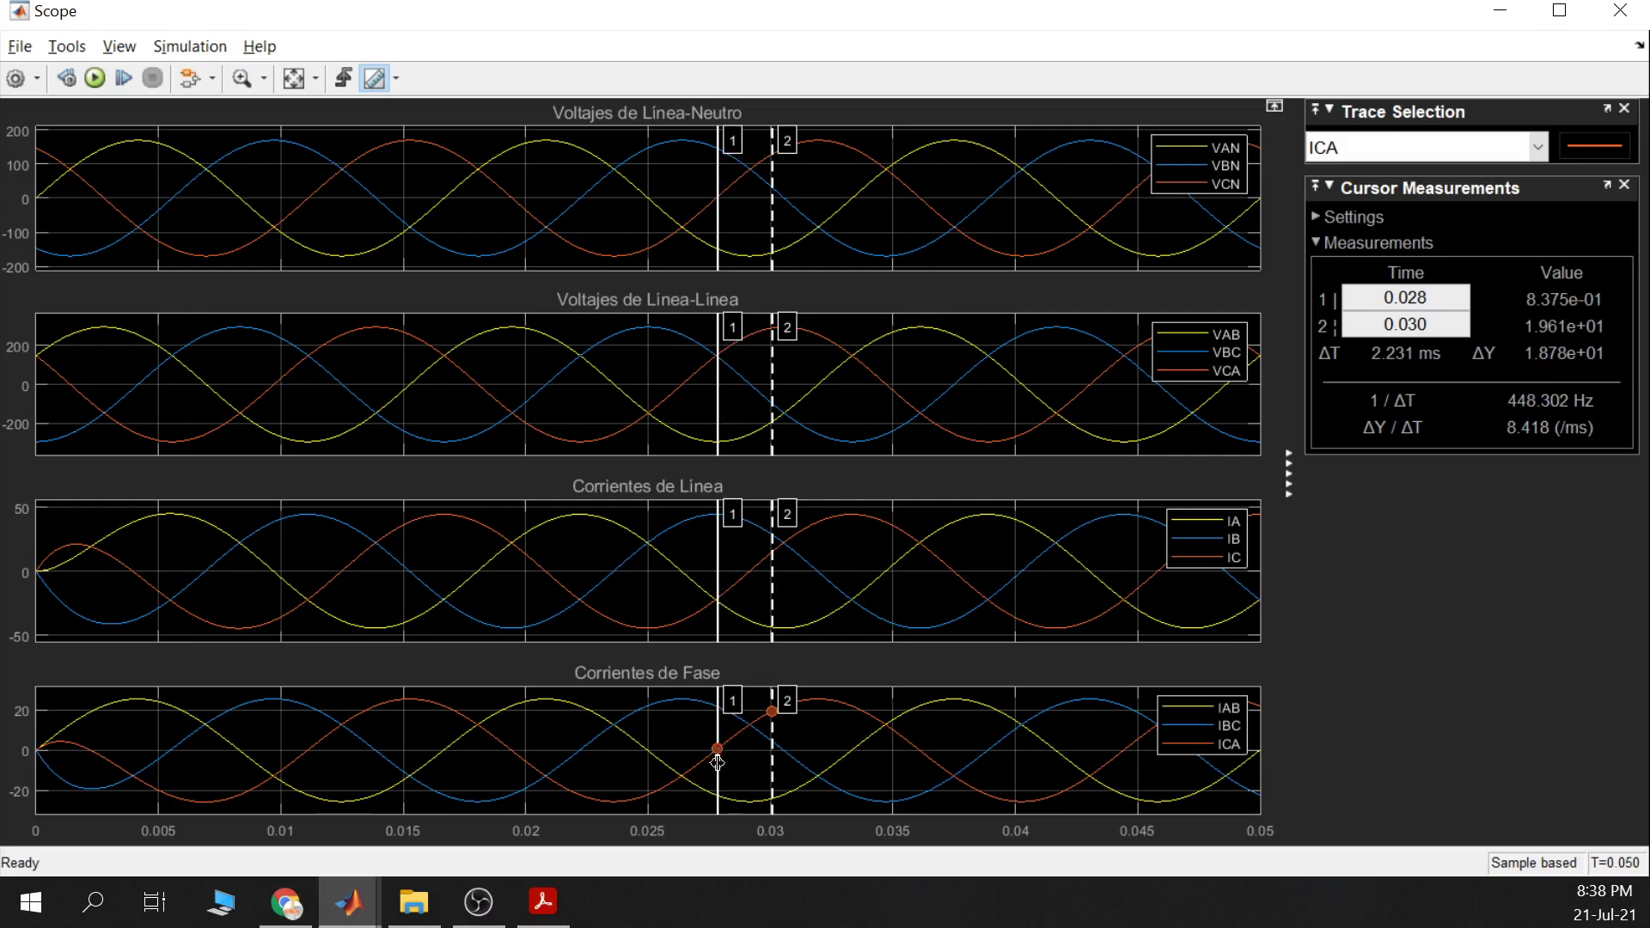
left_click_drag(717, 763, 715, 763)
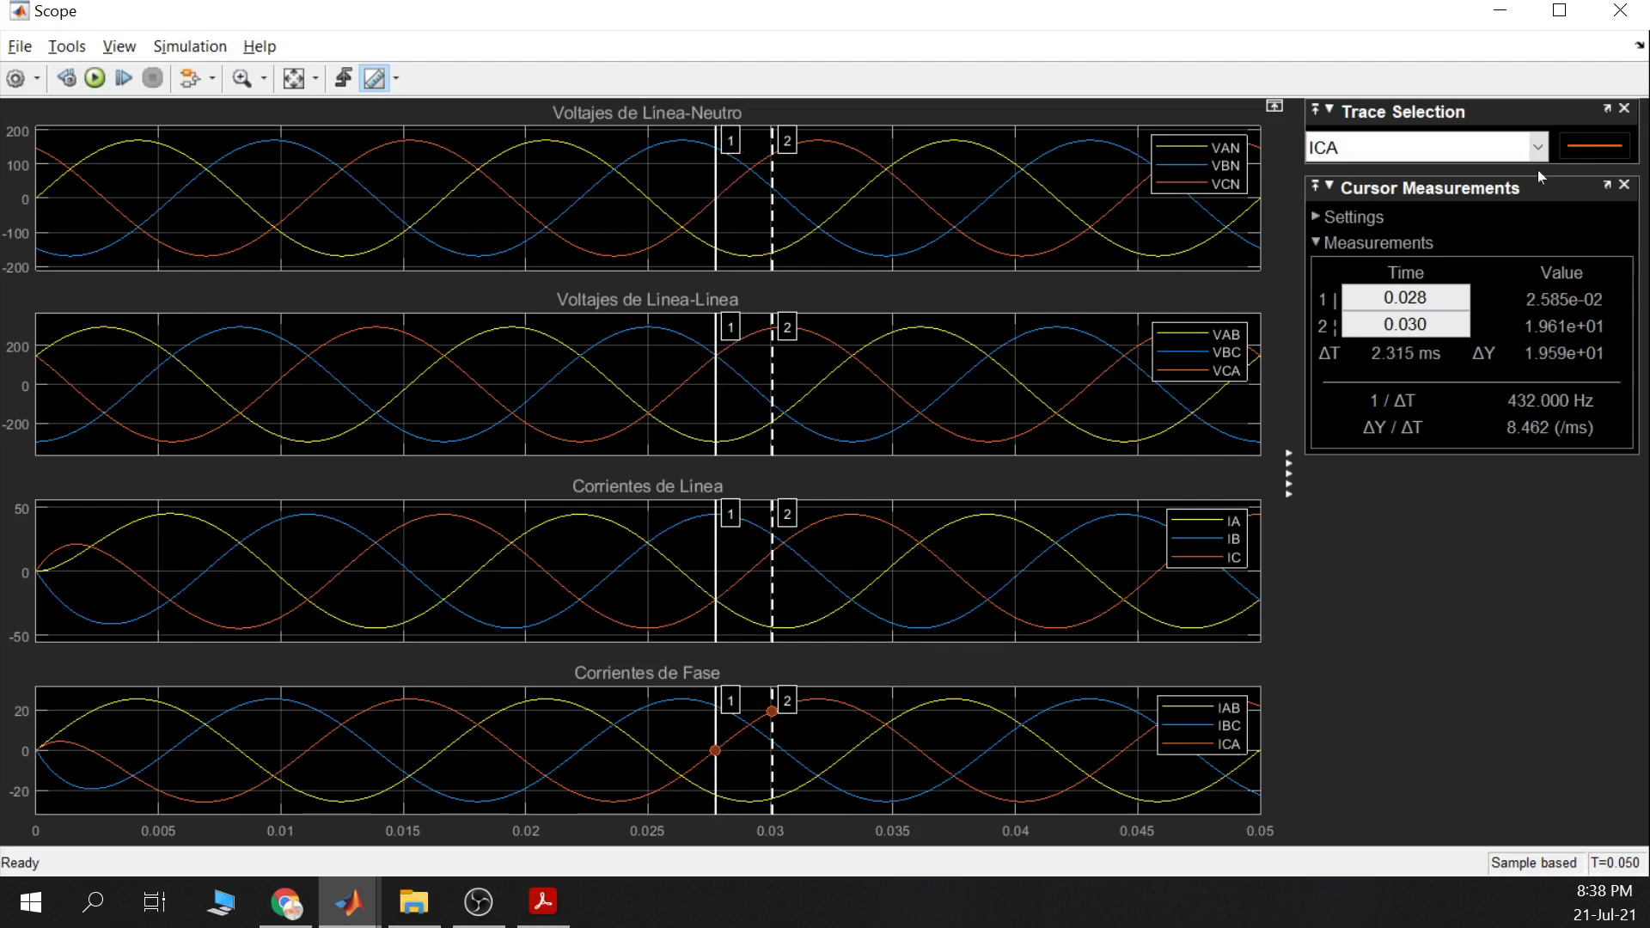
Select the IC trace for measurement and place cursor 2 near its zero crossing at about 0.029 s
left_click(1538, 146)
left_click(1376, 370)
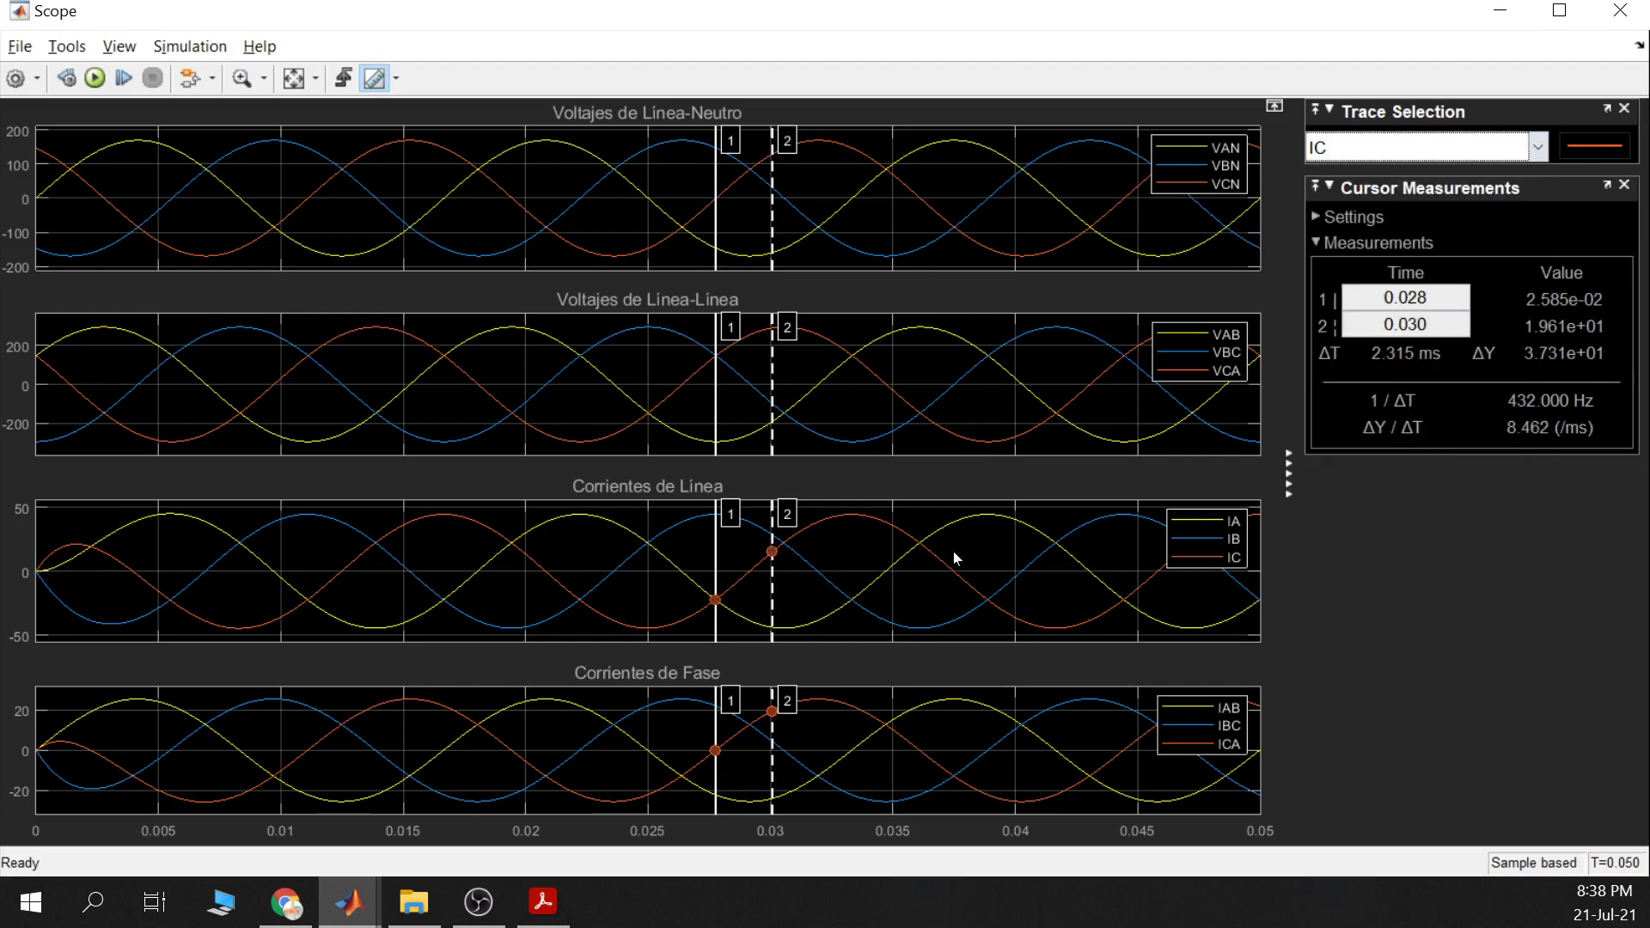
left_click_drag(774, 577, 752, 591)
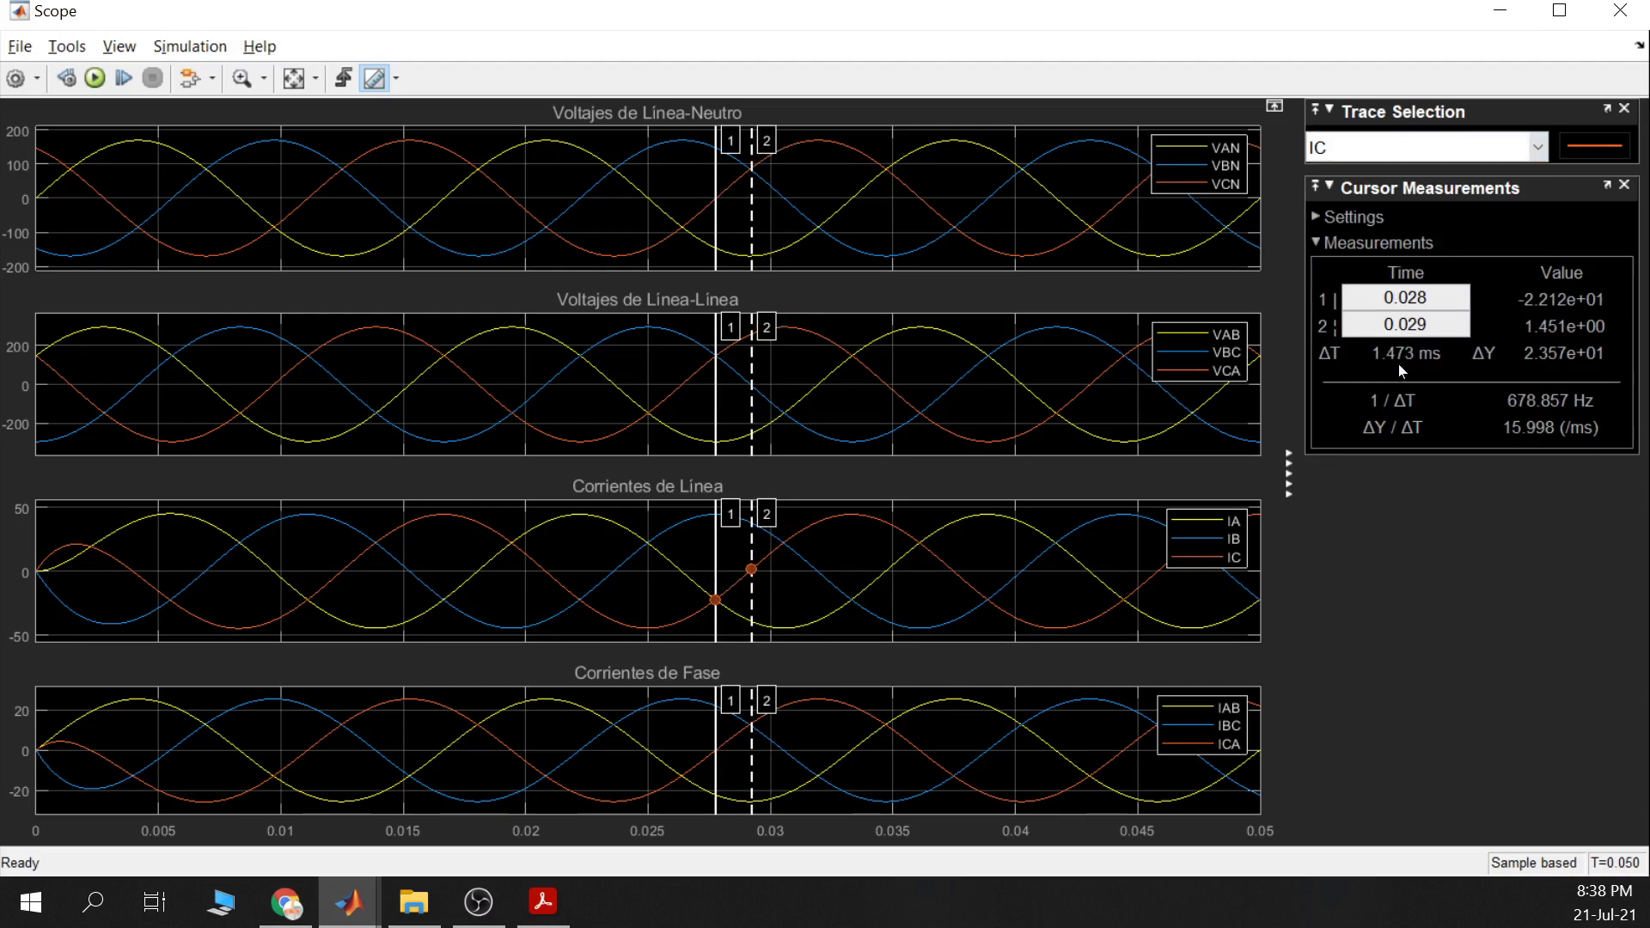
left_click(1501, 12)
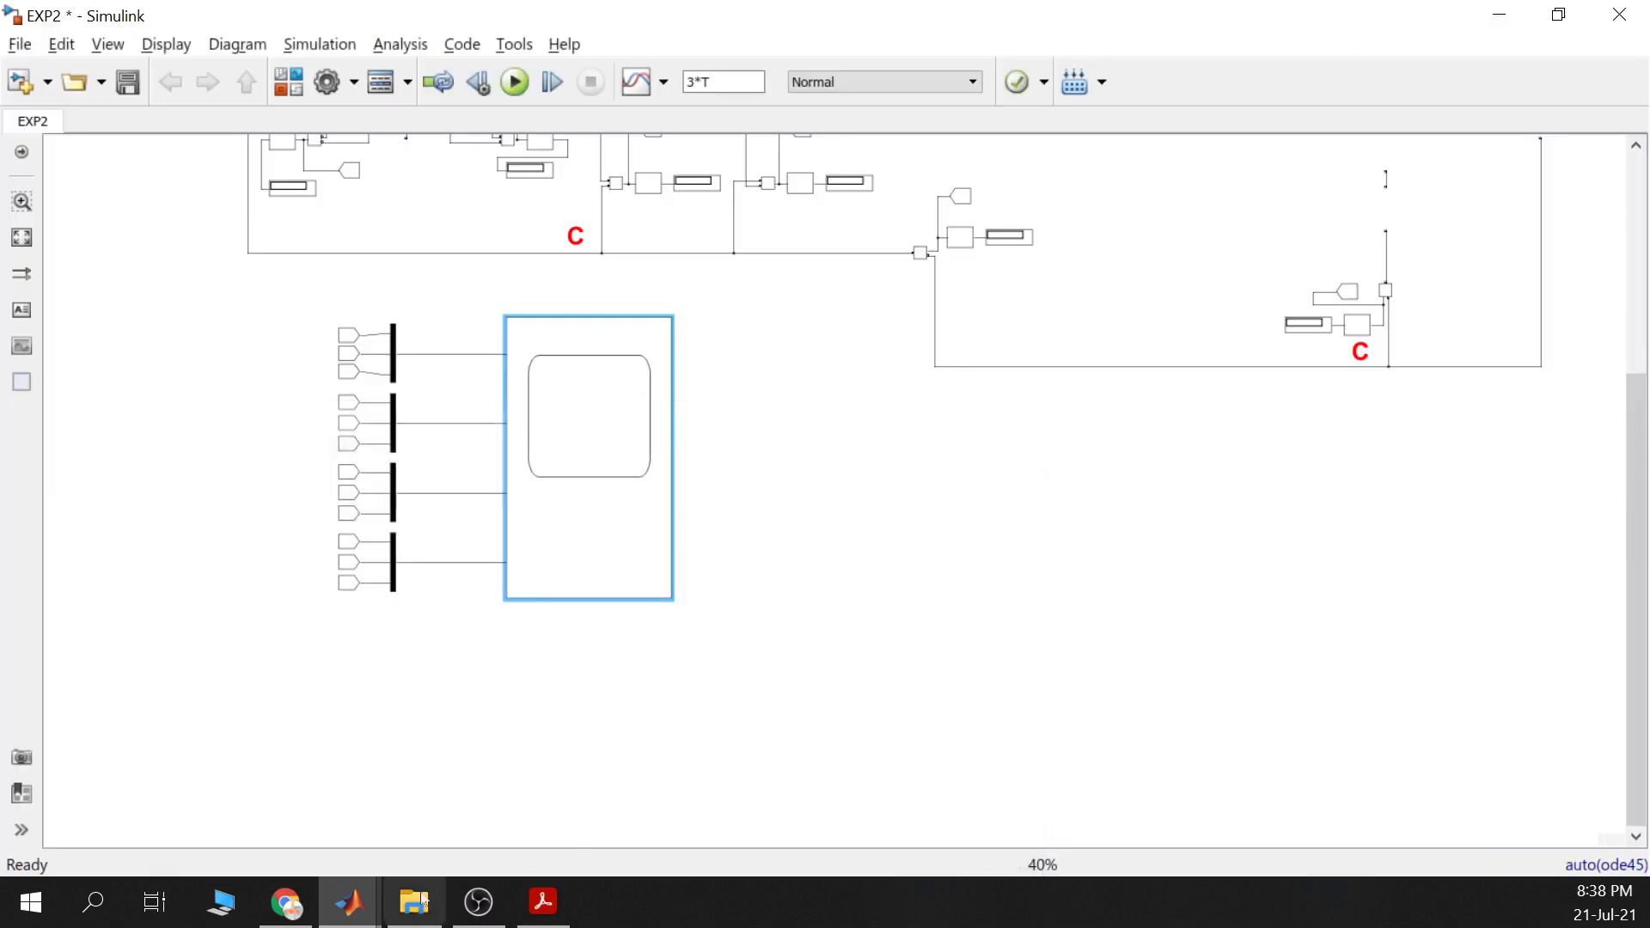
Set deltaT_seg_Ic_Ica under the "% L=15e-3" comment of the script to 1.473e-3
mouse_move(348, 902)
left_click(584, 773)
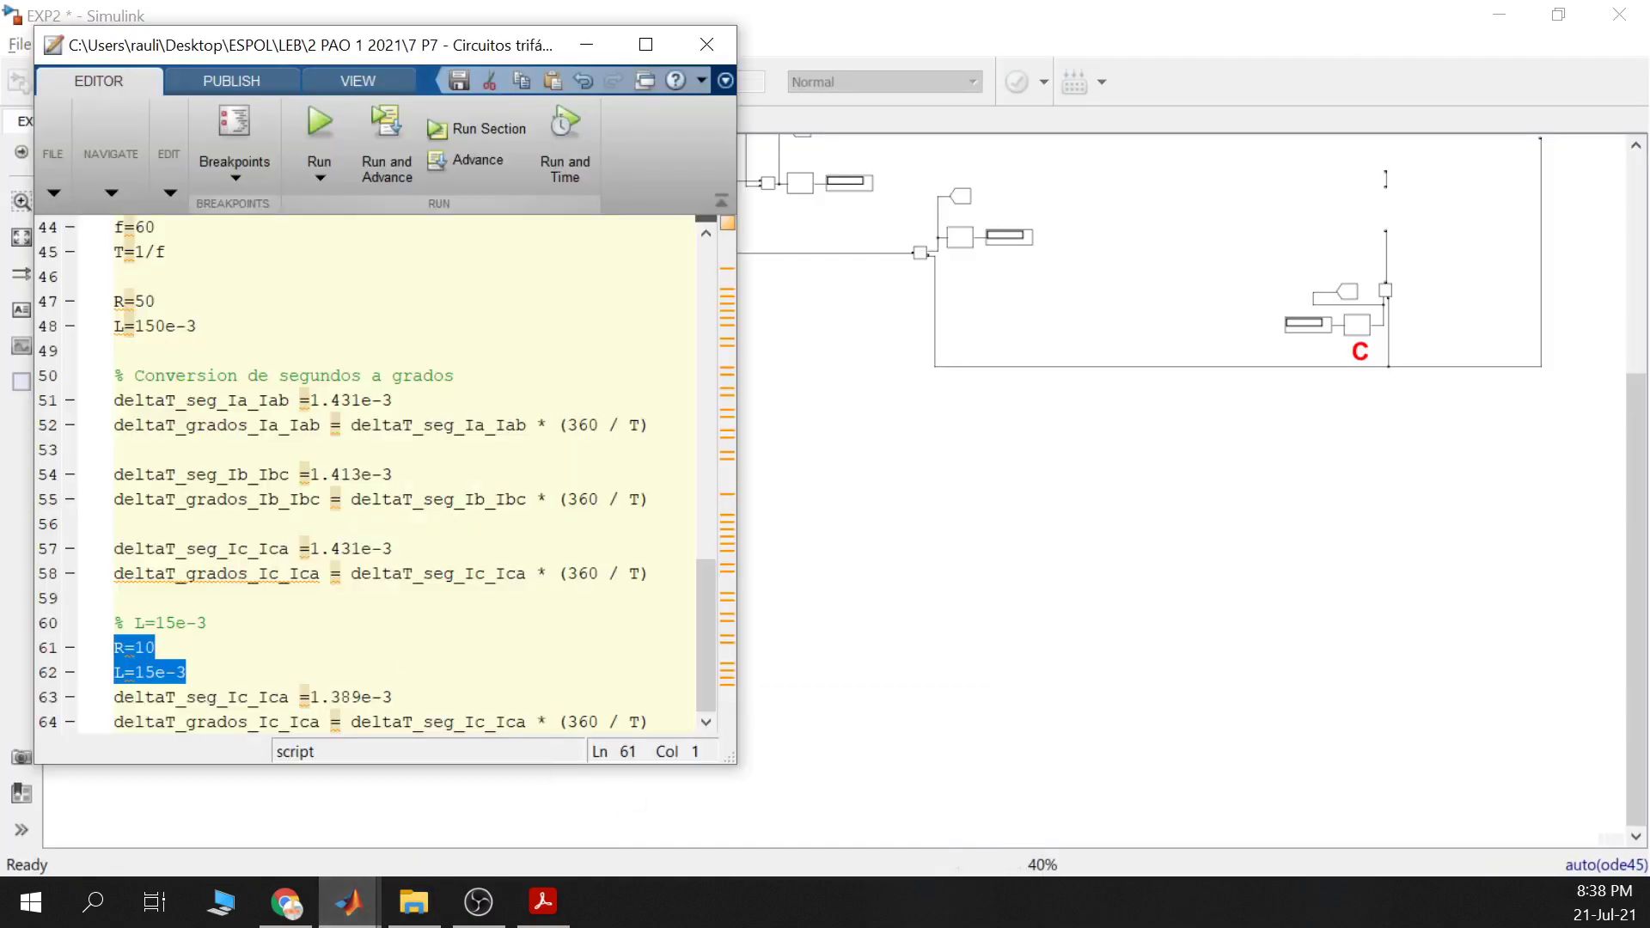
left_click_drag(362, 697, 330, 697)
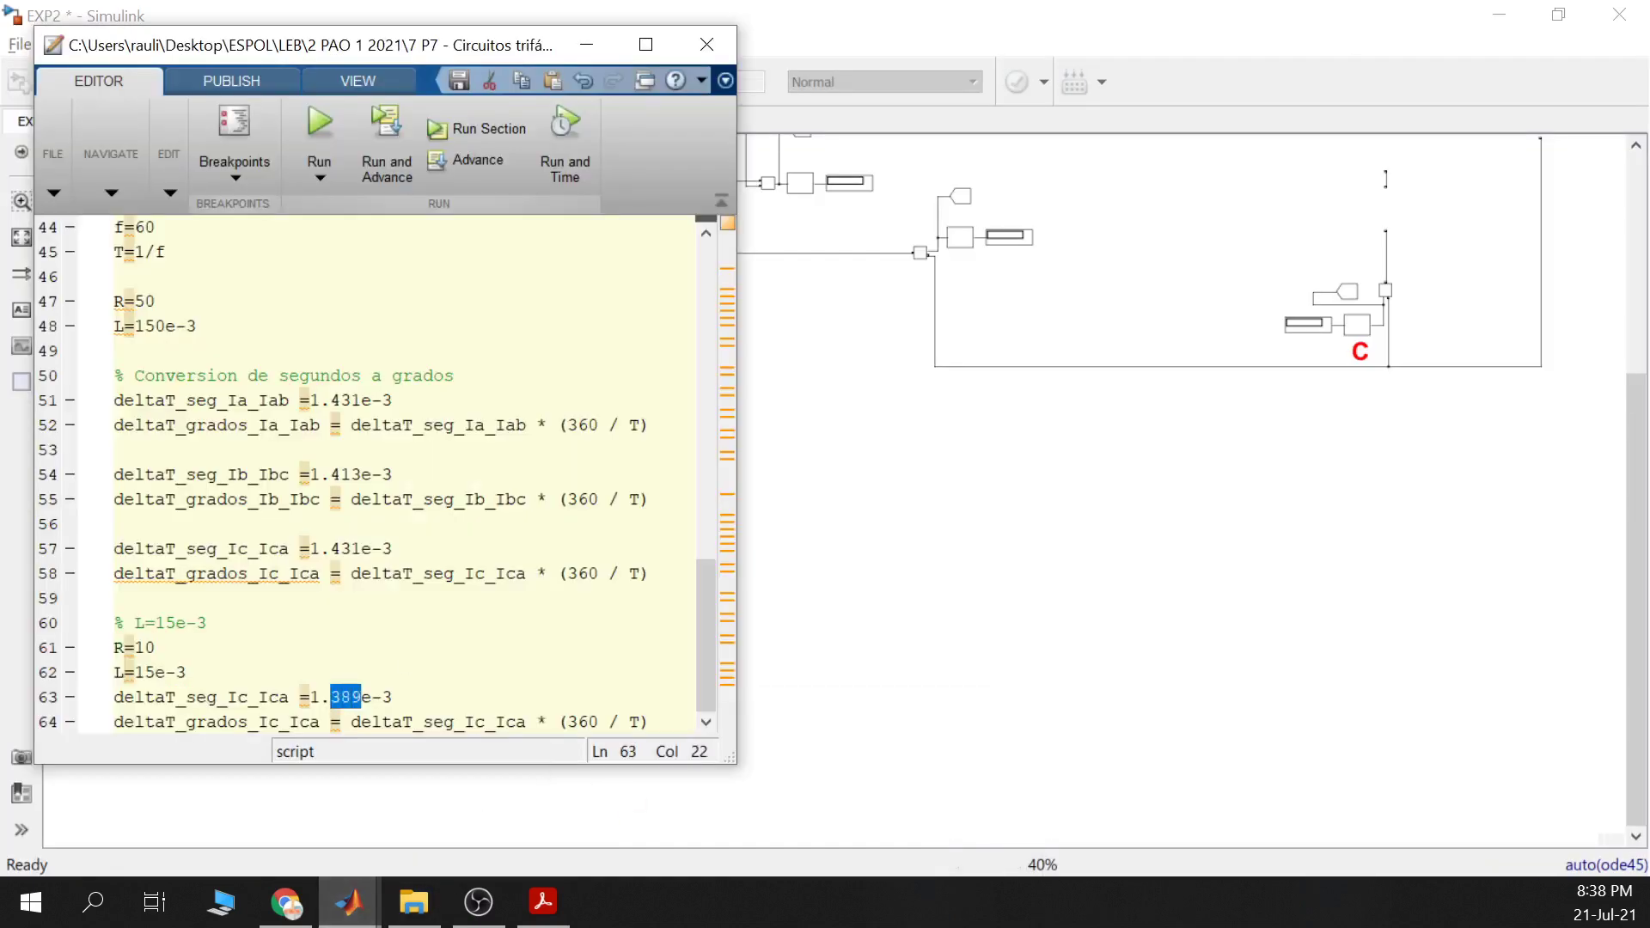
type("473")
left_click_drag(114, 697, 393, 697)
left_click(258, 697)
key("shift+Left")
key("shift+Left")
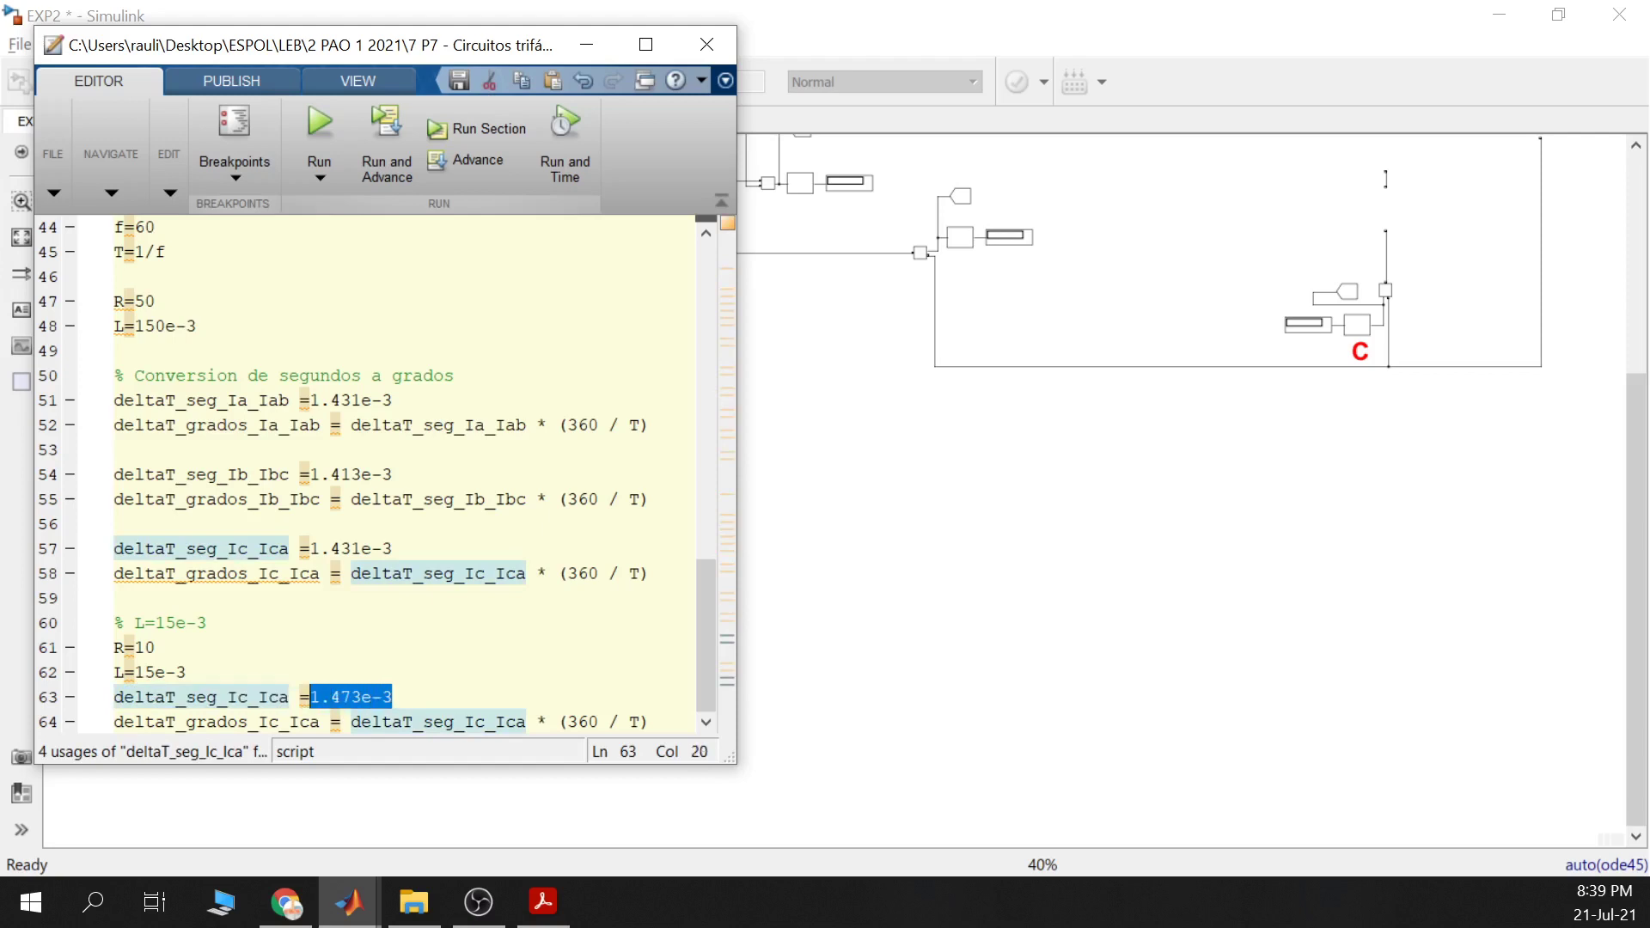
Evaluate the last two script lines with the 1.473e-3 delay and check the Ic–Ica shift in degrees in the Command Window
left_click_drag(651, 722, 77, 697)
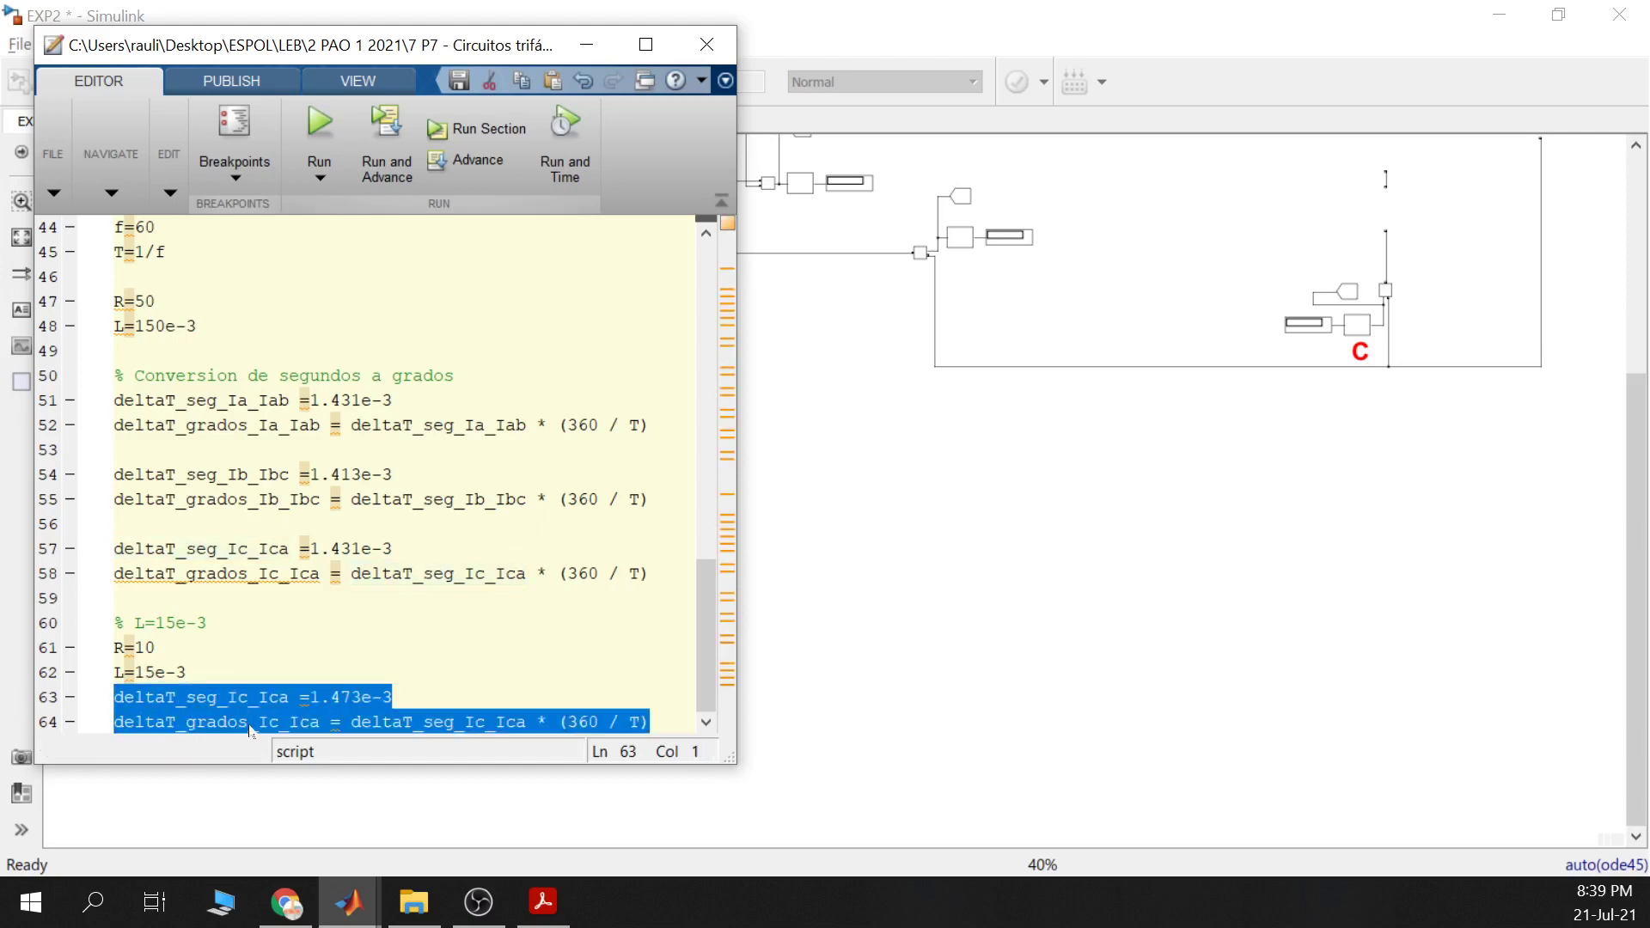
right_click(251, 727)
left_click(347, 365)
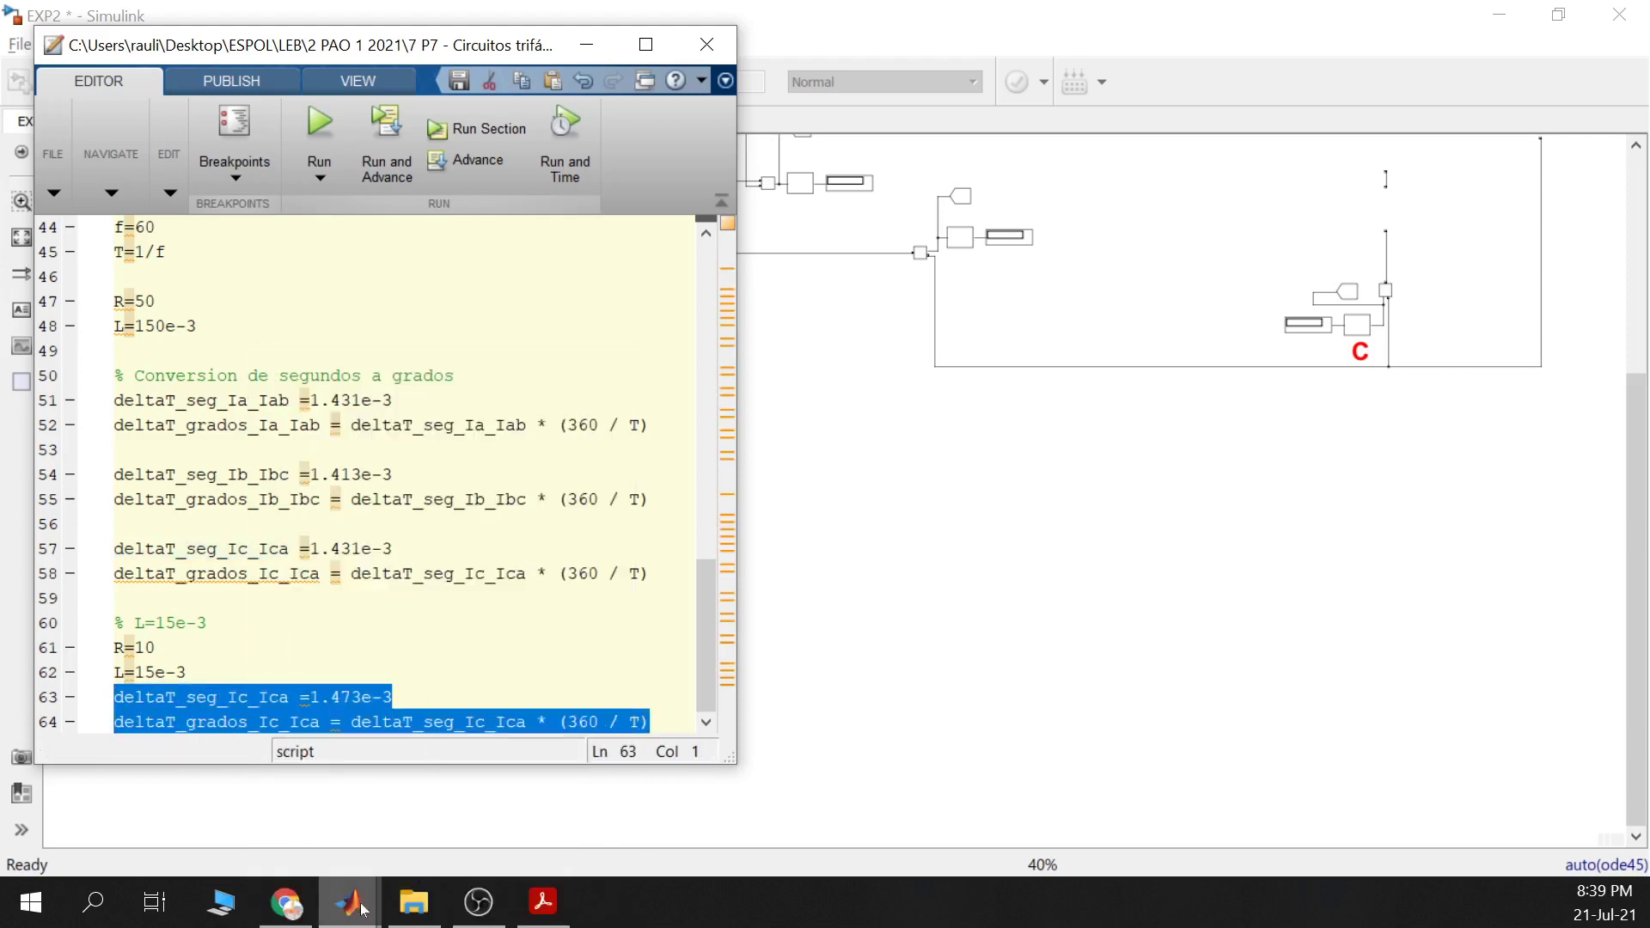
mouse_move(348, 903)
left_click(177, 795)
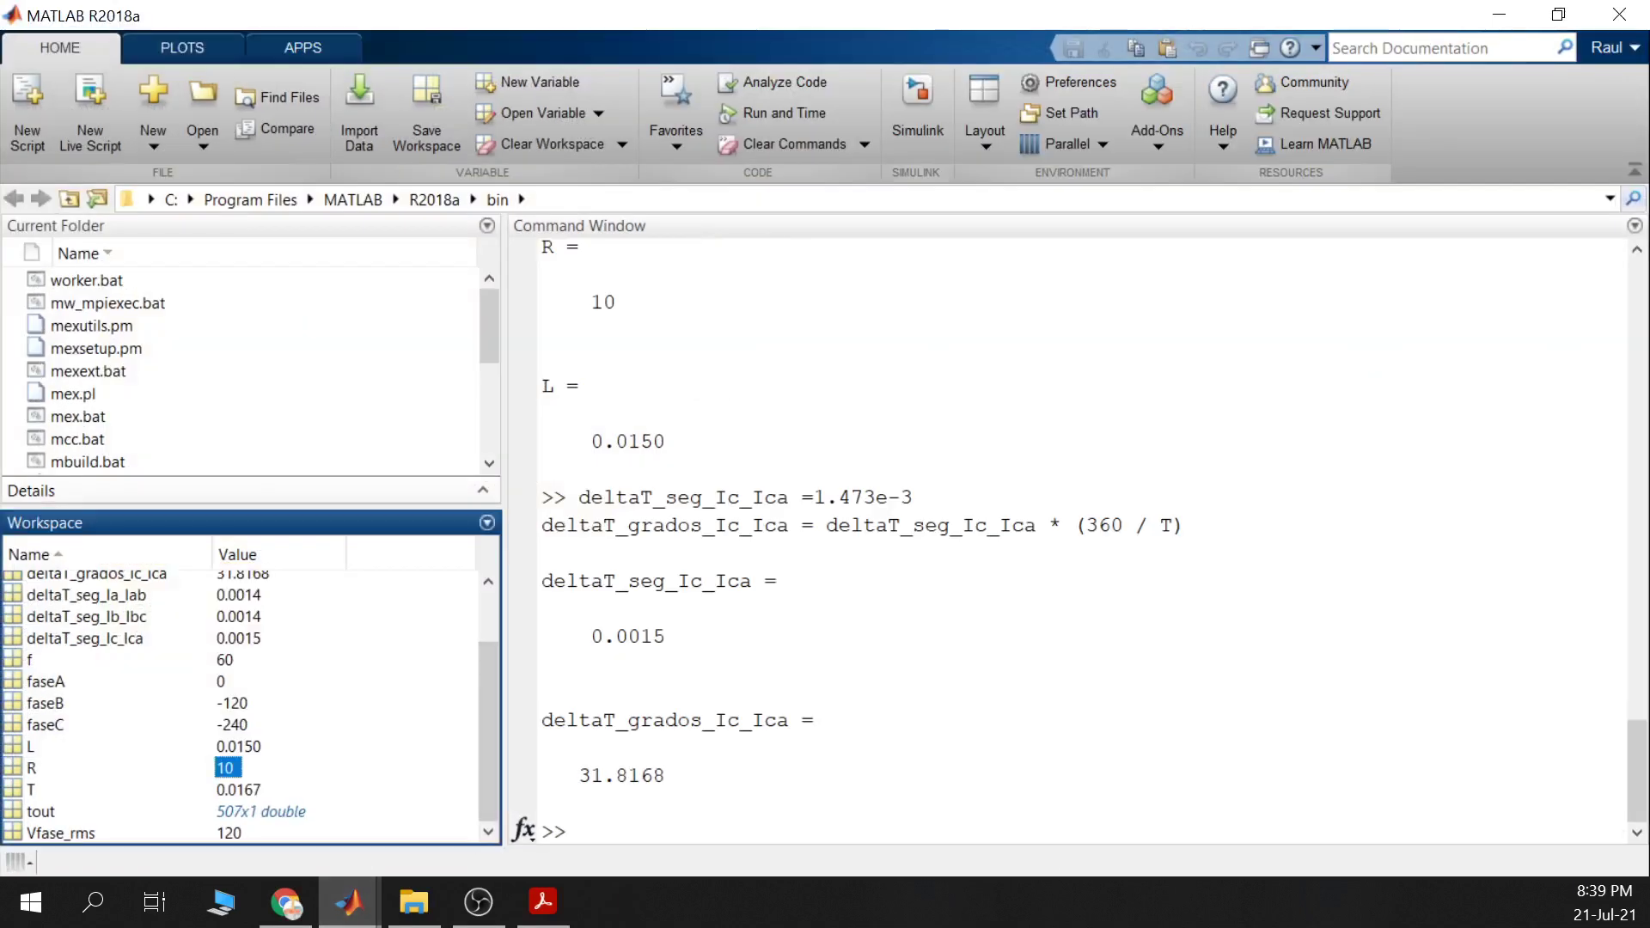
left_click_drag(567, 775, 666, 776)
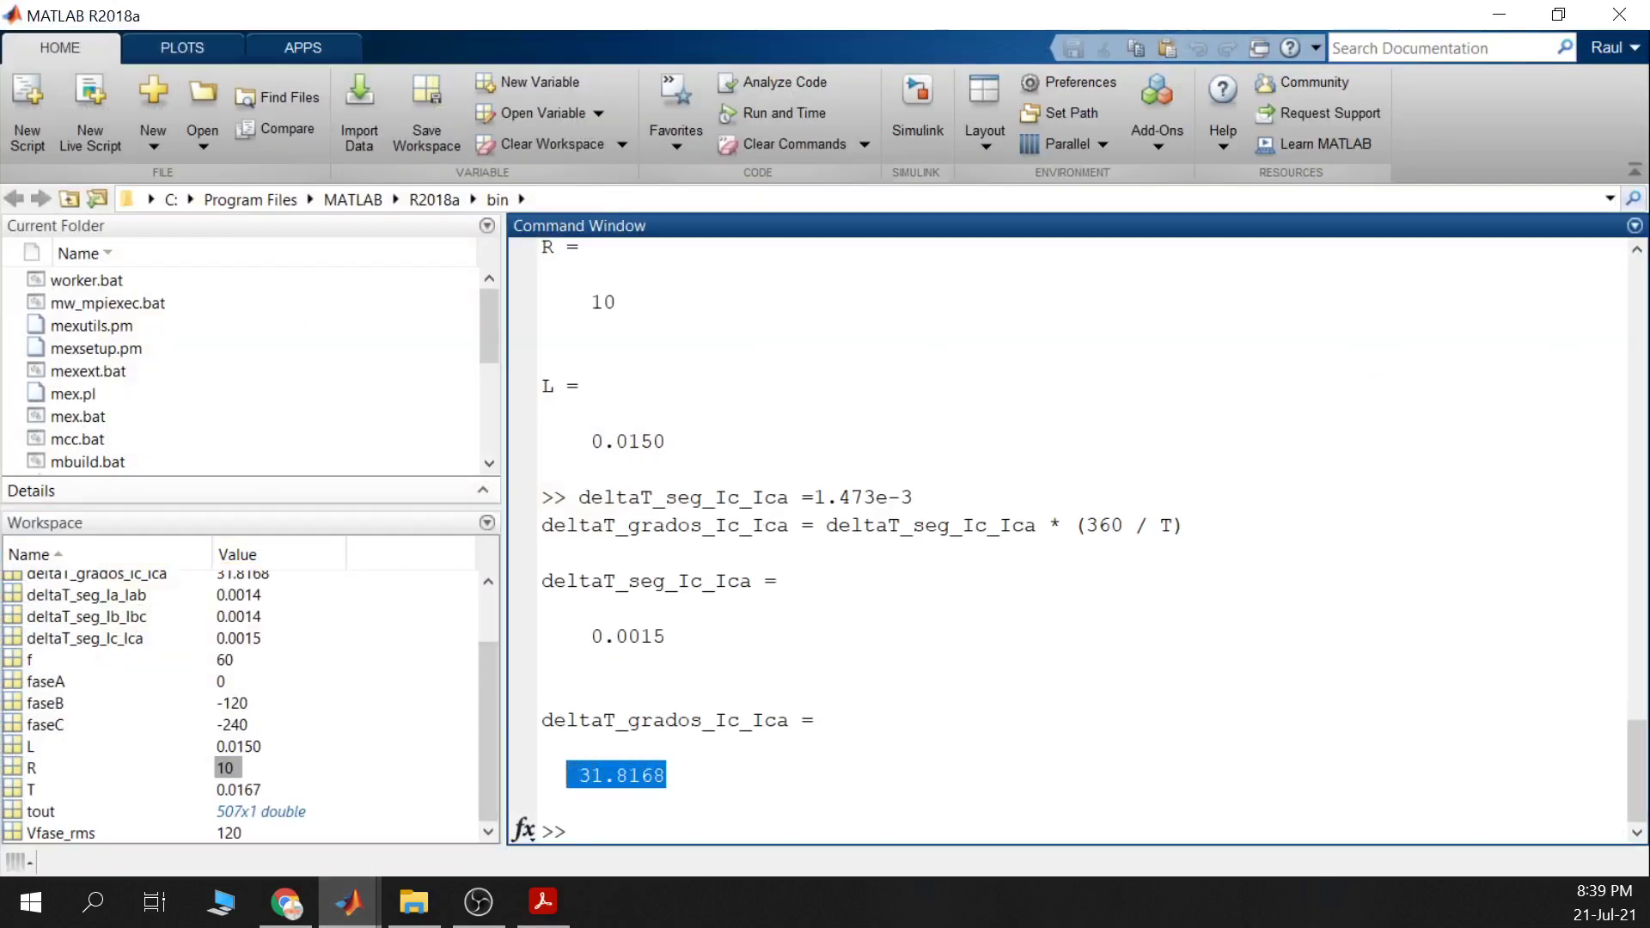
left_click(1500, 14)
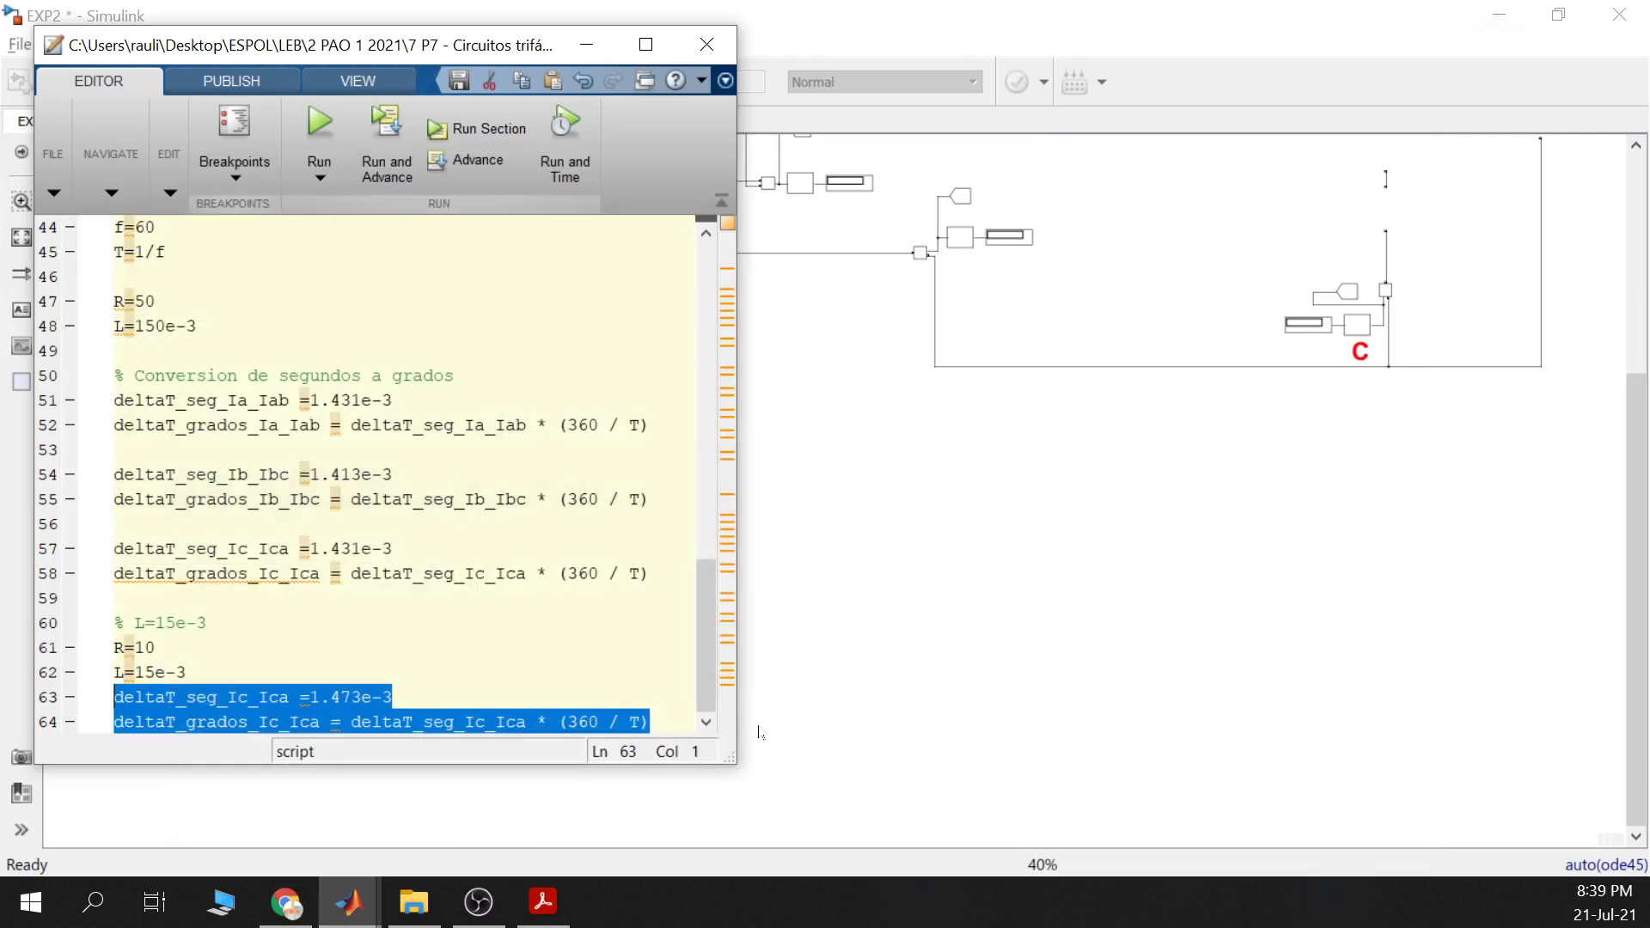
In the Scope, refine cursor 2 on the IC zero crossing using a close-up of the line currents plot
mouse_move(348, 903)
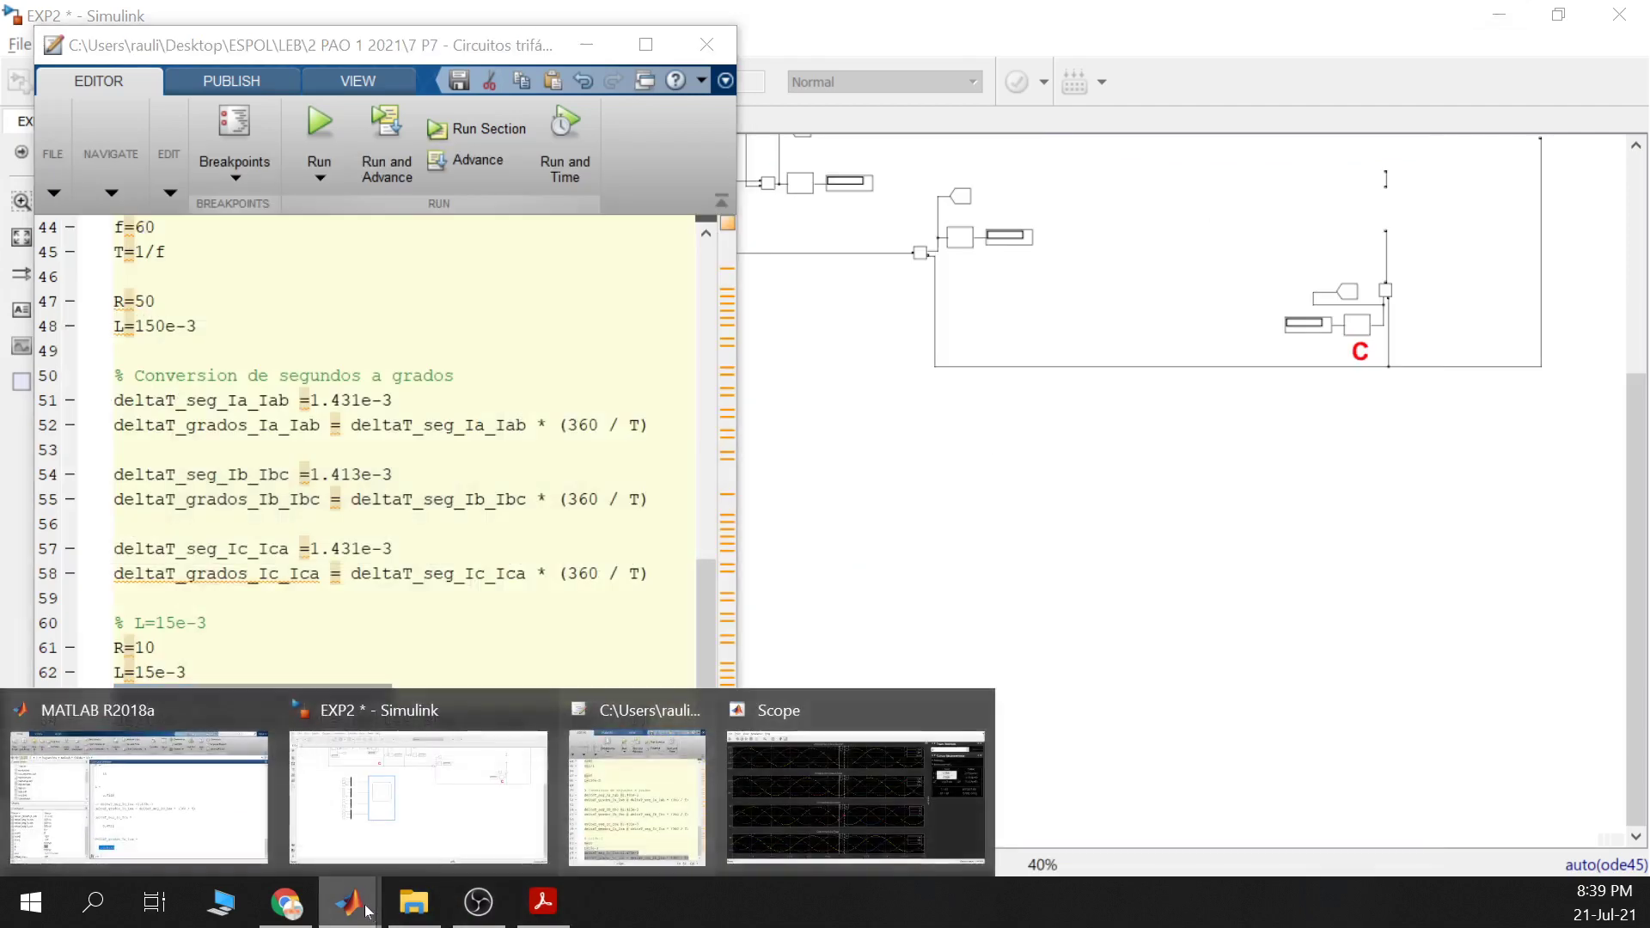
left_click(827, 784)
left_click(241, 78)
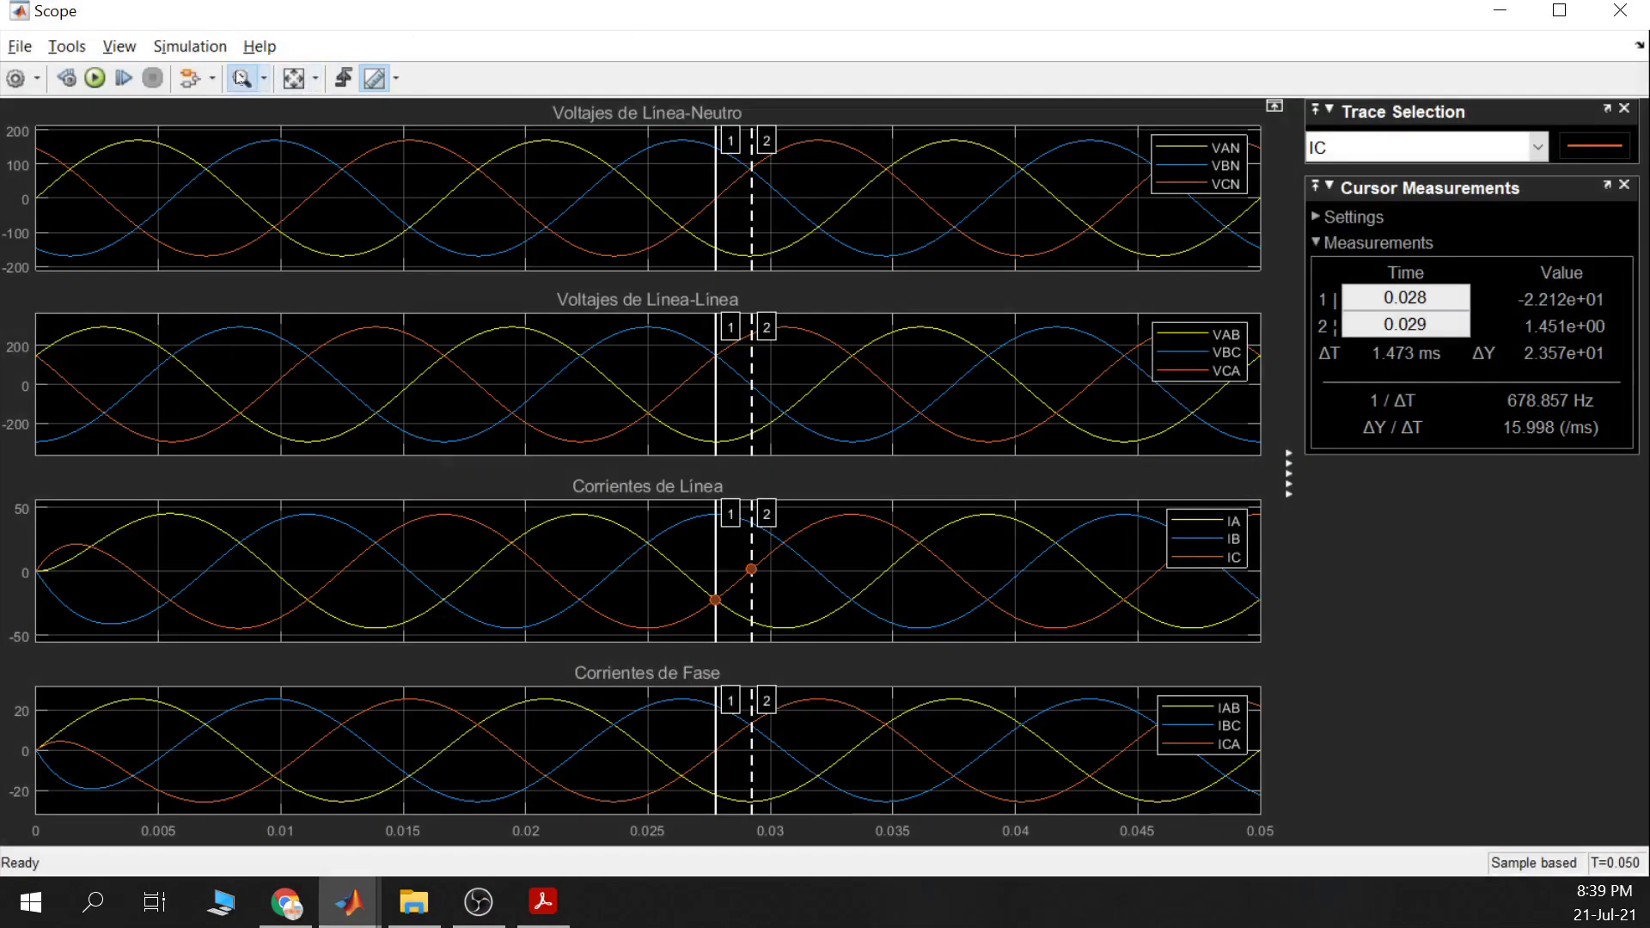
left_click_drag(738, 556, 765, 583)
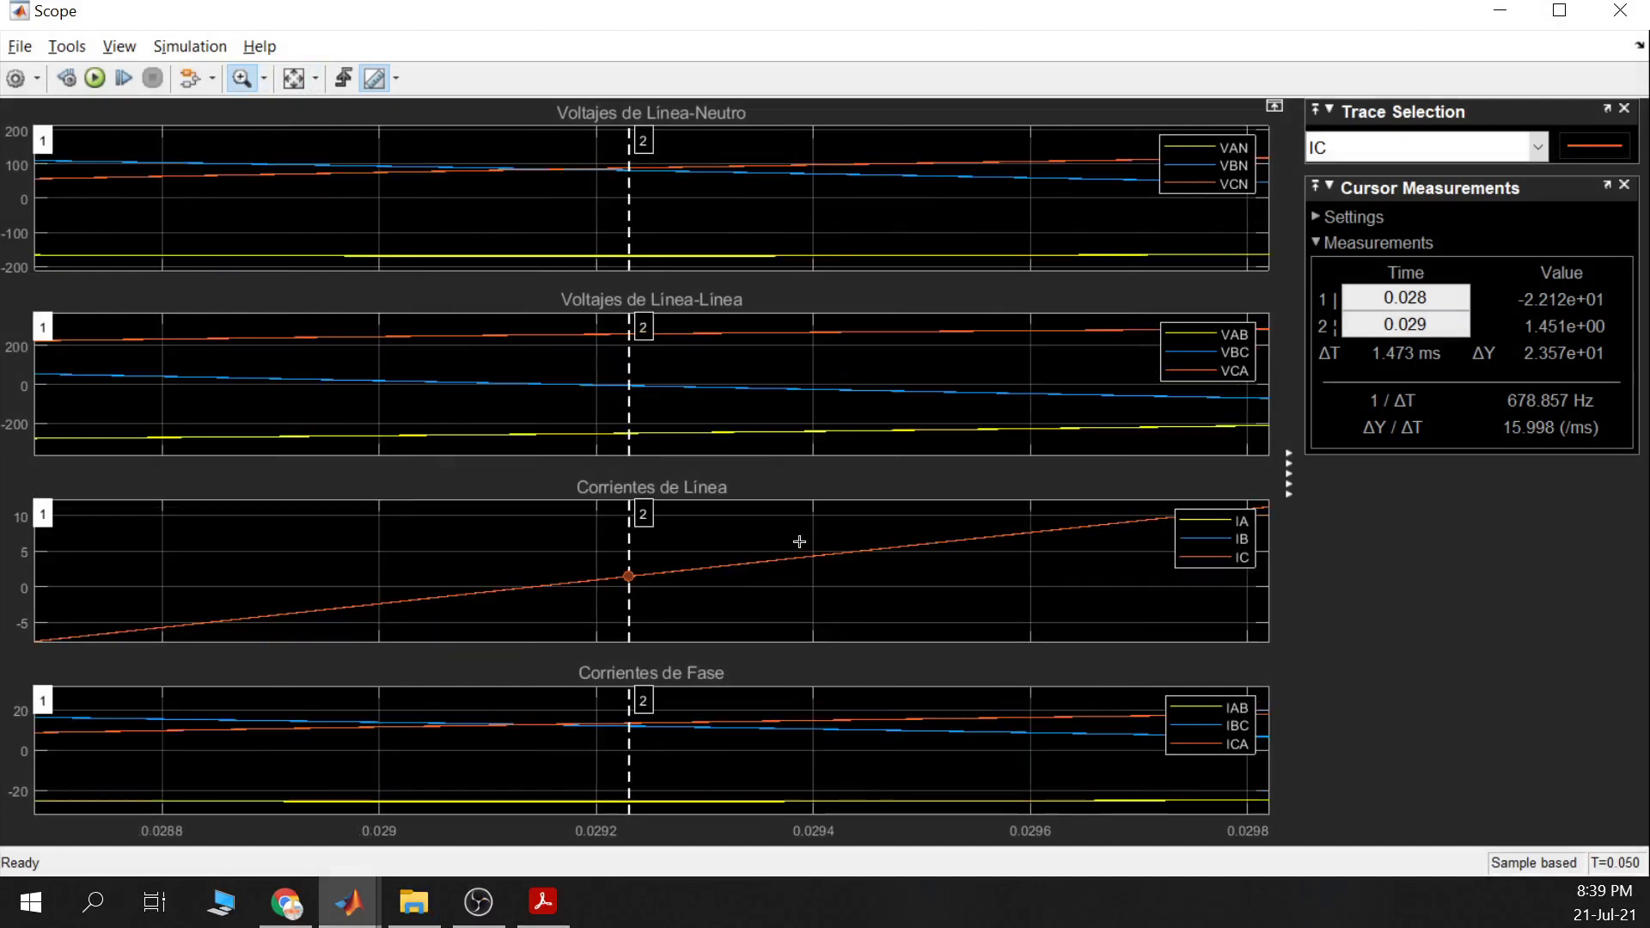
left_click(242, 79)
left_click_drag(630, 593, 542, 602)
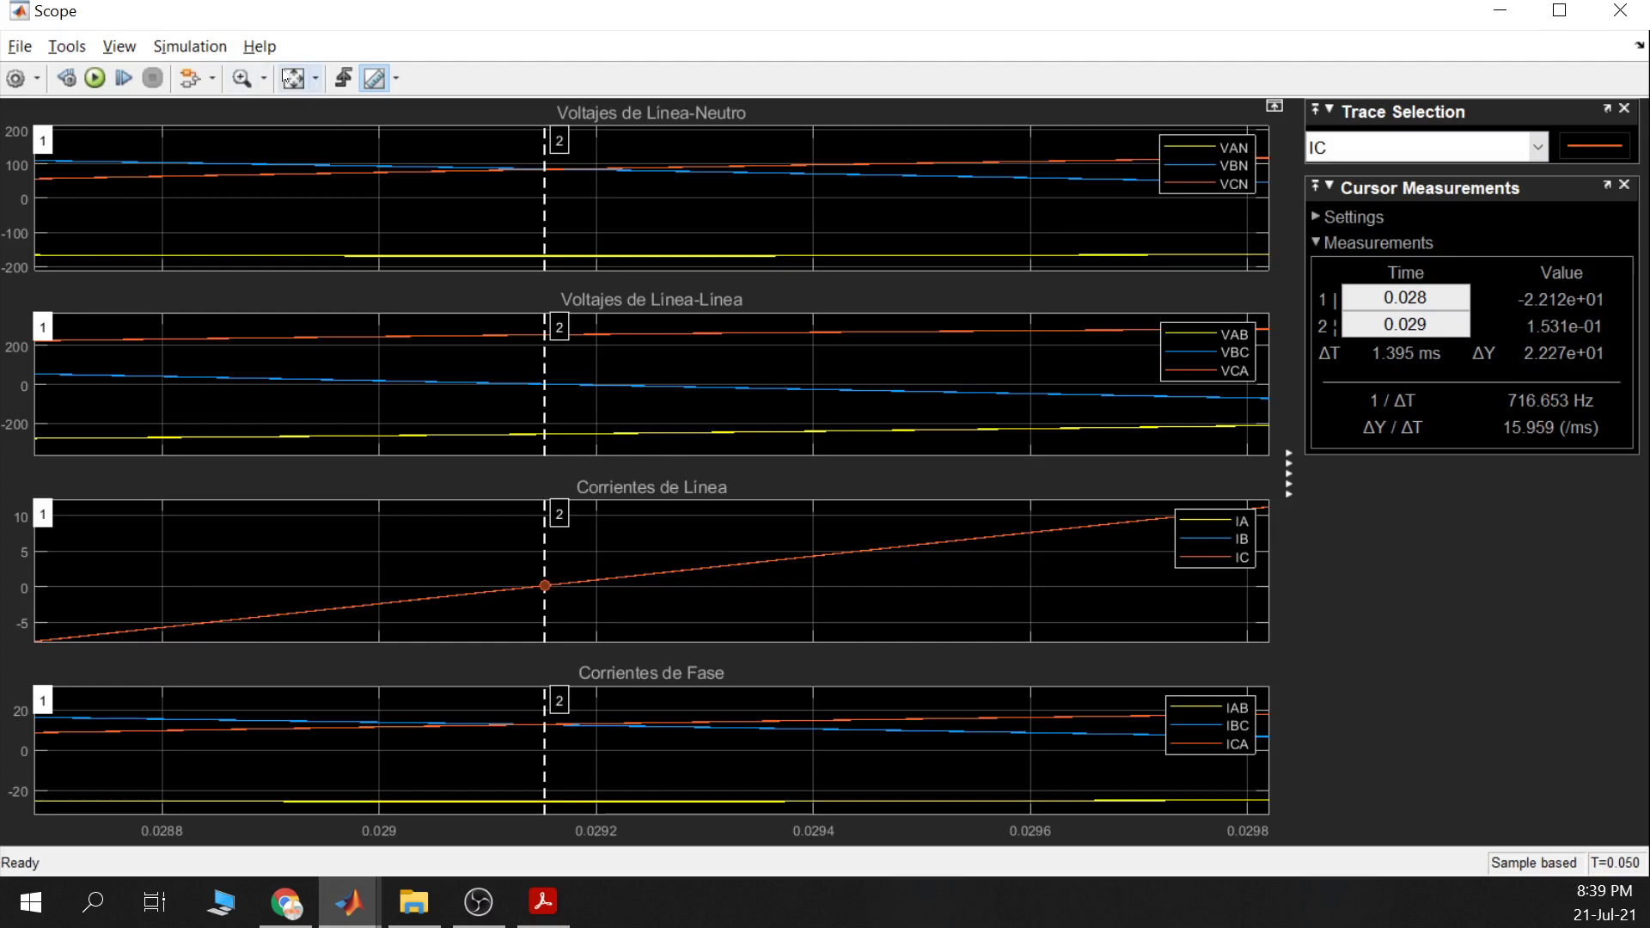
key("ctrl+a")
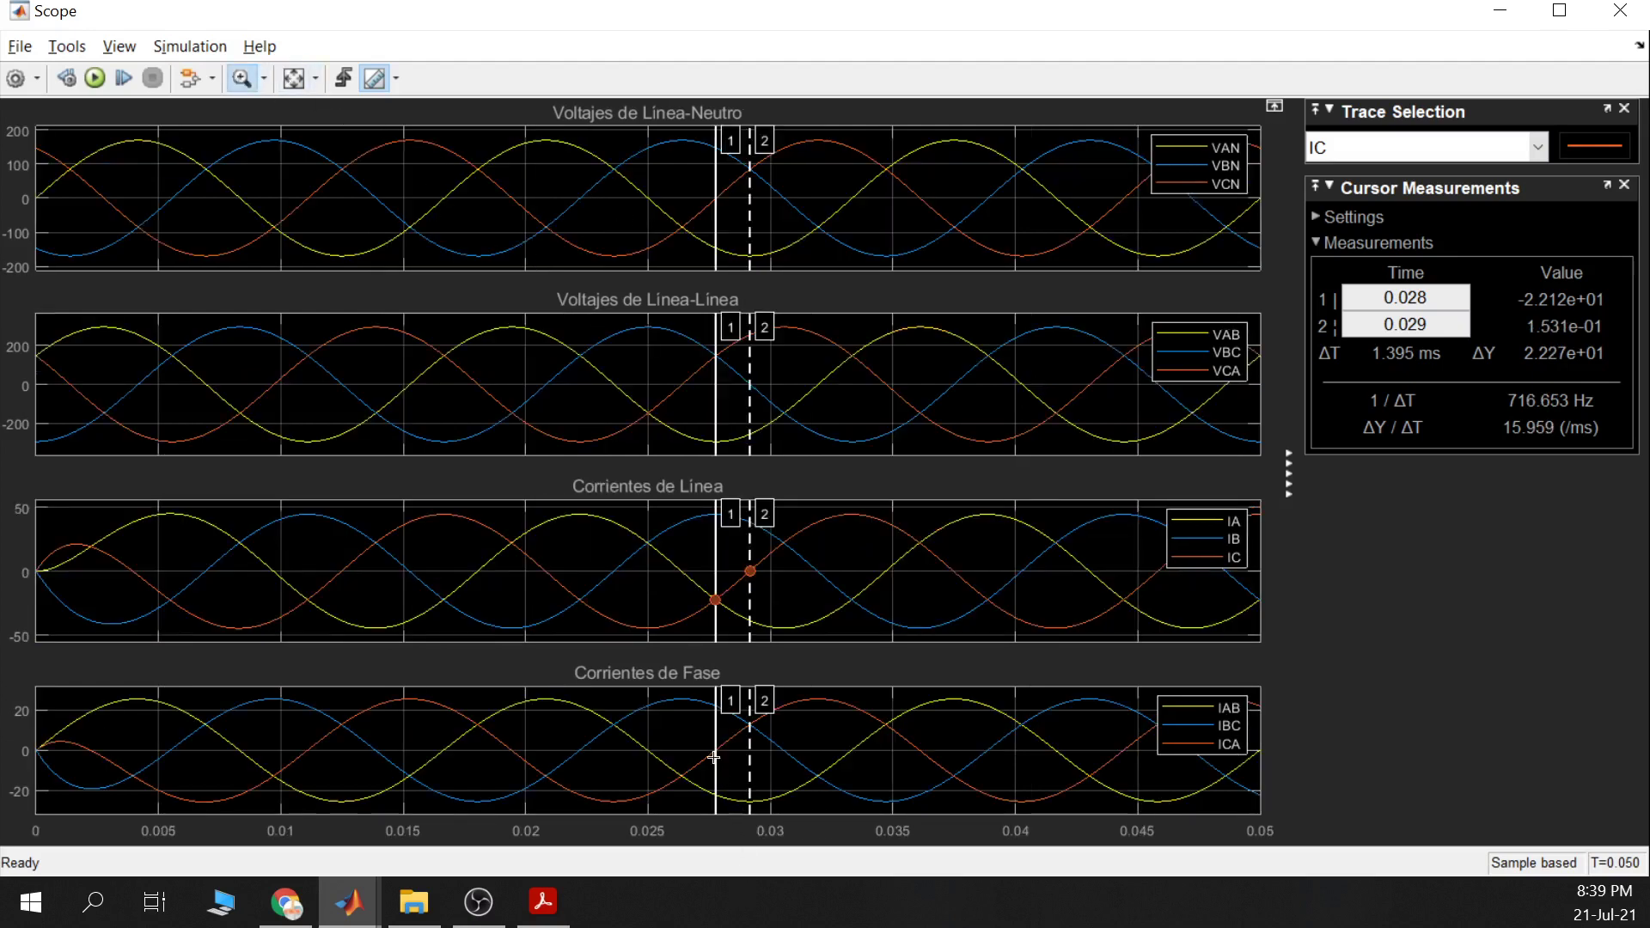
Select the ICA trace and examine cursor 1 against its zero crossing and the cursors' time difference
left_click_drag(704, 741, 729, 762)
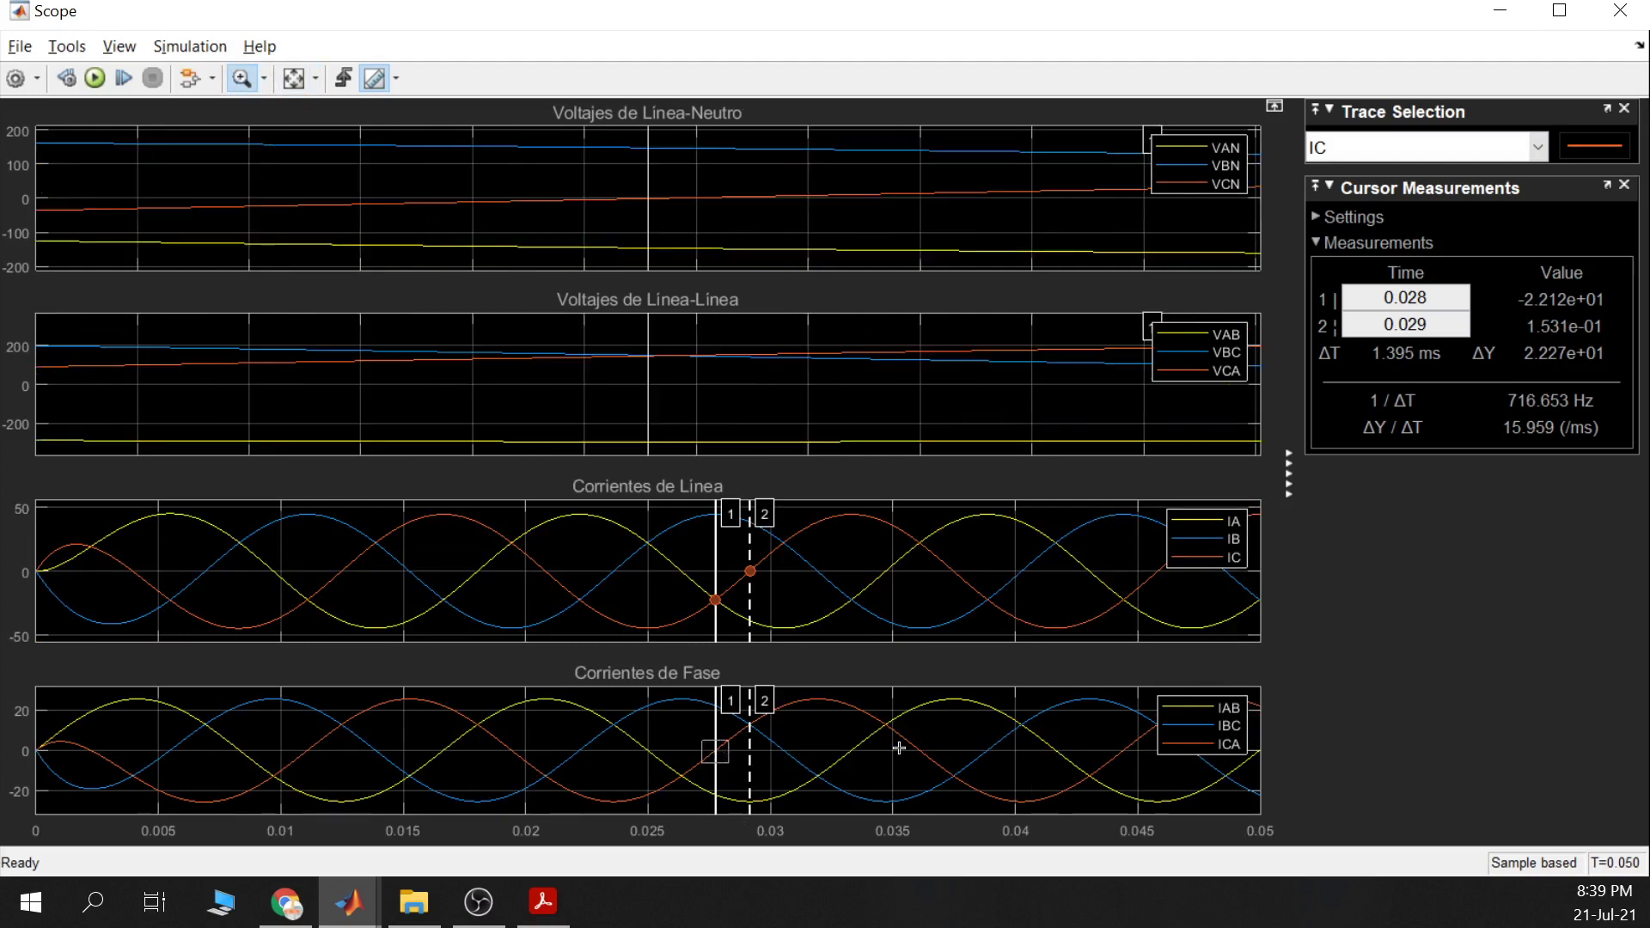
left_click(1545, 151)
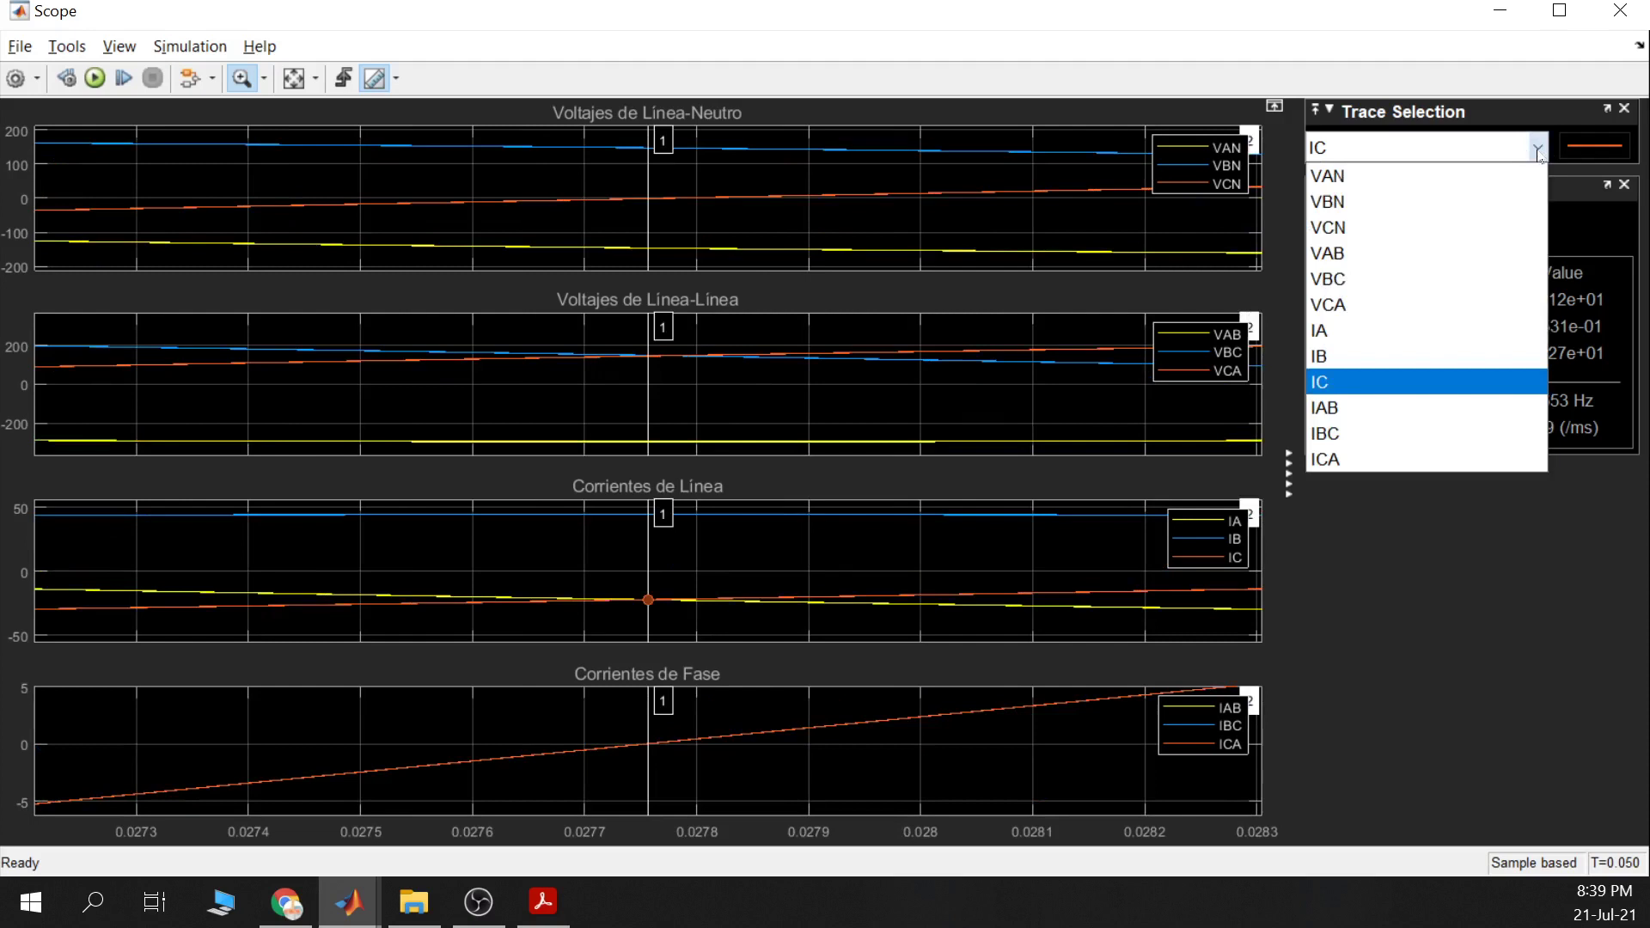
left_click(1391, 448)
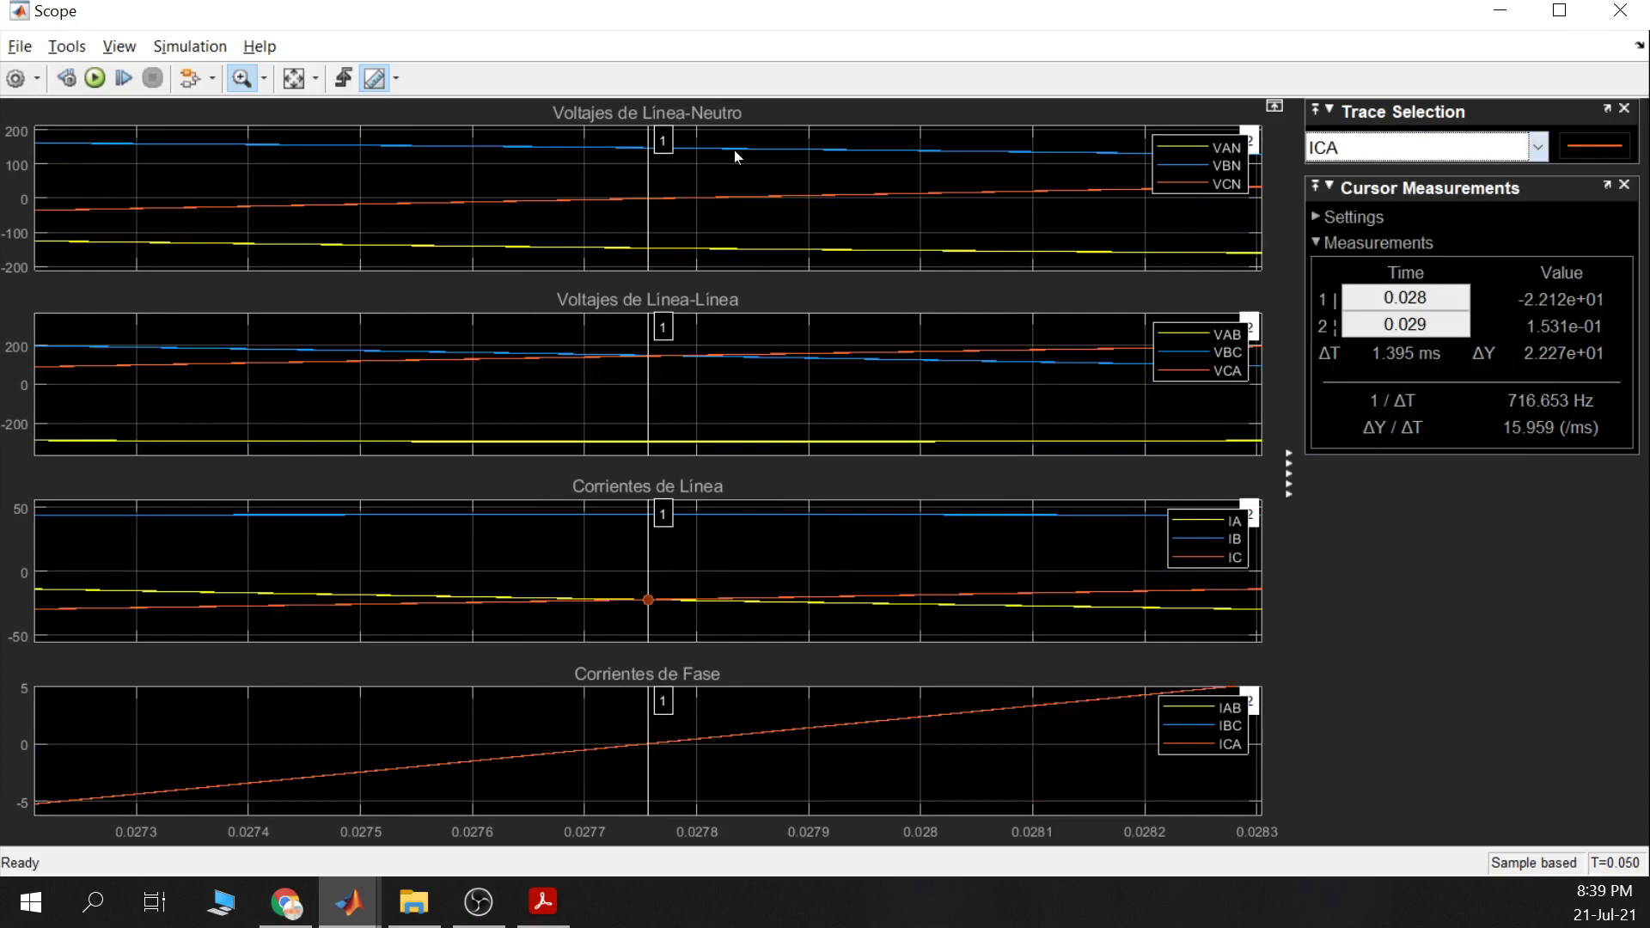
left_click(242, 78)
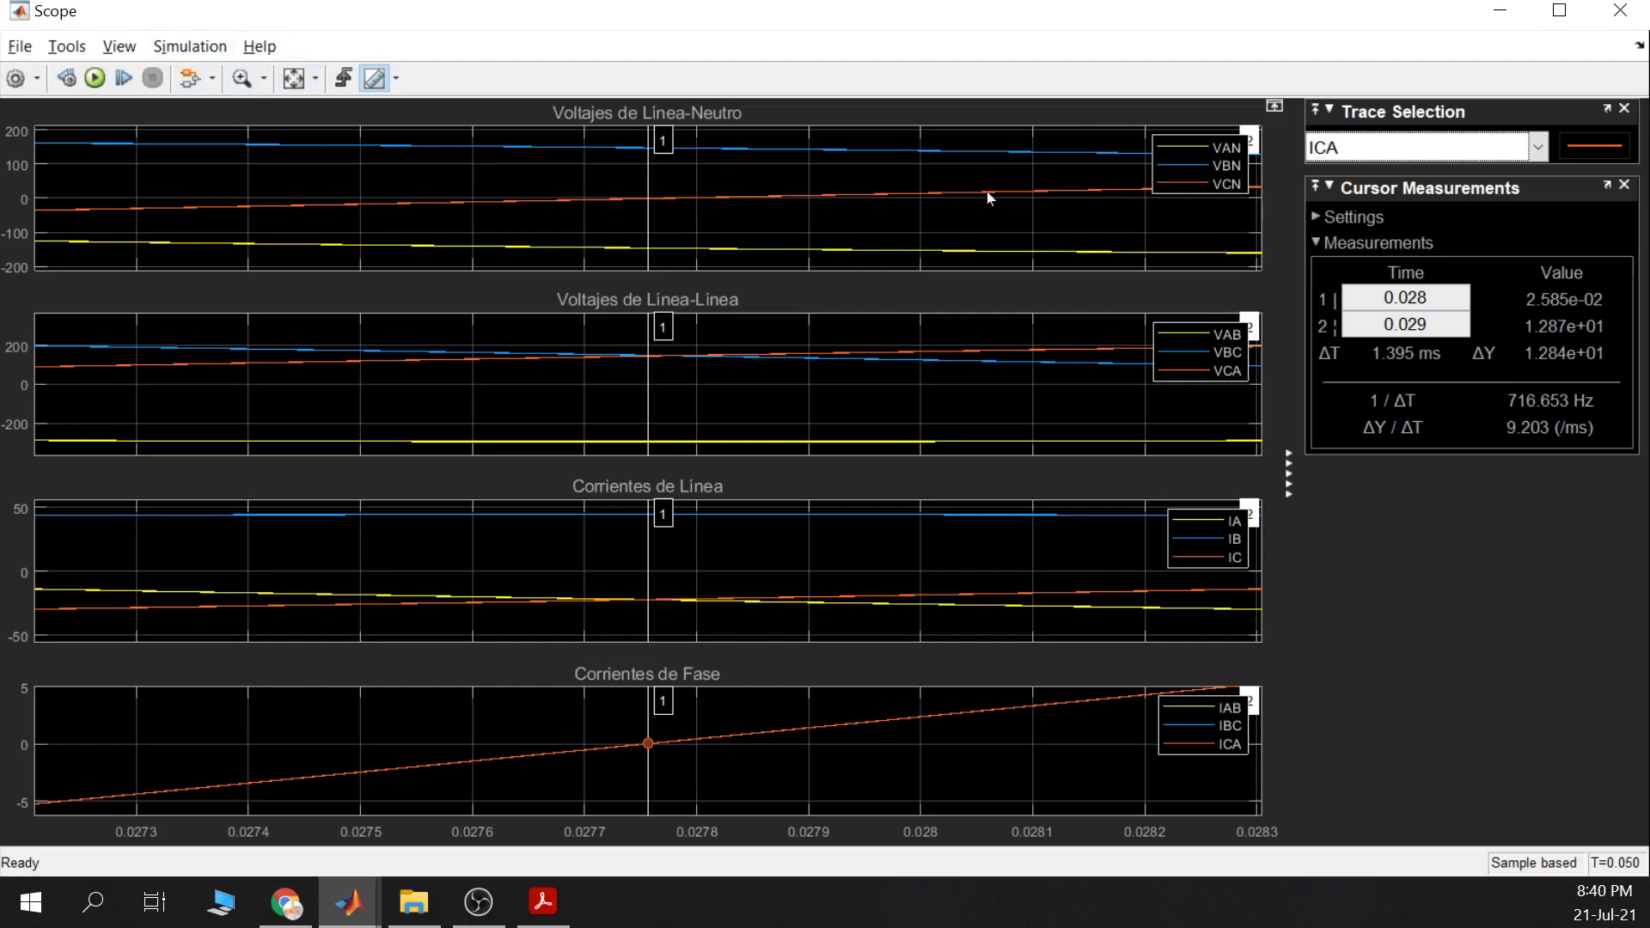
key("ctrl+a")
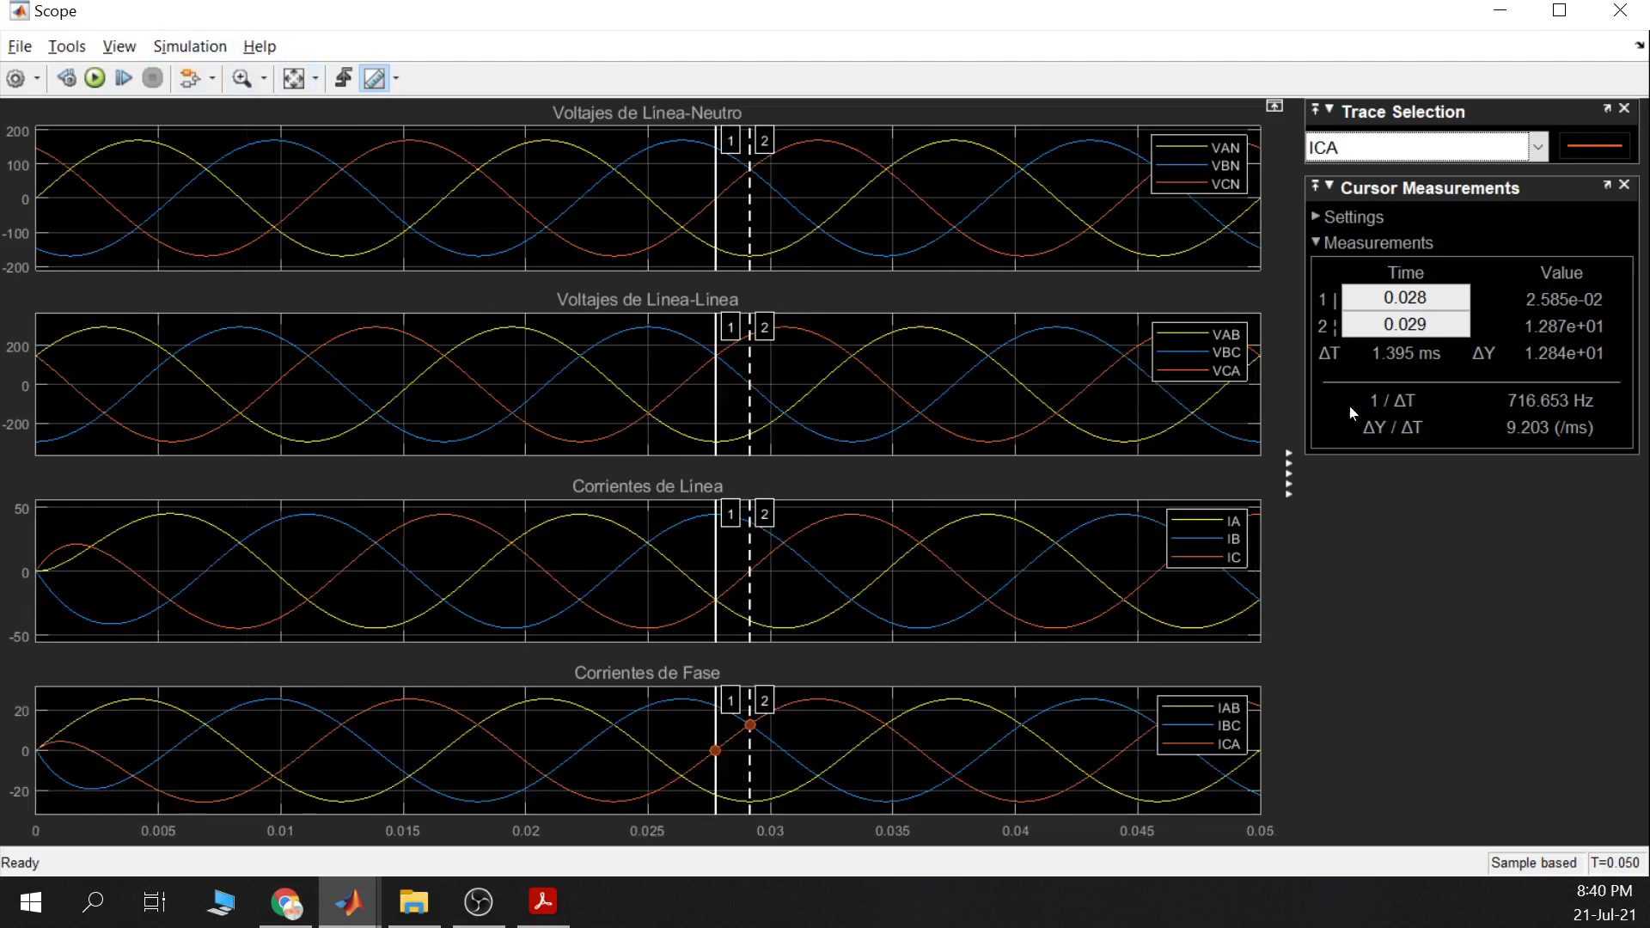
left_click(1501, 11)
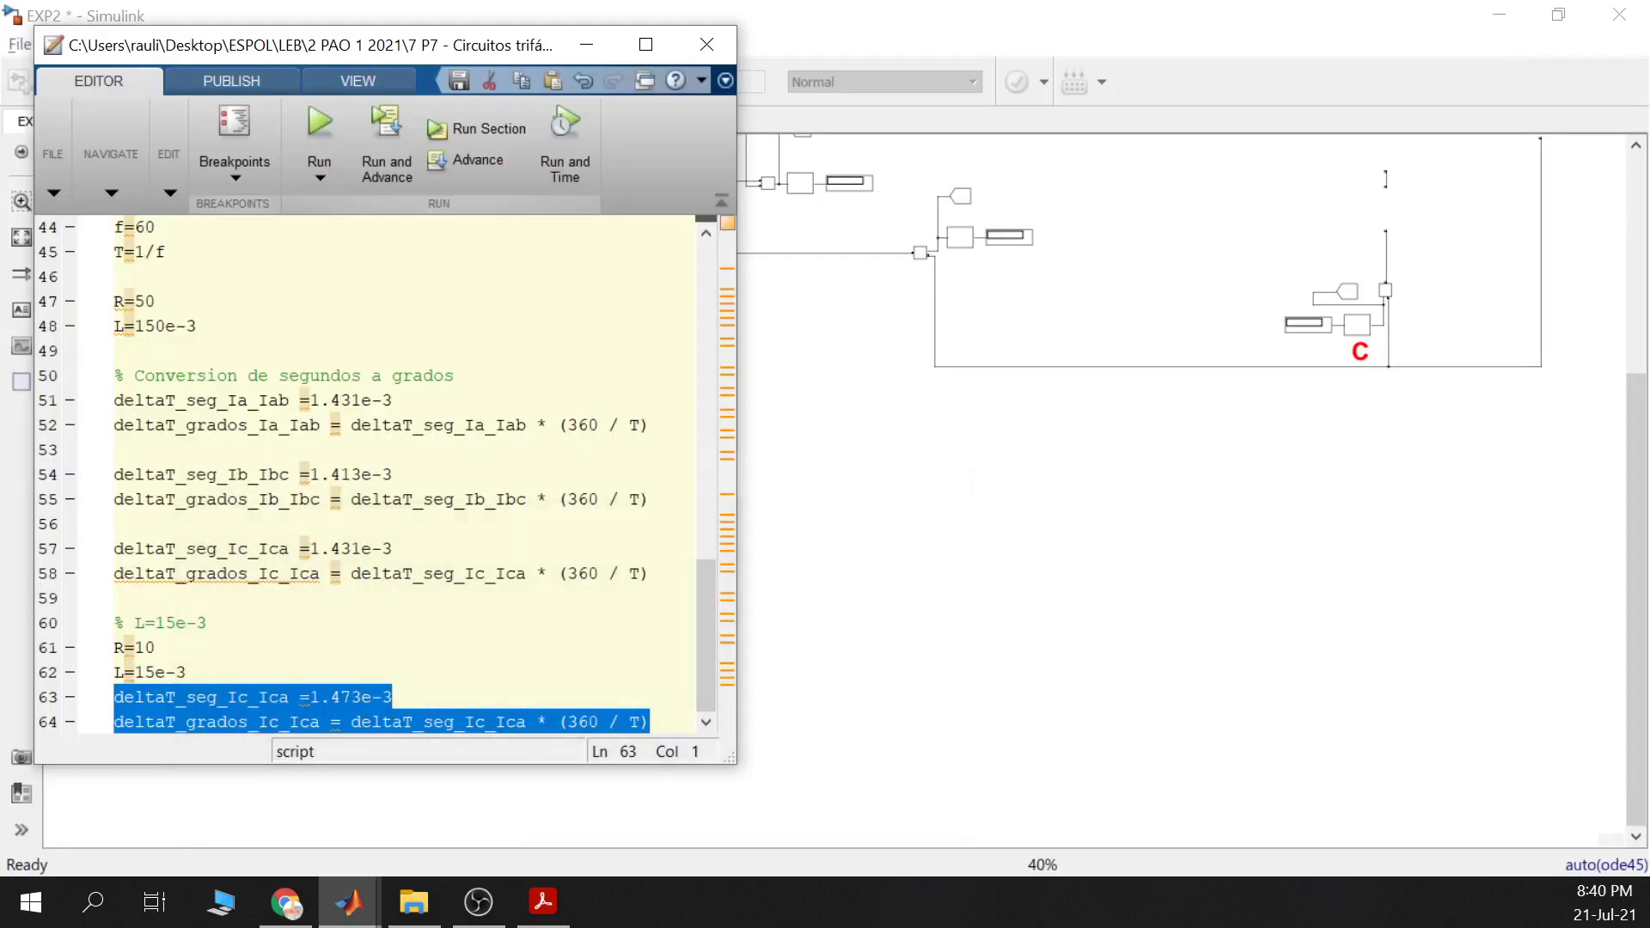
Change deltaT_seg_Ic_Ica under the "% L=15e-3" comment of the script to 1.395e-3
left_click(154, 647)
left_click_drag(361, 697, 331, 697)
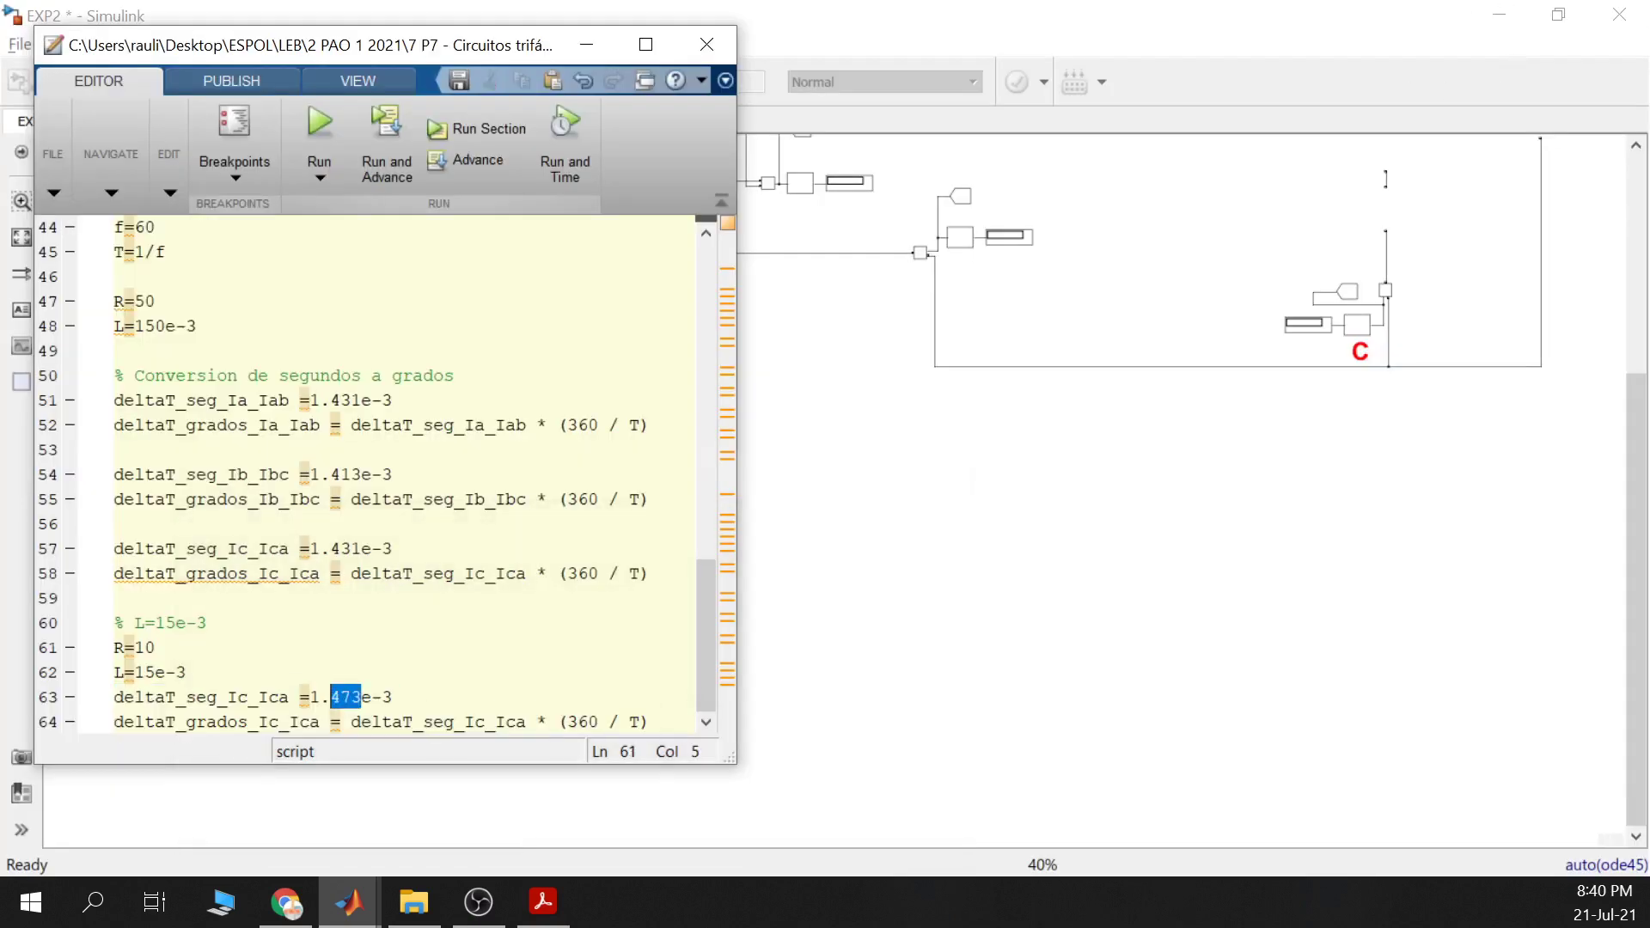
type("395")
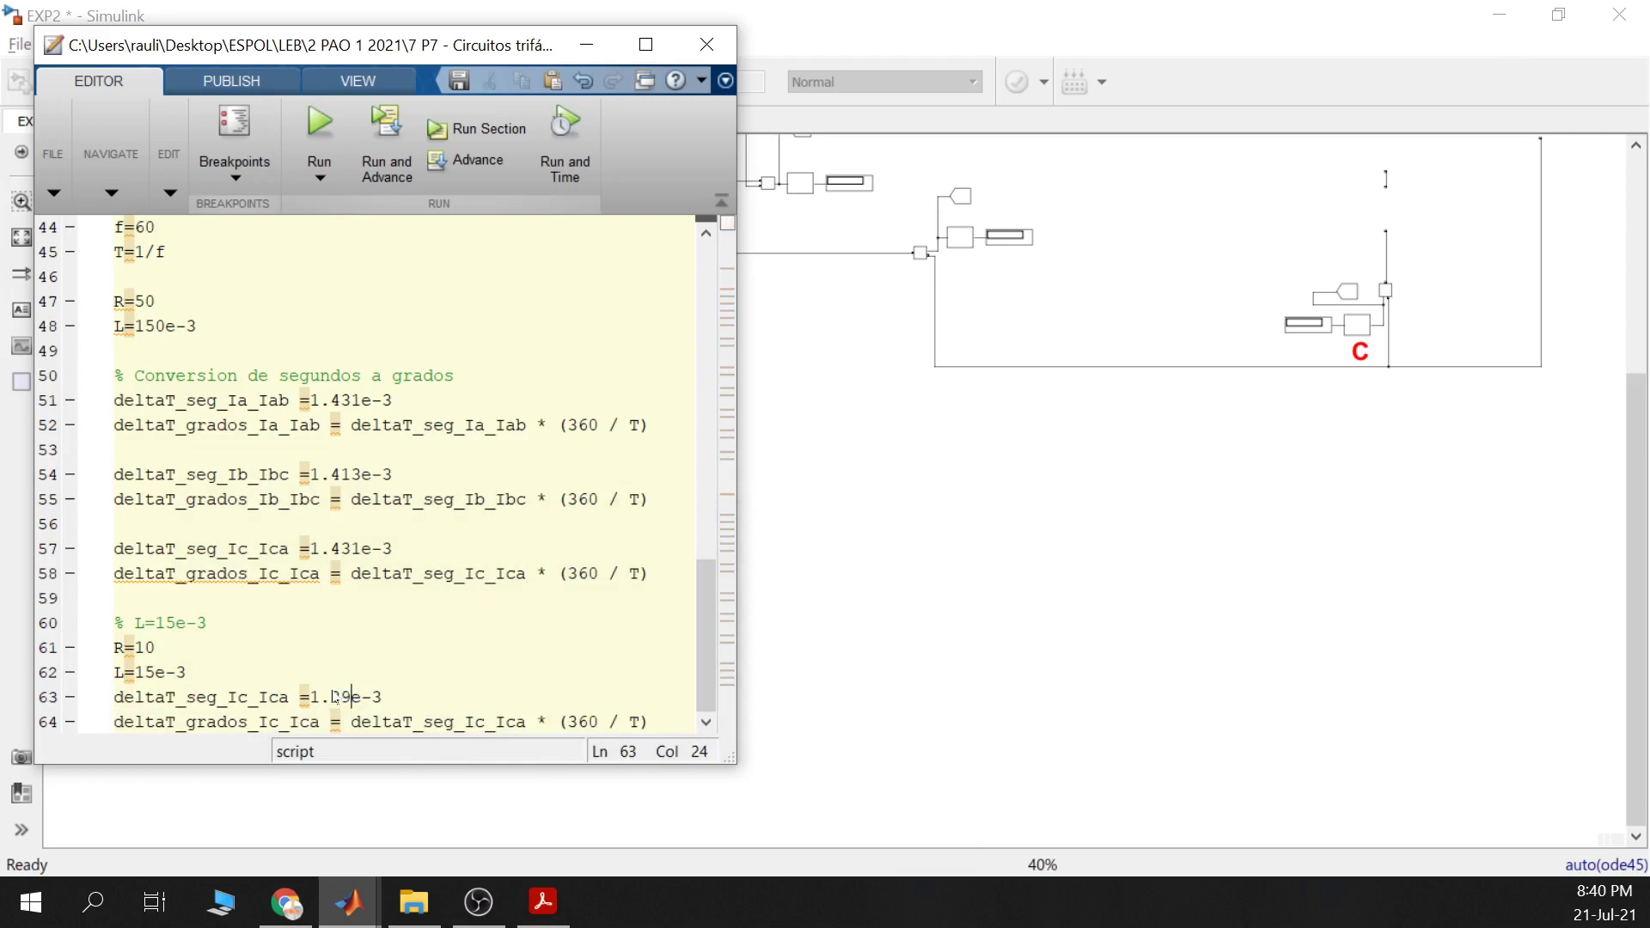
Evaluate the last two script lines with the 1.395e-3 delay and check the resulting deltaT_grados_Ic_Ica in the Command Window
left_click_drag(649, 722, 114, 697)
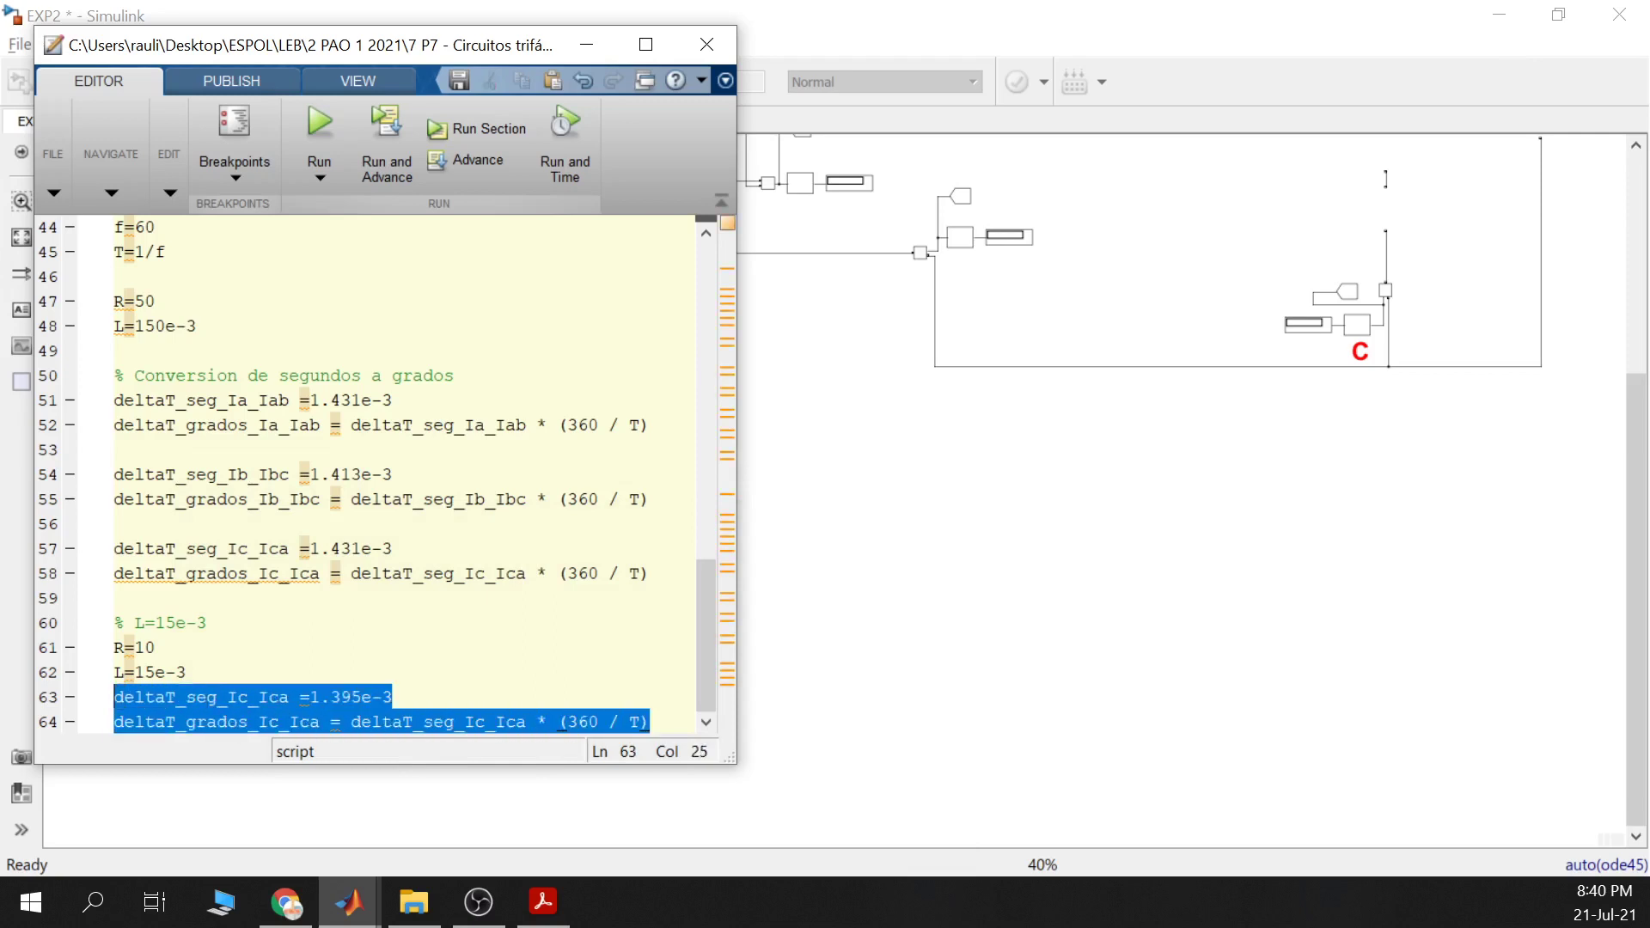
right_click(182, 705)
key("Escape")
left_click(360, 913)
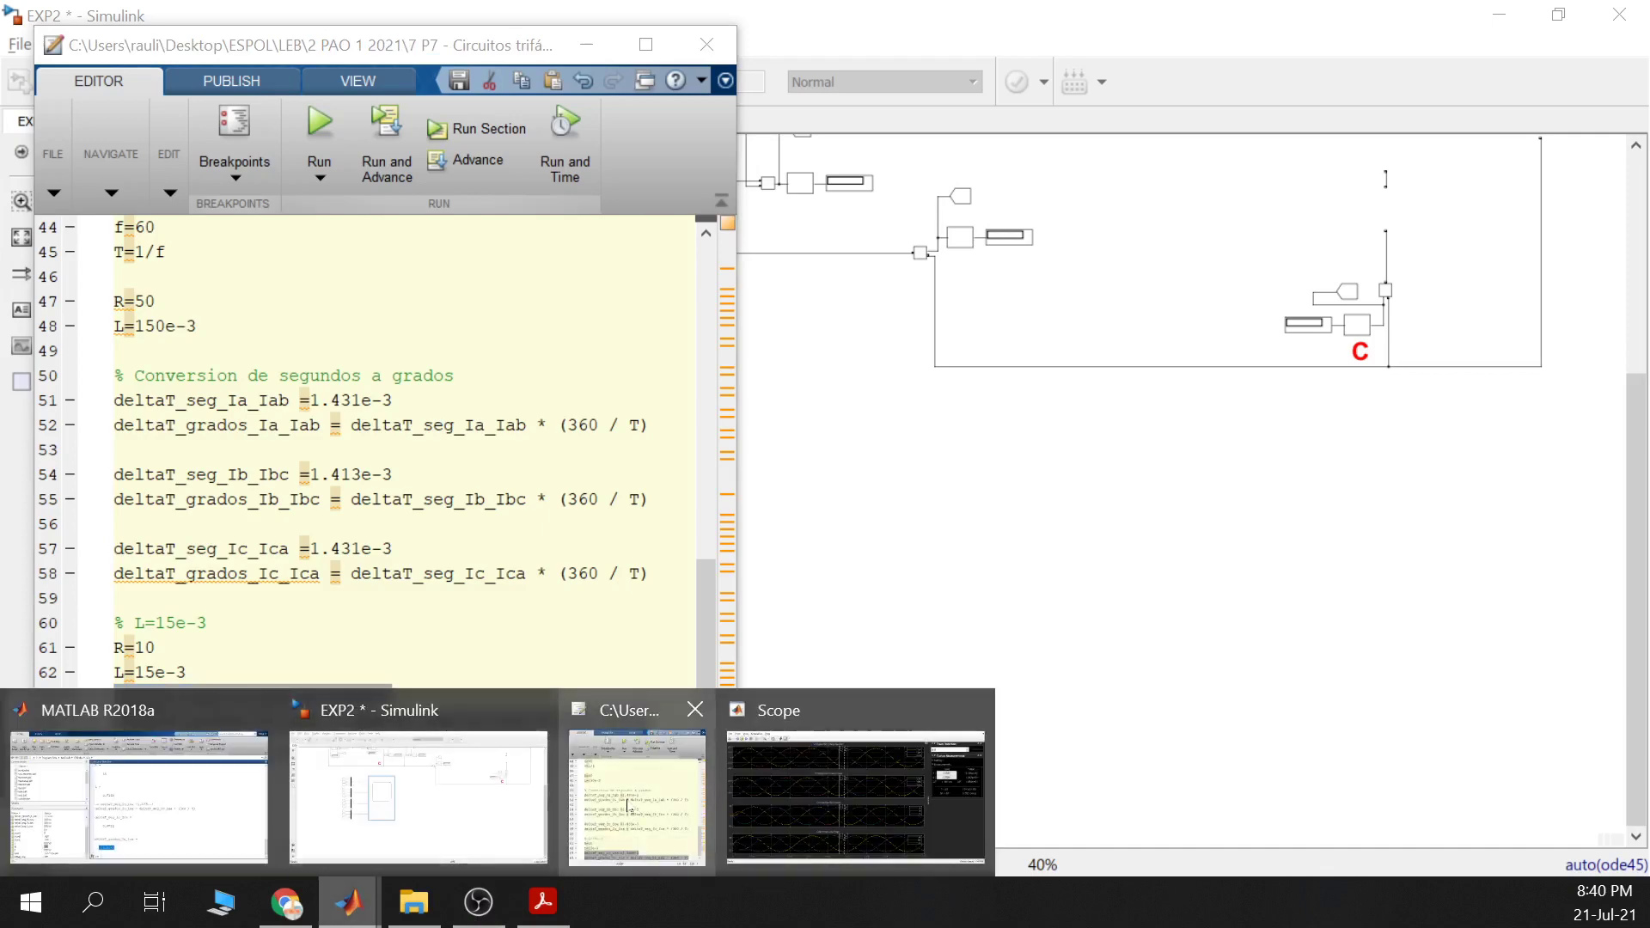
left_click(137, 795)
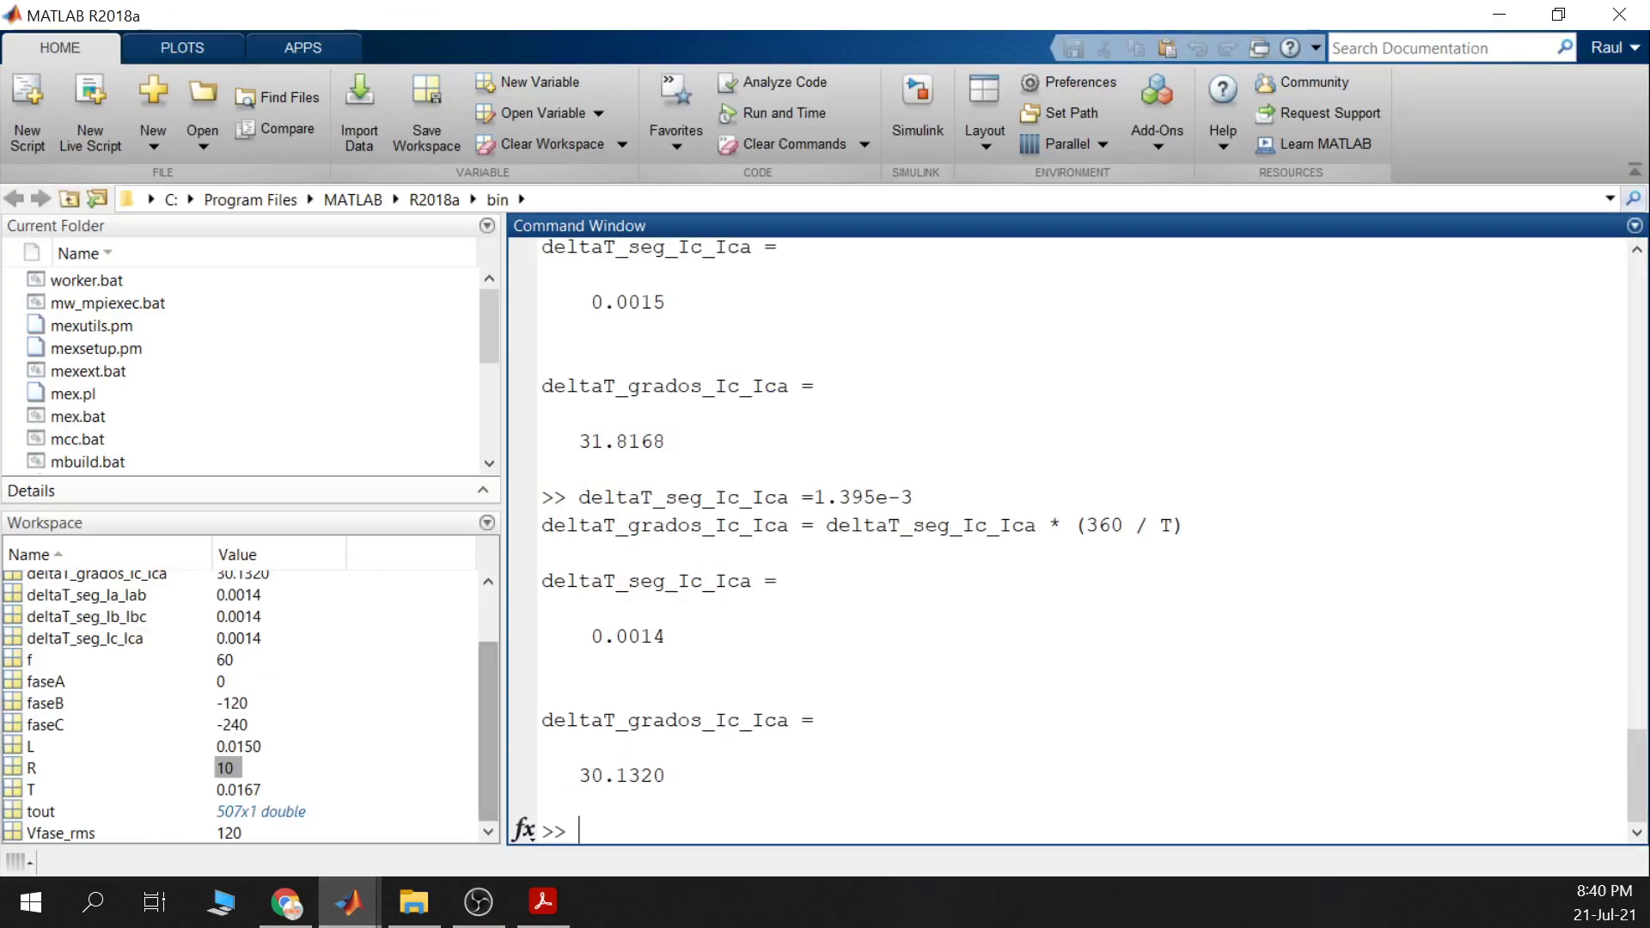
left_click_drag(667, 775, 567, 775)
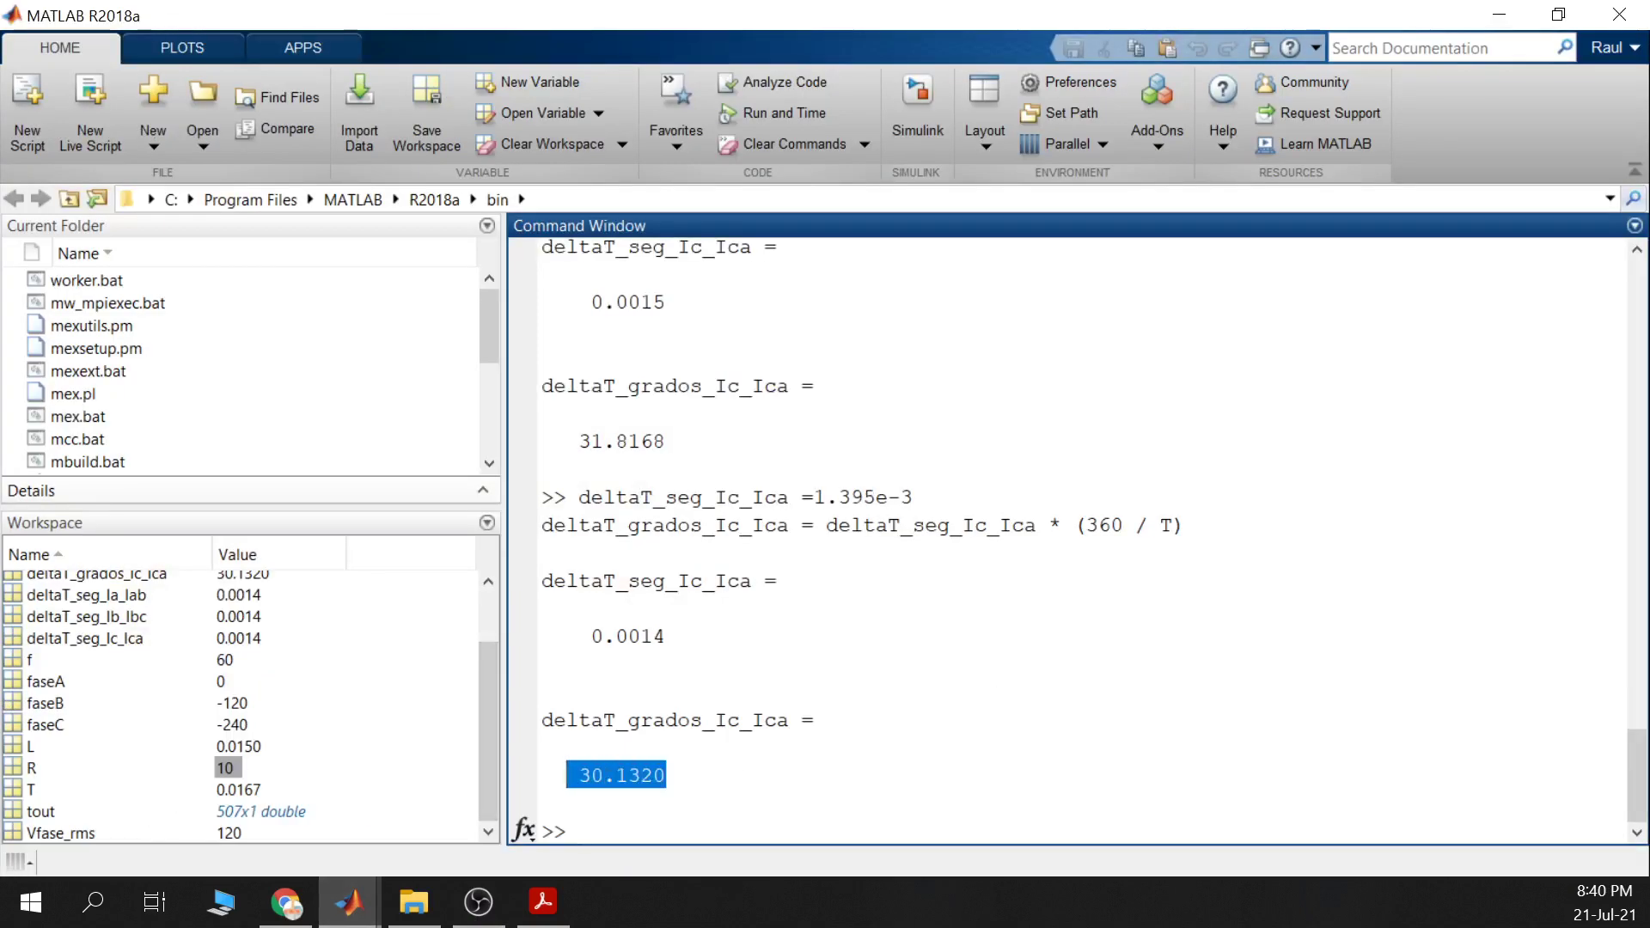
Minimize the MATLAB main window and the script editor to bring the whole EXP2 circuit diagram into view
left_click(722, 775)
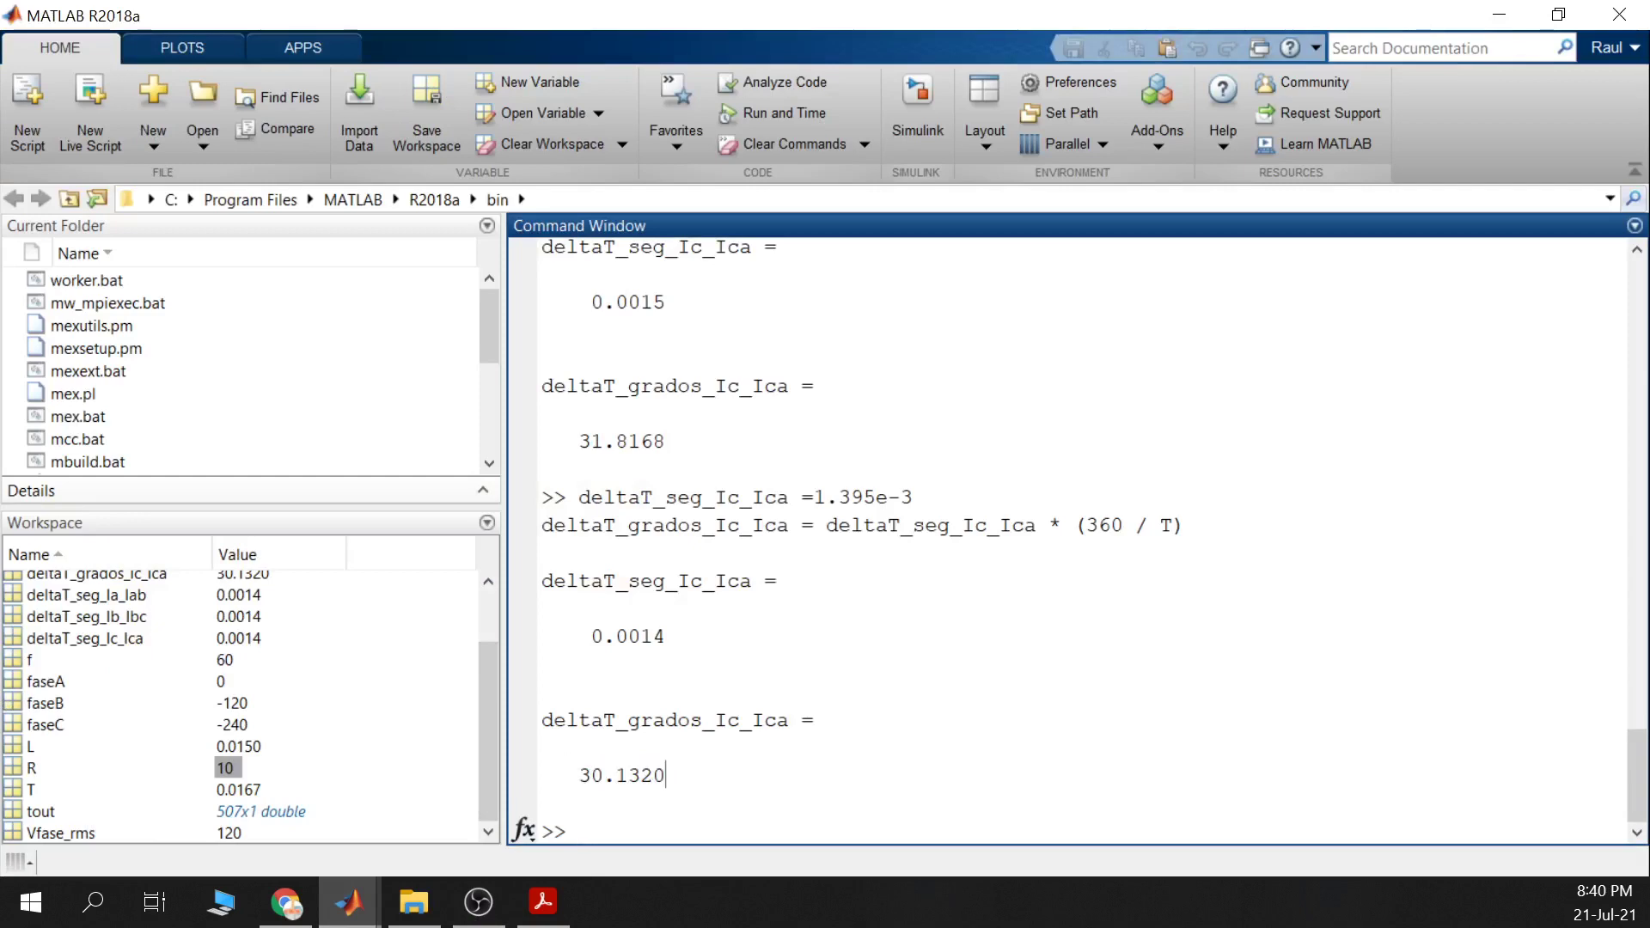
left_click(1493, 17)
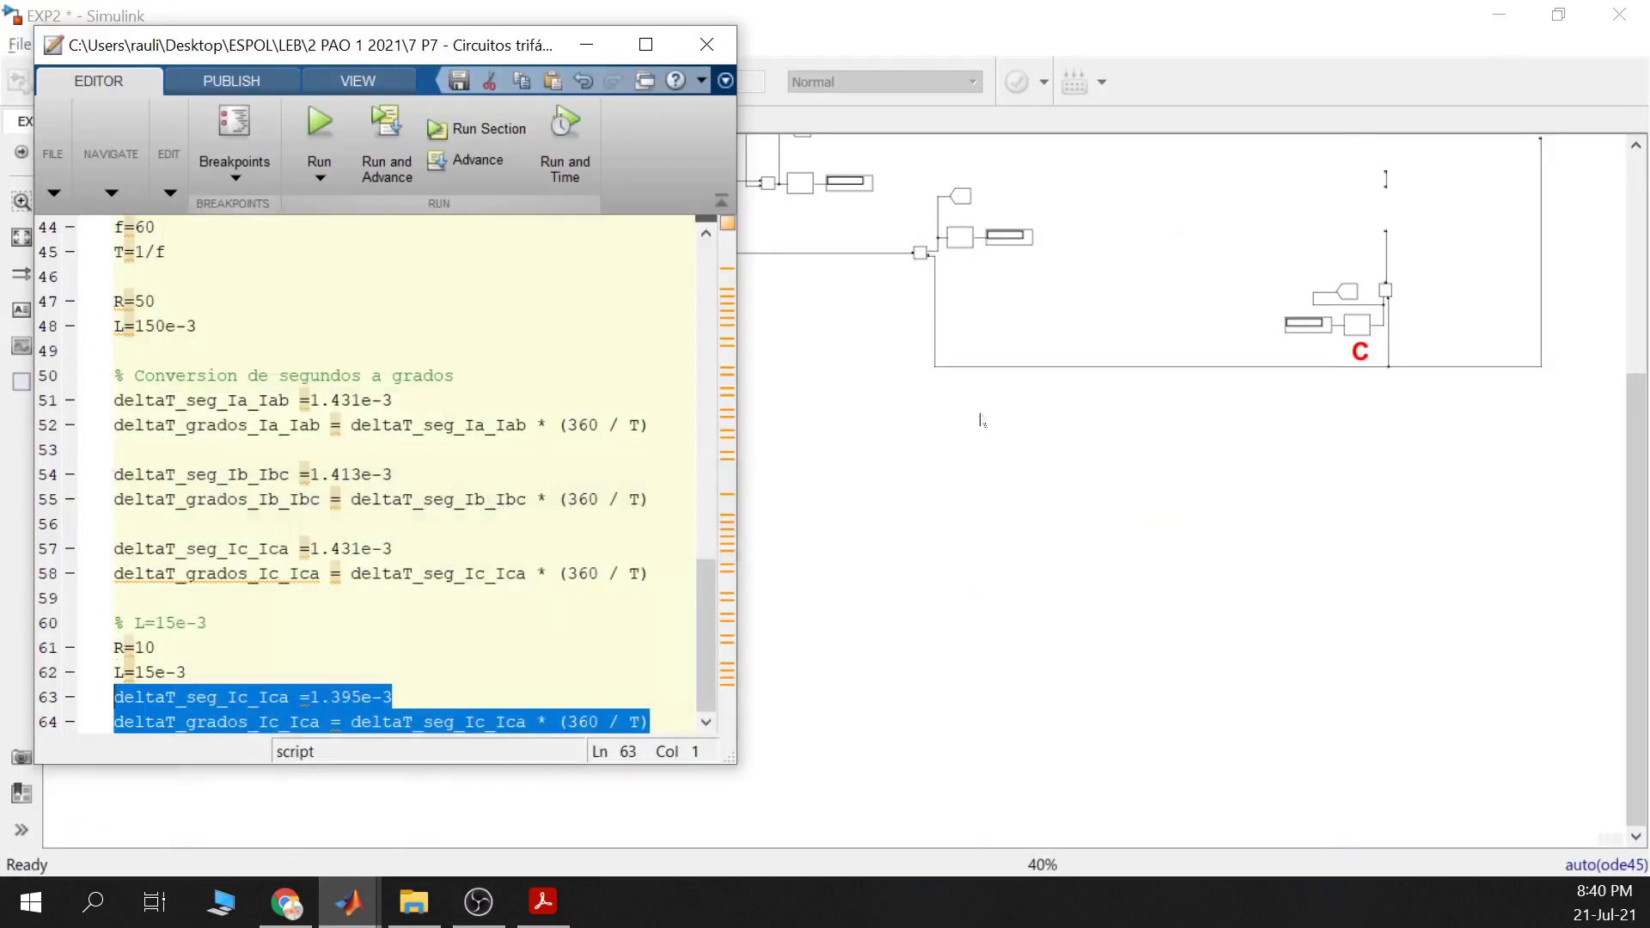
left_click(584, 49)
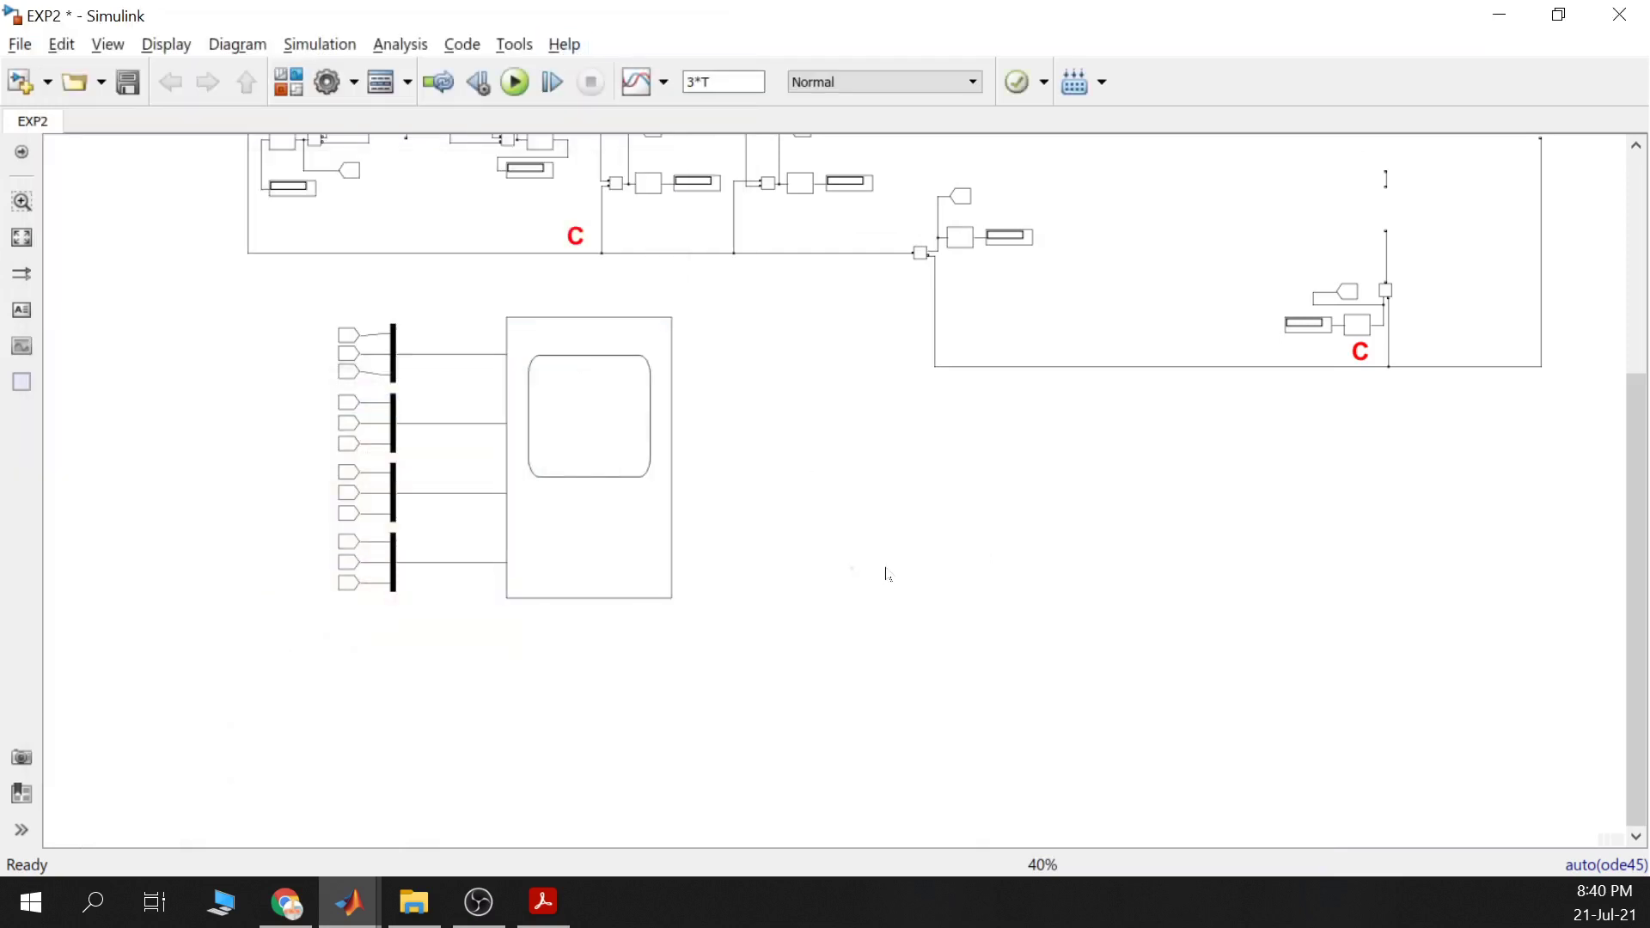
scroll(965, 510, "down", 3)
left_click_drag(1050, 498, 1027, 576)
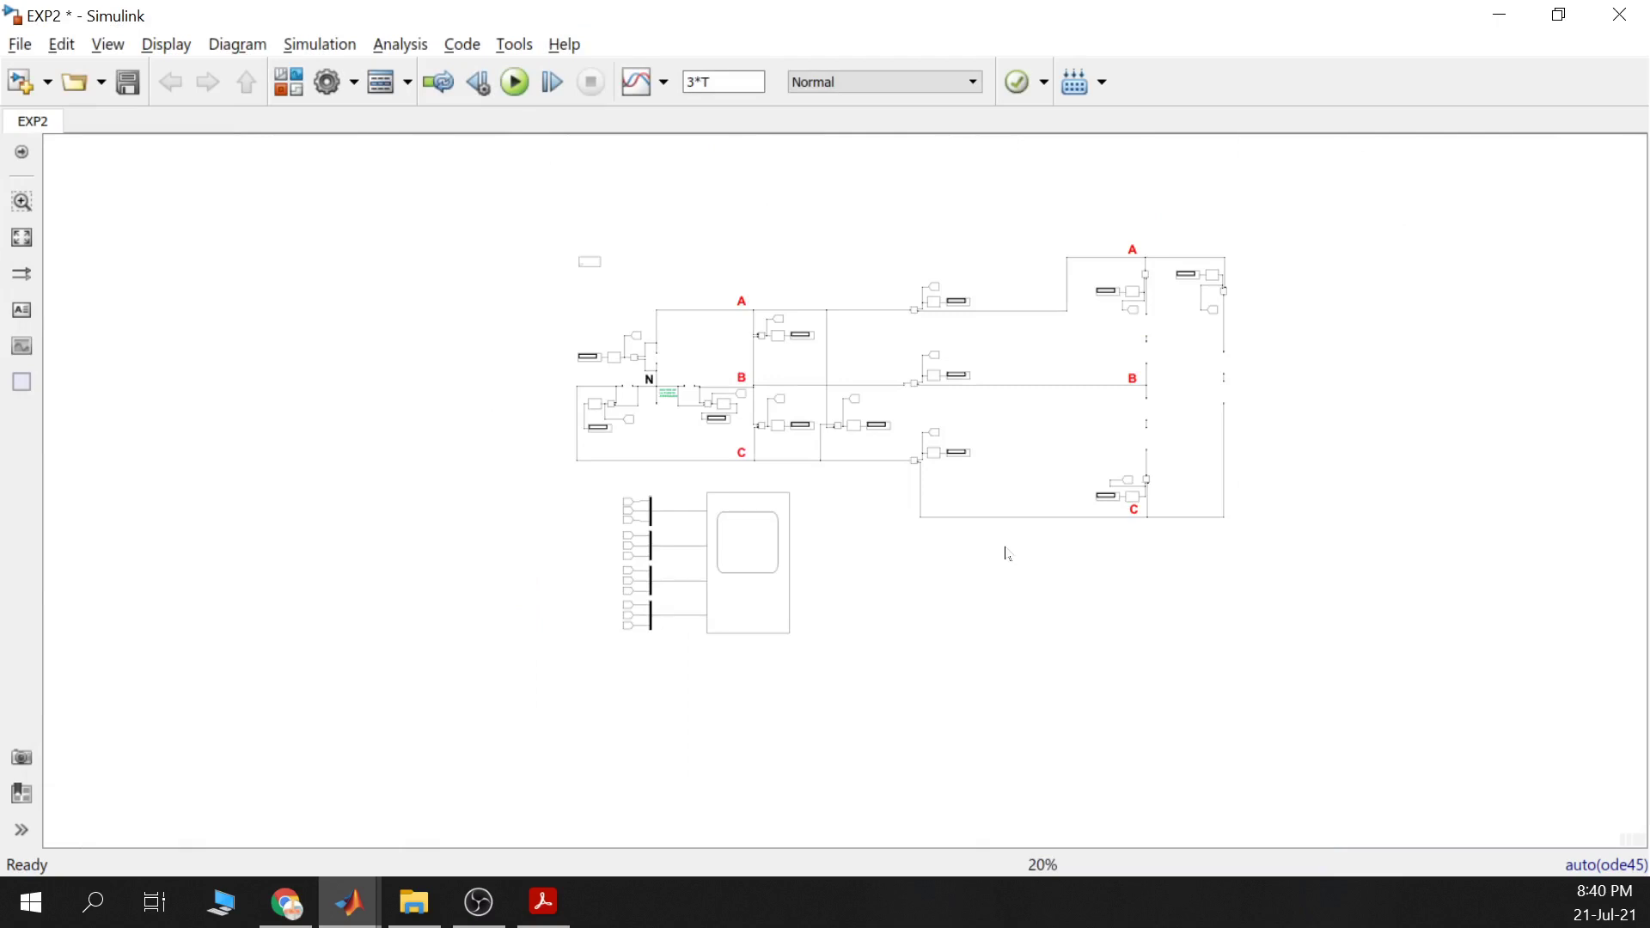
scroll(1008, 555, "up", 1)
scroll(1008, 554, "up", 1)
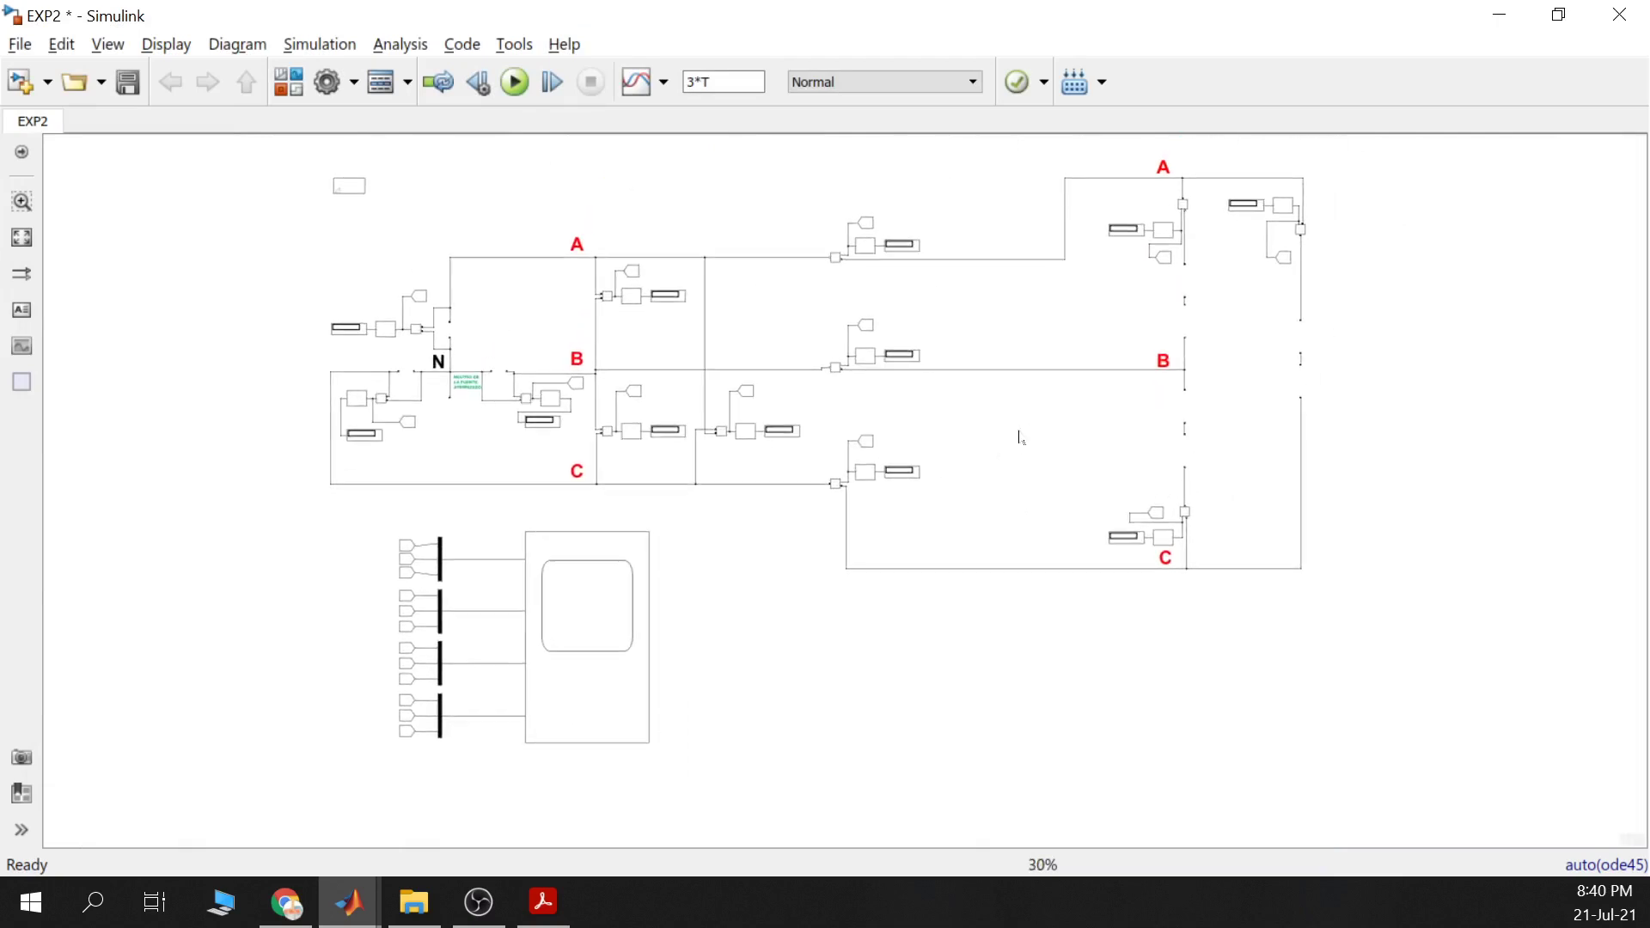
Switch to Laboratorio-7.pdf in Adobe Acrobat Reader and review the line-to-phase current relation and the experiment #2 circuit in Figura 2
left_click(543, 901)
left_click(989, 690)
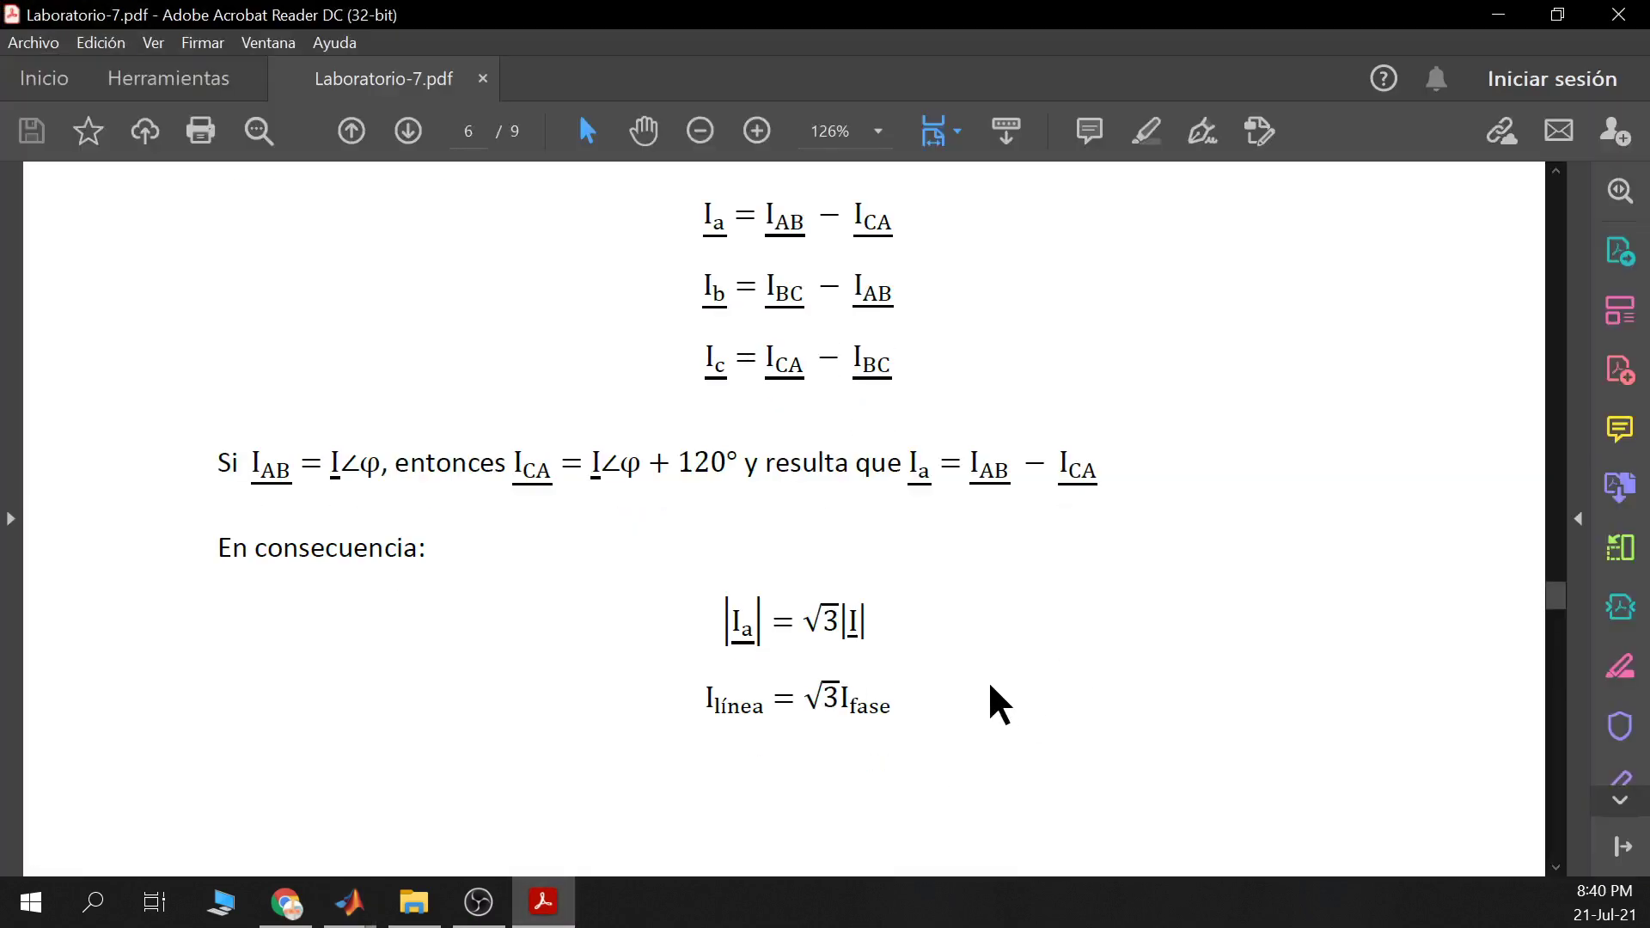
scroll(990, 704, "down", 1)
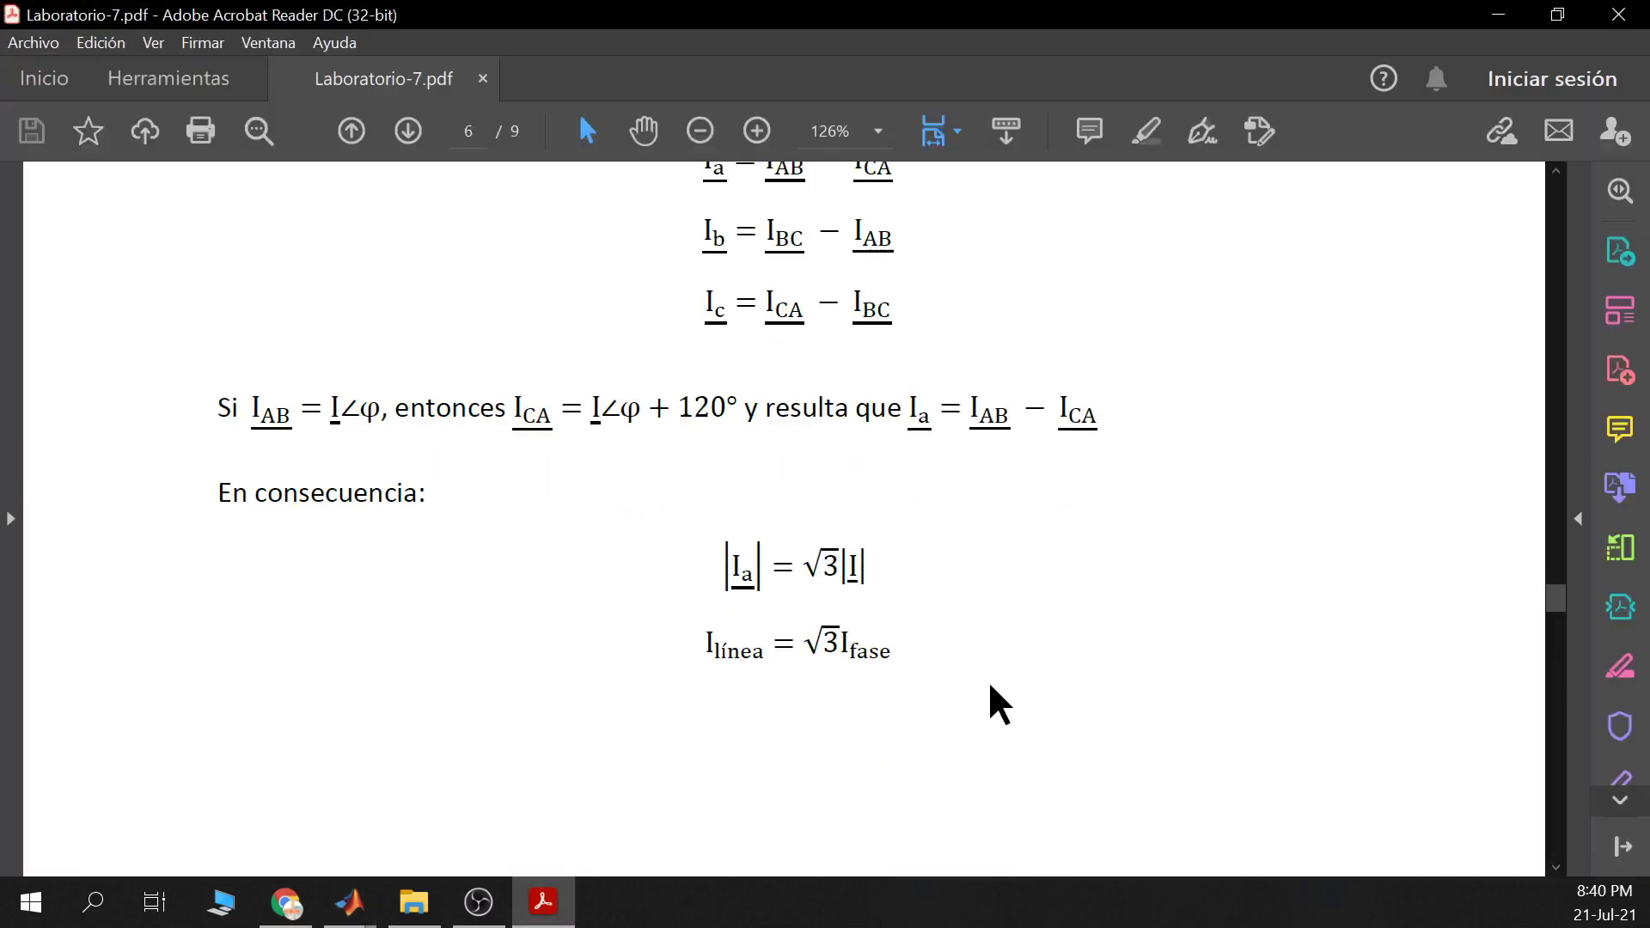
scroll(996, 704, "down", 10)
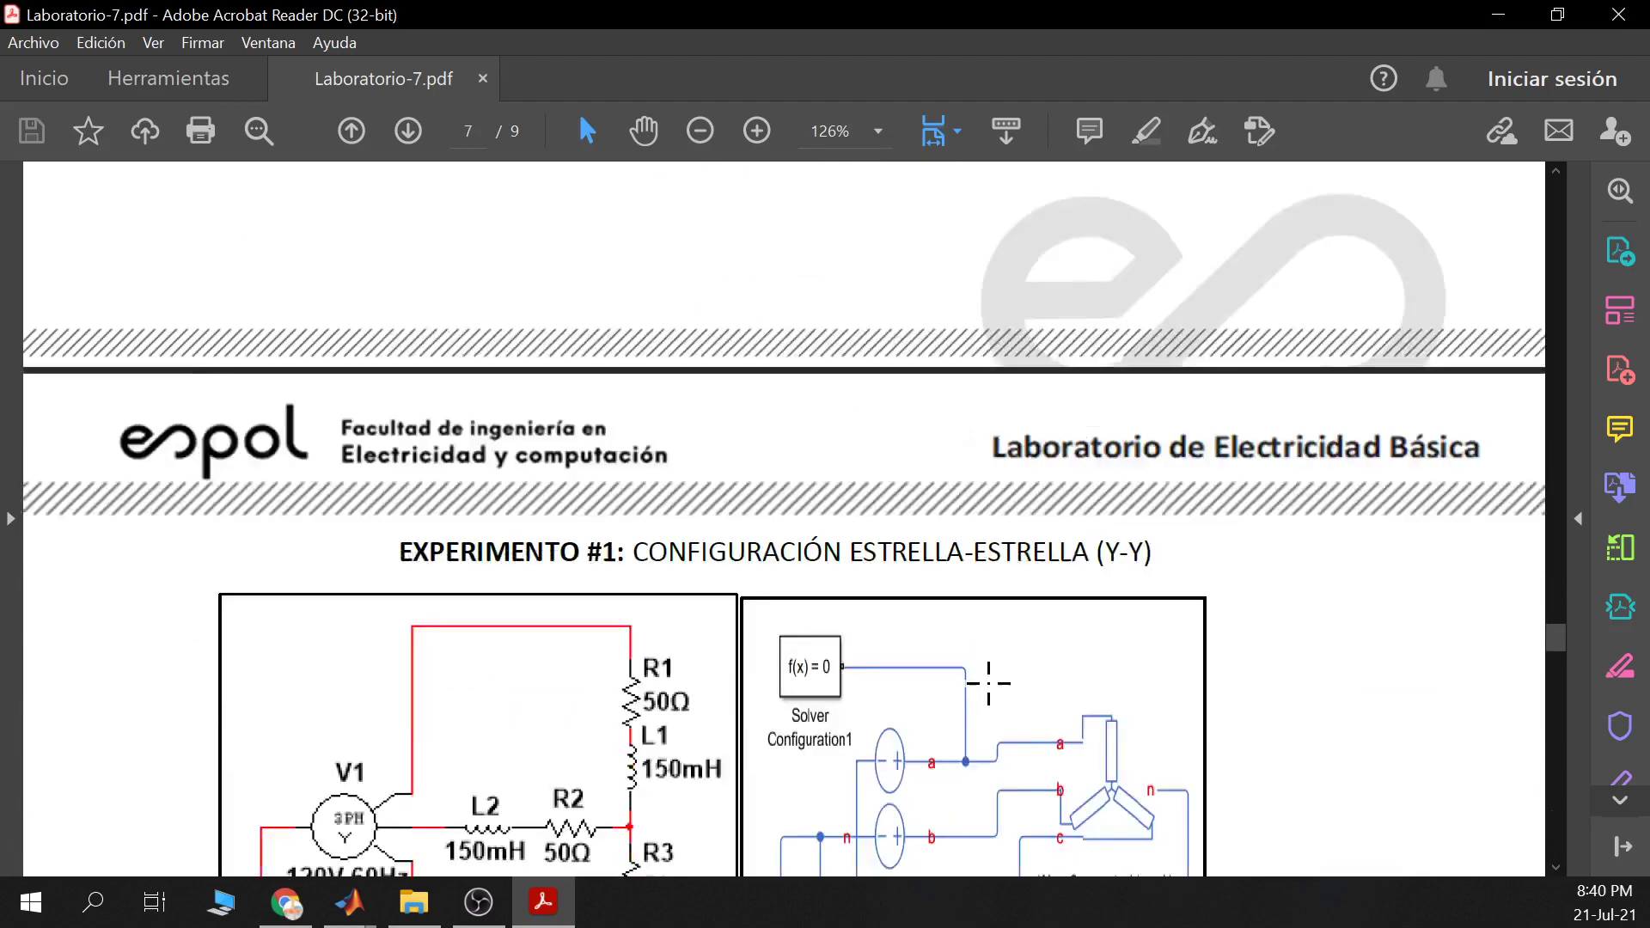
scroll(988, 684, "down", 9)
scroll(1555, 666, "down", 1)
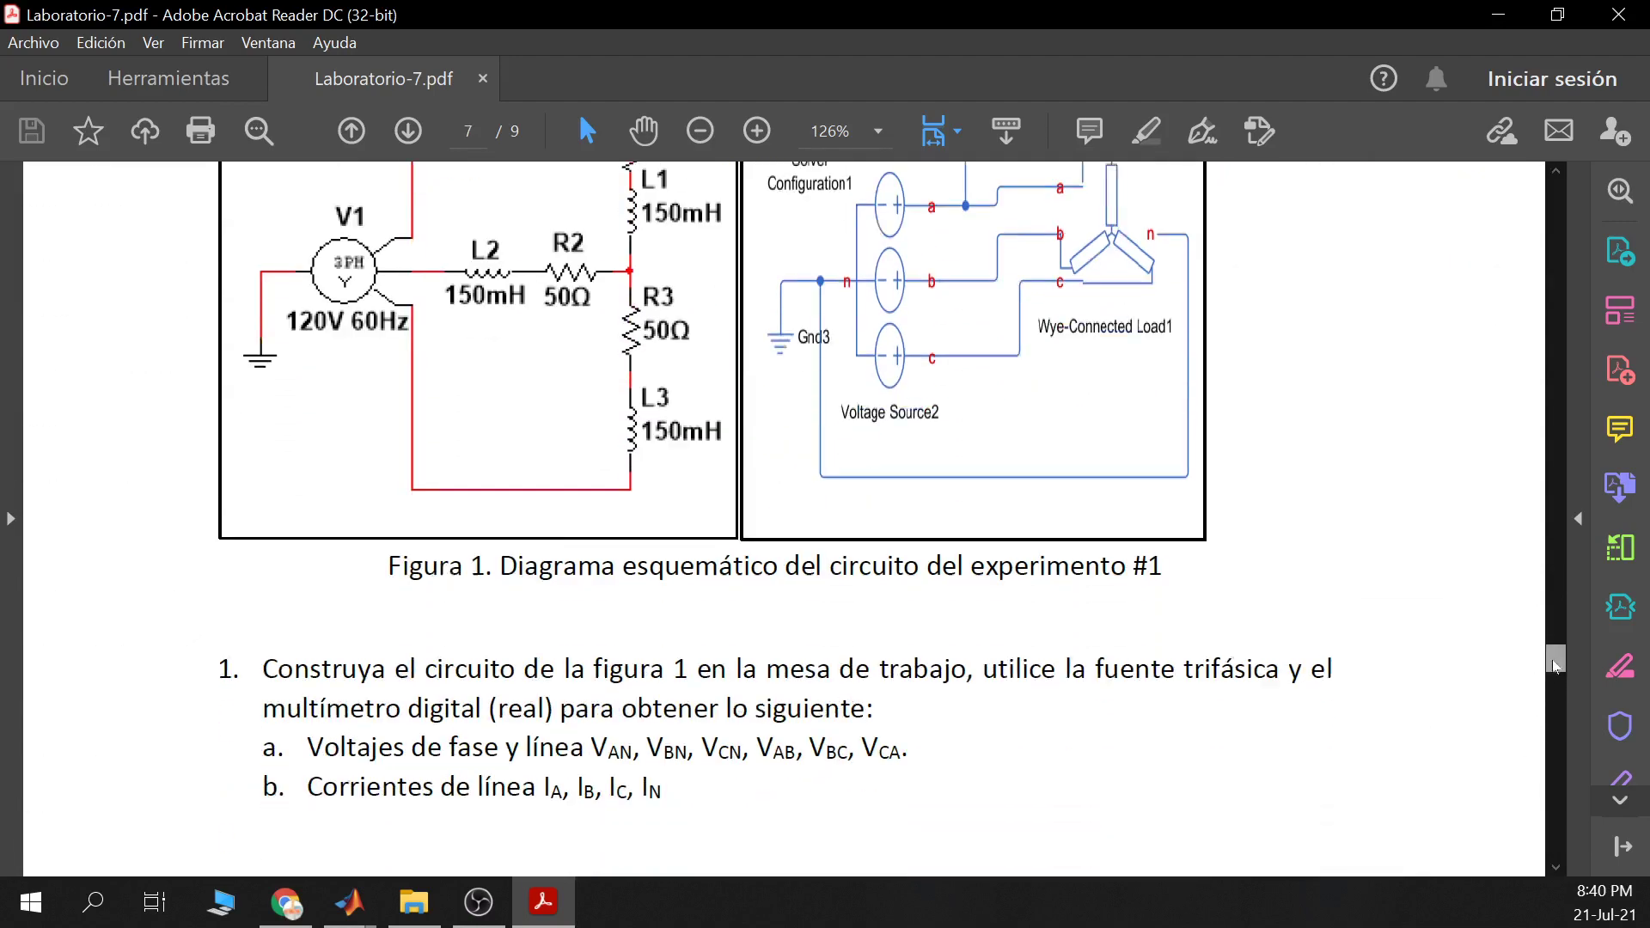
left_click_drag(1556, 666, 1561, 744)
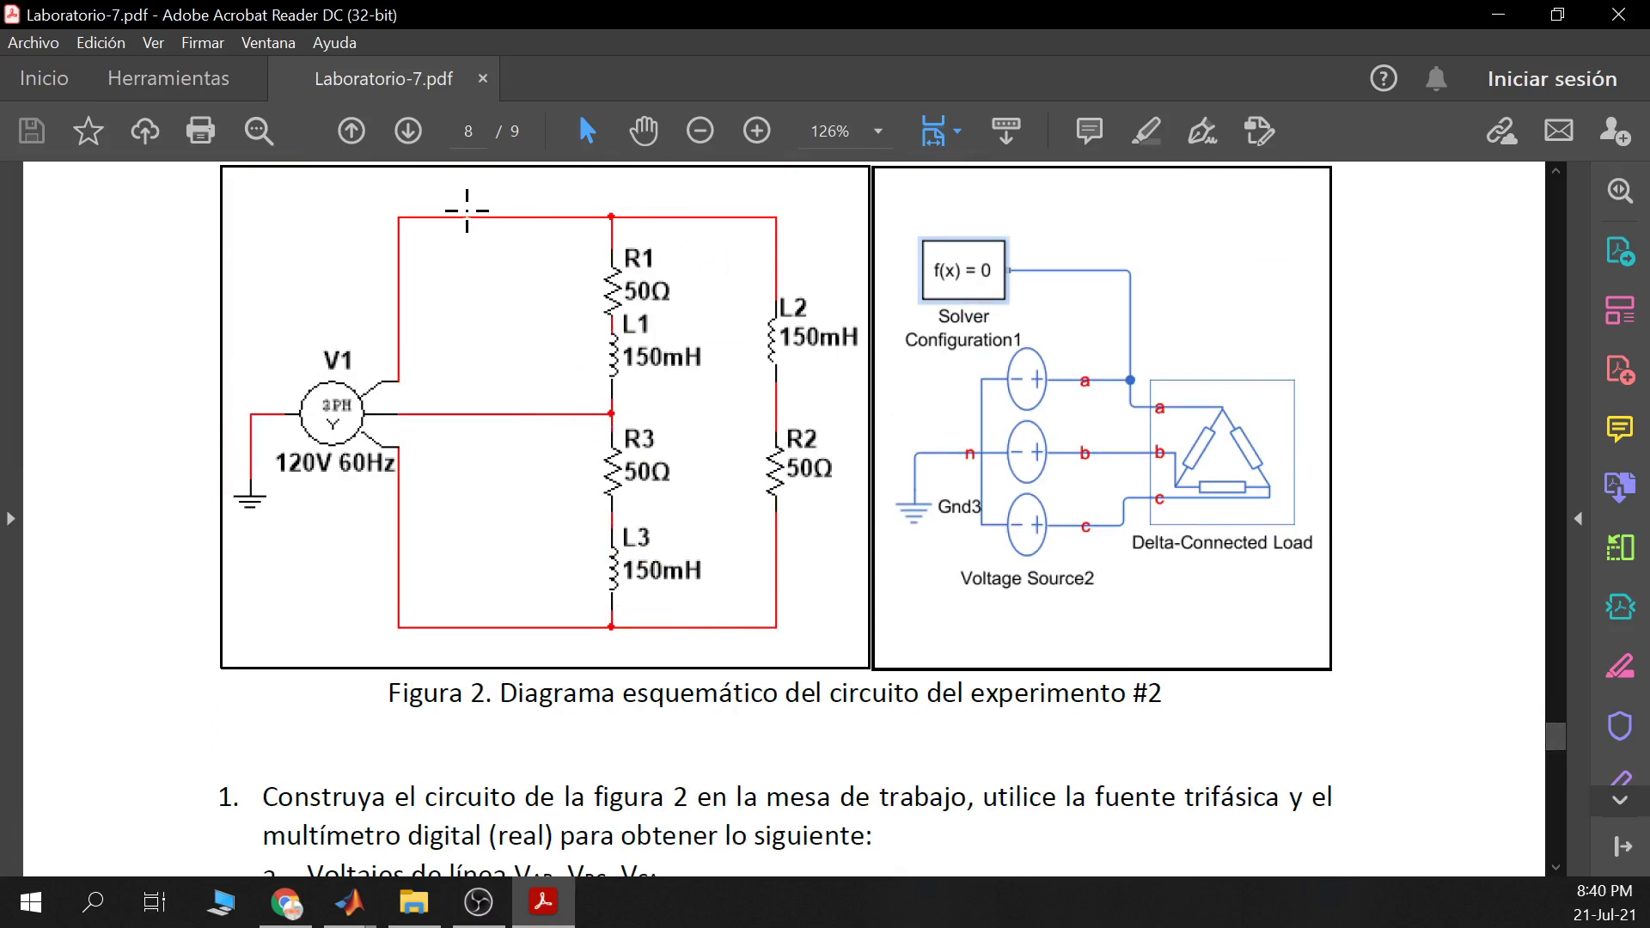
Return from the PDF to the EXP2 model in Simulink and examine its three-phase delta-load circuit
left_click(1468, 20)
scroll(1212, 520, "down", 1)
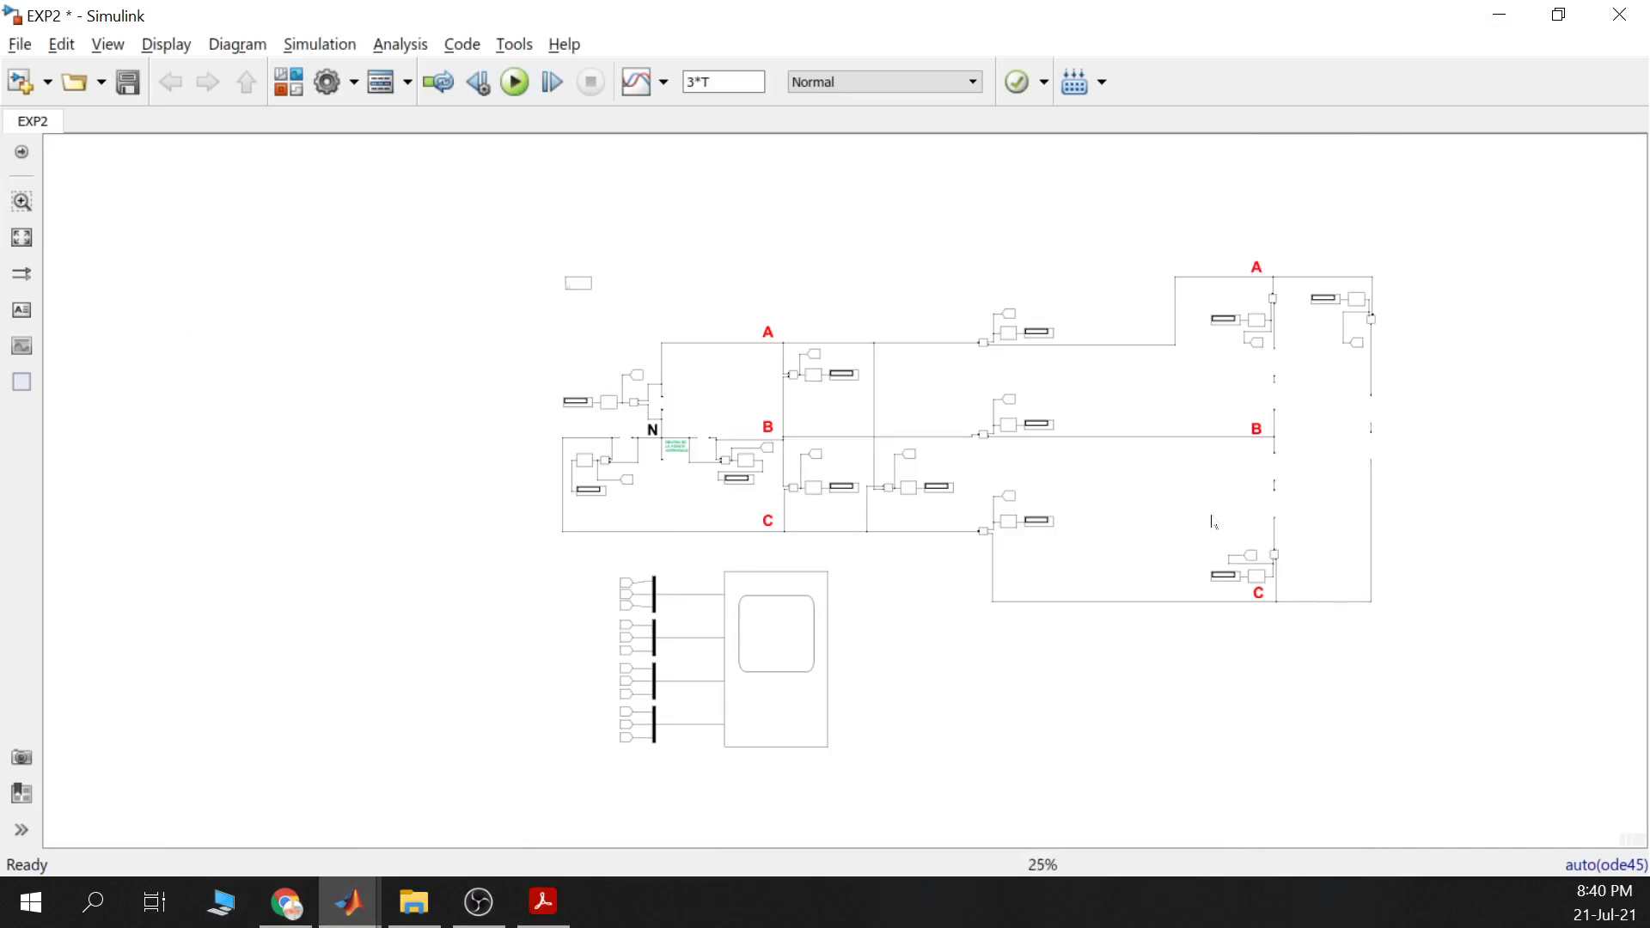
scroll(1183, 519, "up", 1)
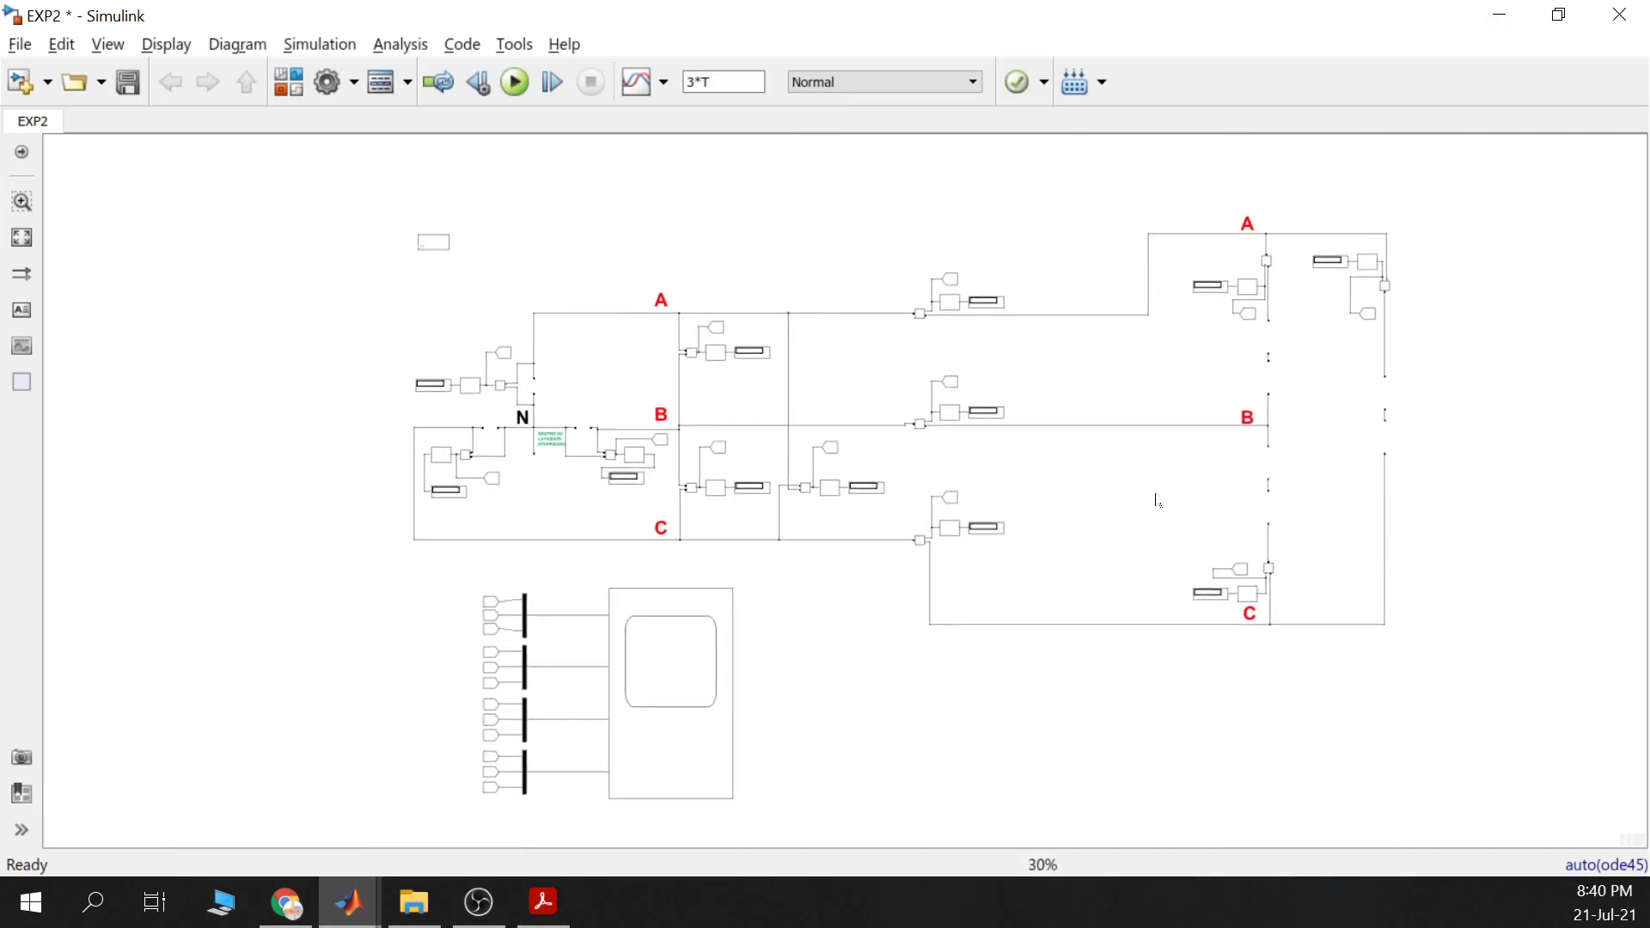
scroll(1156, 497, "up", 1)
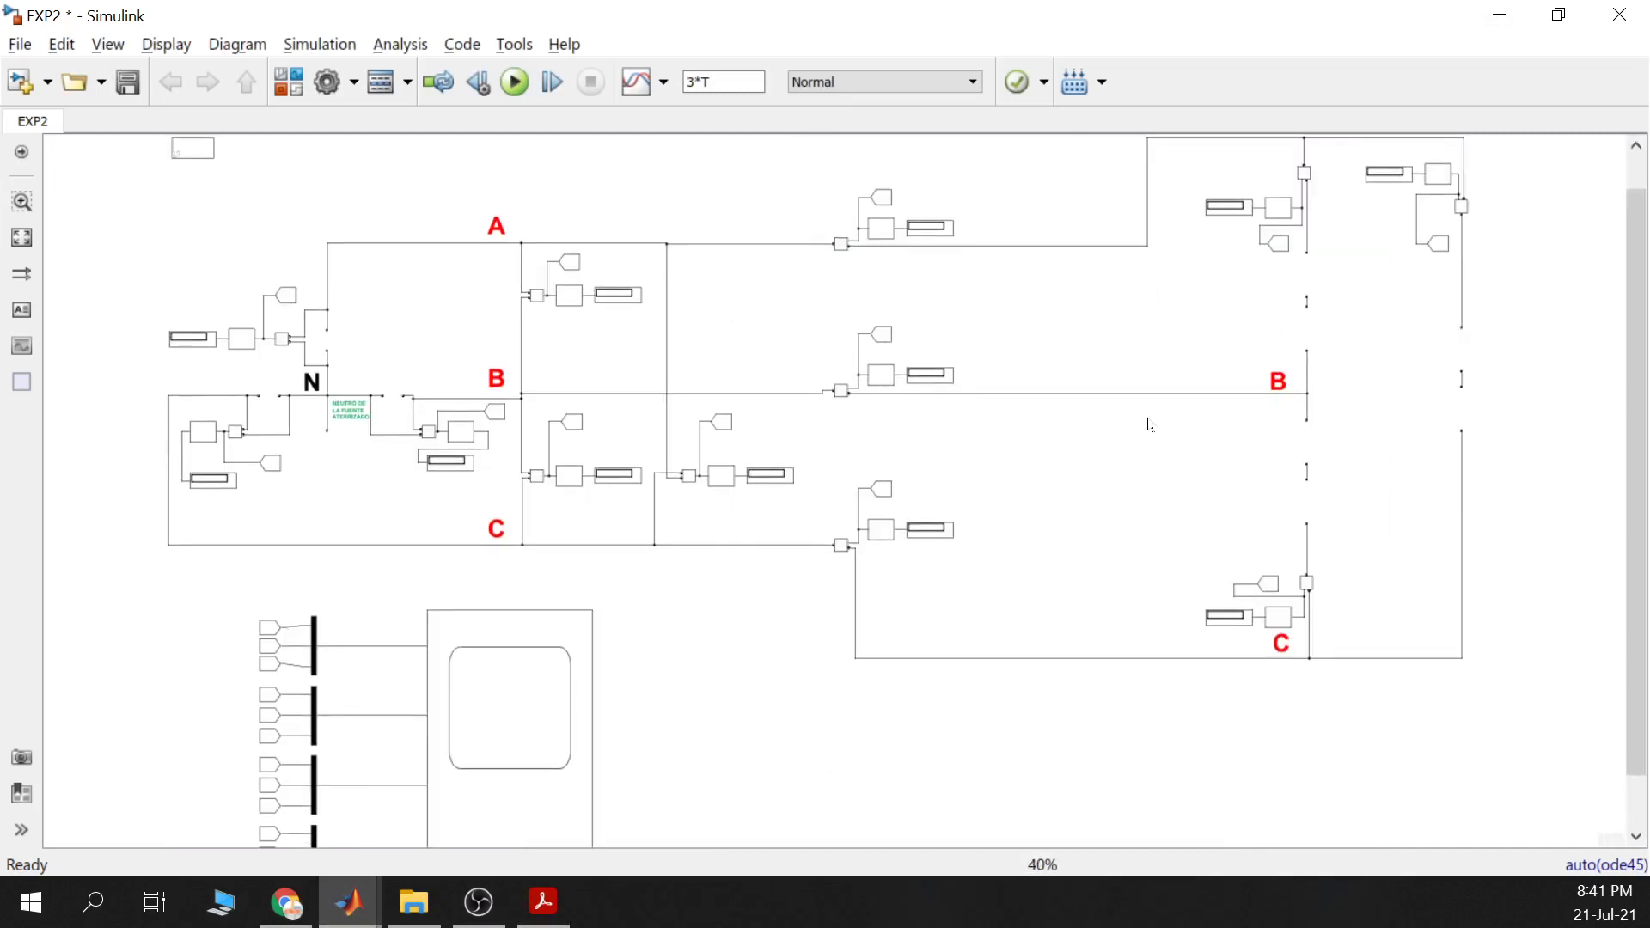